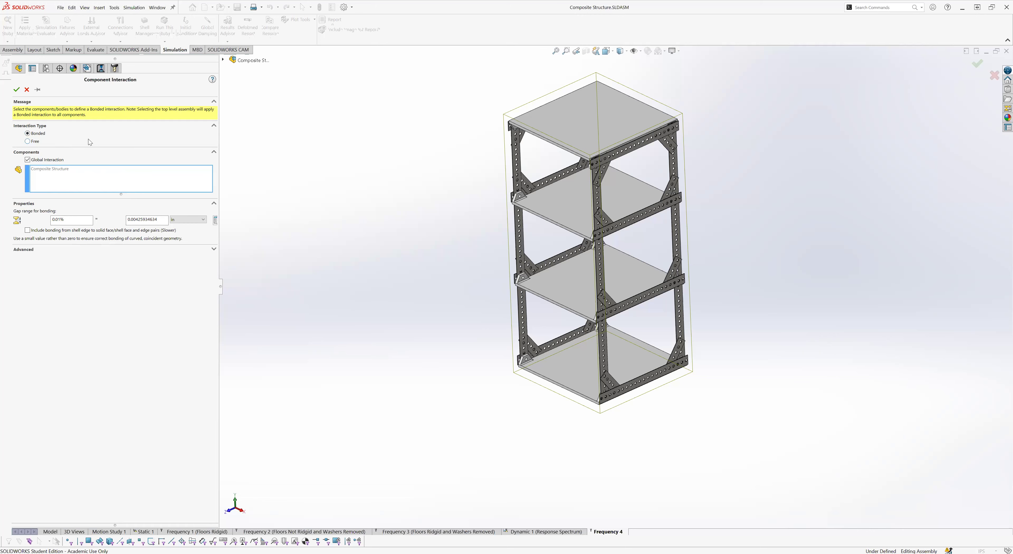
Step: Examine how the floors meet the horizontal and vertical frame members, especially at the lowest floor's front corner
scroll(590, 205, down, 4)
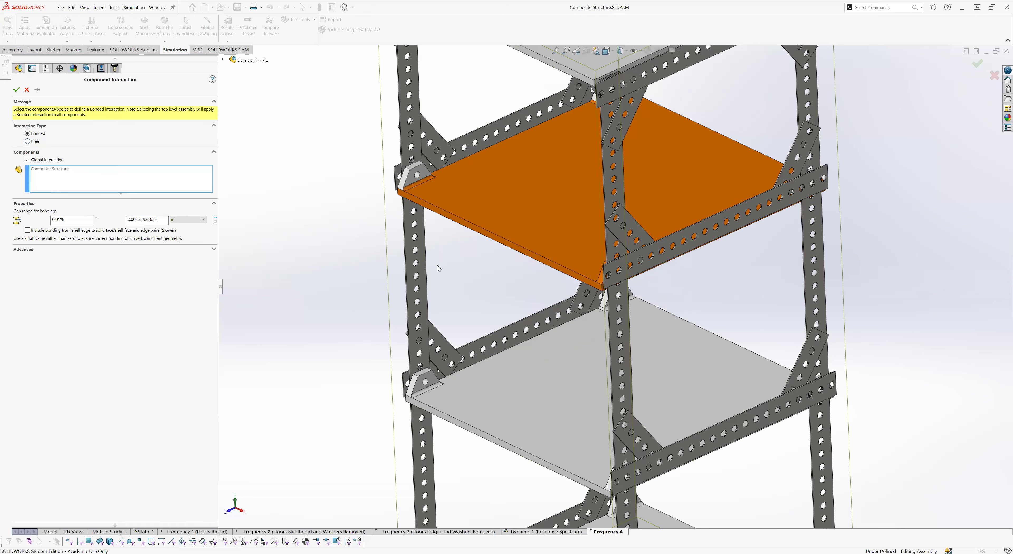
scroll(567, 454, up, 3)
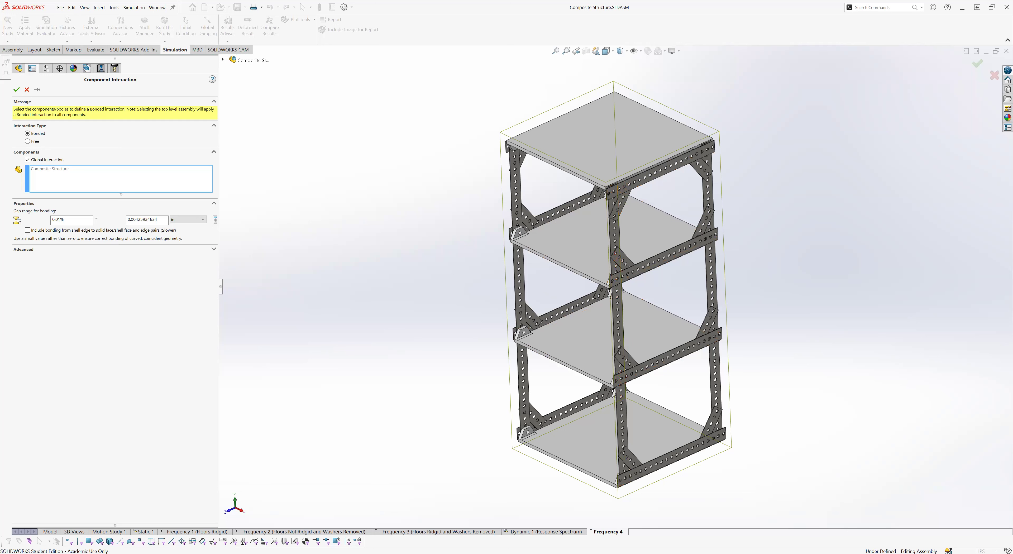
scroll(580, 405, up, 2)
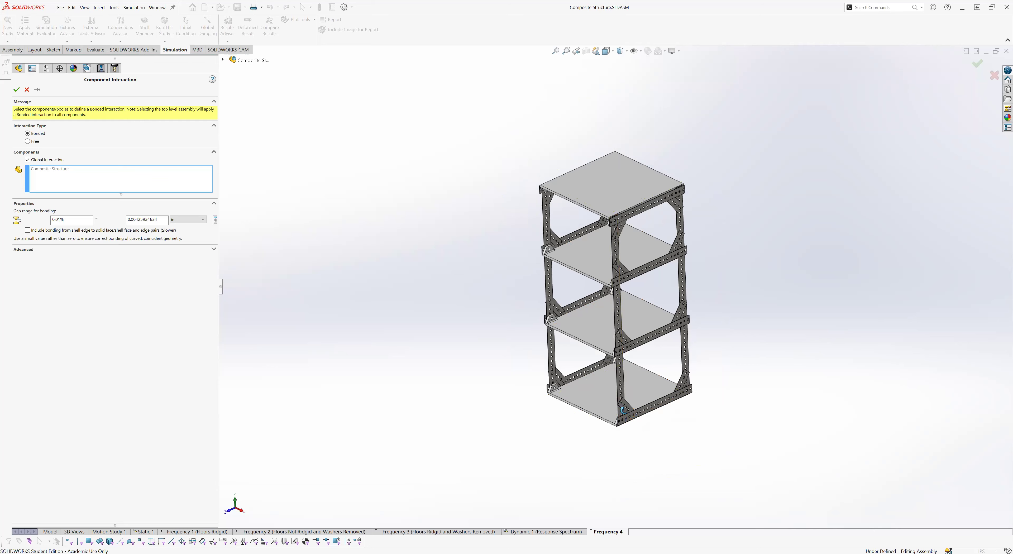
scroll(627, 423, down, 2)
scroll(612, 363, down, 2)
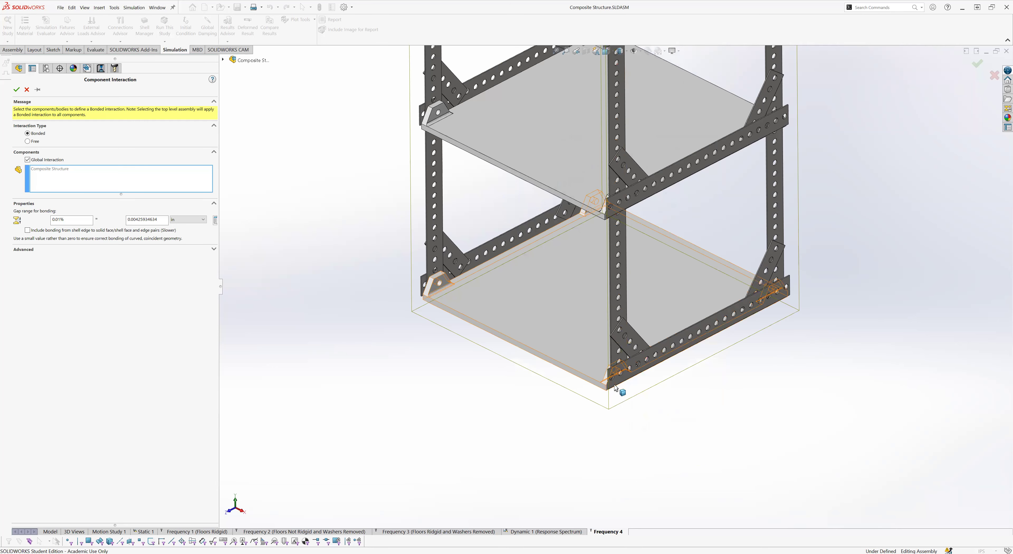
scroll(614, 385, down, 4)
middle_drag(633, 382, 653, 295)
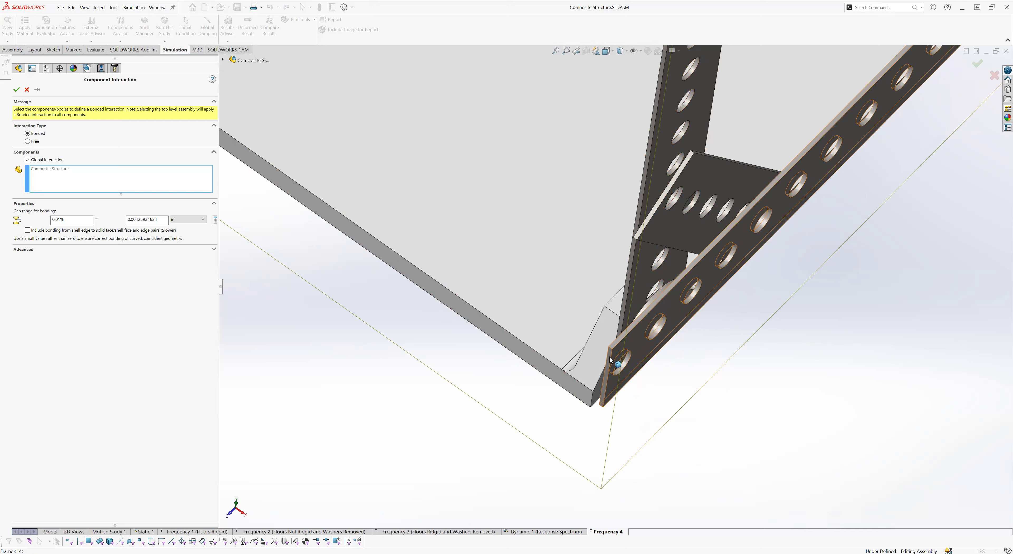
scroll(583, 342, up, 5)
scroll(541, 321, up, 1)
middle_drag(522, 242, 639, 310)
scroll(584, 268, down, 3)
scroll(641, 311, down, 4)
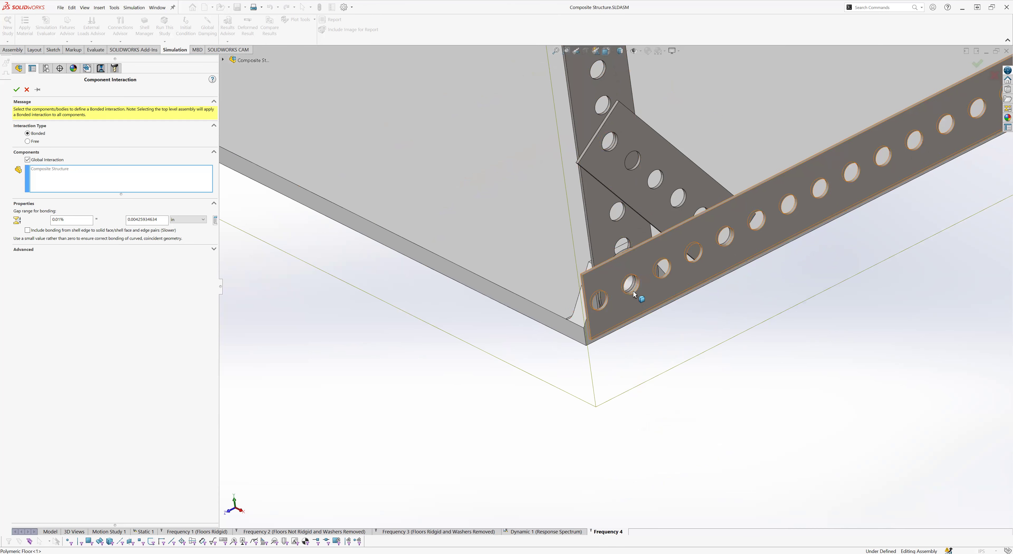
scroll(634, 290, down, 3)
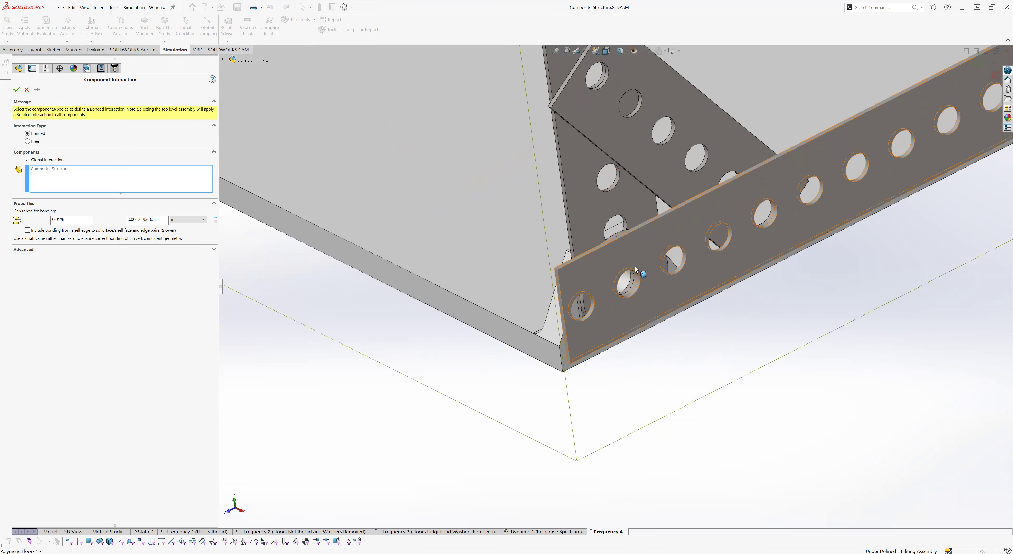
middle_drag(625, 278, 669, 286)
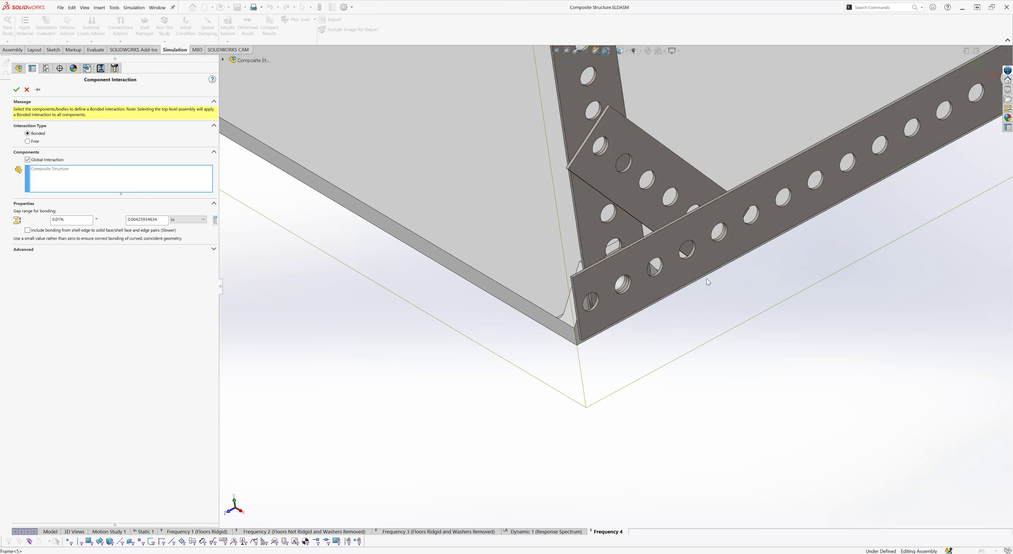
scroll(604, 167, up, 5)
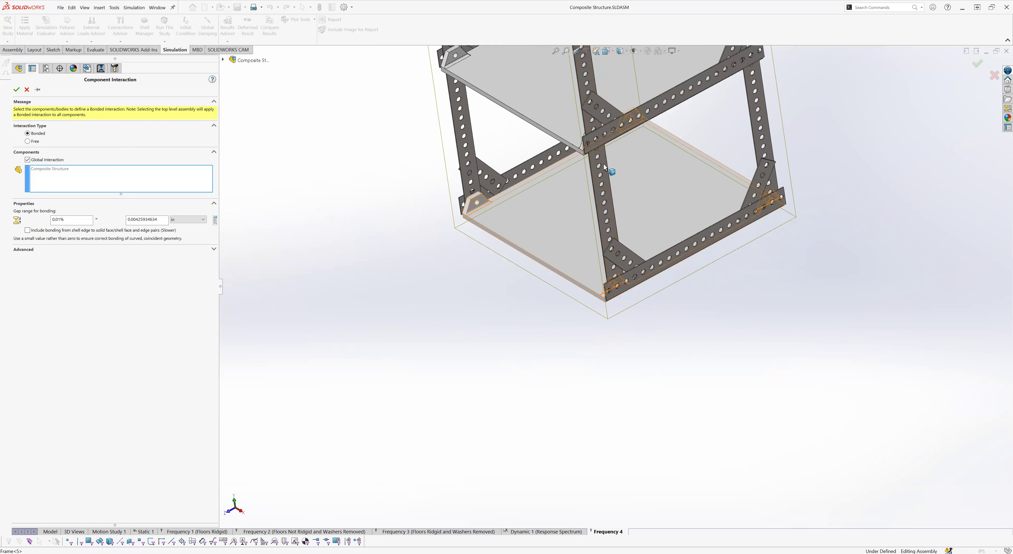
scroll(605, 167, up, 2)
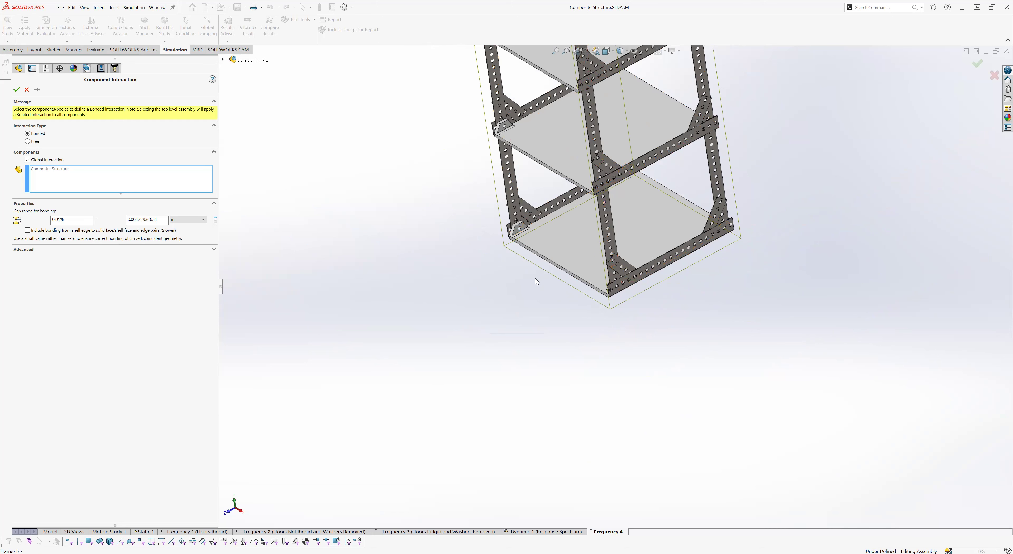
scroll(579, 350, up, 2)
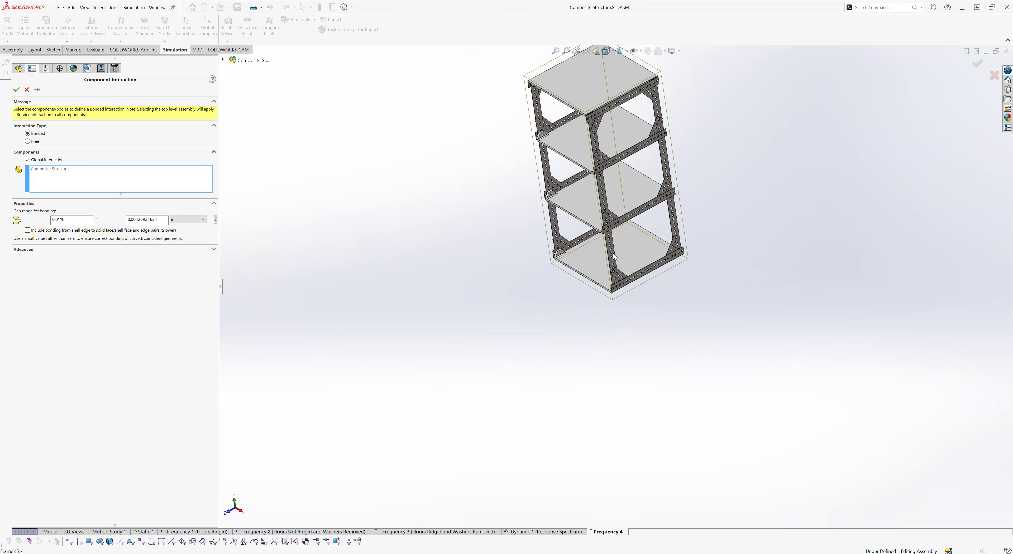
scroll(598, 209, down, 4)
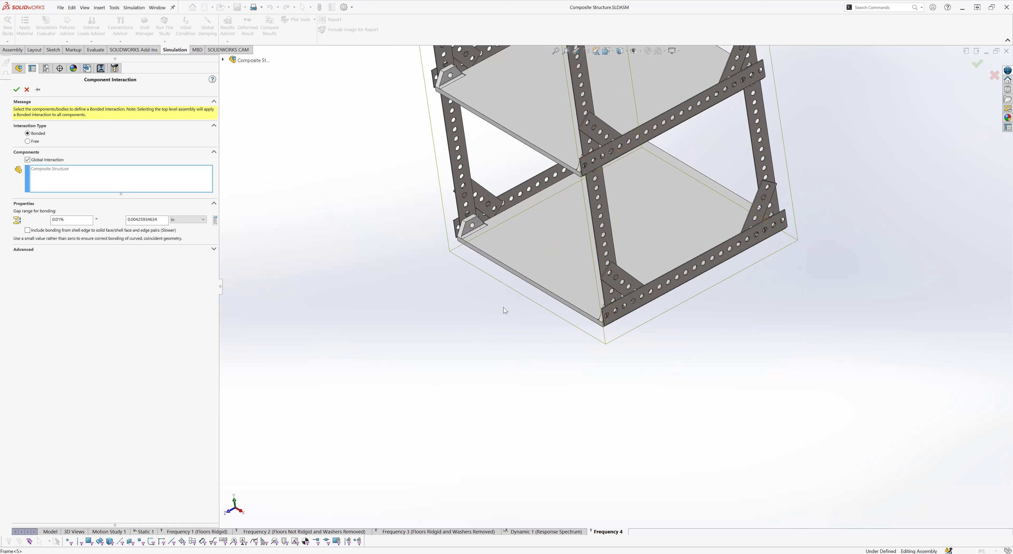
scroll(556, 336, up, 2)
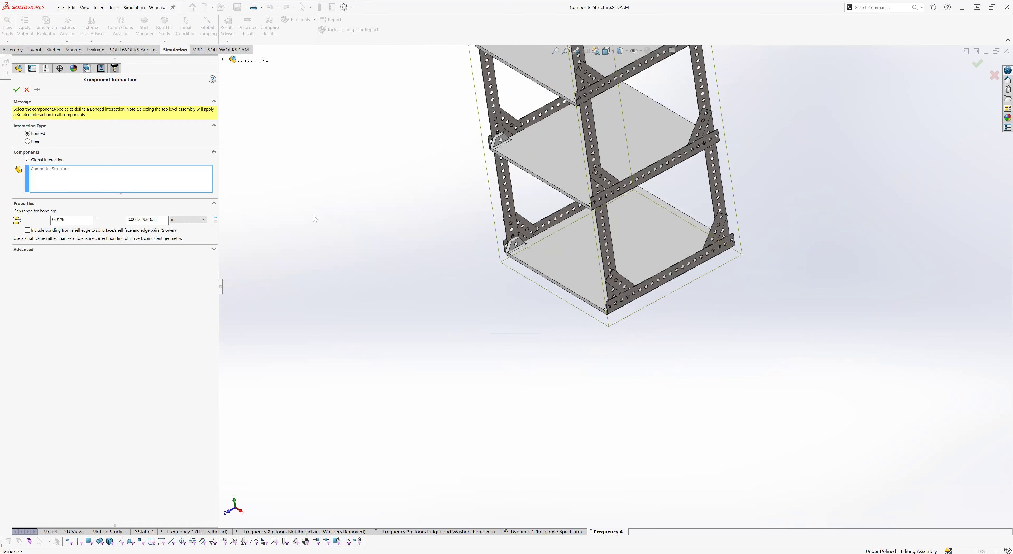
Step: Inspect the bracket joint between the vertical and horizontal frame members at the lowest floor's front corner
scroll(600, 261, down, 5)
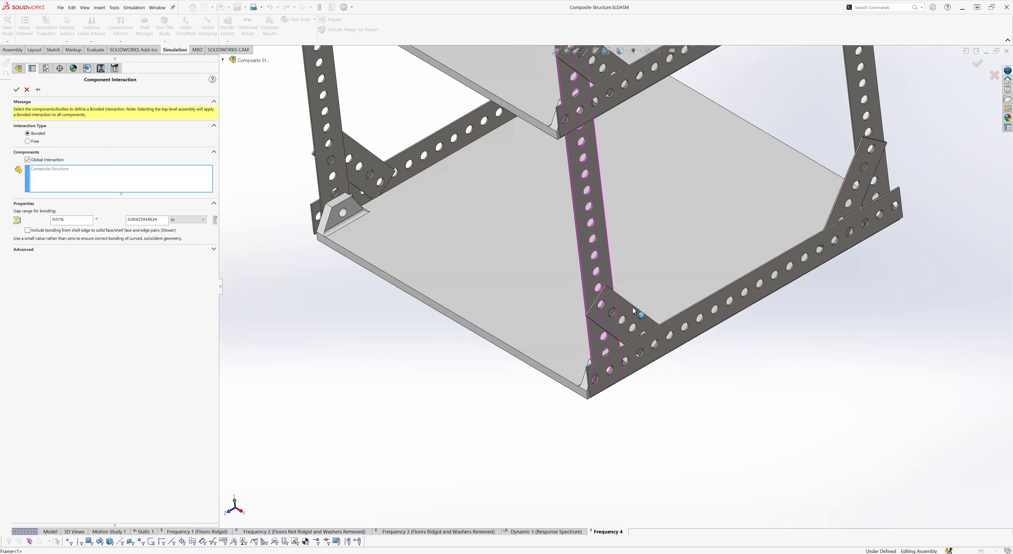
scroll(590, 300, down, 4)
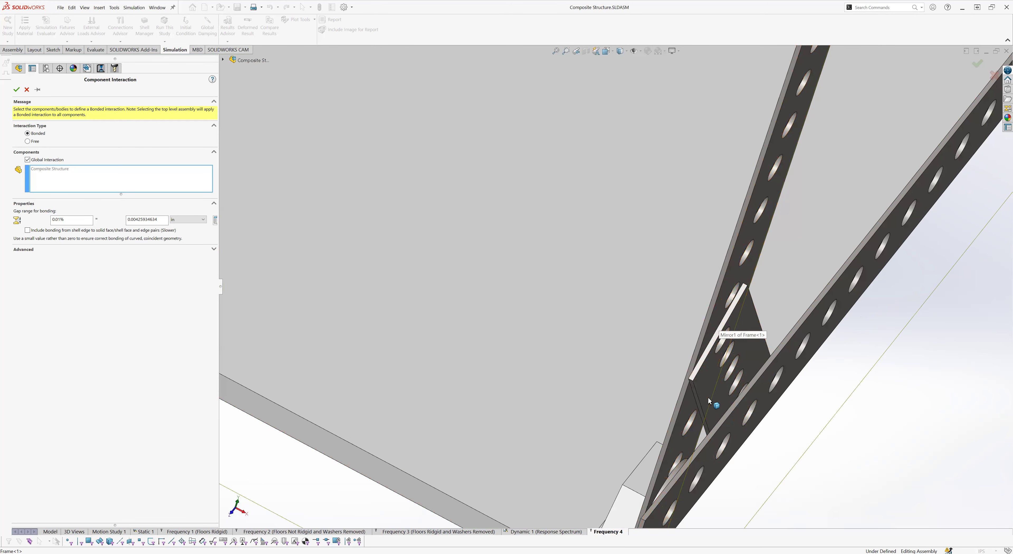
middle_drag(714, 393, 713, 387)
scroll(717, 384, down, 5)
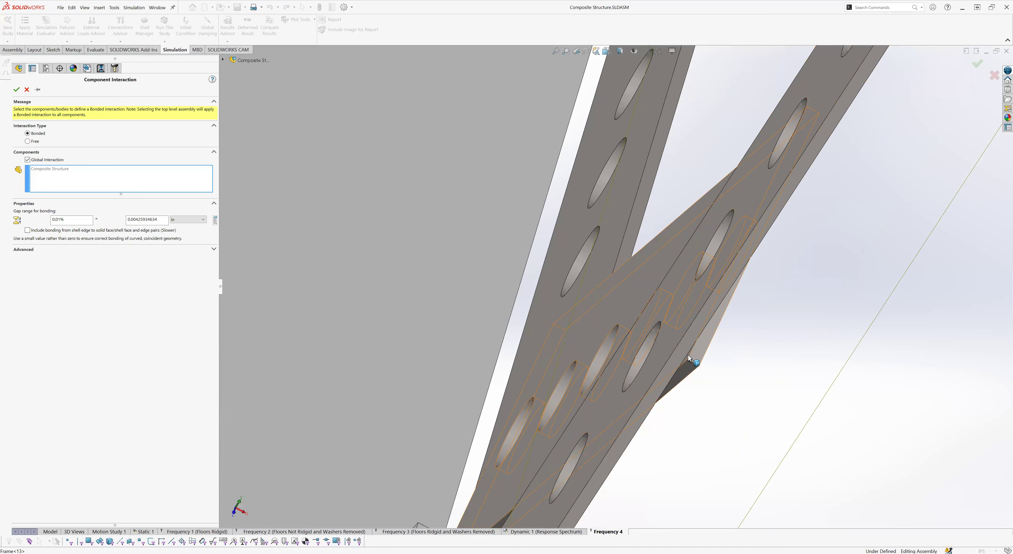
scroll(688, 359, down, 4)
scroll(629, 379, up, 8)
middle_drag(614, 358, 580, 337)
scroll(580, 336, up, 5)
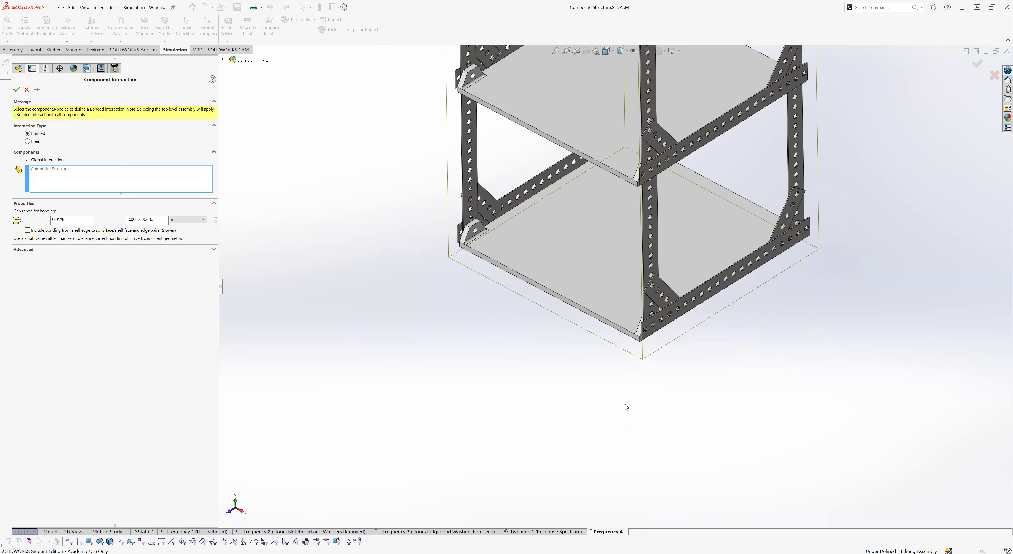
Step: Change the global component interaction of the whole assembly to Free and accept it
scroll(614, 275, up, 3)
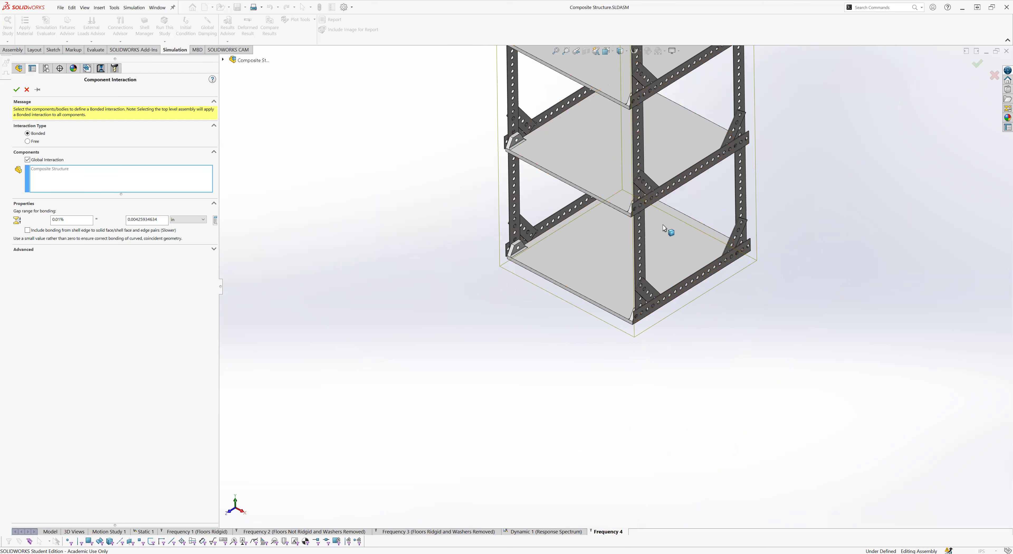
scroll(585, 251, up, 2)
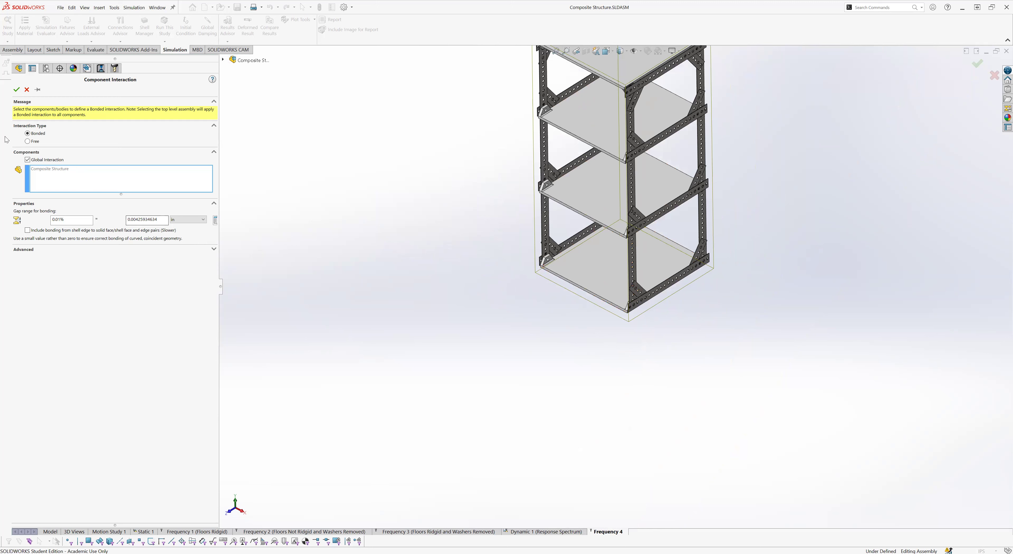
click(28, 141)
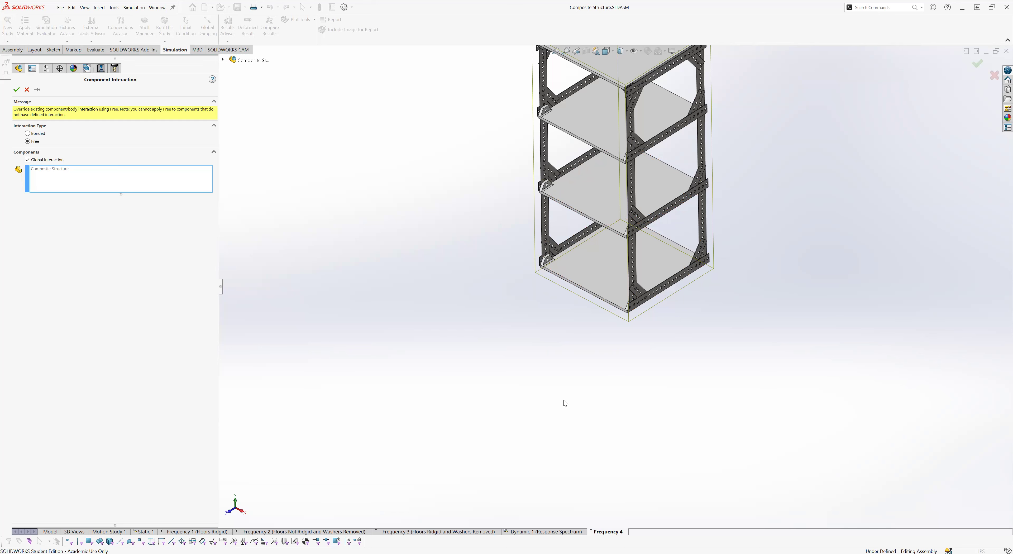
click(16, 90)
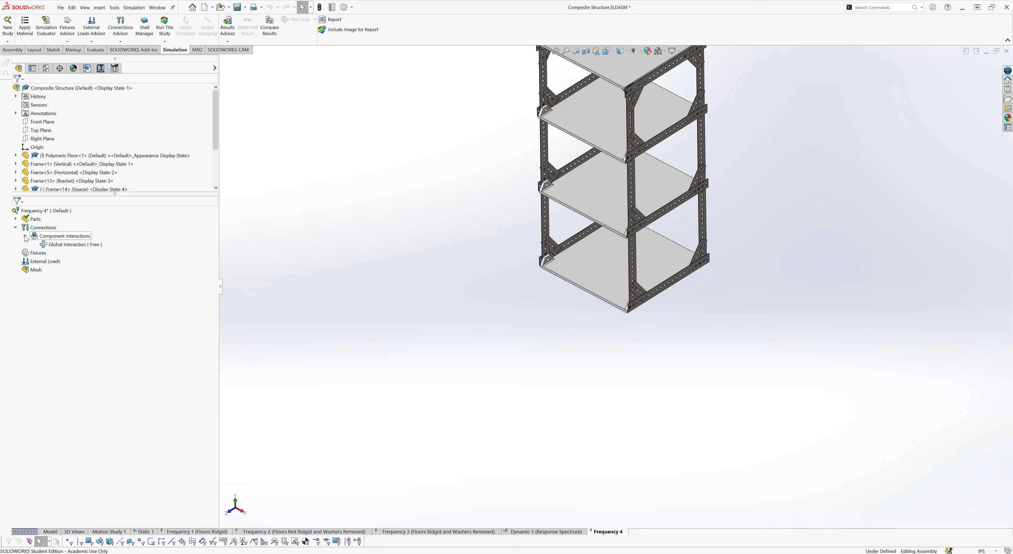
Step: Find Polymeric Floor-1 through Polymeric Floor-4 among the study's parts and make all four rigid
click(16, 219)
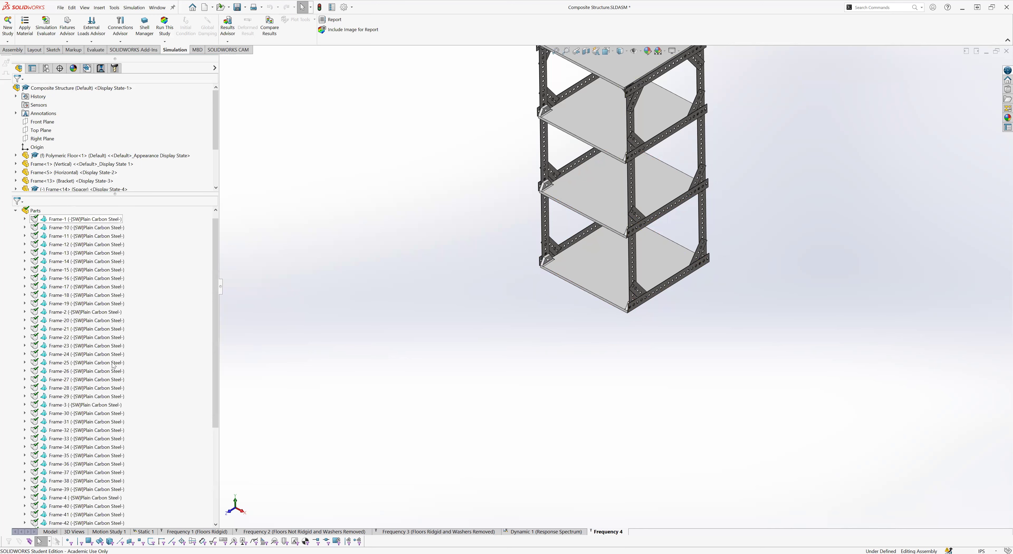
scroll(117, 362, down, 6)
scroll(106, 363, up, 6)
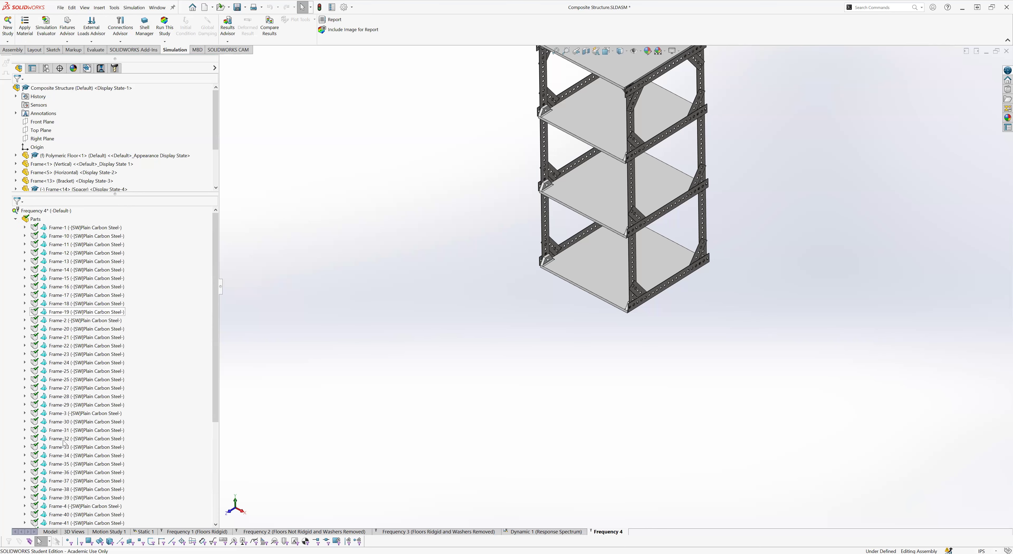
scroll(77, 421, down, 2)
scroll(96, 449, down, 2)
scroll(96, 449, up, 4)
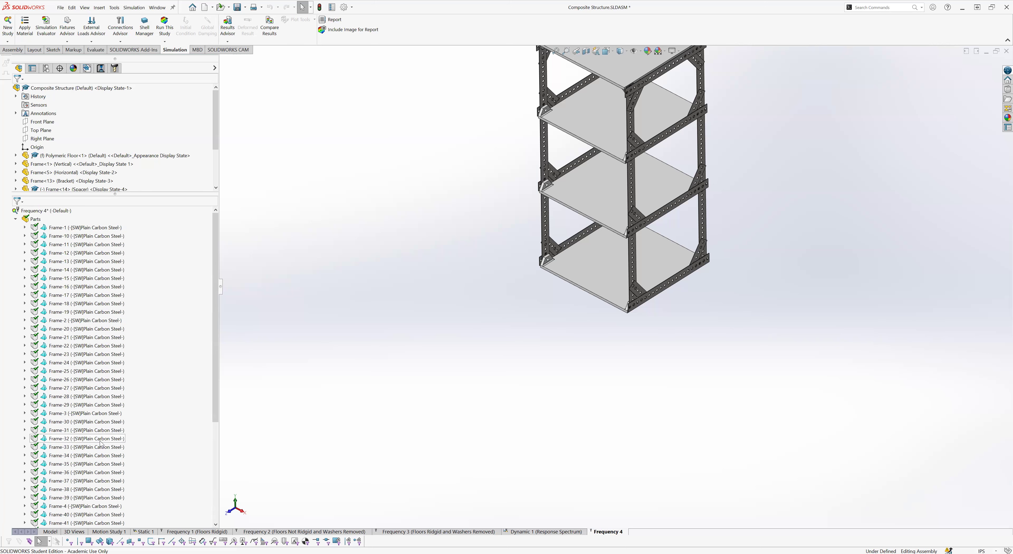
scroll(96, 445, down, 6)
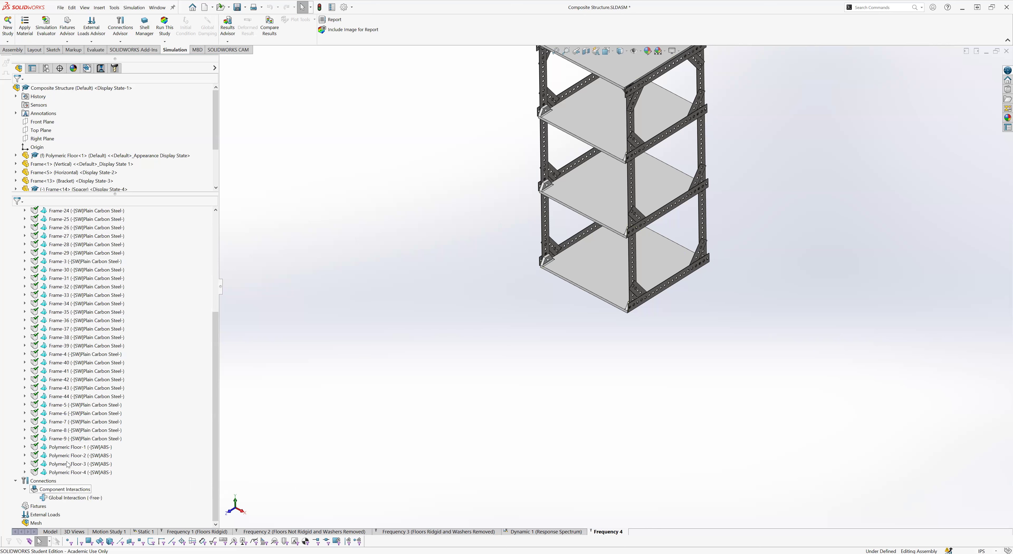
click(65, 448)
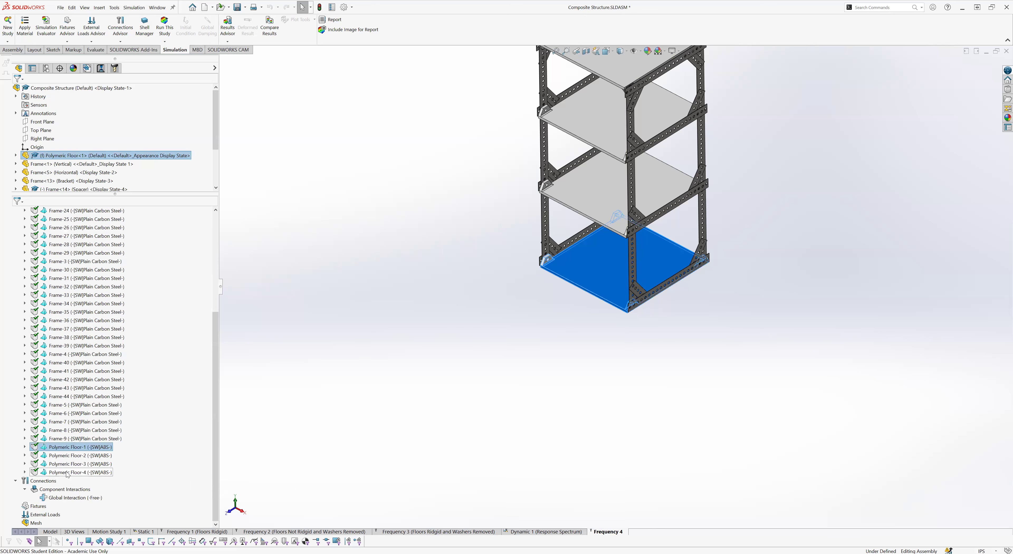
shift+click(66, 472)
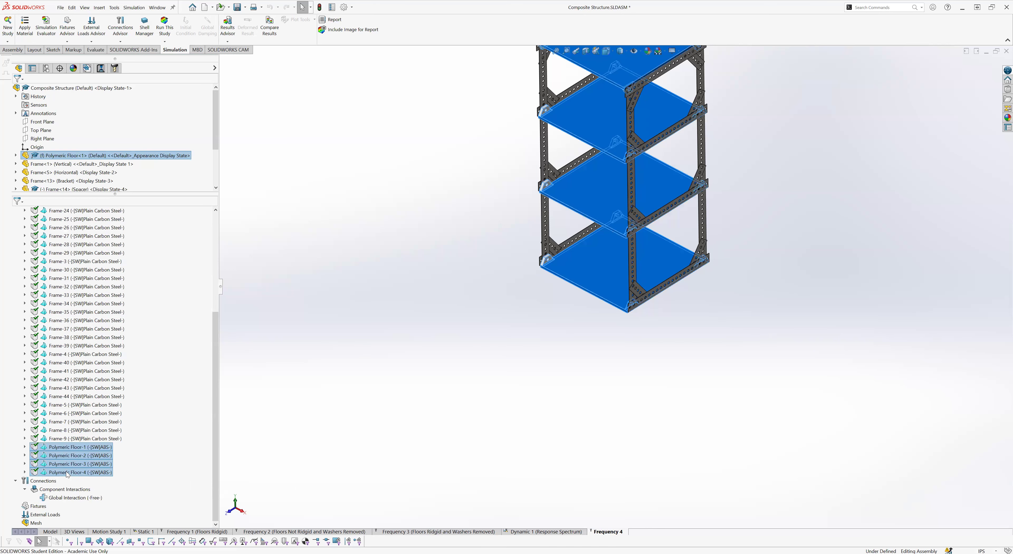
right_click(66, 471)
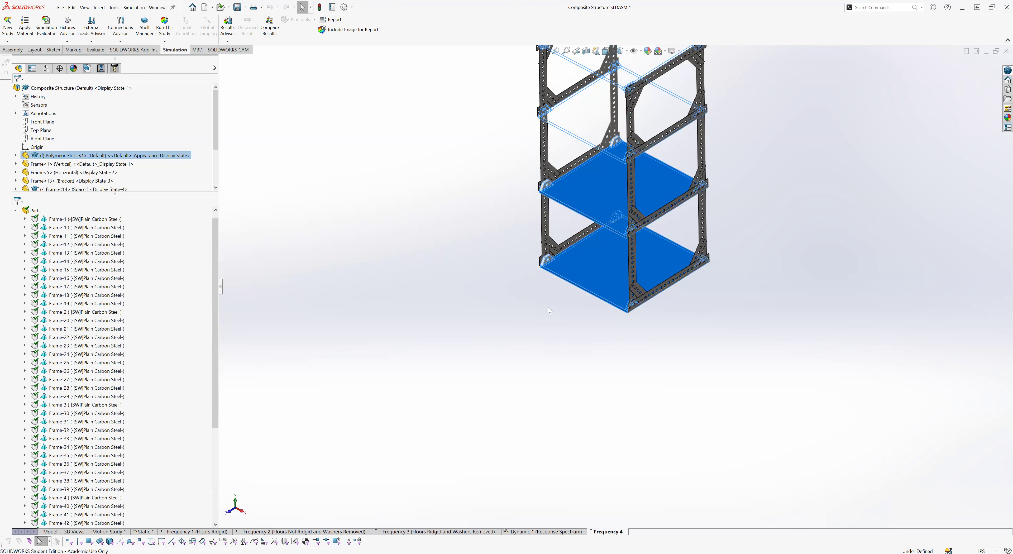
Step: Review the study's frame and floor parts and inspect the frame joint at the lowest floor's front corner
scroll(172, 475, down, 5)
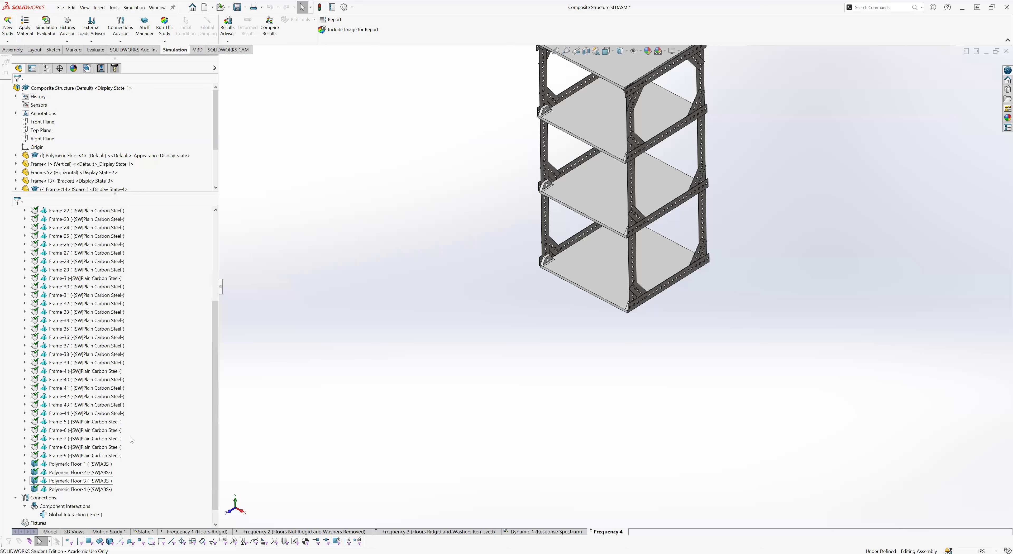
scroll(104, 464, up, 5)
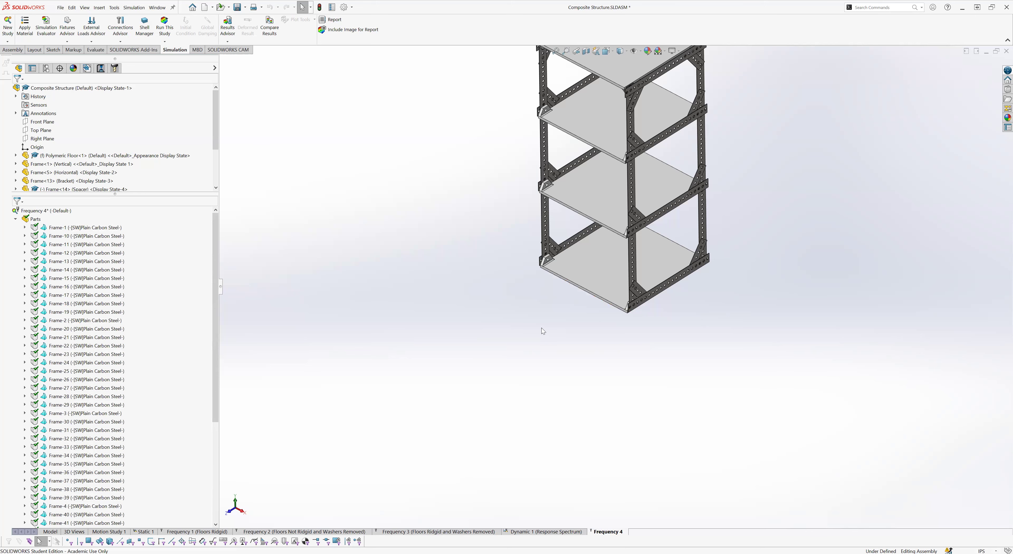
scroll(194, 385, down, 5)
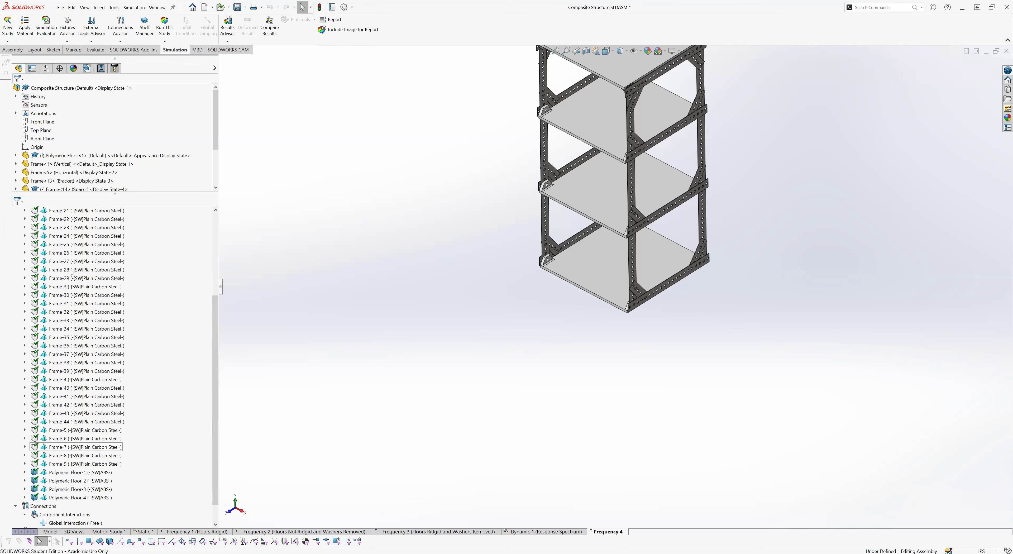
scroll(669, 287, down, 8)
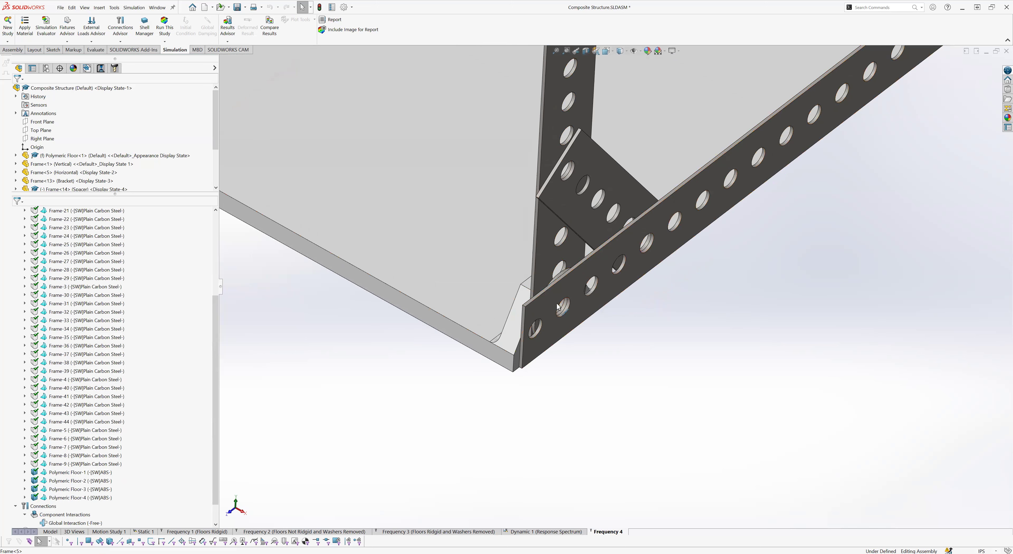
scroll(616, 272, up, 5)
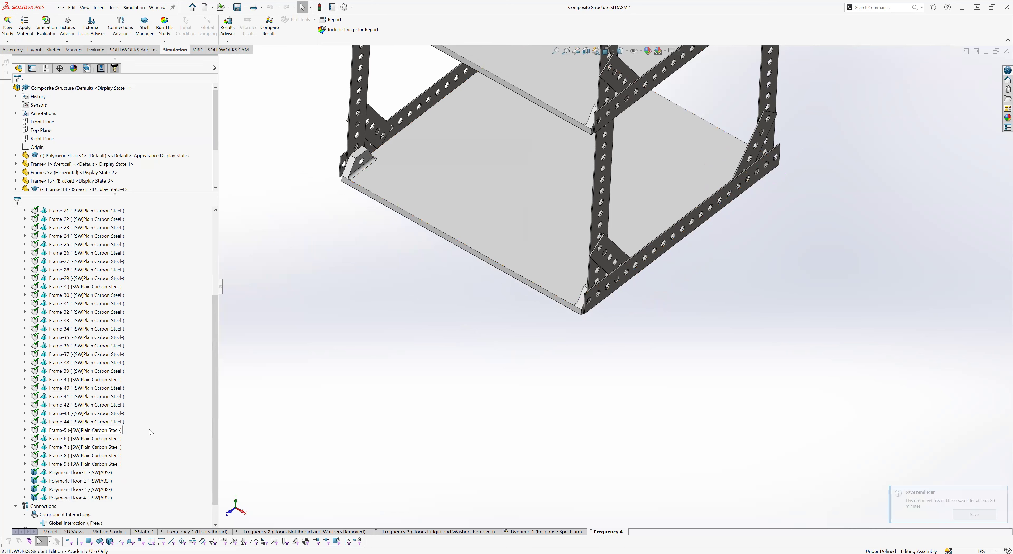
scroll(491, 385, up, 3)
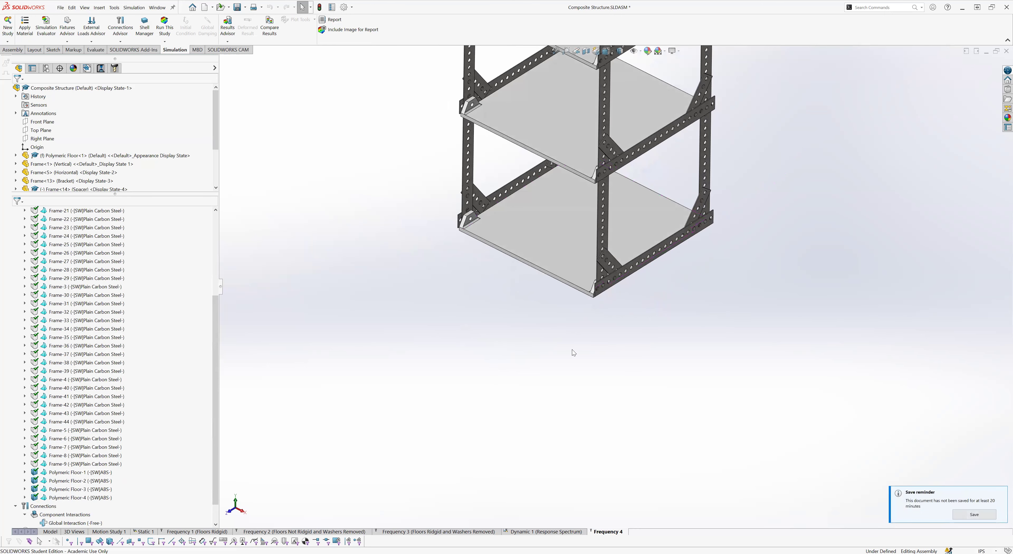
scroll(572, 346, up, 5)
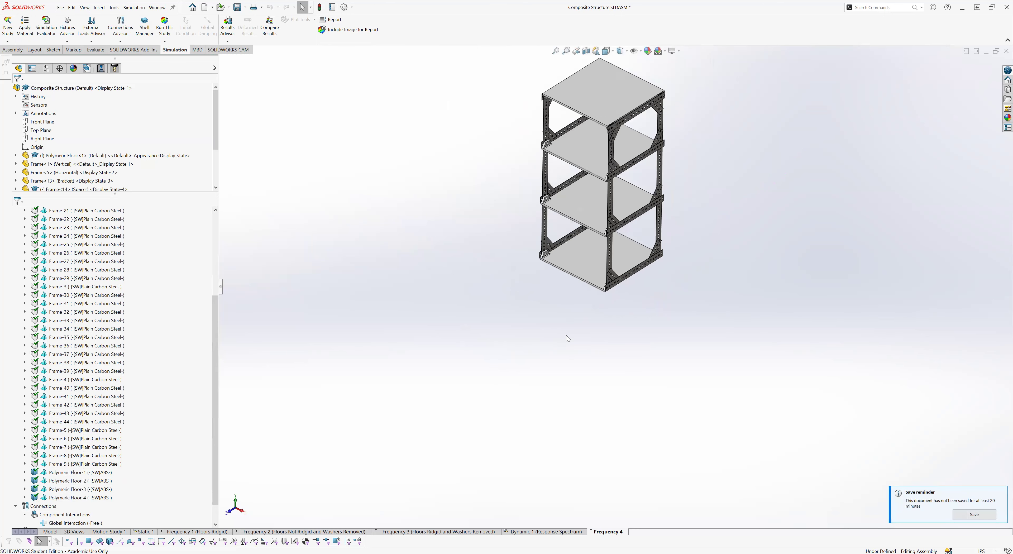
Step: Collapse the study's parts, apply a Fixed Geometry fixture to the underside of the lowest polymeric floor, and save the assembly
scroll(59, 272, up, 5)
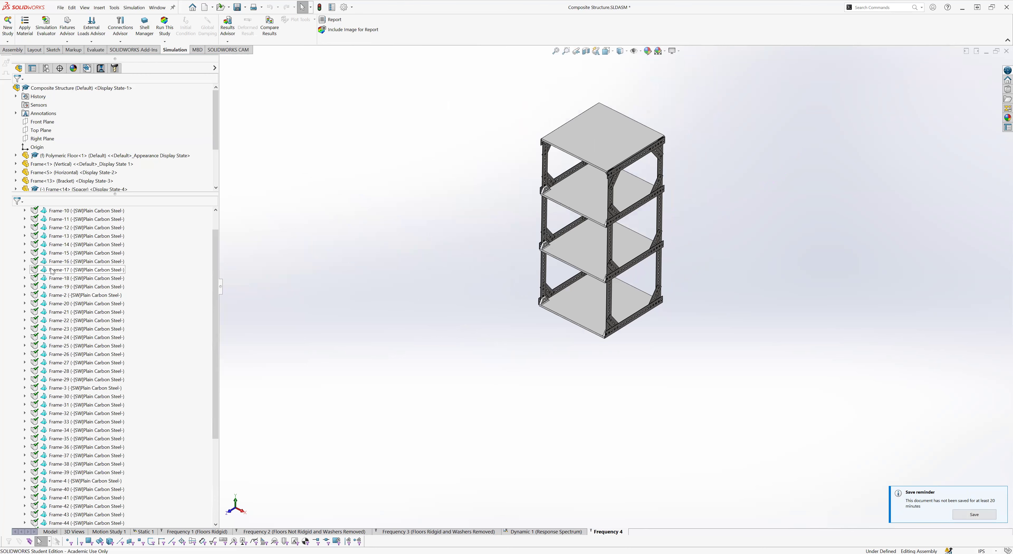
click(16, 219)
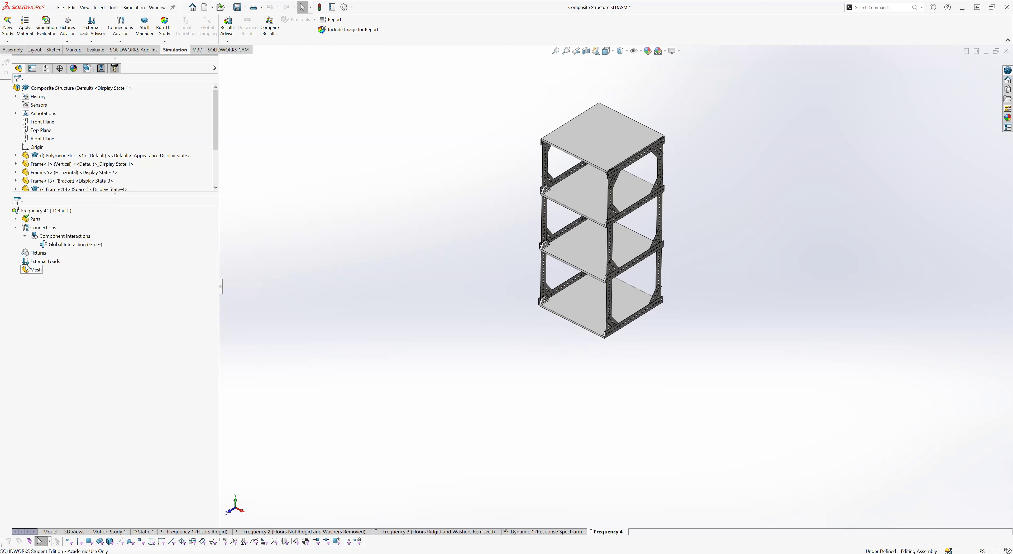
click(28, 254)
middle_drag(563, 378, 576, 344)
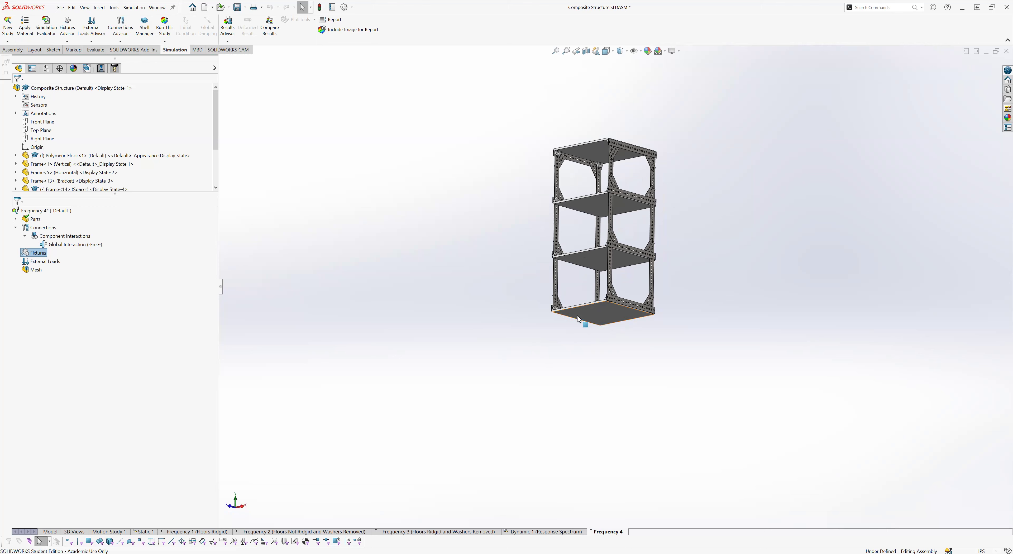
mouse_move(561, 306)
middle_down()
mouse_move(535, 338)
mouse_move(537, 299)
mouse_move(559, 305)
middle_up()
middle_drag(504, 256, 509, 302)
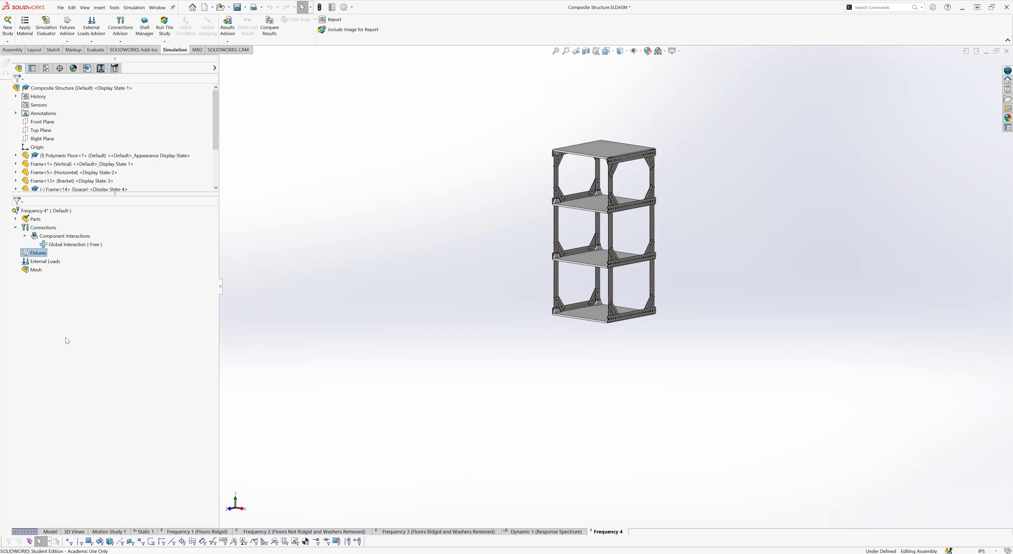
right_click(35, 254)
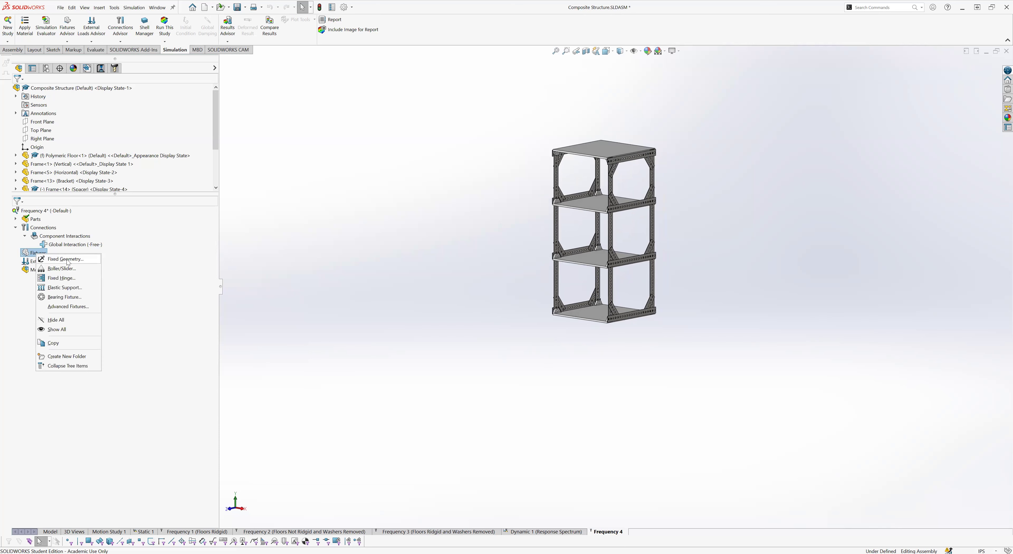
click(66, 260)
middle_drag(470, 342, 459, 290)
click(615, 310)
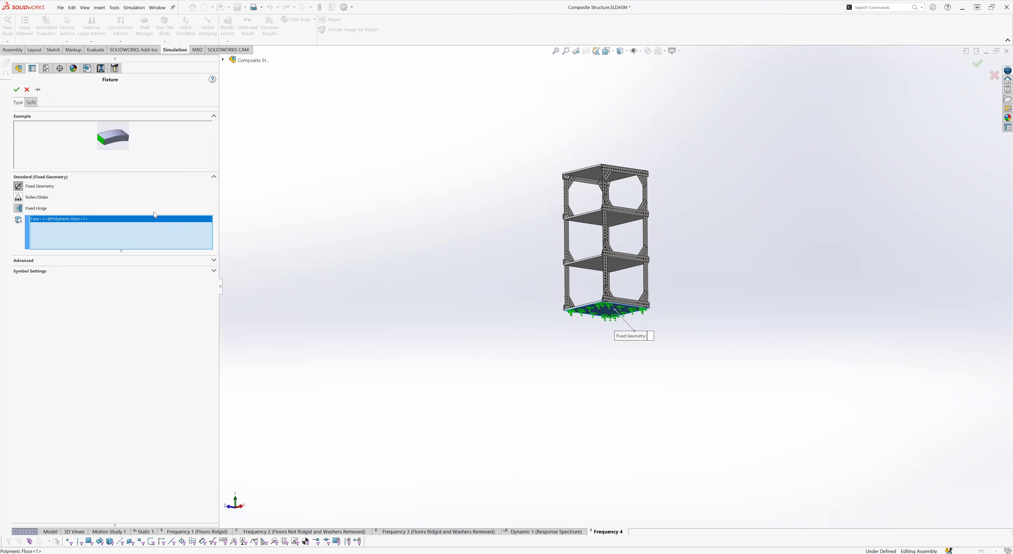
click(16, 90)
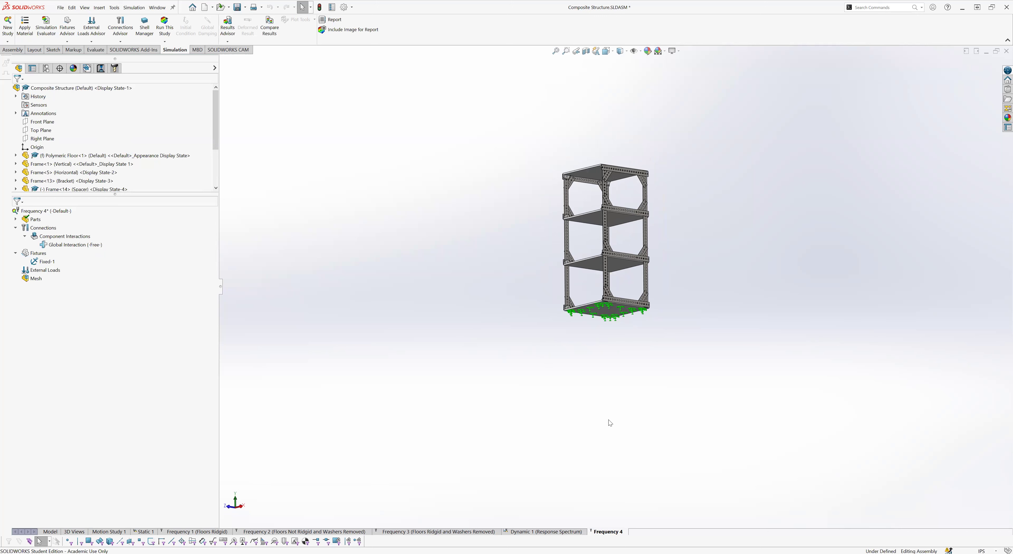
key(ctrl+s)
click(16, 254)
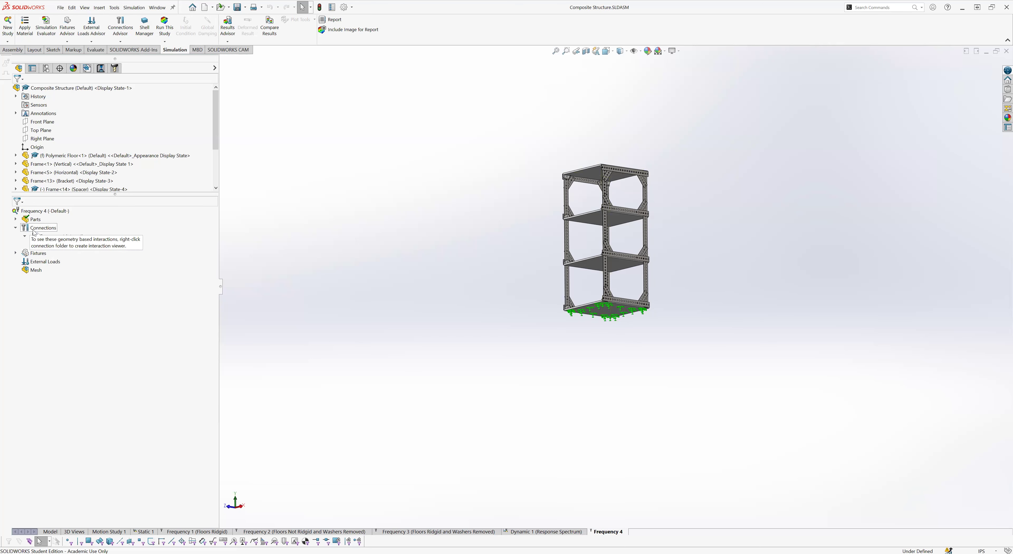
Step: Examine how the holes of the frame members and floor bracket line up at the lowest floor's front corner
middle_drag(515, 288, 516, 345)
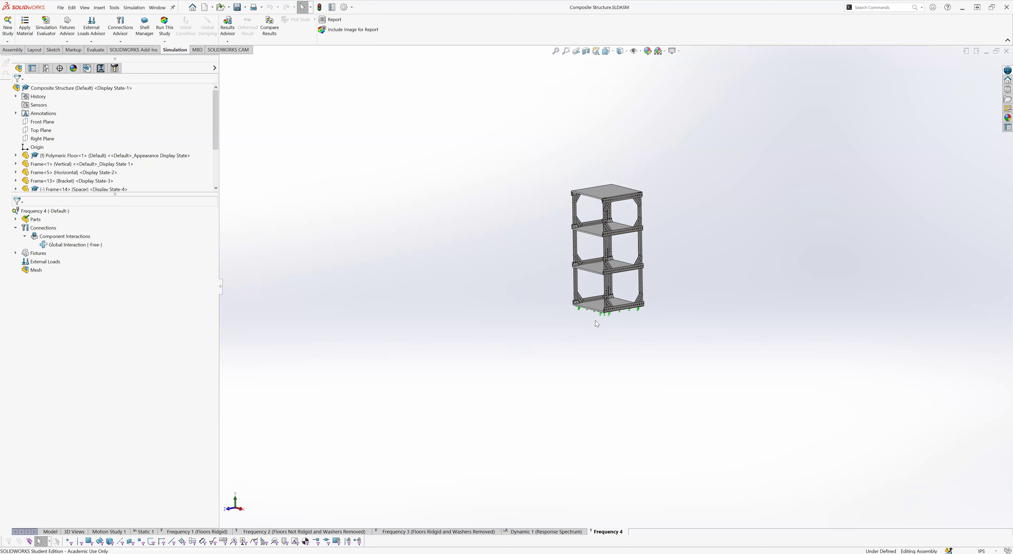
scroll(606, 298, down, 1)
scroll(606, 298, down, 5)
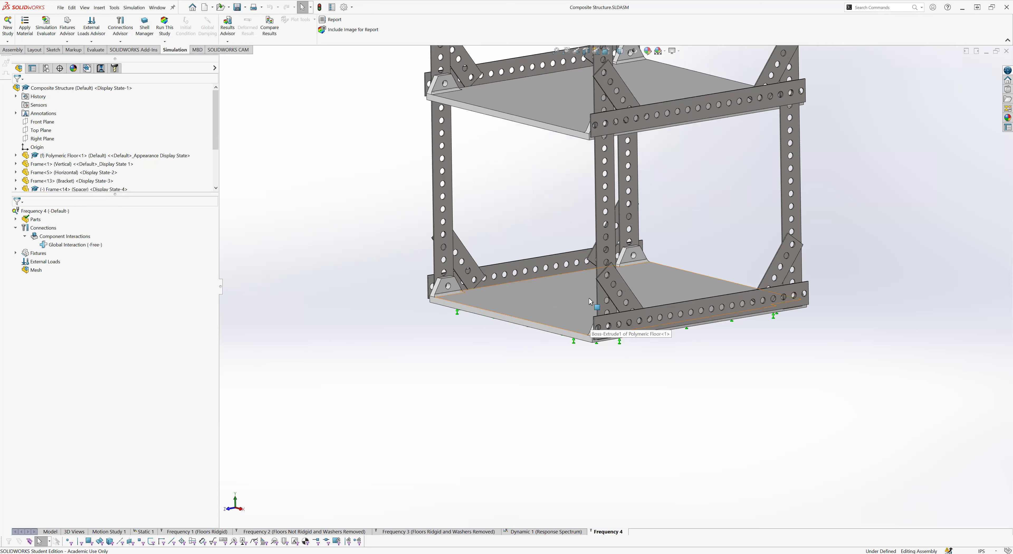
scroll(586, 314, down, 5)
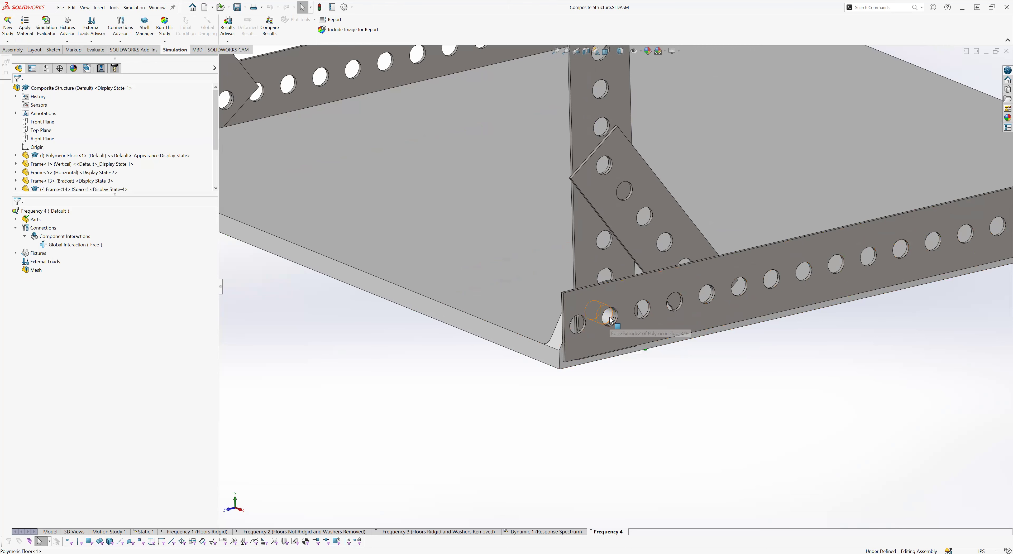
scroll(544, 291, up, 8)
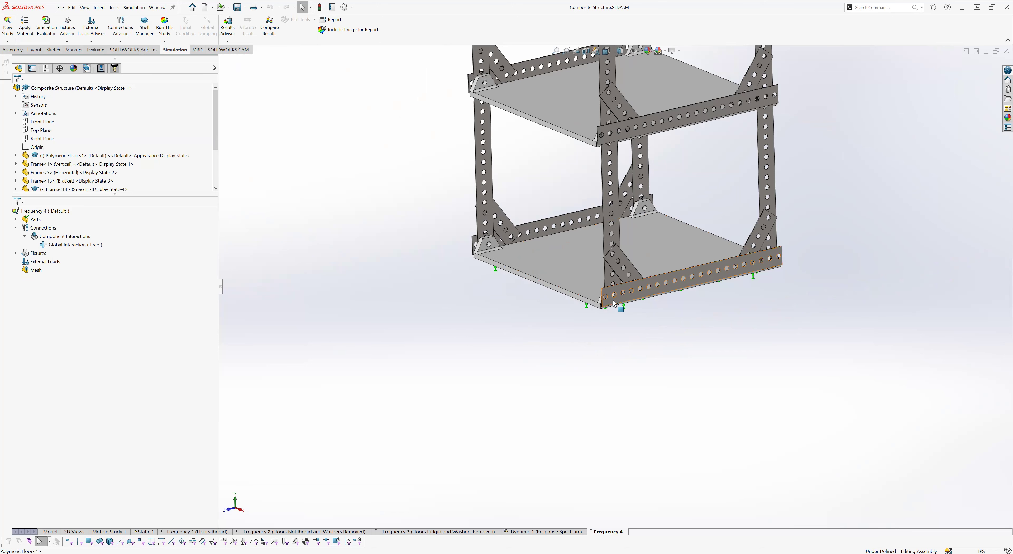
scroll(616, 301, down, 5)
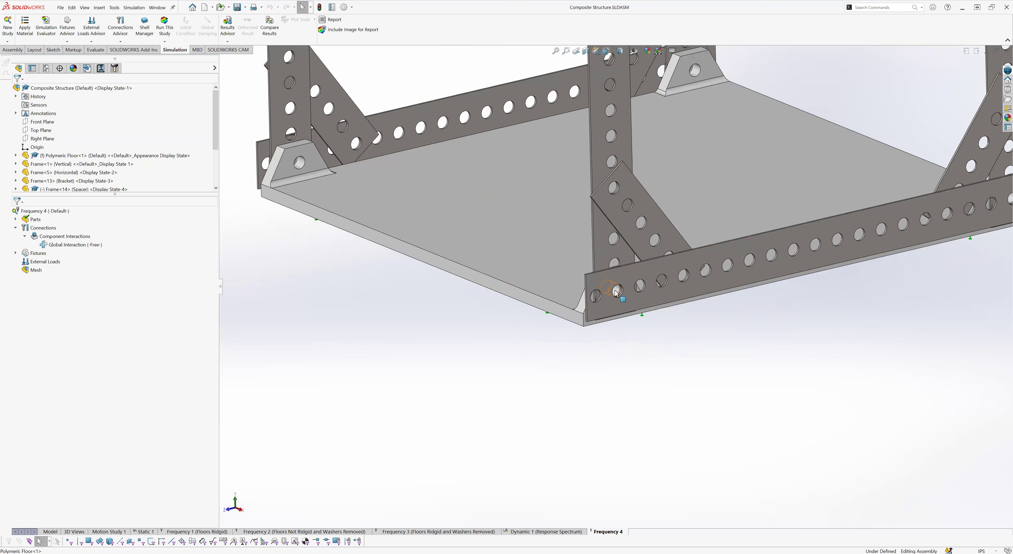
scroll(650, 335, up, 2)
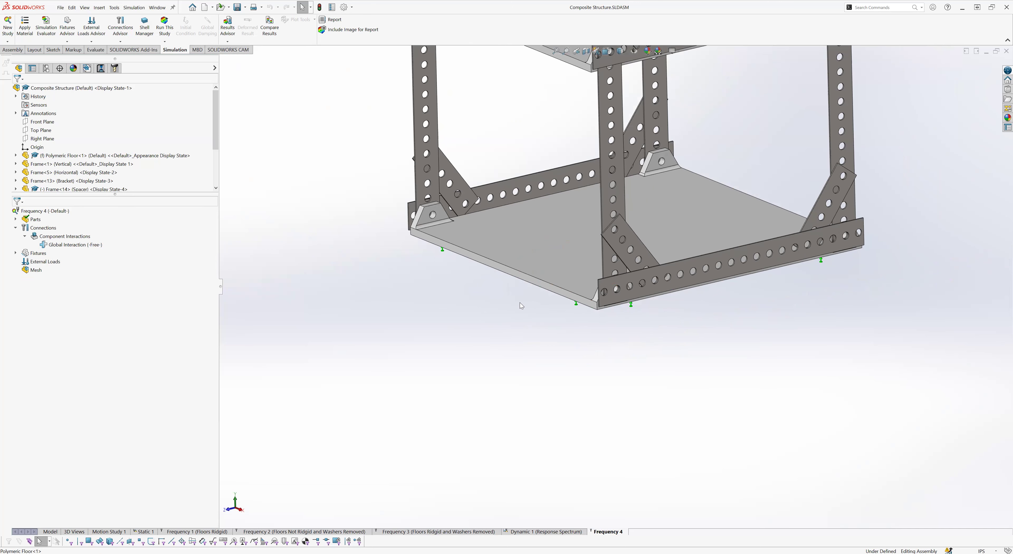
scroll(569, 310, up, 3)
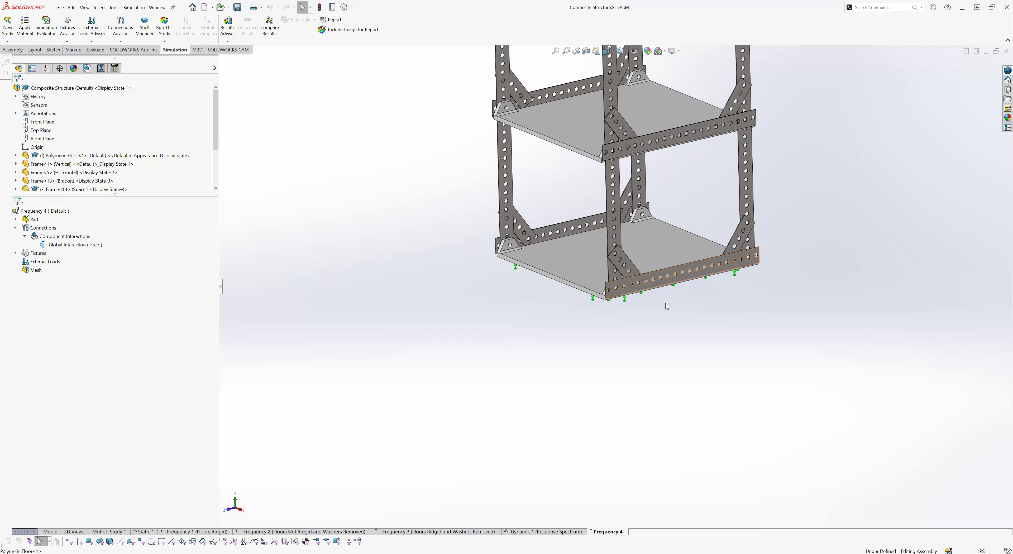
scroll(618, 293, down, 3)
scroll(619, 293, down, 4)
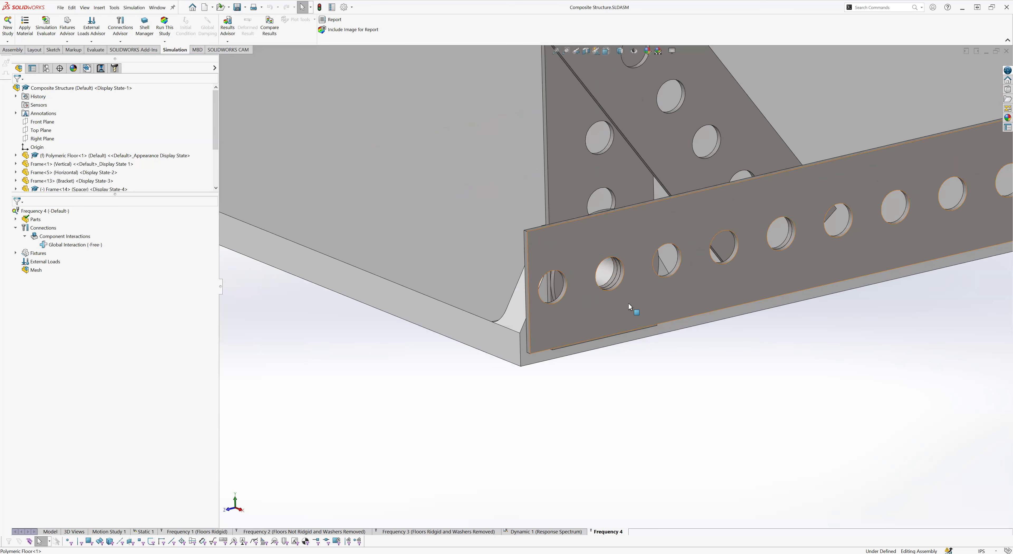
scroll(629, 301, up, 7)
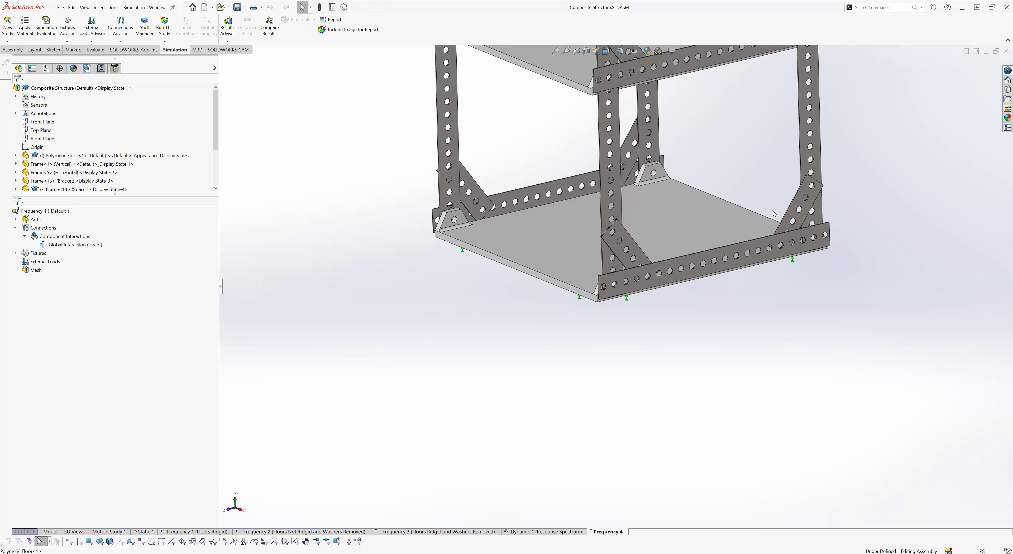
scroll(440, 281, up, 2)
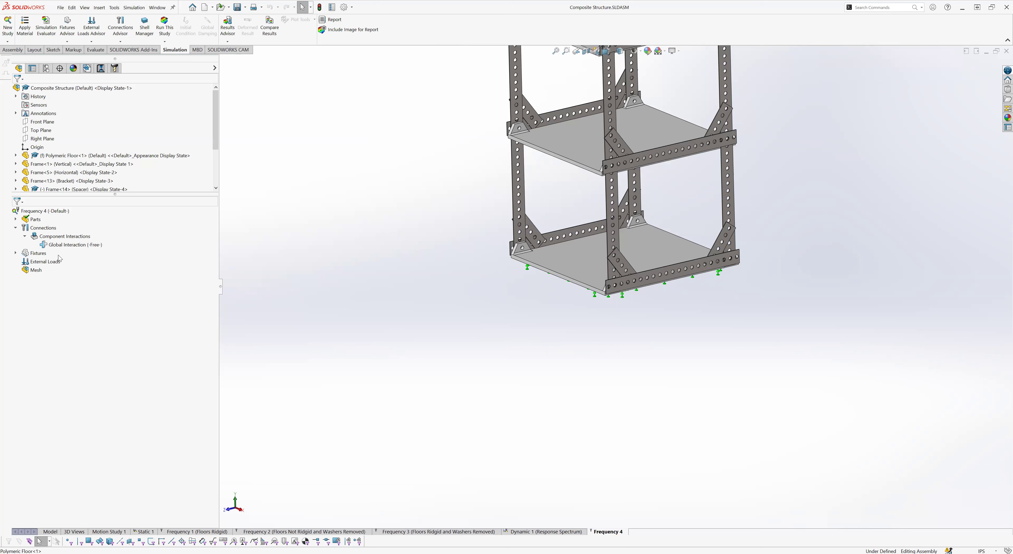
Step: Start a pin connector through the coaxial hole faces of Frame<5>, Frame<14>, Frame<1> and Polymeric Floor<1> at the lowest floor's front corner
right_click(43, 228)
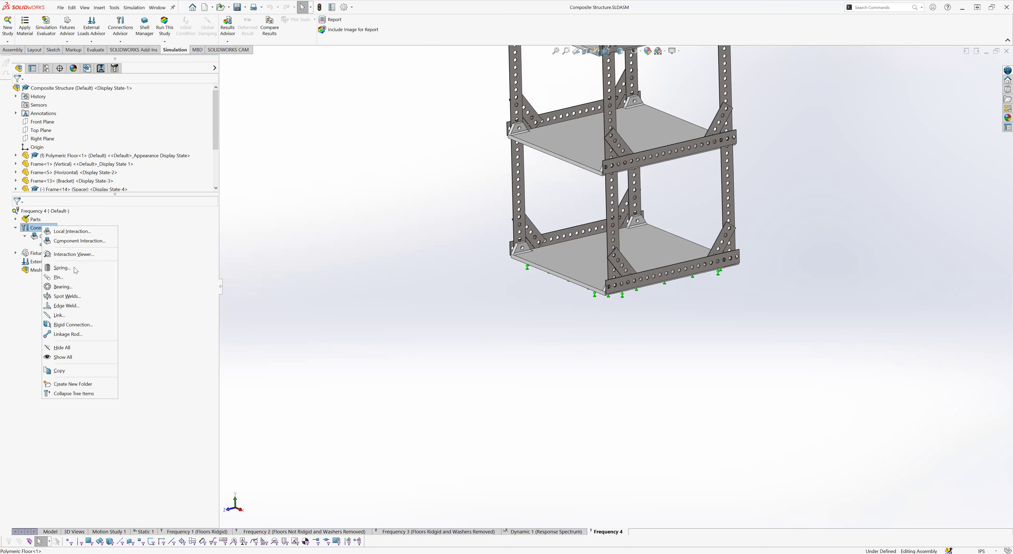
click(68, 279)
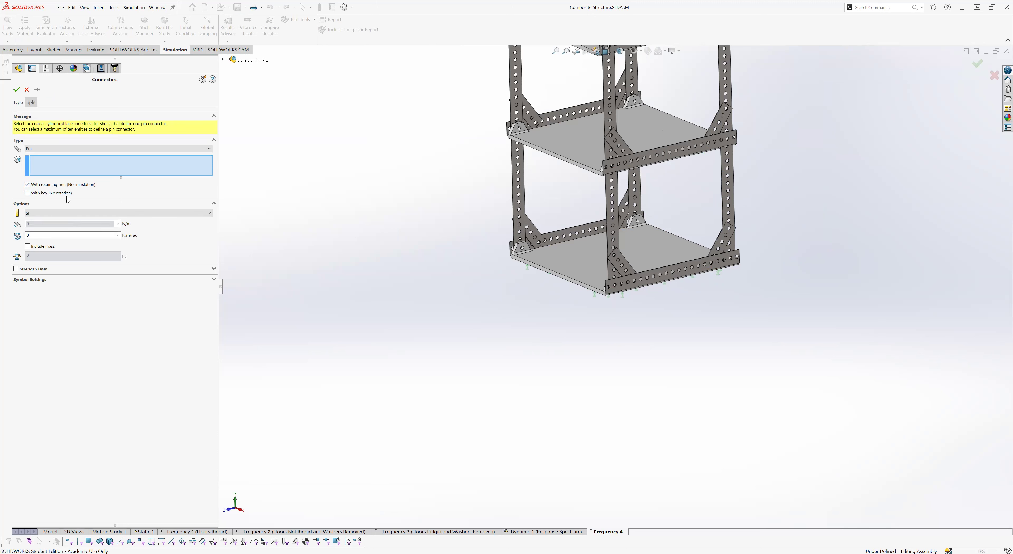
click(616, 285)
scroll(644, 176, up, 3)
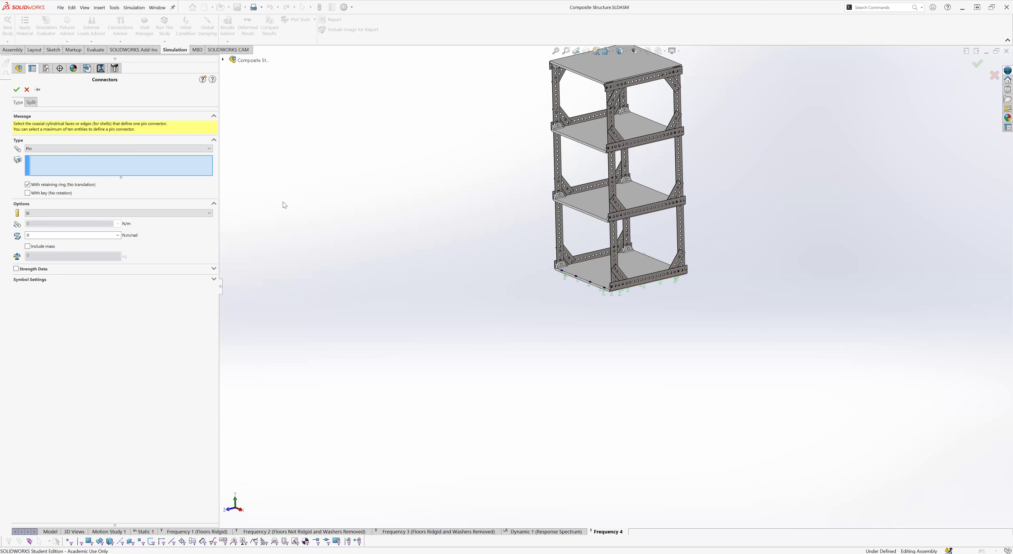
scroll(616, 280, down, 10)
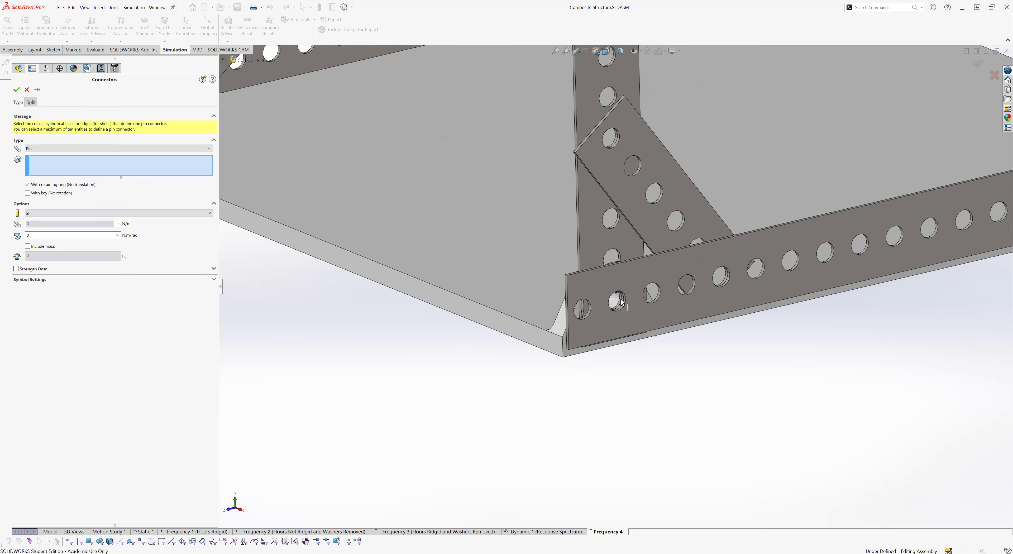
scroll(620, 300, up, 1)
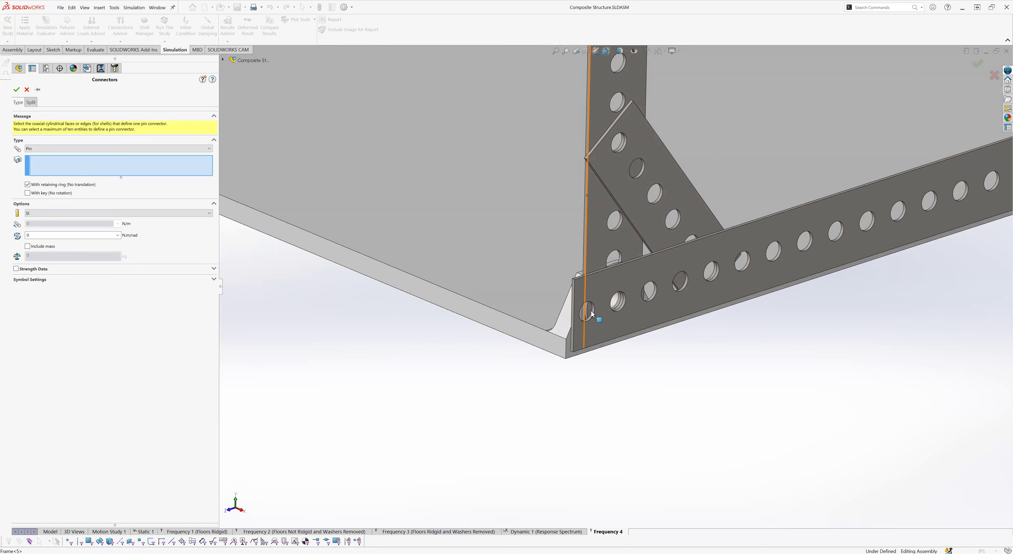
scroll(606, 311, down, 6)
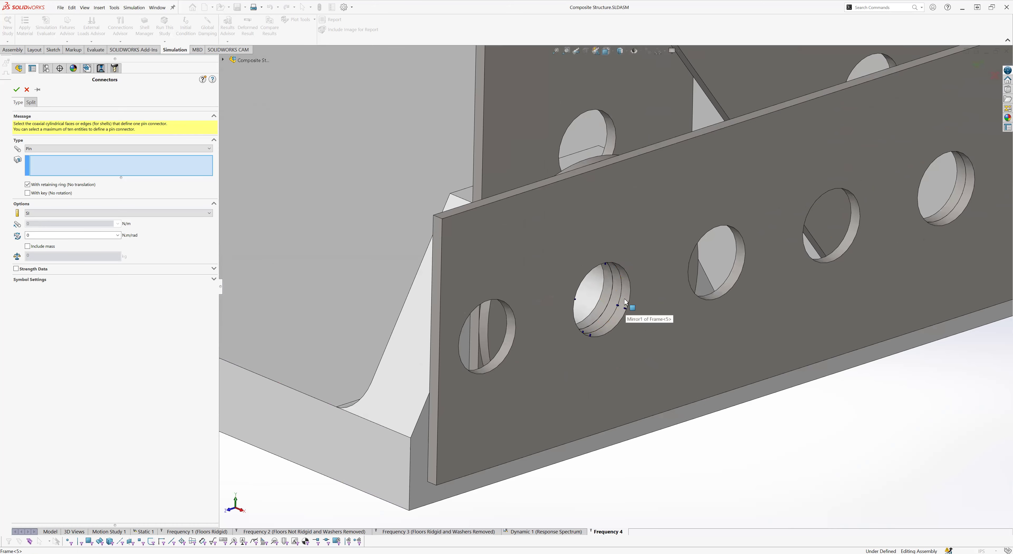
click(623, 292)
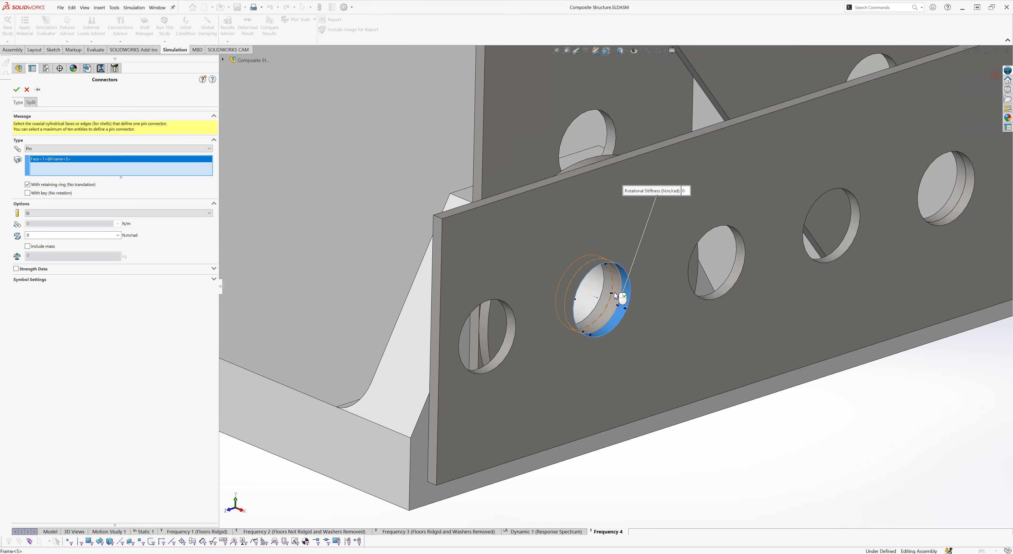
click(616, 293)
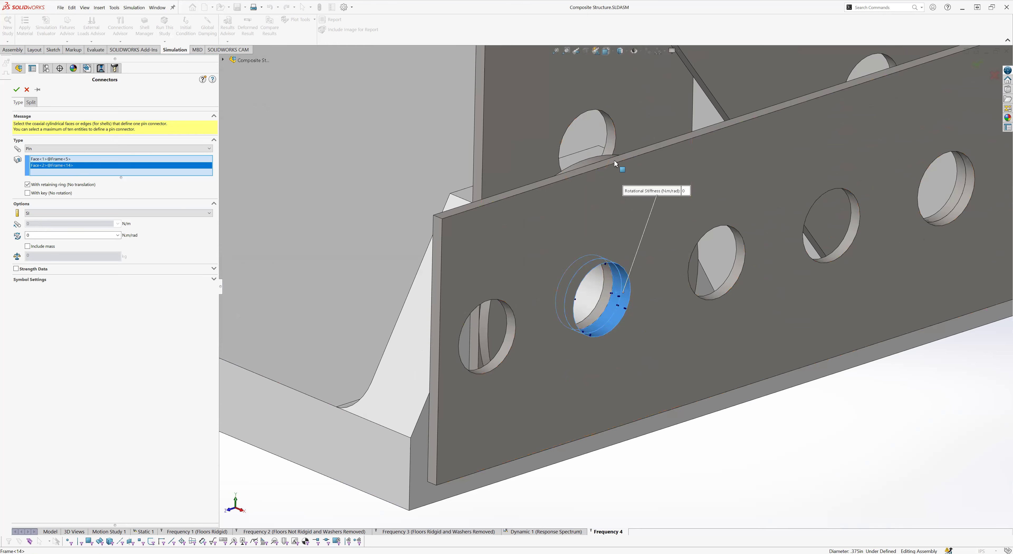
click(604, 297)
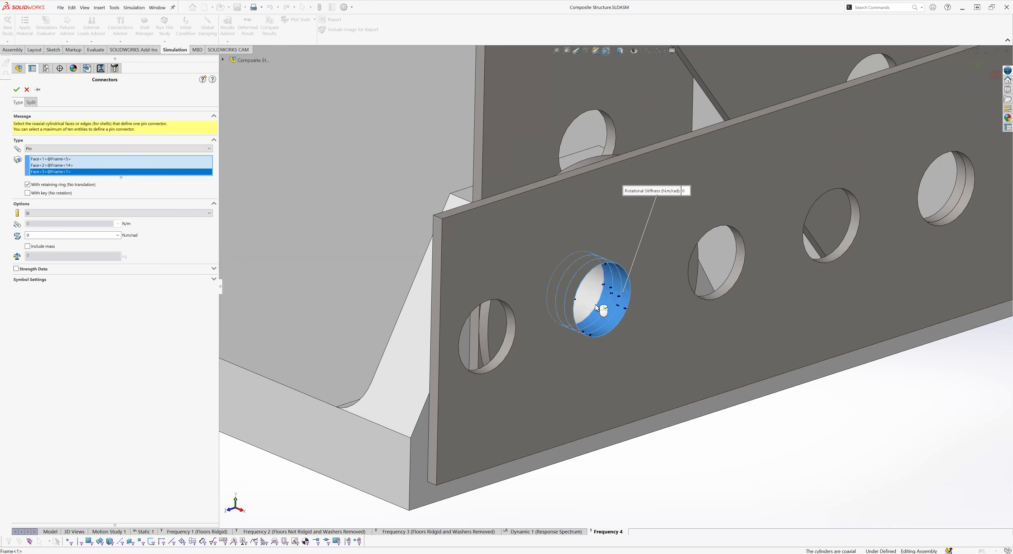
click(591, 319)
Step: Check the pin's selected faces, keep the connector definition open for further connectors, and accept the pin with retaining ring
scroll(591, 318, up, 6)
middle_drag(591, 319, 681, 341)
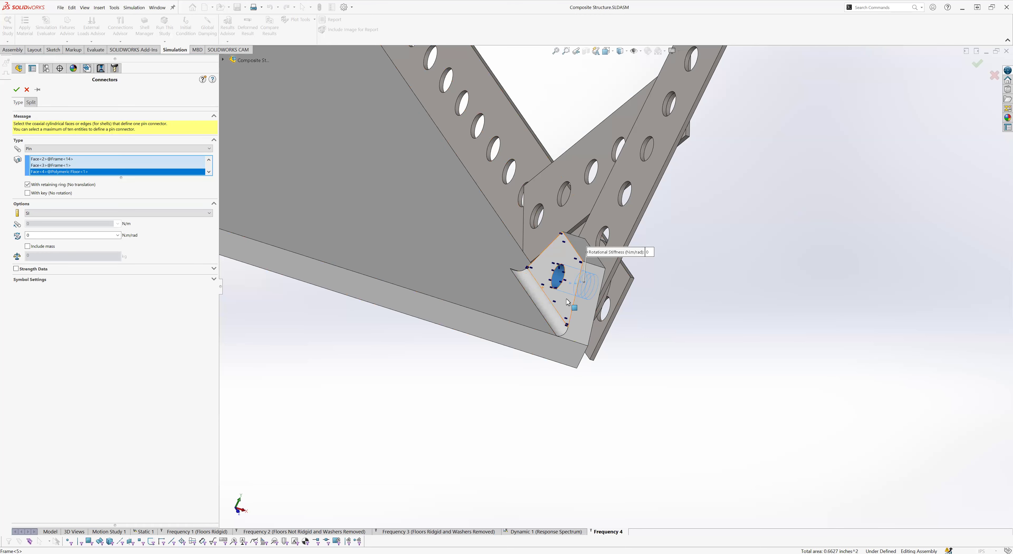
middle_drag(571, 282, 555, 296)
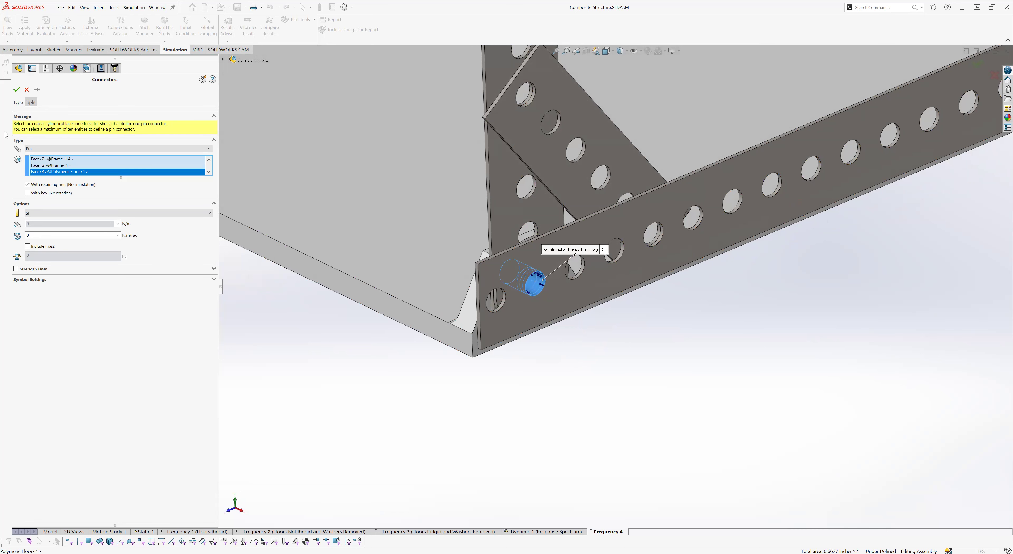
middle_drag(638, 292, 612, 293)
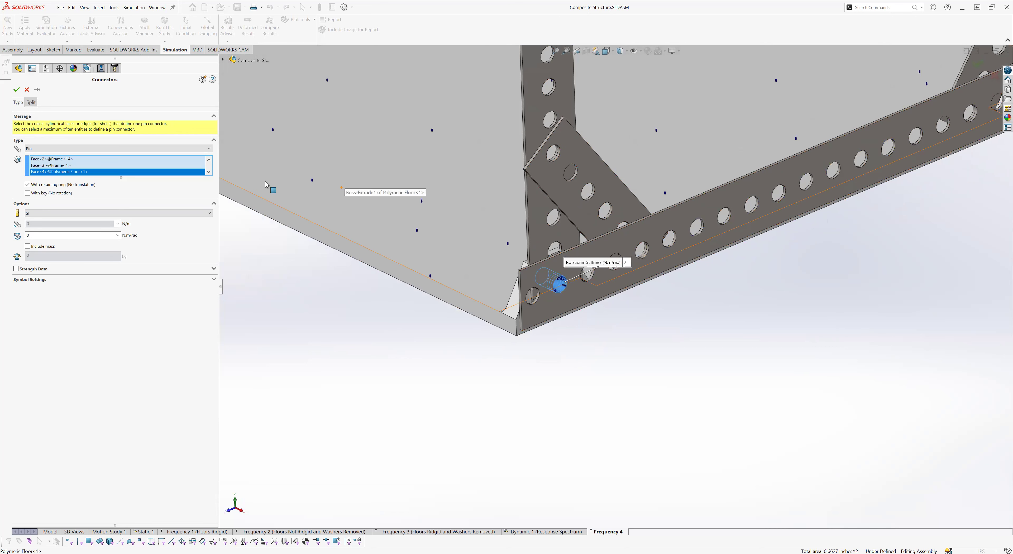
click(38, 92)
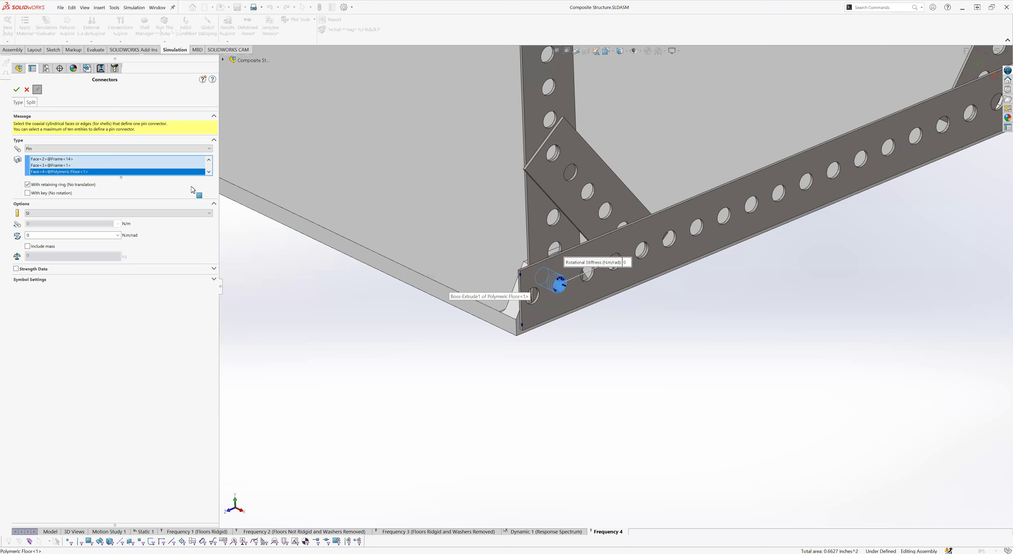
click(17, 90)
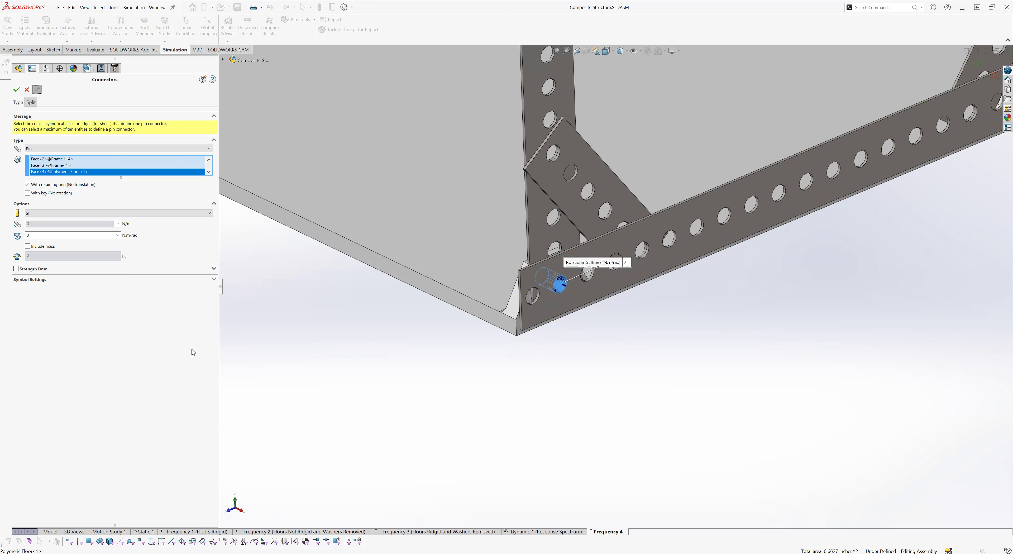
click(17, 90)
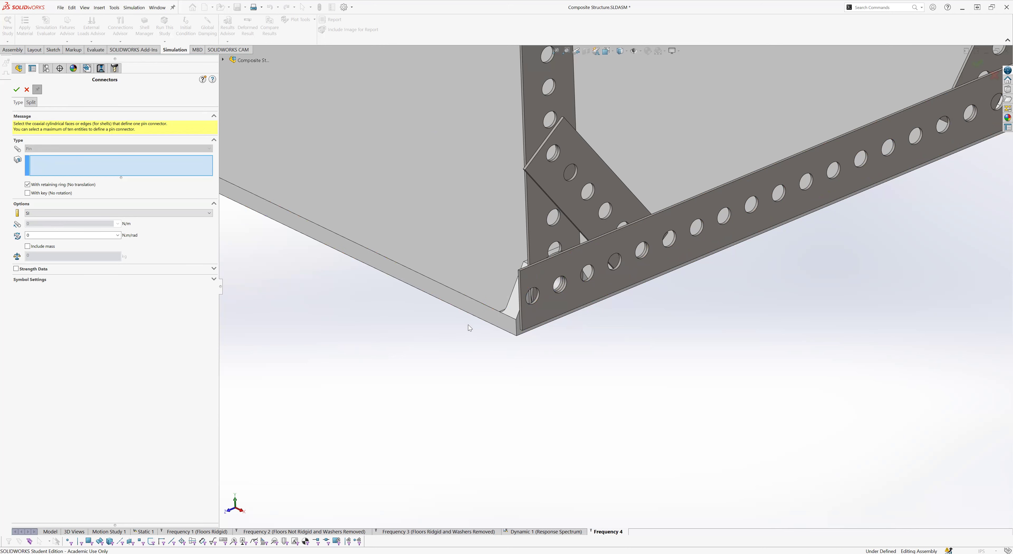
Step: Close the empty connector definition and delete the existing pin connector from the study
scroll(468, 325, up, 5)
scroll(653, 242, down, 2)
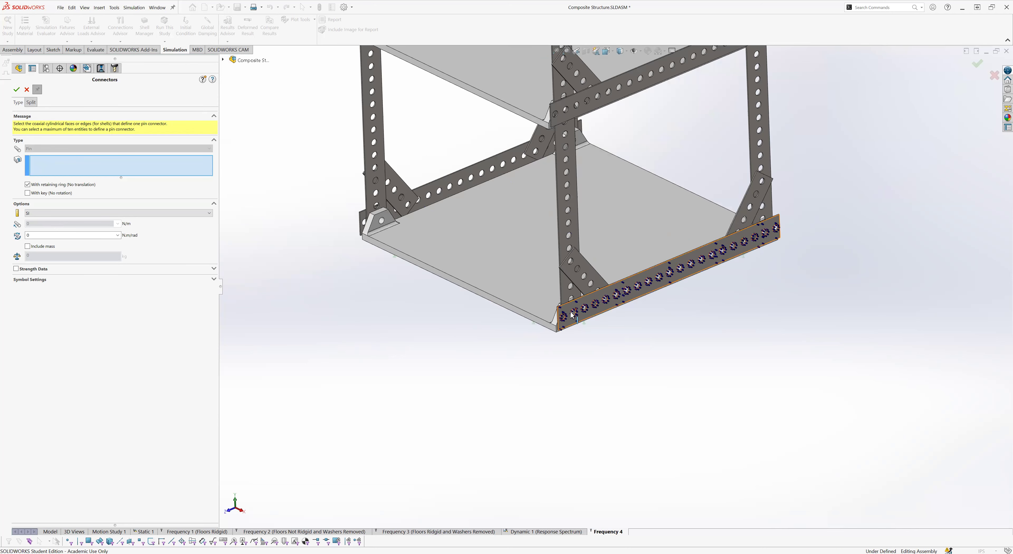
scroll(573, 315, down, 3)
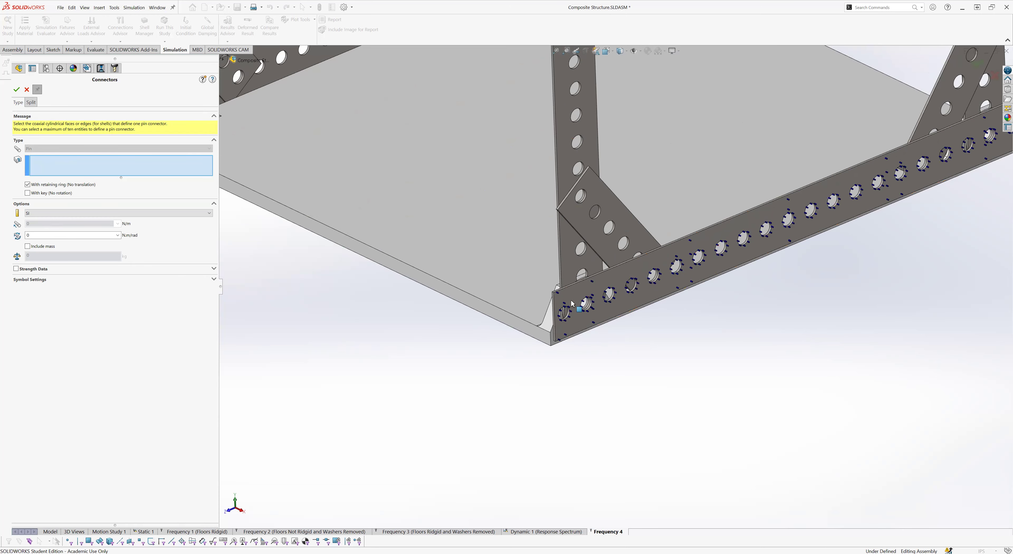
scroll(573, 303, down, 2)
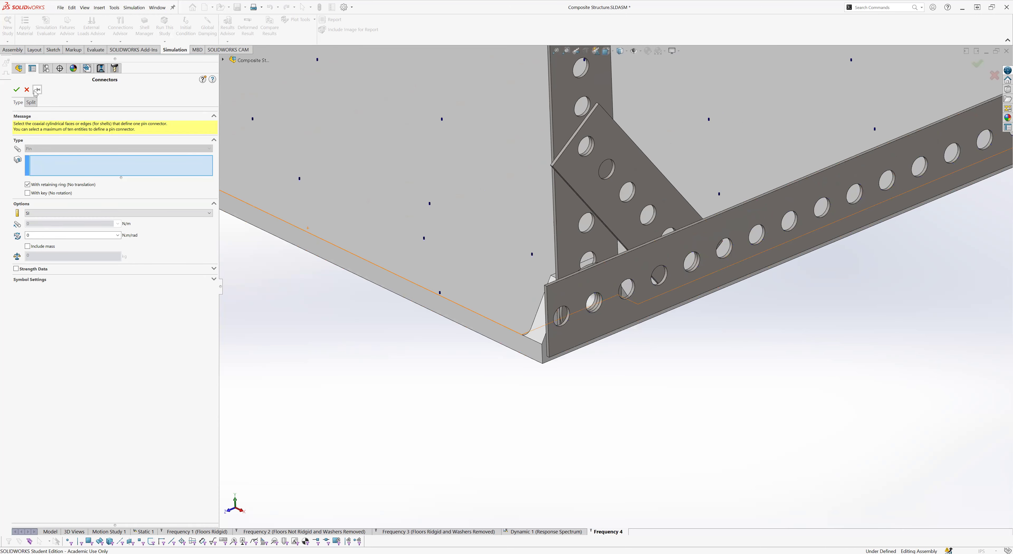
click(16, 90)
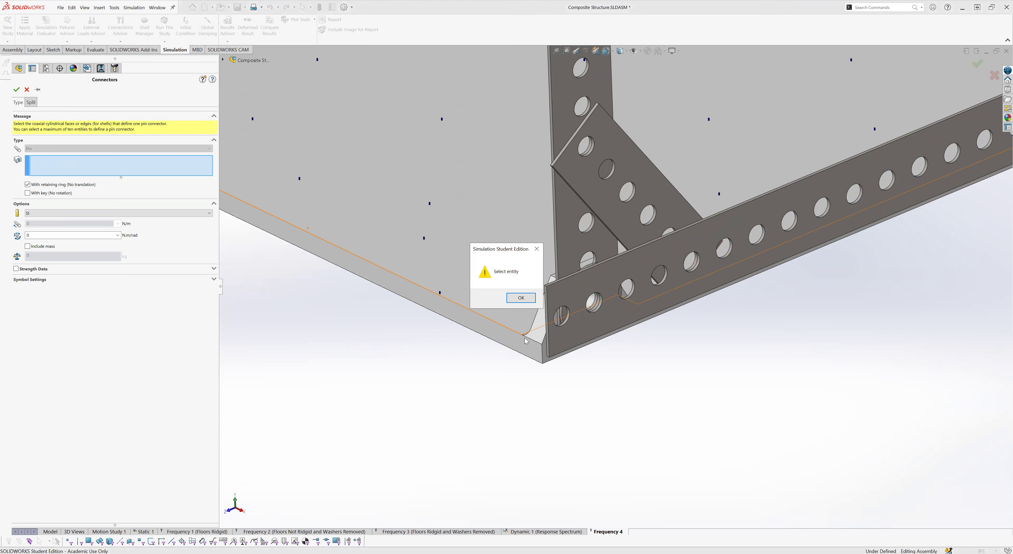
click(531, 298)
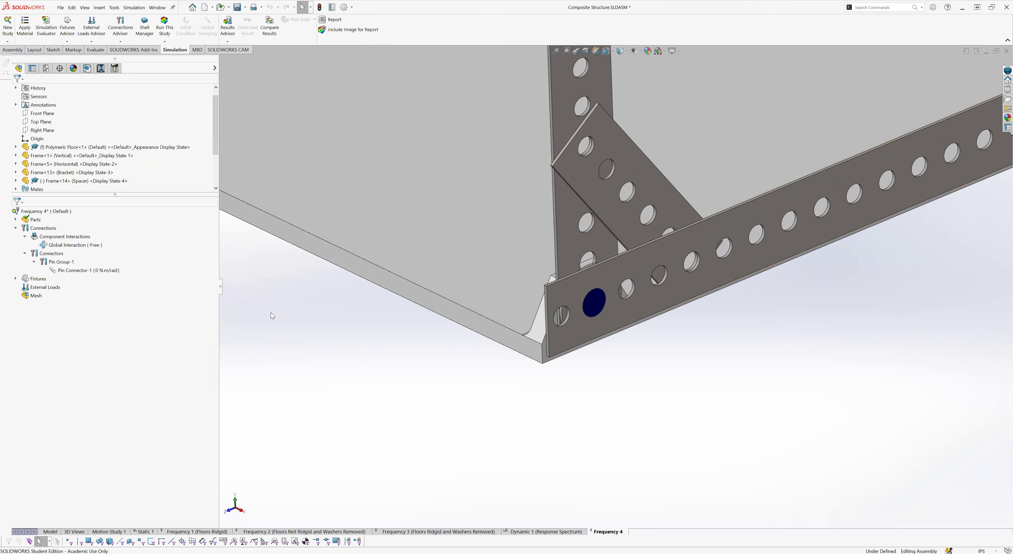
click(88, 271)
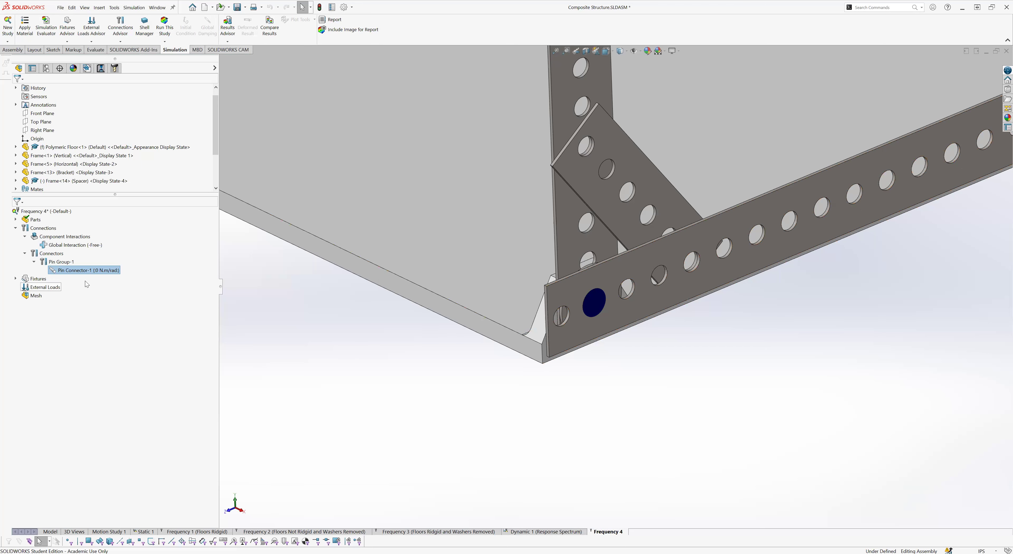
key(Delete)
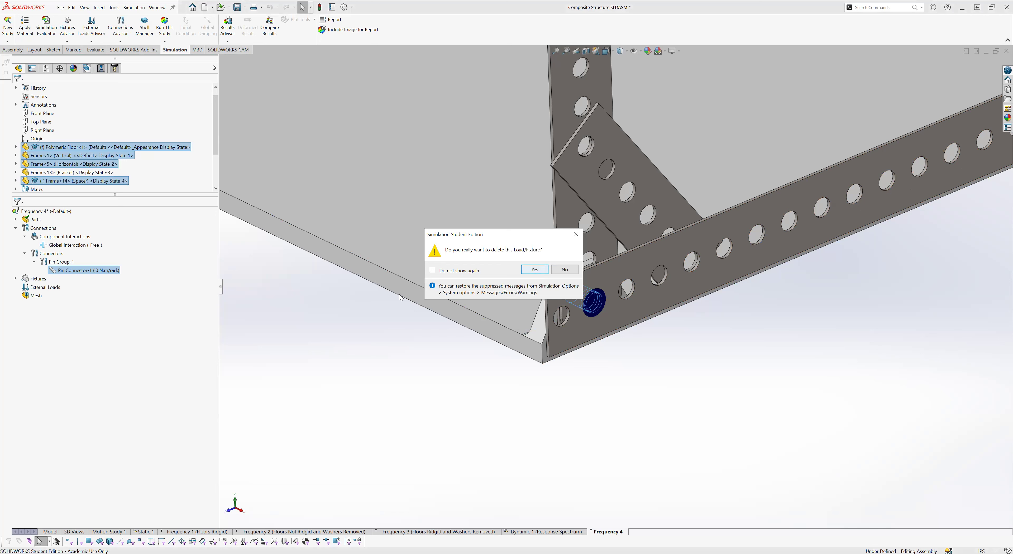
click(535, 269)
Step: Create a pin connector with retaining ring through Frame<5>, Frame<14>, Frame<1> and Polymeric Floor<1> at the lowest floor's front corner, keeping the definition open
right_click(50, 255)
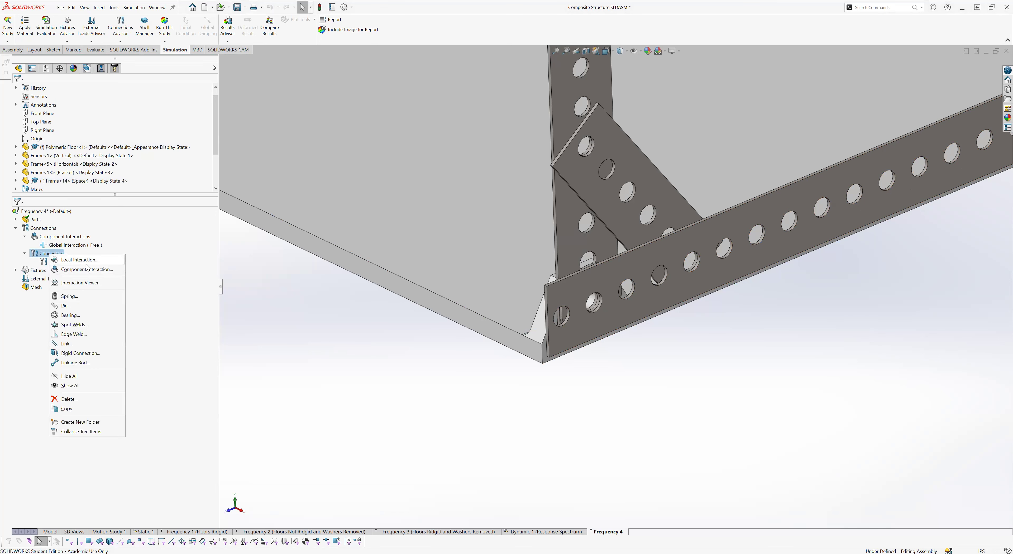
click(47, 237)
right_click(42, 229)
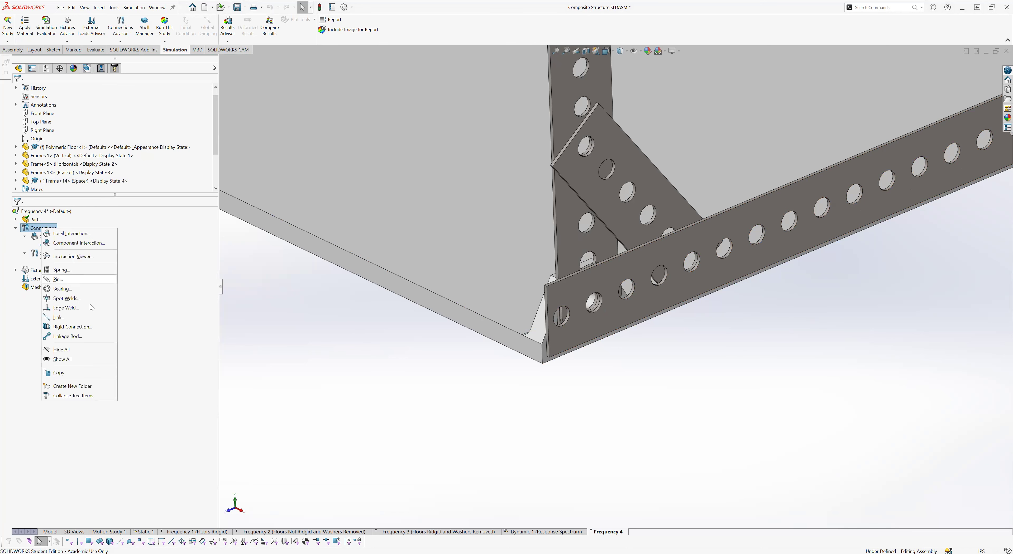
key(Return)
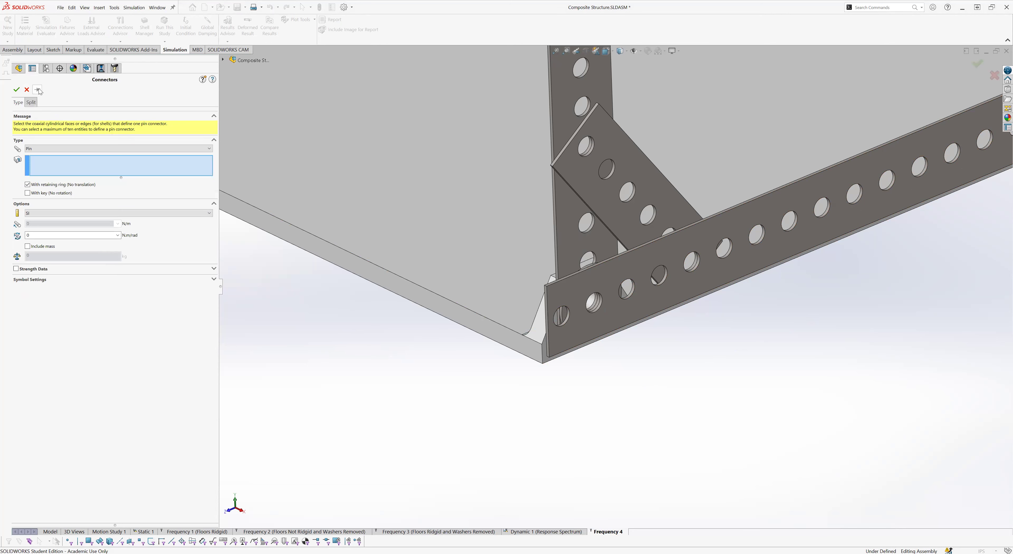
scroll(589, 319, down, 8)
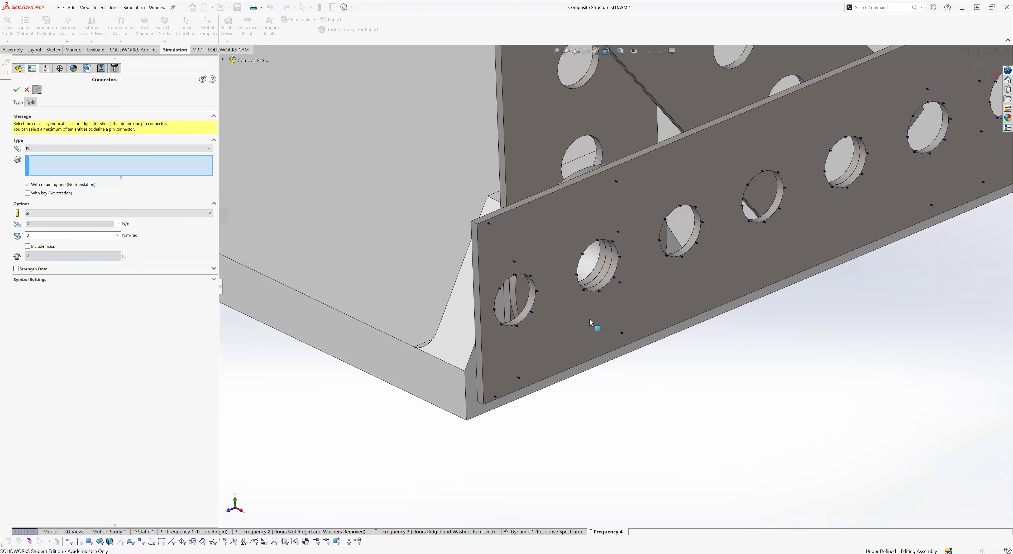
click(606, 266)
click(604, 262)
click(595, 254)
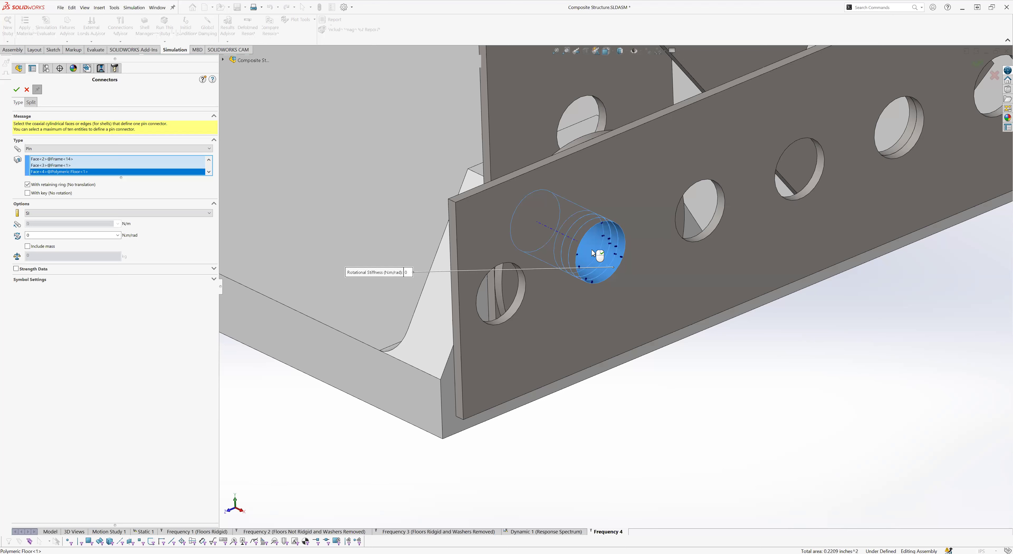
right_click(592, 252)
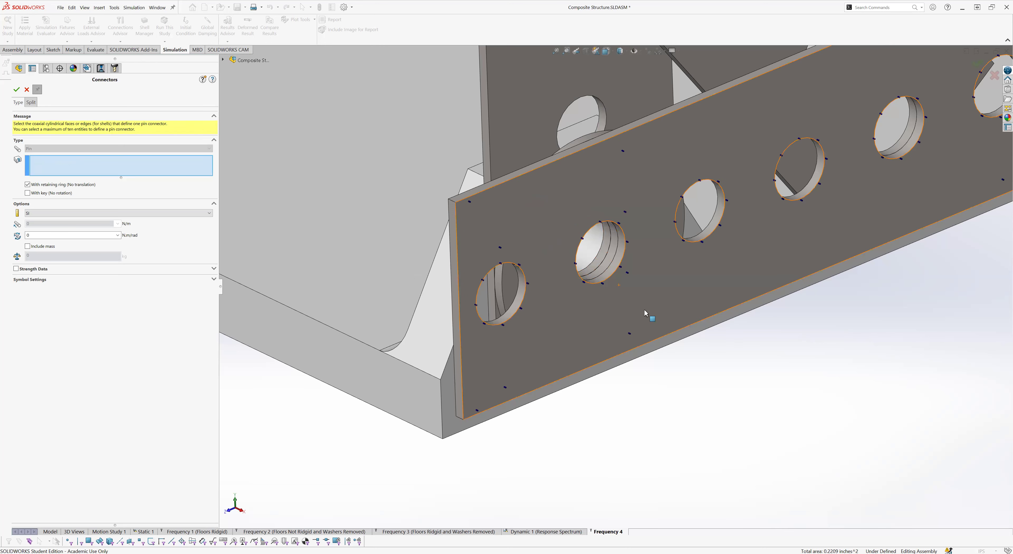
Step: Add a pin connector through the coaxial holes of Frame<5> and the diagonal bracket beside the lowest floor's front corner
scroll(633, 308, up, 3)
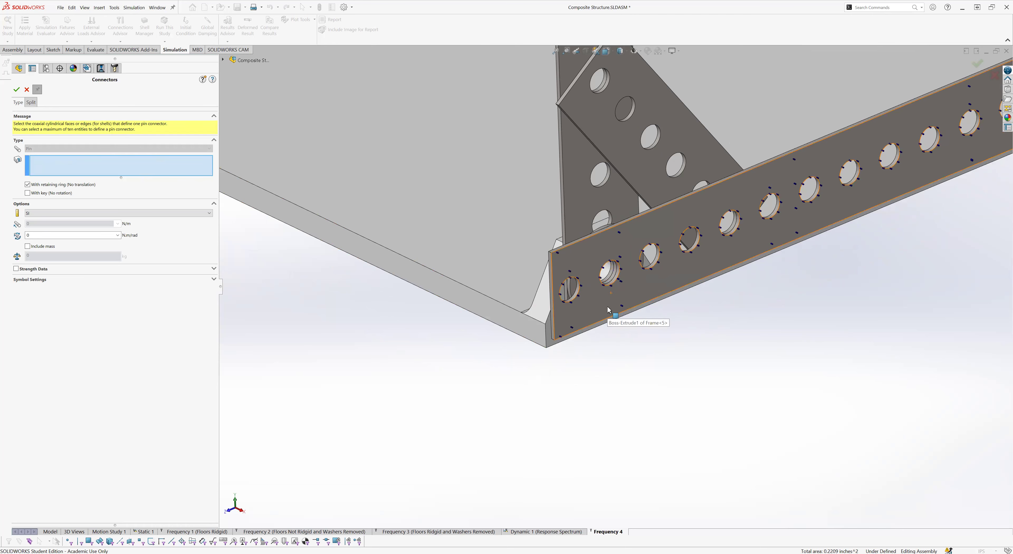
scroll(700, 240, down, 5)
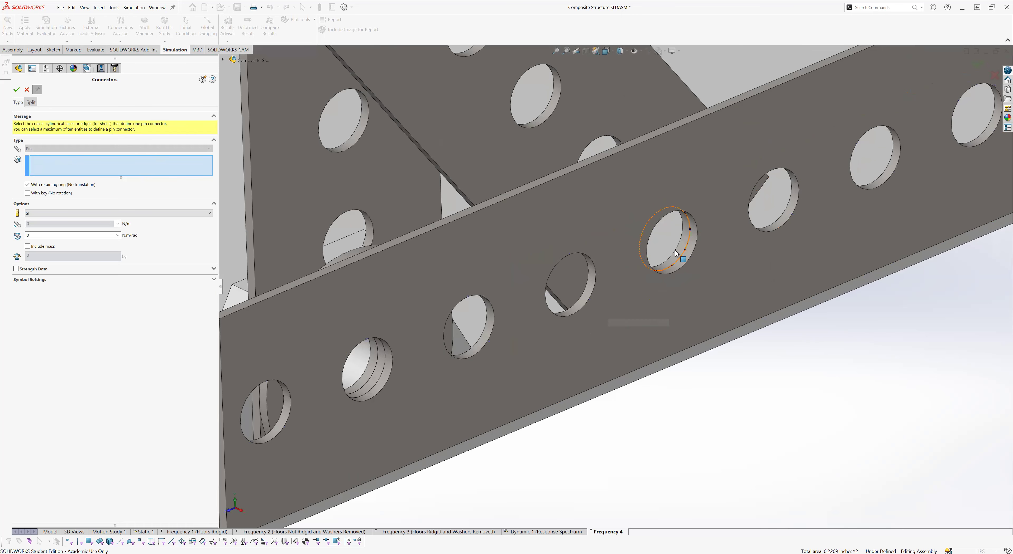
click(688, 257)
click(679, 250)
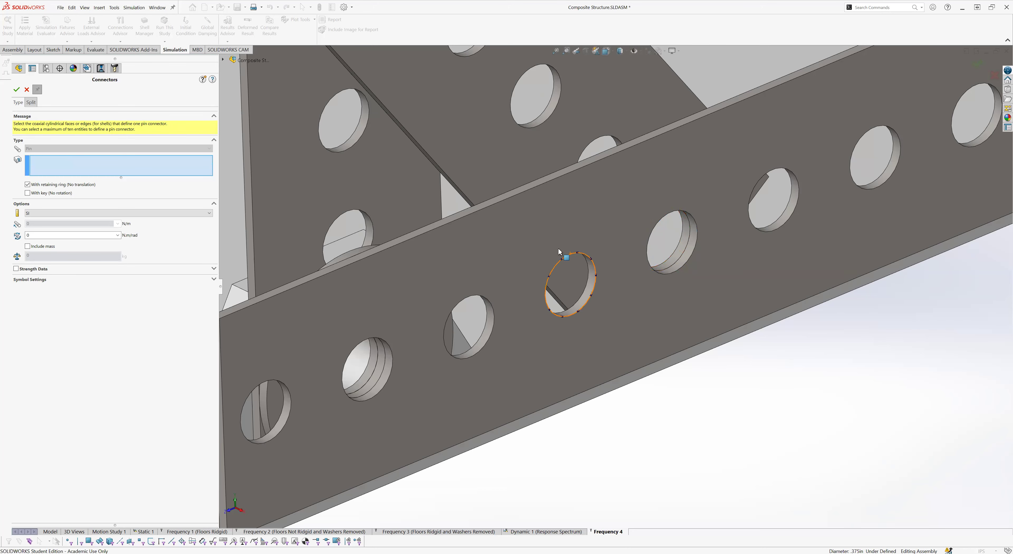
Step: Add a pin connector through the diagonal bracket's upper hole and the vertical frame member at the front corner
scroll(522, 138, up, 4)
scroll(500, 103, down, 4)
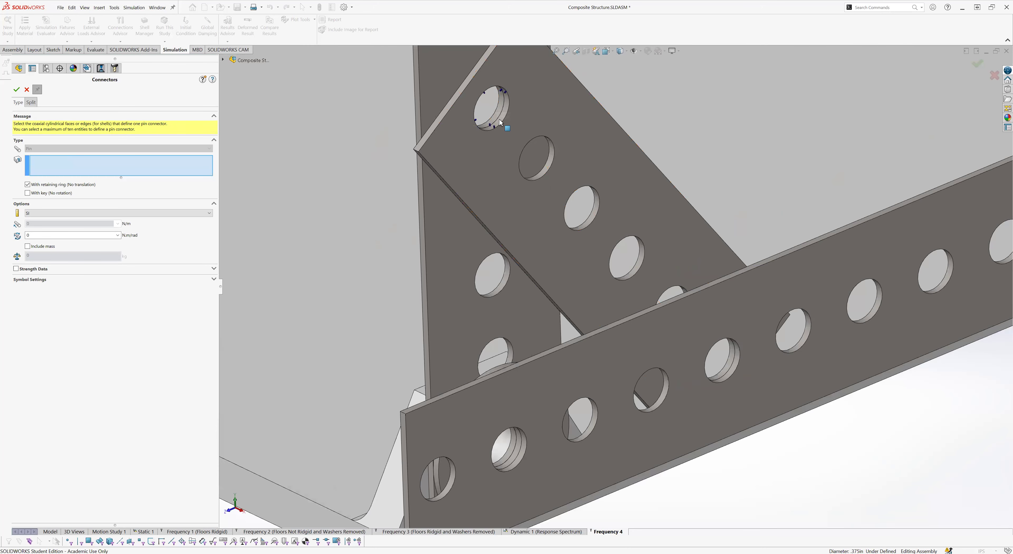
click(499, 118)
click(498, 118)
Step: Add a pin connector through the coaxial holes of Frame<5> and the diagonal bracket at the opposite end of Frame<5>
scroll(684, 324, up, 5)
scroll(728, 247, down, 6)
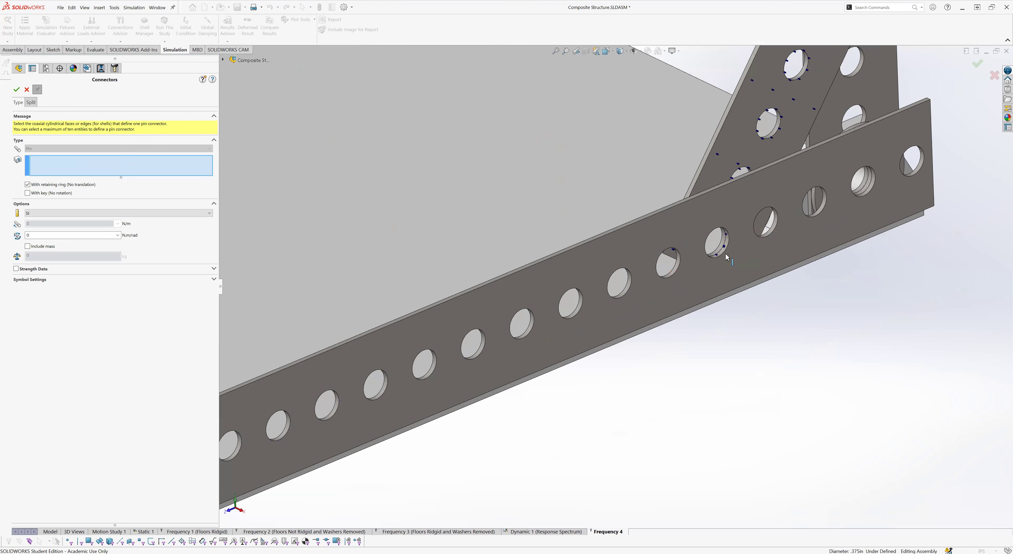
scroll(852, 173, up, 3)
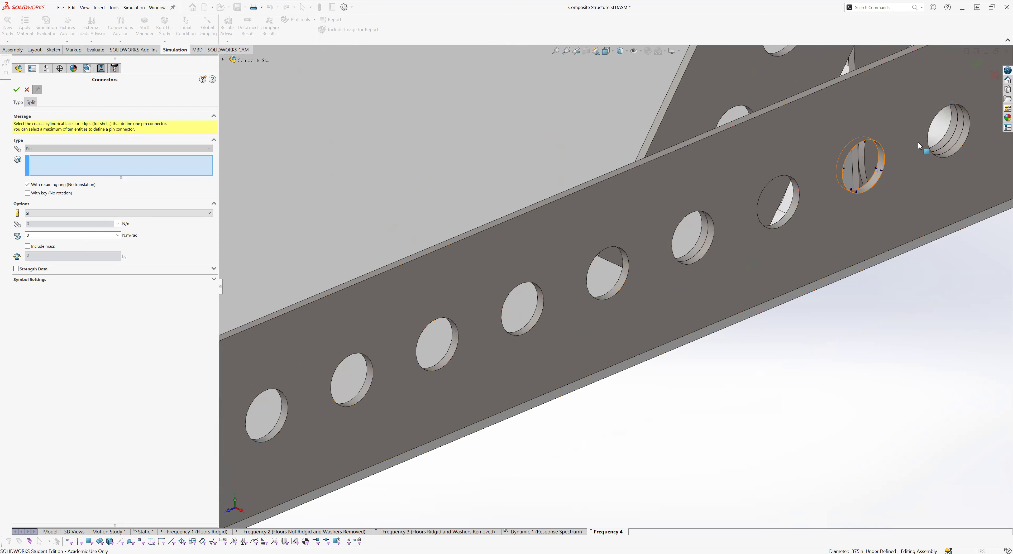
scroll(550, 330, up, 3)
scroll(546, 329, up, 4)
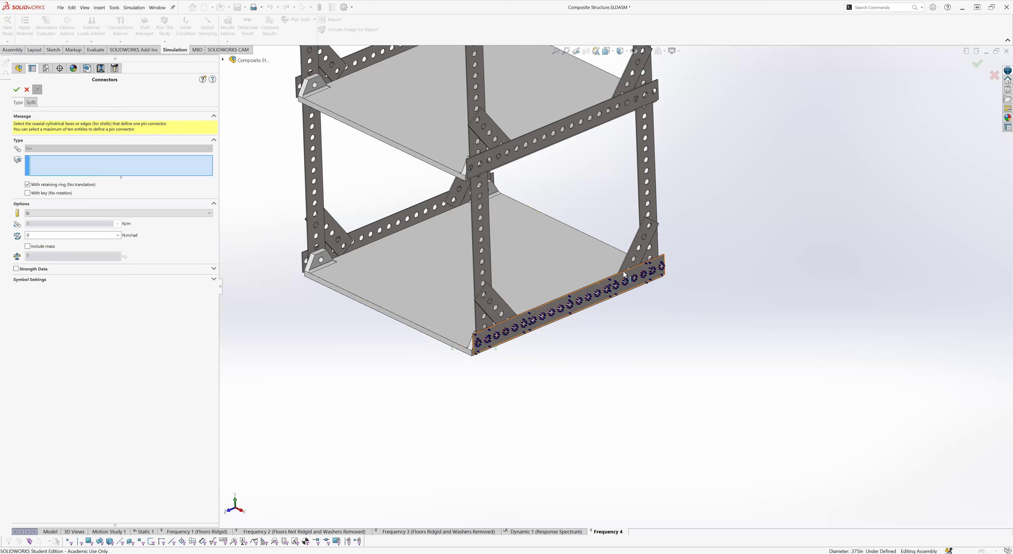
scroll(625, 266, down, 5)
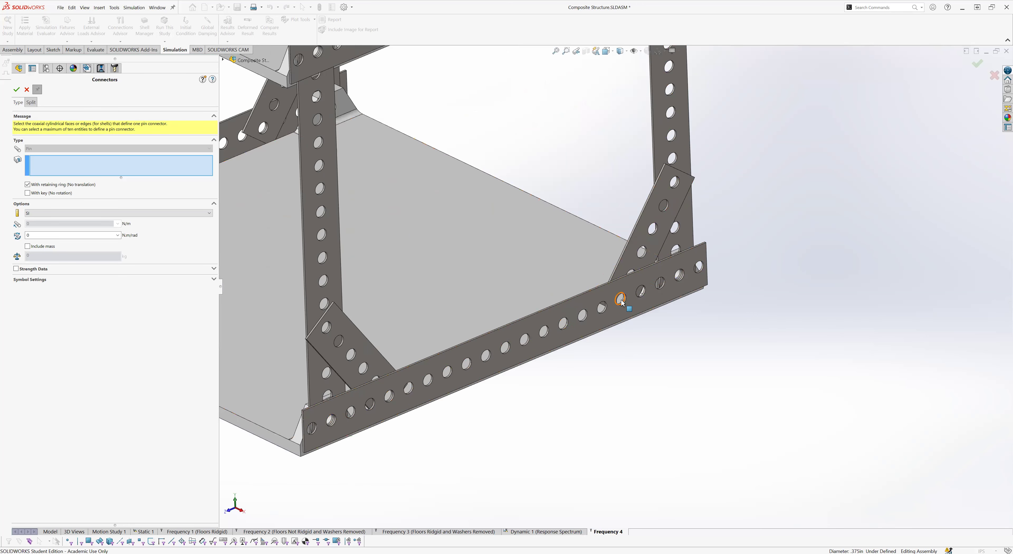
scroll(623, 296, down, 5)
click(627, 288)
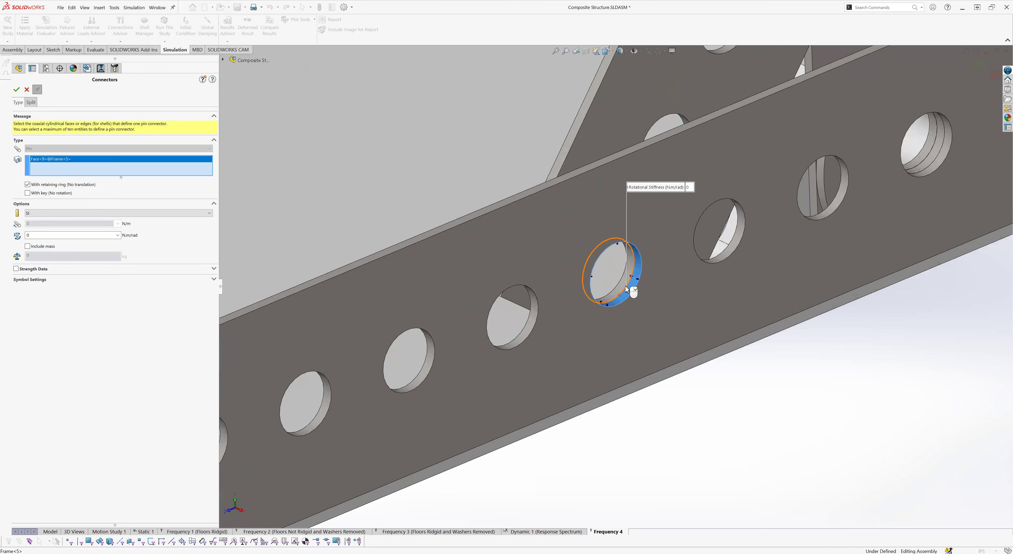
click(622, 286)
right_click(623, 285)
Step: Add a pin connector through the coaxial holes of Frame<5>, Frame<20> and the parts behind them at the opposite corner of that side
scroll(810, 222, up, 6)
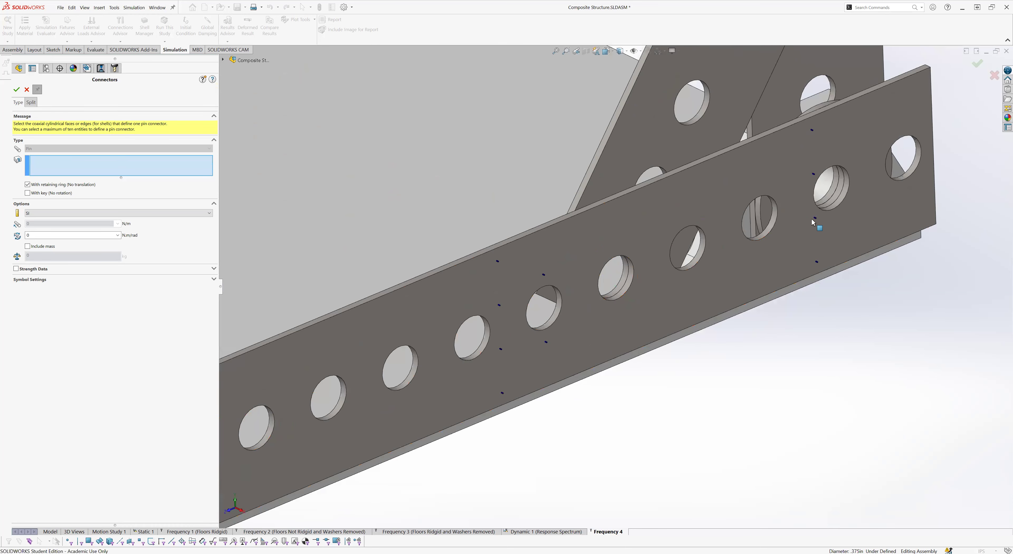
scroll(811, 218, down, 6)
click(809, 217)
click(794, 209)
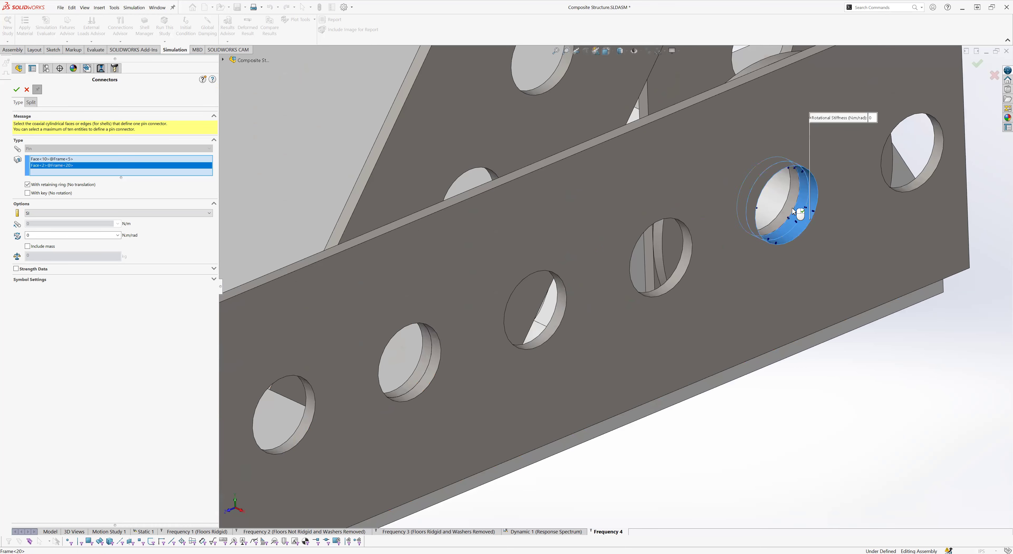
click(786, 203)
right_click(779, 198)
Step: Add a pin connector joining the bracket's upper hole to the vertical member at the far end of Frame<5>
scroll(780, 203, up, 8)
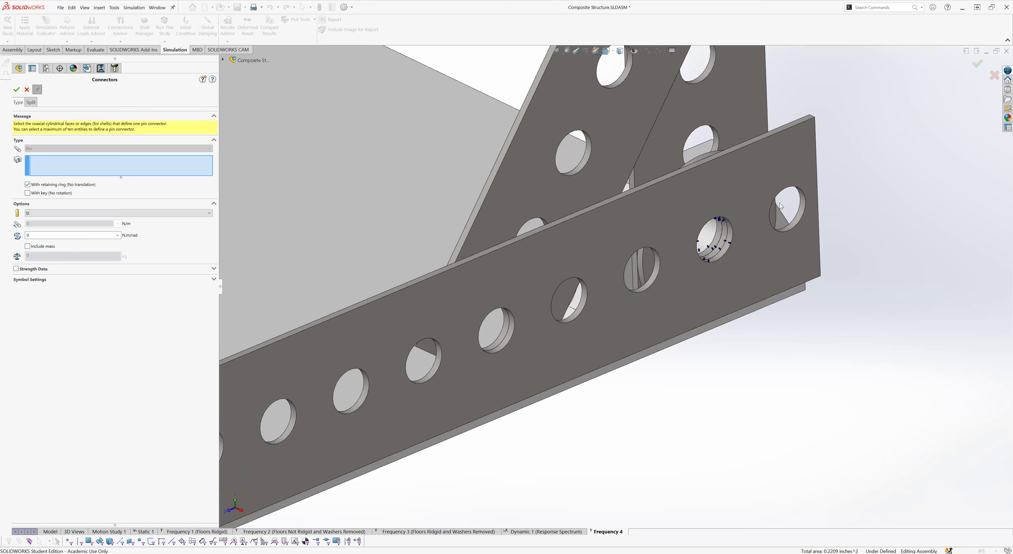
scroll(647, 155, down, 8)
click(634, 162)
click(635, 164)
right_click(635, 161)
Step: Add a pin connector through the four coaxial hole faces starting at Frame<6>, at the lowest floor's corner on another side
scroll(631, 207, up, 8)
middle_drag(566, 208, 420, 298)
scroll(808, 318, down, 10)
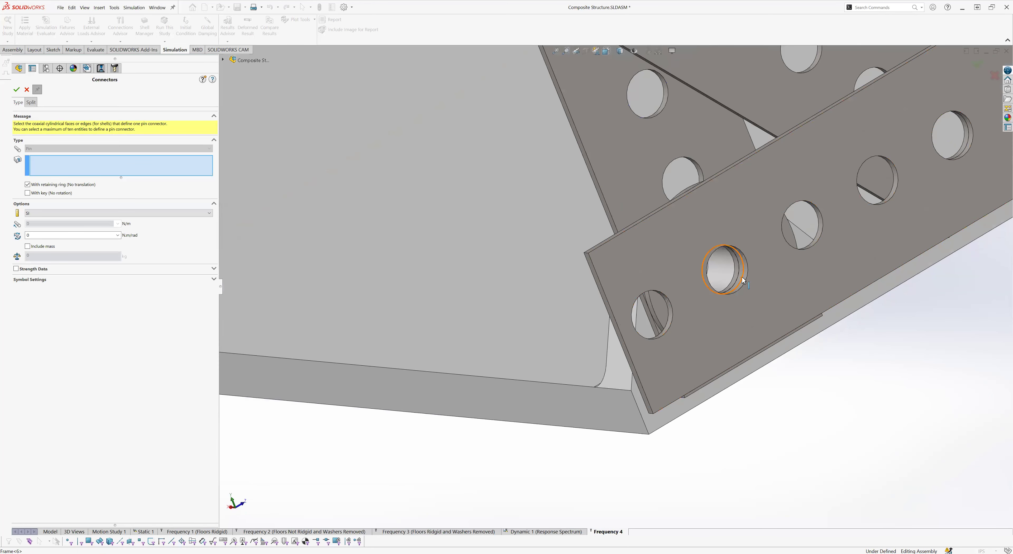
click(744, 276)
click(738, 271)
click(737, 270)
click(729, 269)
right_click(730, 269)
Step: Add a pin connector through the coaxial holes of bracket Frame<18> and vertical member Frame<4>
scroll(710, 213, up, 5)
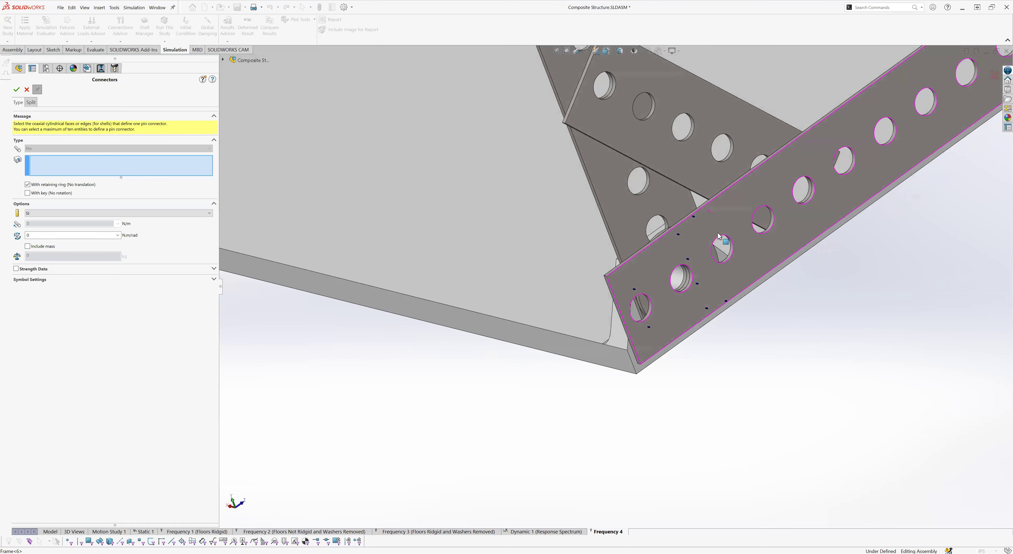
scroll(611, 145, down, 5)
click(606, 145)
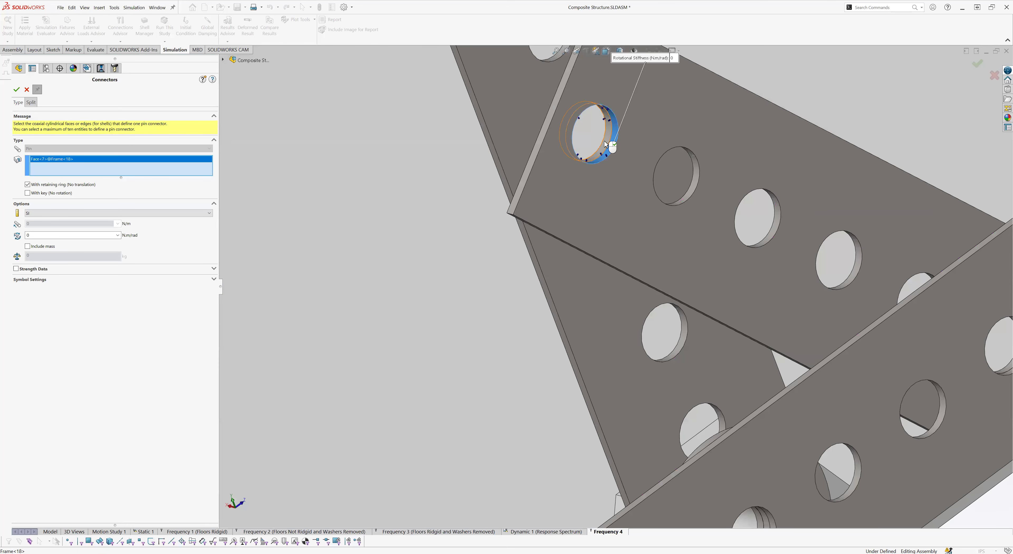
click(606, 146)
scroll(713, 227, up, 5)
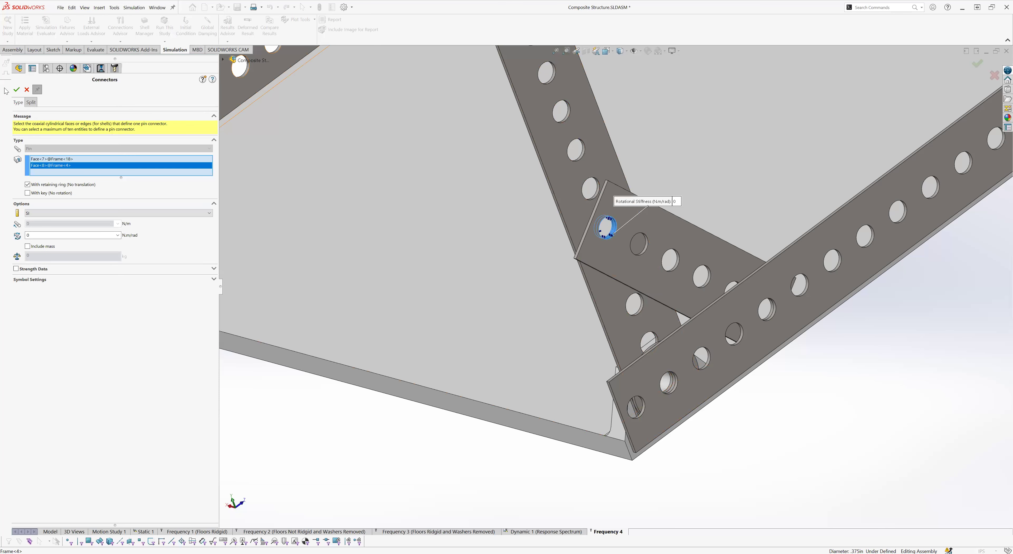
click(17, 90)
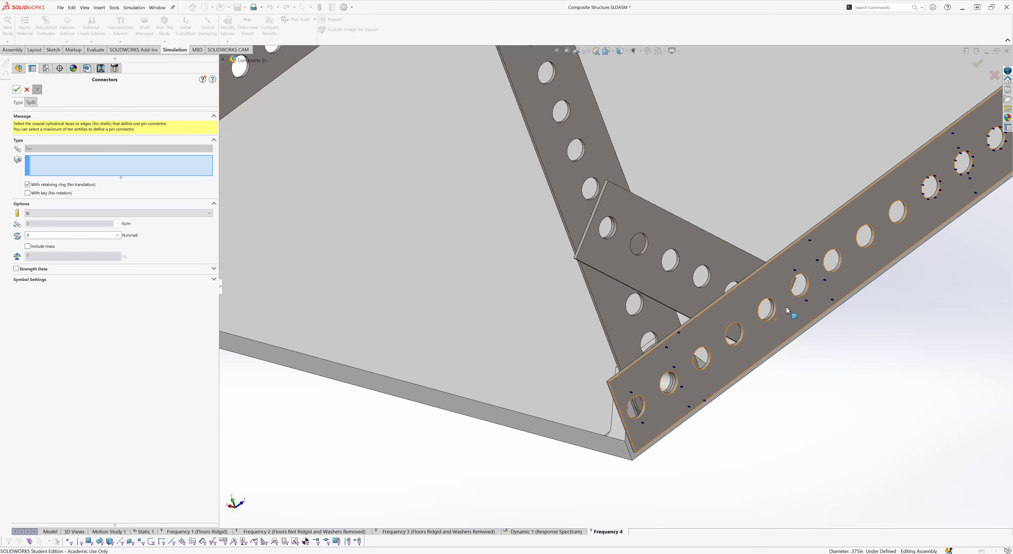
Step: Add a pin connector through the coaxial holes of Frame<6> and bracket Frame<18>
scroll(757, 317, down, 5)
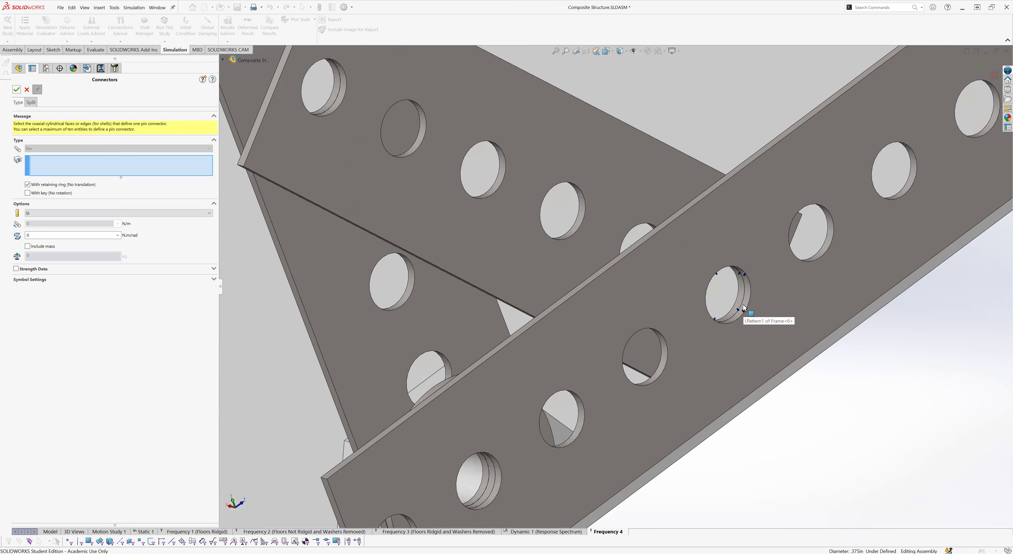
click(741, 304)
click(740, 303)
scroll(685, 331, up, 5)
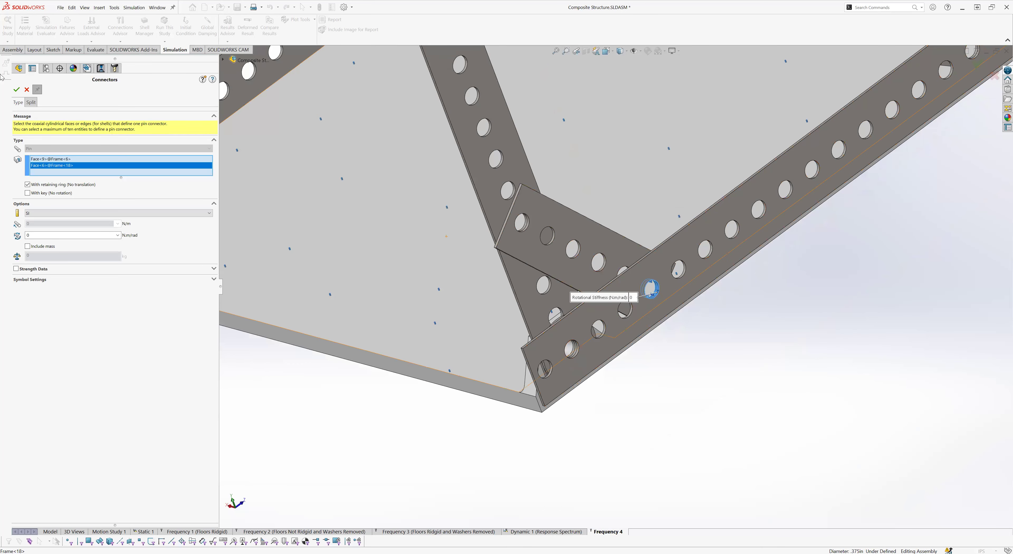
click(17, 90)
Step: Add a pin connector through the coaxial holes of Frame<6> and the diagonal bracket at the far end of Frame<6>
scroll(728, 286, up, 5)
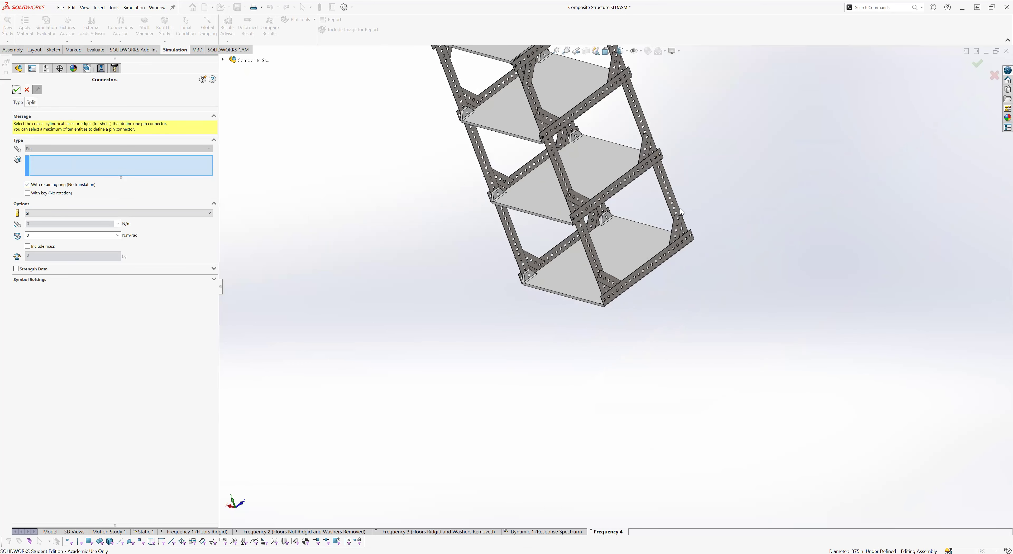
scroll(655, 376, down, 8)
scroll(656, 378, down, 6)
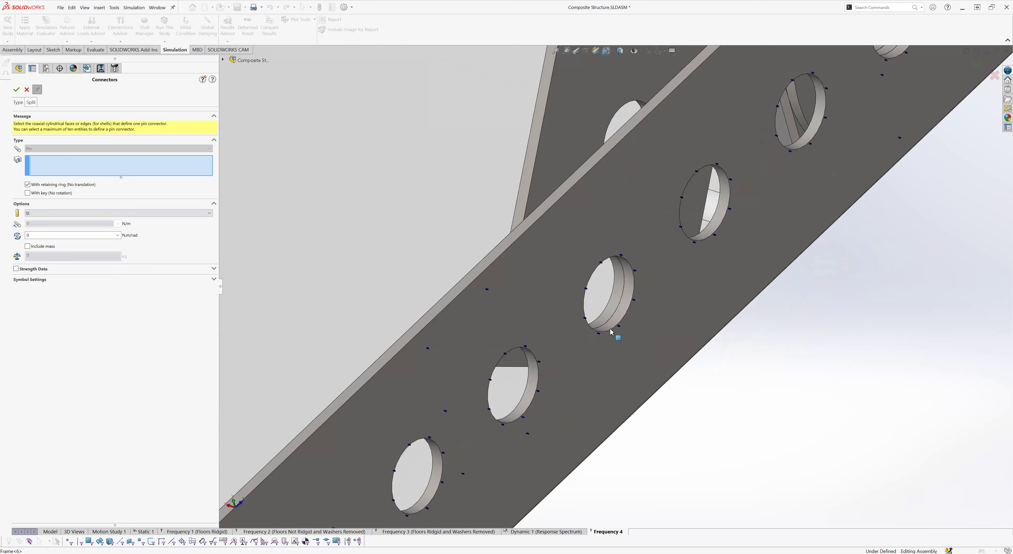
click(615, 306)
right_click(613, 306)
scroll(649, 260, up, 6)
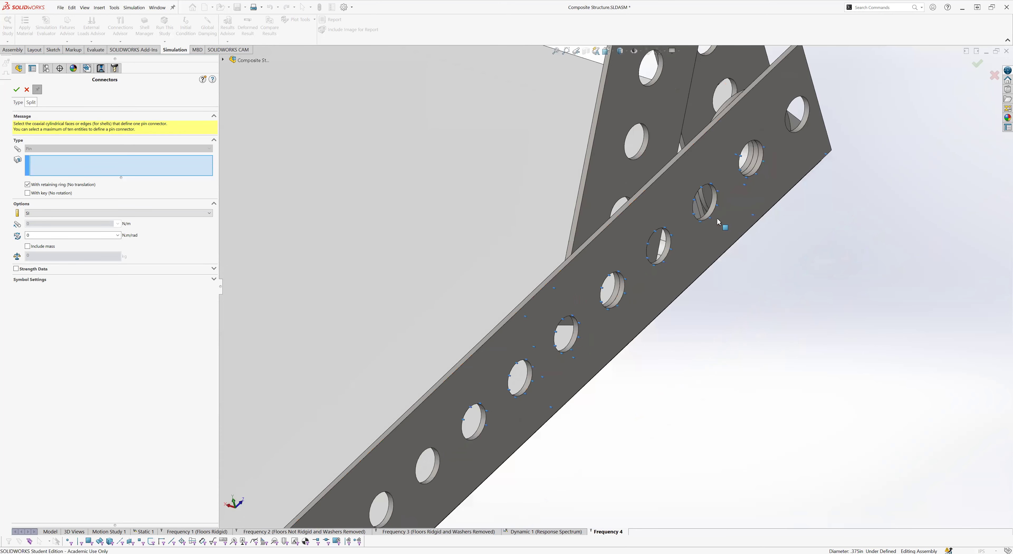
Step: Add a pin connector through the four coaxial hole faces starting at Frame<6>, at the far end's corner with Frame<2>
scroll(681, 216, down, 5)
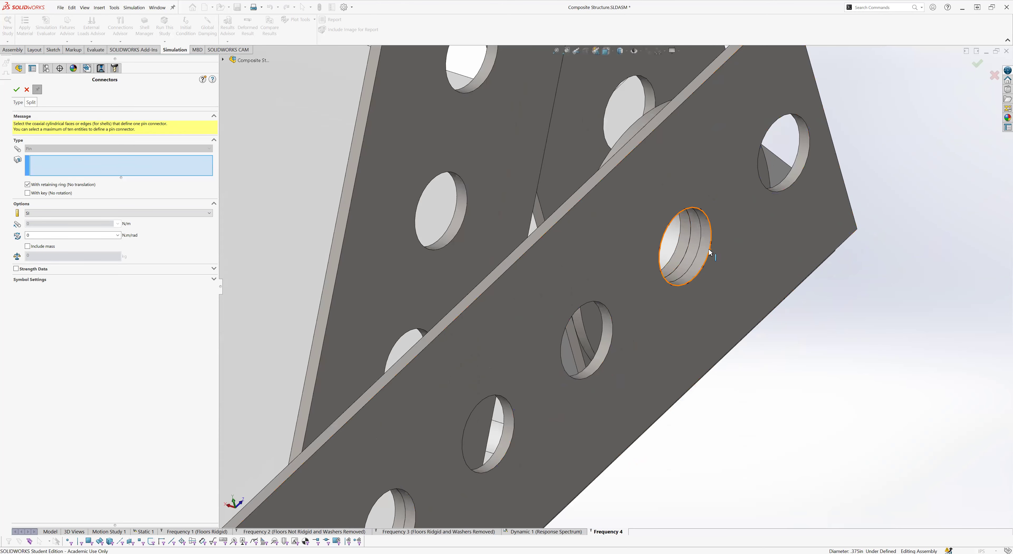
click(698, 245)
click(696, 242)
click(685, 238)
click(674, 238)
right_click(673, 238)
Step: Add a pin connector through the top hole of bracket Frame<15> and vertical member Frame<2>, and end the connector definition
scroll(675, 241, up, 8)
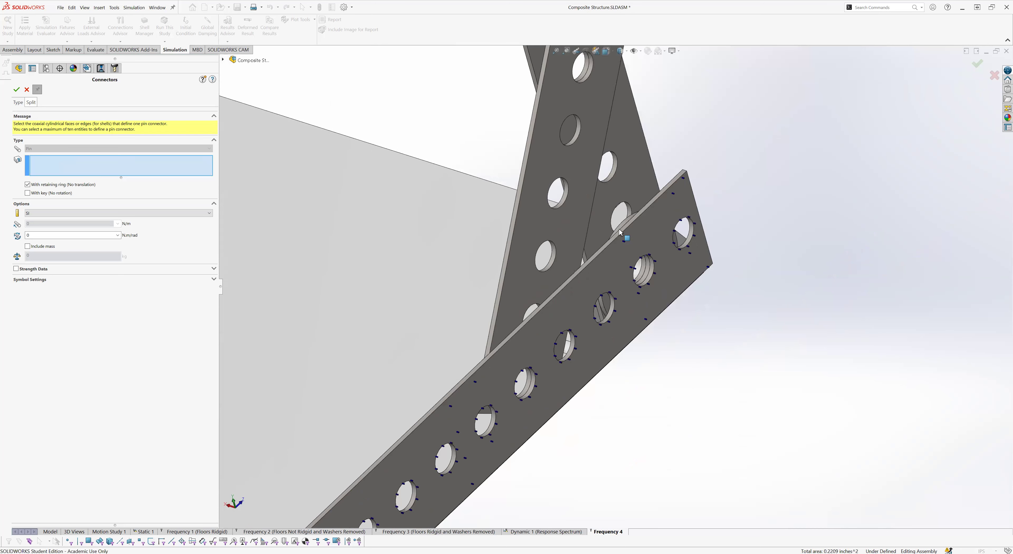
scroll(601, 198, down, 8)
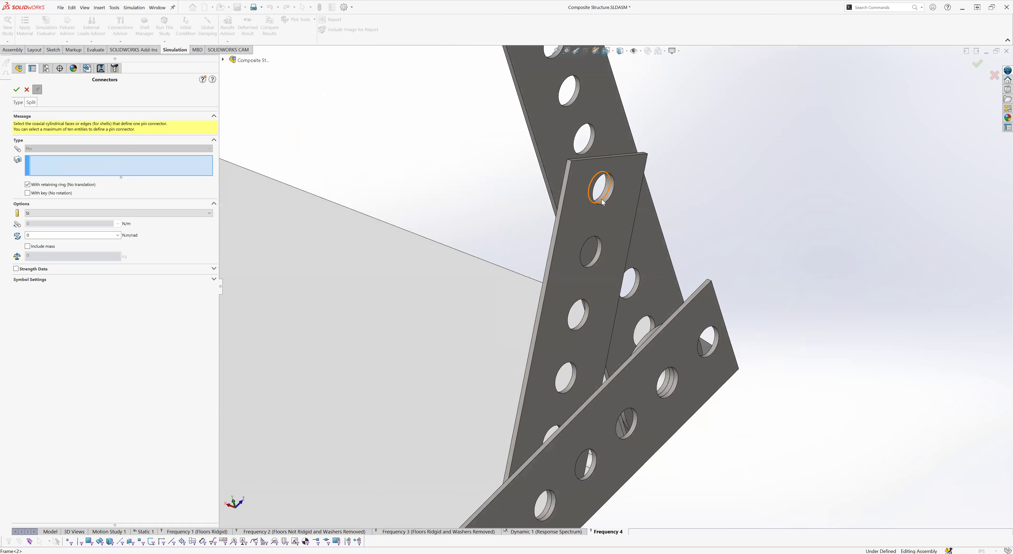
click(633, 198)
click(631, 201)
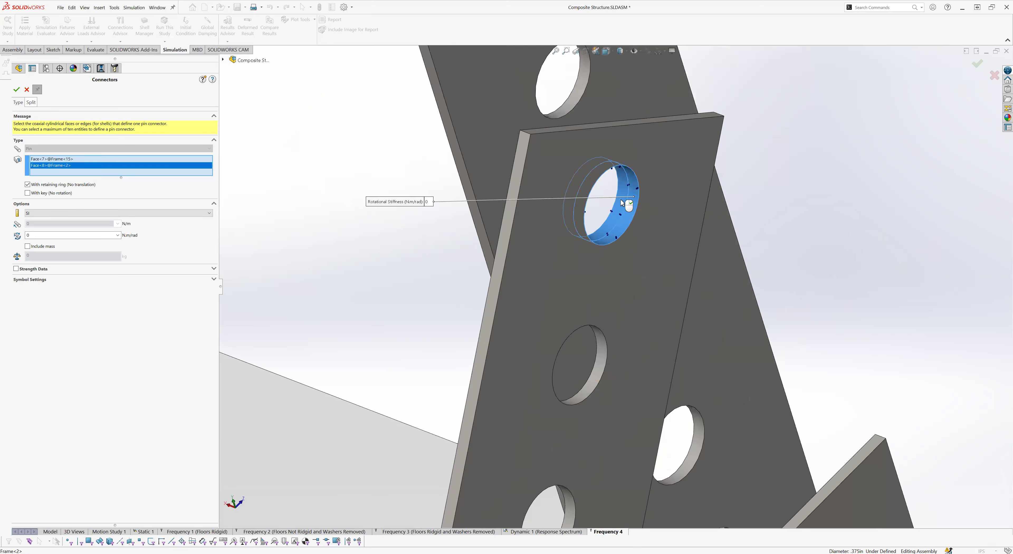
right_click(629, 203)
scroll(551, 365, up, 4)
scroll(551, 365, up, 6)
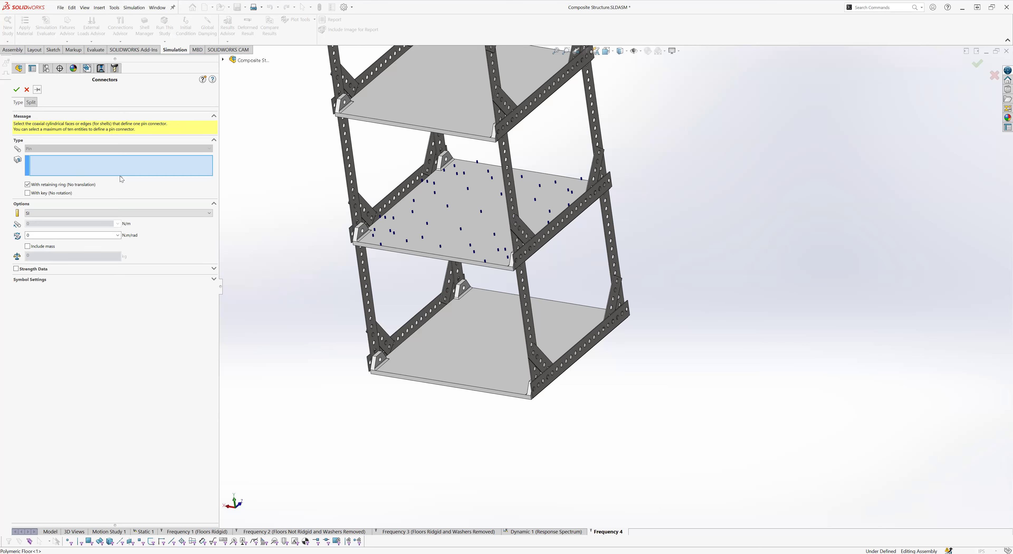
click(27, 90)
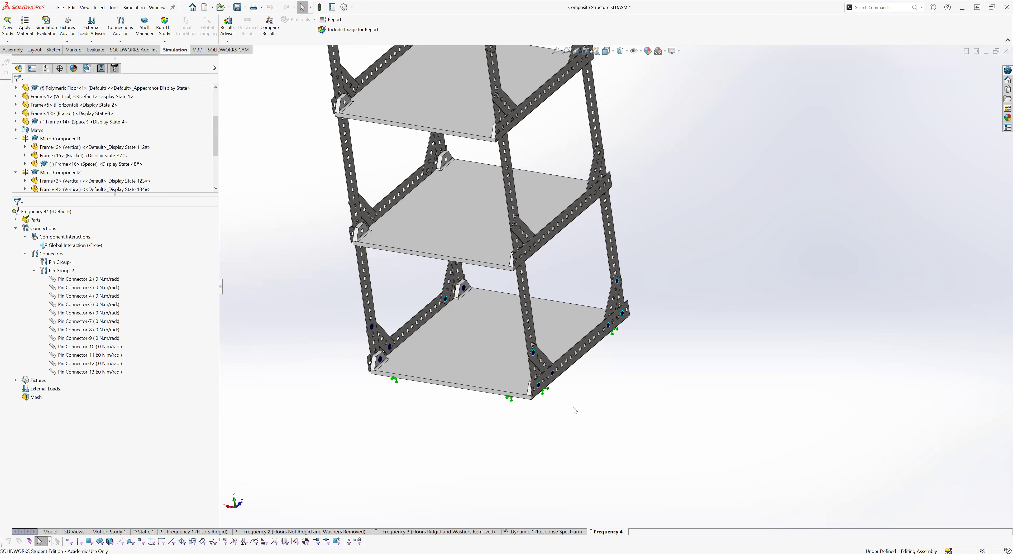
Step: Delete the empty connector group Pin Group-1 from the Frequency 4 study
middle_drag(444, 316, 404, 343)
scroll(393, 314, down, 10)
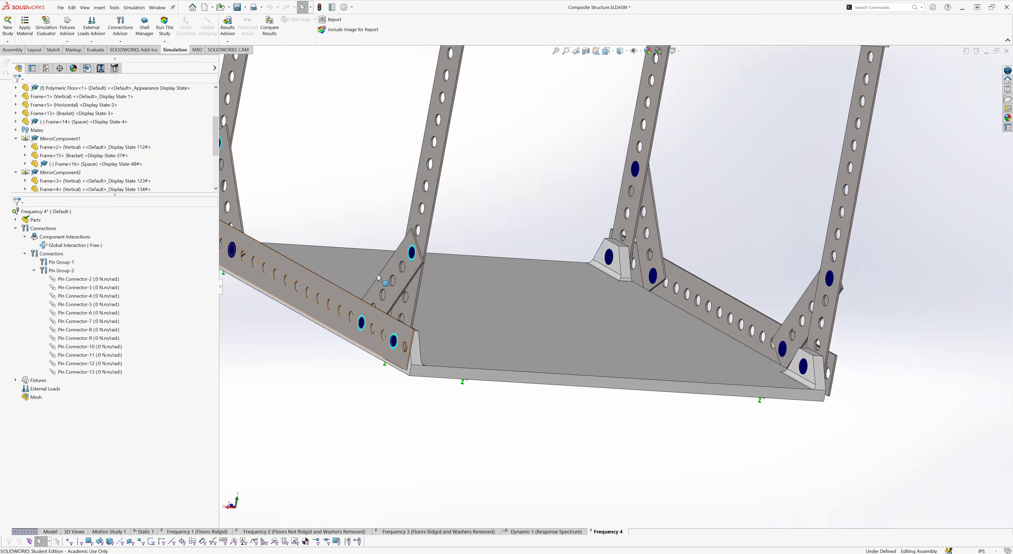
scroll(331, 273, up, 5)
middle_drag(460, 321, 335, 342)
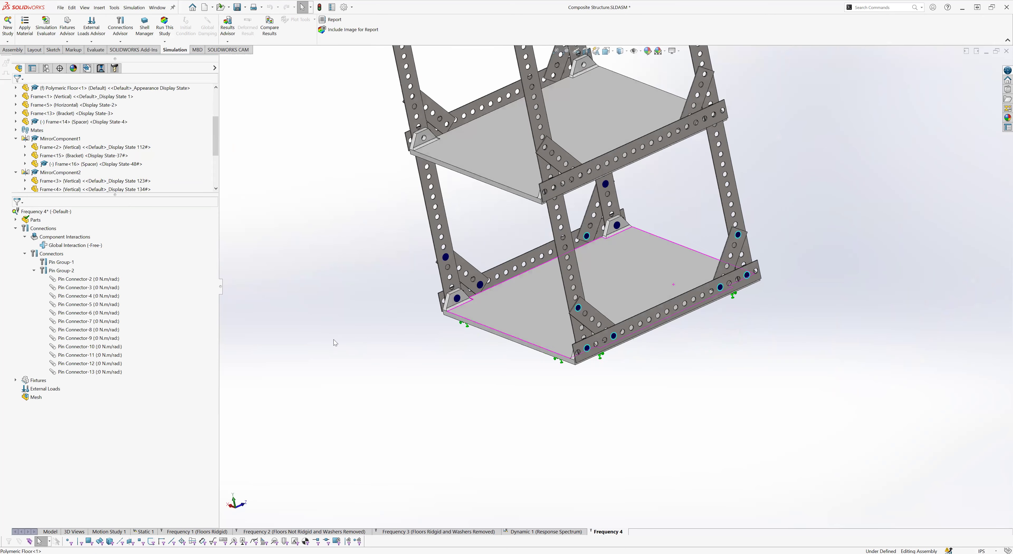
click(51, 263)
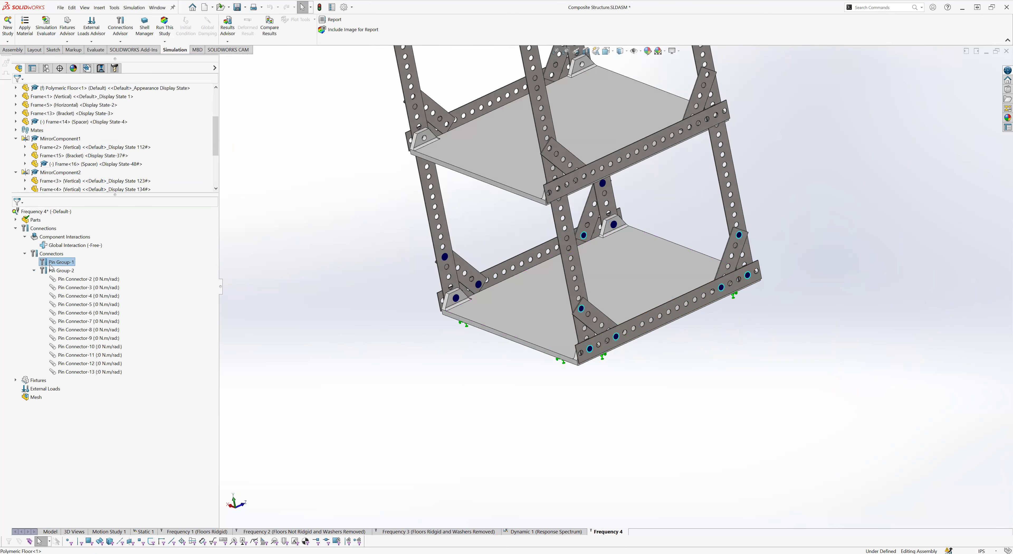
key(Delete)
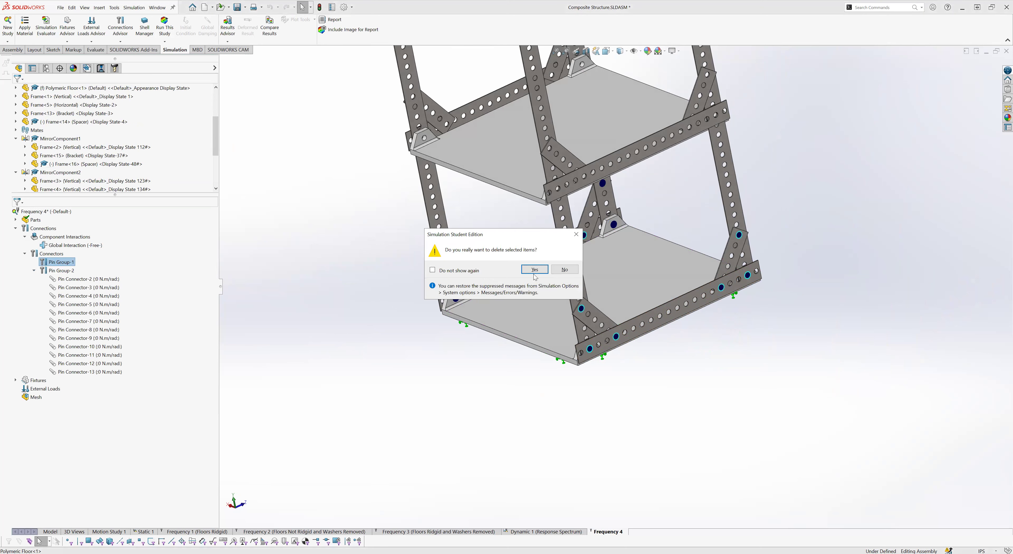
key(Return)
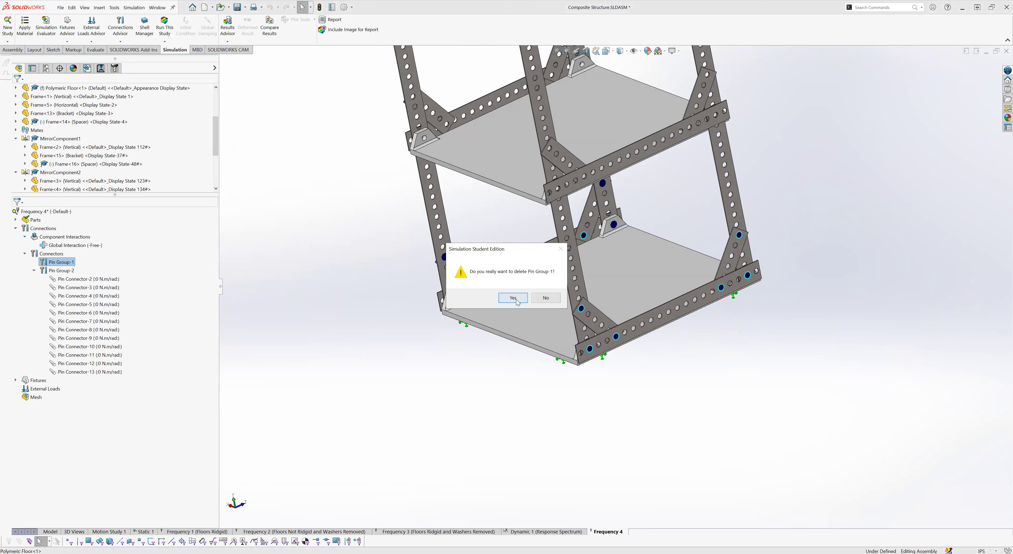
key(Return)
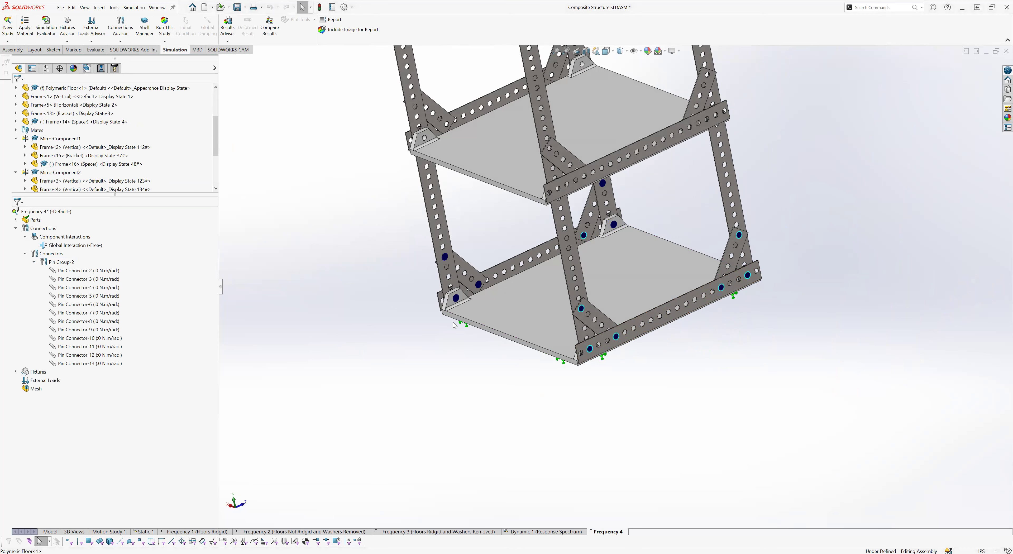
Step: Rename the remaining connector group, Pin Group-2, as Pin Group-1 and collapse its list of pin connectors
click(63, 264)
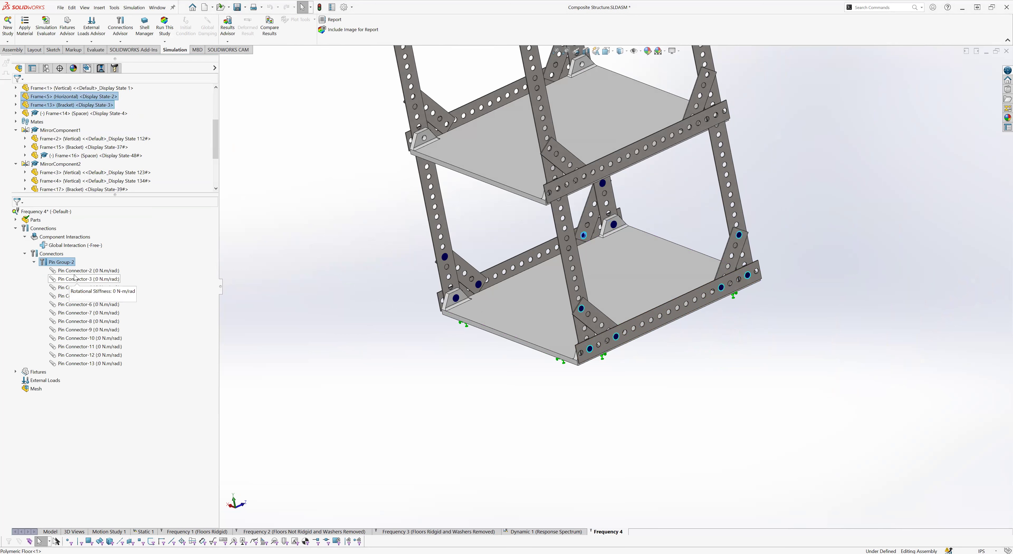
click(72, 263)
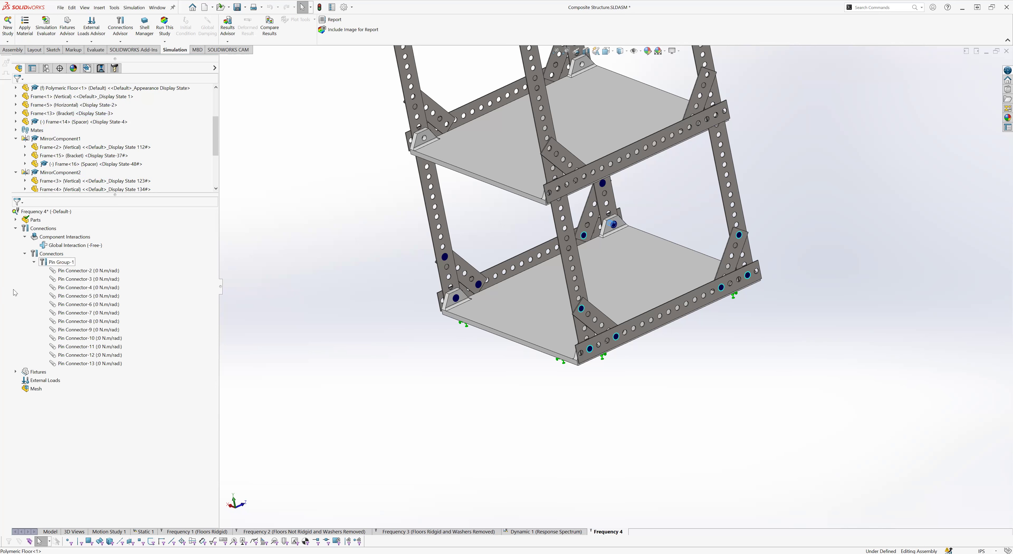
click(34, 262)
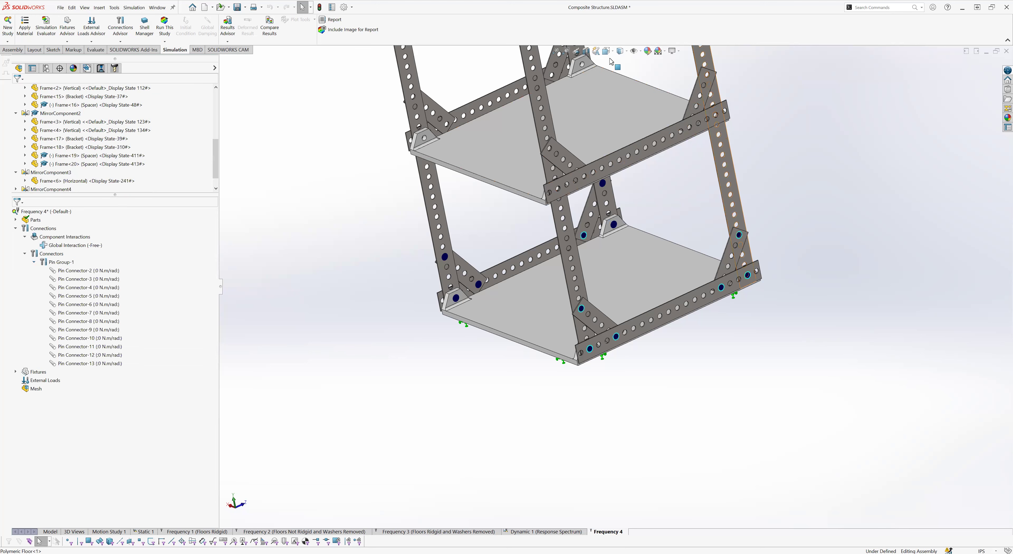
scroll(213, 278, up, 2)
scroll(414, 290, up, 3)
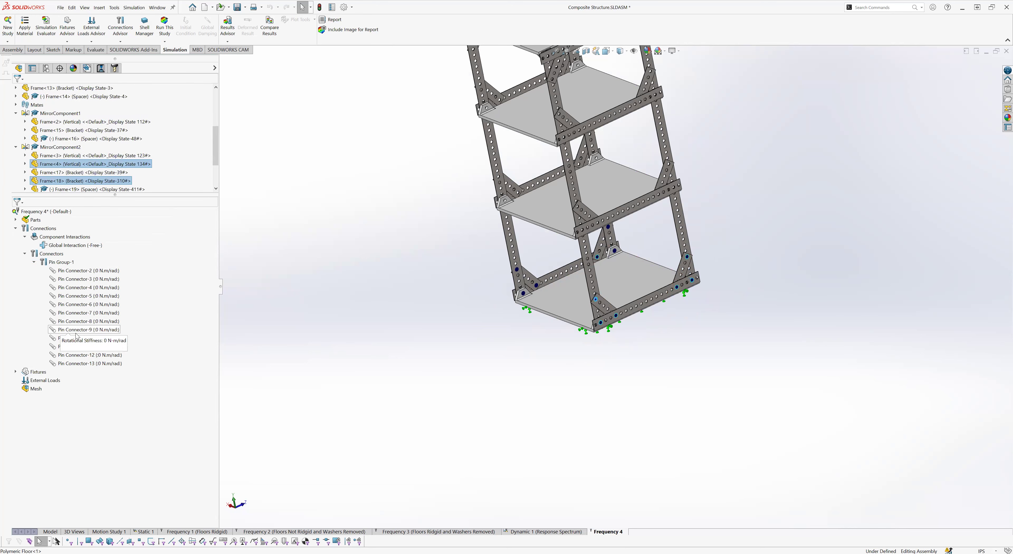
click(34, 263)
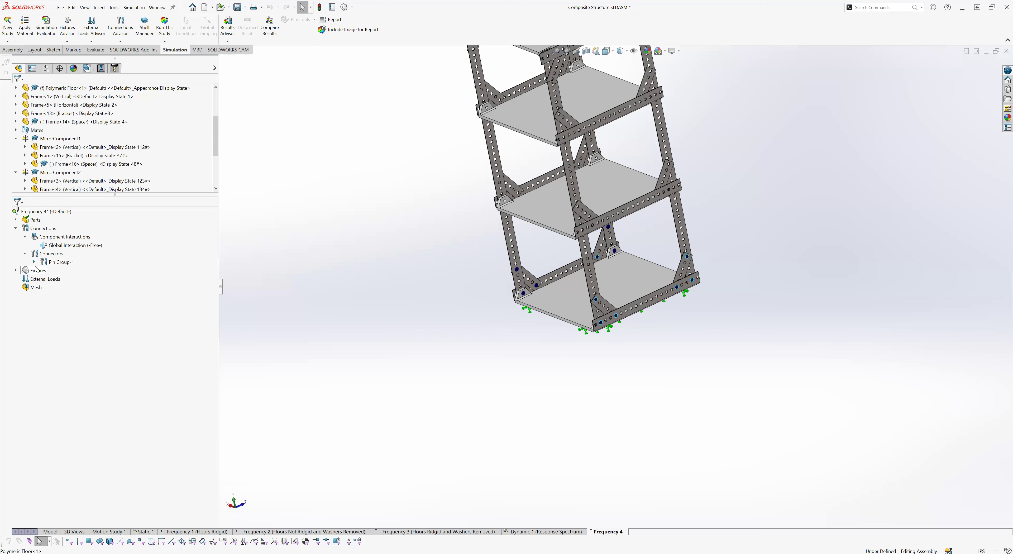
Step: Start a new pin connector and apply it to the coaxial hole faces starting at Frame<11>, at the second-lowest floor's near corner
right_click(45, 229)
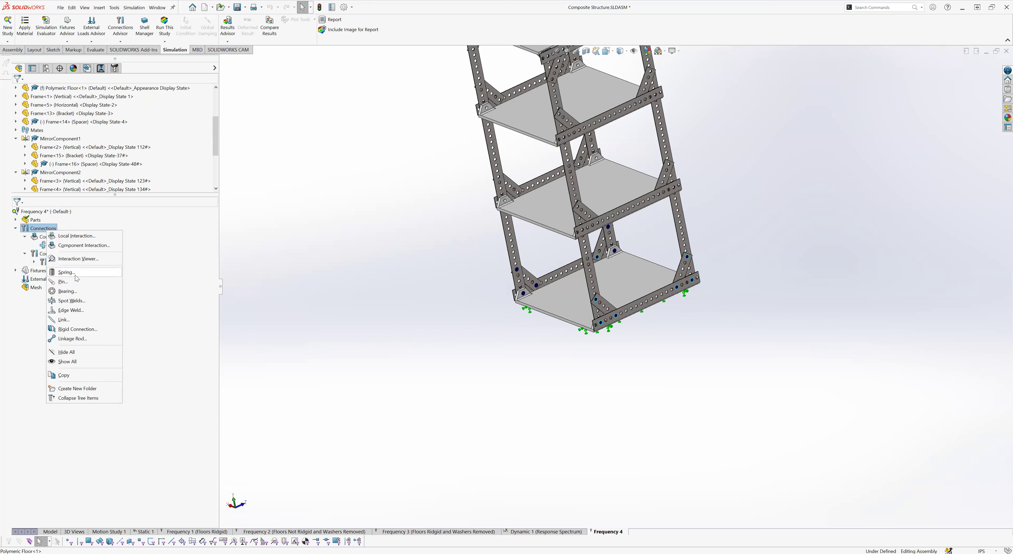
click(63, 282)
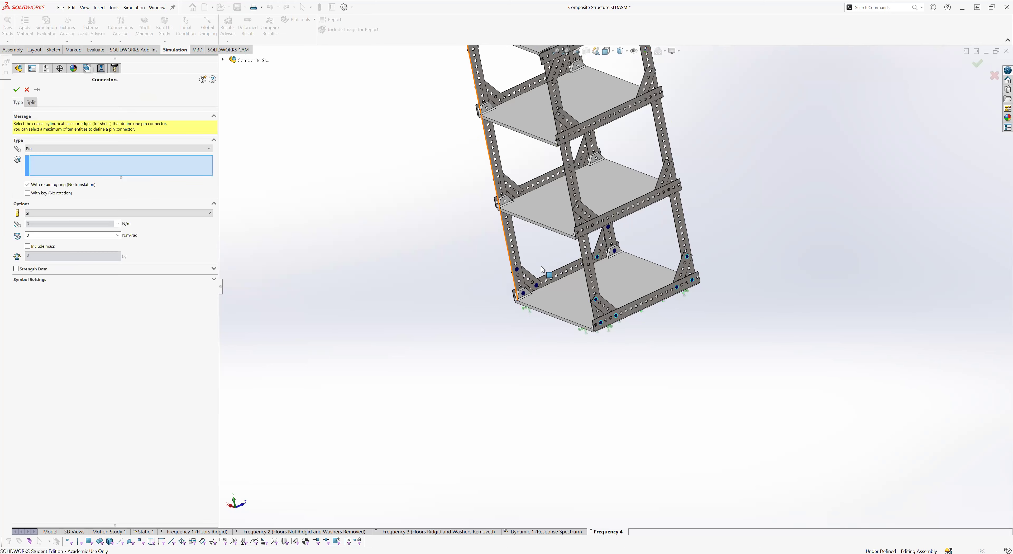
scroll(577, 261, up, 5)
middle_drag(578, 260, 587, 270)
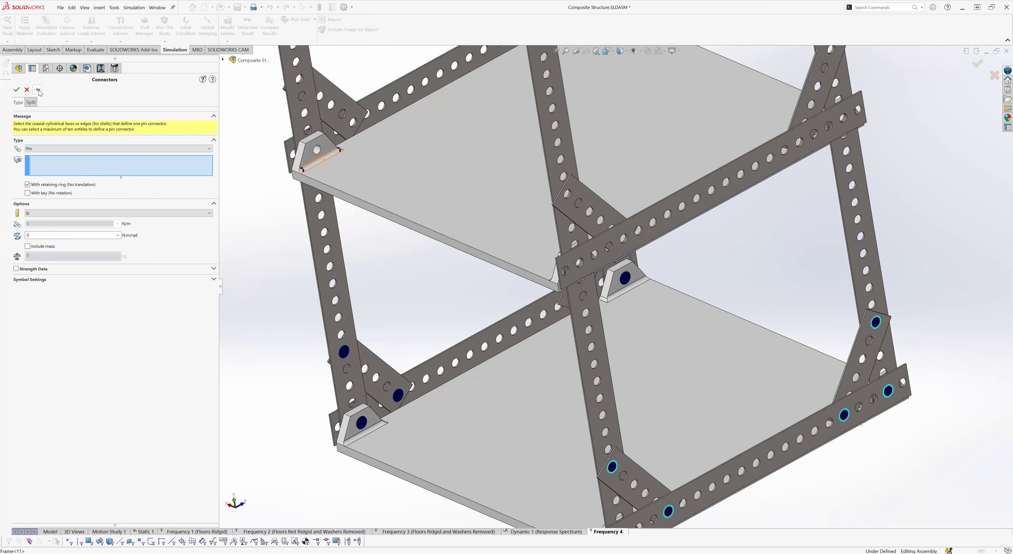
scroll(598, 258, up, 6)
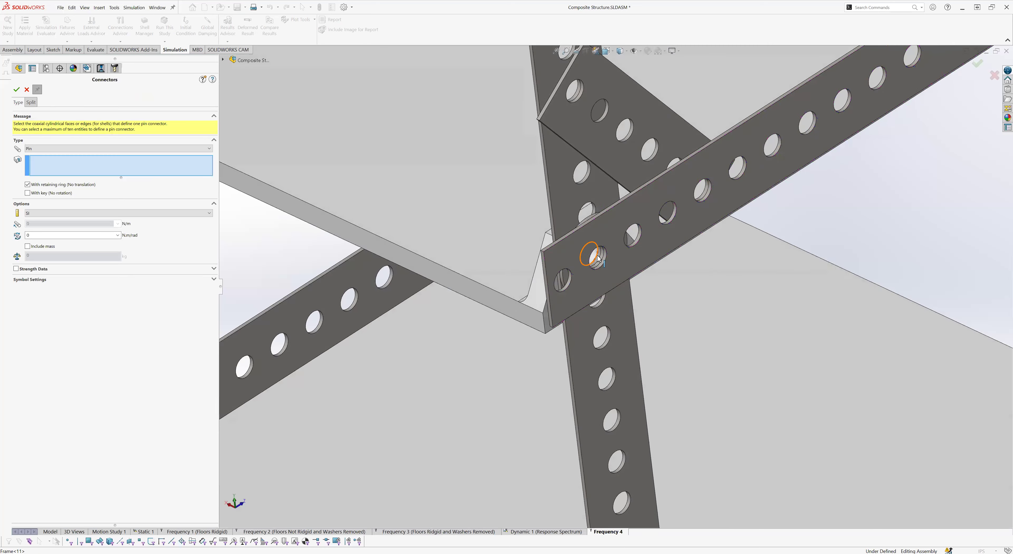
scroll(599, 257, up, 3)
click(609, 276)
click(603, 270)
click(596, 263)
right_click(596, 263)
Step: Add a pin connector through the coaxial holes of Frame<11> and the diagonal bracket at its near end
scroll(600, 258, down, 5)
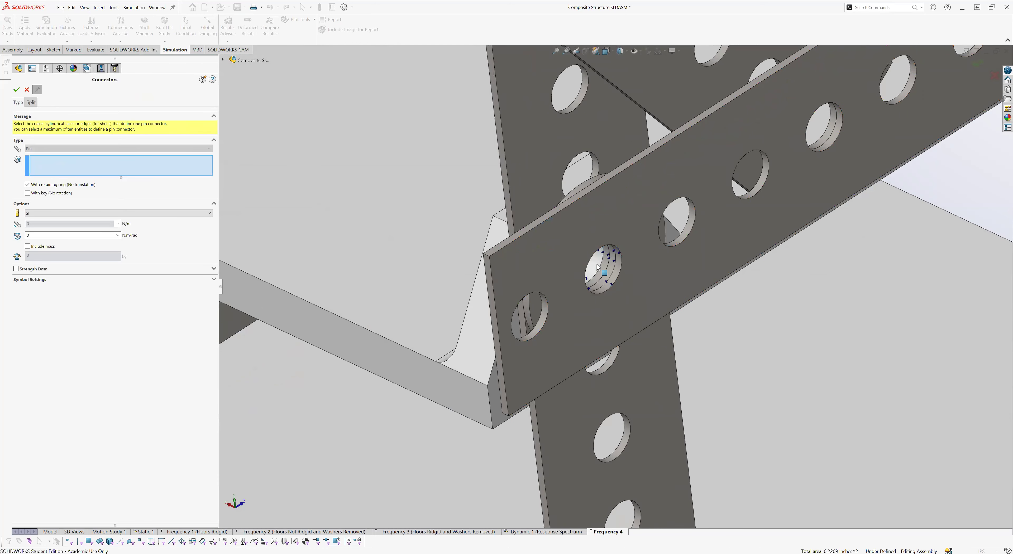
scroll(685, 237, up, 3)
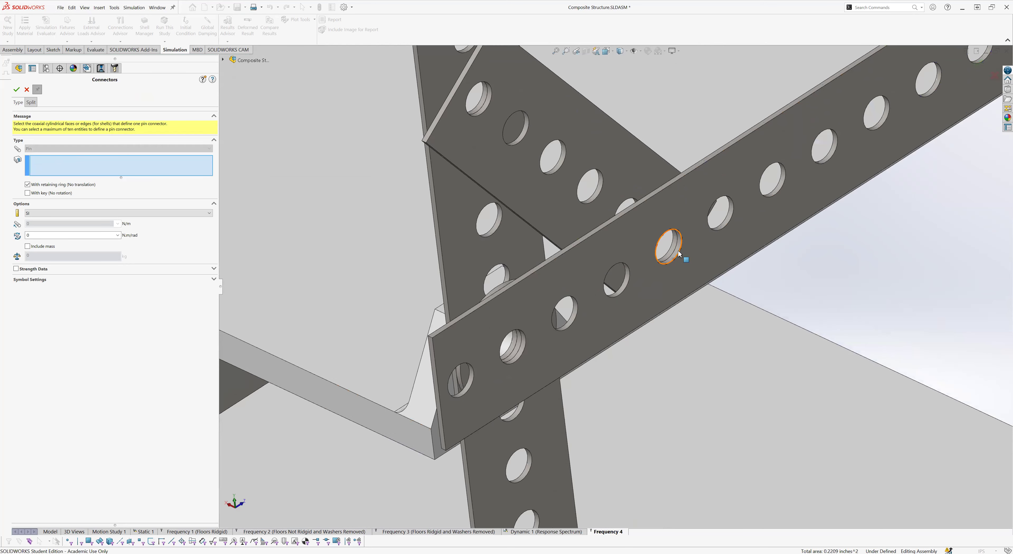
click(676, 251)
click(673, 247)
right_click(675, 248)
Step: Add a pin connector through the top hole of Frame<11>'s near diagonal bracket and the vertical member behind it
click(486, 107)
click(486, 104)
right_click(487, 104)
Step: Add a pin connector through the coaxial holes of Frame<11> and the diagonal bracket at its far end
scroll(632, 196, down, 10)
scroll(616, 311, up, 10)
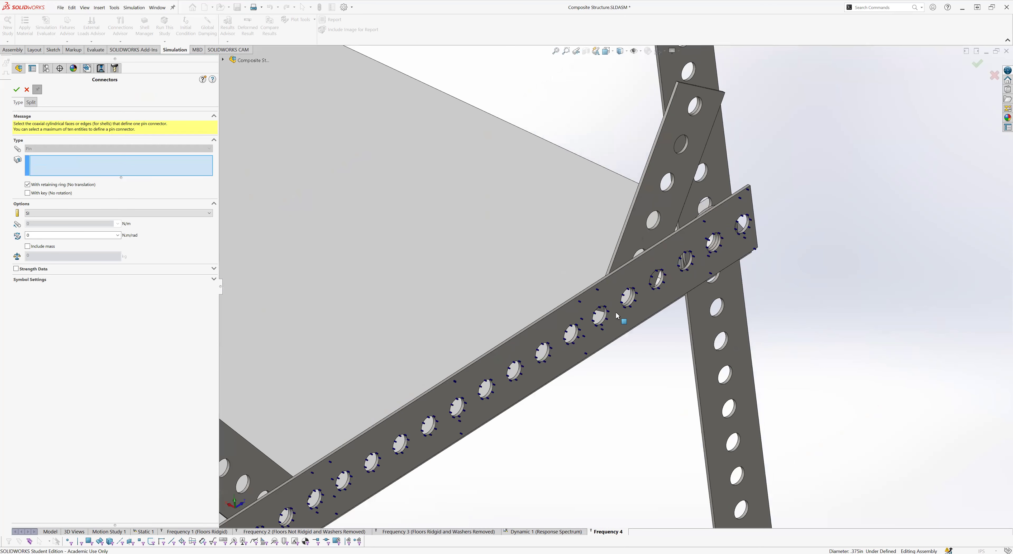
click(646, 278)
click(646, 277)
right_click(646, 278)
Step: Add a pin connector through the coaxial corner hole faces starting at Frame<11>, second hole from its far end
scroll(684, 243, down, 5)
scroll(685, 243, up, 8)
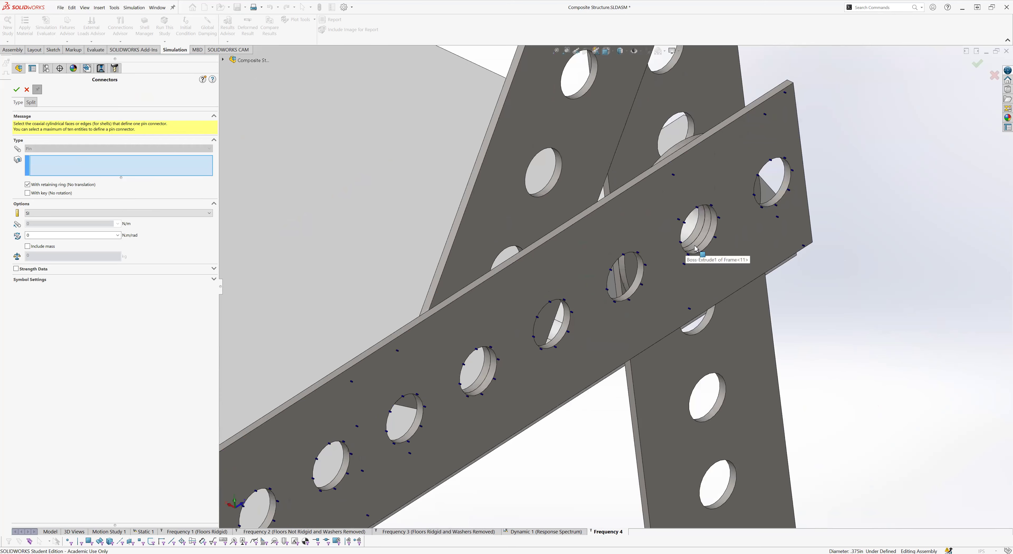
click(691, 228)
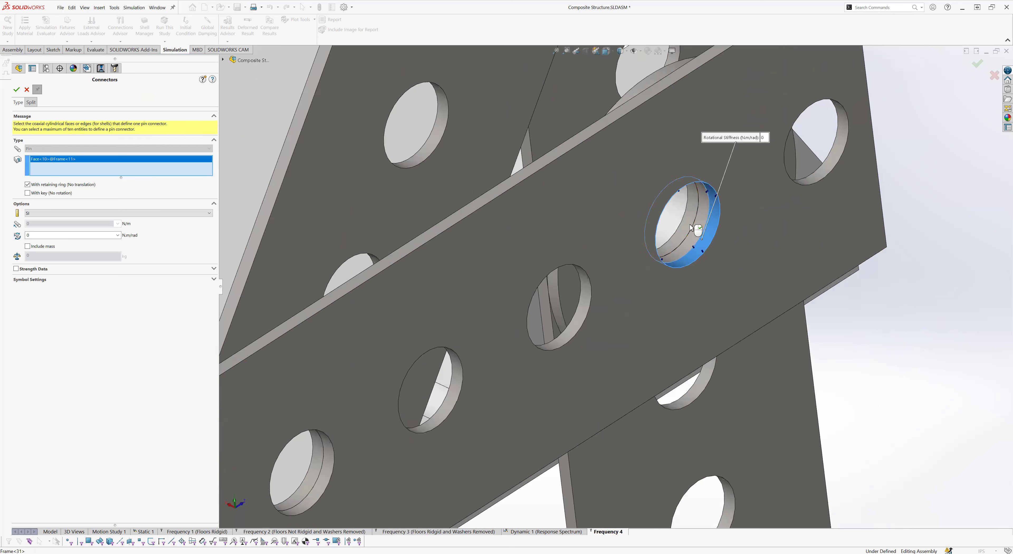
right_click(676, 215)
Step: Add a pin connector through the top hole of bracket Frame<43> and the coaxial hole of the vertical member
scroll(681, 244, down, 5)
scroll(647, 230, down, 5)
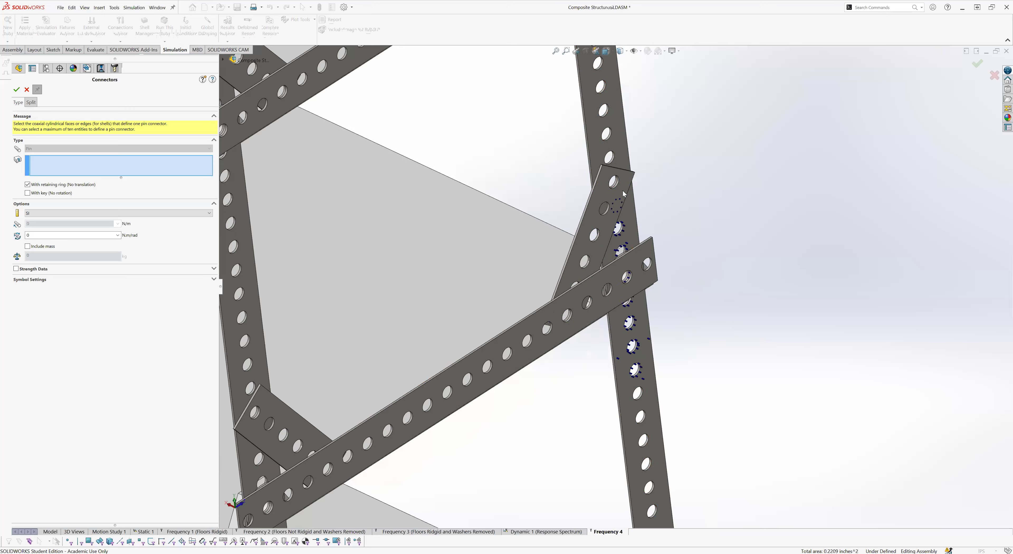
scroll(612, 202, up, 5)
scroll(630, 203, up, 2)
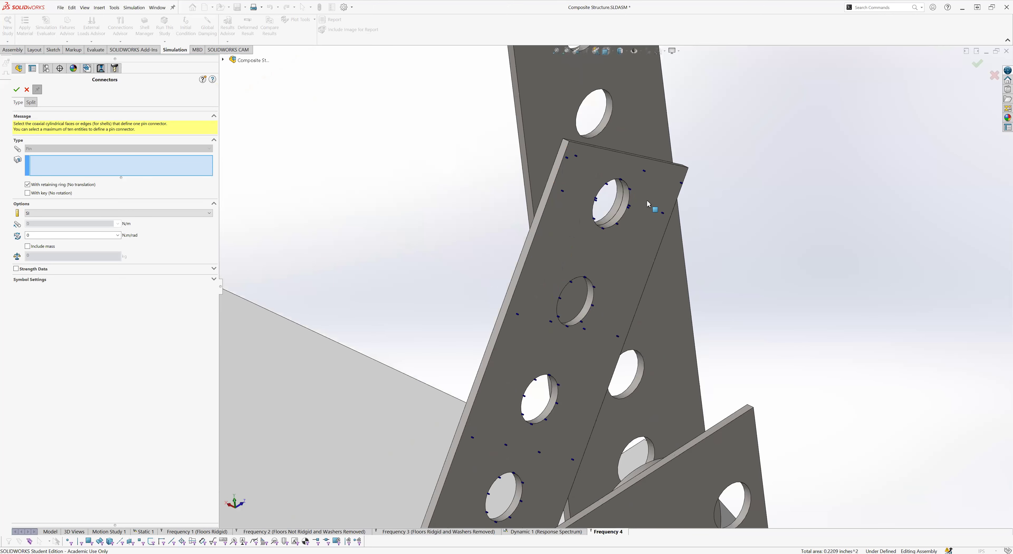
scroll(641, 216, up, 4)
click(619, 219)
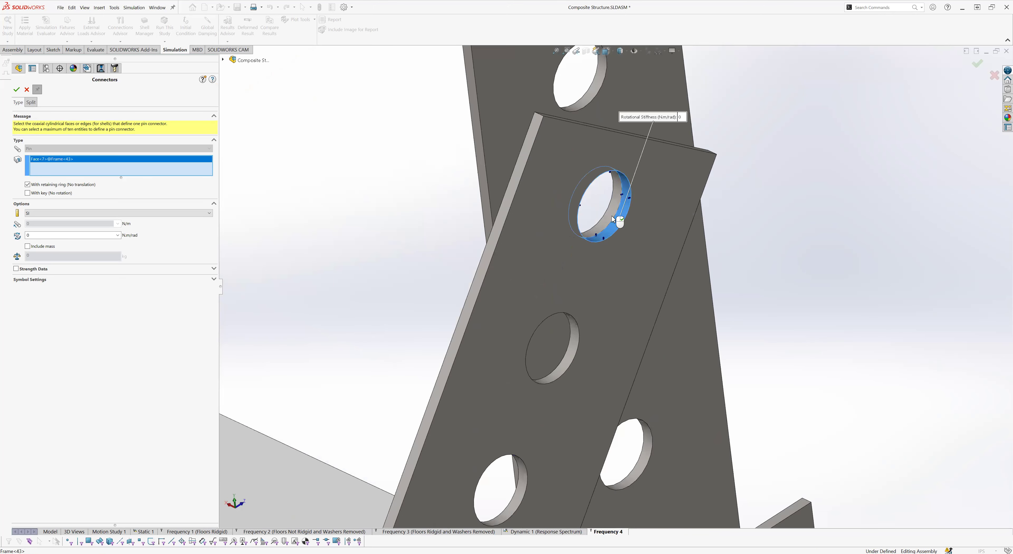
right_click(612, 216)
Step: Add a pin connector through the coaxial corner hole faces starting at Frame<9> and Frame<33>, second hole from Frame<9>'s near end
scroll(546, 259, down, 4)
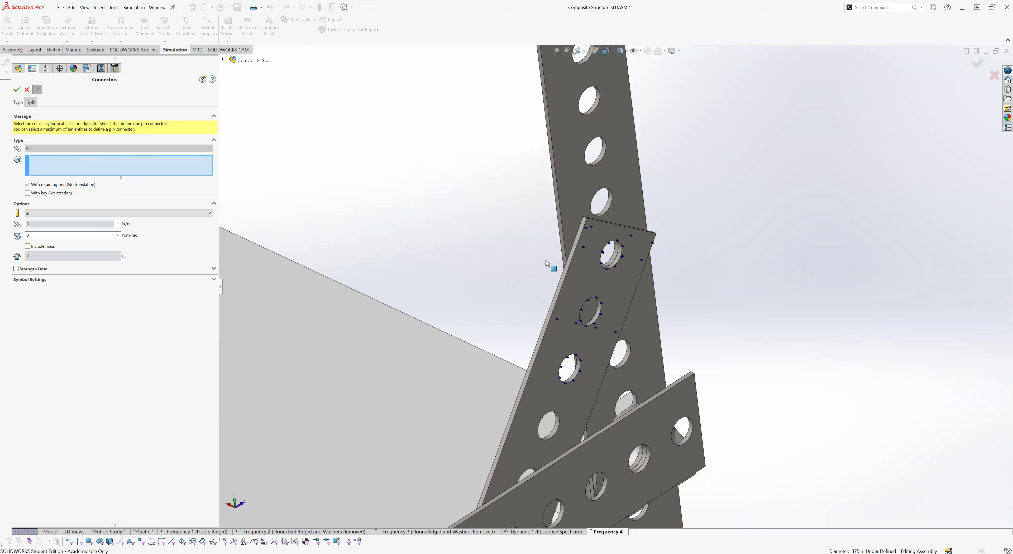
scroll(542, 273, down, 3)
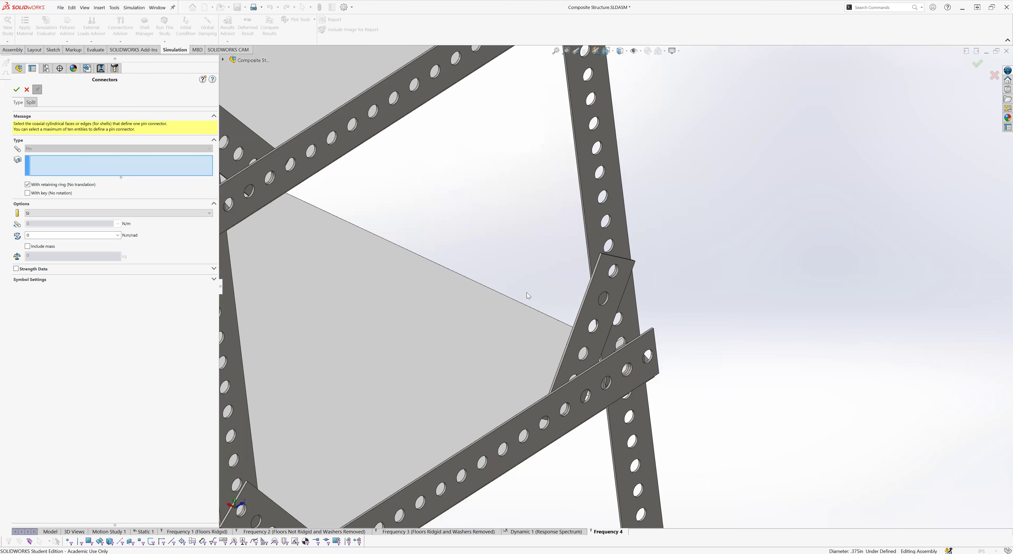
scroll(528, 292, down, 4)
middle_drag(466, 185, 530, 384)
scroll(617, 287, down, 3)
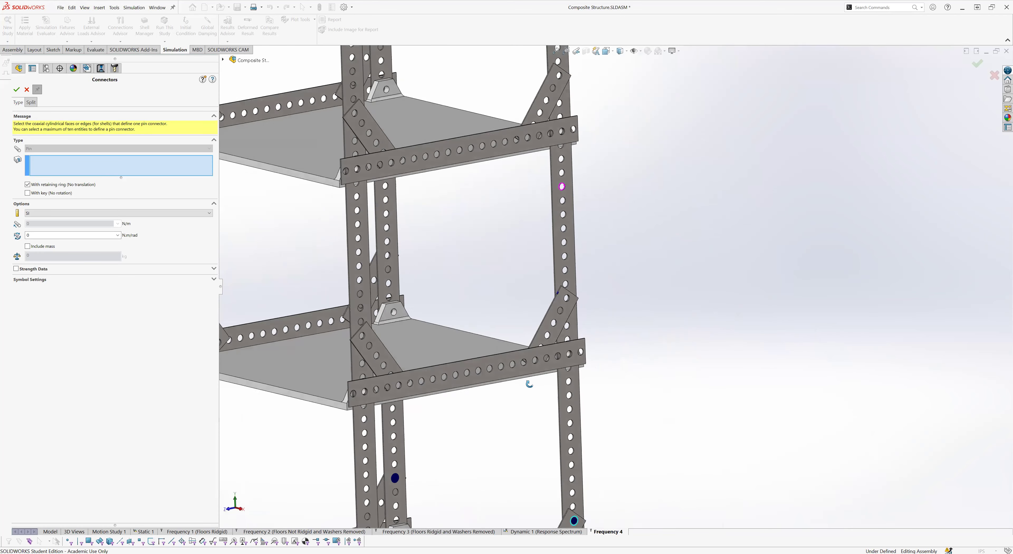
scroll(469, 360, up, 5)
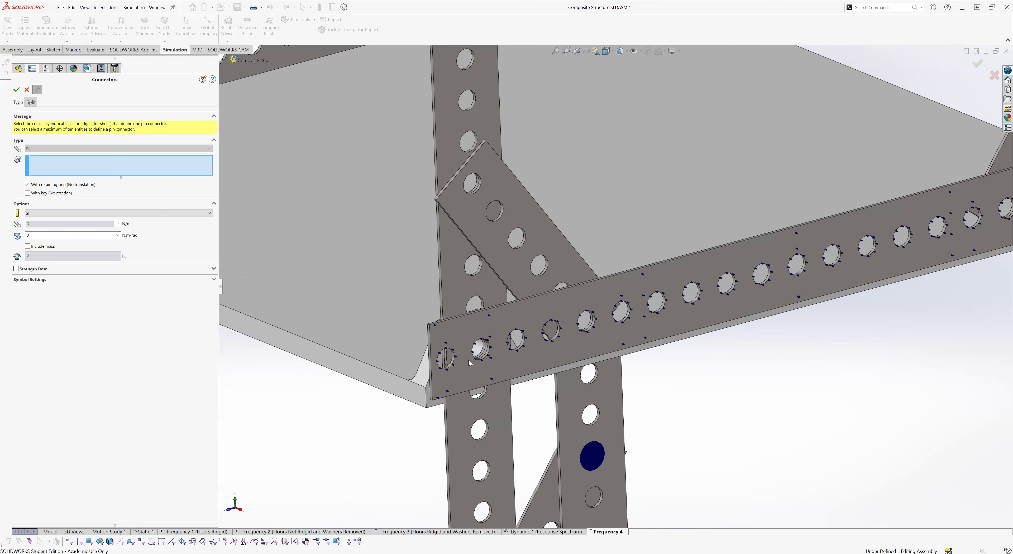
scroll(468, 360, up, 4)
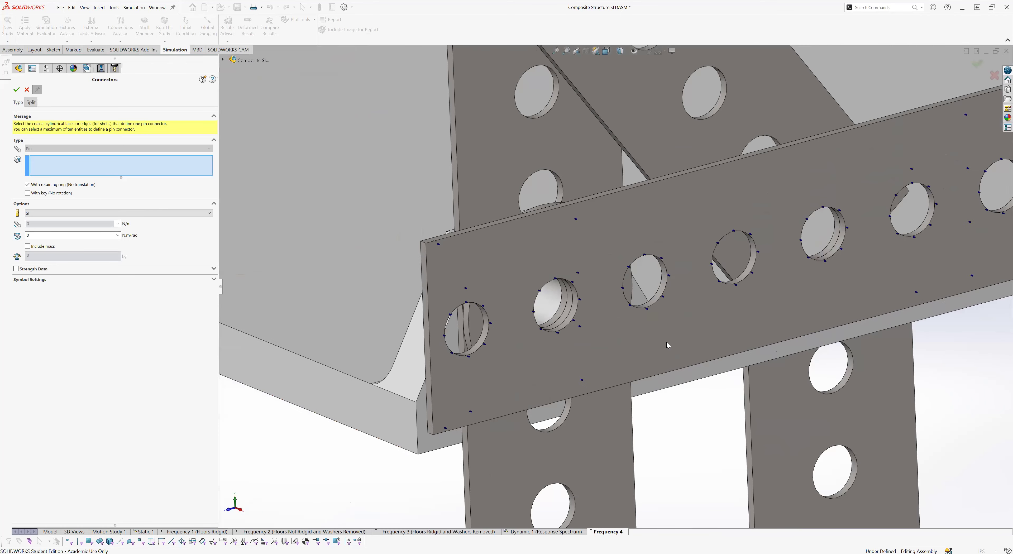
click(563, 320)
click(561, 318)
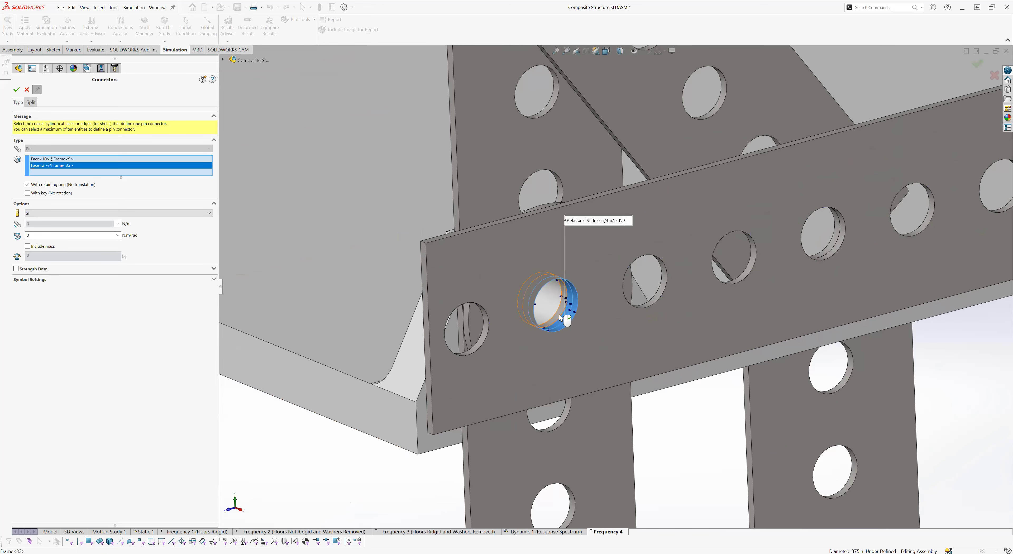
right_click(551, 307)
Step: Add a pin connector through the top hole of bracket Frame<39> and the coaxial hole of vertical member Frame<1>
scroll(555, 303, down, 5)
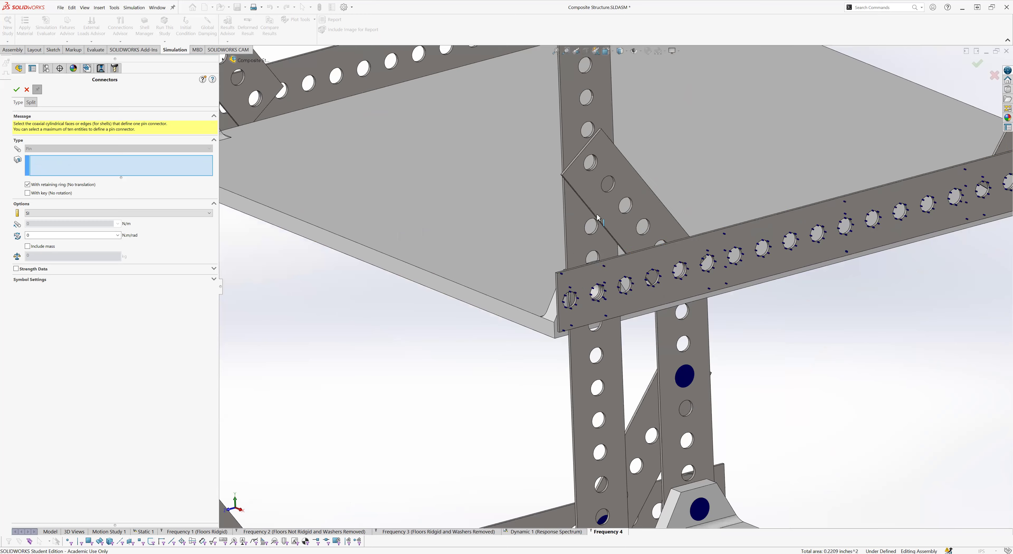
scroll(597, 213, down, 3)
scroll(594, 181, up, 6)
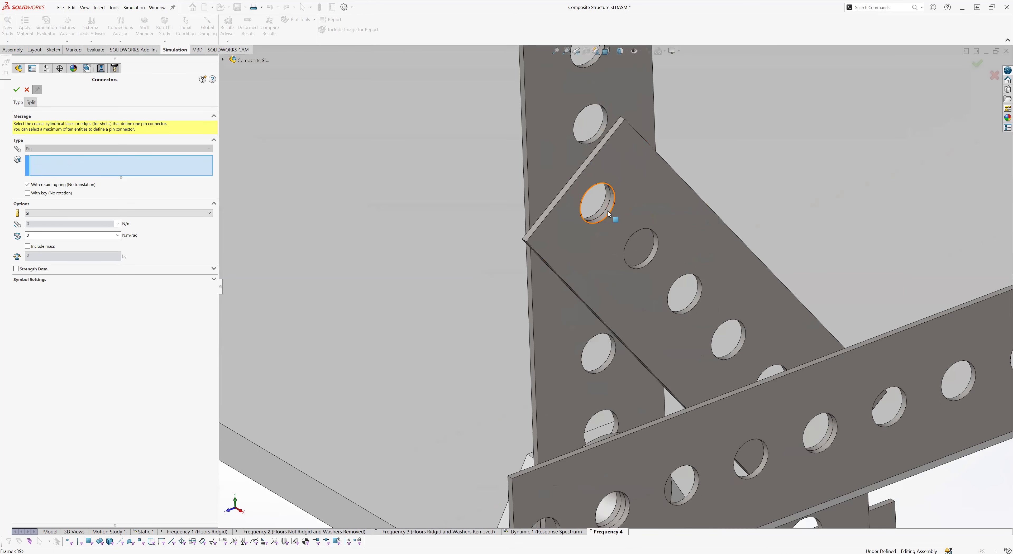
click(607, 210)
click(604, 207)
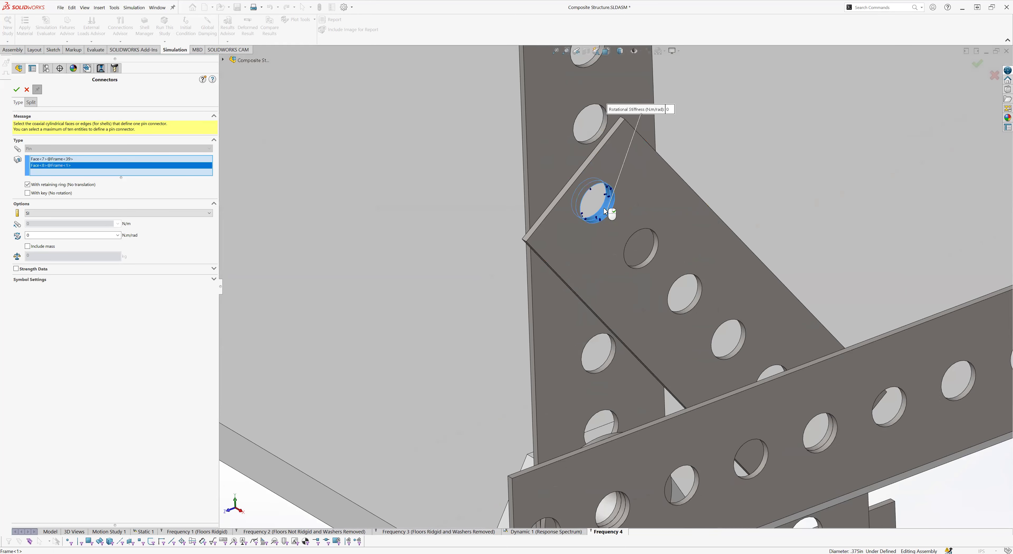
right_click(605, 207)
Step: Add a pin connector through Frame<9>'s fifth hole from its near end and the diagonal bracket behind it
scroll(711, 431, down, 3)
scroll(721, 366, up, 6)
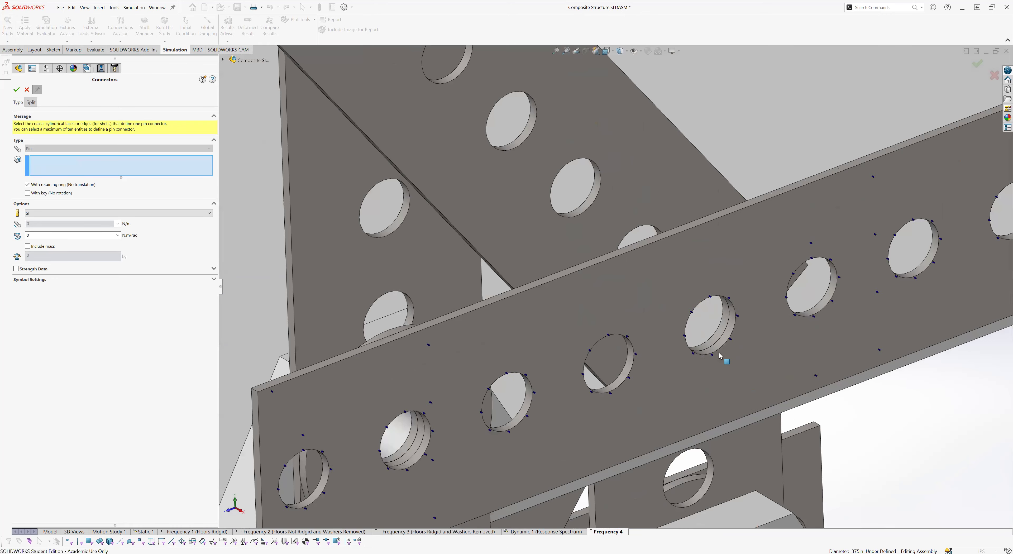
click(721, 338)
right_click(718, 333)
Step: Add a pin connector through Frame<9>'s fifth hole from its far end and the coaxial hole of the diagonal bracket there
scroll(713, 268, down, 6)
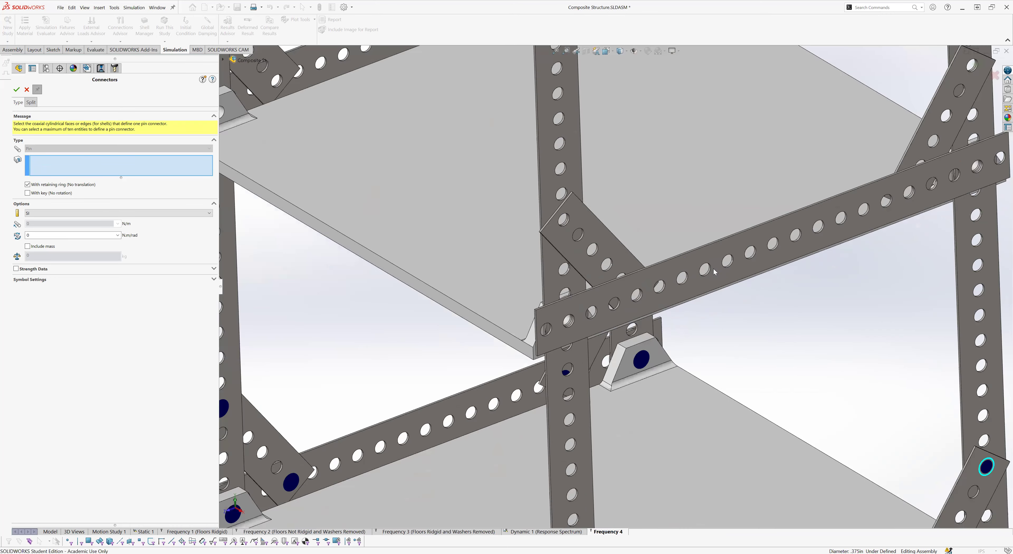
scroll(674, 307, up, 5)
scroll(673, 307, up, 4)
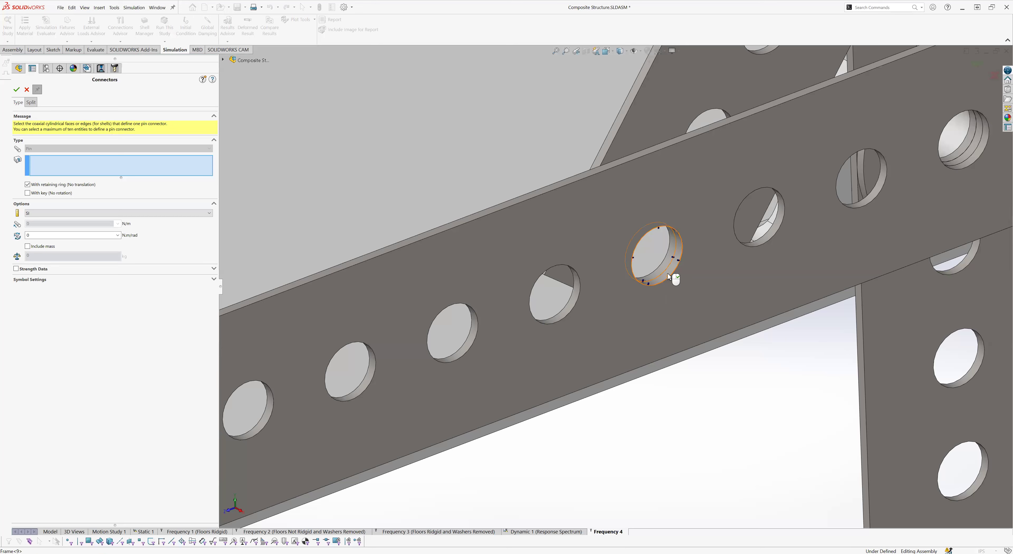
click(668, 273)
click(664, 267)
right_click(664, 267)
Step: Add a pin connector through Frame<9>'s second hole from its far end, including the coaxial faces of Frame<35>, Frame<3> and Polymeric Floor<3>
scroll(678, 307, down, 6)
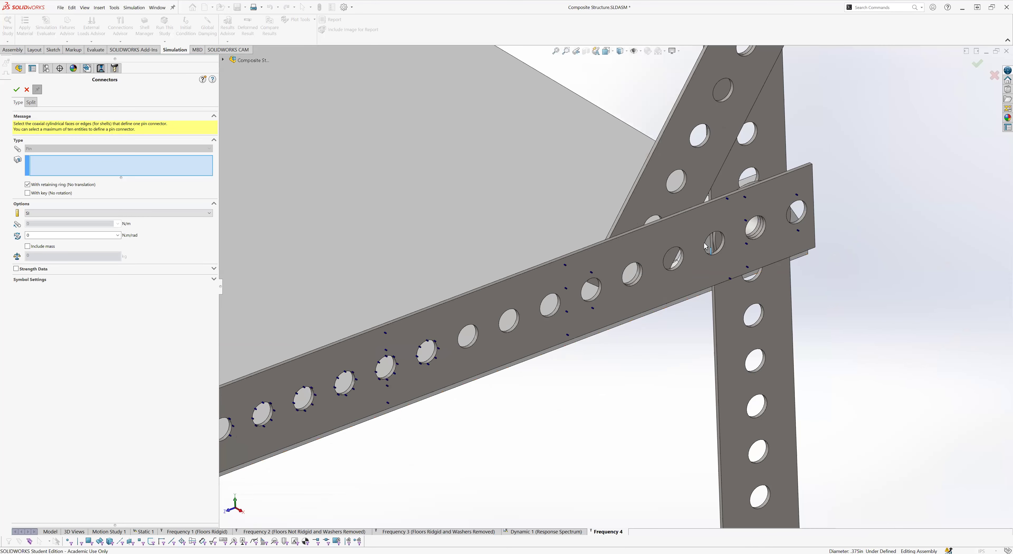
scroll(704, 241, up, 5)
click(752, 262)
click(750, 257)
click(741, 253)
click(739, 251)
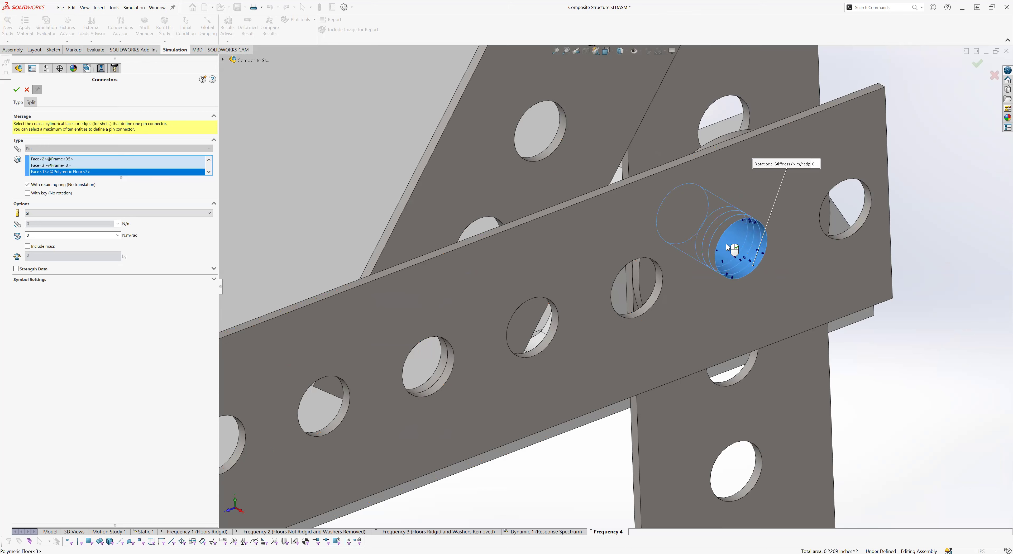
right_click(727, 247)
Step: Add a pin connector through the top hole of Frame<9>'s far diagonal bracket and the vertical member, and close the connector definition
scroll(727, 247, down, 5)
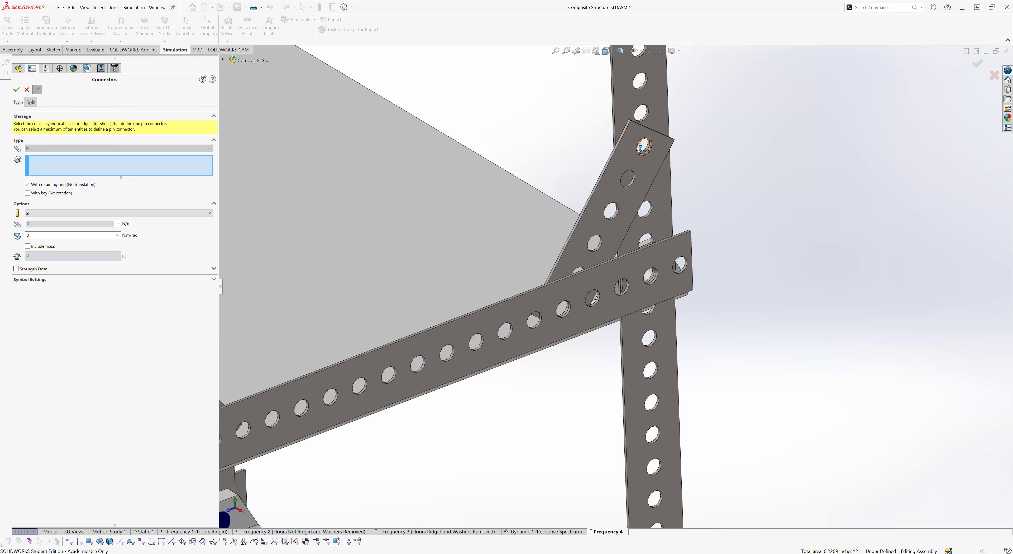
scroll(644, 147, down, 5)
click(641, 159)
click(641, 160)
right_click(640, 158)
scroll(583, 259, up, 5)
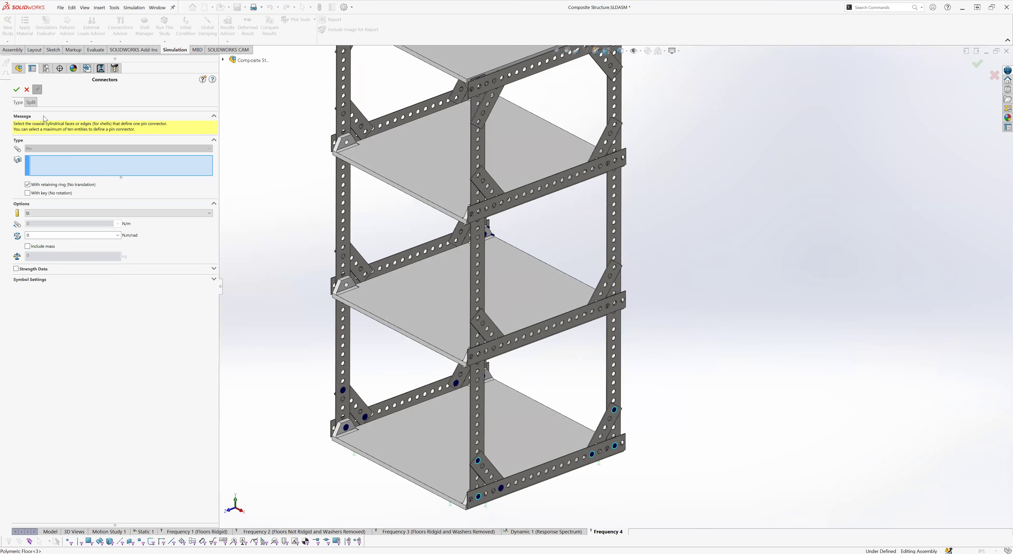
click(26, 90)
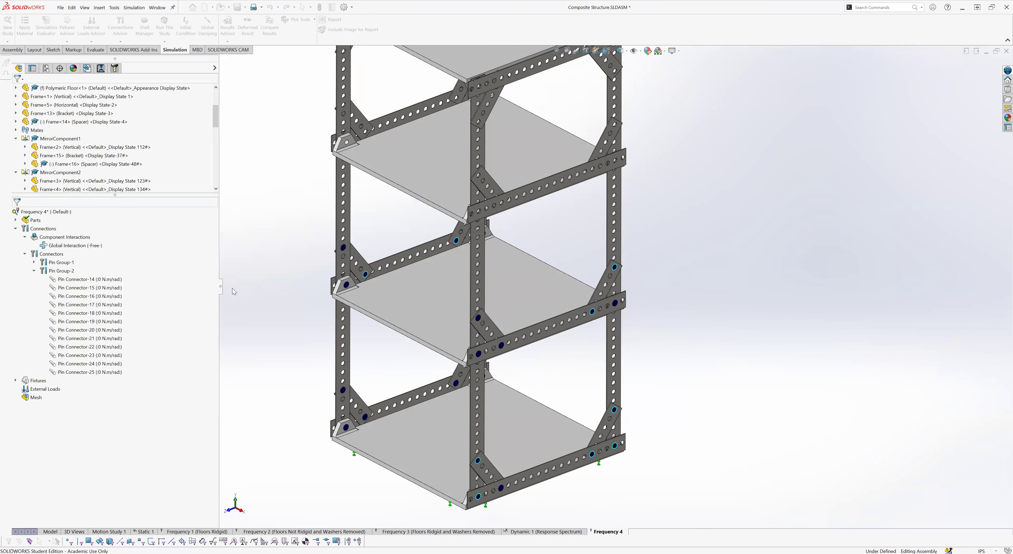
Step: Collapse the Pin Group-2 folder in the study tree and bring the whole structure into view
middle_drag(346, 292, 367, 283)
click(34, 271)
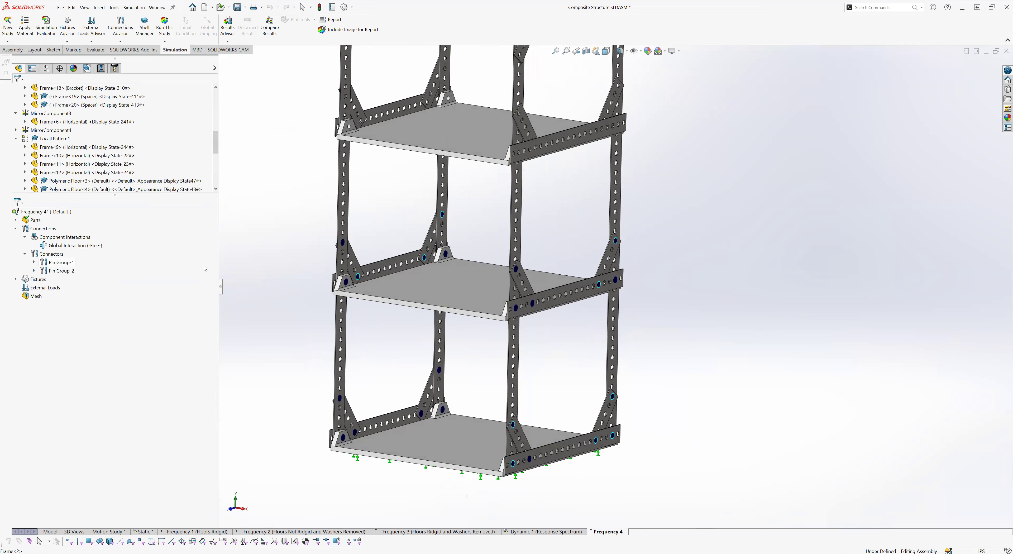
click(292, 273)
scroll(459, 196, up, 3)
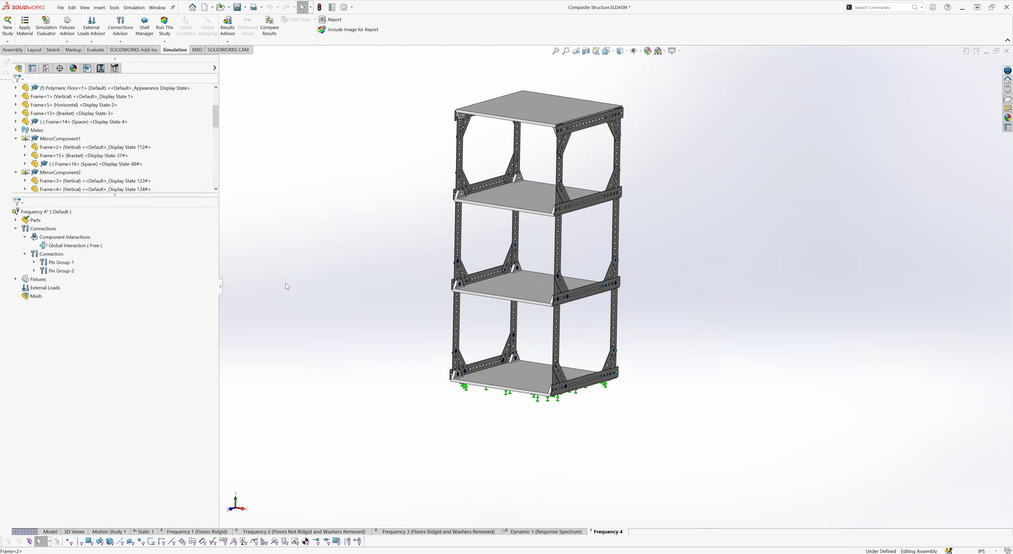
Step: Start a new pin connector and define it through Frame<10>'s near corner hole, with the coaxial faces of Frame<34>, Frame<1> and Polymeric Floor<4>
right_click(52, 255)
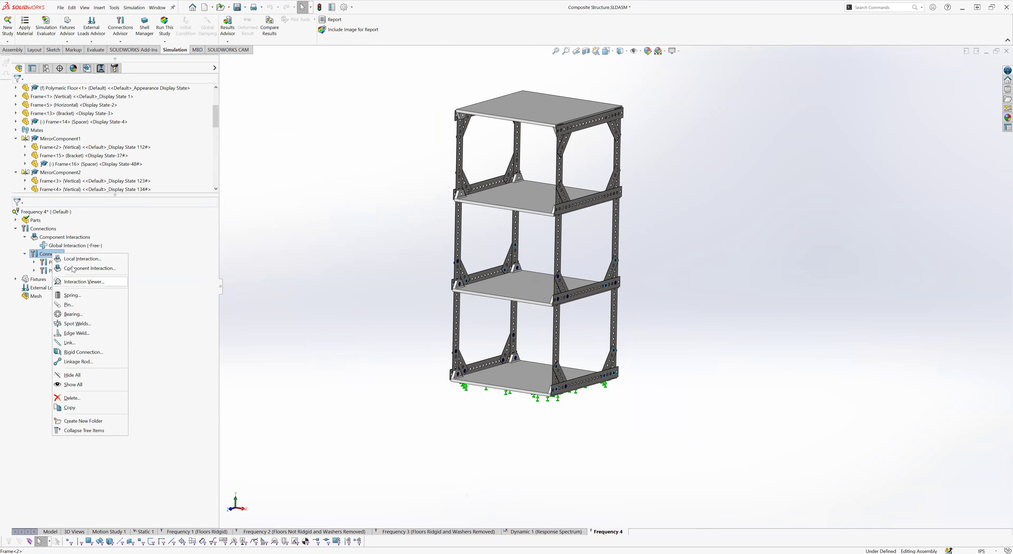
click(189, 255)
right_click(51, 232)
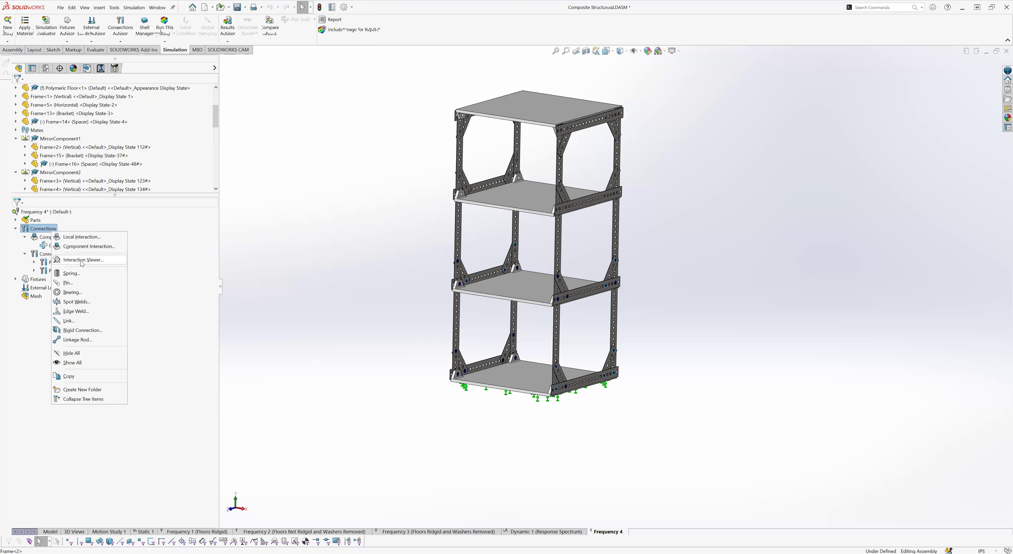
click(111, 342)
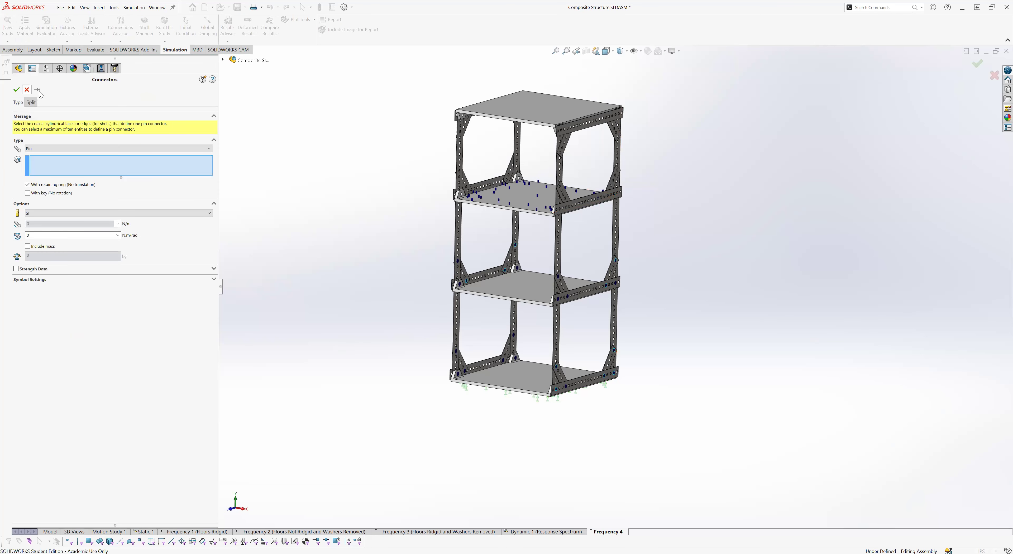
middle_drag(572, 217, 551, 287)
scroll(533, 239, down, 6)
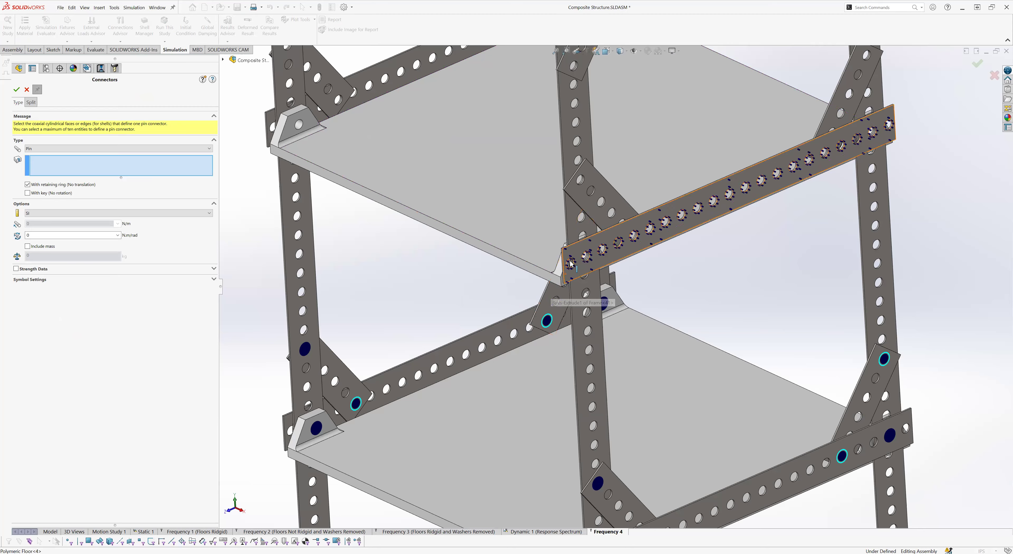
scroll(601, 261, down, 5)
scroll(617, 270, down, 3)
scroll(617, 270, down, 4)
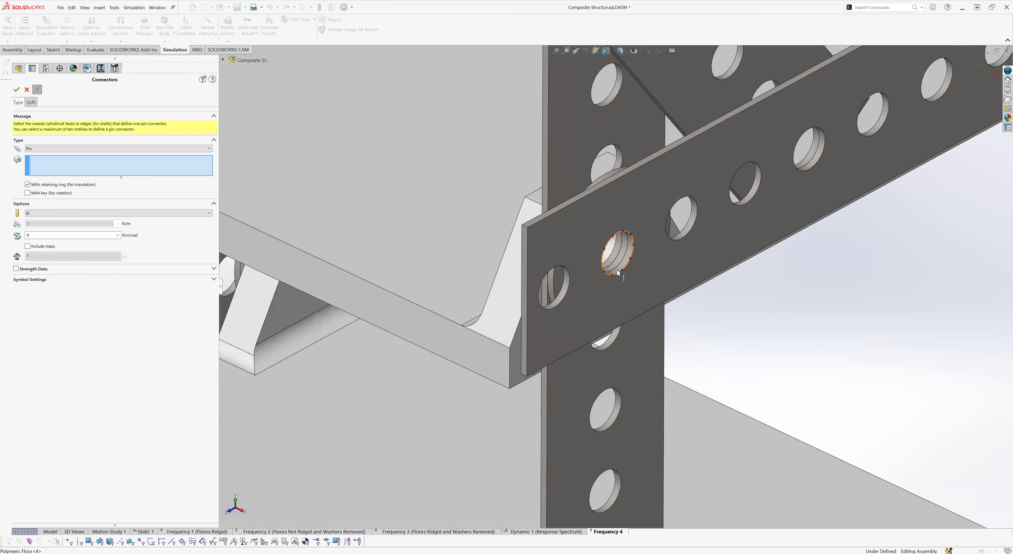
middle_drag(606, 266, 618, 262)
click(626, 260)
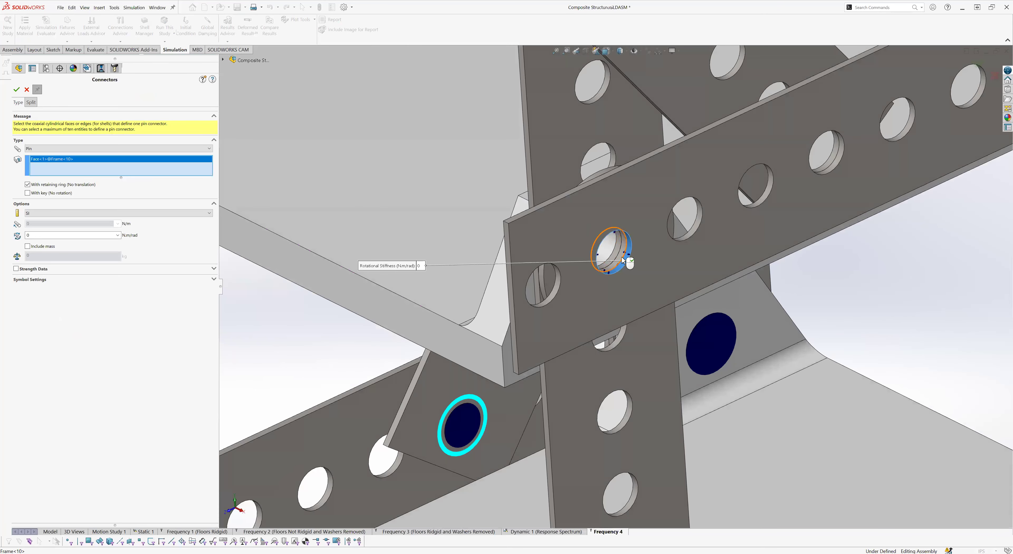
click(620, 255)
click(612, 251)
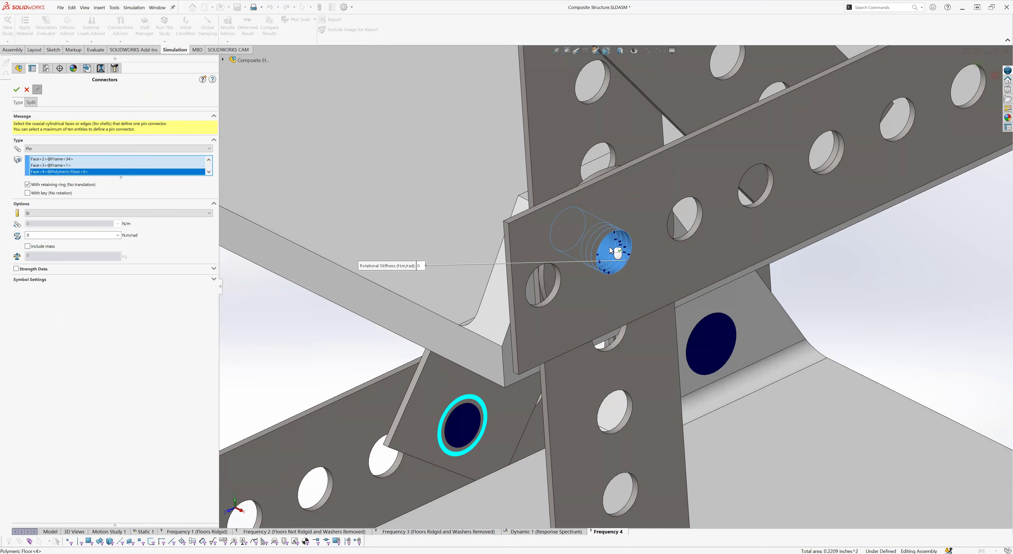
right_click(609, 247)
Step: Add a pin connector through the top hole of Frame<10>'s near diagonal bracket and the vertical member behind it
scroll(610, 246, up, 5)
scroll(610, 180, down, 5)
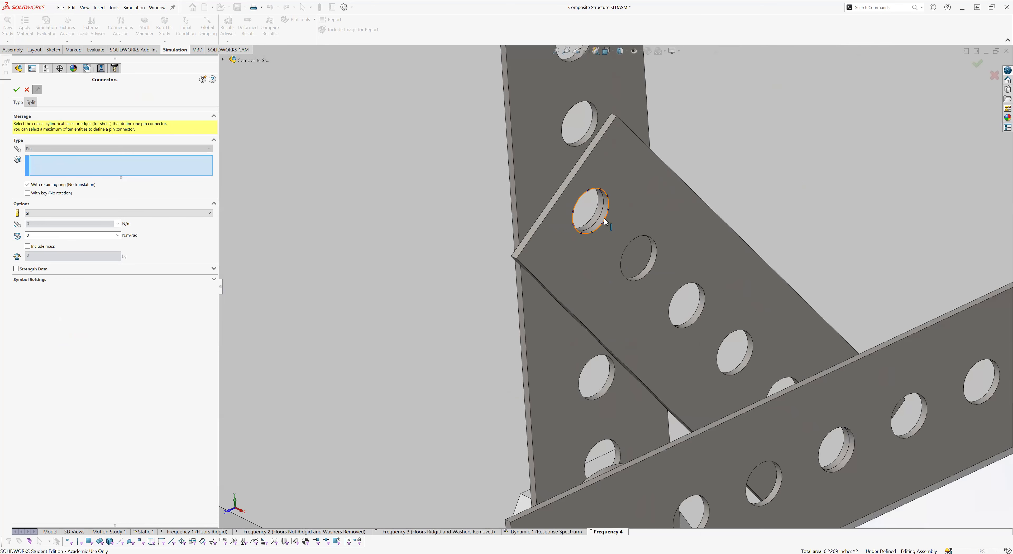
click(604, 216)
click(598, 213)
right_click(598, 213)
Step: Add a pin connector through the coaxial holes of Frame<10> and the diagonal bracket at its near end
scroll(669, 315, up, 5)
scroll(703, 334, down, 5)
click(693, 314)
click(691, 312)
right_click(691, 312)
Step: Add a pin connector through Frame<10>'s fifth hole from its far end and the coaxial hole of bracket Frame<38>
scroll(695, 300, up, 5)
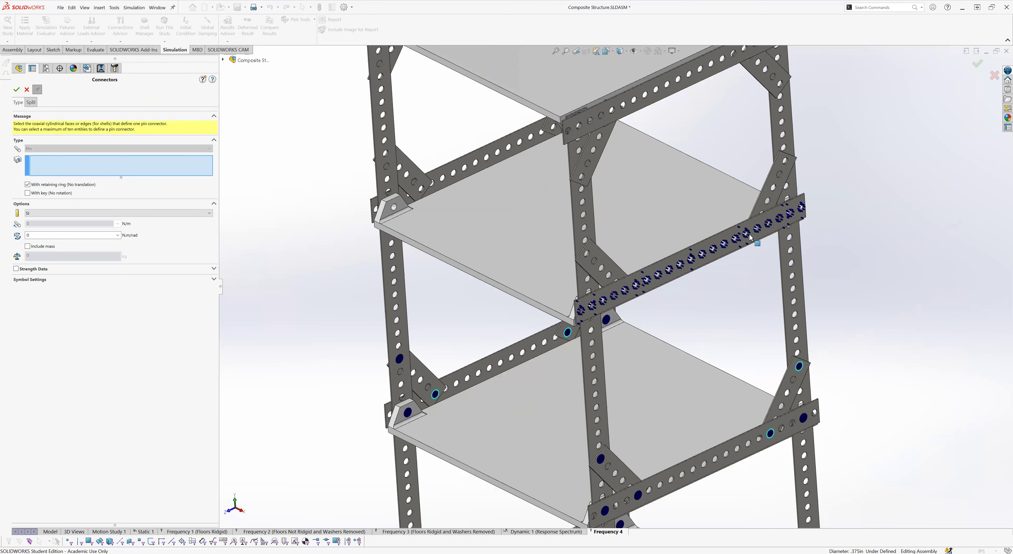
scroll(750, 238, down, 5)
click(696, 266)
click(697, 265)
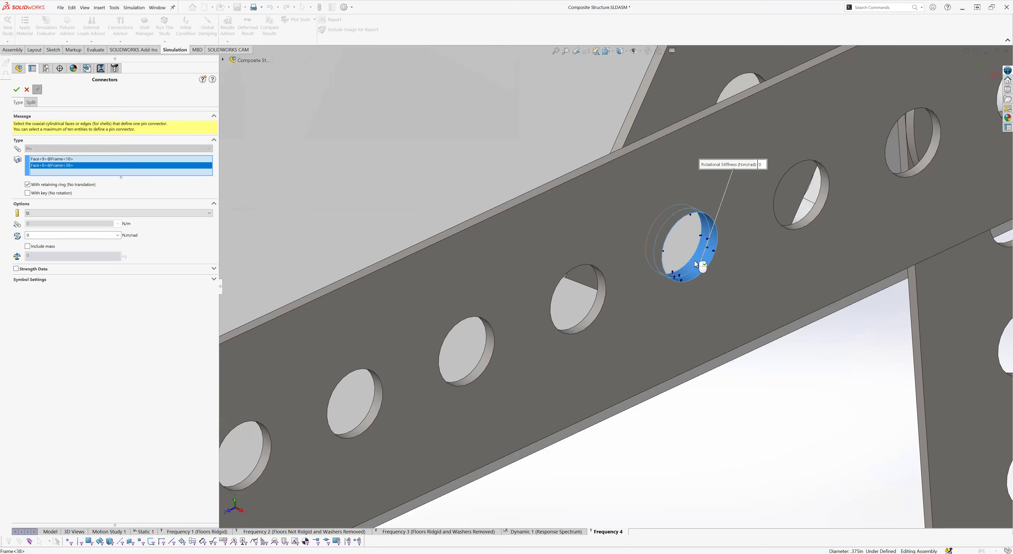
right_click(697, 265)
Step: Add a pin connector through the coaxial corner hole faces starting at Frame<10>, second hole from its far end
scroll(747, 248, up, 5)
scroll(758, 238, down, 5)
click(755, 231)
click(750, 224)
right_click(749, 224)
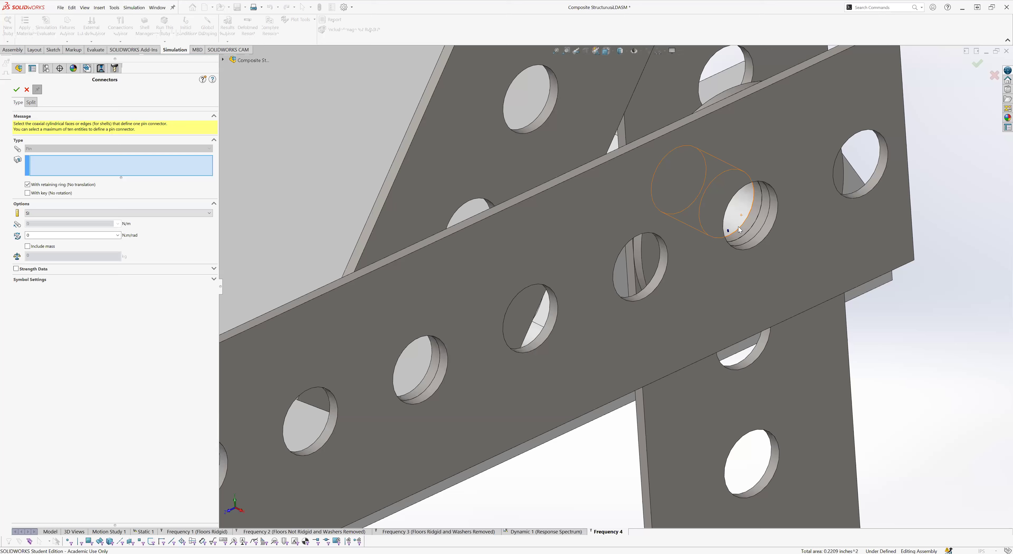
Step: Add a pin connector through the top hole of bracket Frame<38> and the coaxial hole of vertical member Frame<3>
scroll(735, 225, up, 5)
scroll(661, 134, down, 5)
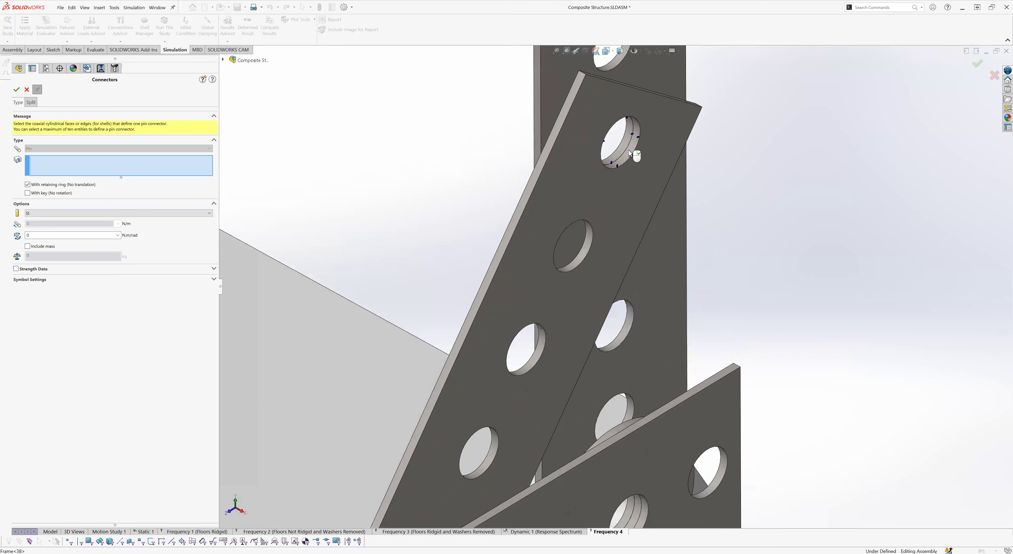
click(630, 153)
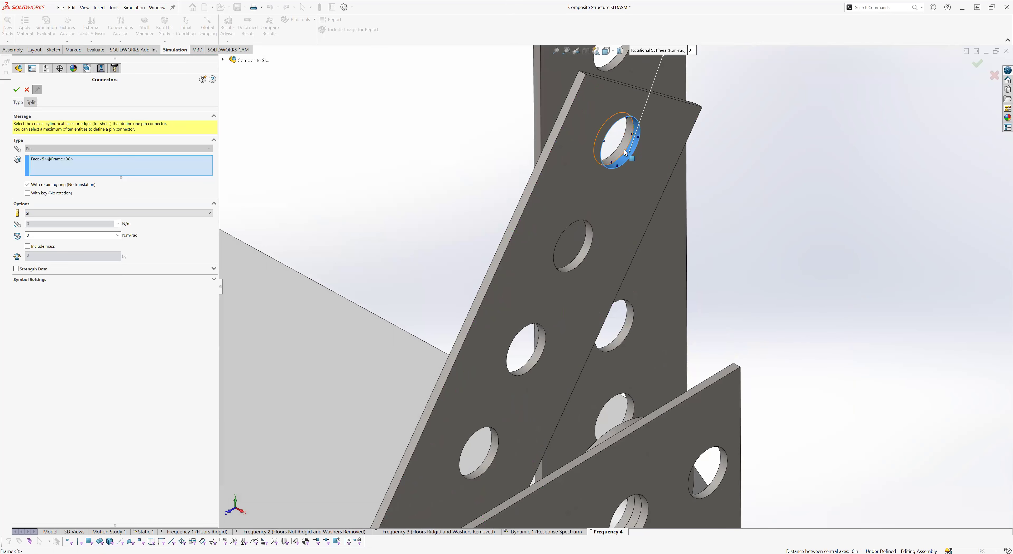
click(627, 140)
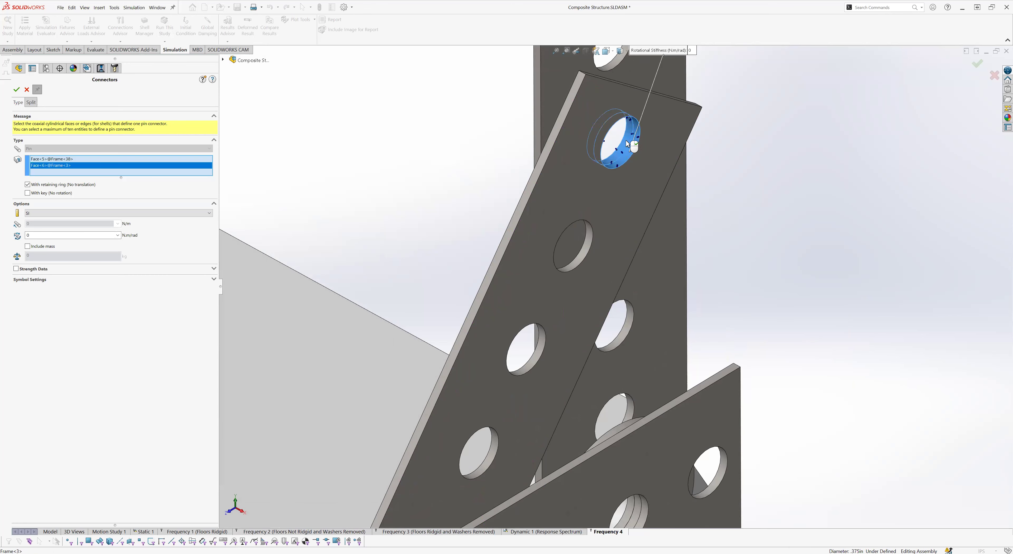
right_click(626, 141)
Step: Add a pin connector through the coaxial corner hole faces starting at Frame<12>, second hole from its near end
scroll(551, 193, up, 5)
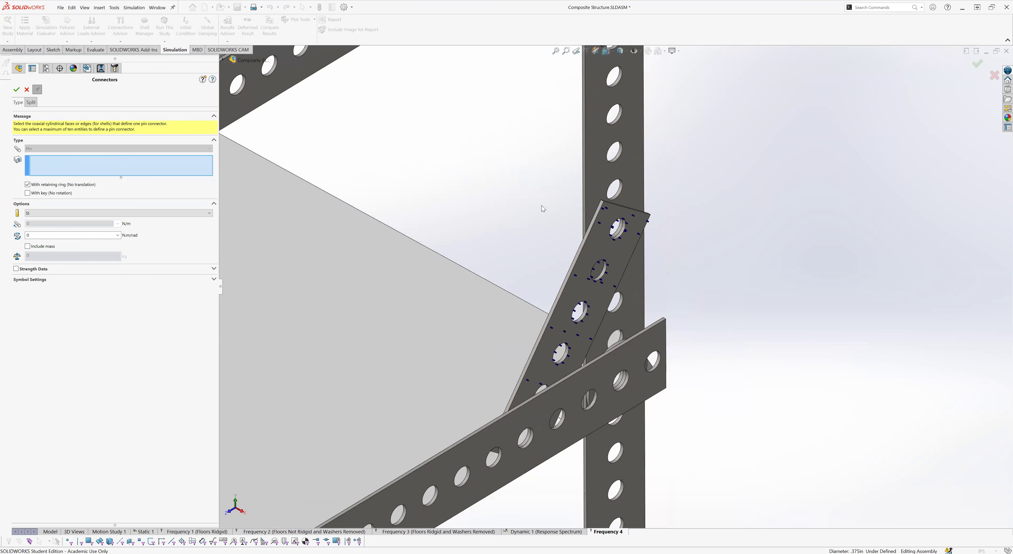
scroll(566, 208, up, 3)
middle_drag(586, 219, 590, 283)
scroll(467, 252, up, 3)
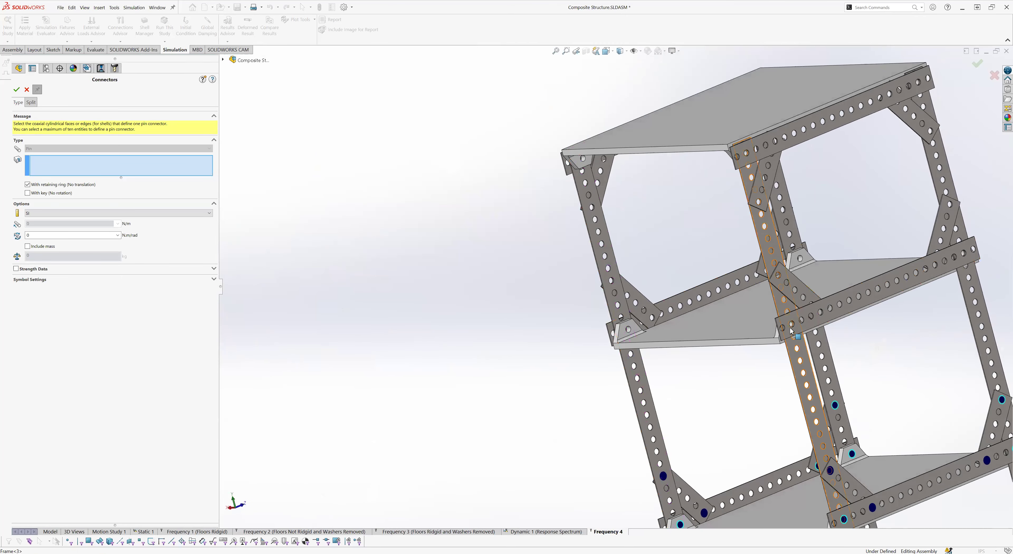
scroll(730, 303, down, 6)
scroll(730, 303, down, 6)
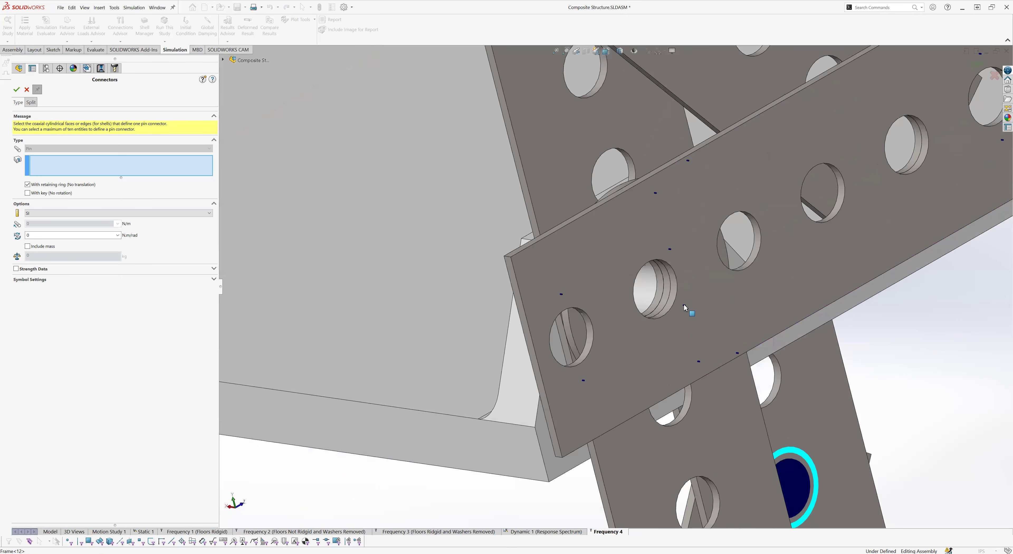
click(673, 298)
click(665, 295)
click(658, 294)
click(652, 292)
right_click(650, 291)
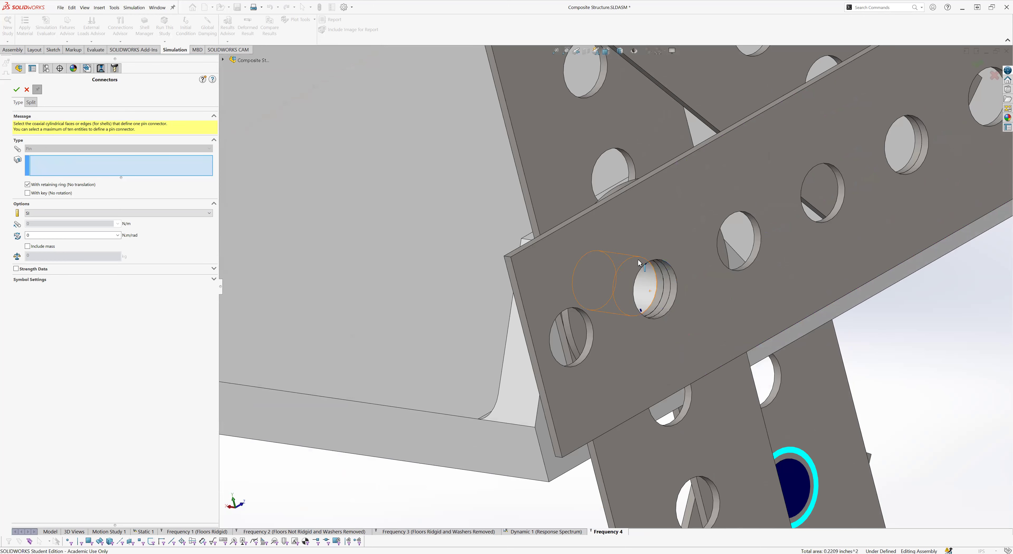
Step: Add pin connectors through bracket Frame<42>'s top hole and through Frame<12>'s fifth hole from its near end, each with its coaxial hole
scroll(638, 259, up, 5)
scroll(569, 218, down, 5)
scroll(570, 220, down, 3)
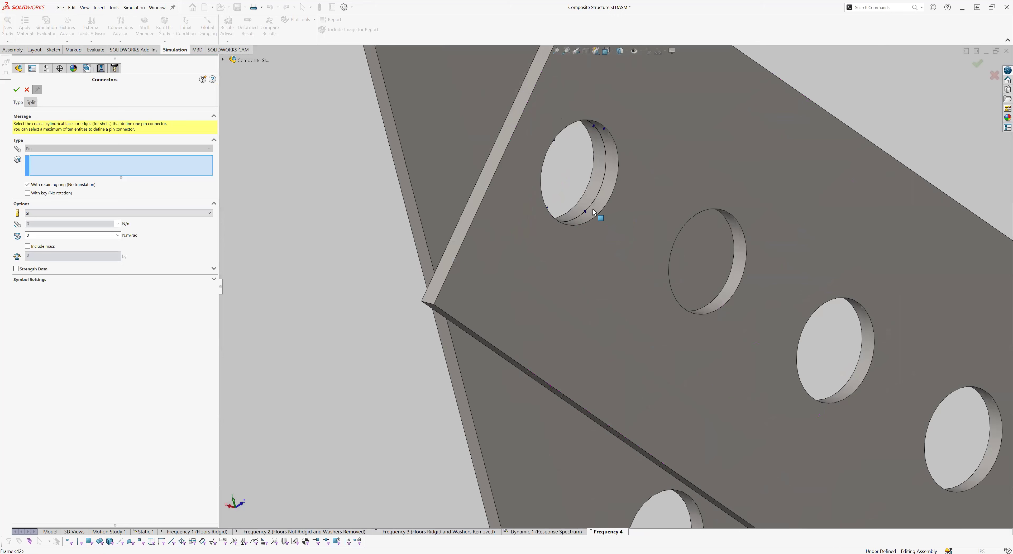
scroll(710, 309, up, 6)
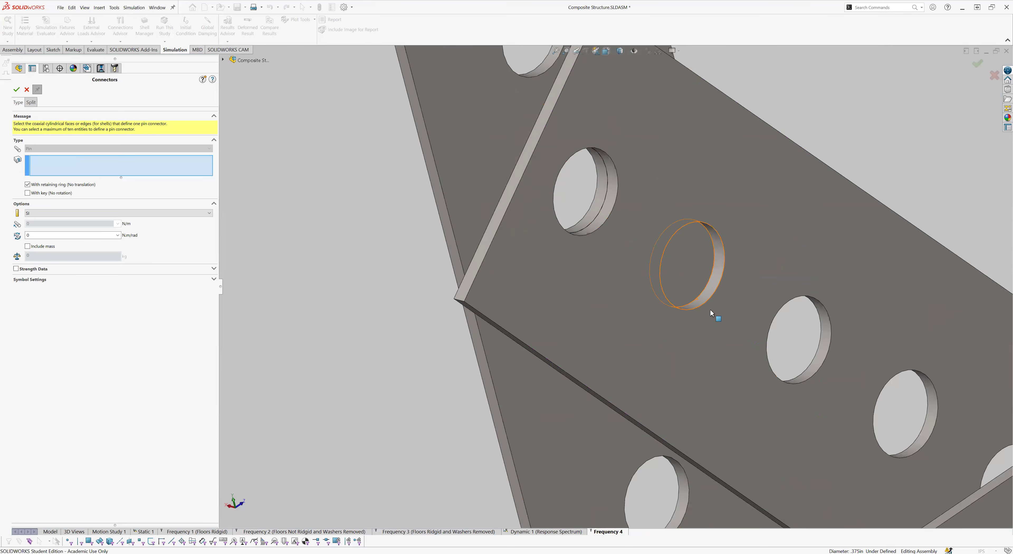
scroll(746, 368, down, 5)
click(720, 330)
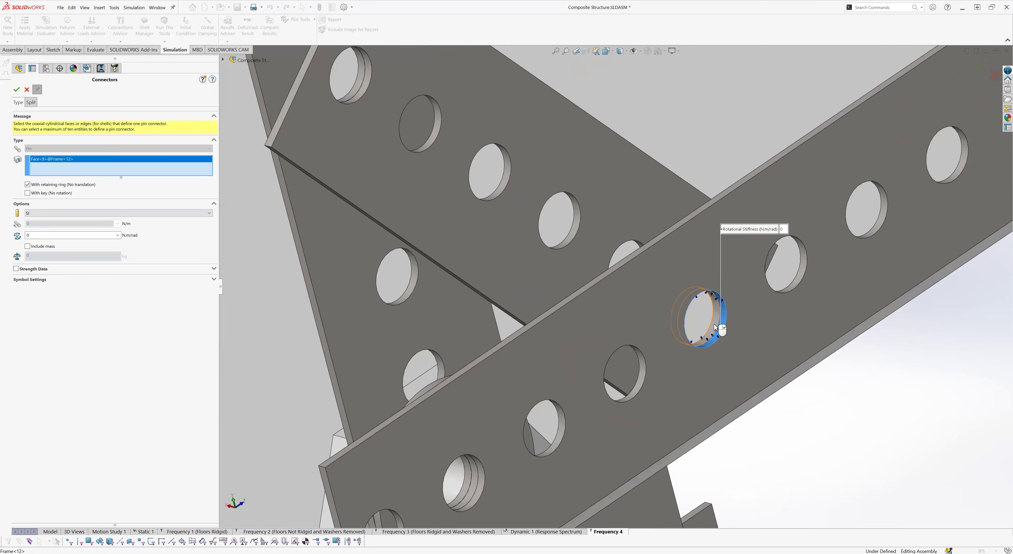
right_click(714, 326)
Step: Add a pin connector through Frame<12>'s fifth hole from its far end and the coaxial hole of the diagonal bracket
scroll(712, 333, up, 7)
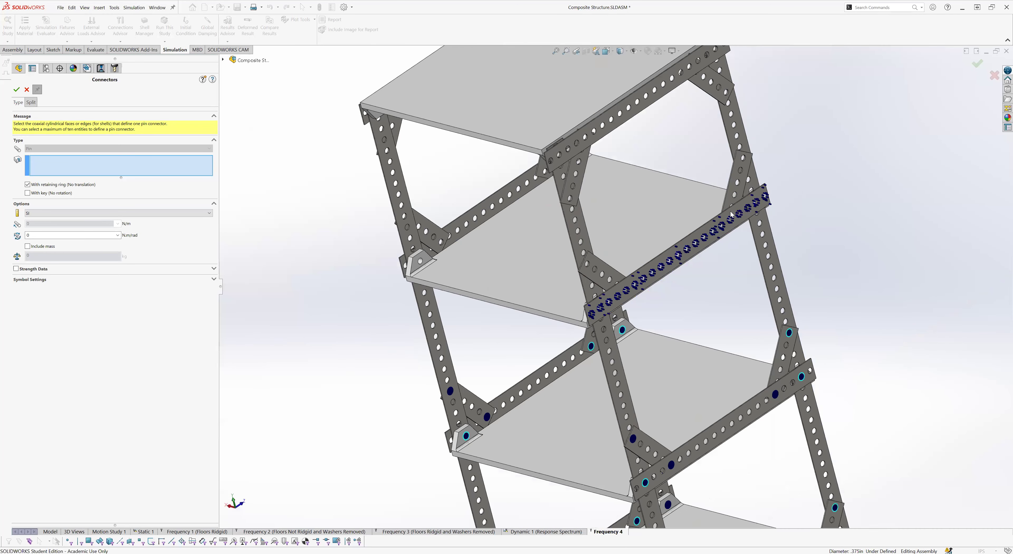
scroll(640, 282, down, 5)
scroll(645, 324, down, 5)
click(619, 296)
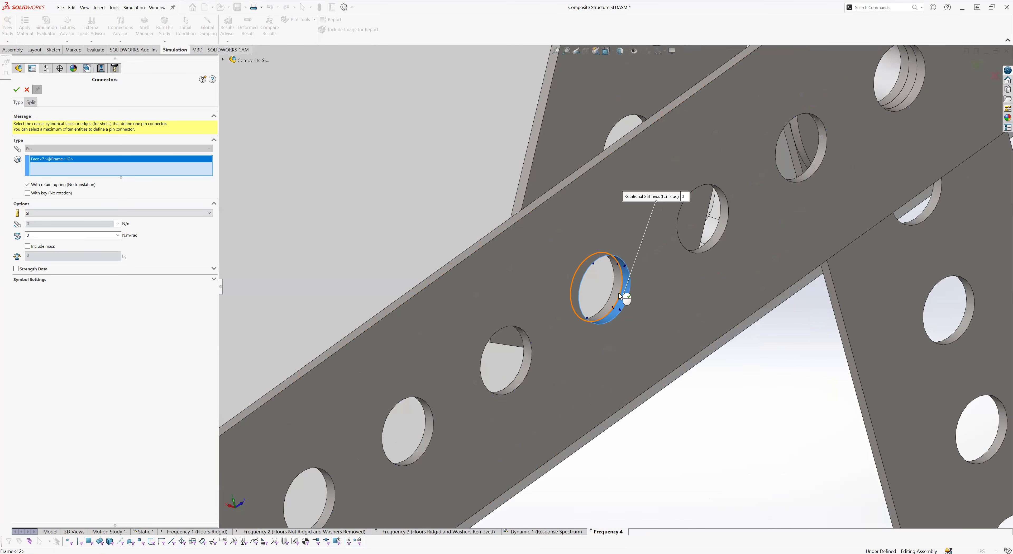
right_click(616, 290)
Step: Add a pin connector through Frame<12>'s second hole from its far end and the coaxial hole of spacer Frame<32>
scroll(655, 245, up, 5)
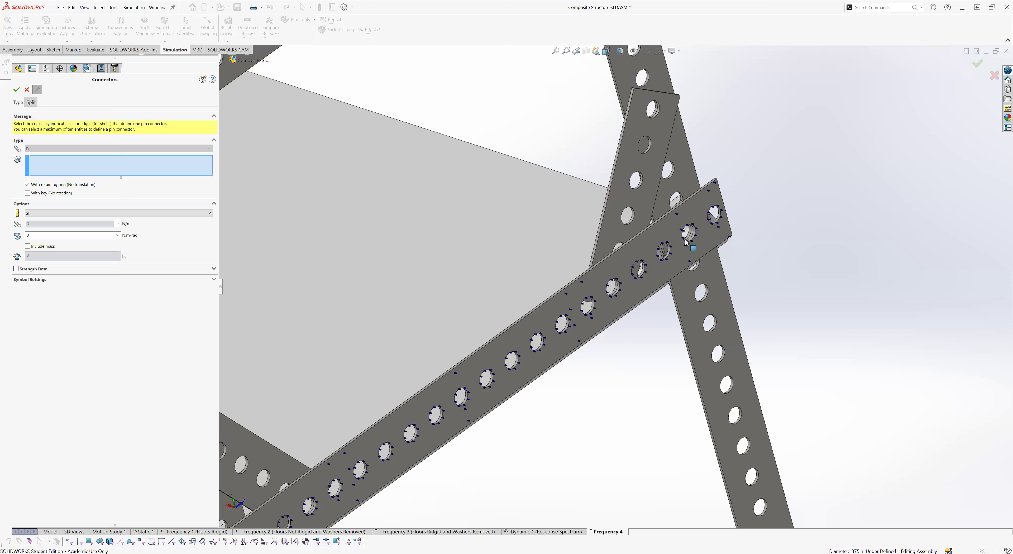
scroll(684, 240, down, 5)
click(671, 248)
click(660, 244)
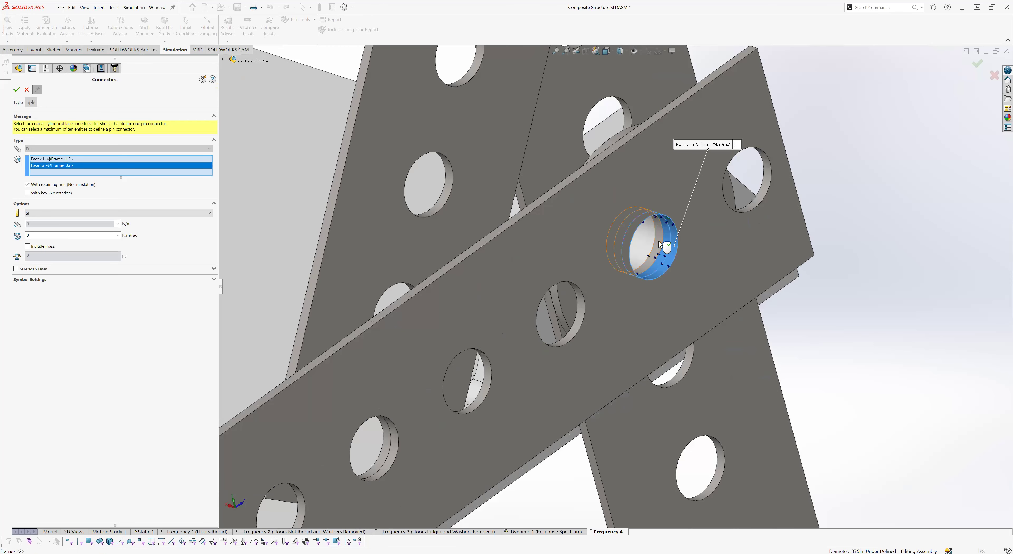
right_click(660, 244)
Step: Add a pin connector through the top hole of the bracket at Frame<12>'s far end and the vertical member, and close the connector definition
scroll(660, 244, up, 5)
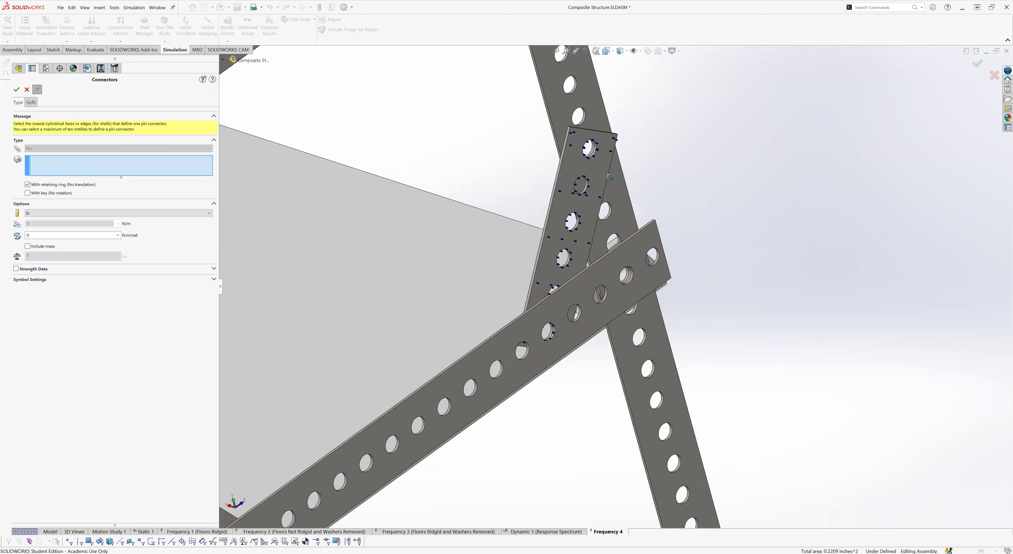
scroll(609, 177, down, 5)
click(598, 191)
click(597, 193)
right_click(598, 193)
scroll(487, 231, up, 5)
scroll(457, 255, up, 5)
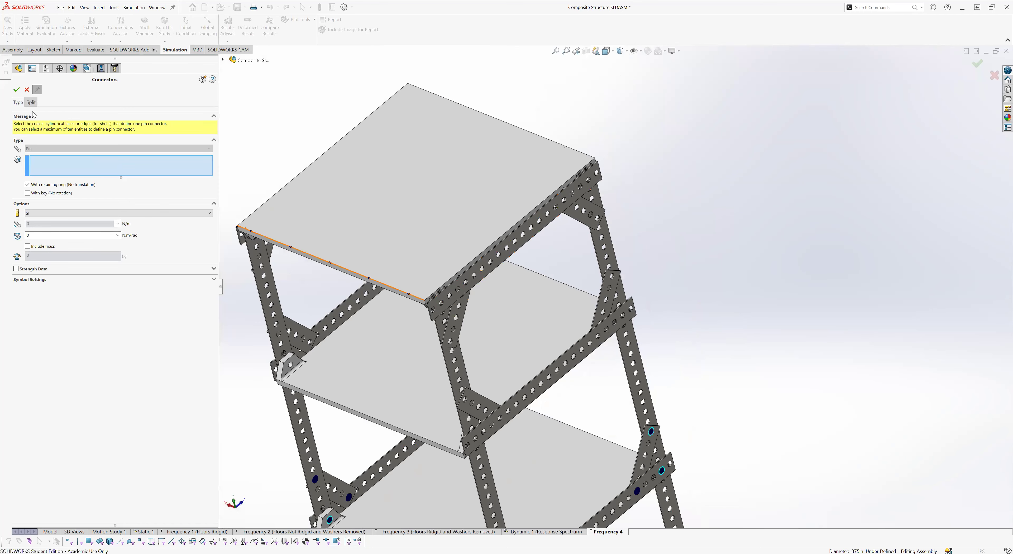
click(27, 90)
Step: Collapse Pin Group-3 and start defining a new pin connector in the study's connectors
middle_drag(448, 370, 408, 325)
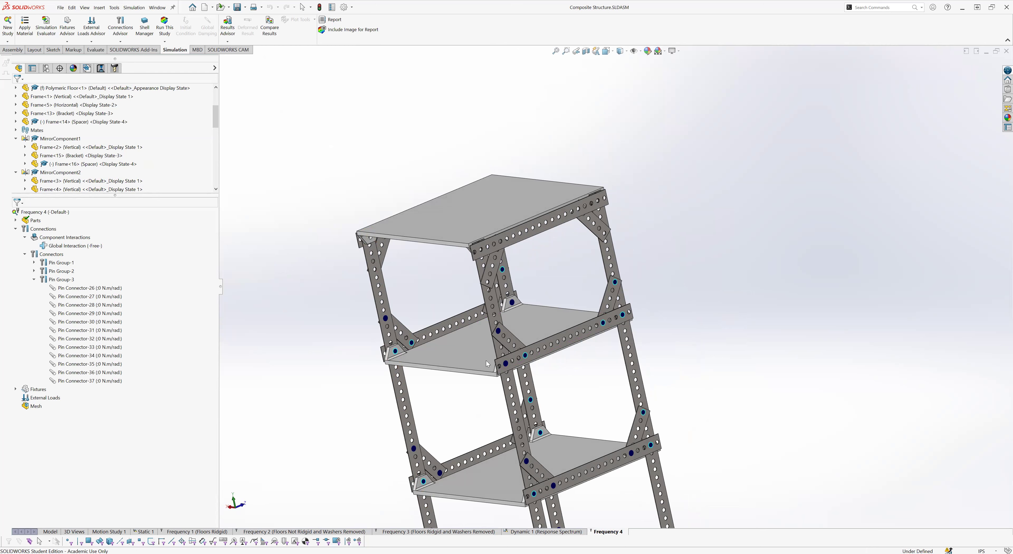
click(35, 280)
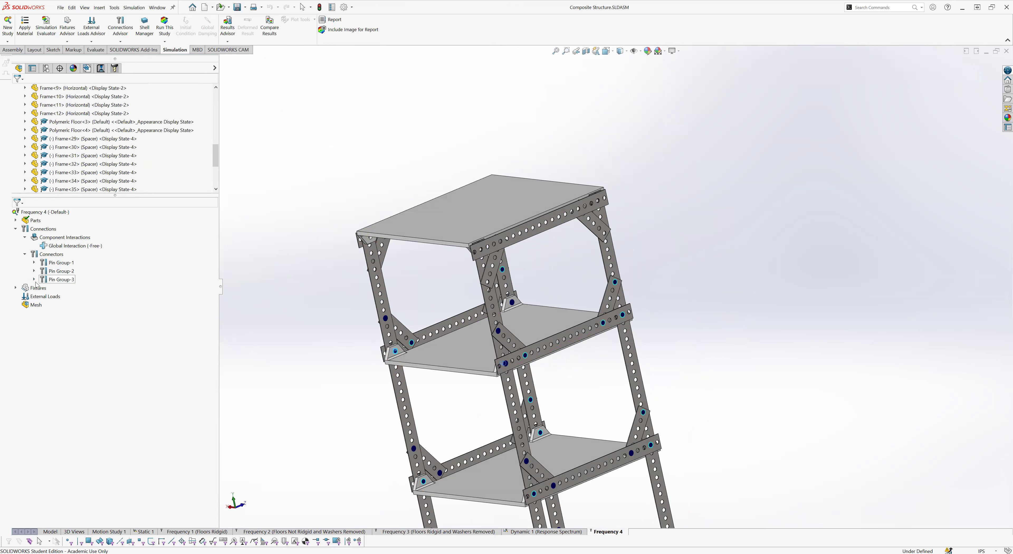
right_click(46, 254)
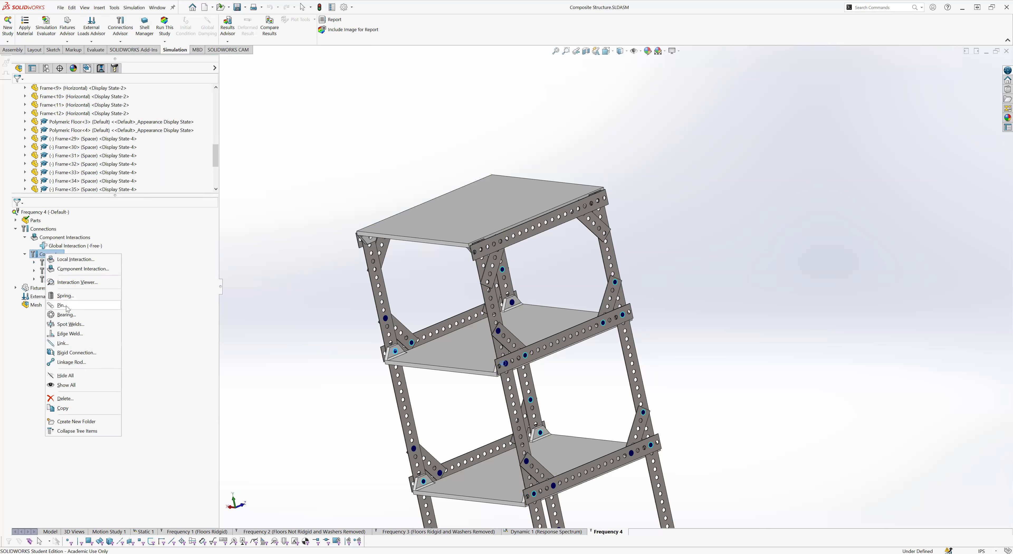
click(62, 305)
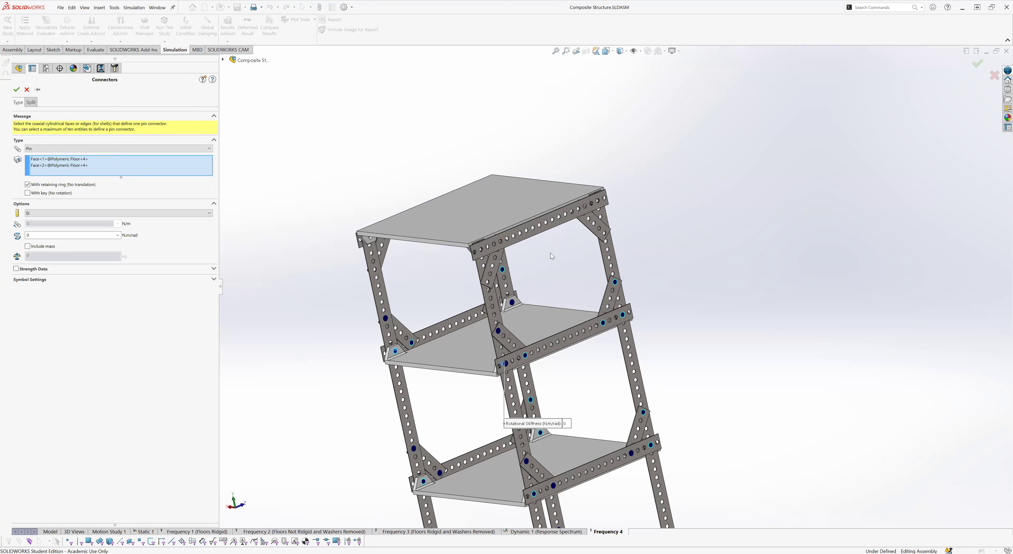
Step: Try to add a pin connector through the lowest hole of bracket Frame<26> and the coaxial hole of vertical member Frame<4>
scroll(446, 259, down, 8)
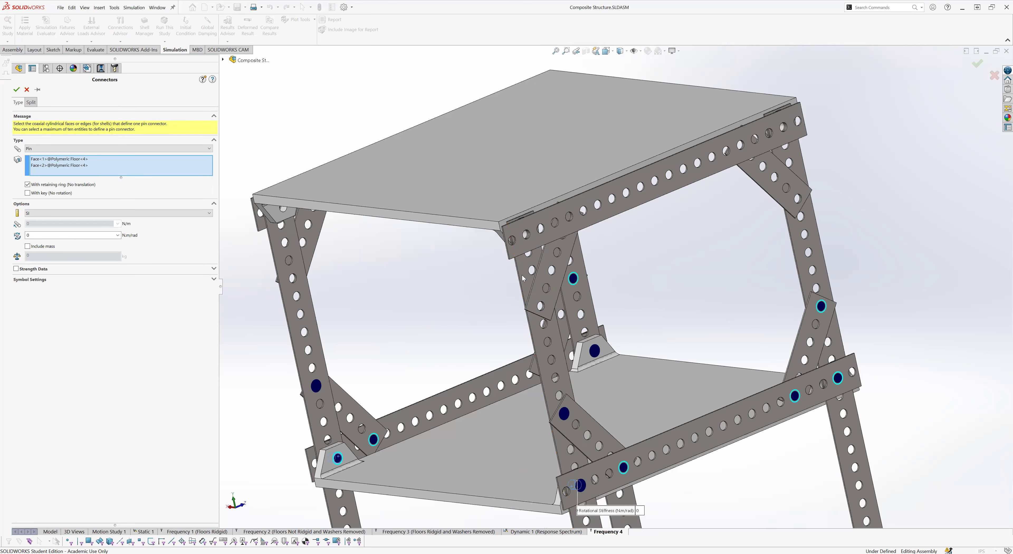
scroll(548, 311, down, 6)
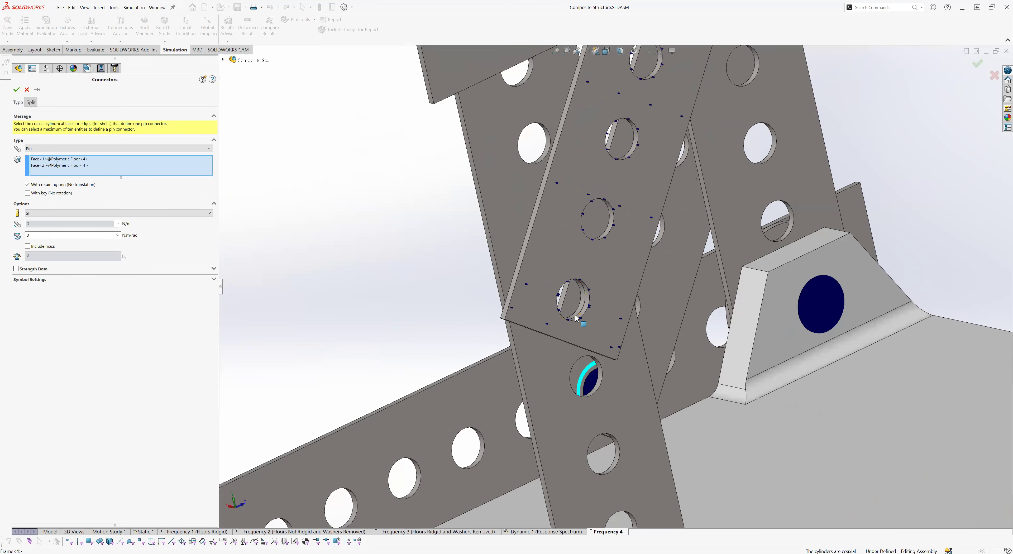
click(587, 308)
click(584, 303)
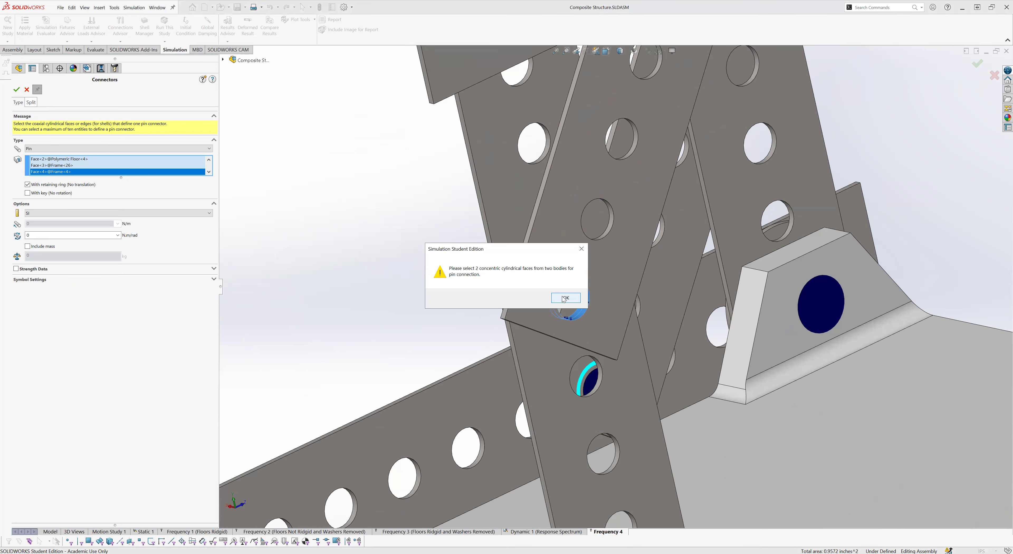
key(Return)
Step: Clear all the faces selected for the pin connector, including those of Polymeric Floor<4>
scroll(614, 411, up, 10)
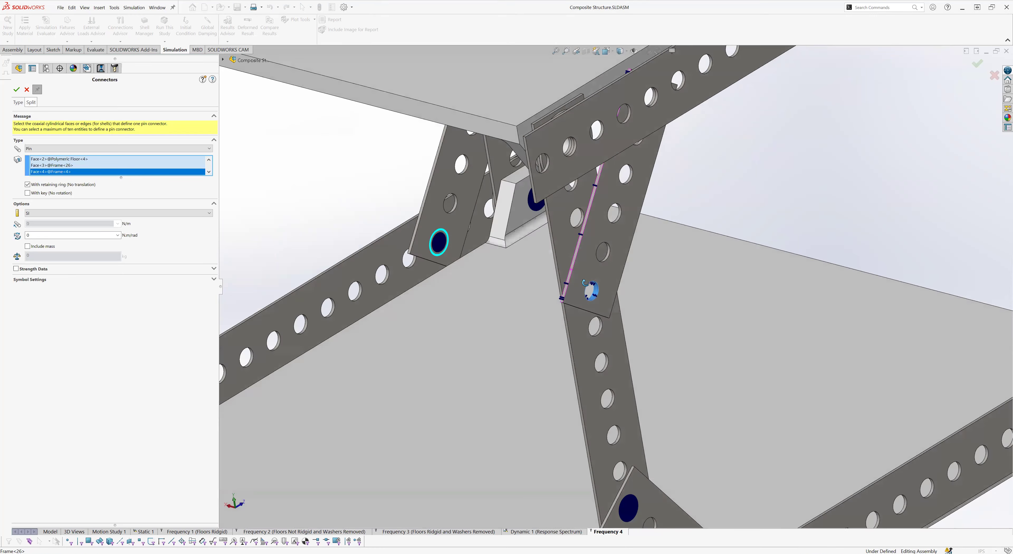
scroll(614, 411, down, 4)
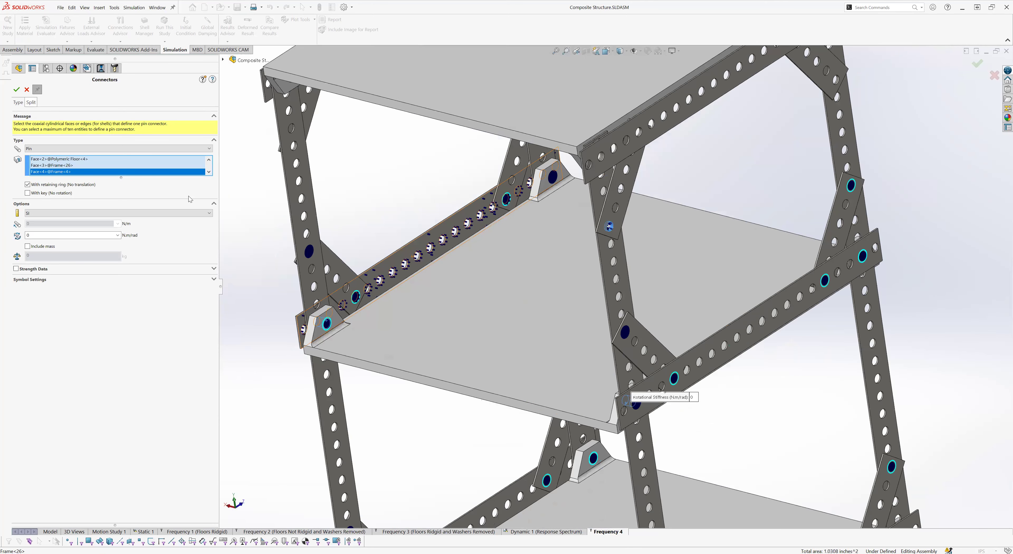
scroll(127, 173, up, 1)
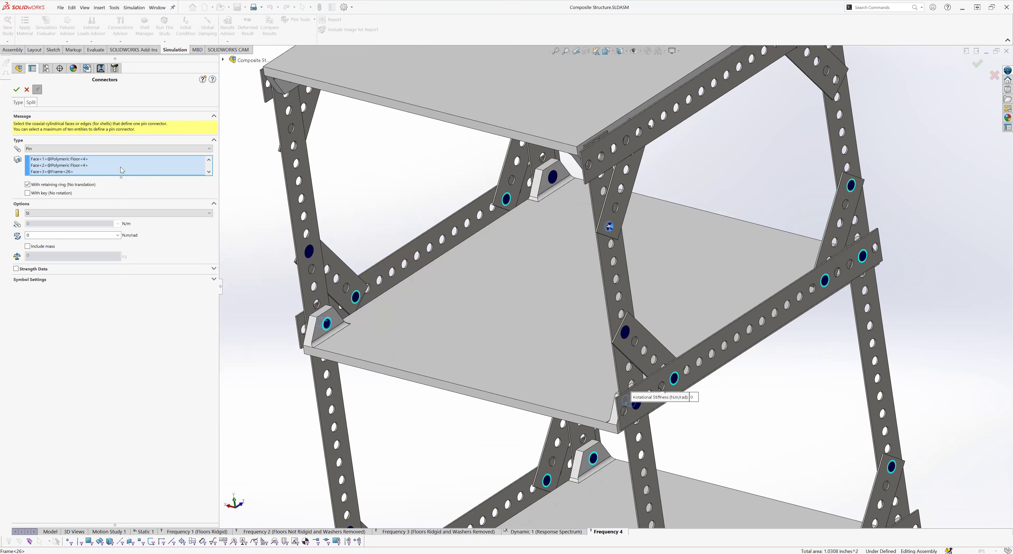
right_click(121, 166)
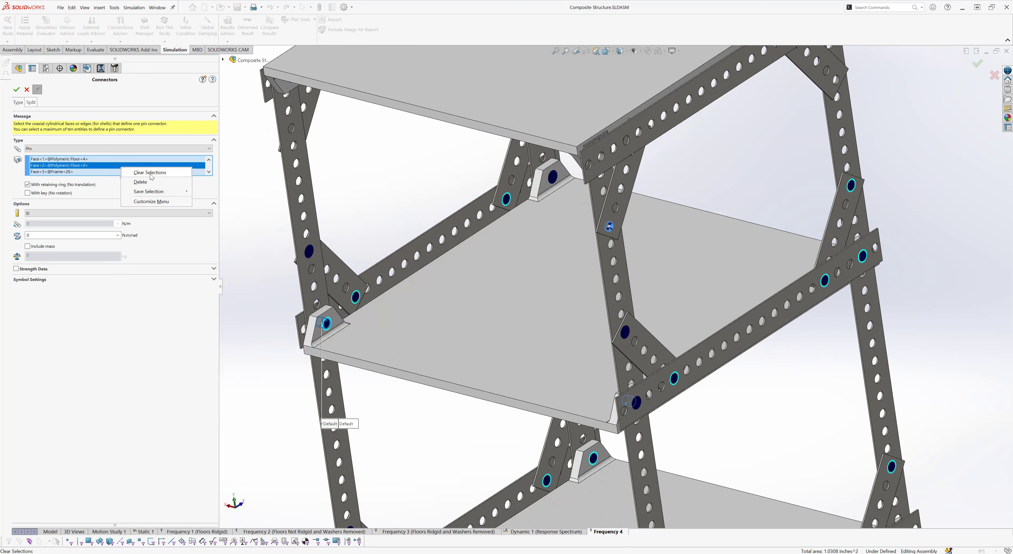
Step: Add a pin connector through the lowest hole of bracket Frame<26> and the coaxial hole of vertical member Frame<4>
scroll(573, 285, up, 5)
scroll(603, 265, down, 4)
middle_drag(582, 242, 553, 271)
scroll(586, 450, up, 6)
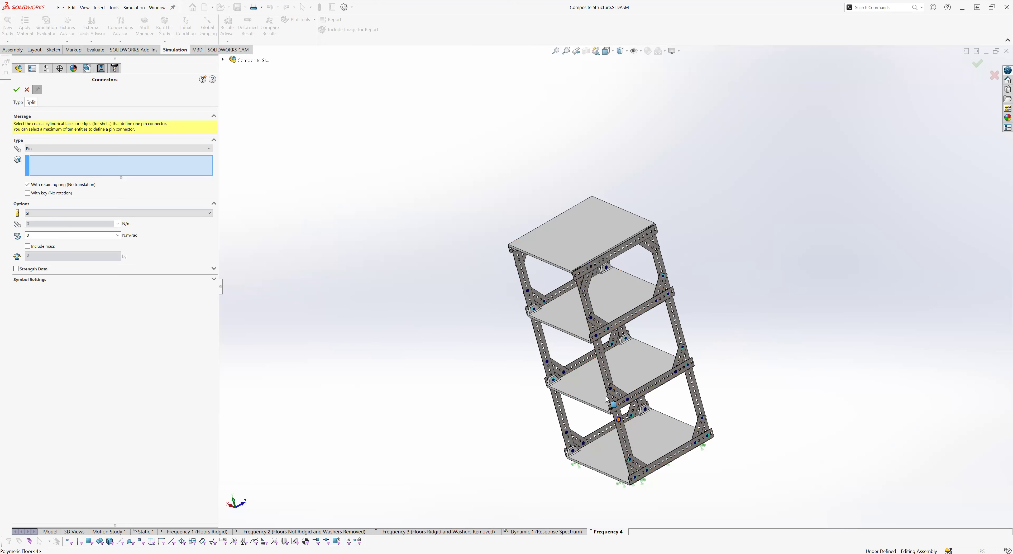
scroll(585, 294, down, 3)
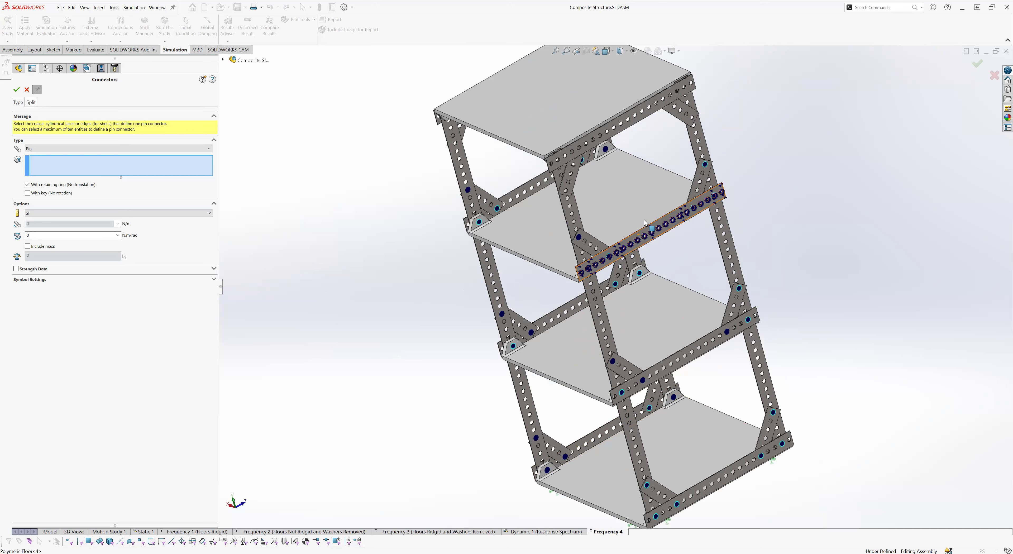
scroll(565, 205, down, 2)
scroll(565, 204, down, 3)
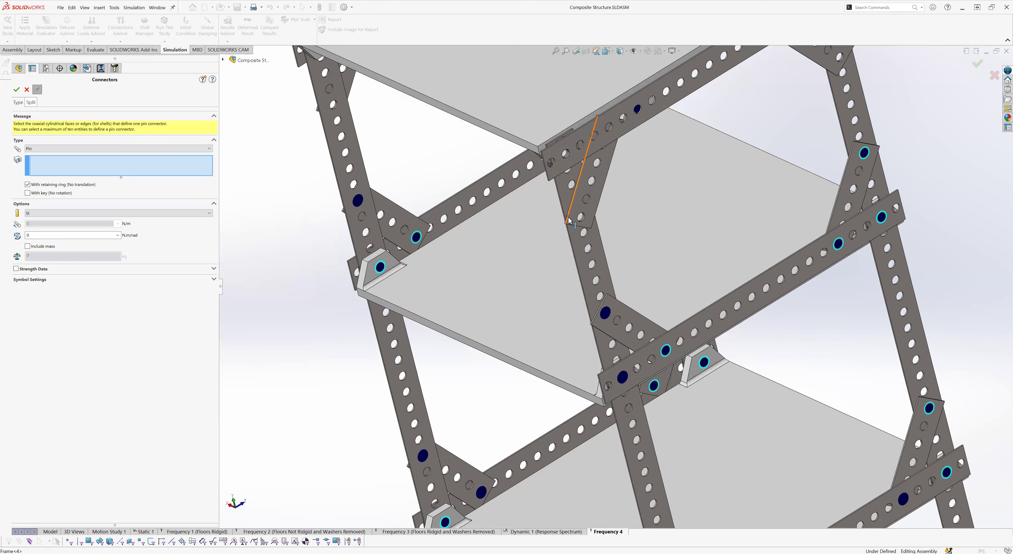
scroll(568, 221, down, 5)
scroll(602, 245, down, 3)
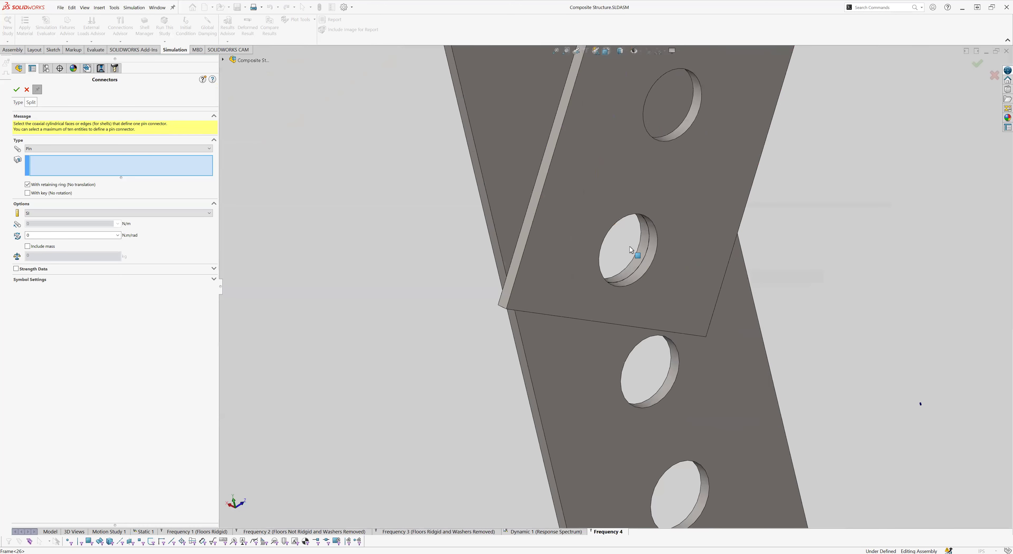
click(648, 265)
click(643, 253)
Step: Add a pin connector through the coaxial corner hole faces starting at Frame<8>, second hole from its near end
scroll(620, 200, up, 6)
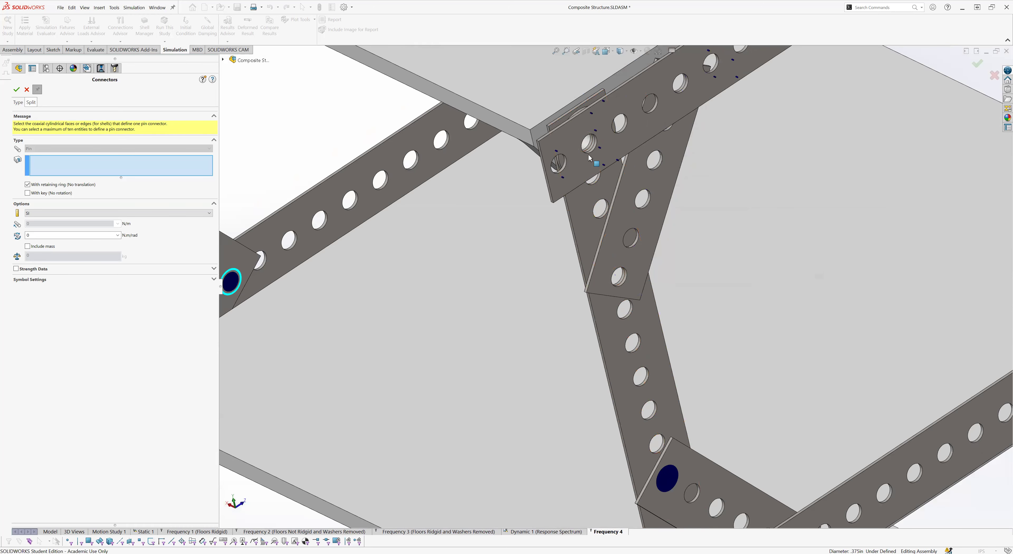
scroll(617, 197, down, 6)
click(620, 174)
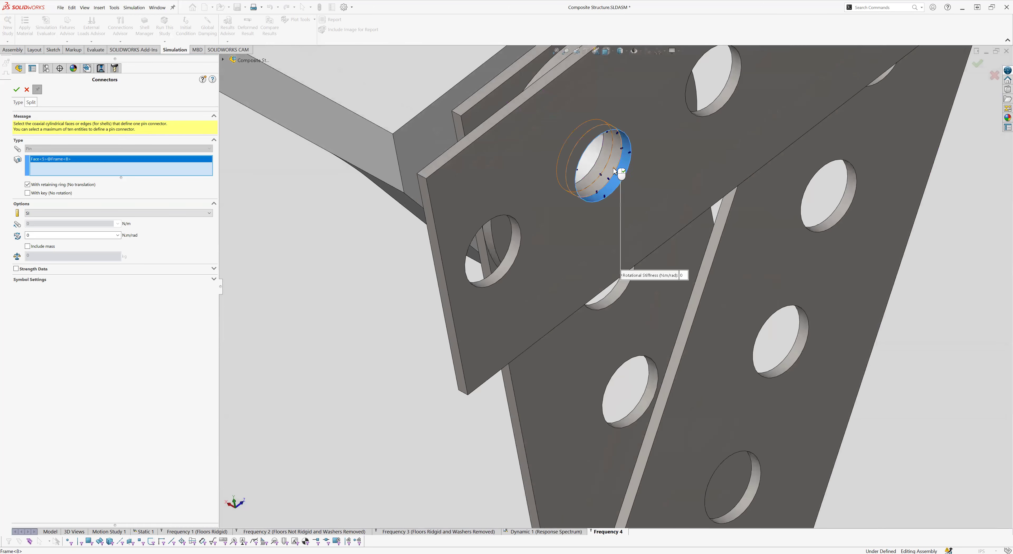
click(614, 168)
click(600, 158)
right_click(599, 160)
Step: Add a pin connector through Frame<8>'s fifth hole from its near end and the coaxial hole of the diagonal bracket
scroll(601, 170, up, 6)
scroll(705, 166, down, 6)
click(677, 188)
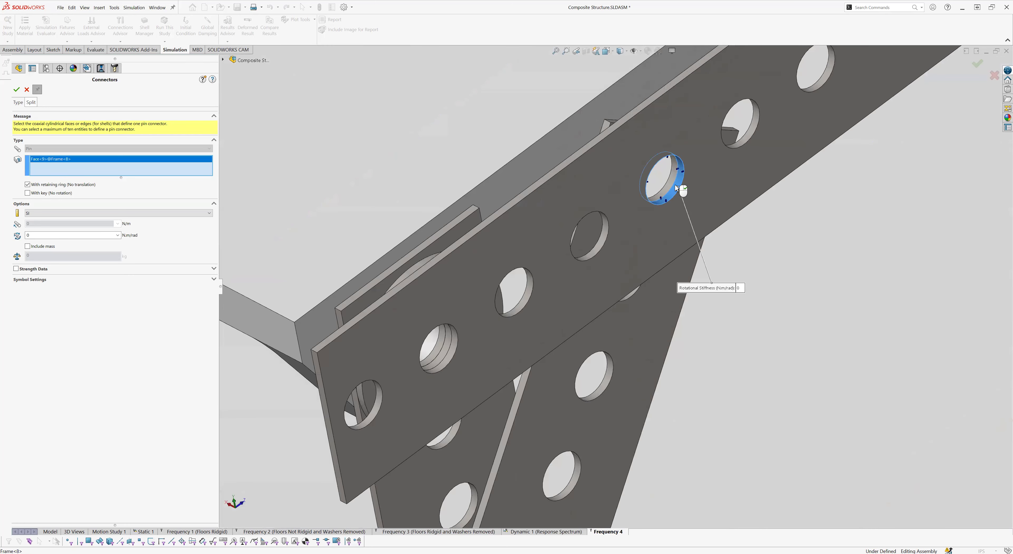
right_click(670, 180)
Step: Add a pin connector through Frame<8>'s fifth hole from its far end and the coaxial hole of the diagonal bracket
scroll(671, 182, up, 6)
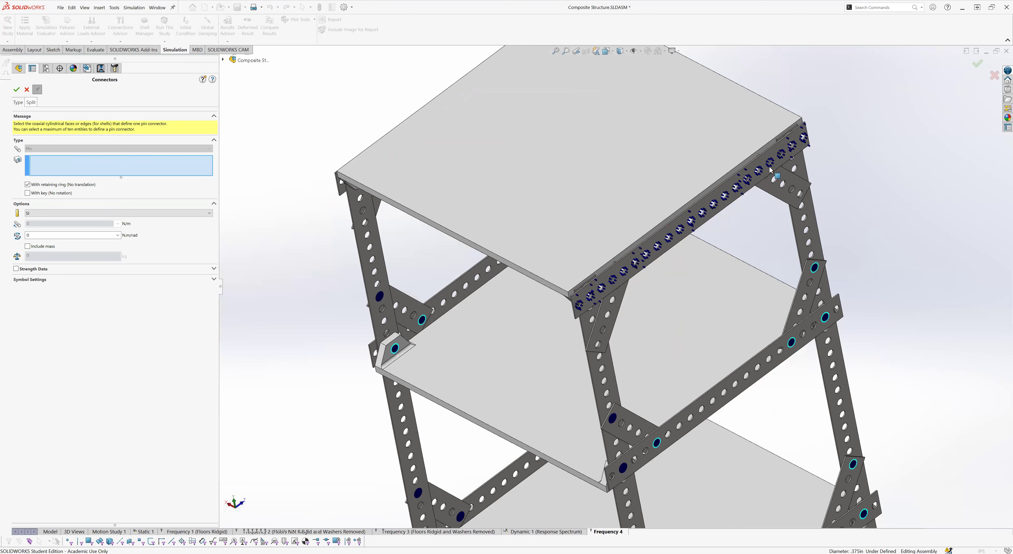
scroll(683, 178, down, 6)
scroll(685, 212, down, 3)
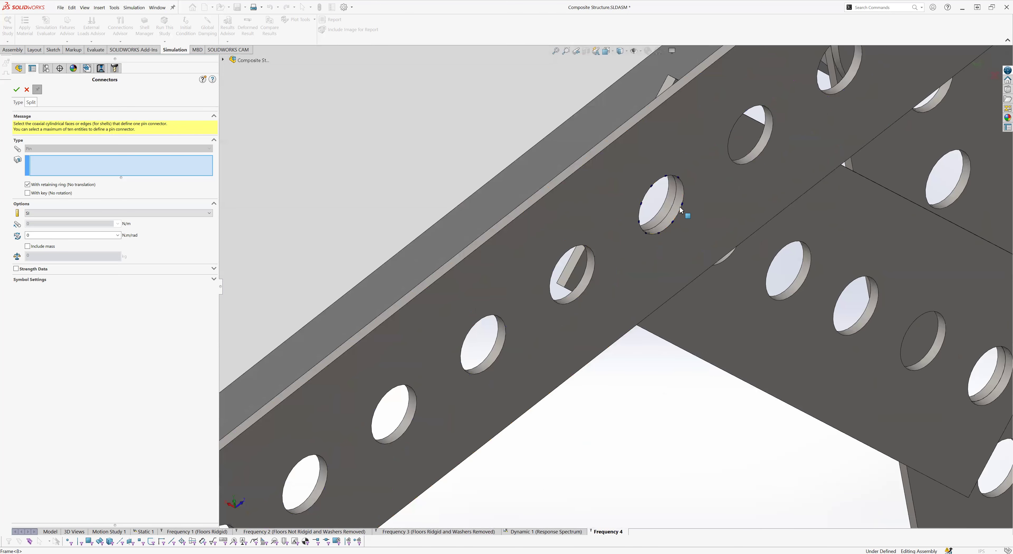
click(670, 200)
right_click(671, 200)
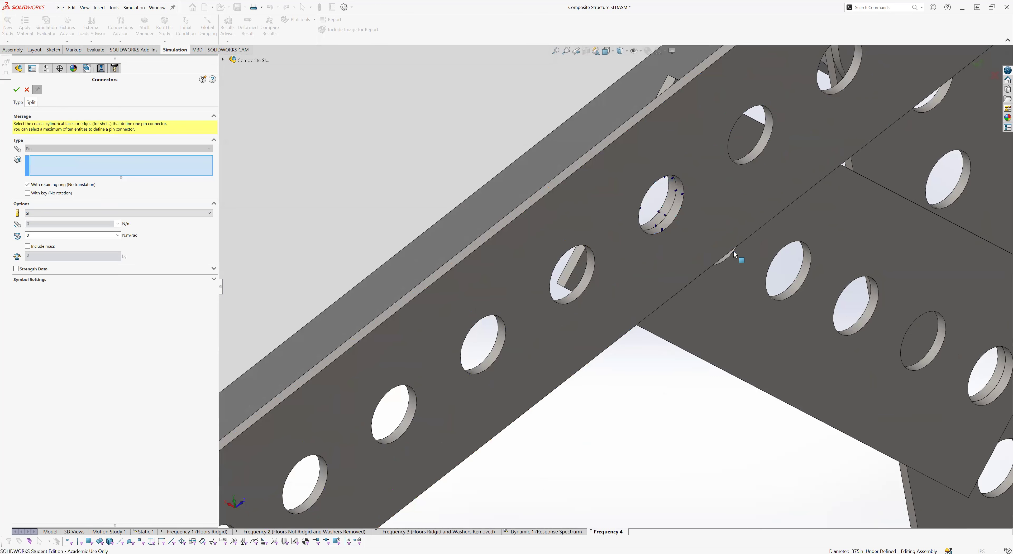
Step: Add a pin connector through the lowest hole of the diagonal bracket near Frame<8>'s far end and the coaxial vertical member hole
scroll(732, 287, up, 5)
scroll(731, 287, down, 5)
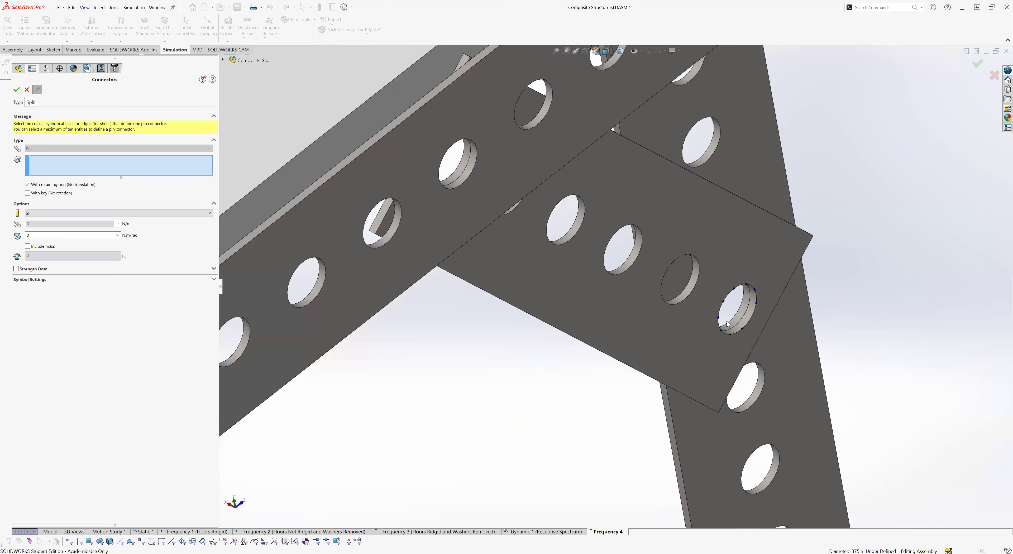
click(745, 317)
click(743, 313)
right_click(743, 313)
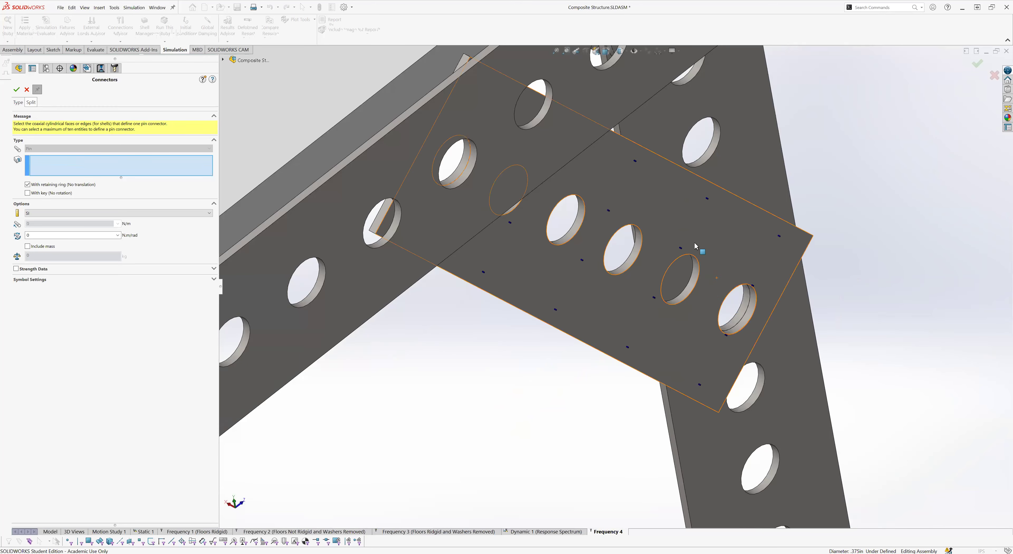
Step: Add a pin connector through the coaxial corner hole faces starting at Frame<8>, second hole from its far end
scroll(622, 216, up, 5)
scroll(640, 290, down, 6)
click(664, 267)
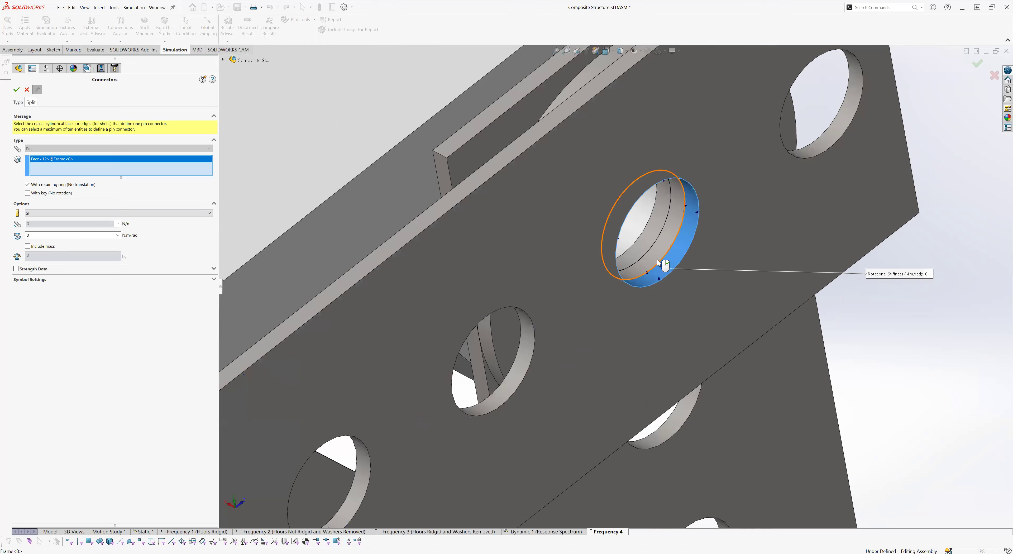
click(651, 258)
click(640, 247)
right_click(634, 245)
Step: Add a pin connector through the lowest hole of bracket Frame<21> and the coaxial hole of vertical member Frame<1>
scroll(634, 254, up, 8)
middle_drag(635, 254, 676, 233)
scroll(613, 285, up, 5)
mouse_move(612, 285)
middle_down()
mouse_move(622, 273)
mouse_move(561, 400)
mouse_move(644, 283)
mouse_move(625, 302)
mouse_move(613, 292)
middle_up()
scroll(621, 289, down, 8)
scroll(624, 303, down, 6)
click(608, 275)
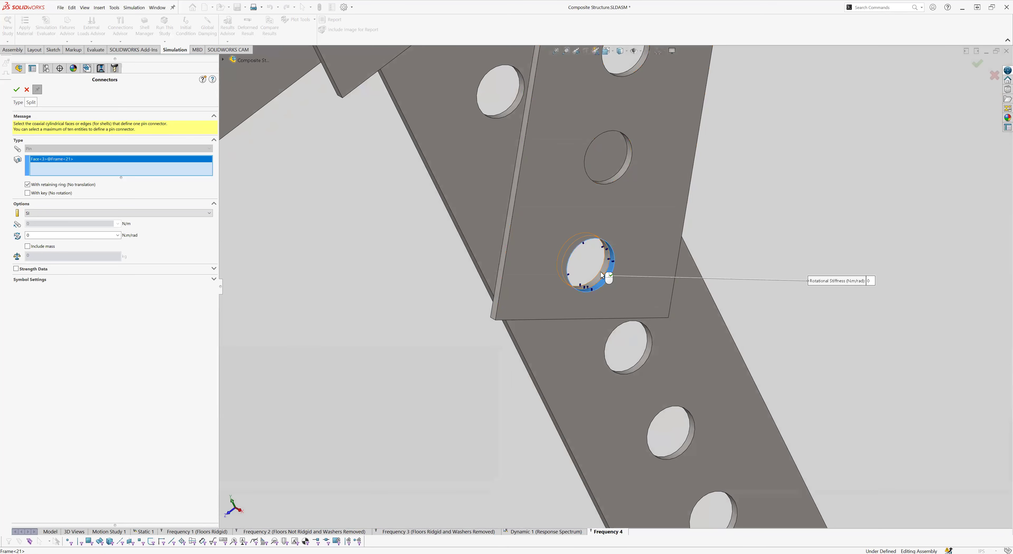
click(602, 272)
scroll(607, 278, up, 6)
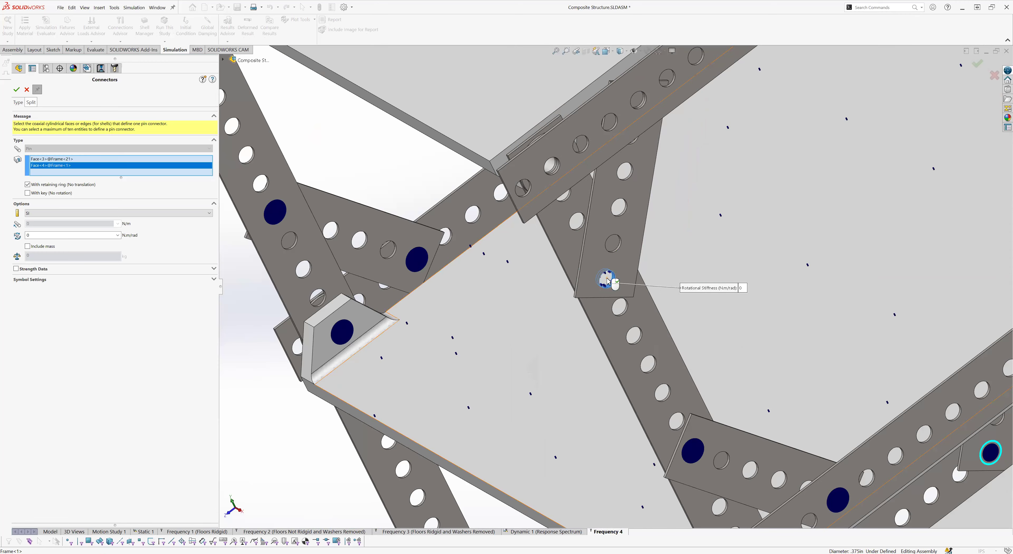
right_click(607, 280)
Step: Add a pin connector through Frame<7>'s second hole from its near end and the coaxial faces of Frame<23>, Frame<1> and Polymeric Floor<2>
scroll(607, 280, up, 5)
scroll(598, 236, down, 5)
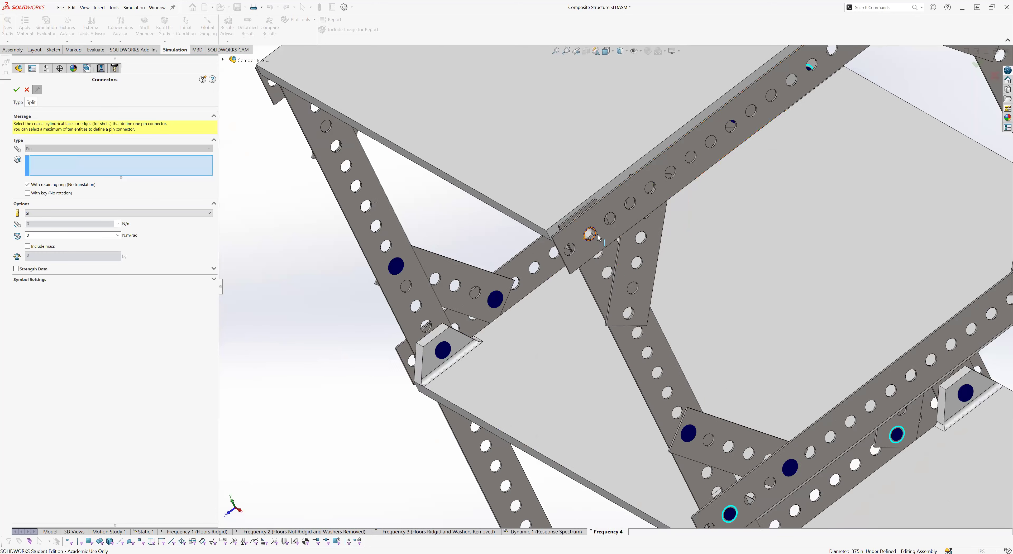
scroll(598, 236, down, 6)
click(617, 270)
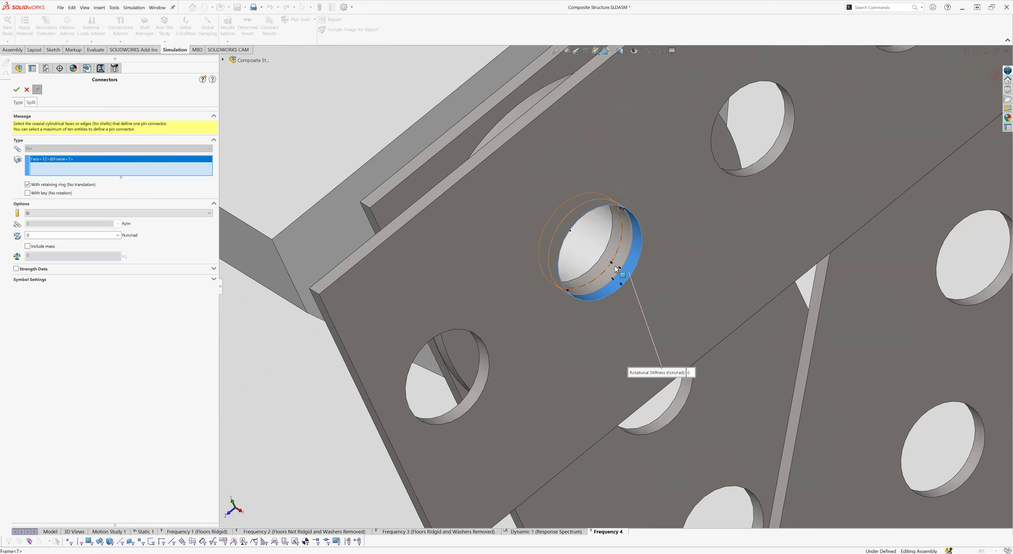
click(615, 267)
click(608, 255)
click(592, 237)
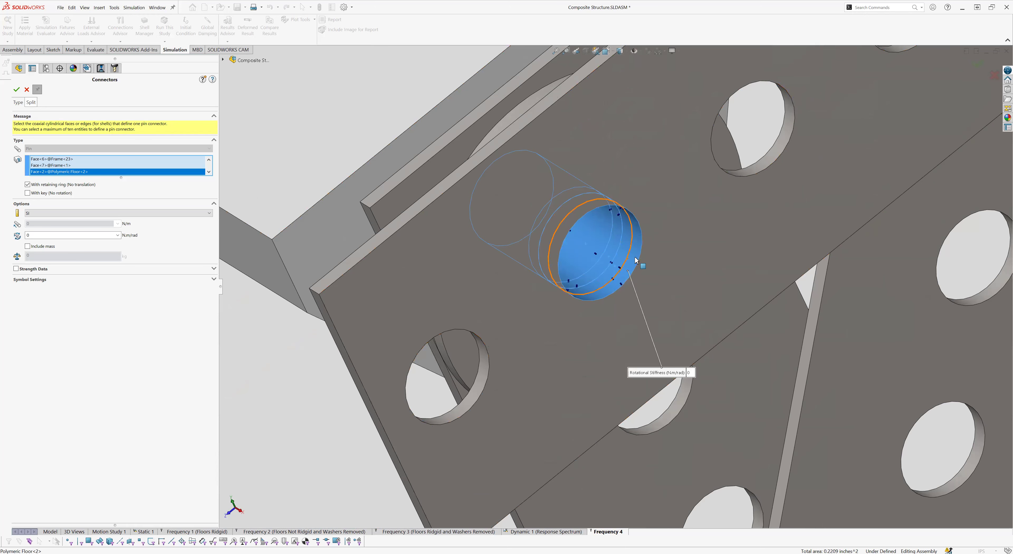
scroll(638, 268, down, 3)
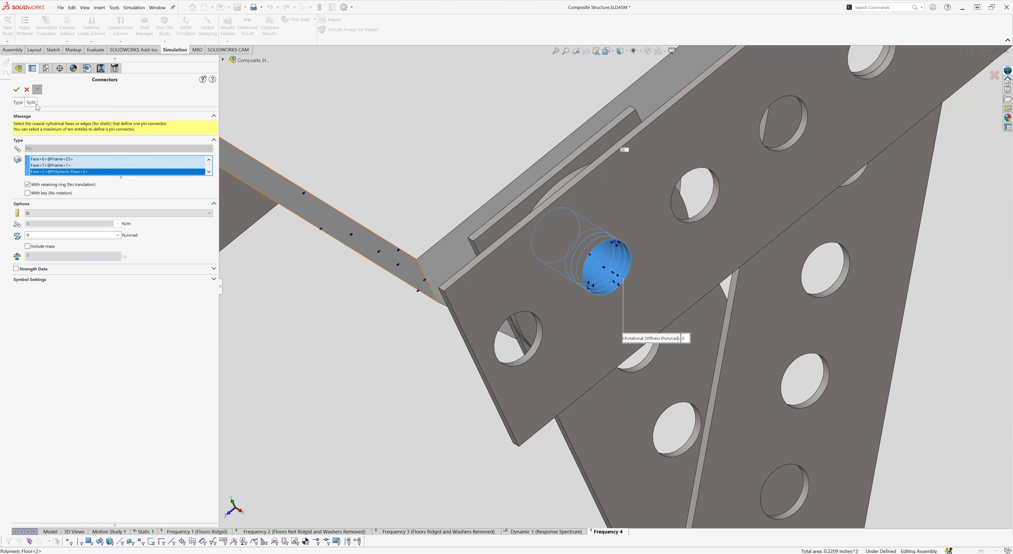
key(Delete)
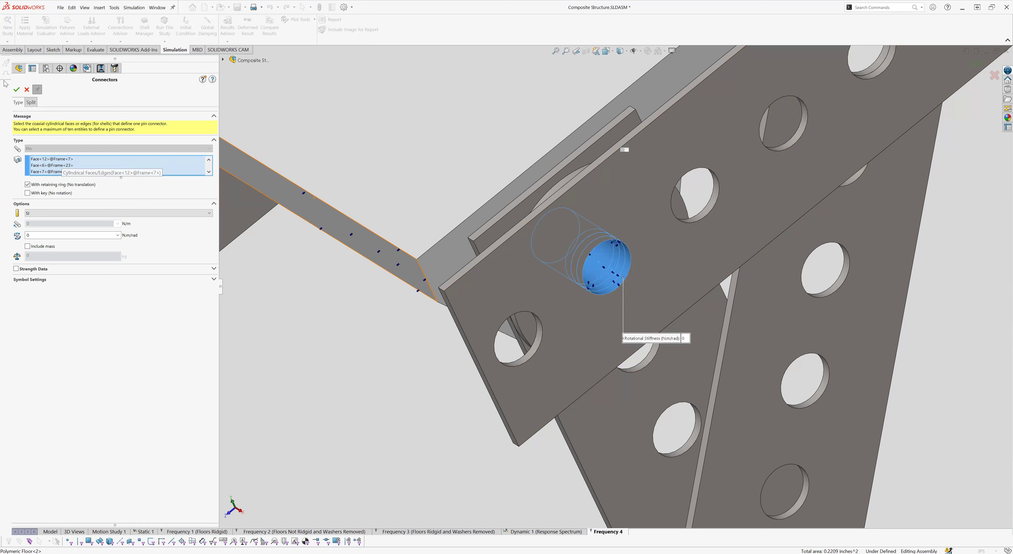
click(14, 89)
scroll(732, 250, up, 7)
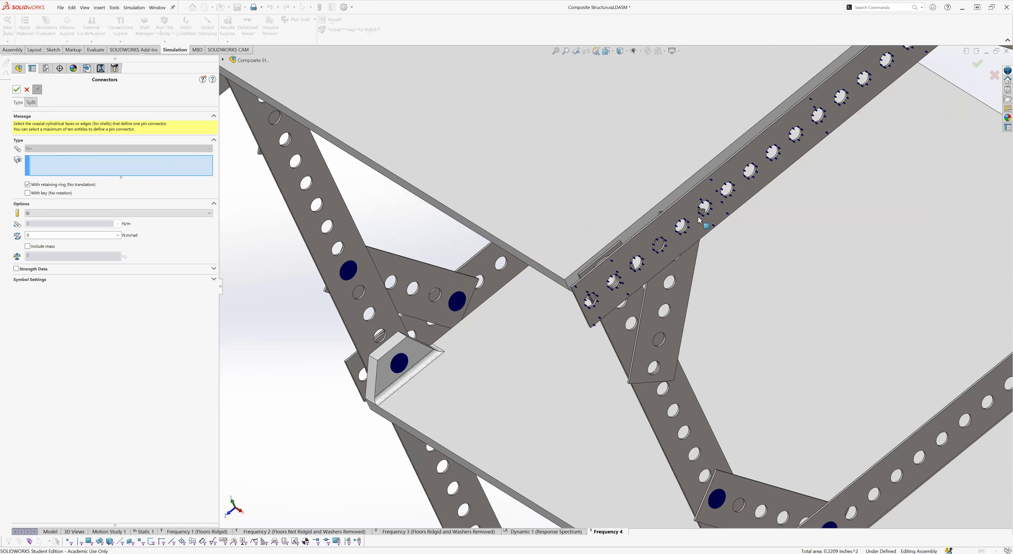
Step: Add a pin connector through Frame<7>'s fifth hole from its near end and the coaxial hole of bracket Frame<21>
scroll(684, 227, down, 9)
middle_drag(674, 257, 667, 255)
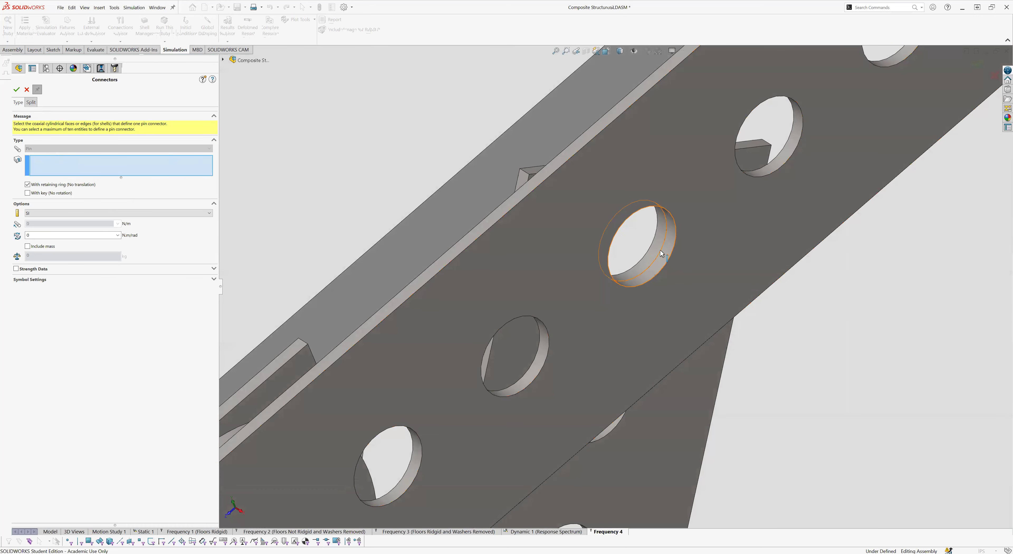
click(652, 249)
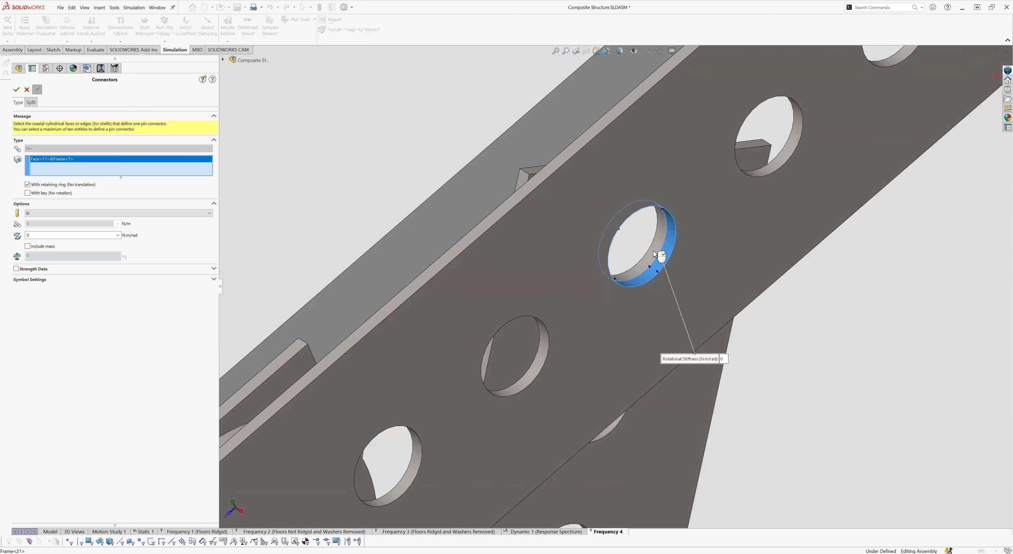
click(654, 252)
scroll(682, 274, up, 5)
Step: Add a pin connector through Frame<7>'s fifth hole from its far end and the coaxial hole of the diagonal bracket
scroll(683, 268, up, 8)
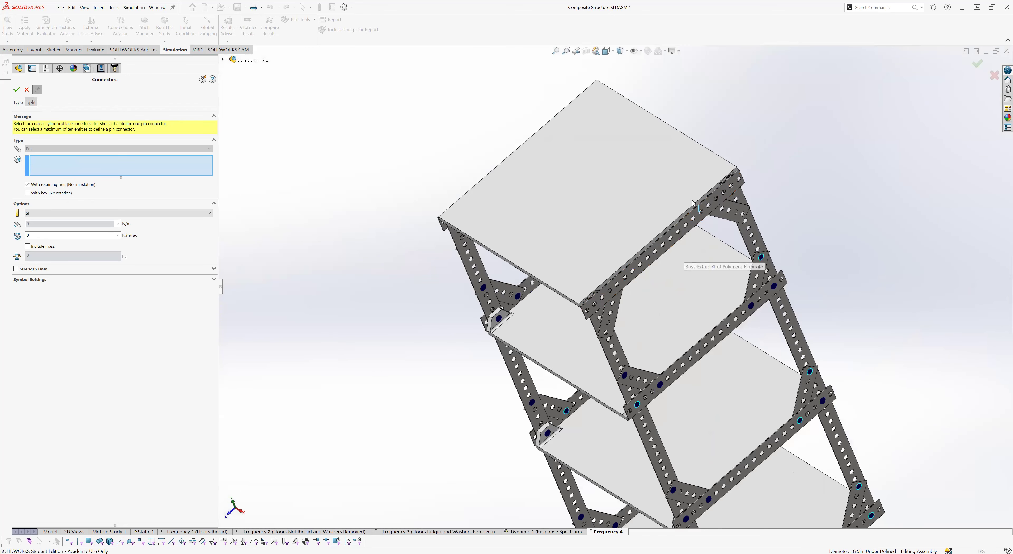
scroll(698, 221, down, 10)
scroll(688, 241, down, 5)
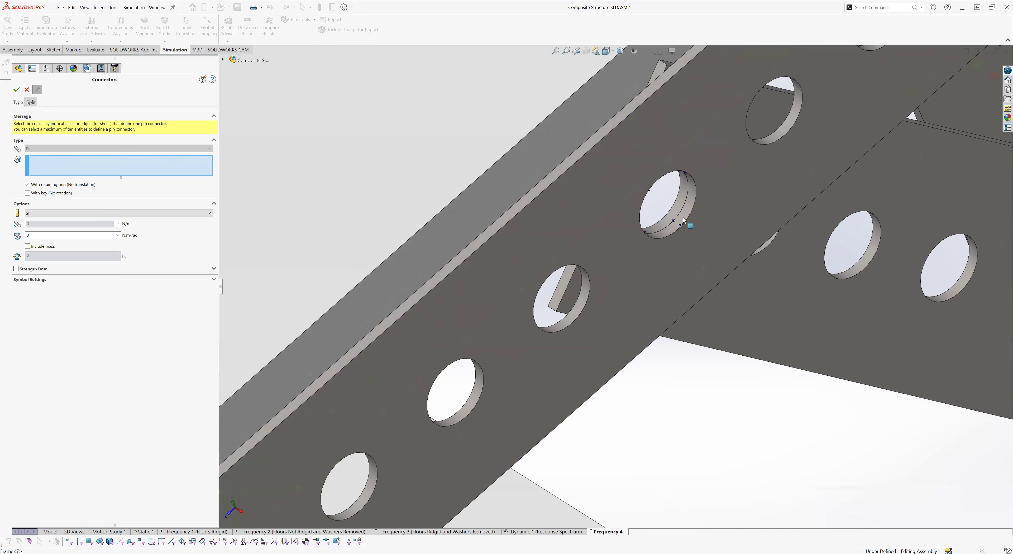
click(674, 212)
click(674, 212)
Step: Add a pin connector through the lowest hole of bracket Frame<27> and the coaxial hole of vertical member Frame<3>
scroll(718, 241, up, 6)
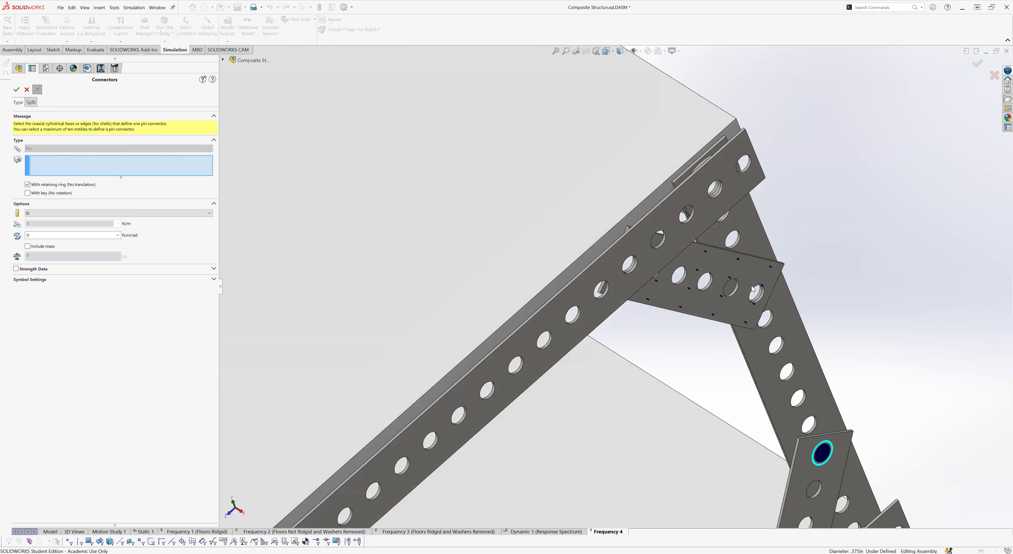
scroll(750, 312, down, 6)
click(750, 312)
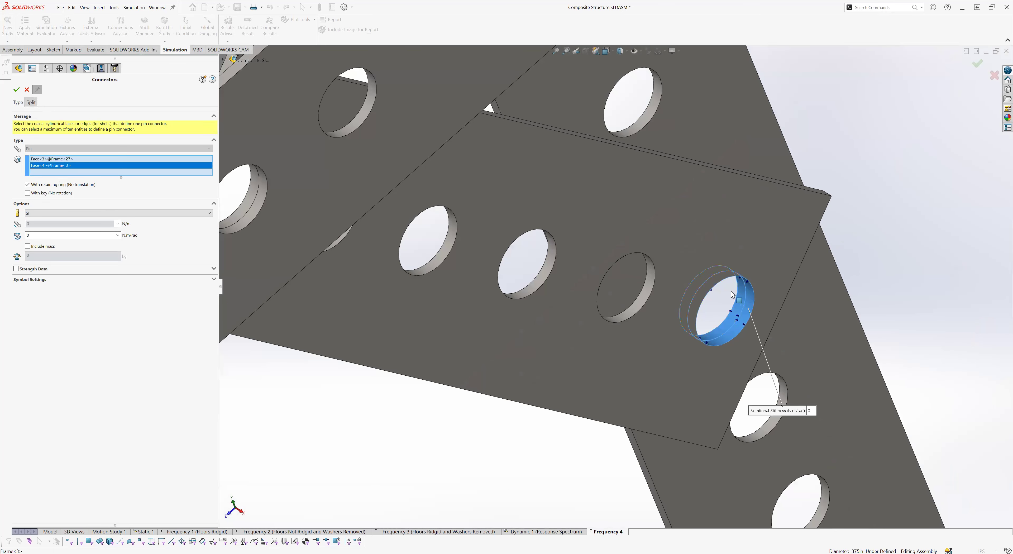
click(749, 311)
Step: Add a pin connector through Frame<7>'s second hole from its far end and the coaxial corner faces, including Frame<28> and Polymeric Floor<2>
scroll(708, 276, up, 5)
scroll(612, 150, down, 6)
click(590, 166)
click(577, 161)
click(560, 159)
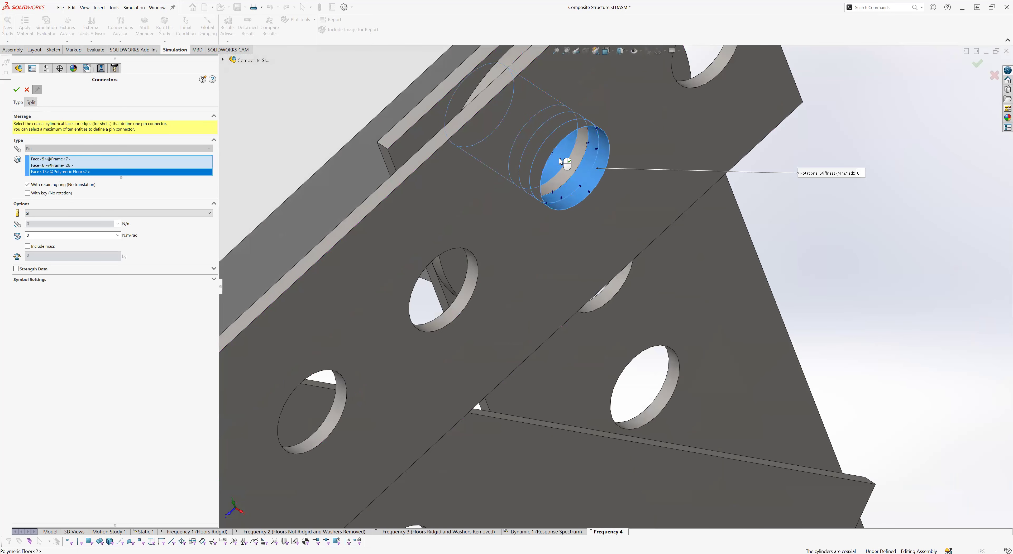
click(579, 161)
right_click(579, 161)
scroll(529, 273, up, 13)
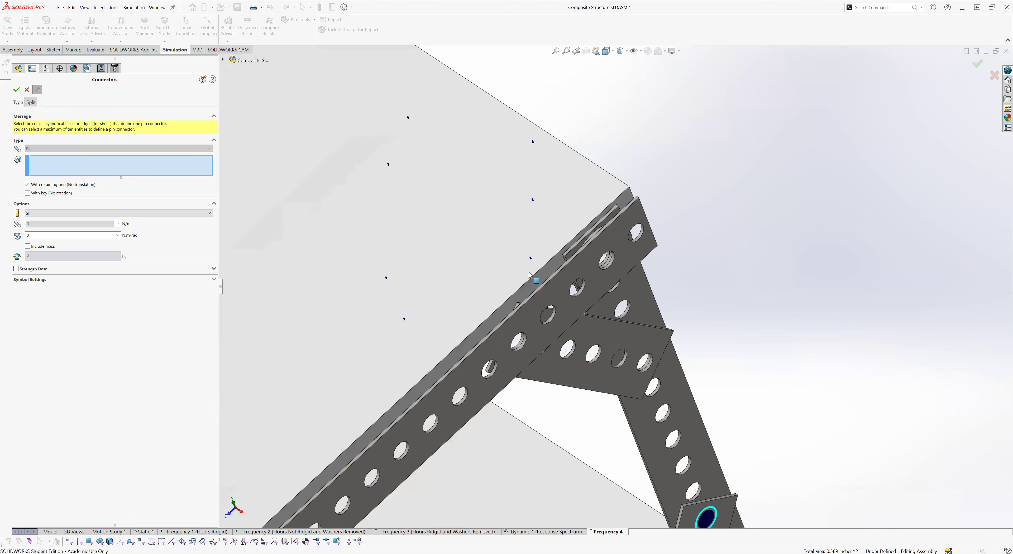
Step: End the pin connector definition and save the assembly
scroll(428, 288, up, 5)
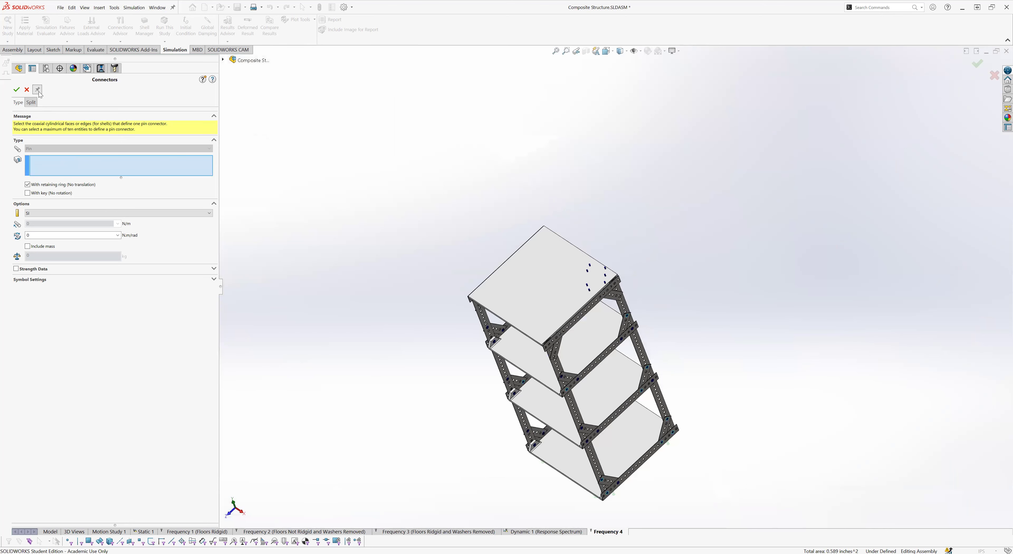
click(26, 91)
middle_drag(536, 410, 543, 294)
key(ctrl+s)
Step: Collapse Pin Group-4 in the study tree and show the whole structure from an angled view
scroll(616, 487, down, 5)
middle_drag(617, 487, 600, 380)
scroll(489, 298, up, 1)
middle_drag(489, 299, 450, 241)
scroll(450, 241, up, 4)
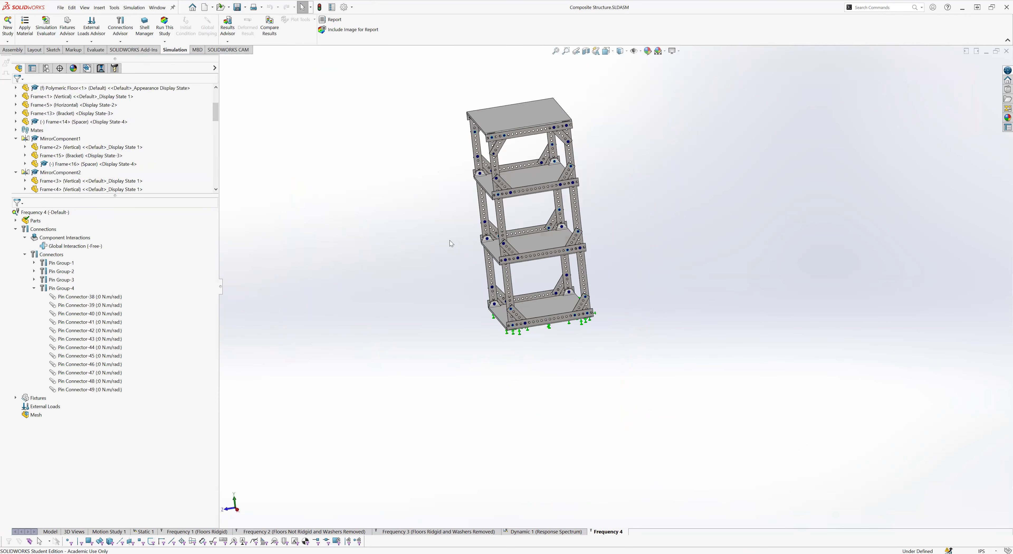
middle_drag(511, 214, 547, 217)
click(34, 288)
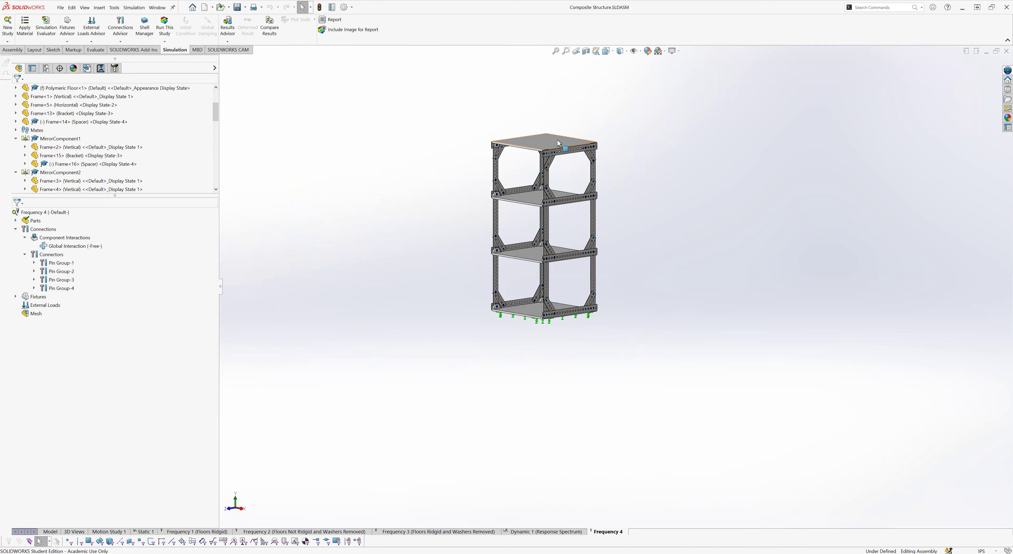
scroll(538, 139, down, 5)
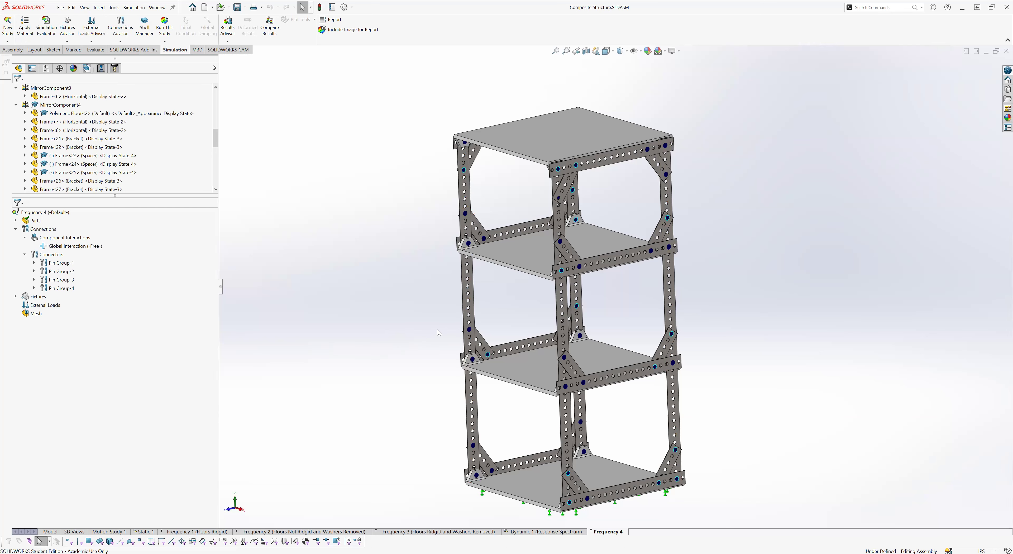
scroll(437, 329, up, 2)
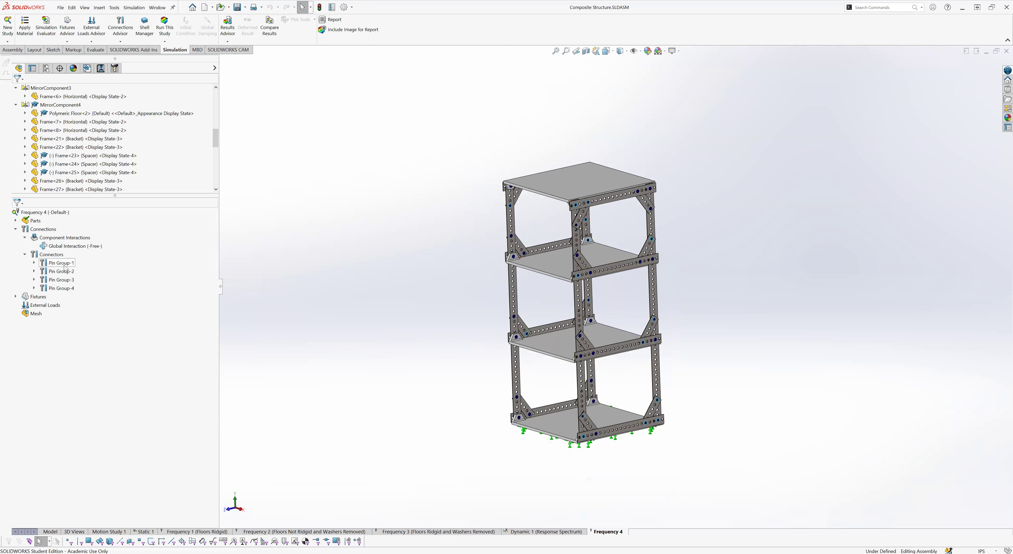
right_click(57, 261)
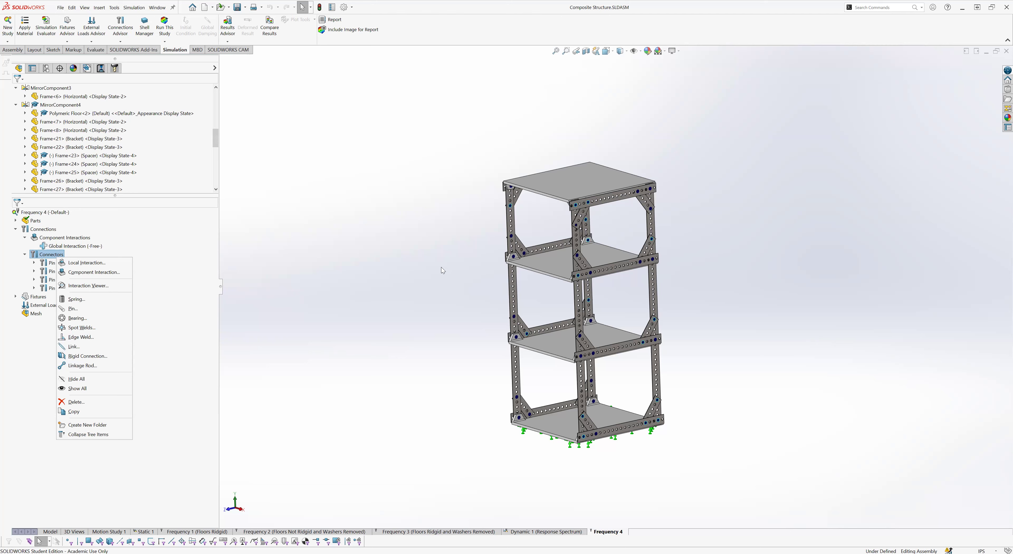
click(436, 273)
Step: Examine the fixed bottom floor and the pinned joints of its horizontal member Frame<5>, then the whole structure
middle_drag(437, 273, 452, 289)
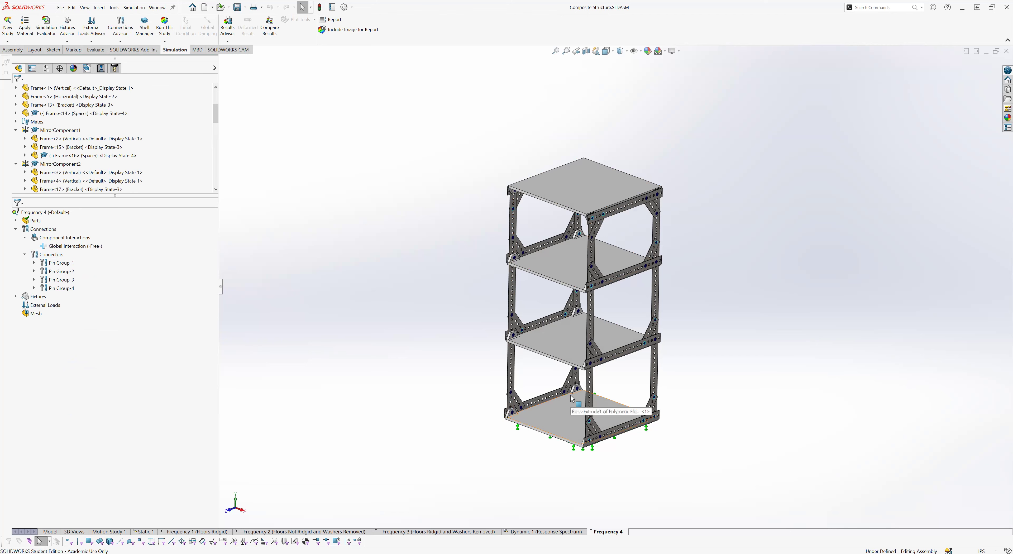
scroll(570, 400, down, 2)
scroll(582, 397, down, 2)
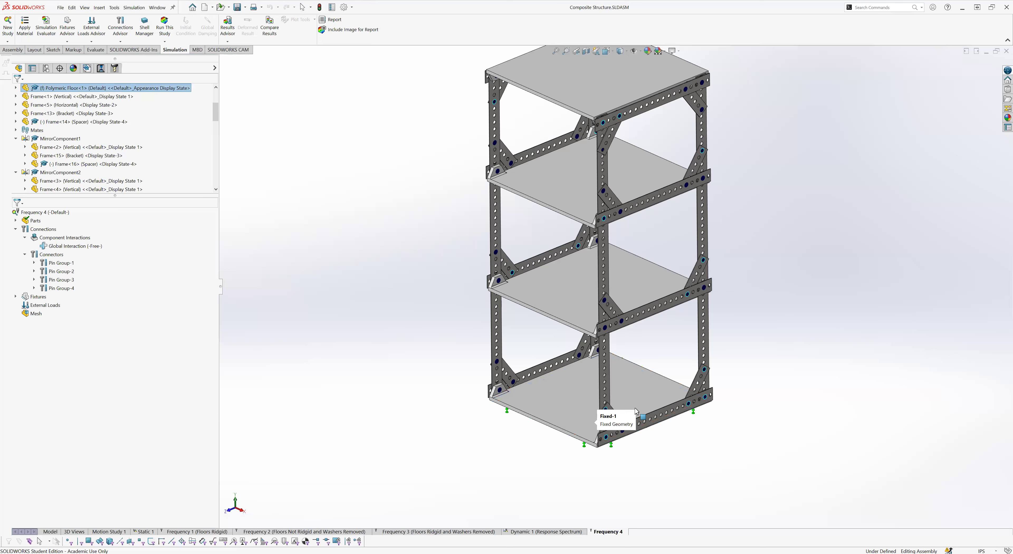
scroll(598, 416, down, 5)
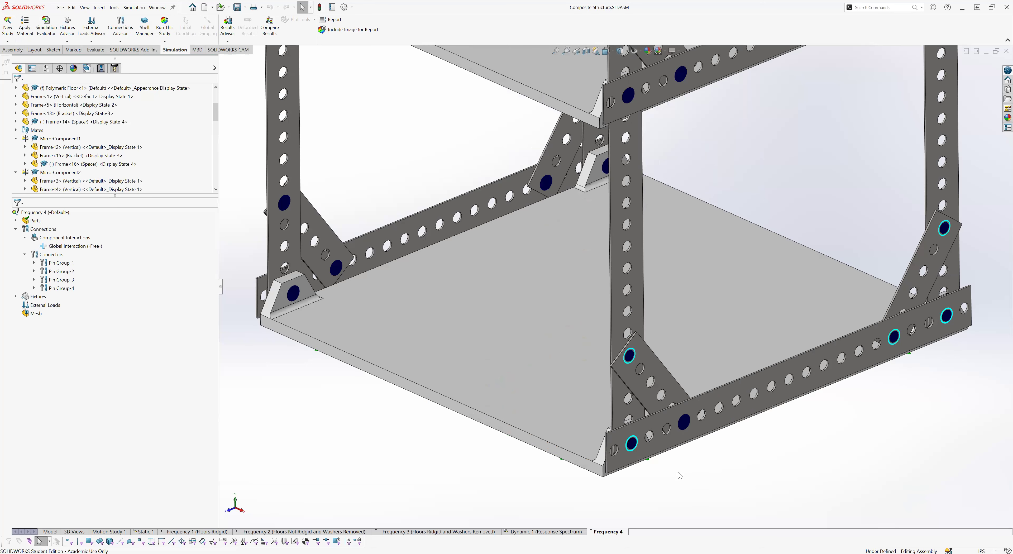
scroll(660, 429, down, 4)
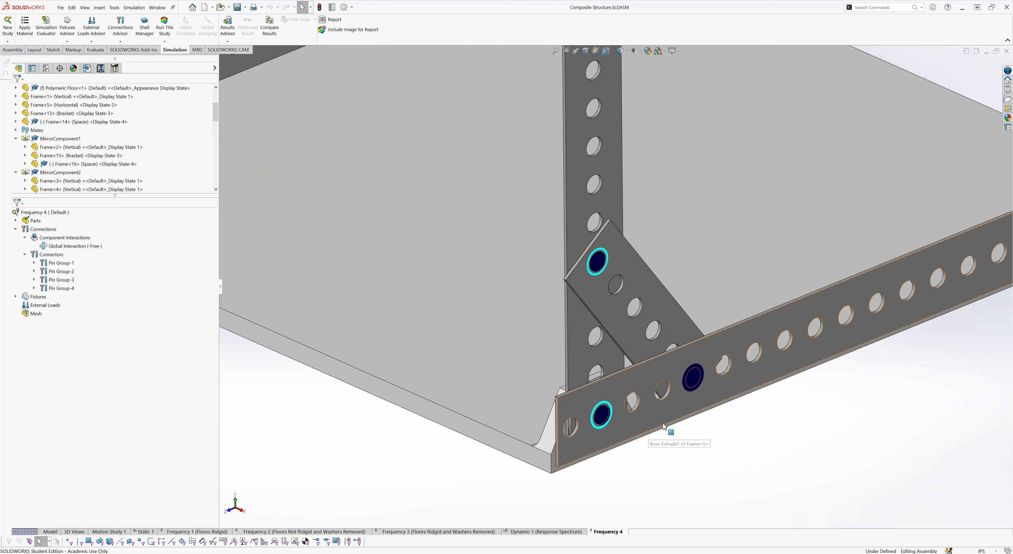
scroll(654, 418, up, 2)
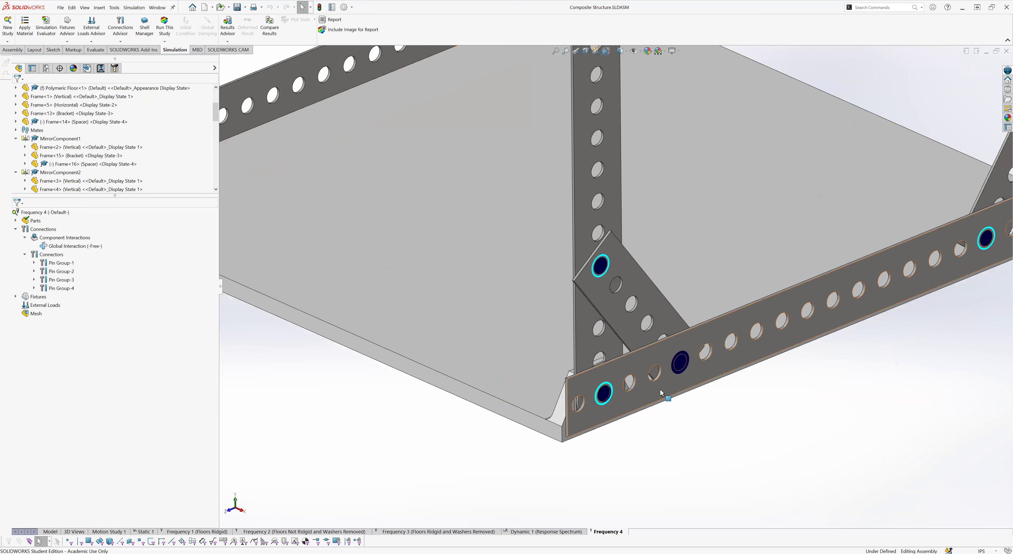
click(670, 350)
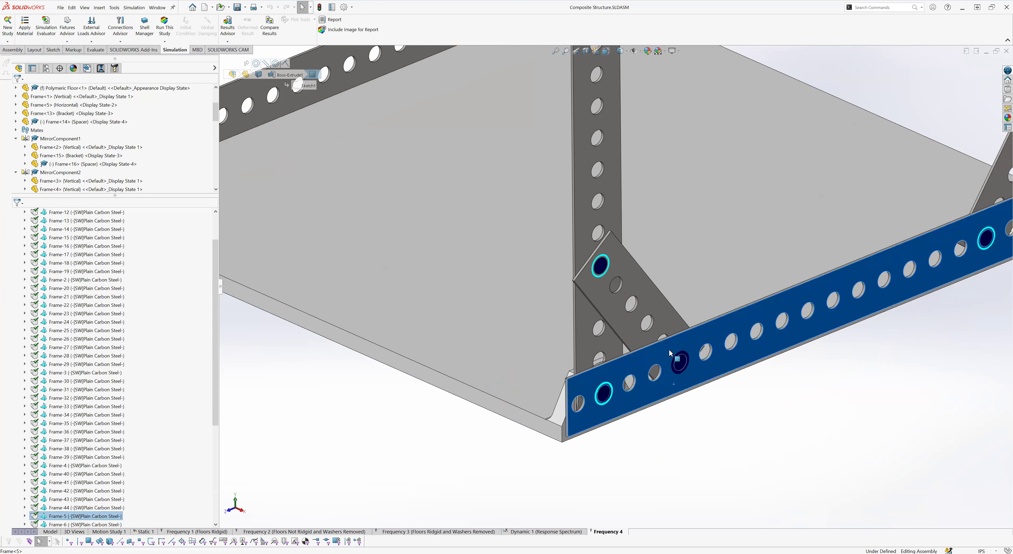
middle_drag(642, 447, 647, 398)
scroll(608, 263, up, 5)
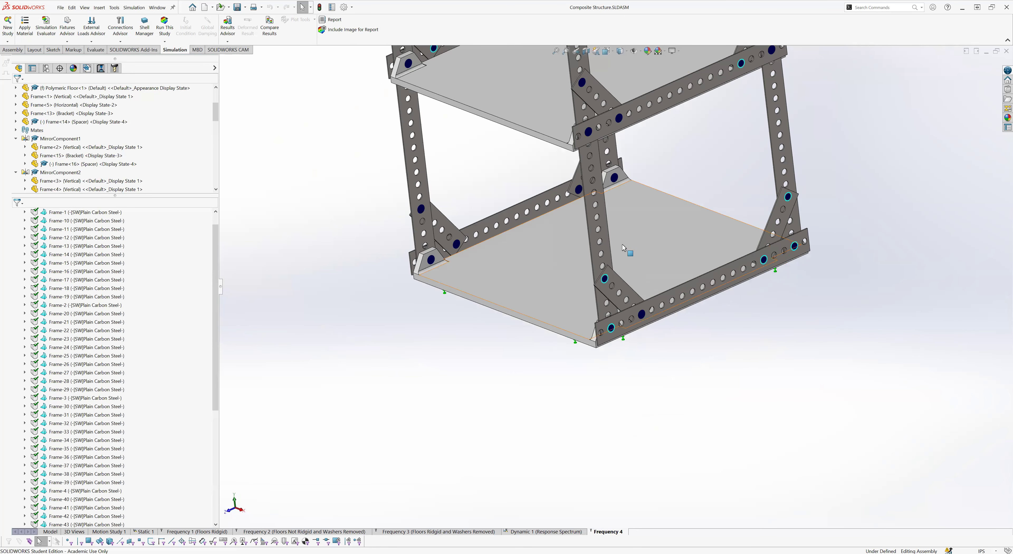
scroll(622, 244, up, 3)
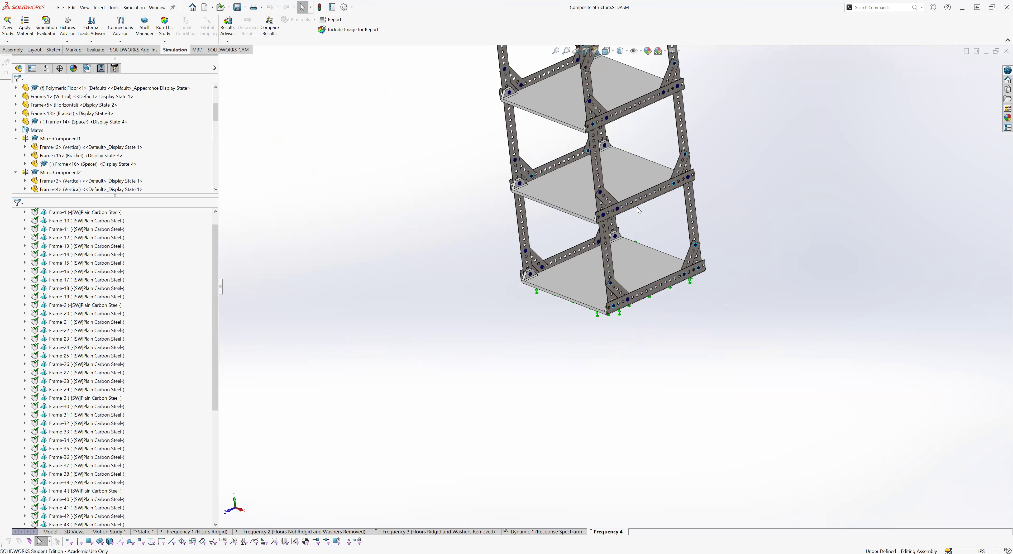
scroll(597, 118, up, 3)
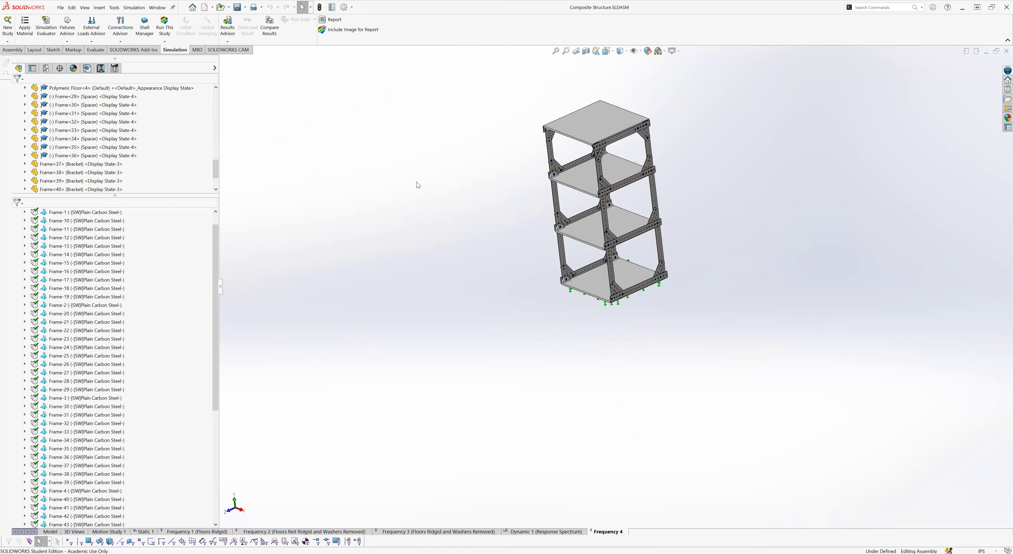
scroll(98, 275, up, 1)
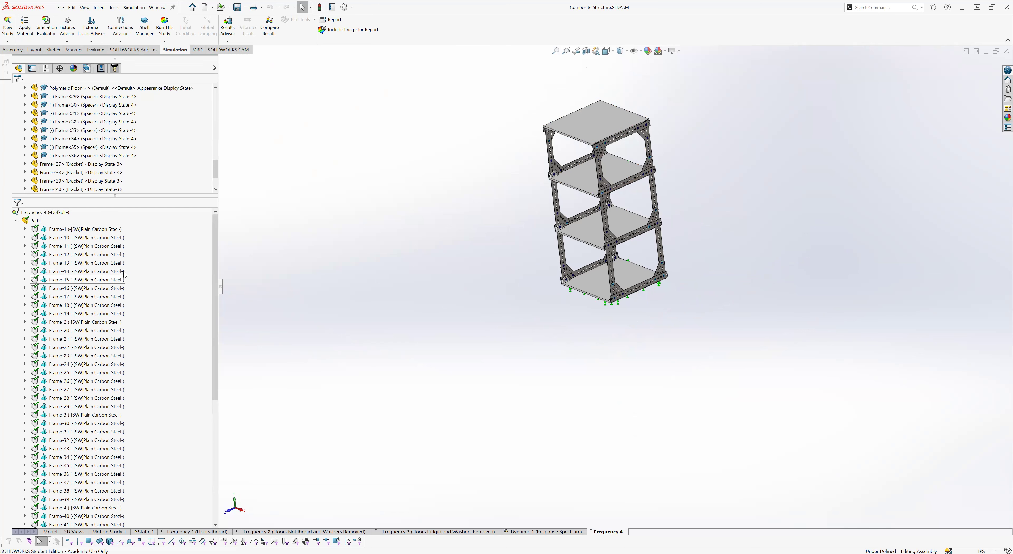
Step: Start a Roller/Slider fixture in the Frequency 4 study on the outer faces of the lowest horizontal member Frame<5> and its corner bracket Frame<13>
click(15, 221)
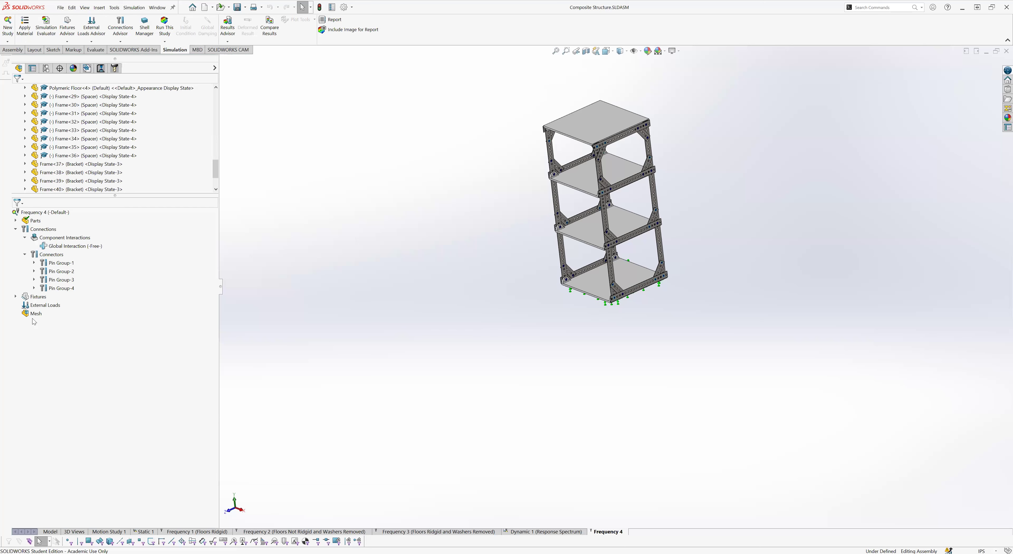
click(15, 297)
right_click(34, 298)
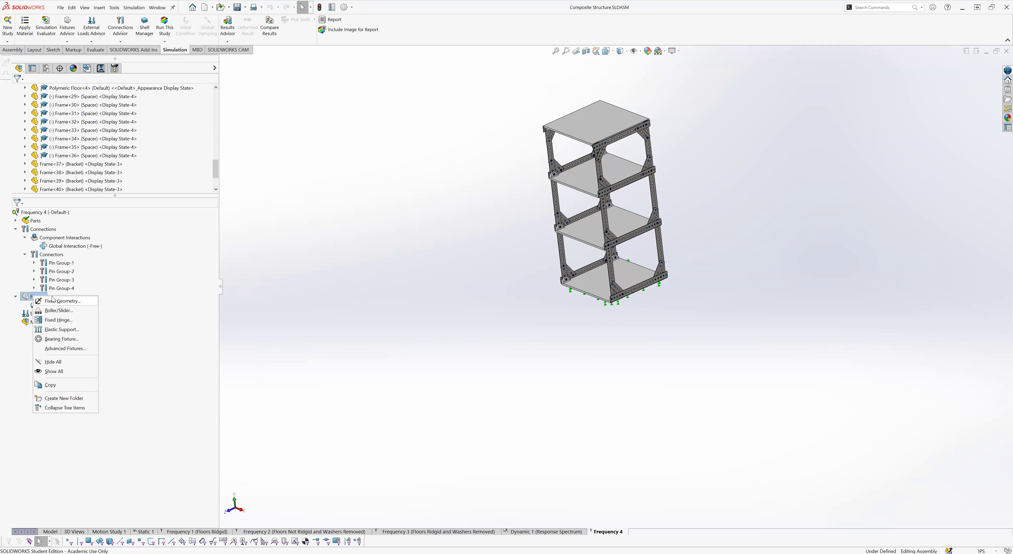
click(58, 310)
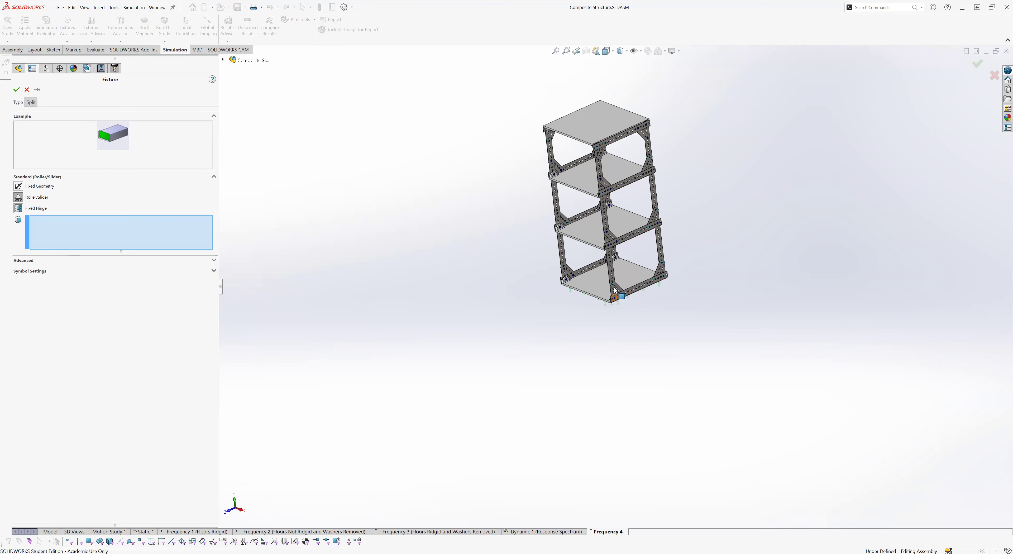
scroll(619, 300, down, 10)
scroll(629, 329, down, 5)
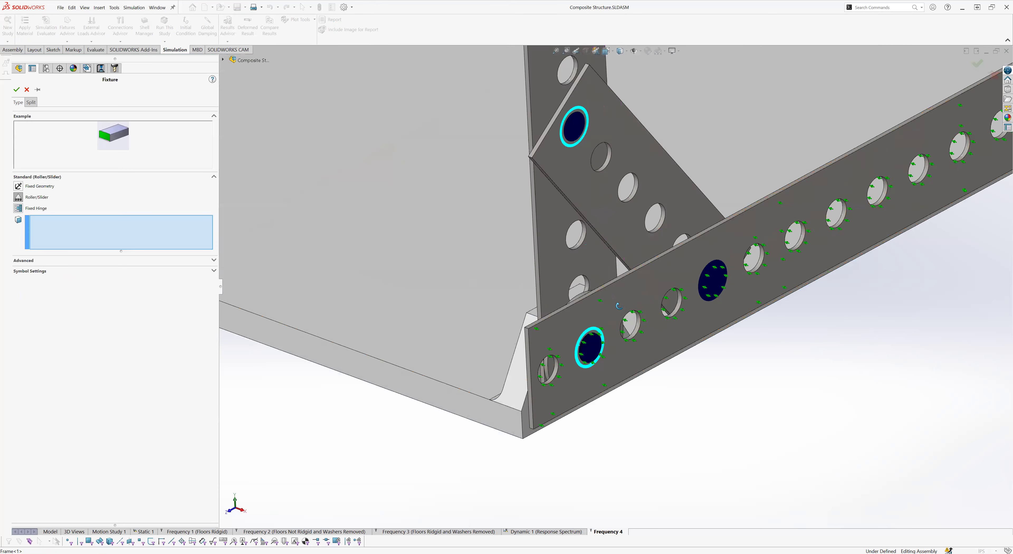
click(643, 264)
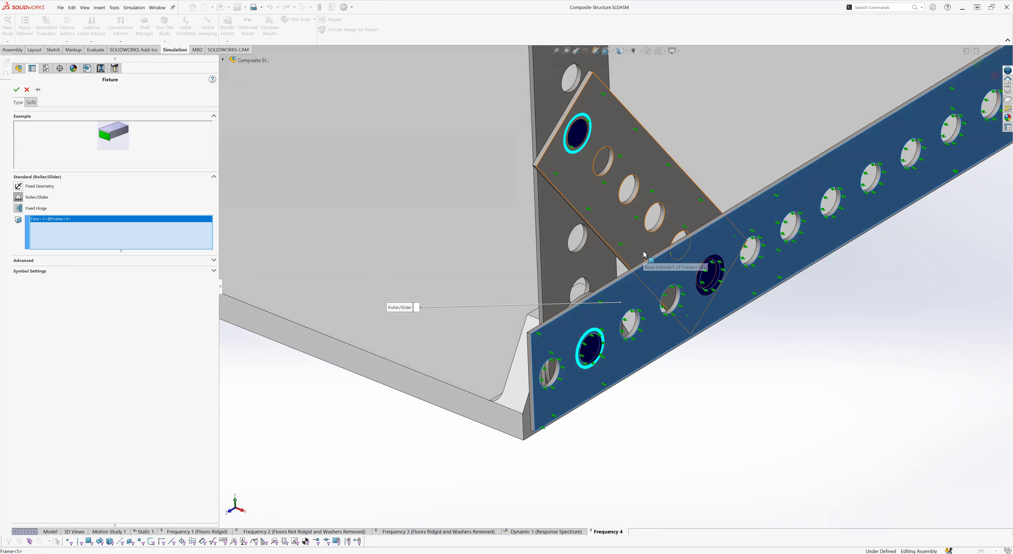
click(645, 254)
Step: Add the faces of the far corner bracket Frame<17> and the two adjoining uprights Frame<3> and Frame<1> to the Roller/Slider fixture
scroll(649, 254, up, 6)
scroll(734, 235, down, 3)
scroll(734, 236, up, 5)
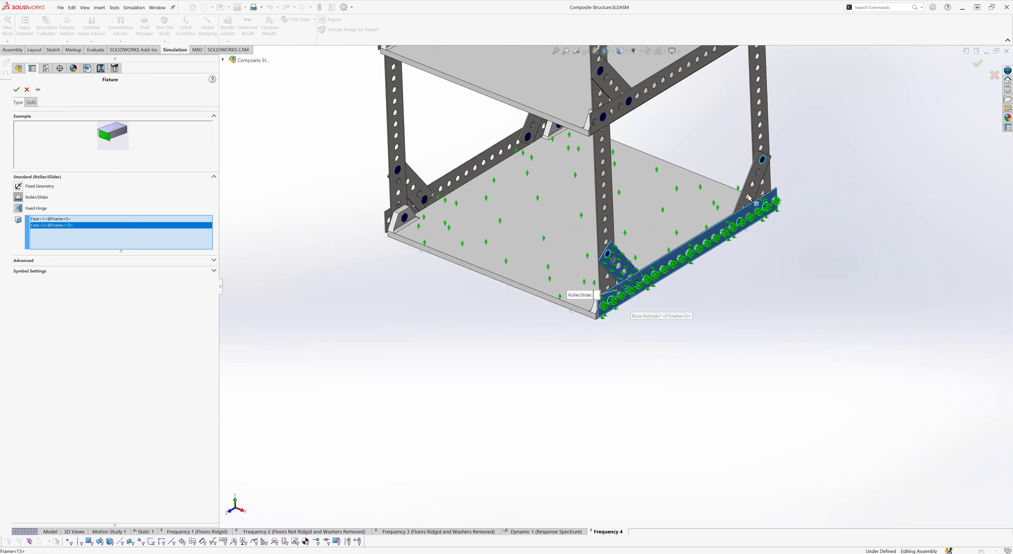
click(759, 194)
click(762, 179)
click(614, 228)
Step: Examine the lower corner from several angles, checking the roller/slider faces against the bottom floor, pinned bracket and horizontal member
middle_drag(614, 229, 583, 322)
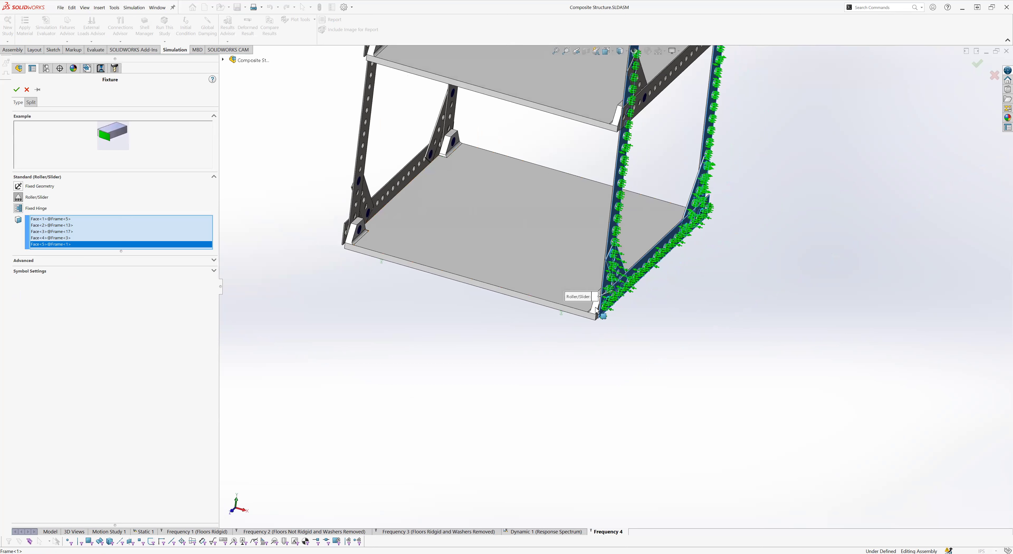
middle_drag(678, 218, 694, 268)
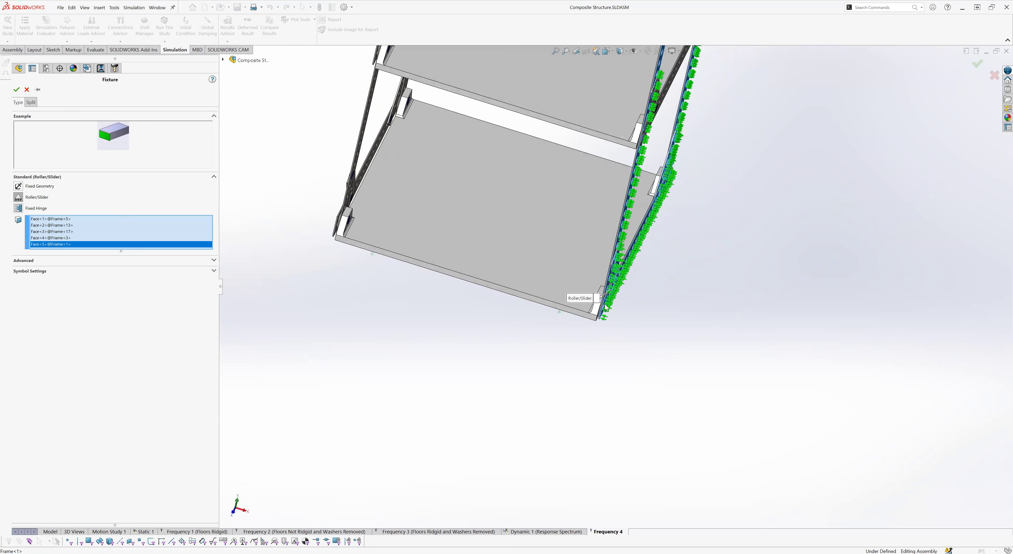
scroll(603, 314, down, 3)
middle_drag(603, 313, 600, 283)
scroll(628, 248, up, 4)
middle_drag(628, 248, 592, 250)
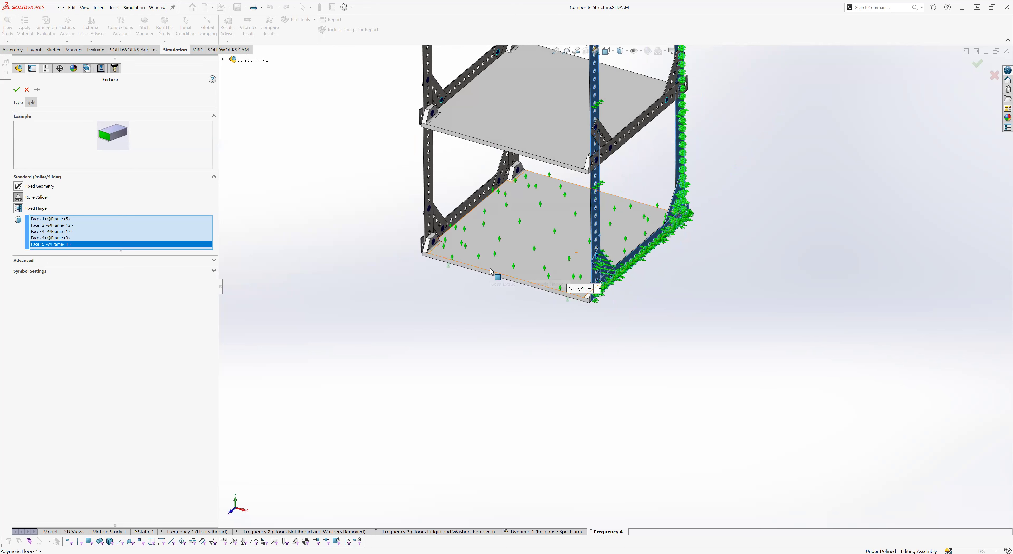
scroll(585, 202, up, 3)
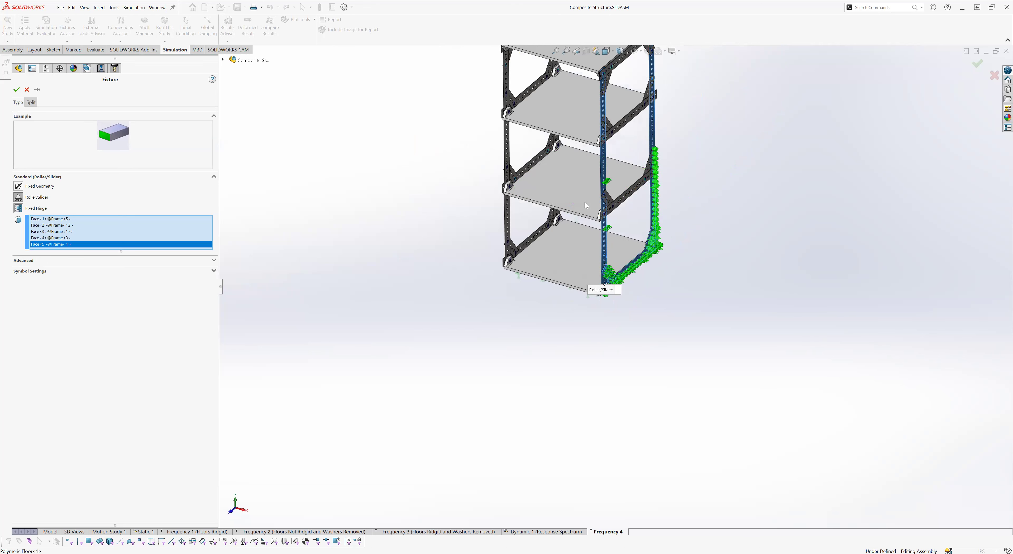
middle_drag(621, 236, 609, 241)
scroll(611, 287, down, 5)
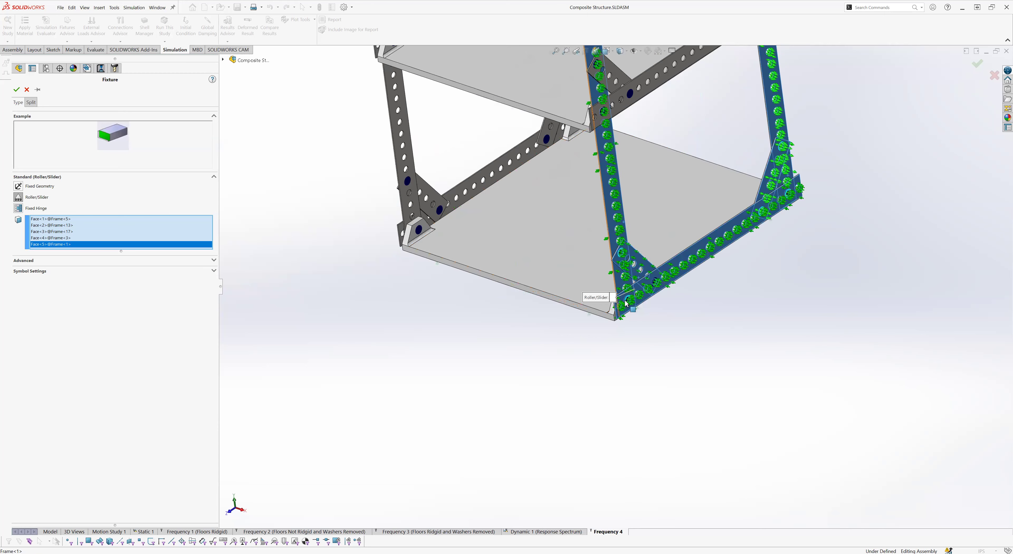
scroll(627, 303, down, 3)
scroll(596, 282, down, 4)
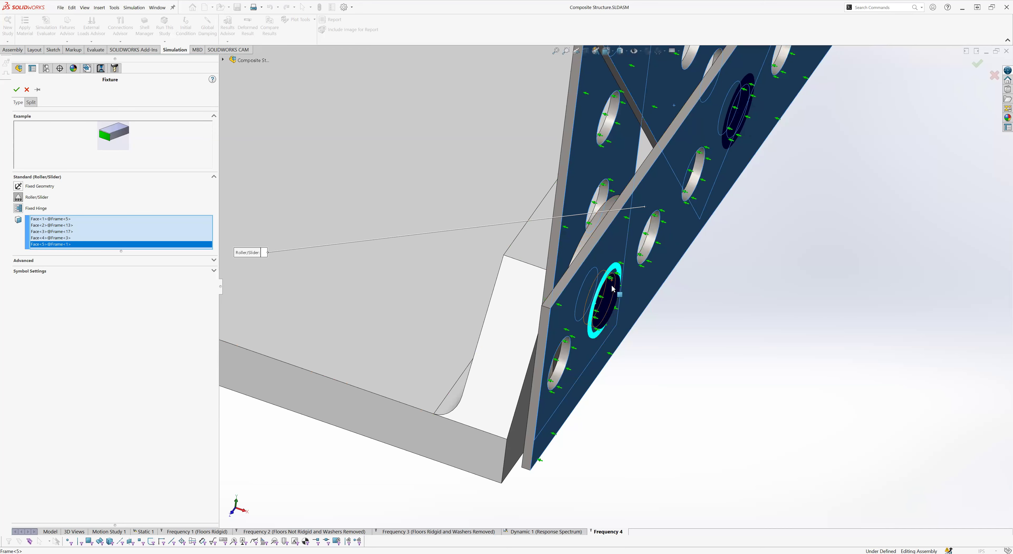
scroll(625, 272, up, 4)
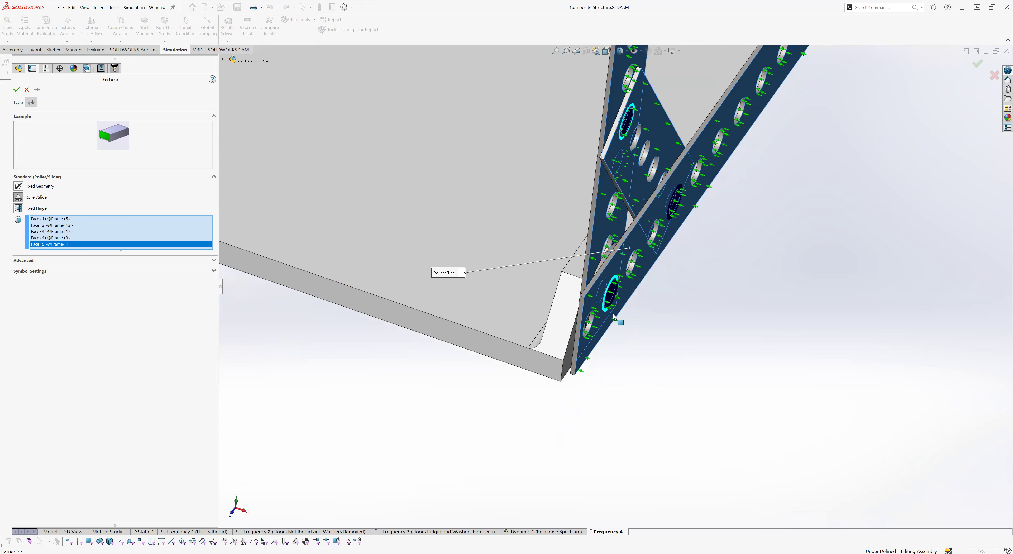
scroll(548, 312, down, 2)
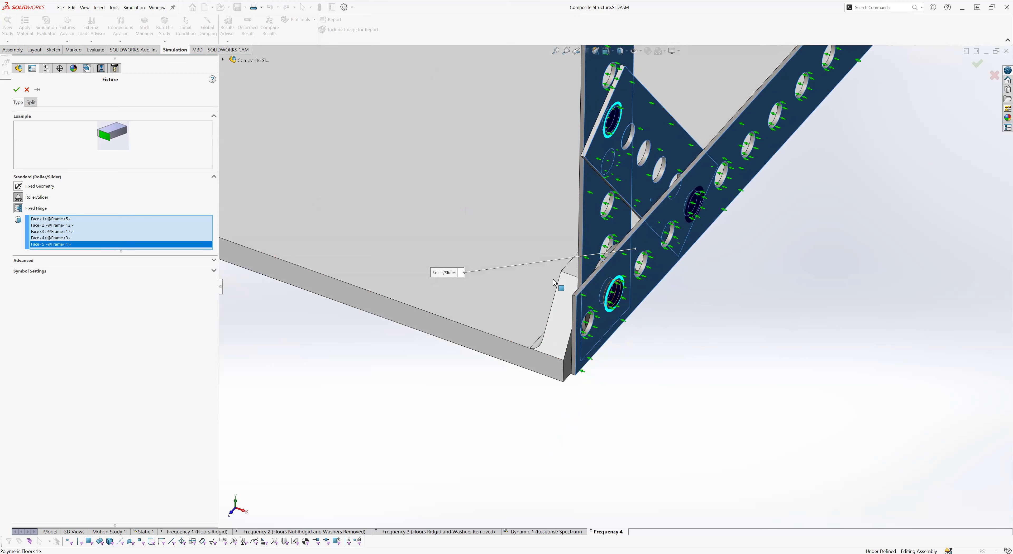
scroll(553, 282, up, 3)
scroll(749, 106, down, 2)
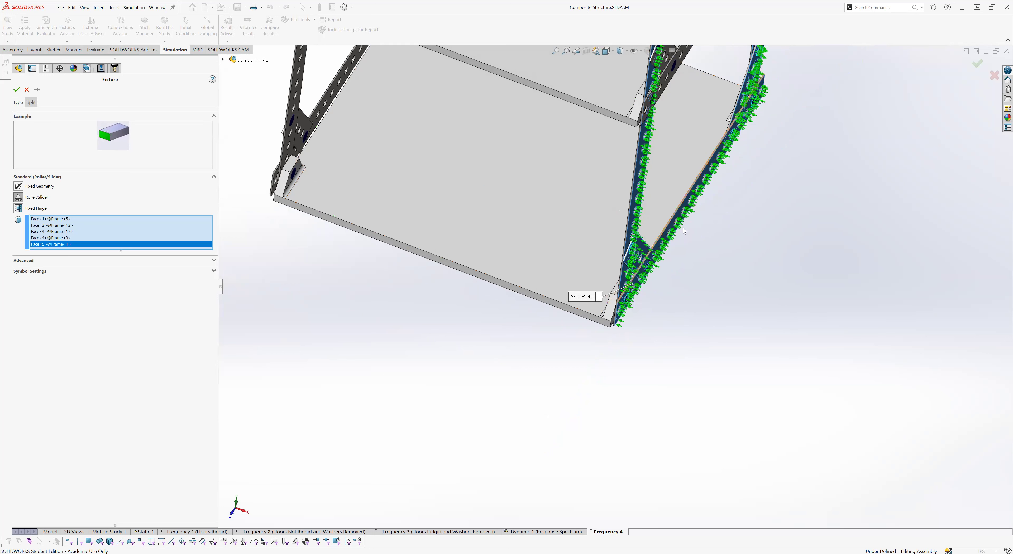
click(722, 139)
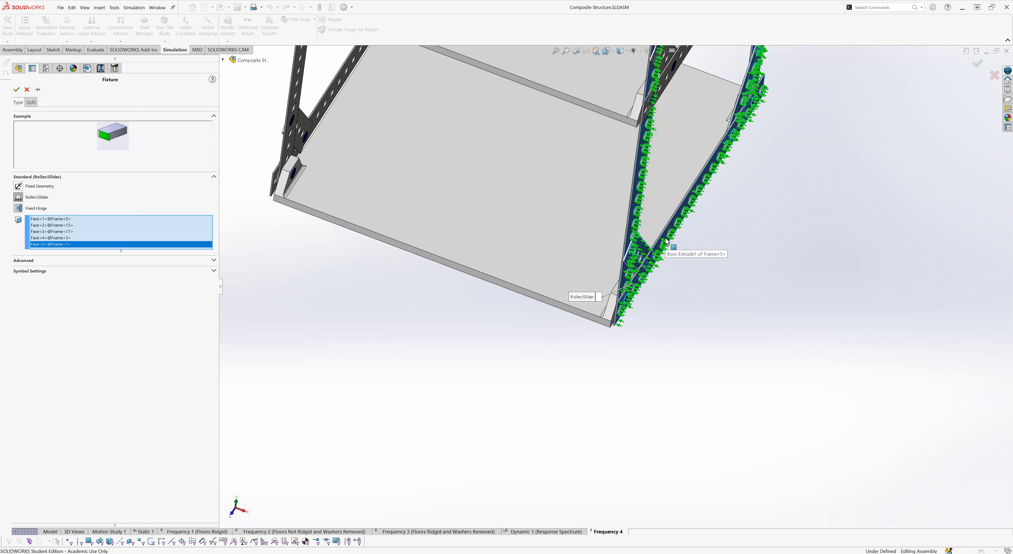
scroll(666, 239, up, 3)
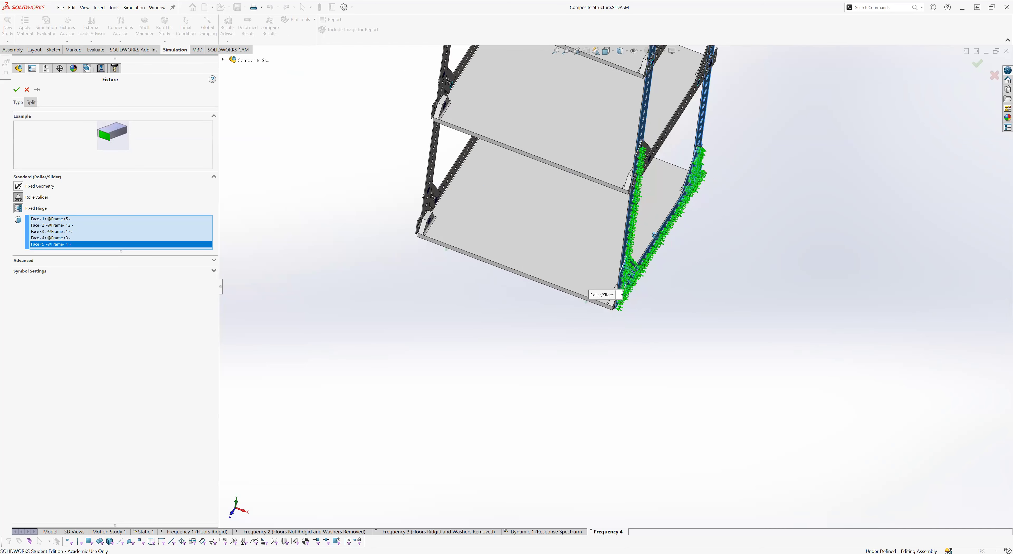
middle_drag(665, 238, 630, 224)
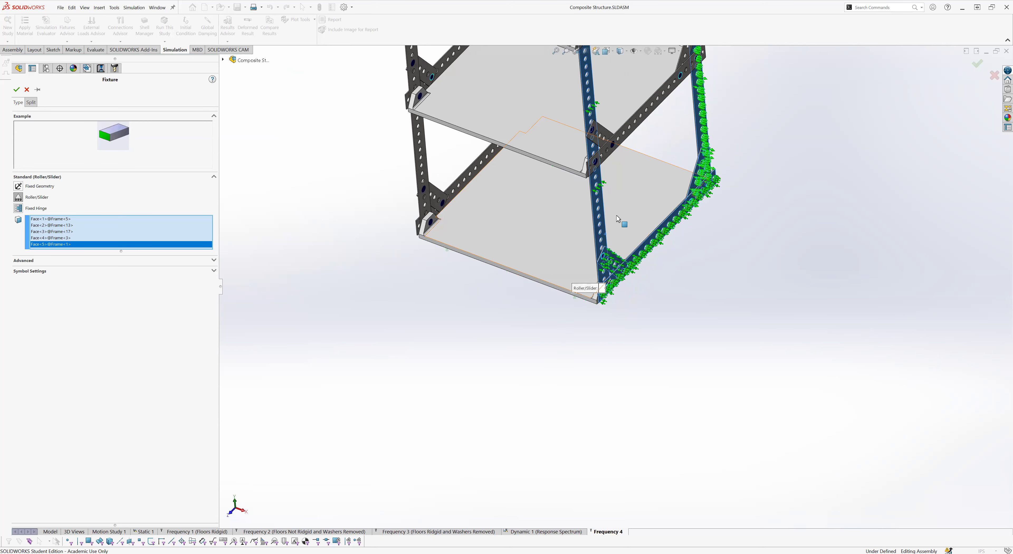
middle_drag(609, 224, 587, 203)
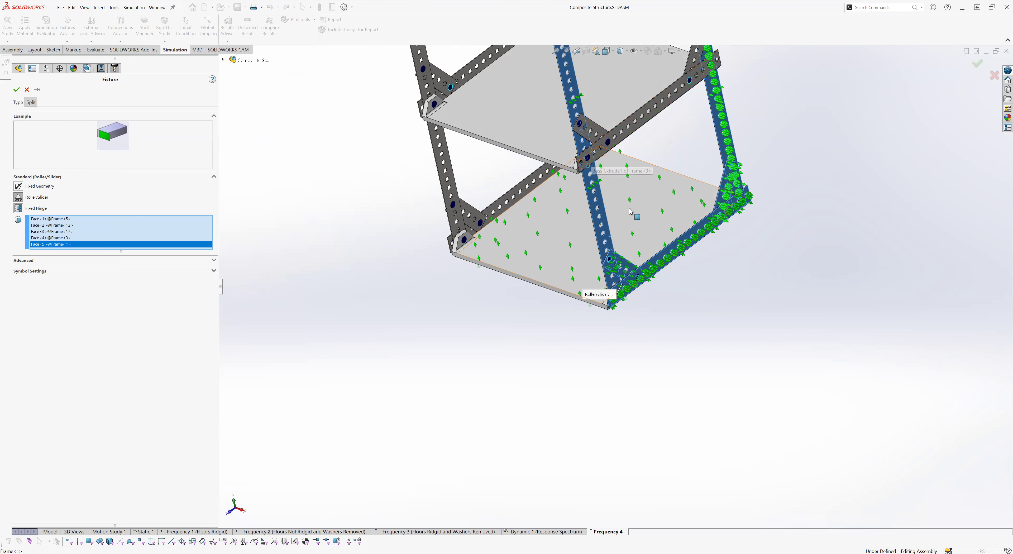
Step: Add the second-level horizontal member Frame<9> and its corner brackets Frame<39> and Frame<37> to the Roller/Slider faces
scroll(617, 135, up, 2)
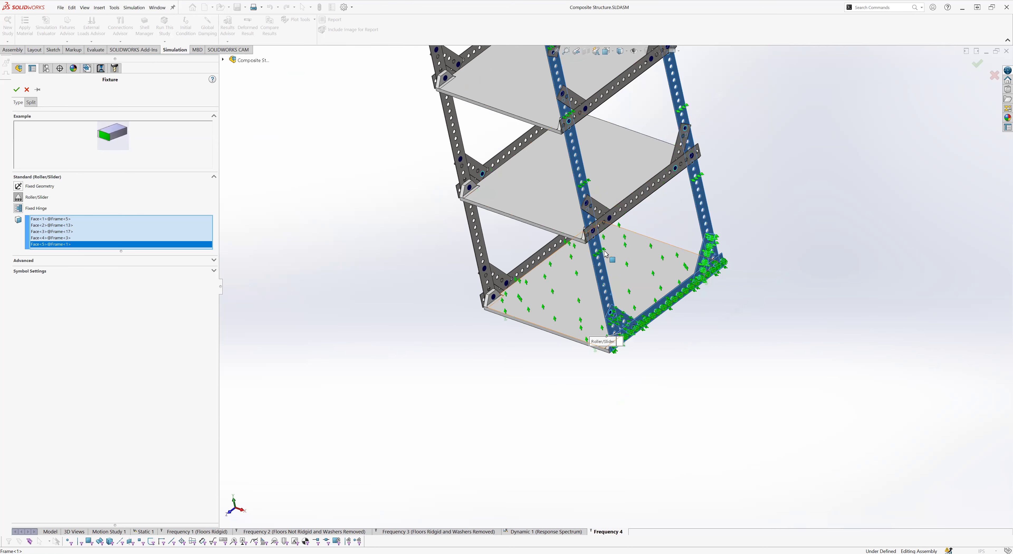
scroll(614, 237, down, 2)
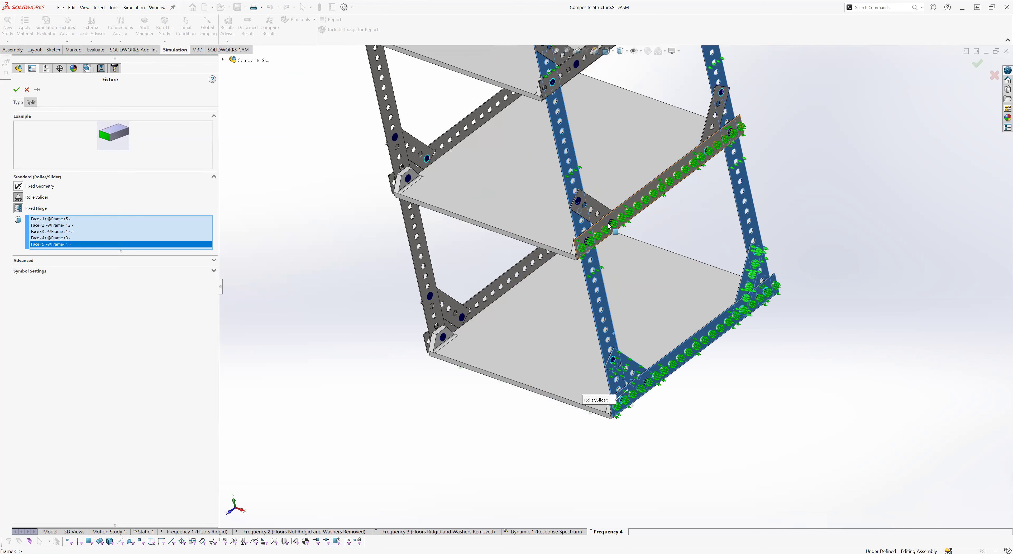
scroll(612, 236, down, 2)
scroll(611, 235, down, 1)
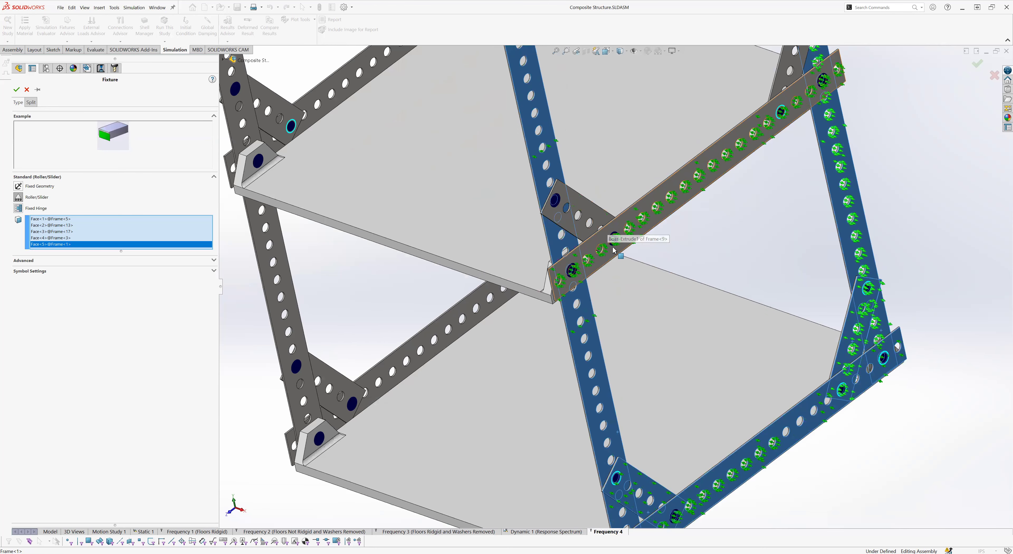
click(597, 247)
click(796, 94)
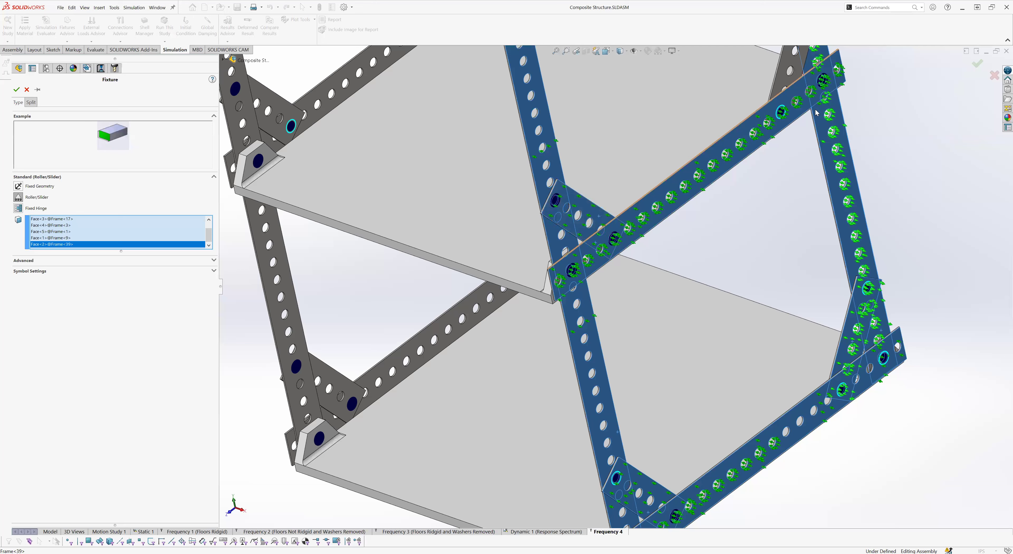
click(794, 78)
Step: Add the faces of the two uprights on the opposite side, Frame<2> and Frame<4>, to the Roller/Slider fixture
scroll(629, 324, up, 3)
middle_drag(629, 324, 627, 283)
click(625, 282)
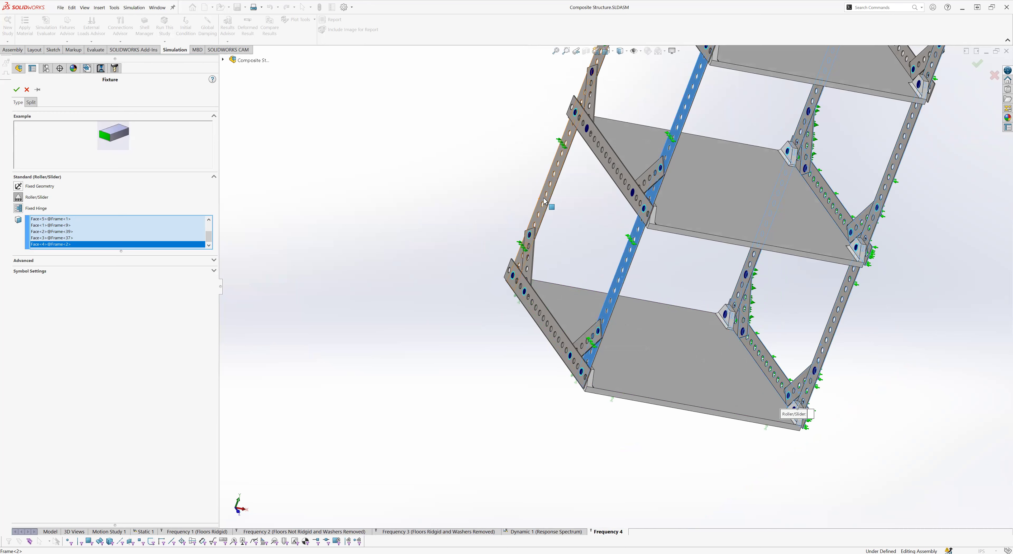
click(538, 221)
scroll(692, 305, up, 5)
middle_drag(672, 271, 600, 300)
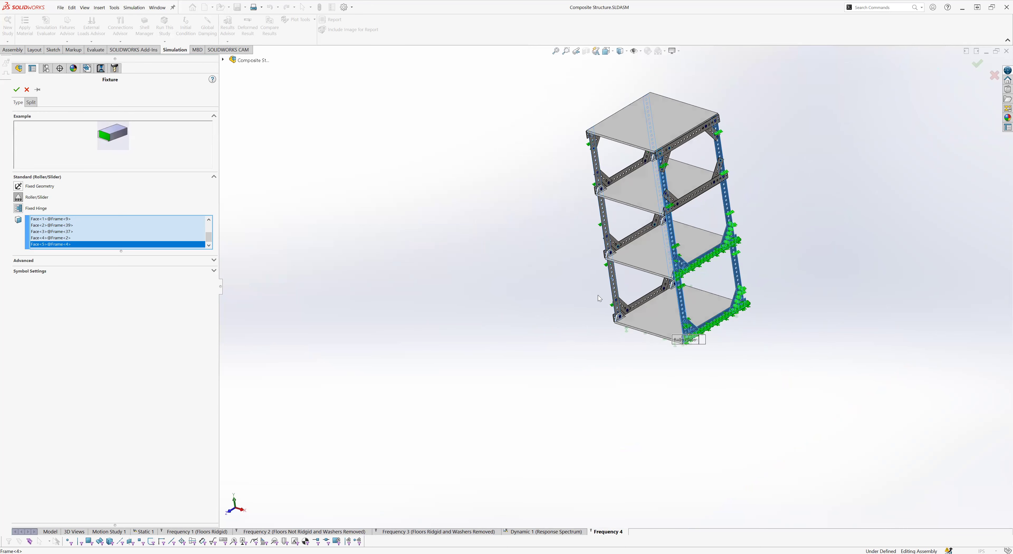
Step: Include the third-level horizontal member Frame<10> and its corner brackets Frame<40> and Frame<38> in the Roller/Slider faces
scroll(668, 219, down, 7)
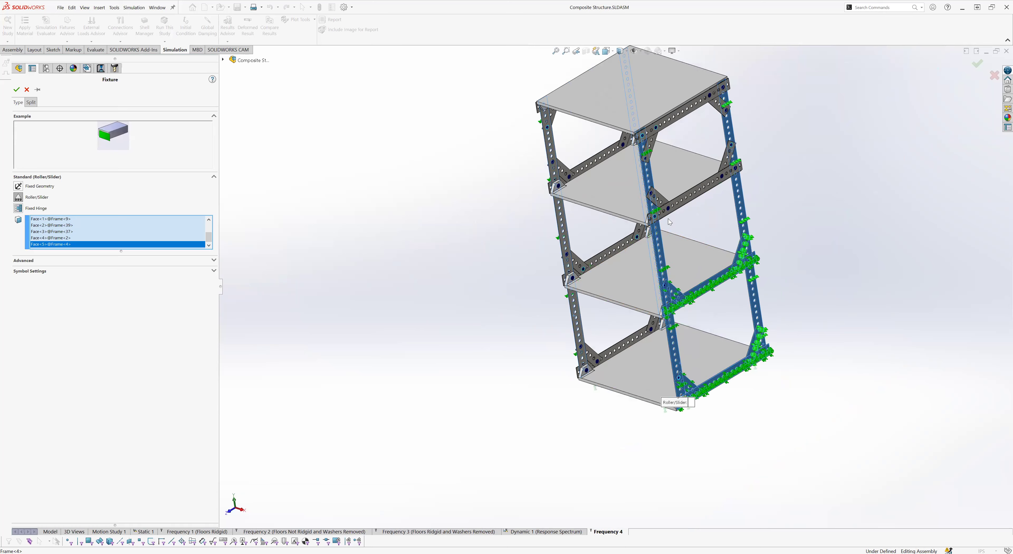
scroll(660, 218, down, 5)
click(682, 190)
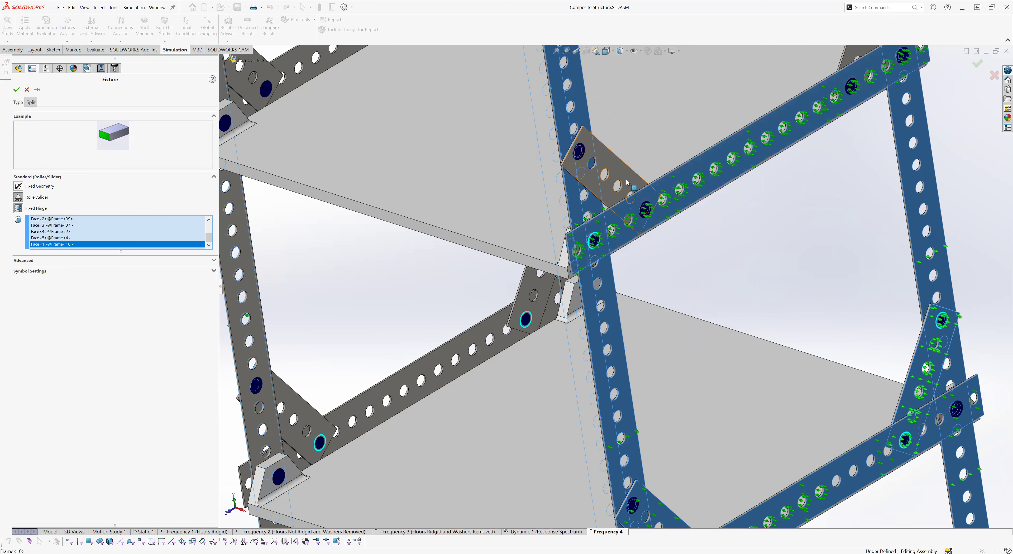
scroll(682, 187, up, 3)
click(751, 150)
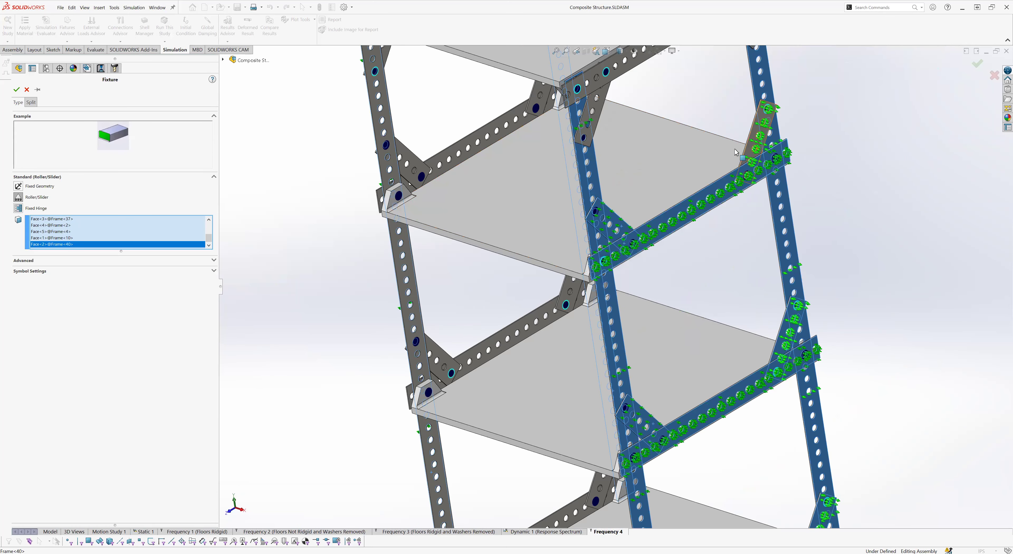
Step: Add the top-level faces of bracket Frame<21>, horizontal member Frame<7> and bracket Frame<27> to the Roller/Slider fixture
key(f)
scroll(583, 162, down, 10)
click(583, 163)
click(841, 66)
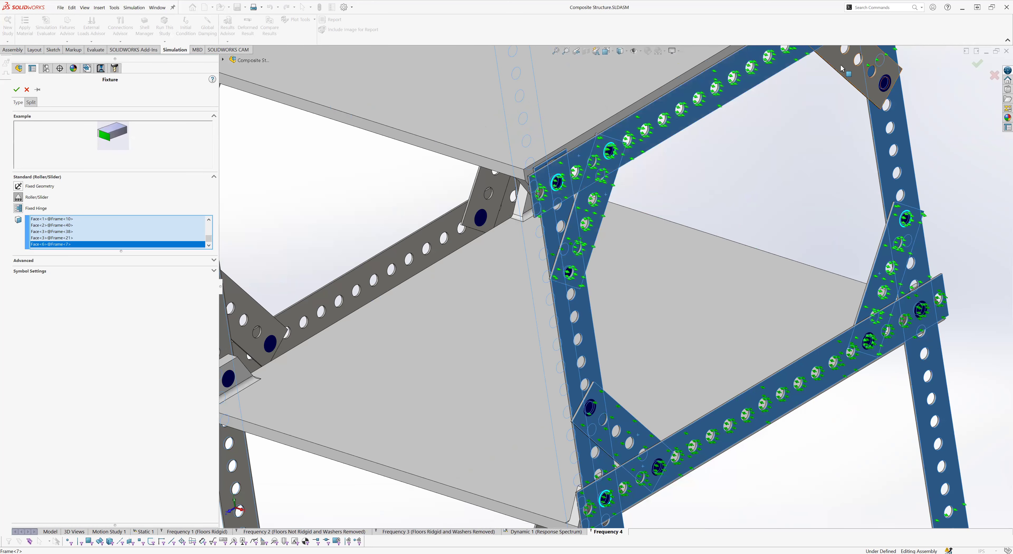
click(702, 212)
Step: Add the base-level horizontal member Frame<6> and its corner brackets Frame<15> and Frame<18> to the Roller/Slider faces
scroll(624, 317, up, 8)
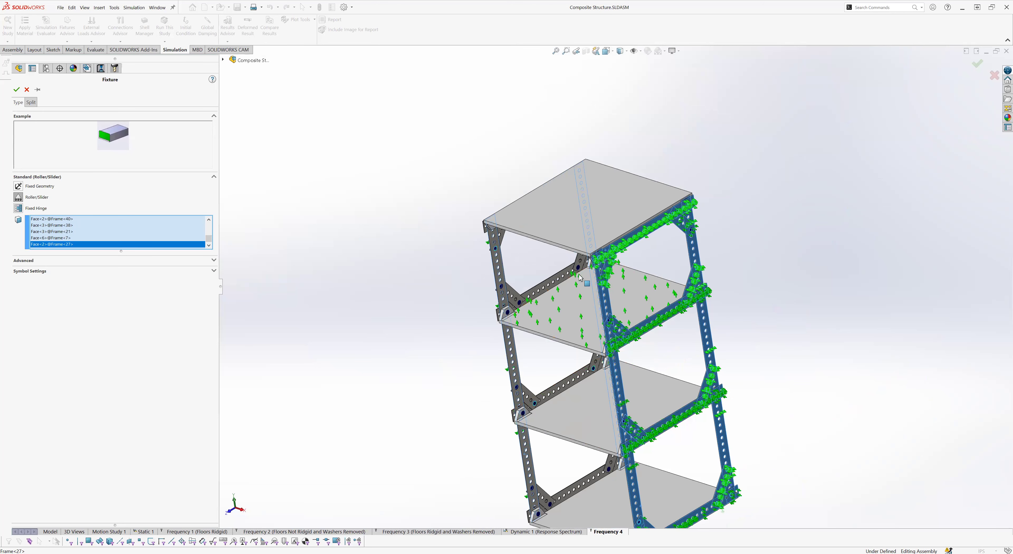
scroll(594, 263, down, 5)
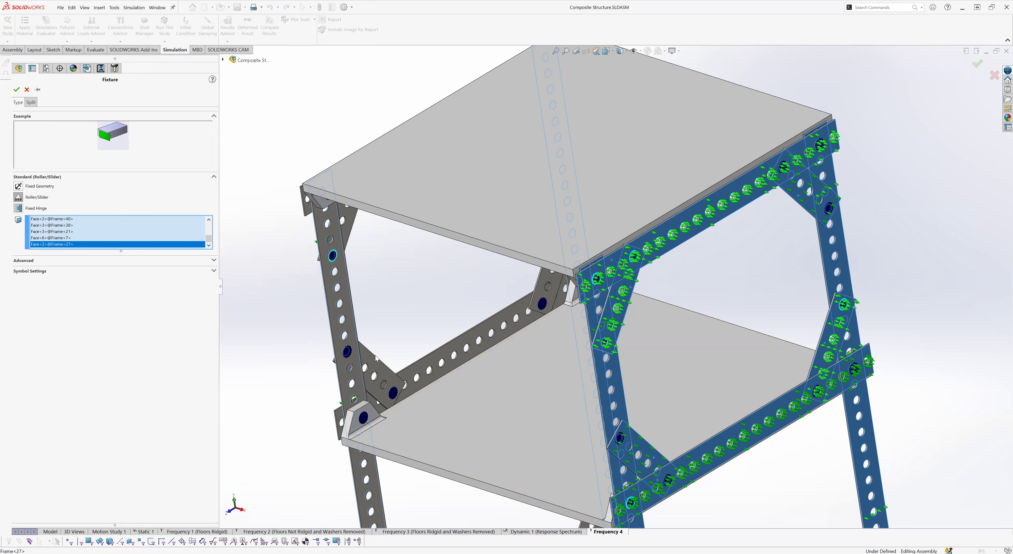
scroll(508, 397, up, 6)
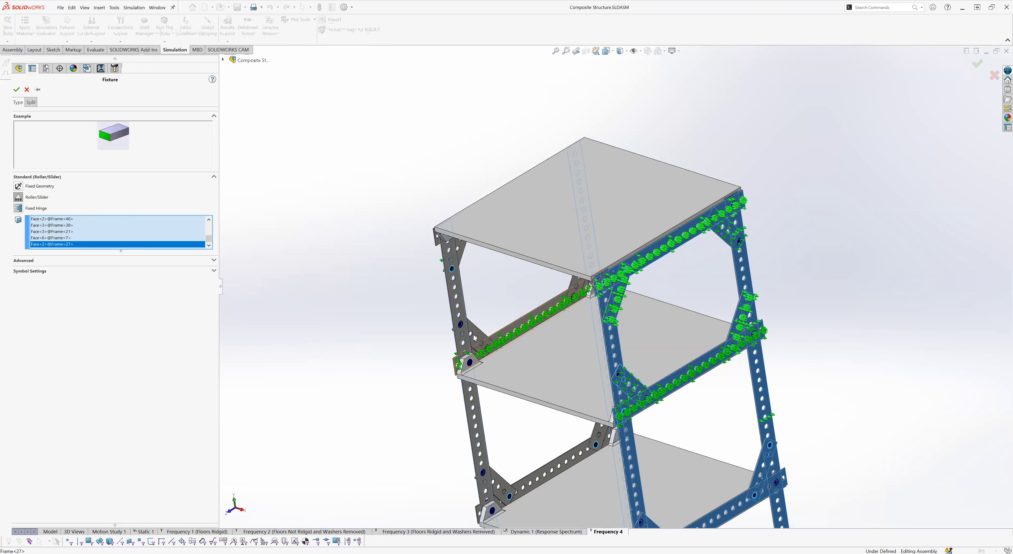
middle_drag(508, 396, 568, 440)
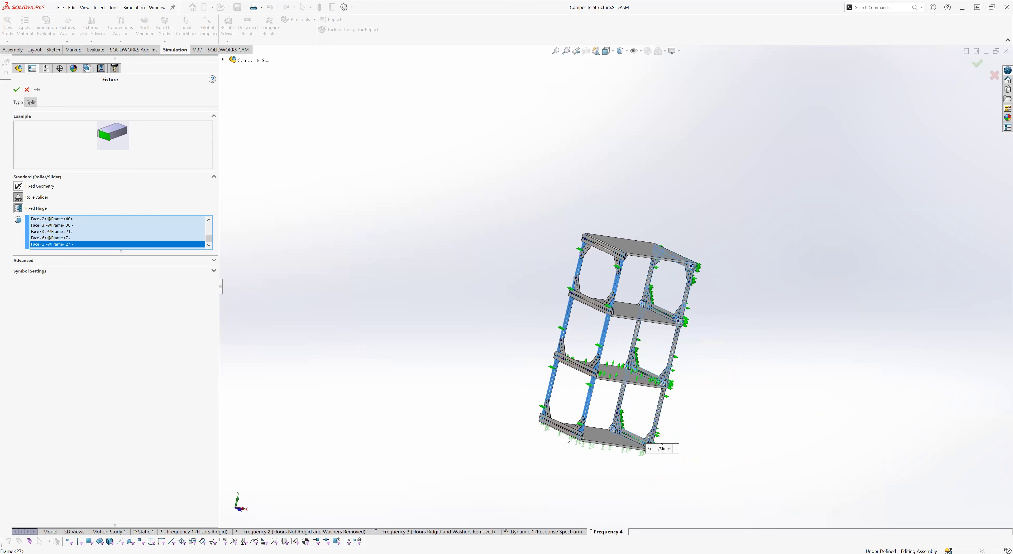
scroll(577, 436, down, 2)
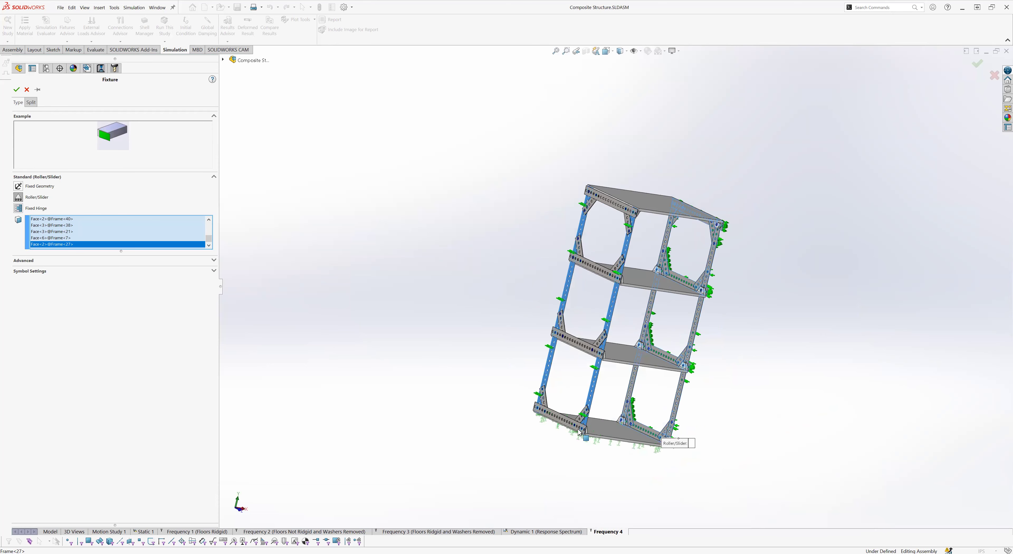
scroll(579, 431, down, 3)
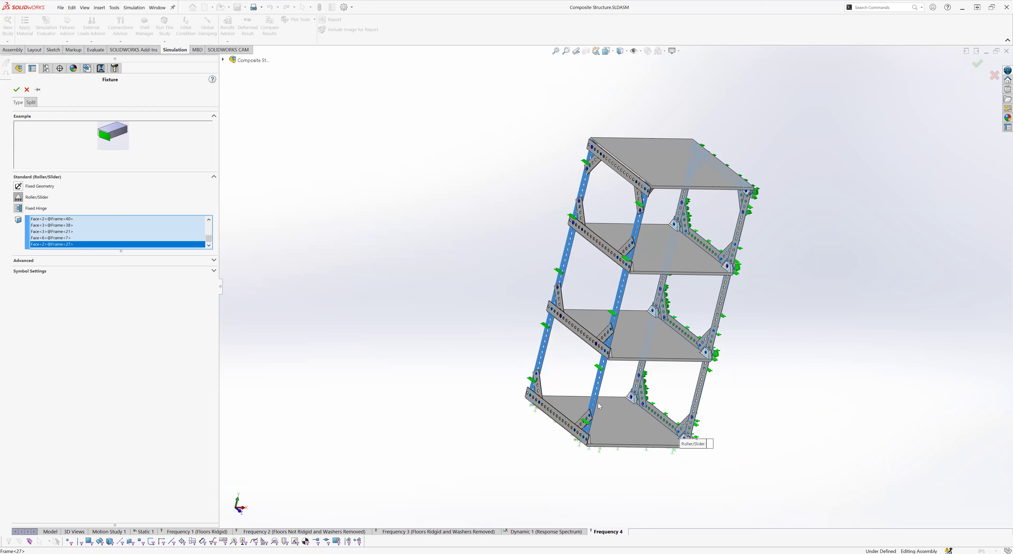
scroll(586, 441, down, 5)
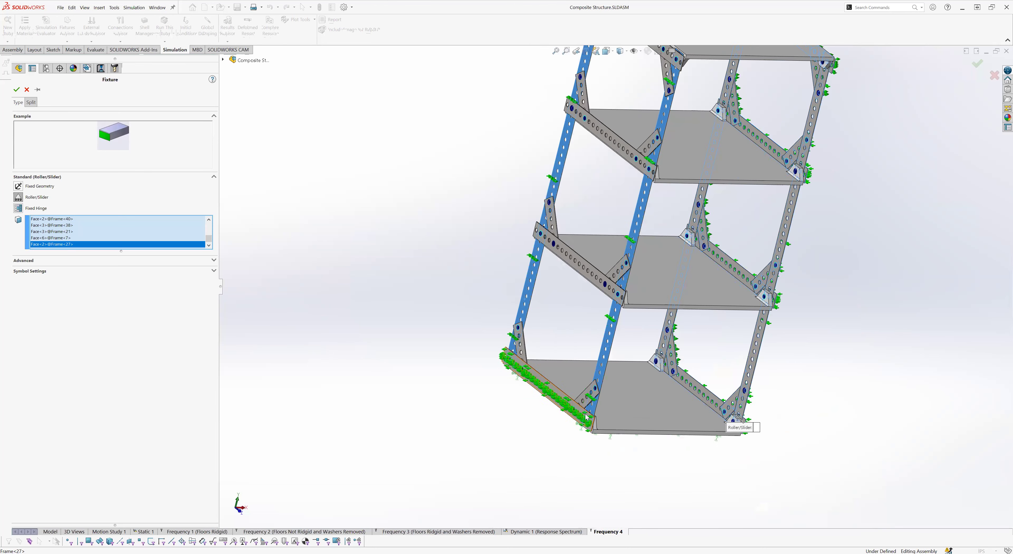
scroll(589, 331, up, 5)
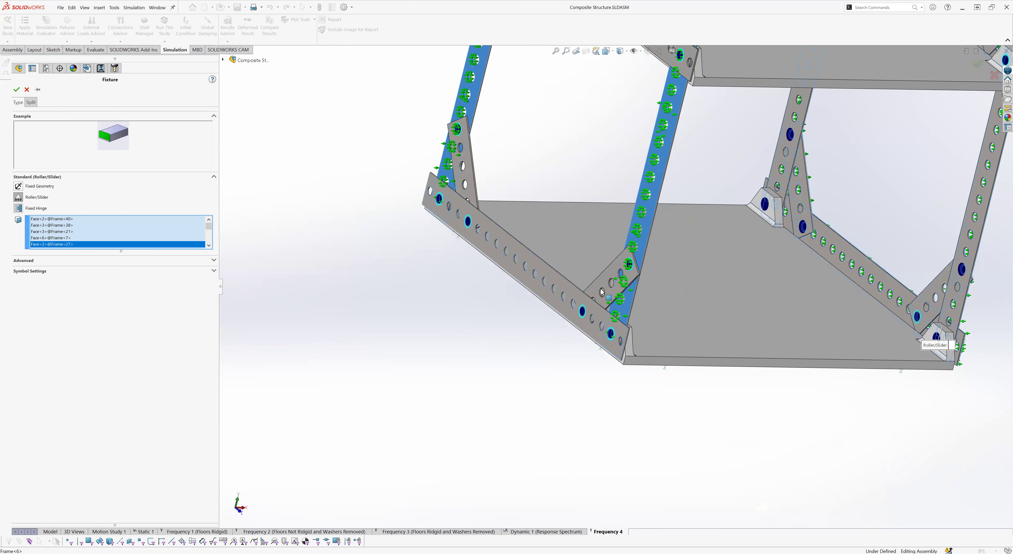
click(589, 327)
click(613, 277)
click(465, 167)
Step: Include the second-level horizontal member Frame<11> and its brackets Frame<43> and Frame<41> in the Roller/Slider fixture
scroll(536, 239, up, 4)
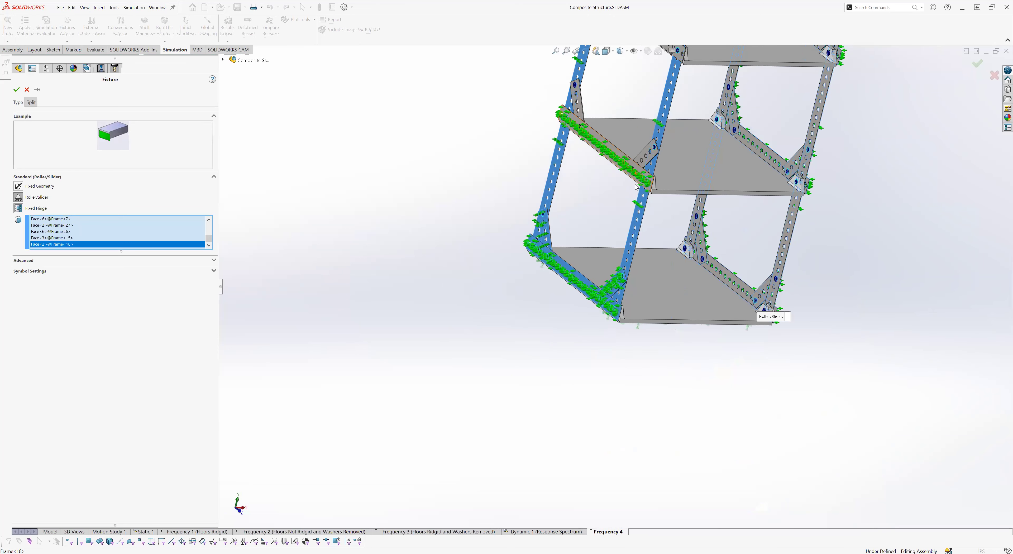
scroll(637, 187, down, 5)
click(637, 188)
click(651, 155)
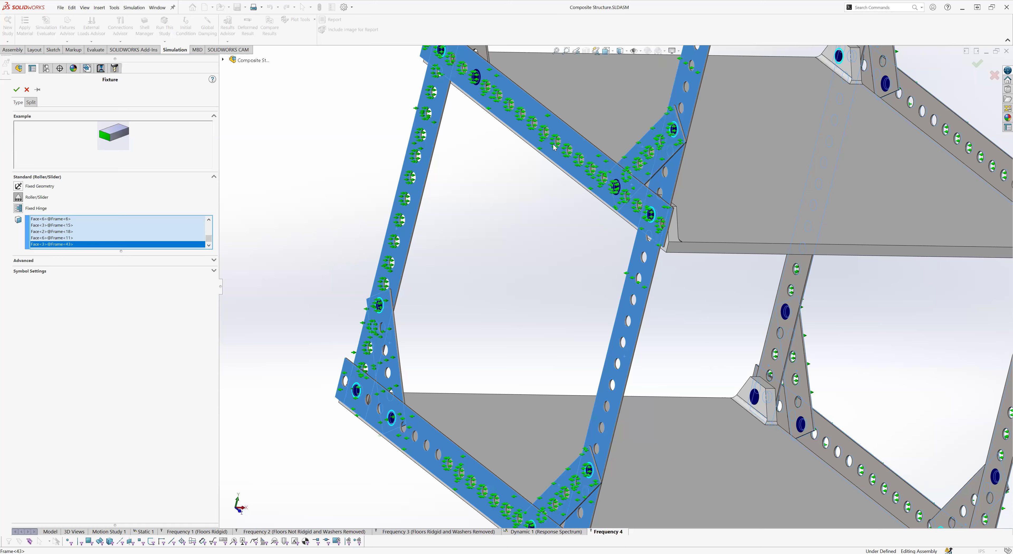
scroll(554, 148, up, 5)
click(542, 131)
Step: Add the third-level horizontal member Frame<12> and its brackets Frame<44> and Frame<42> to the Roller/Slider faces
scroll(613, 165, up, 5)
scroll(625, 222, down, 4)
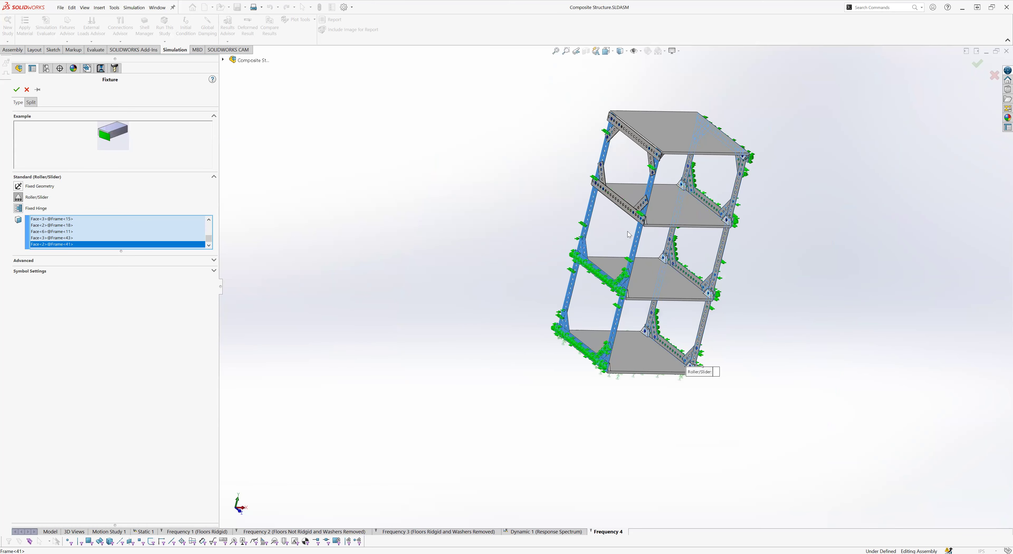
scroll(632, 216, down, 3)
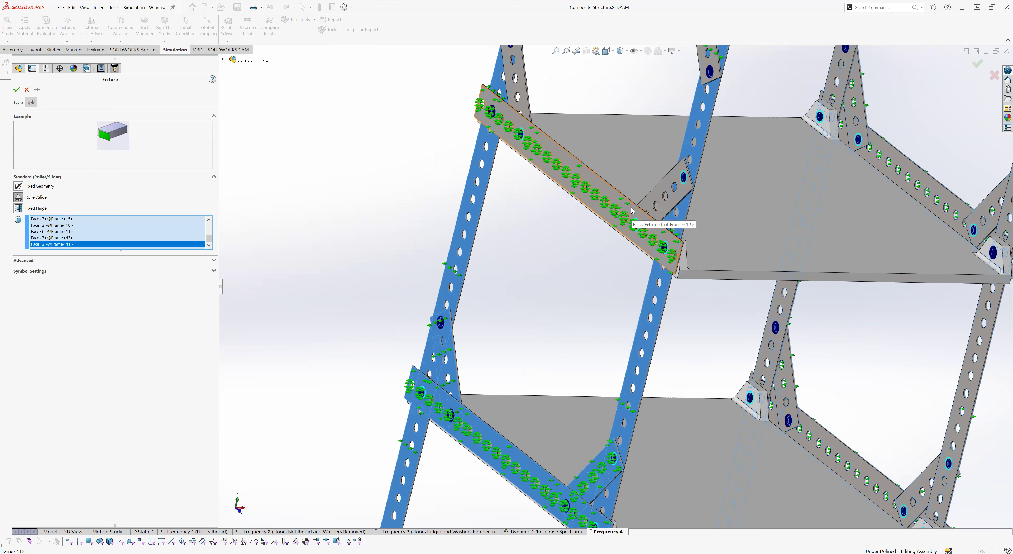
click(629, 181)
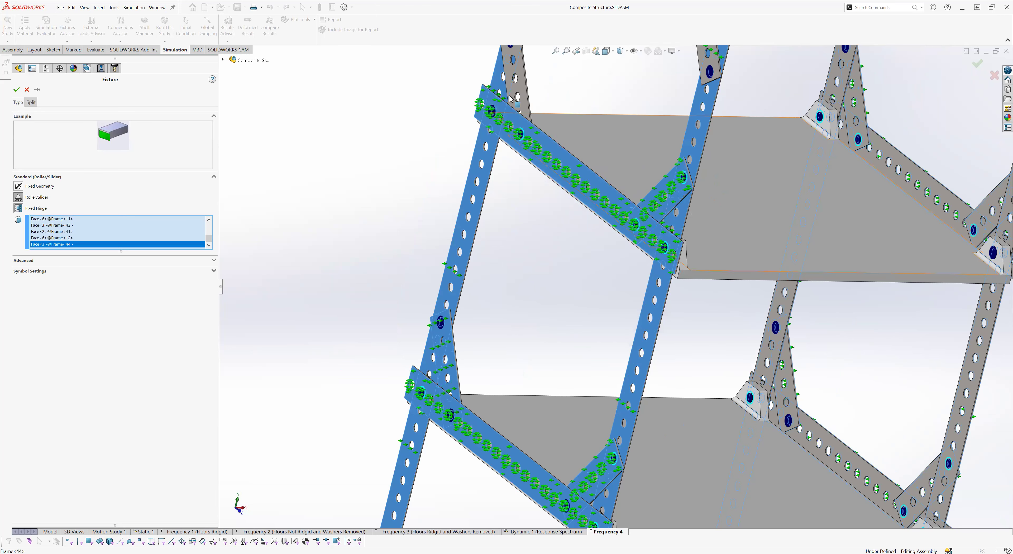
click(516, 69)
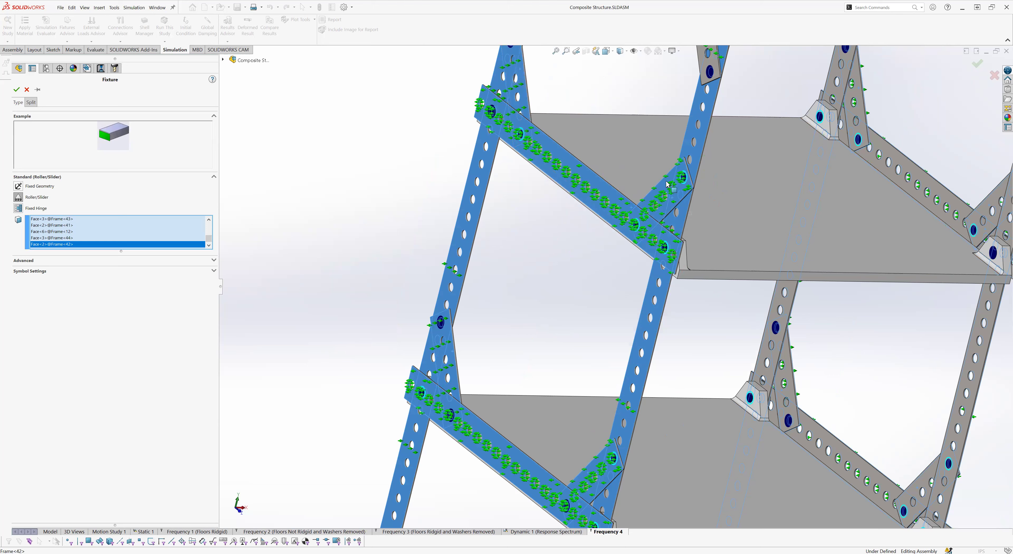
Step: Add the top-level faces of bracket Frame<22>, horizontal member Frame<8> and bracket Frame<26> to the Roller/Slider fixture
scroll(638, 213, up, 5)
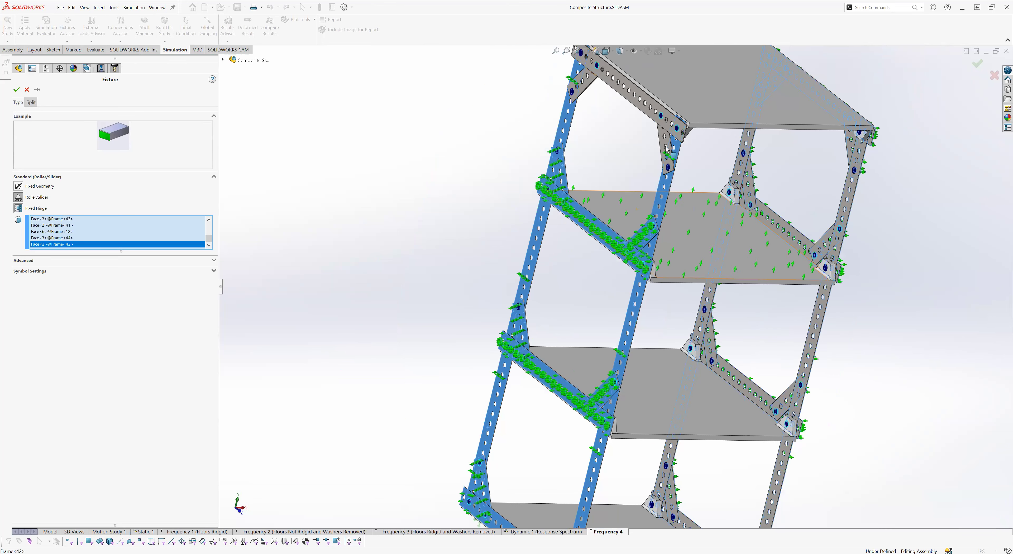
middle_drag(625, 202, 634, 224)
scroll(635, 226, down, 5)
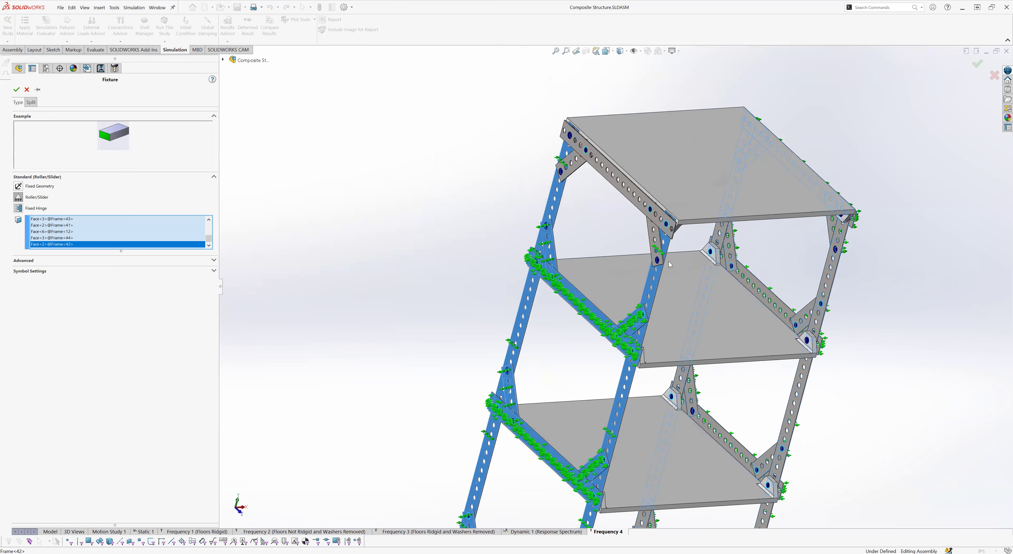
click(660, 245)
click(536, 130)
click(536, 130)
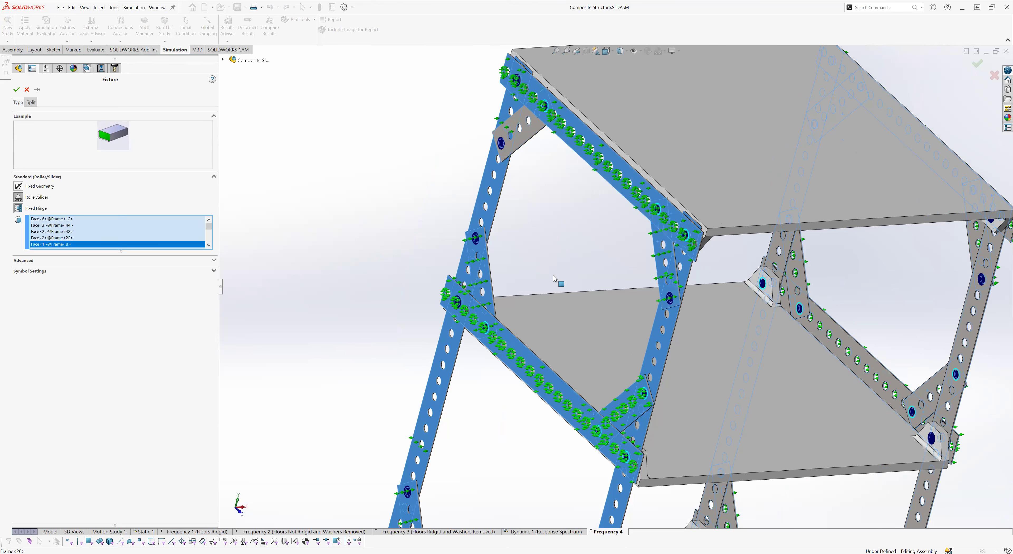
Step: Create the Roller/Slider fixture from the selected faces on both sides of the frame
scroll(561, 297, up, 5)
middle_drag(560, 297, 696, 444)
middle_drag(740, 343, 639, 374)
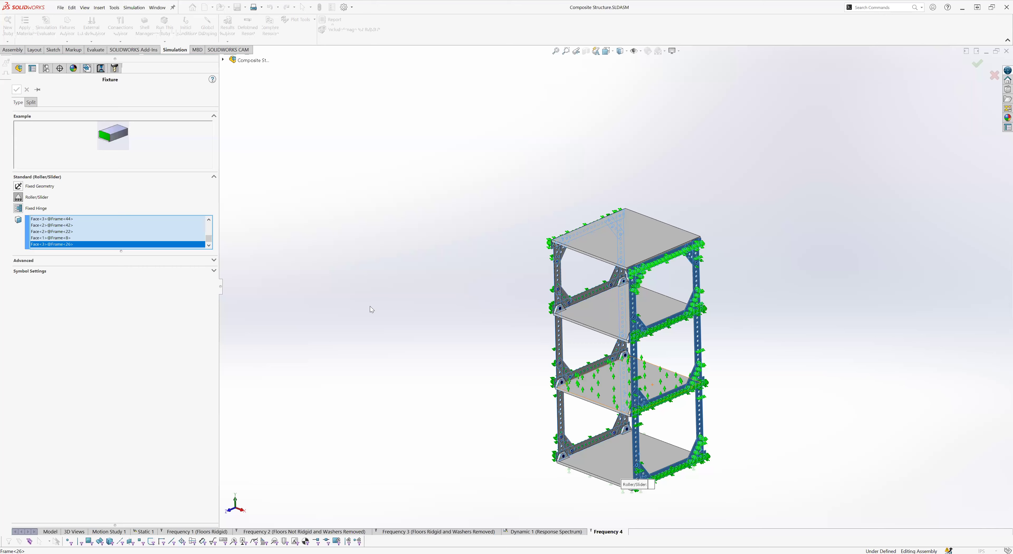
key(Return)
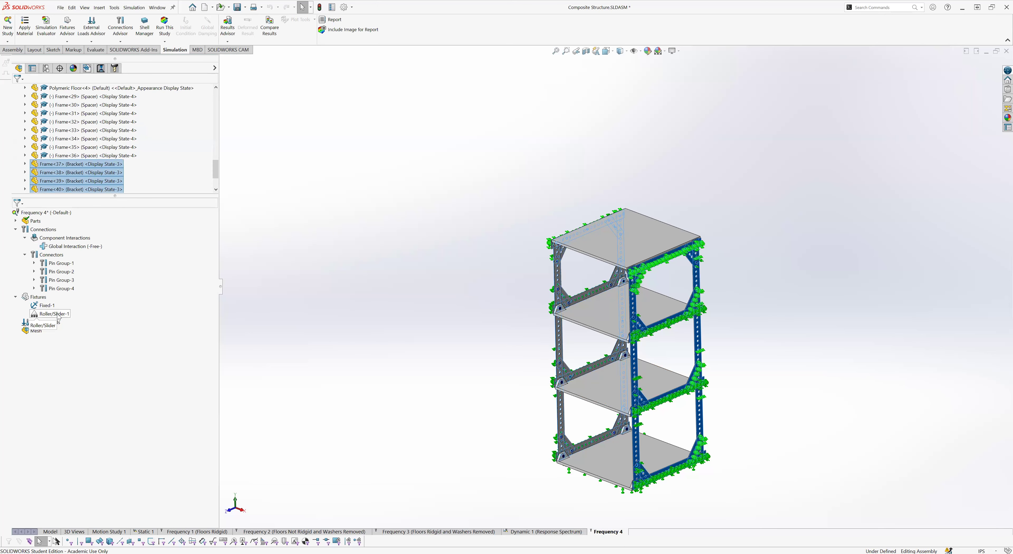
Step: Examine the Roller/Slider fixture on opposite sides of the structure, highlighting an upright, a horizontal member and a bracket
click(629, 352)
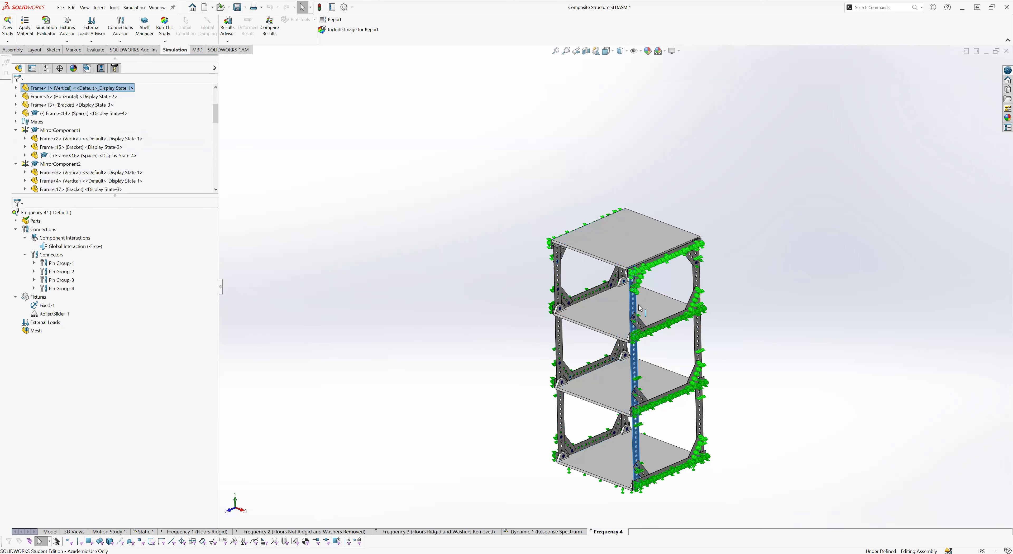
scroll(628, 350, down, 5)
ctrl+click(655, 362)
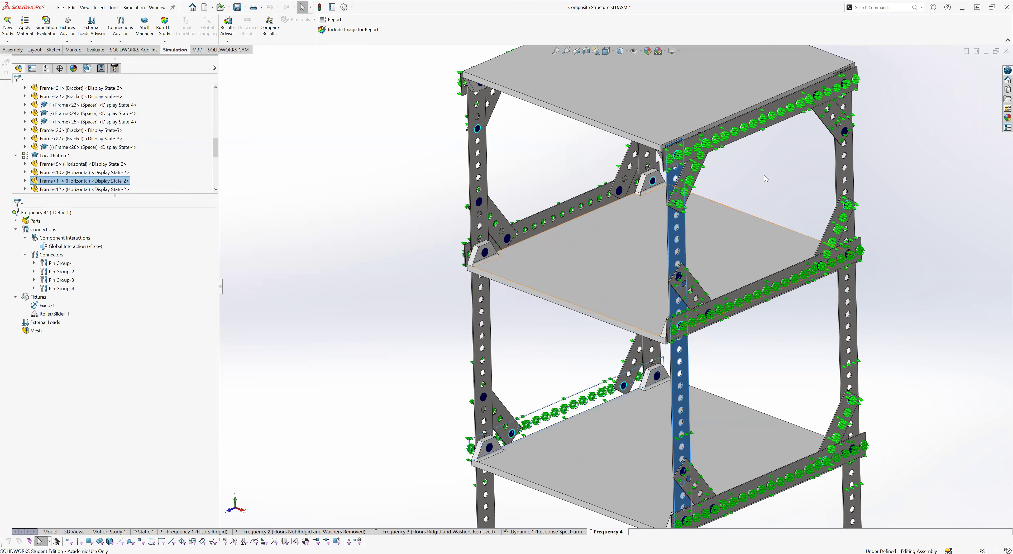
scroll(699, 235, down, 1)
scroll(670, 234, up, 7)
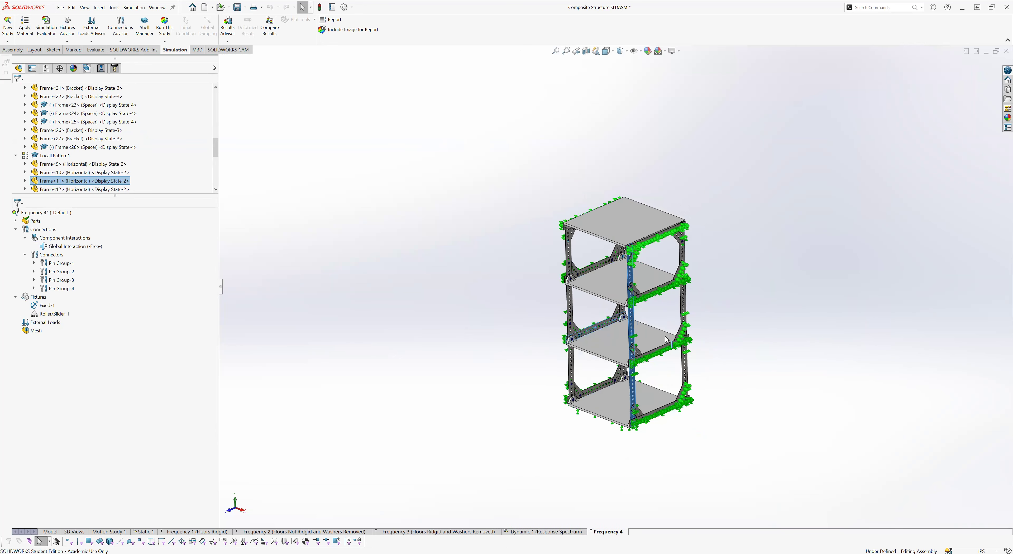
middle_drag(624, 350, 620, 384)
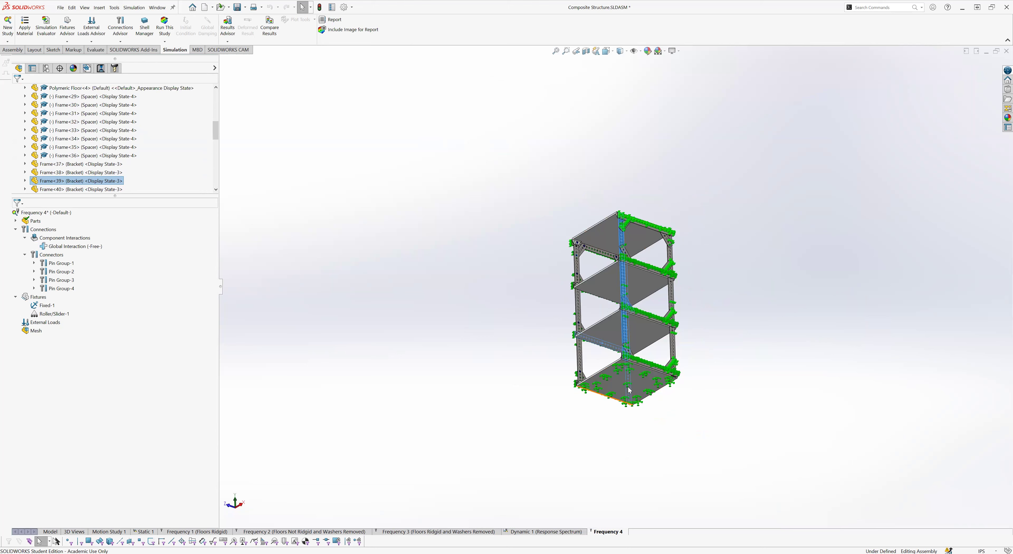
click(558, 451)
click(583, 375)
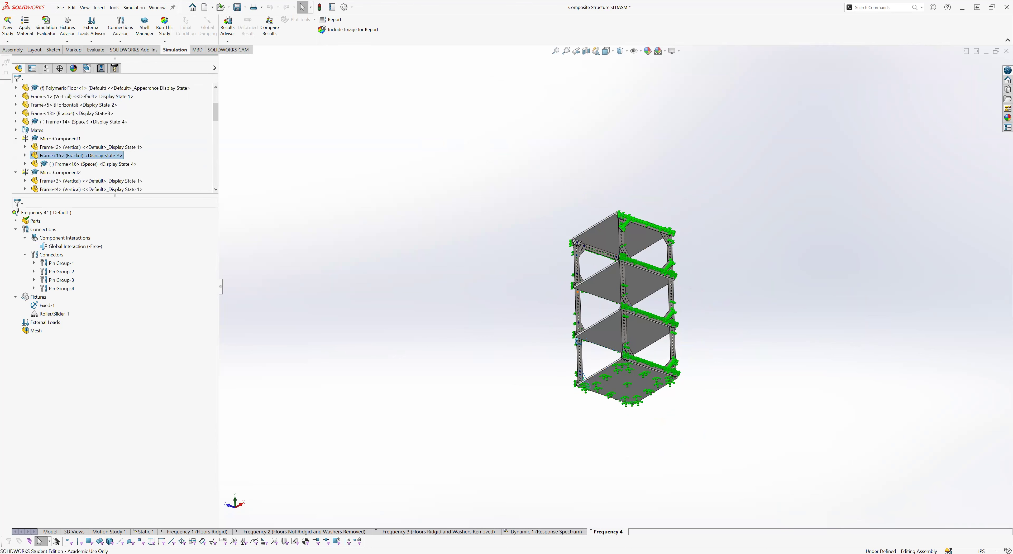
middle_drag(578, 292, 625, 380)
scroll(620, 394, down, 3)
scroll(620, 396, down, 2)
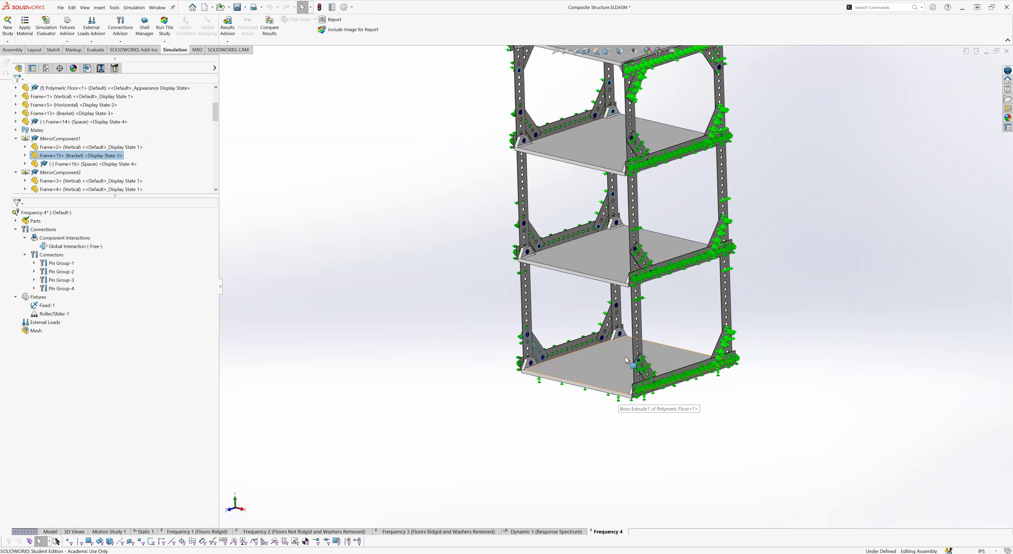
Step: Highlight the lower members and brackets on both constrained sides to review where the Roller/Slider acts, then clear the selection
ctrl+click(536, 368)
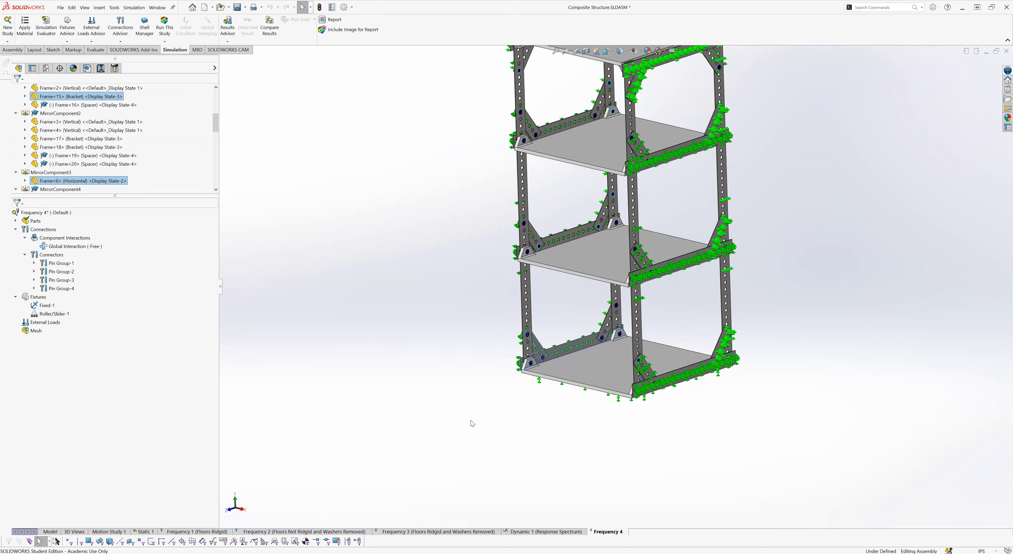
scroll(625, 364, up, 2)
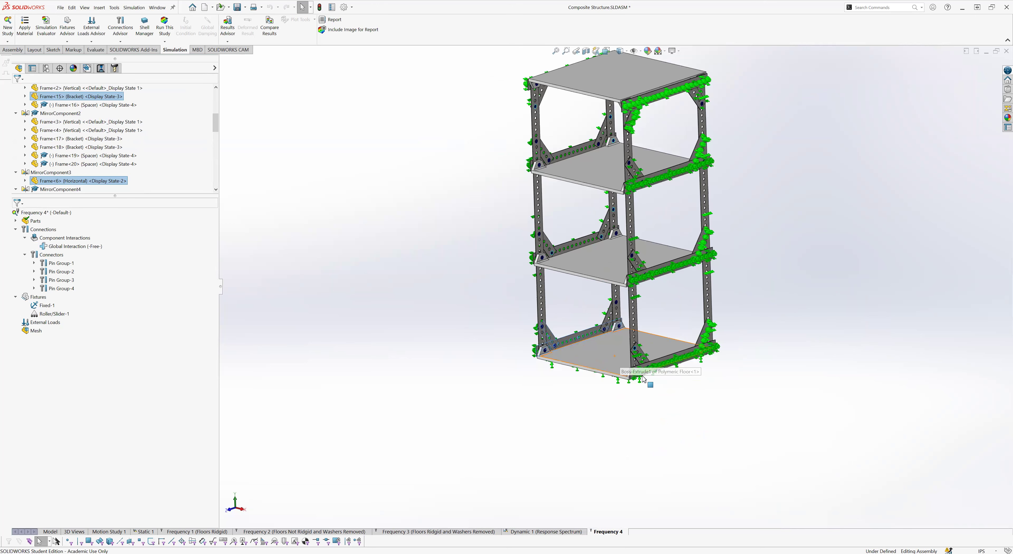
ctrl+click(646, 368)
ctrl+click(639, 354)
ctrl+click(633, 326)
ctrl+click(637, 264)
ctrl+click(653, 267)
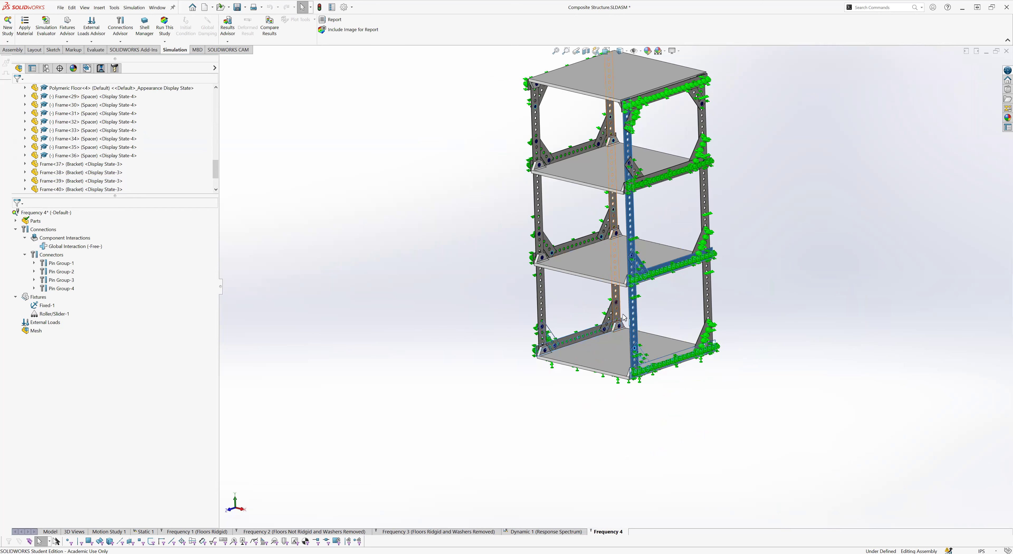
click(783, 297)
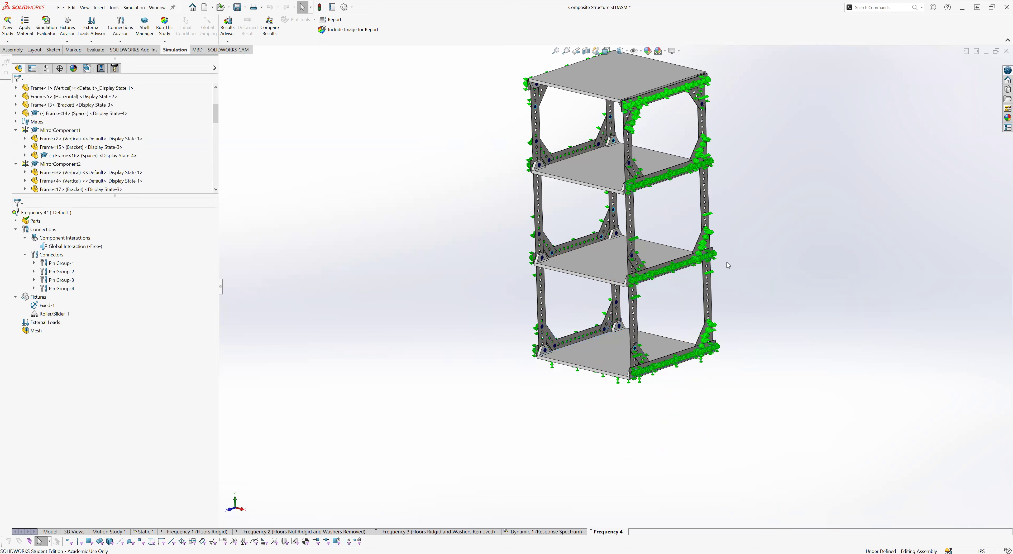
Step: Review the upper part of one constrained side by highlighting its uprights, horizontals and brackets, then clear the selection
ctrl+click(699, 243)
ctrl+click(703, 198)
ctrl+click(690, 167)
ctrl+click(697, 96)
ctrl+click(699, 82)
ctrl+click(628, 140)
ctrl+click(637, 168)
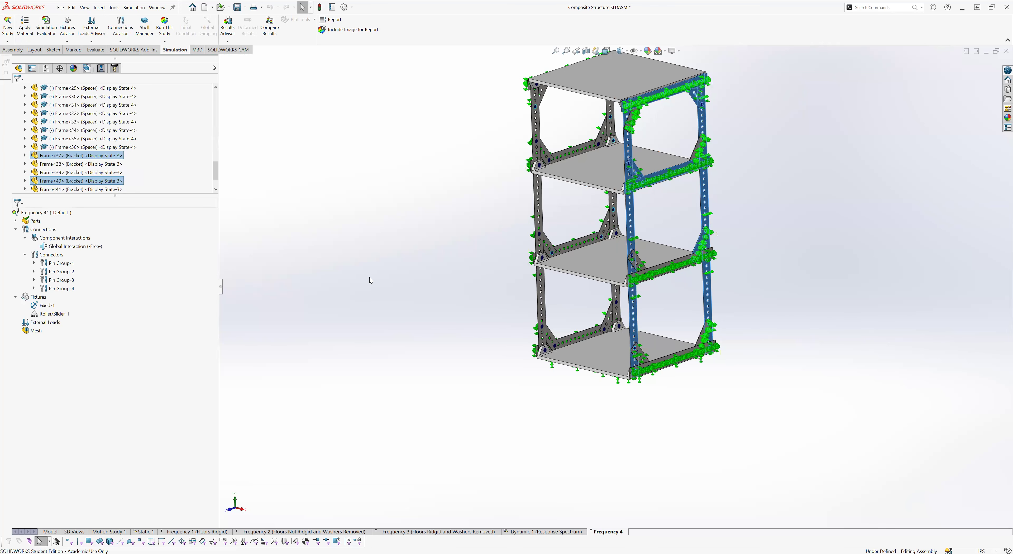
click(310, 290)
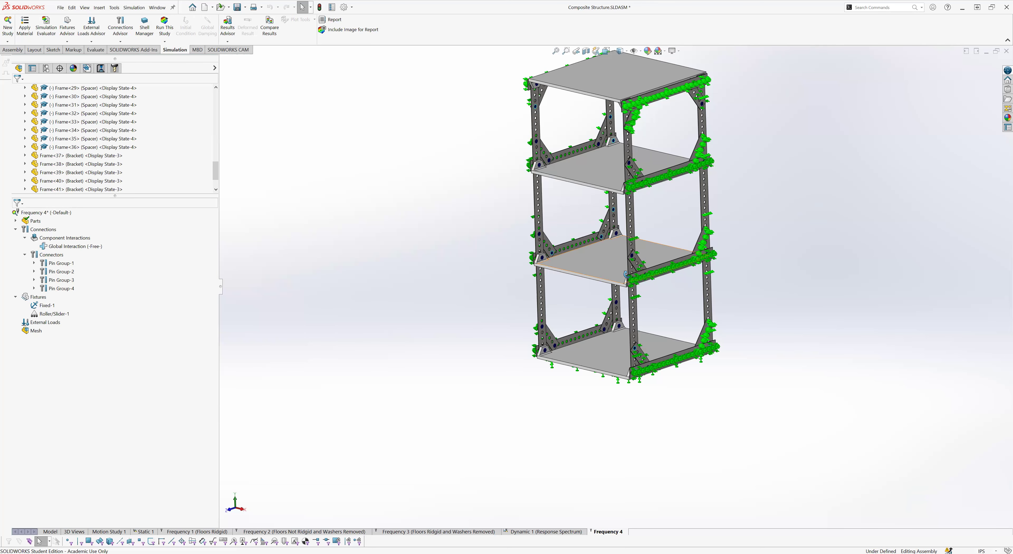
Step: Examine the roller symbols on the second-level horizontal member Frame<9> up close
scroll(651, 321, down, 2)
scroll(651, 321, down, 1)
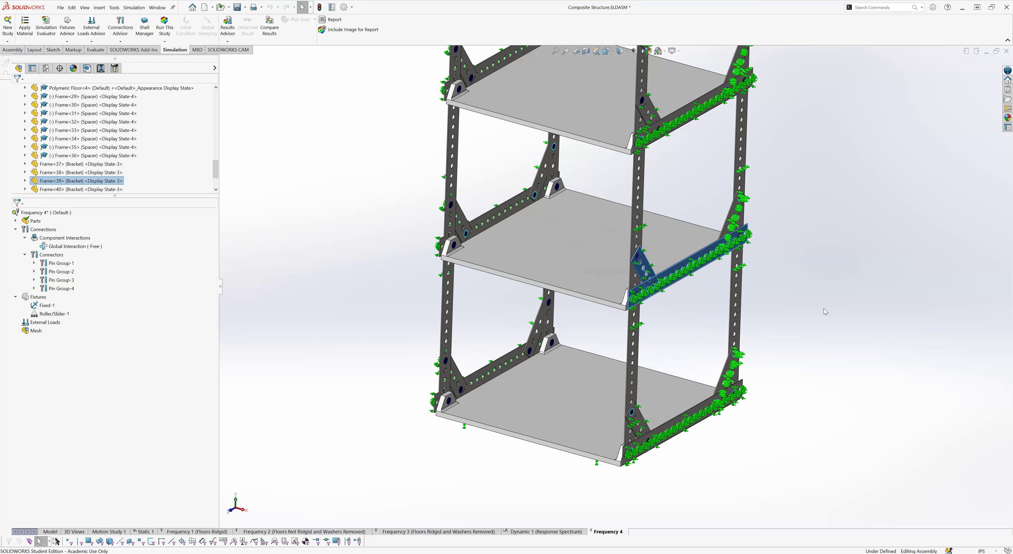
scroll(674, 289, down, 3)
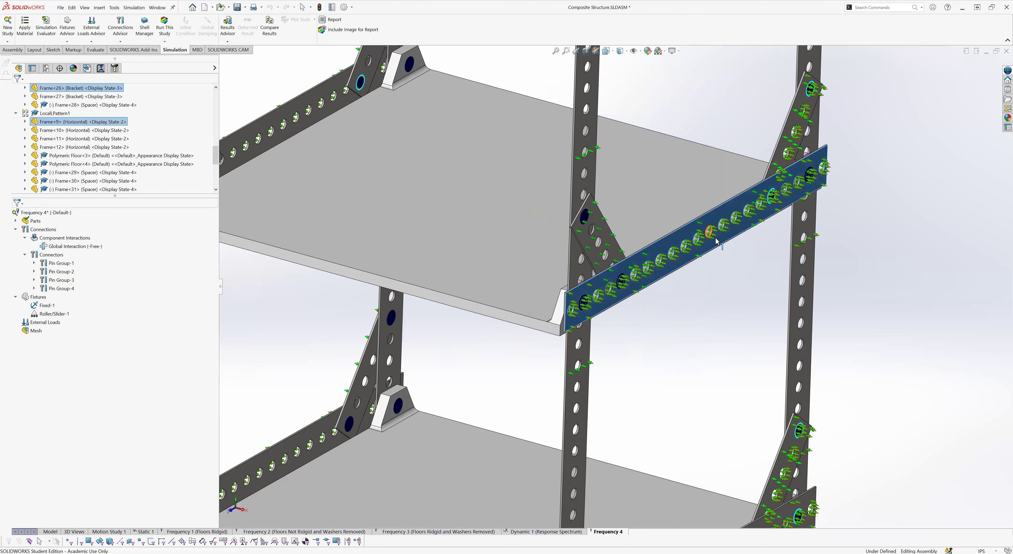
scroll(707, 241, down, 2)
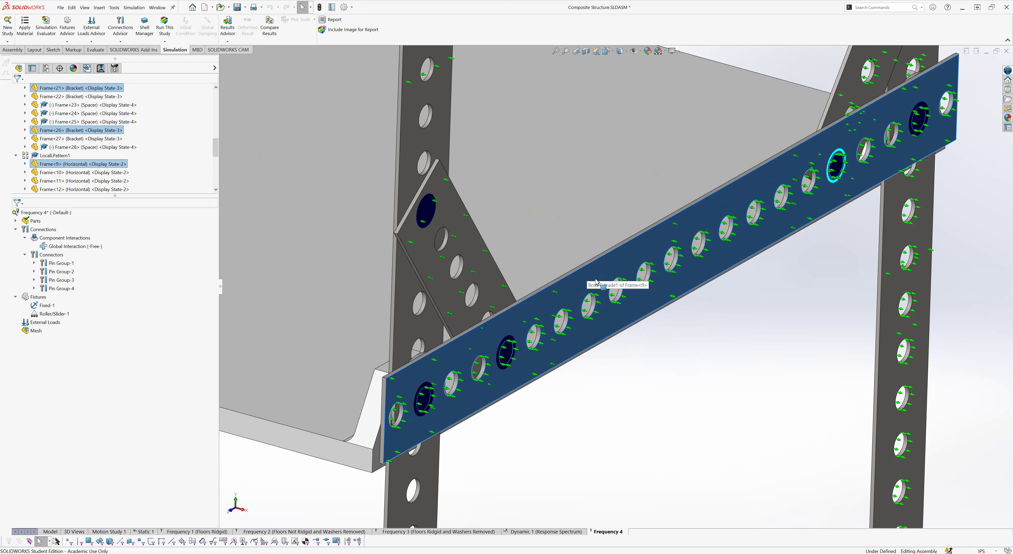
scroll(590, 273, up, 4)
middle_drag(677, 294, 575, 271)
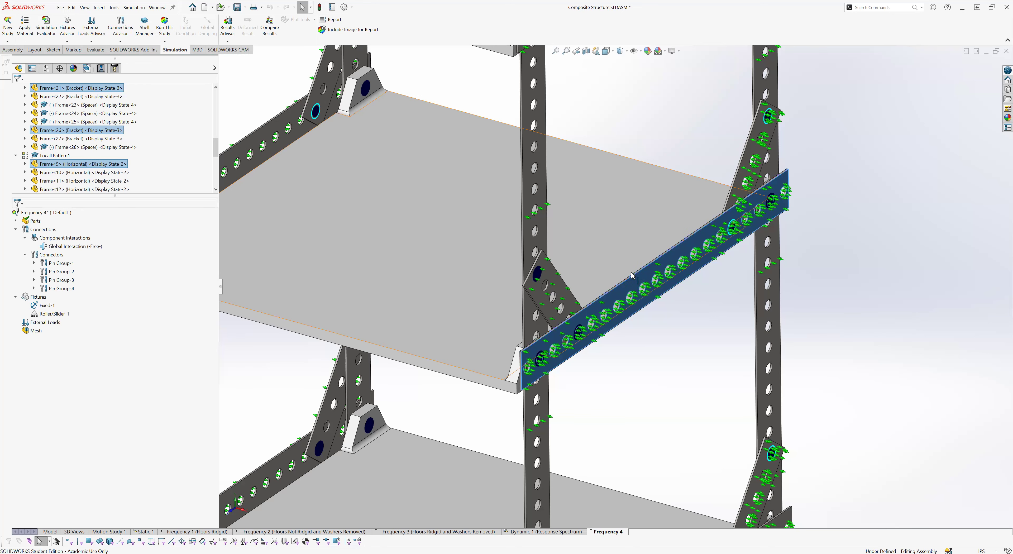
Step: Examine the Roller/Slider symbols on horizontal member Frame<9> and its neighbouring bracket from several angles, then clear the selection
middle_drag(647, 327, 703, 342)
ctrl+click(648, 277)
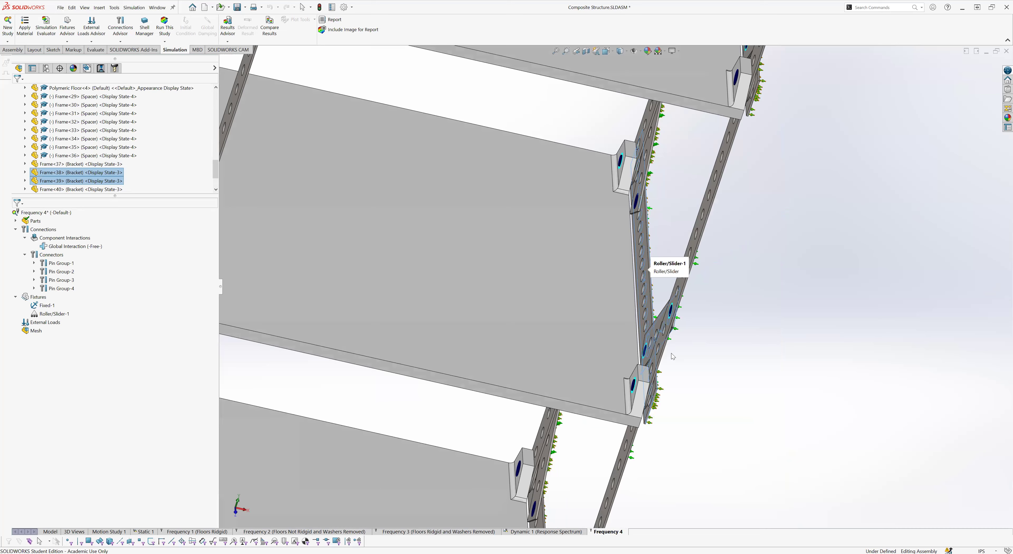
middle_drag(649, 277, 657, 327)
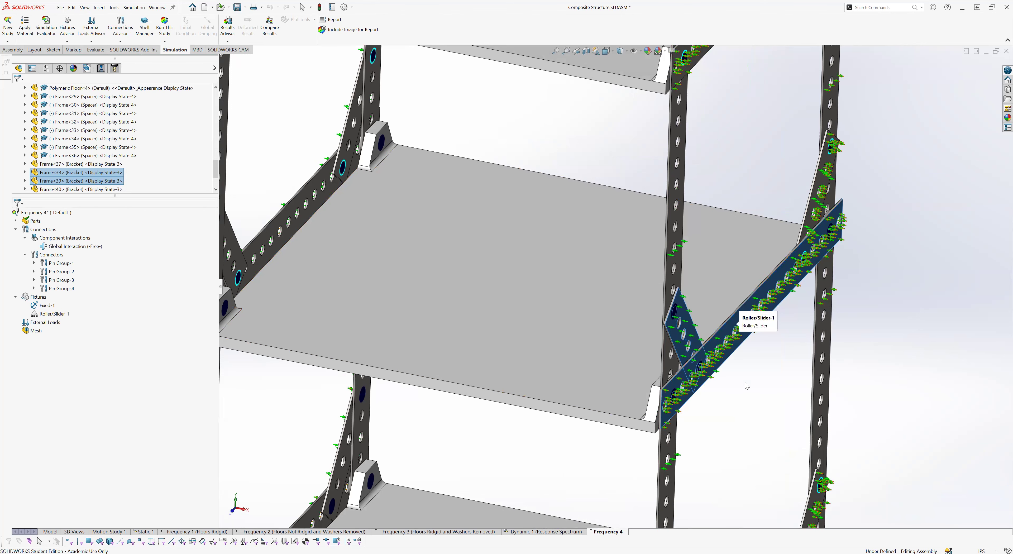
scroll(739, 315, down, 6)
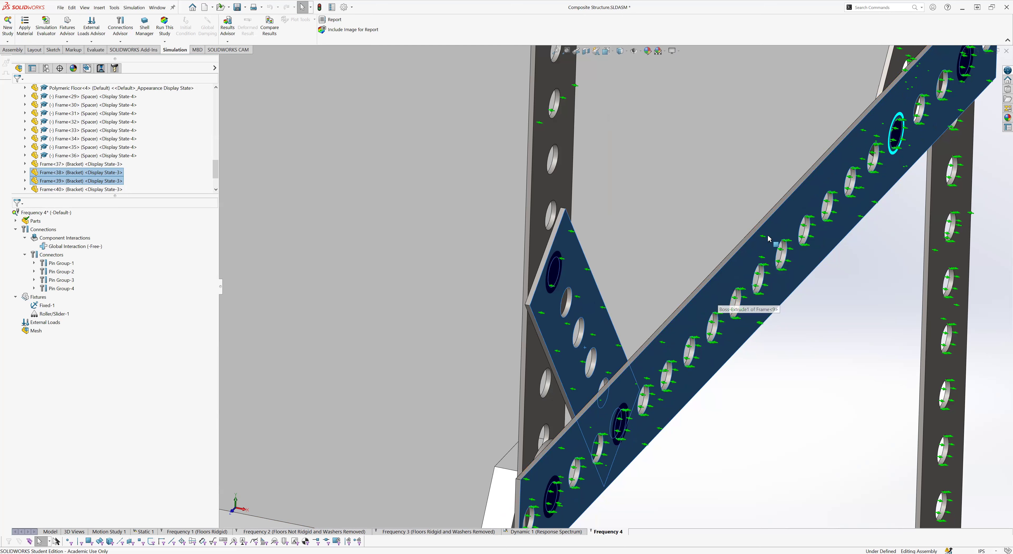
ctrl+click(728, 311)
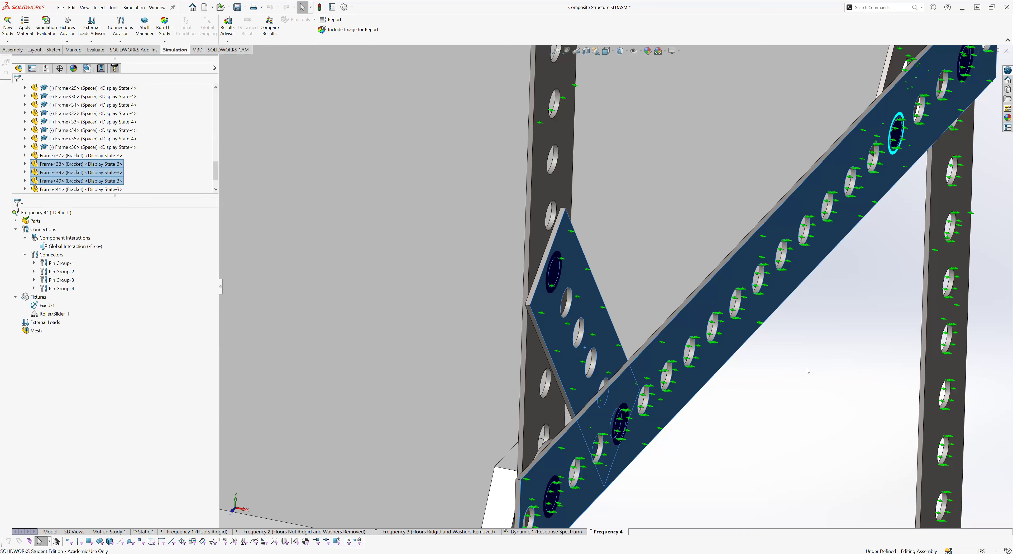
scroll(807, 367, up, 3)
scroll(742, 389, up, 2)
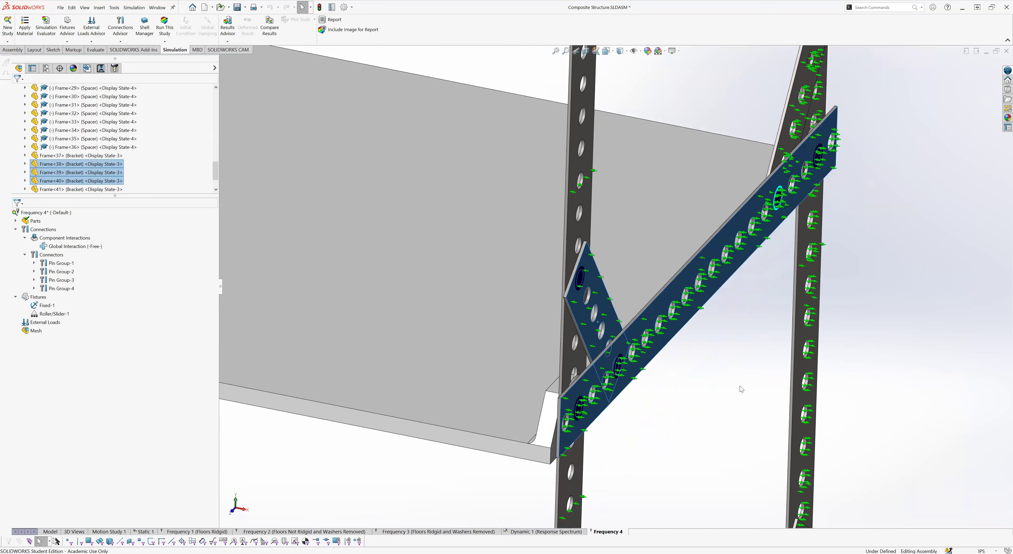
scroll(741, 389, up, 2)
click(694, 342)
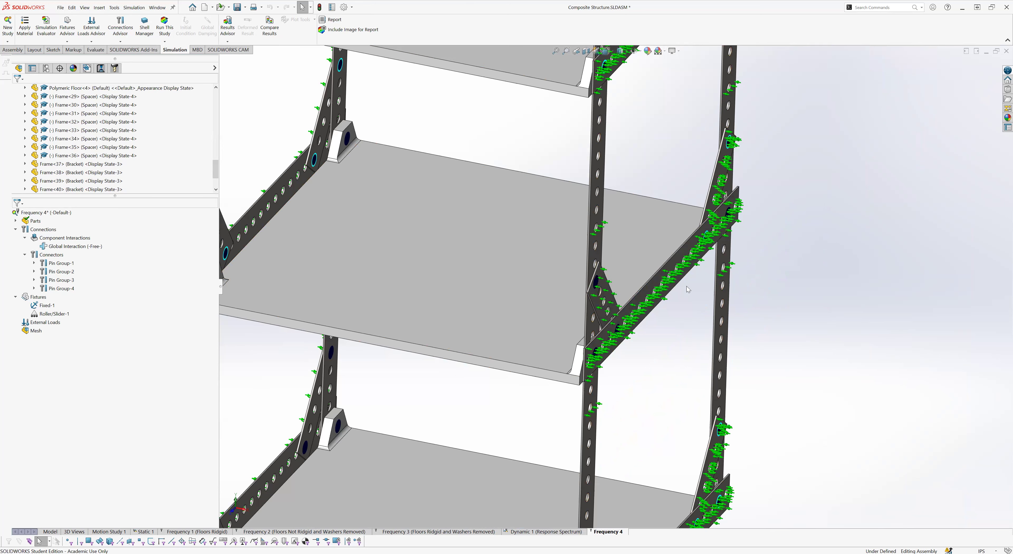
Step: Highlight the second-level horizontal member and bracket Frame<39> to review where the roller constraint acts
click(670, 291)
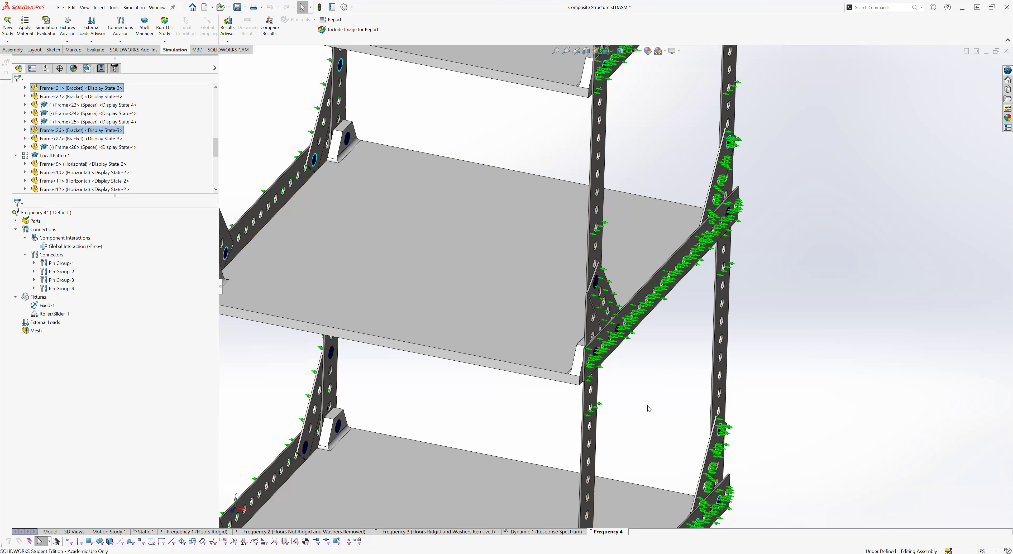
click(621, 326)
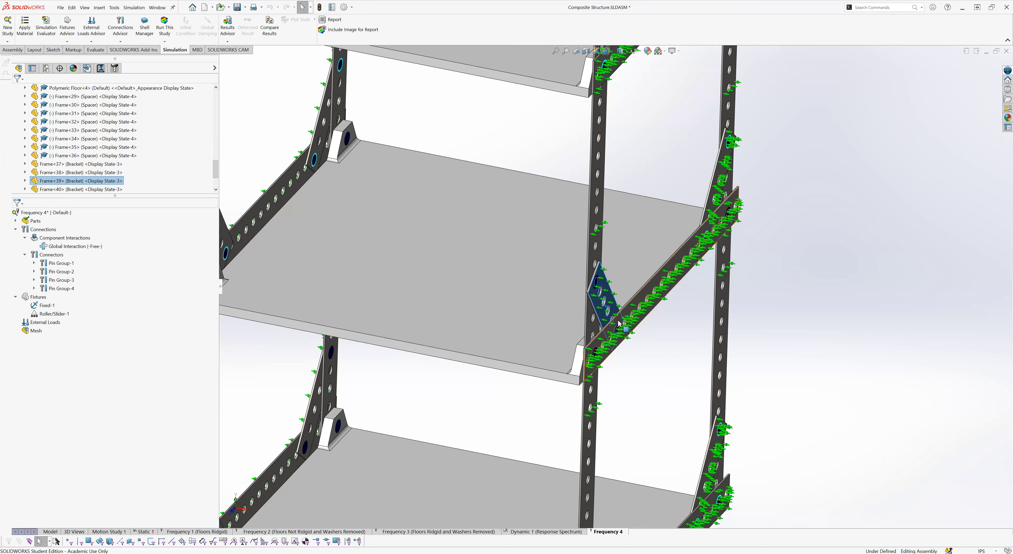
click(659, 353)
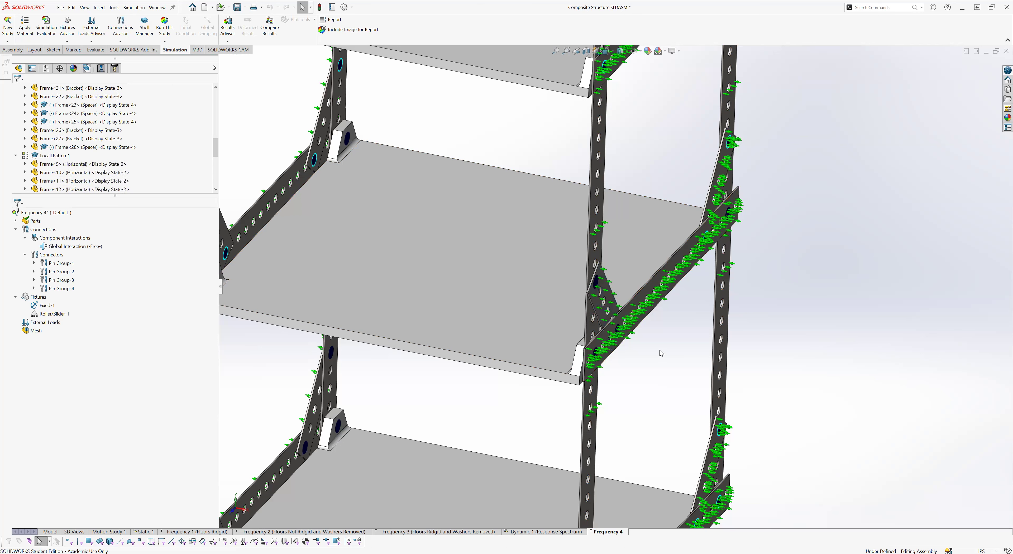
click(624, 322)
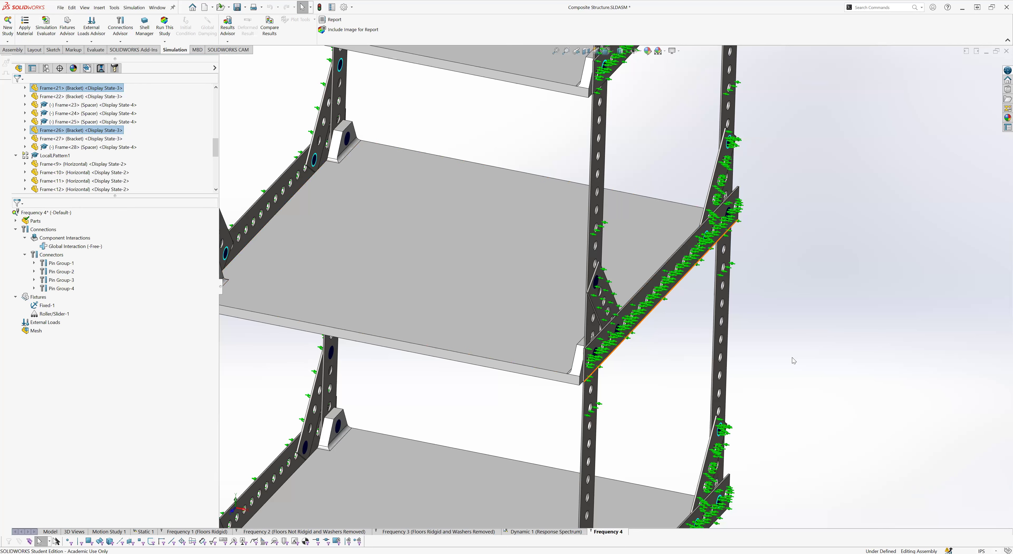
Step: Review the constrained sides across the whole structure by highlighting uprights Frame<1> and Frame<2> with adjoining members, then clear the selection
scroll(638, 387, up, 3)
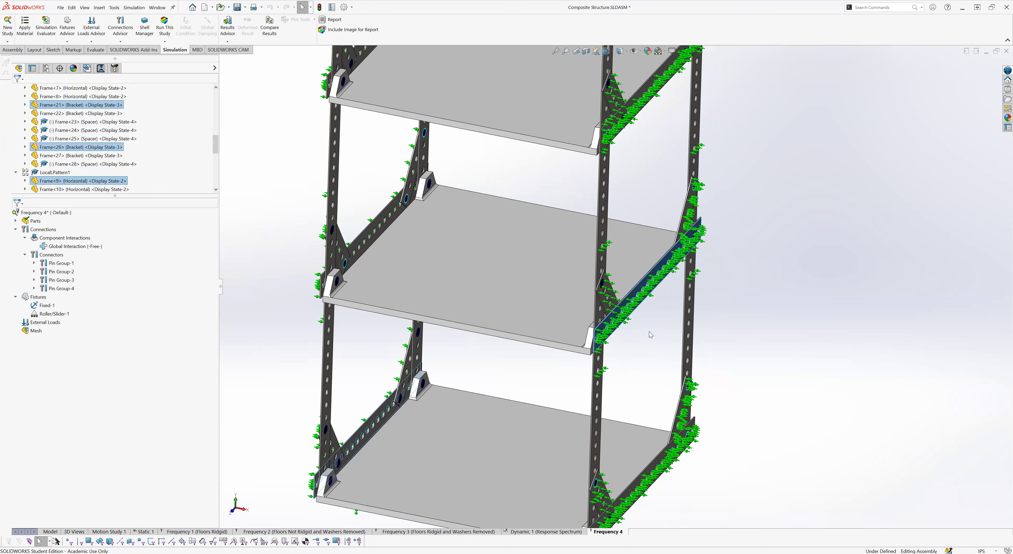
scroll(626, 272, up, 4)
ctrl+click(609, 290)
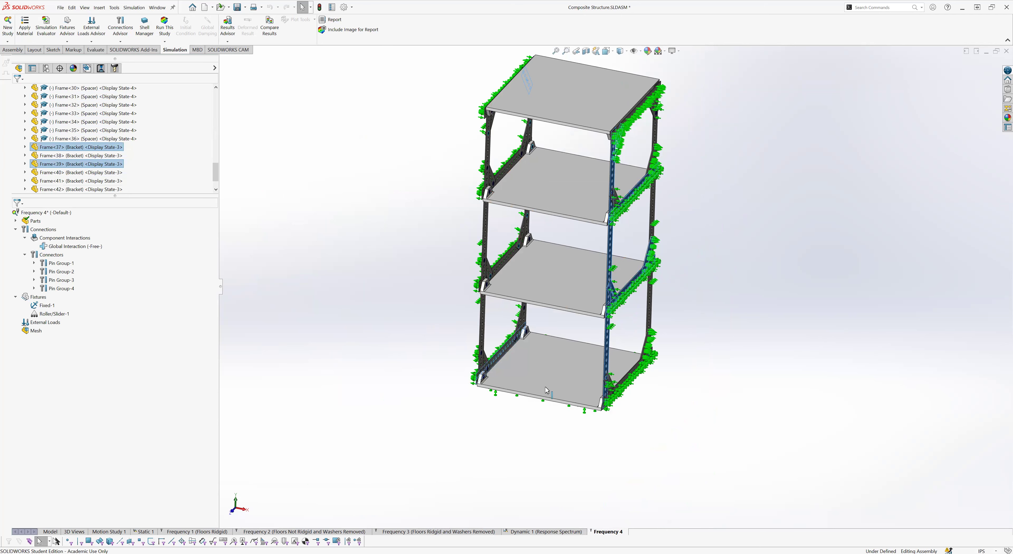
ctrl+click(480, 120)
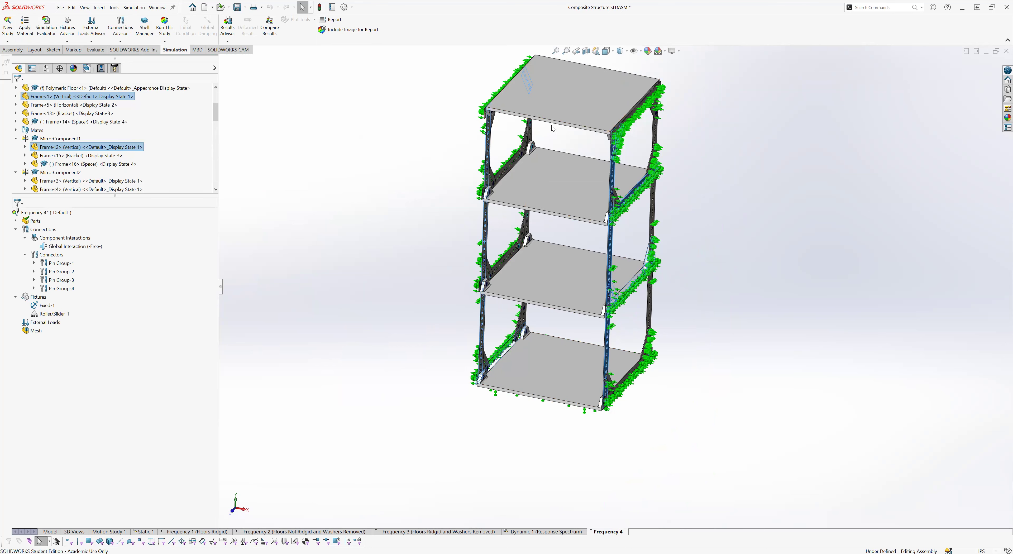
scroll(531, 125, down, 3)
key(Escape)
Step: Highlight the top polymeric floor in the model, then clear the selection
click(547, 118)
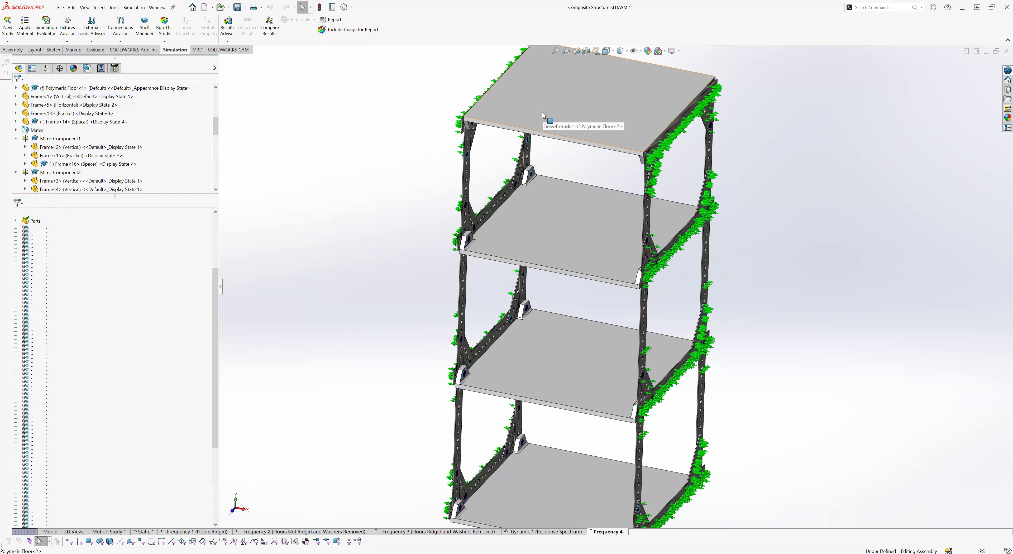
click(380, 178)
scroll(554, 168, up, 1)
scroll(553, 167, up, 1)
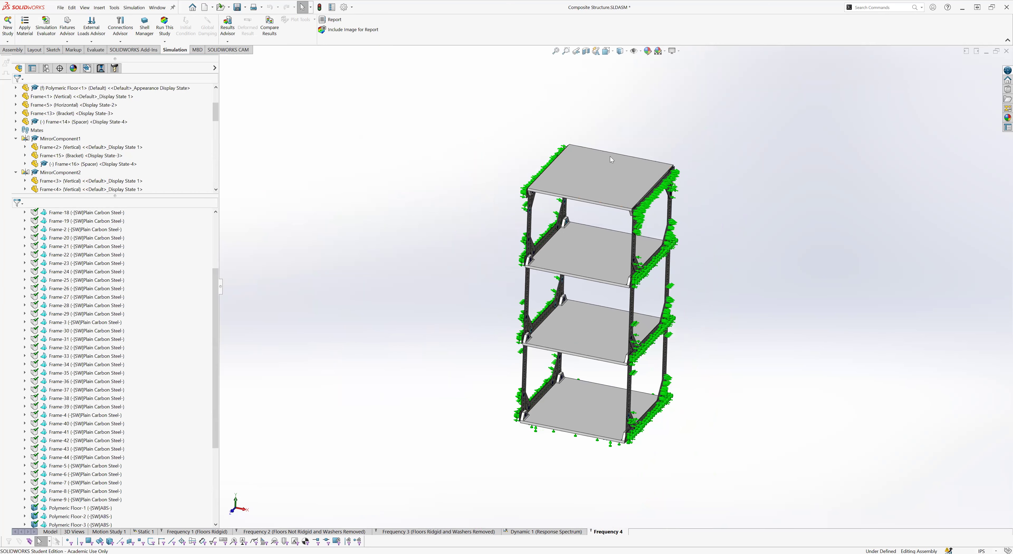
Step: Highlight upright Frame<1>, several horizontals and brackets on both constrained sides to review the frame, then clear the selection
click(531, 247)
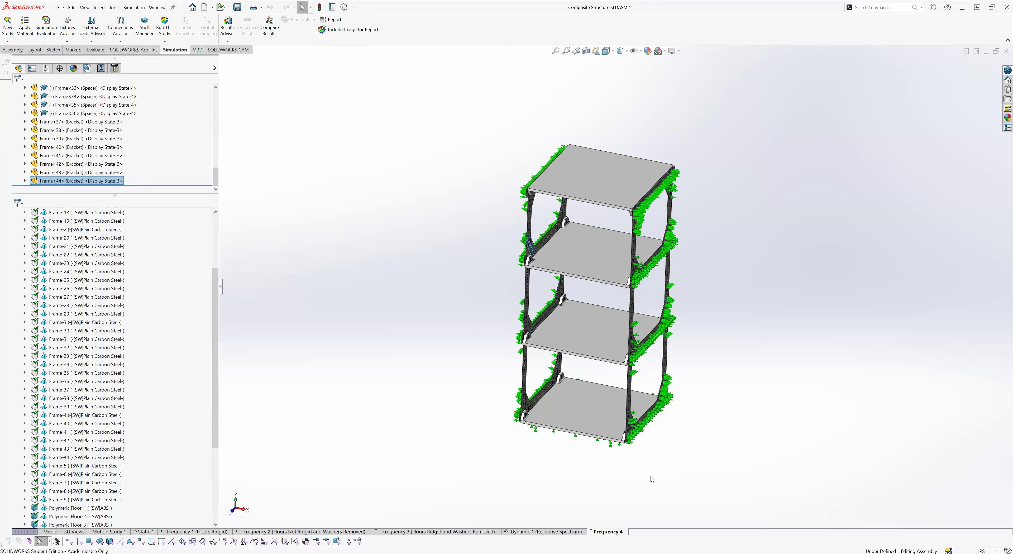
ctrl+click(545, 393)
ctrl+click(634, 248)
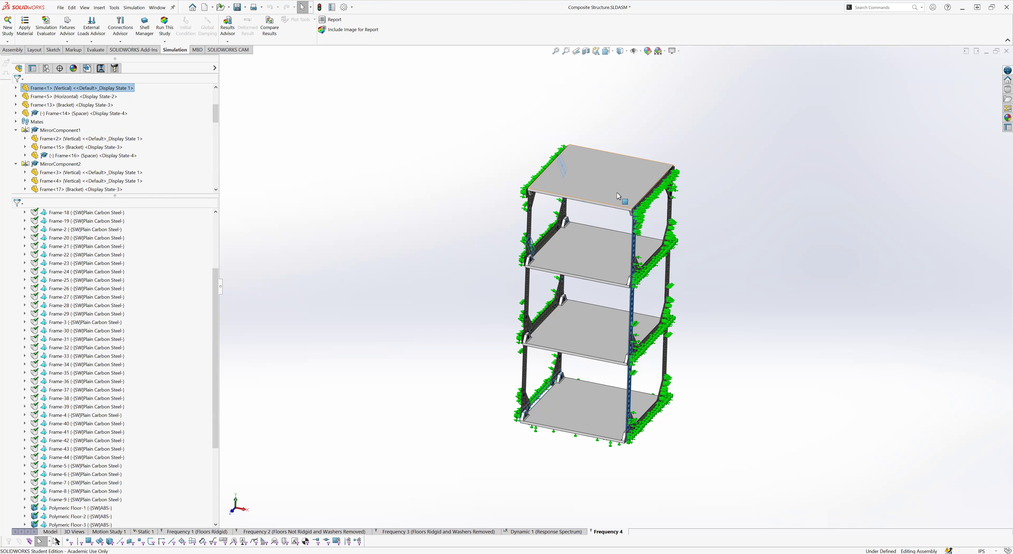
ctrl+click(649, 196)
ctrl+click(634, 344)
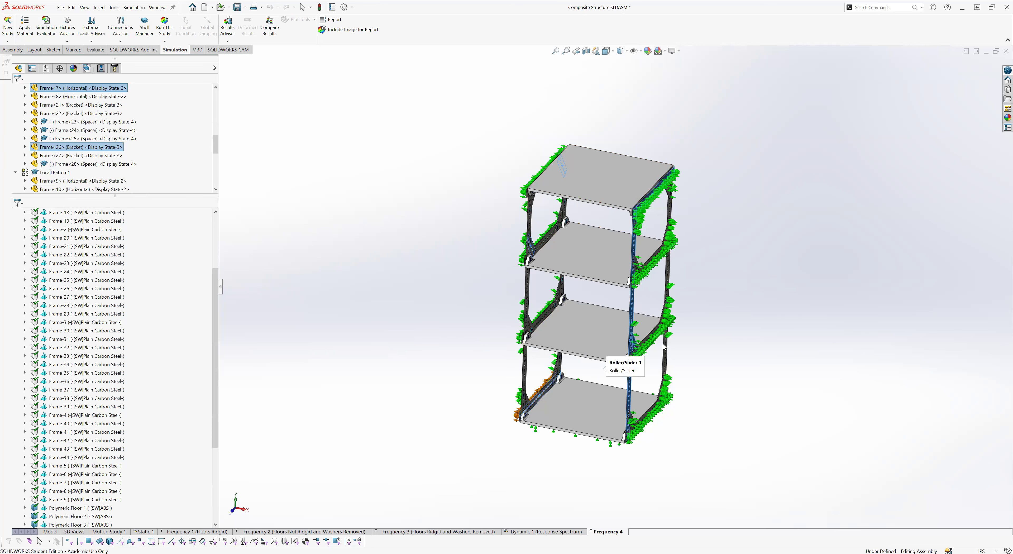
ctrl+click(656, 255)
ctrl+click(635, 264)
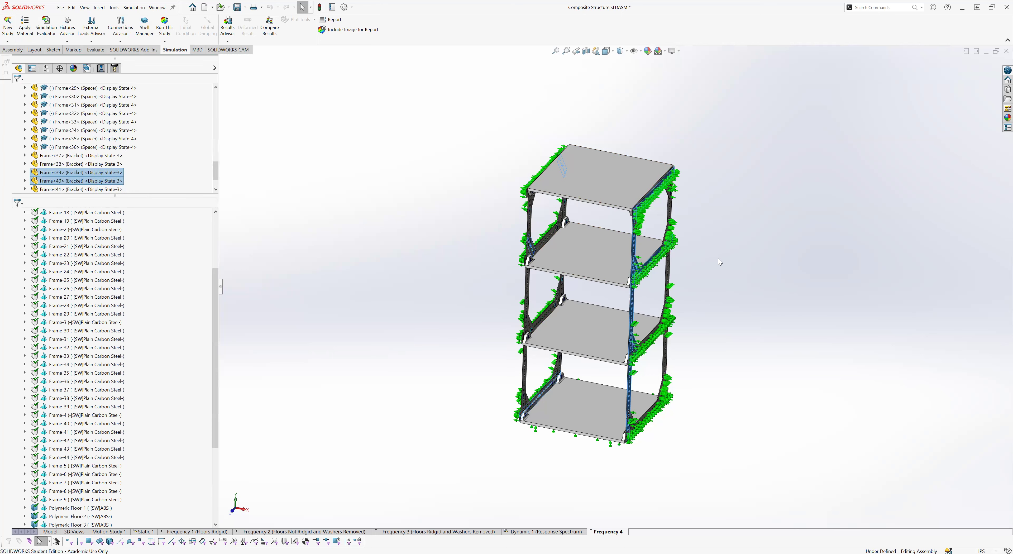
ctrl+click(575, 240)
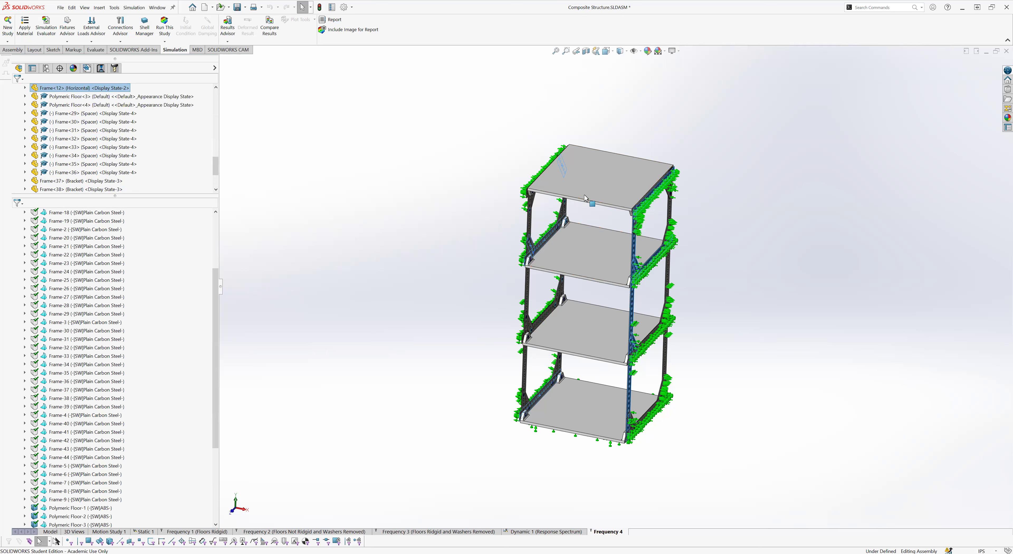
click(385, 364)
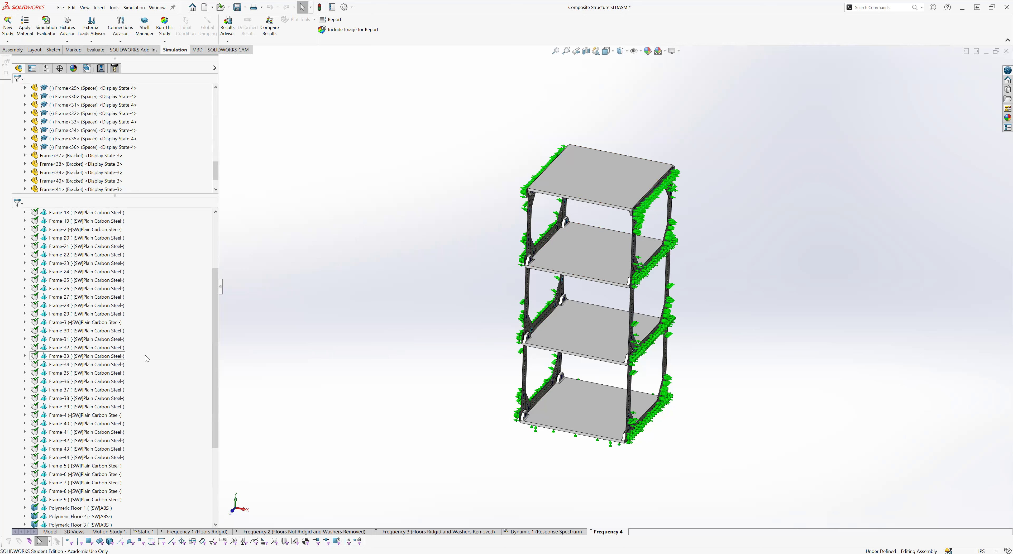
Step: Collapse the Parts list in the Frequency 4 study tree
scroll(154, 338, up, 4)
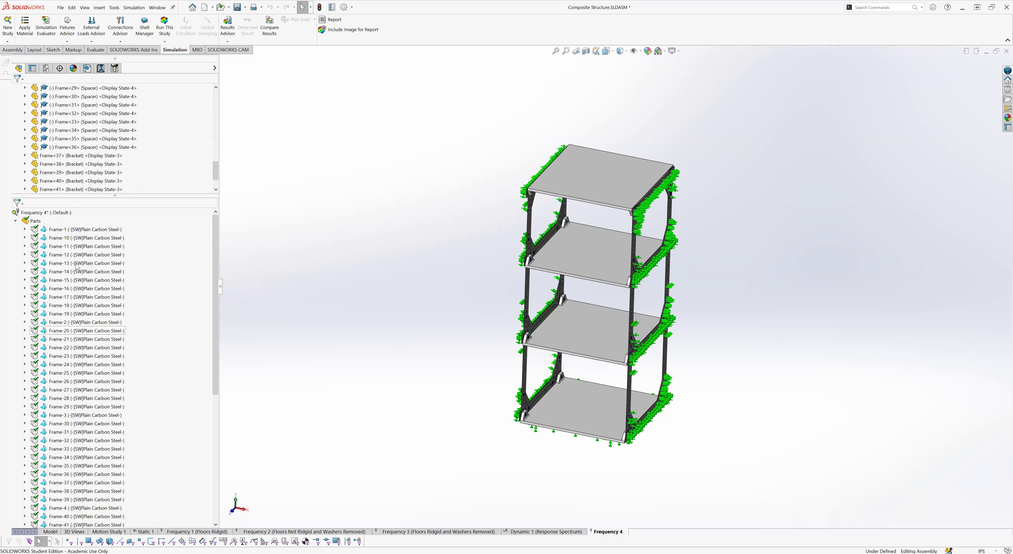
click(16, 221)
click(254, 428)
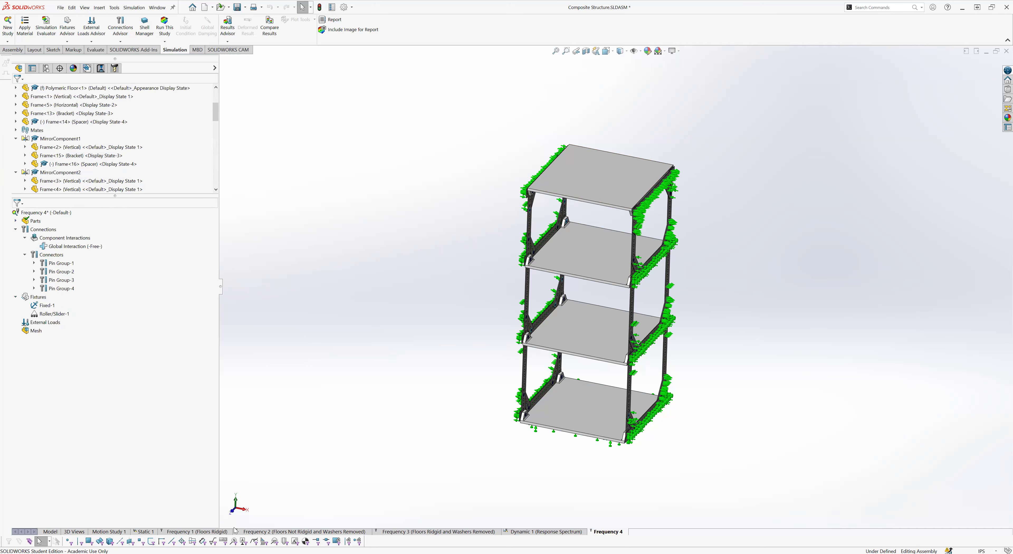
Step: Compare the two opposite roller-constrained sides by highlighting their mid-level horizontals, uprights and bracket Frame<40>, then clear the selection
click(551, 233)
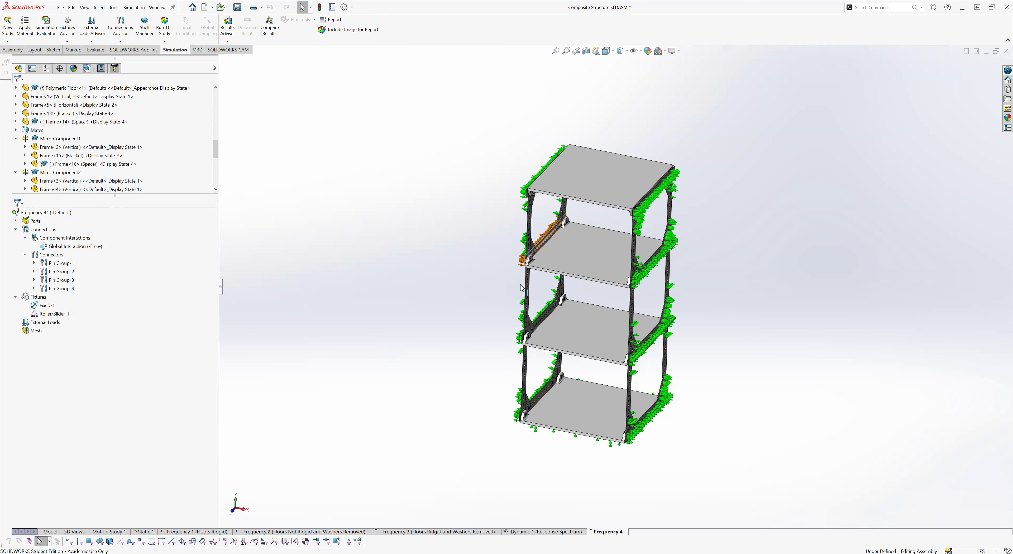
ctrl+click(546, 318)
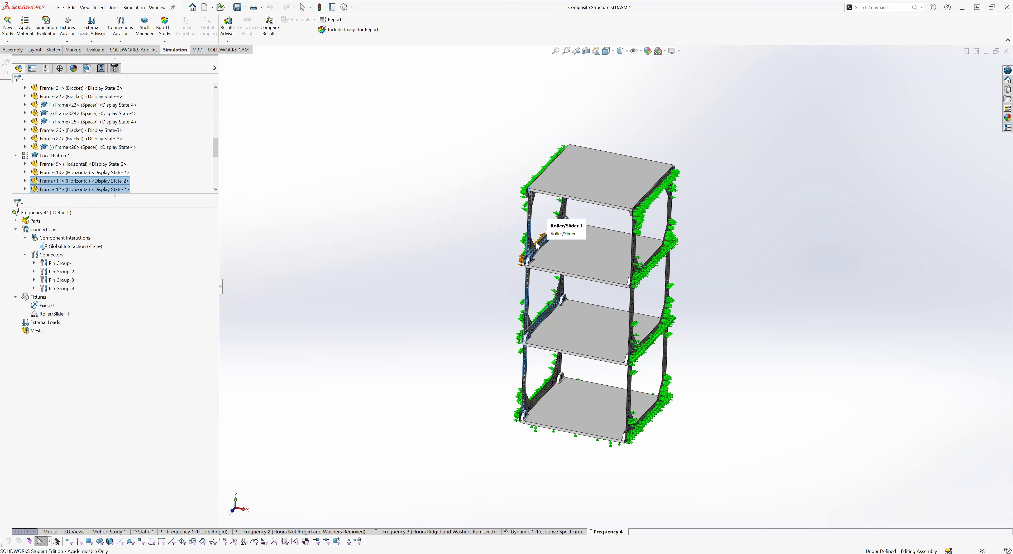
ctrl+click(649, 261)
ctrl+click(632, 290)
ctrl+click(636, 267)
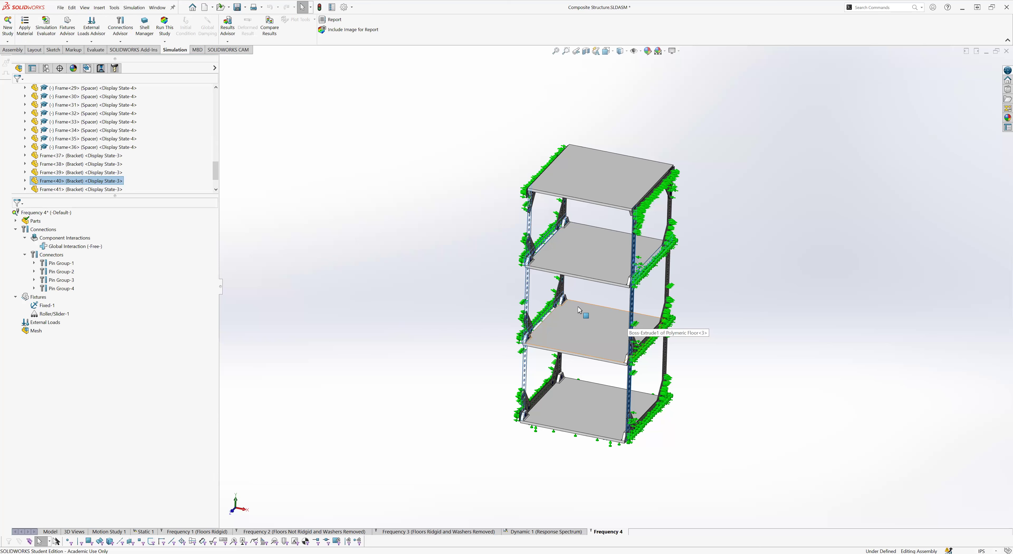
click(516, 296)
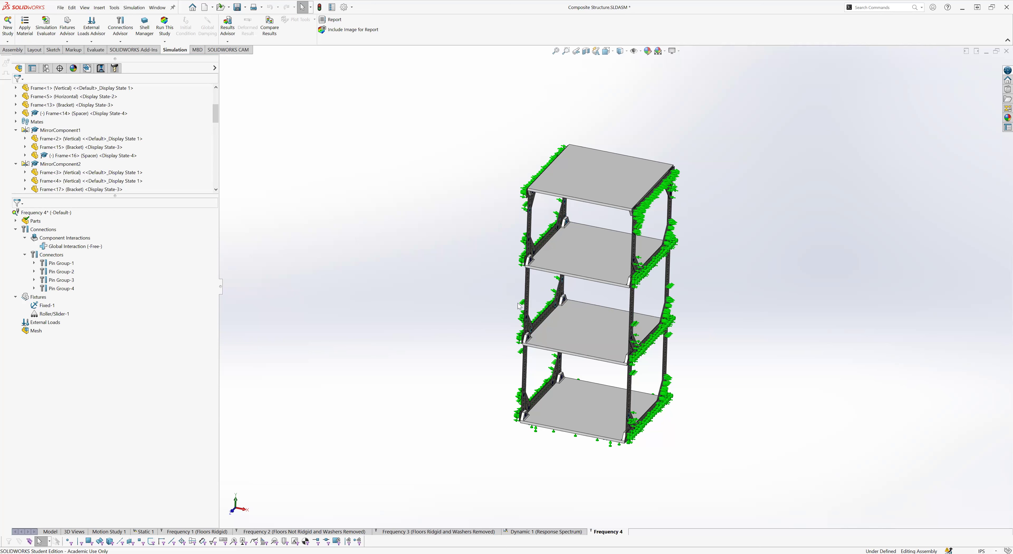
click(527, 301)
ctrl+click(656, 257)
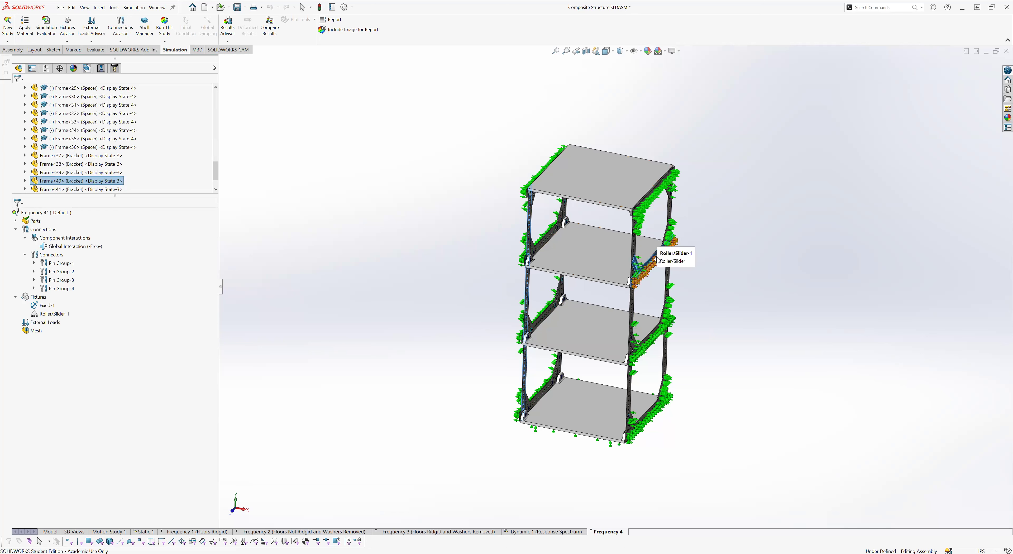
click(694, 274)
Step: Examine the joint between horizontal member Frame<10> and its upright up close, highlighting the horizontal member
scroll(682, 260, down, 5)
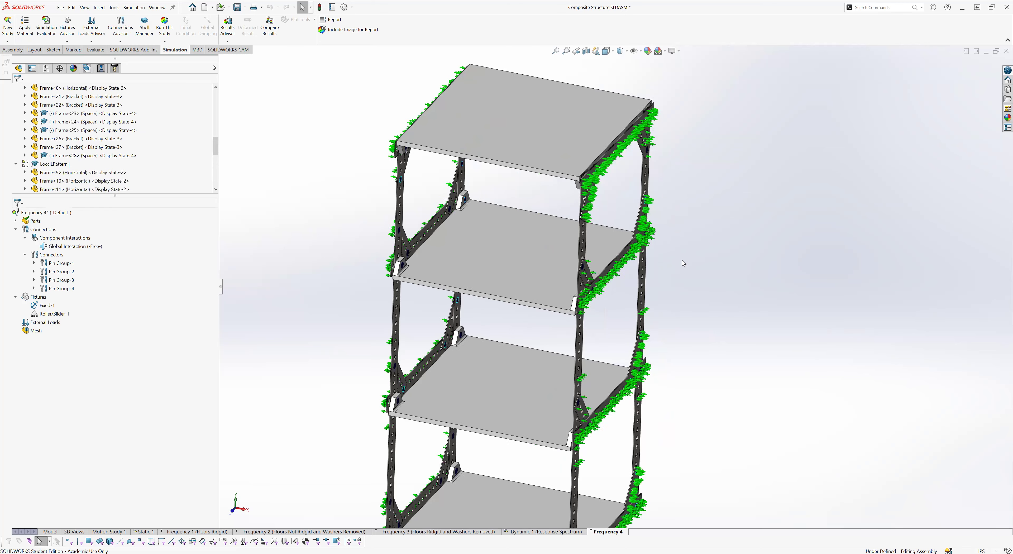
scroll(649, 297, up, 2)
scroll(621, 178, down, 5)
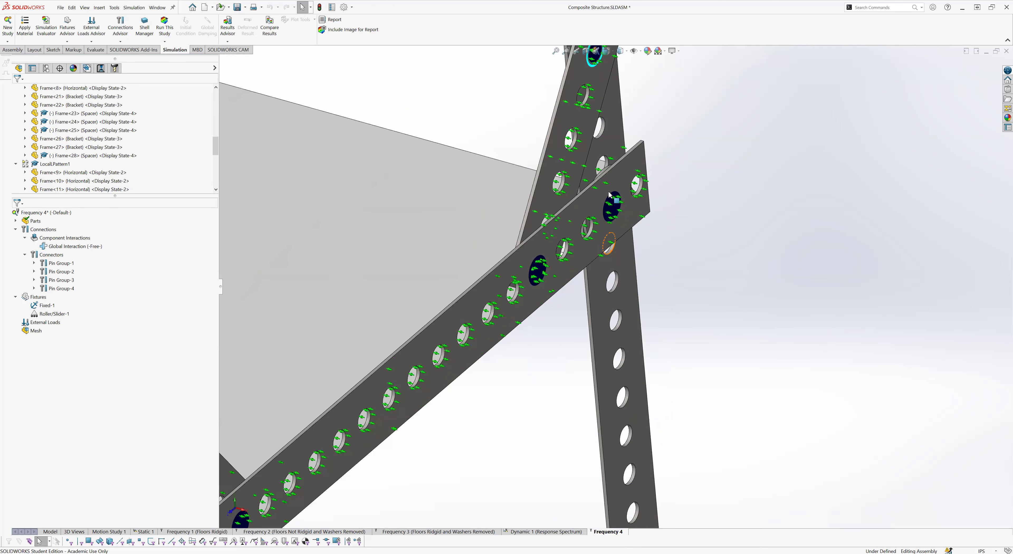
click(618, 211)
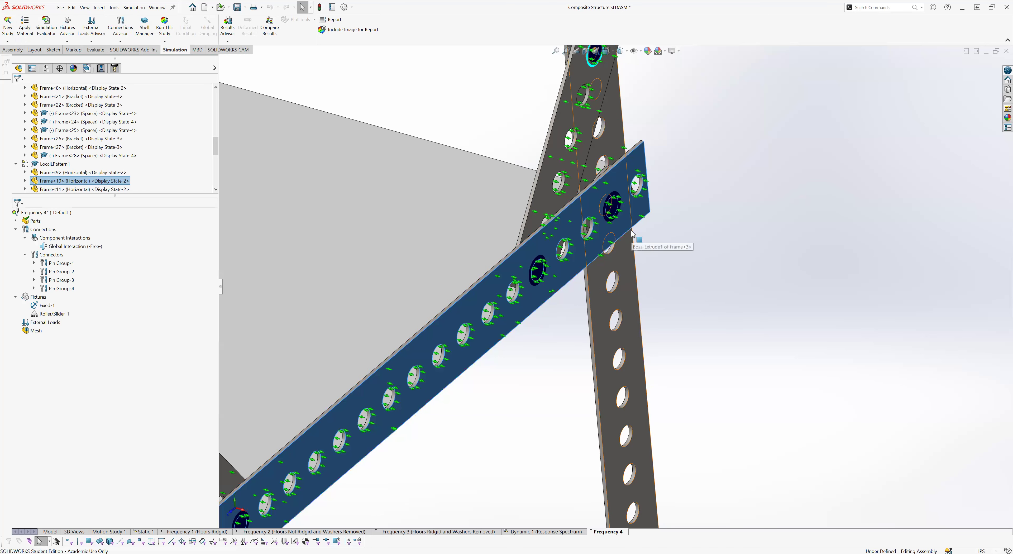
scroll(634, 361, up, 2)
scroll(633, 361, up, 5)
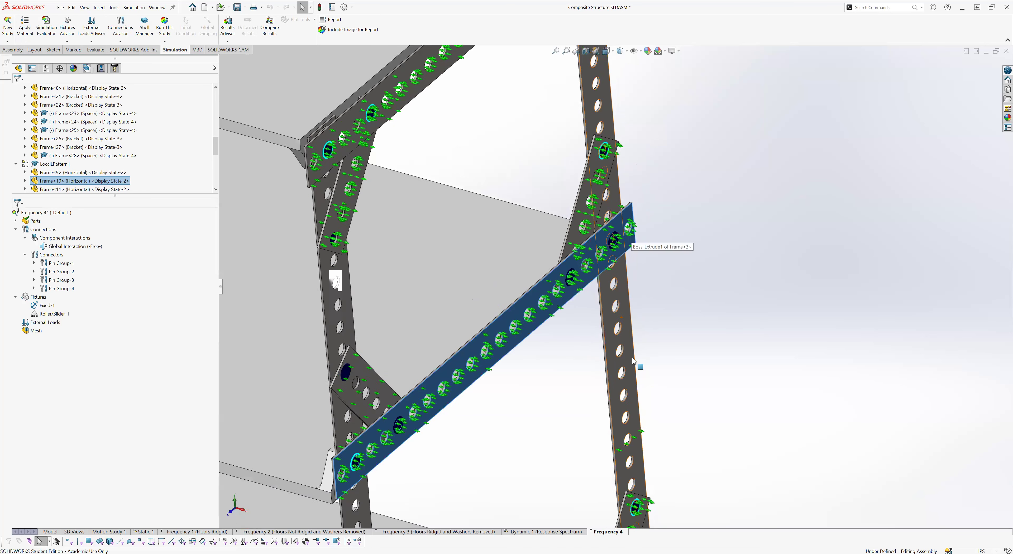
Step: Highlight upright Frame<2> and the mid-level members on the opposite constrained side of the structure
click(620, 344)
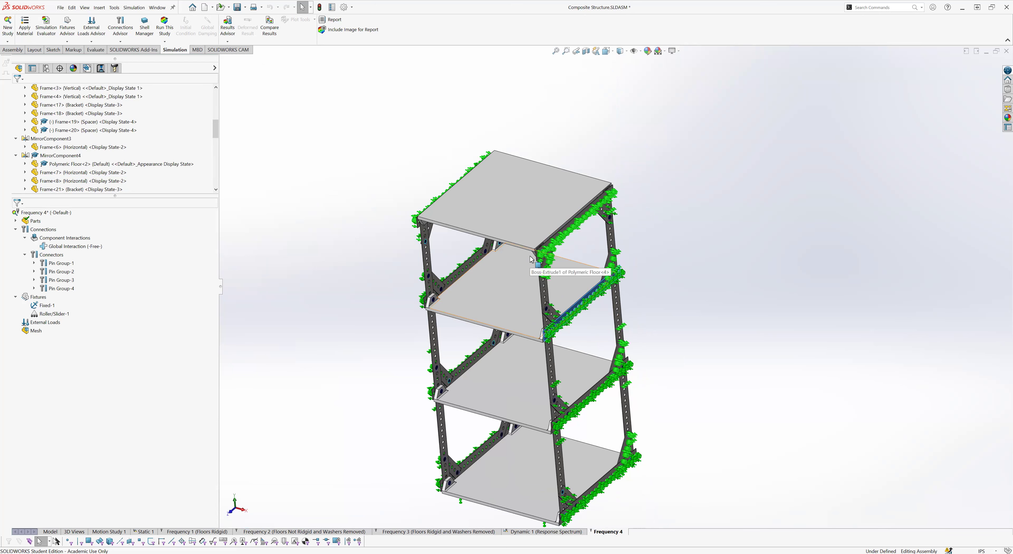
click(455, 388)
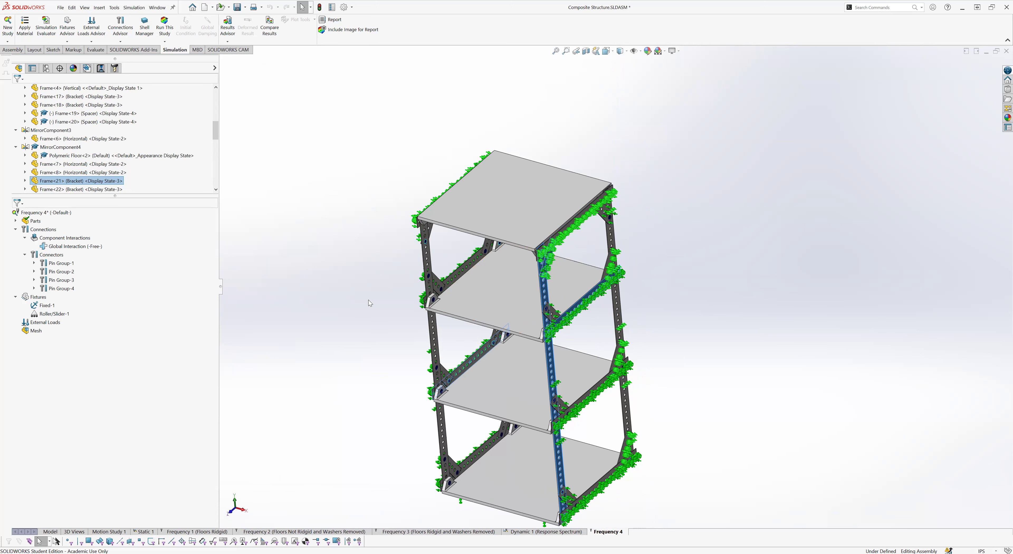
click(430, 351)
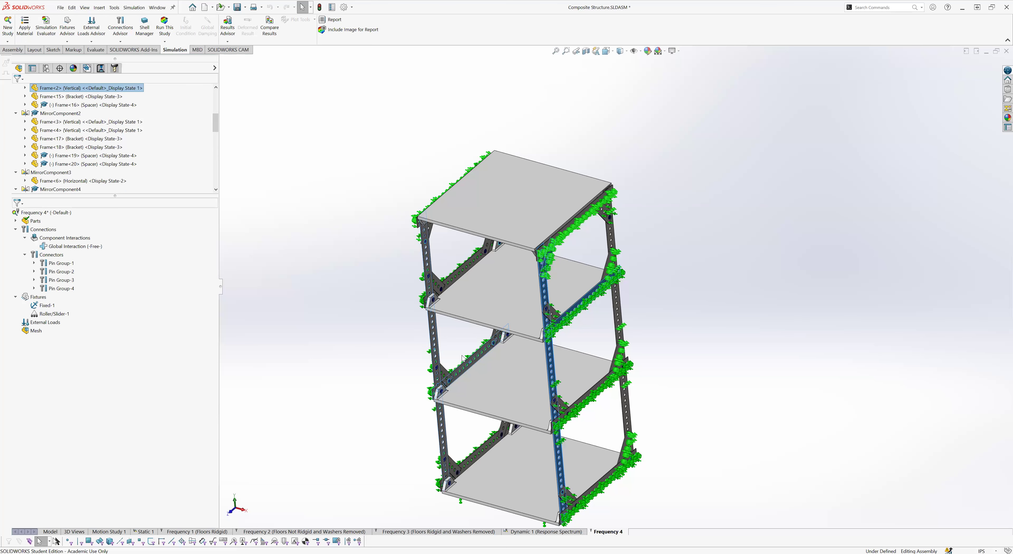
Step: Highlight the mid-level bracket area on the roller-constrained side together with the upright, then clear the selection
ctrl+click(621, 347)
ctrl+click(625, 351)
click(762, 342)
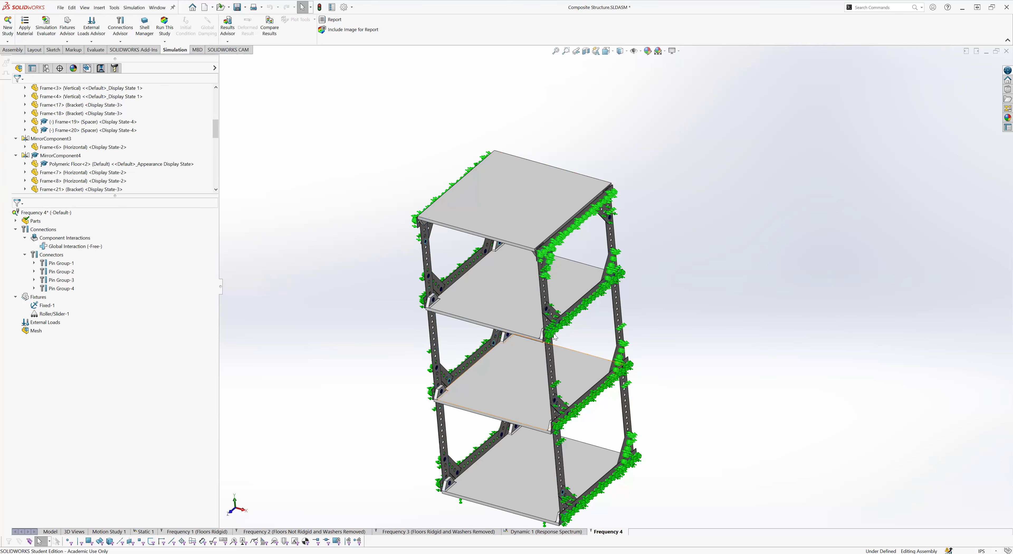
Step: Highlight the horizontals, upright and brackets down one roller-constrained side, including Frame<7>, Frame<8>, Frame<21> and Frame<27>
click(550, 338)
scroll(550, 342, up, 1)
scroll(551, 342, up, 1)
ctrl+click(480, 241)
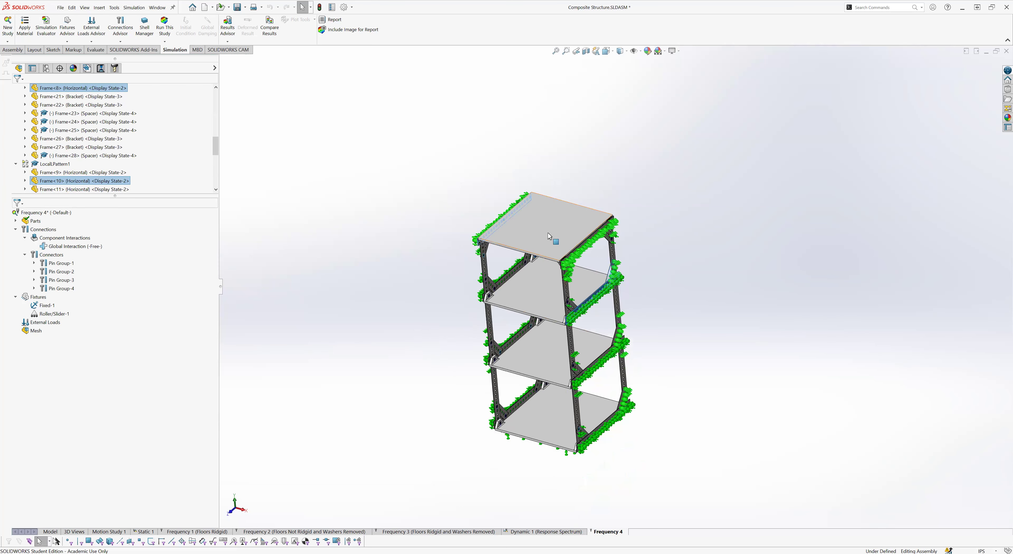
ctrl+click(567, 291)
ctrl+click(572, 305)
ctrl+click(589, 242)
ctrl+click(609, 237)
ctrl+click(592, 367)
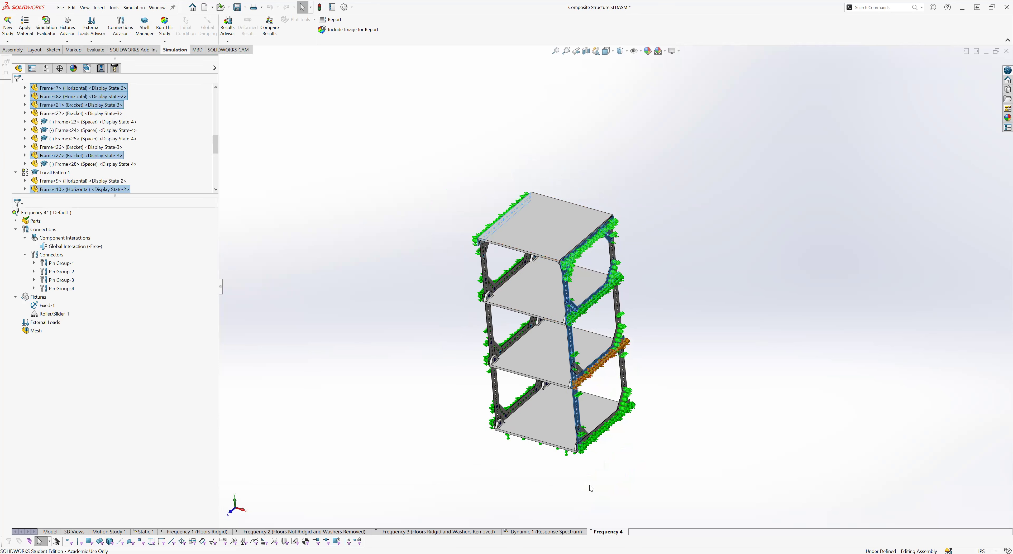
ctrl+click(594, 431)
Step: Examine the lower levels of the structure by highlighting horizontals Frame<5> and Frame<11>
click(512, 412)
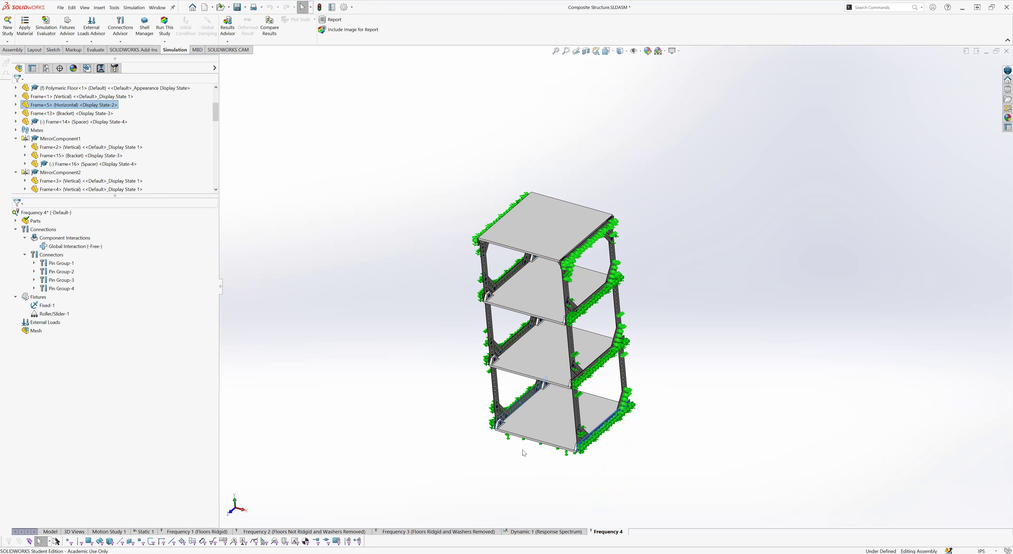
middle_drag(454, 449, 506, 384)
ctrl+click(558, 323)
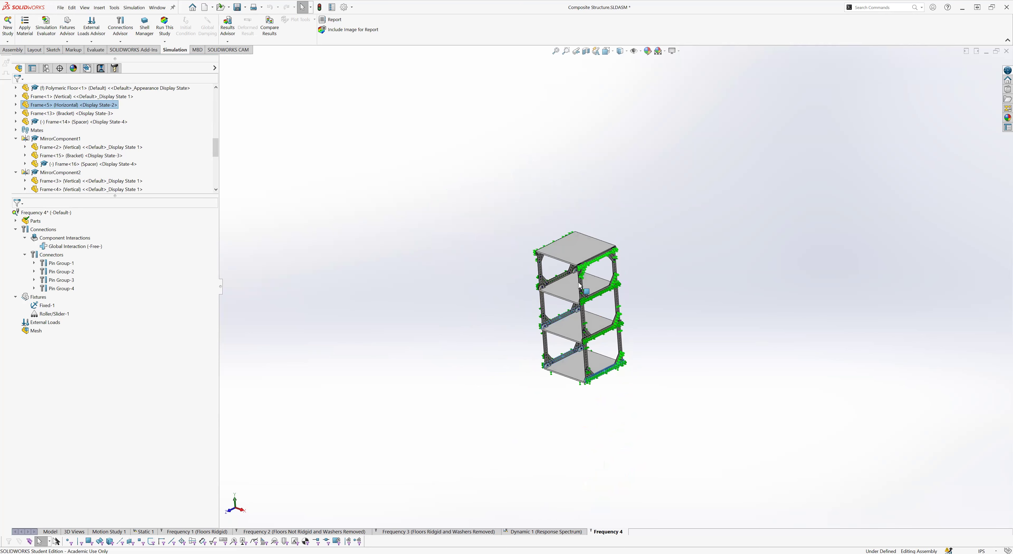
scroll(578, 289, down, 3)
scroll(579, 291, down, 2)
scroll(586, 311, up, 2)
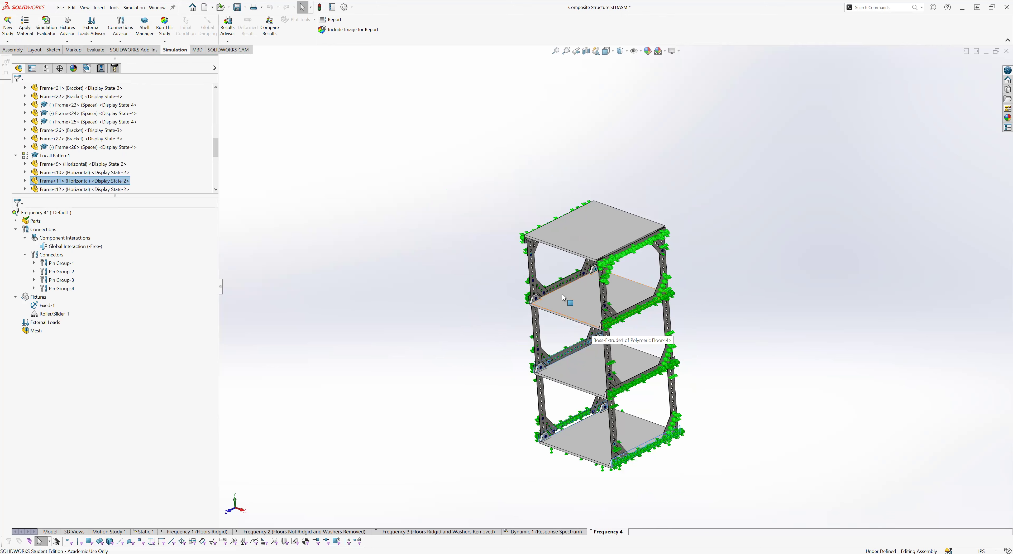
scroll(563, 298, down, 3)
scroll(632, 454, up, 4)
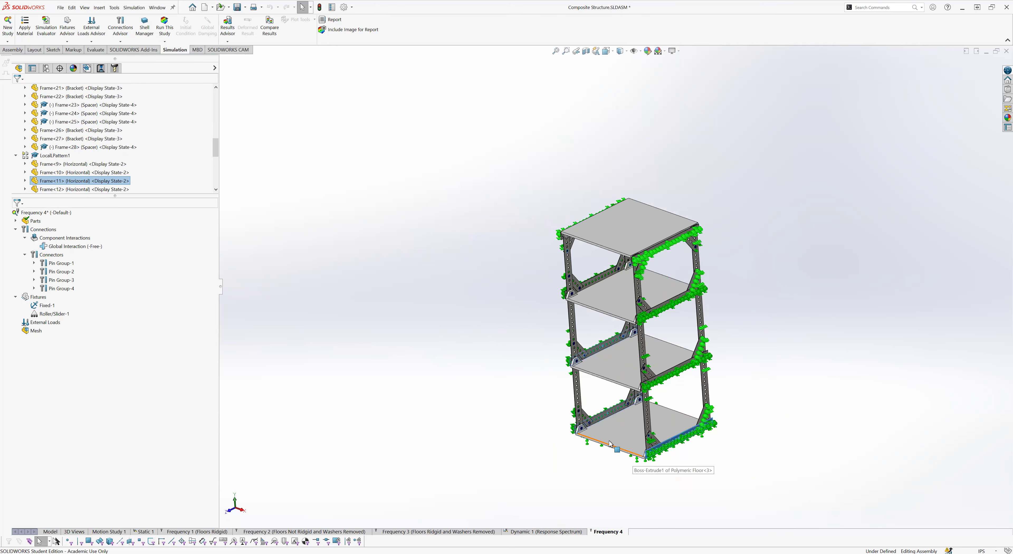
Step: Inspect the fixed base from a low side angle, highlighting Polymeric Floor<1> and the horizontals of the constrained sides
ctrl+click(652, 450)
middle_drag(632, 436, 661, 420)
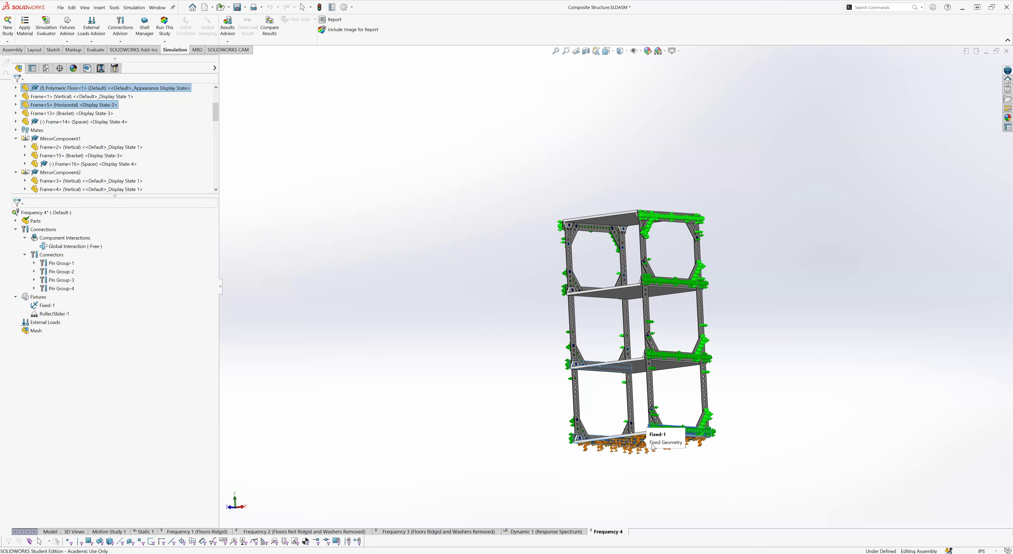
middle_drag(624, 428, 640, 483)
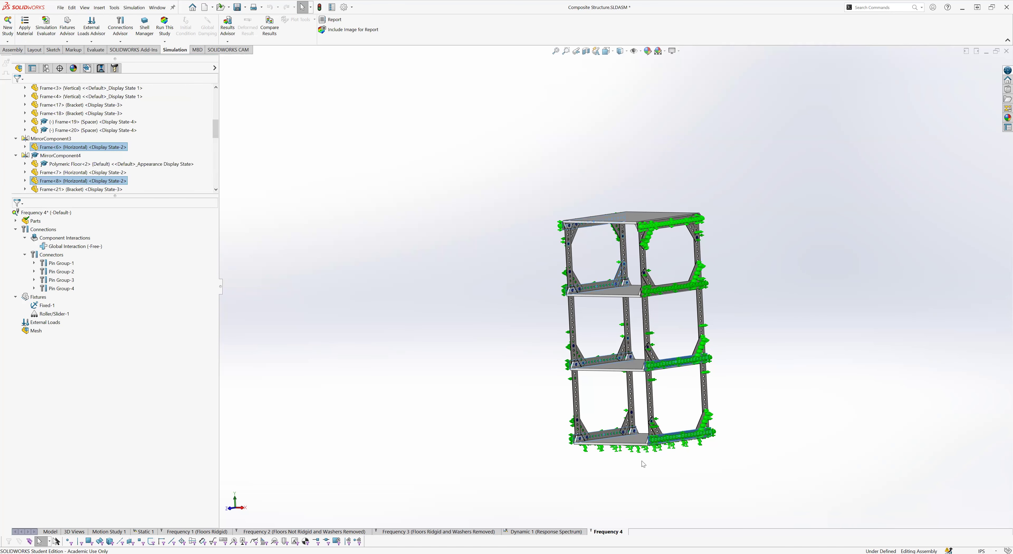
Step: Examine the fixtures and pinned joints around the floors, columns, horizontal members and brackets of the structure
middle_drag(642, 462, 642, 428)
middle_drag(633, 300, 629, 333)
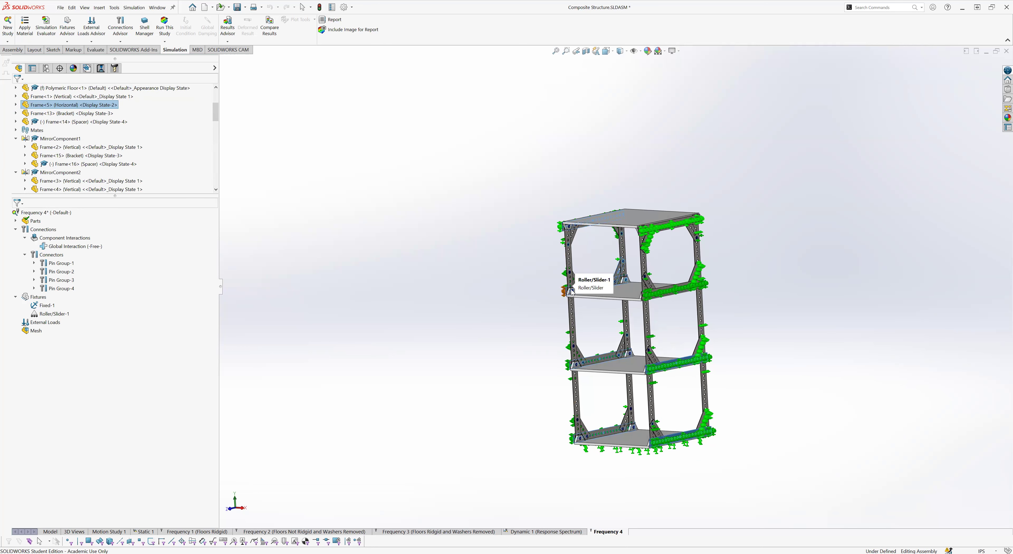
click(557, 366)
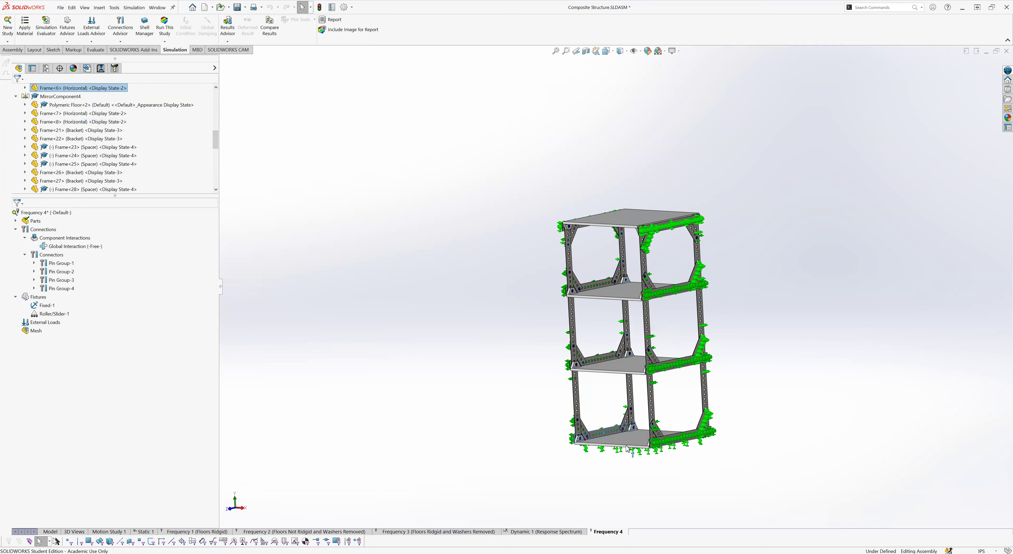
scroll(635, 425, down, 4)
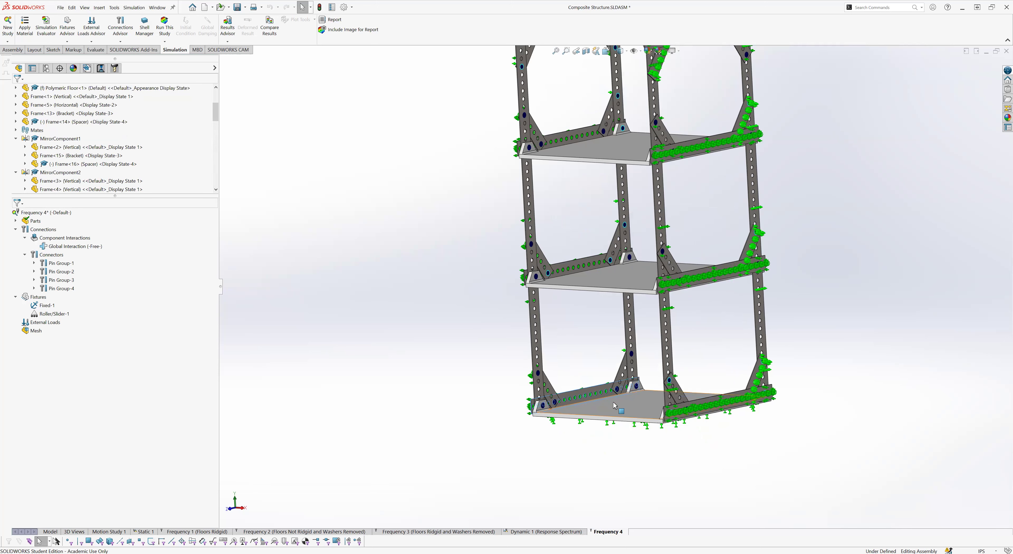
scroll(586, 407, down, 1)
scroll(588, 409, down, 2)
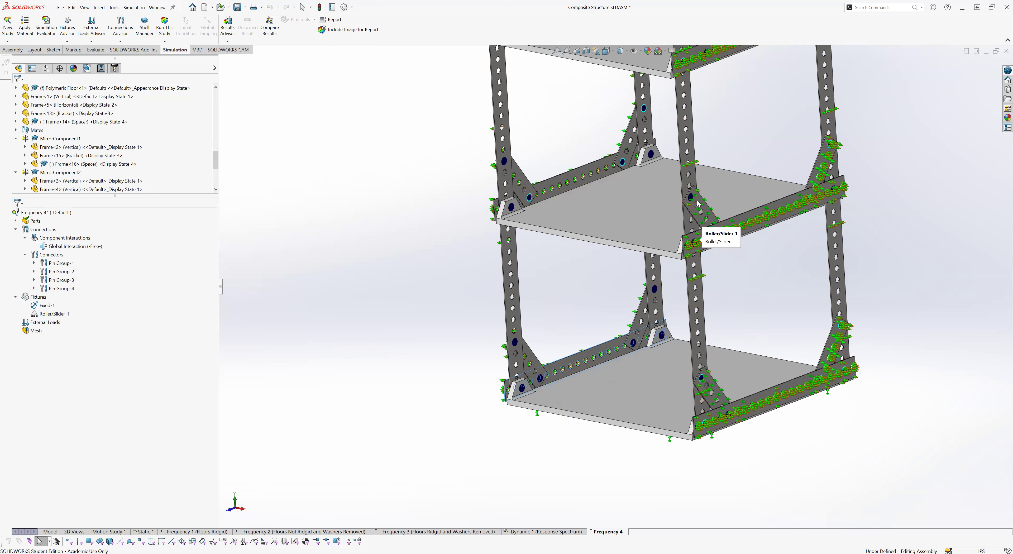
scroll(610, 276, up, 5)
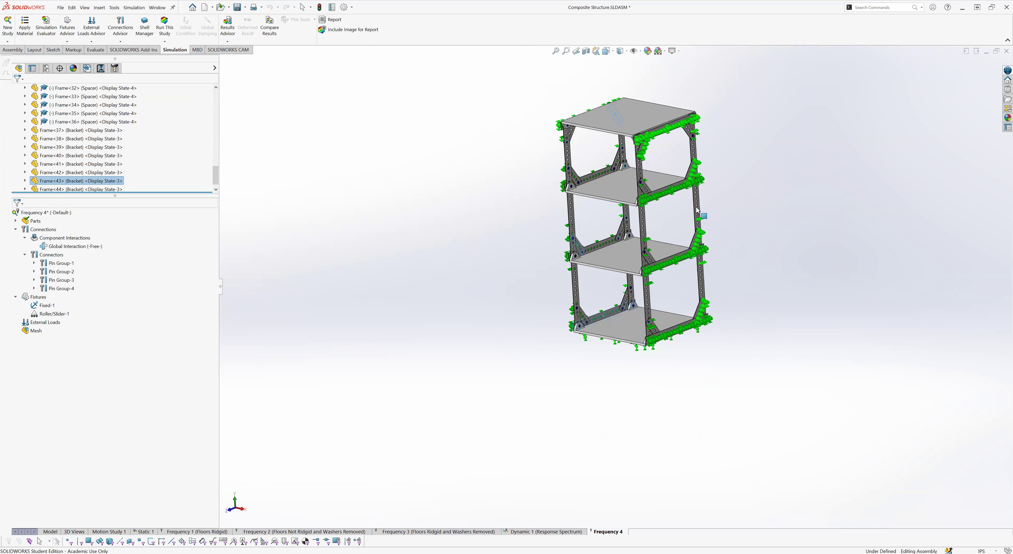
ctrl+click(642, 205)
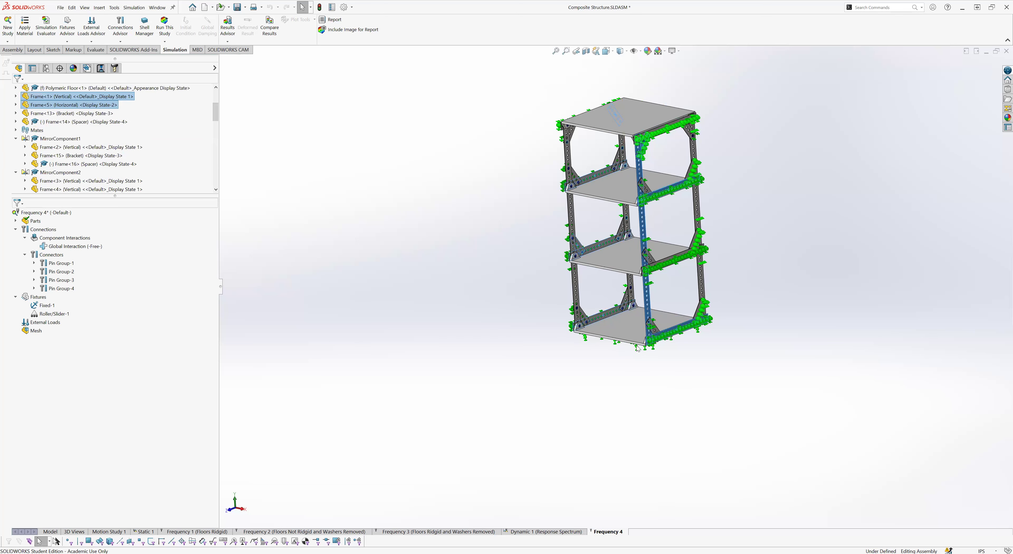
scroll(636, 350, down, 2)
scroll(636, 350, up, 2)
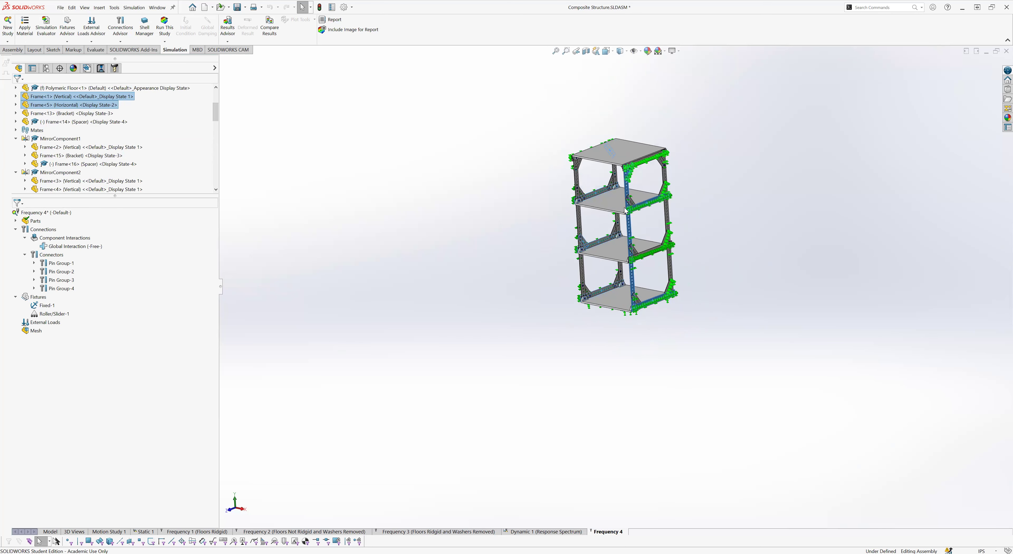
click(720, 222)
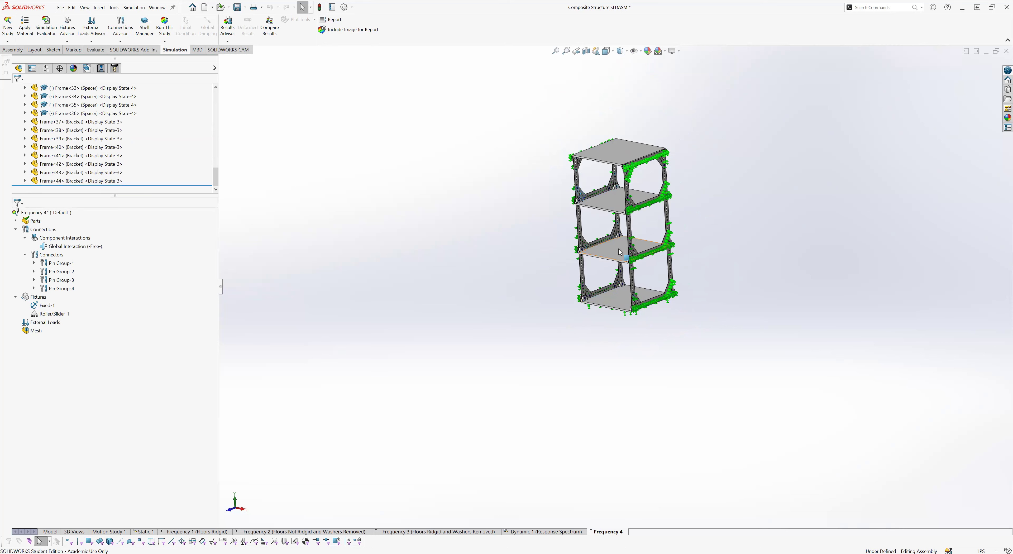
scroll(634, 278, down, 3)
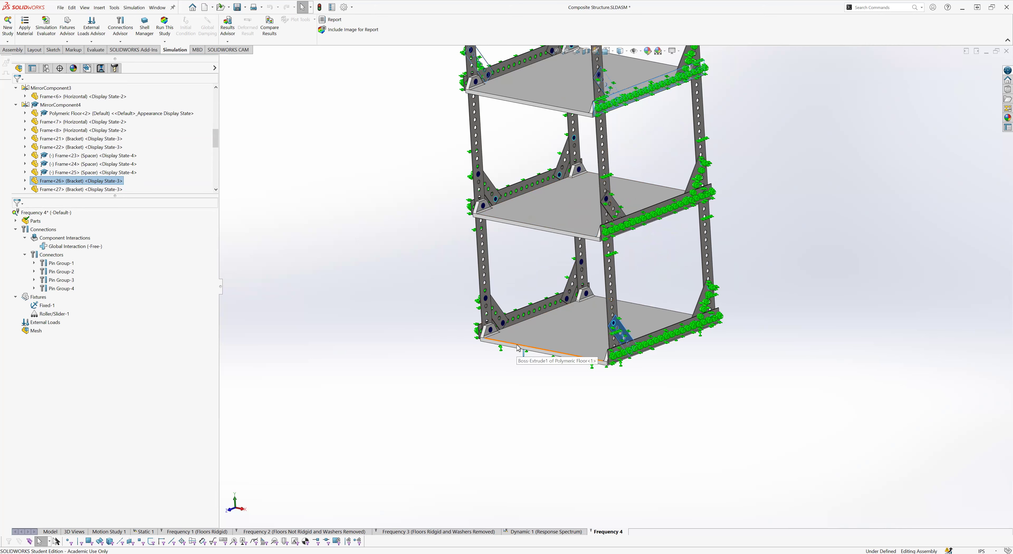
scroll(522, 333, up, 4)
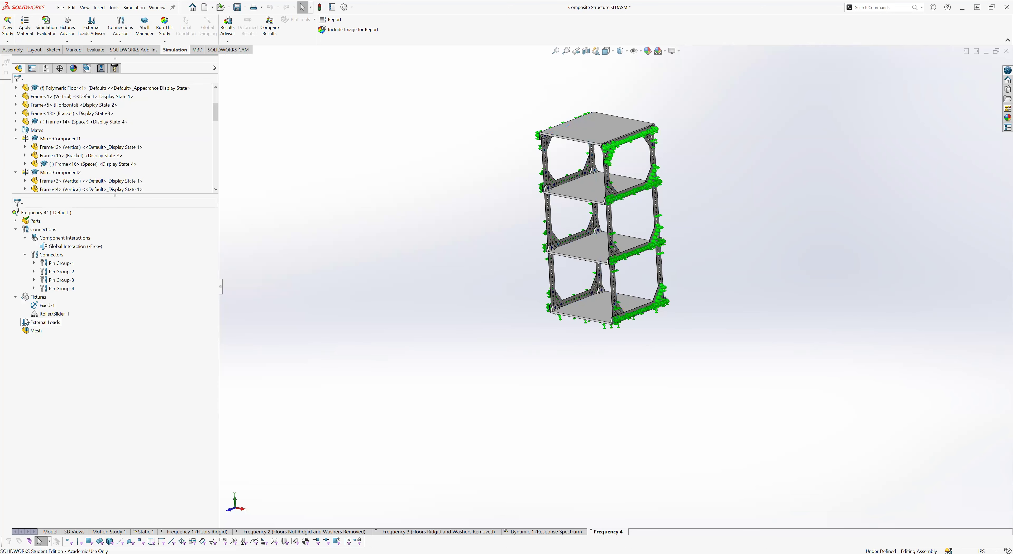
Step: Create the mesh for the Frequency 4 study at the default mesh density, with custom mesh parameters left off
right_click(27, 333)
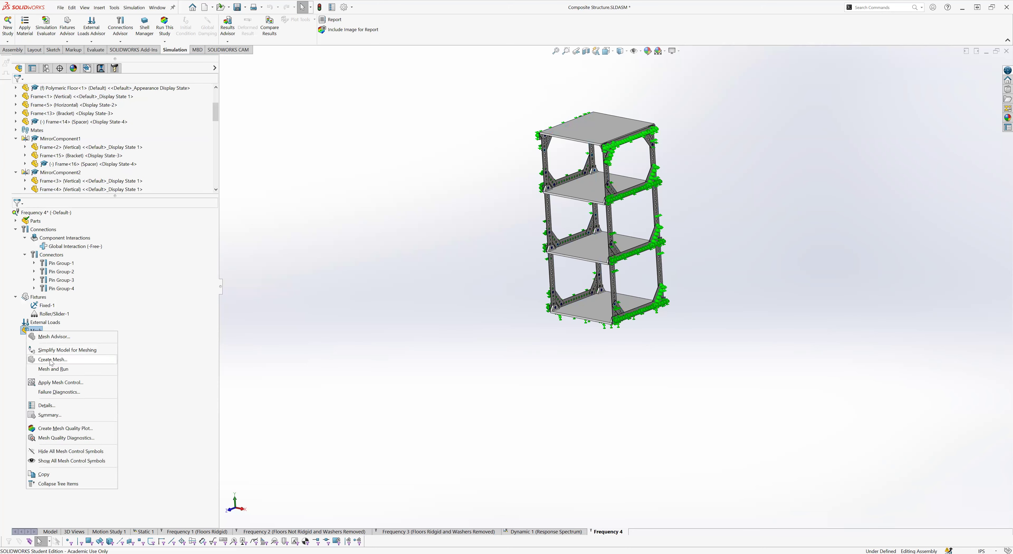
click(59, 338)
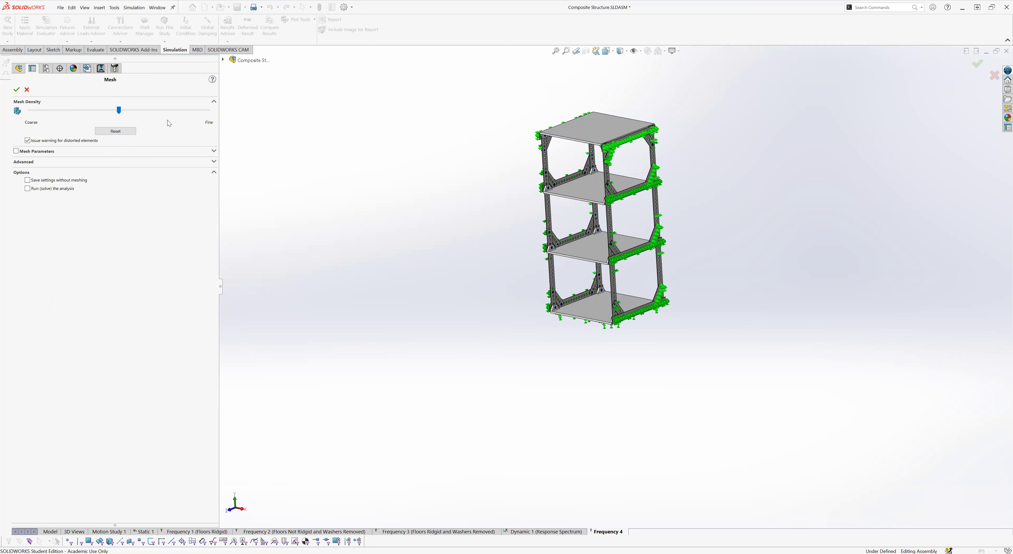
scroll(608, 203, up, 3)
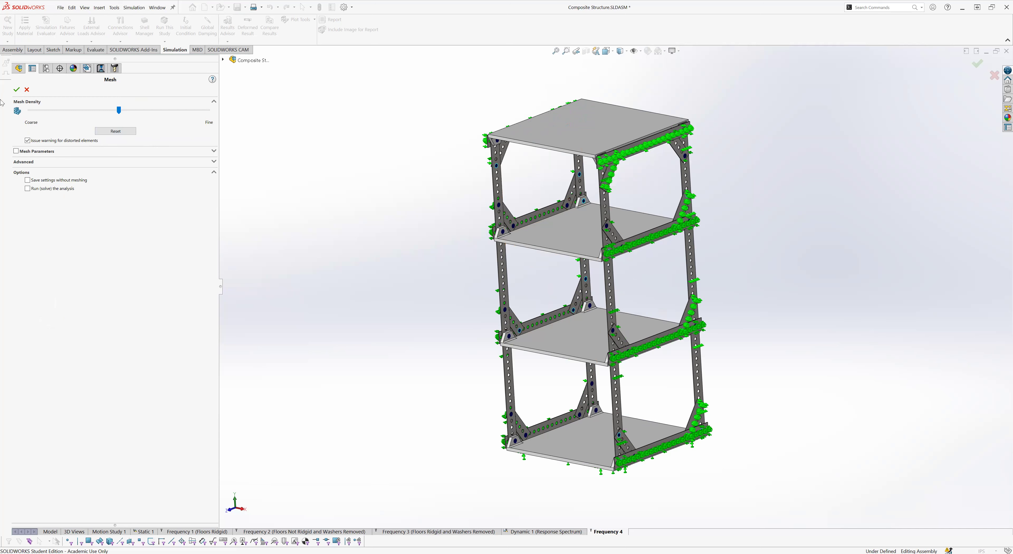
click(36, 152)
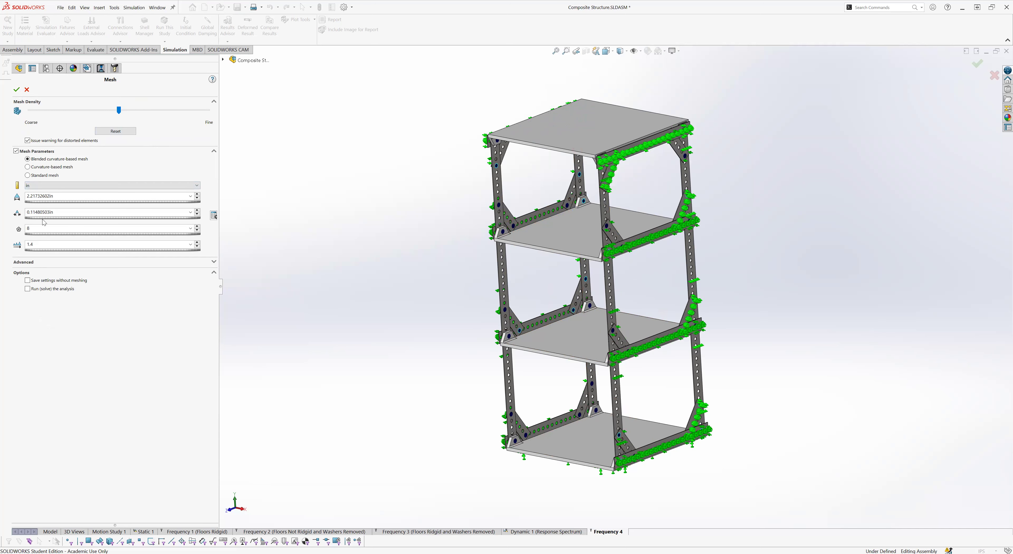
click(16, 151)
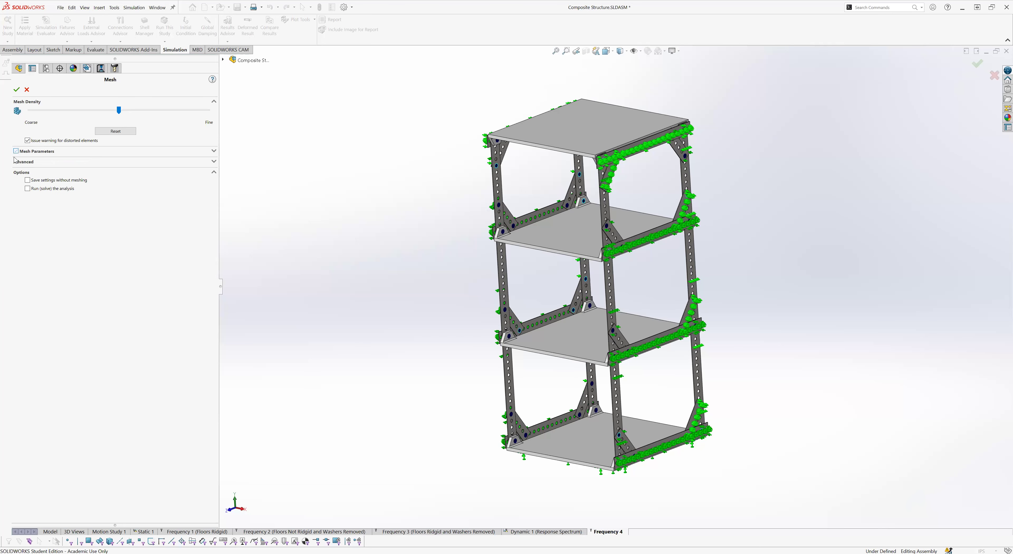
click(17, 89)
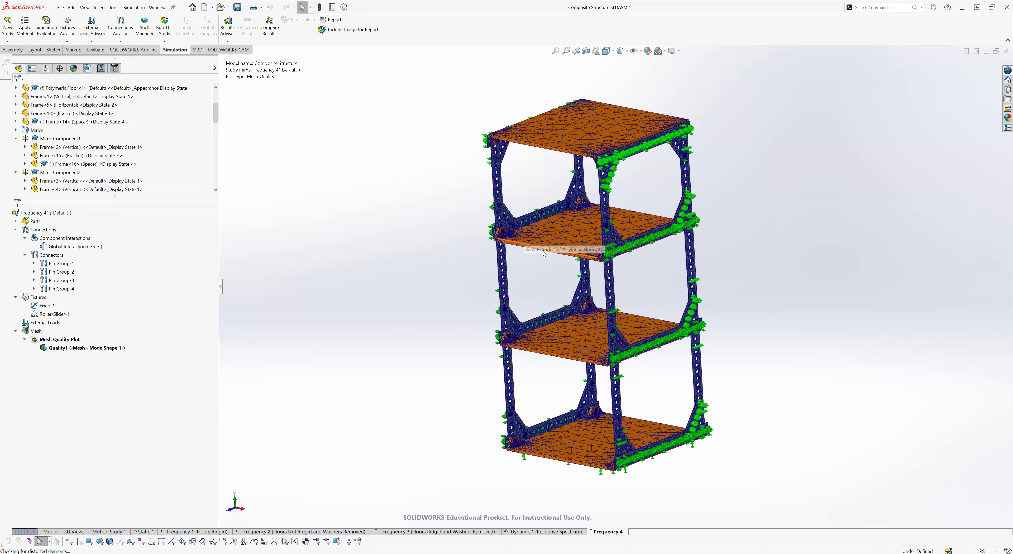
Step: Inspect the generated mesh across the polymeric floors, the vertical columns and the floor tabs at the corners
scroll(541, 246, down, 5)
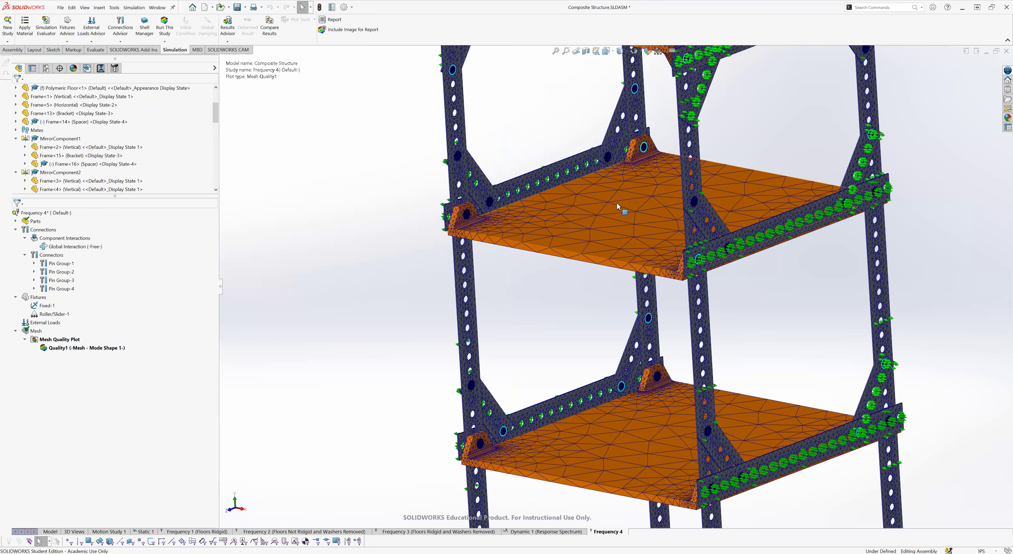
scroll(524, 282, up, 5)
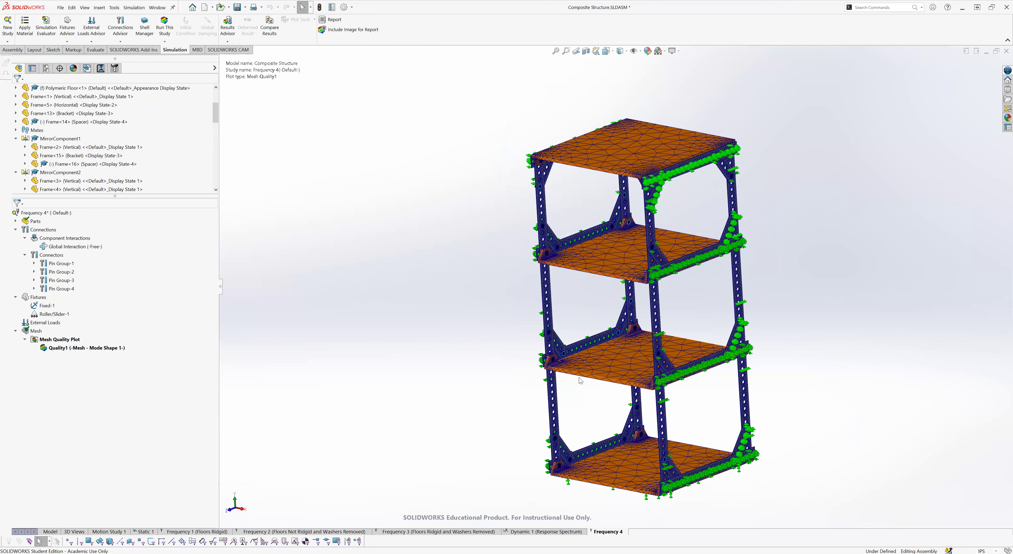
scroll(610, 394, up, 1)
scroll(563, 452, down, 2)
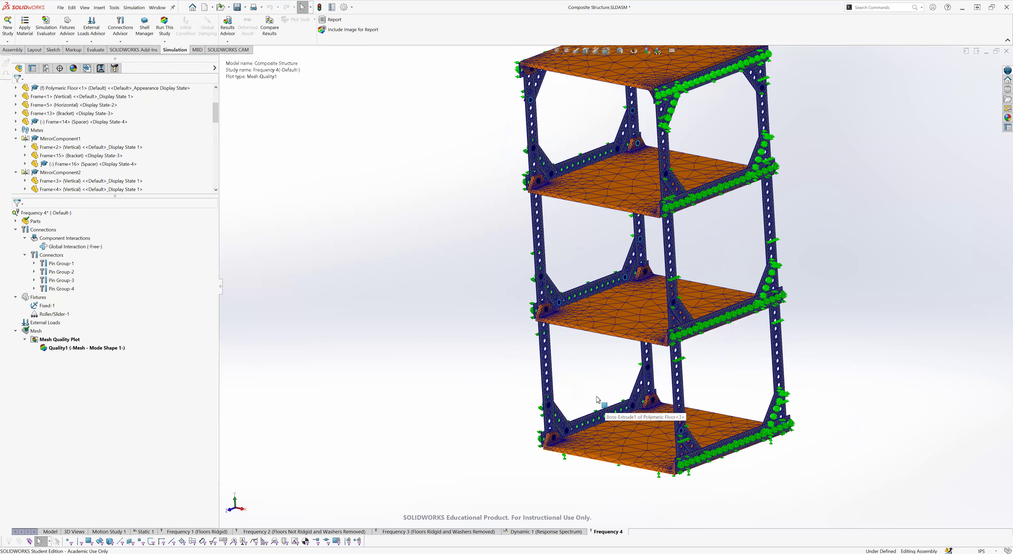
scroll(601, 398, up, 2)
scroll(598, 379, down, 5)
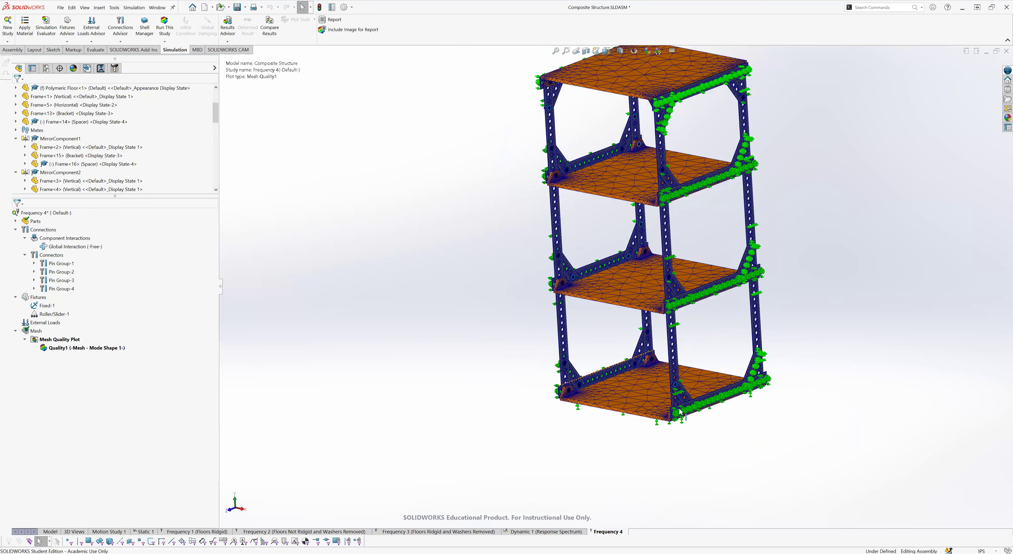
scroll(580, 110, up, 2)
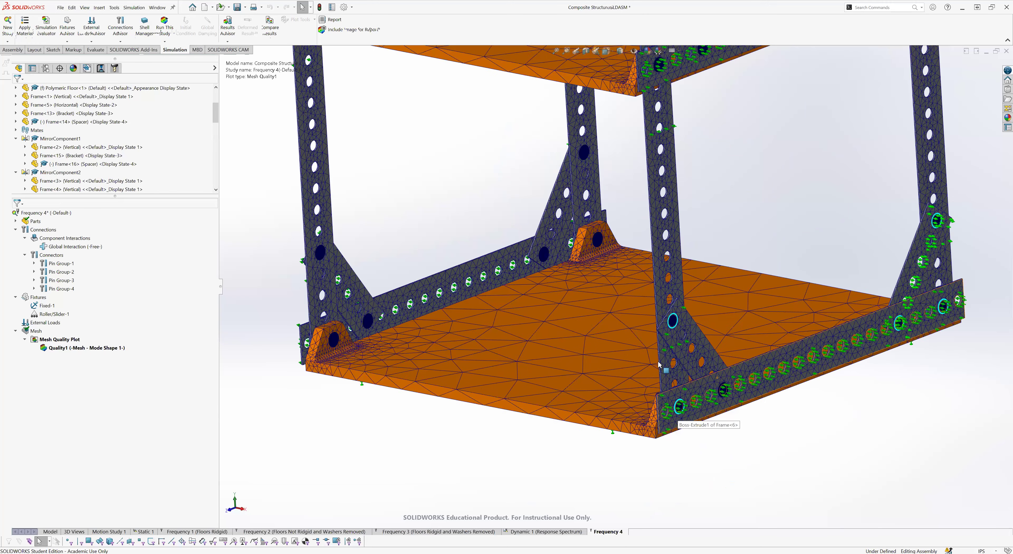
scroll(566, 364, up, 3)
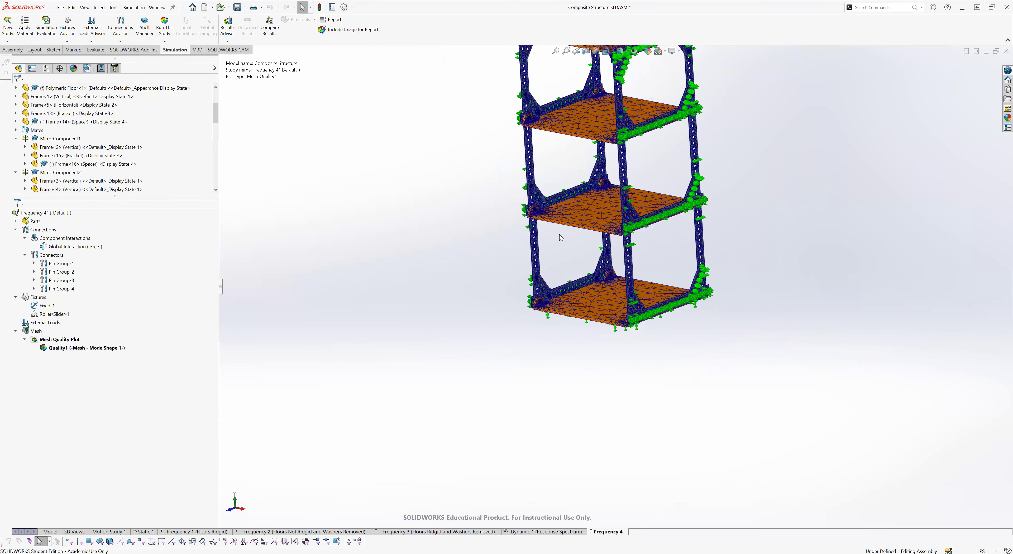
scroll(556, 307, down, 6)
scroll(556, 309, up, 2)
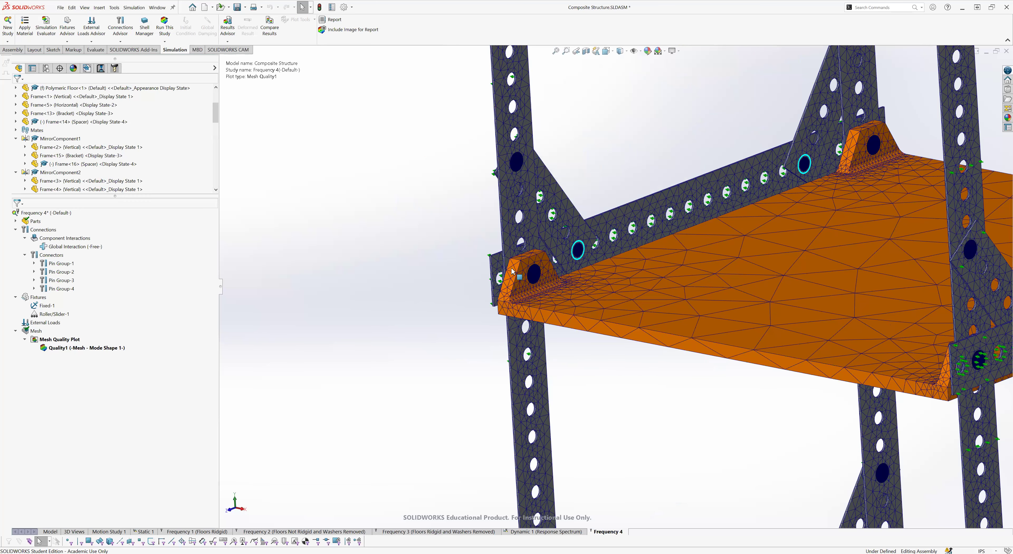
scroll(630, 407, up, 3)
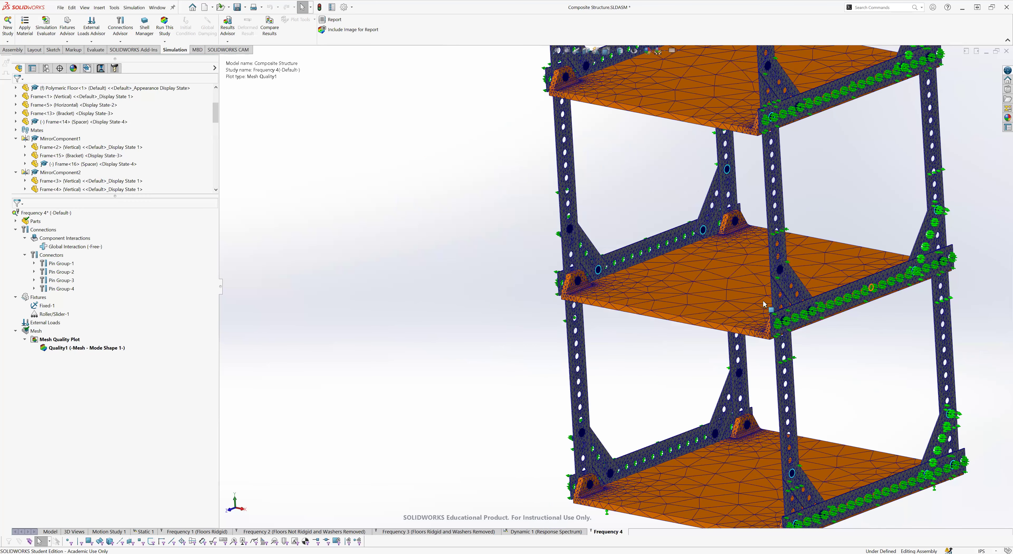
Step: Examine the mesh up close where a bracket, a column and a horizontal member meet at a floor corner
middle_drag(595, 485, 608, 480)
scroll(606, 476, down, 5)
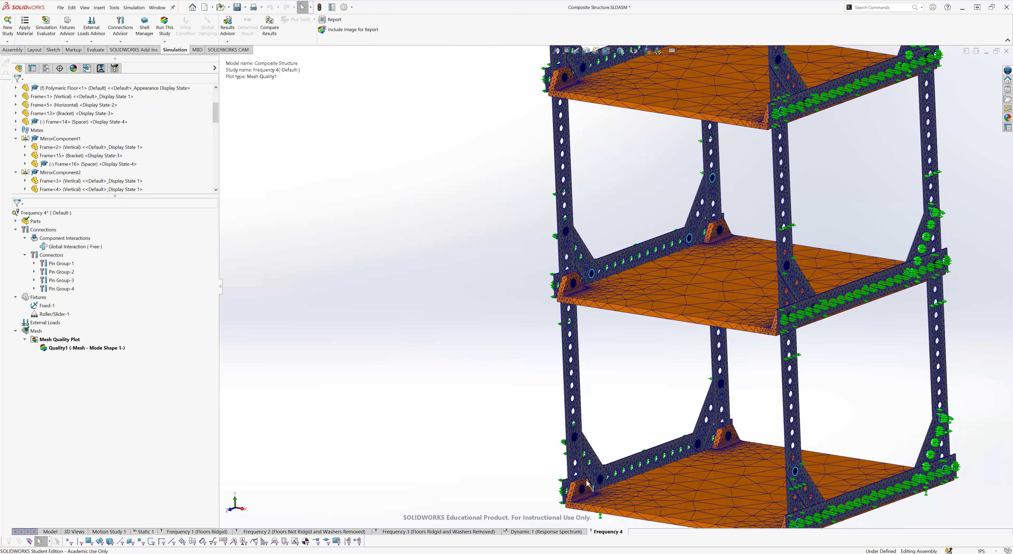
scroll(597, 449, up, 5)
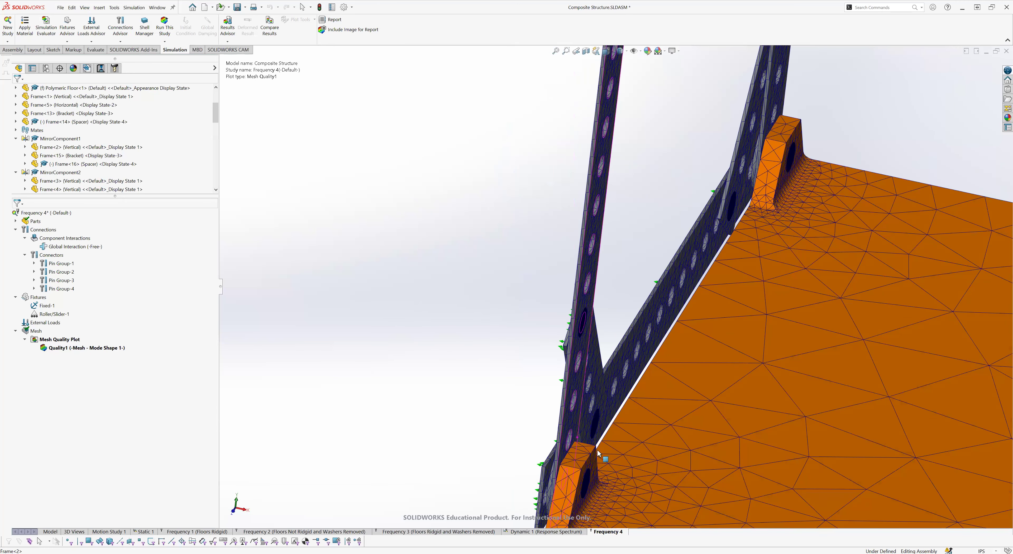
scroll(627, 329, down, 3)
scroll(626, 329, down, 3)
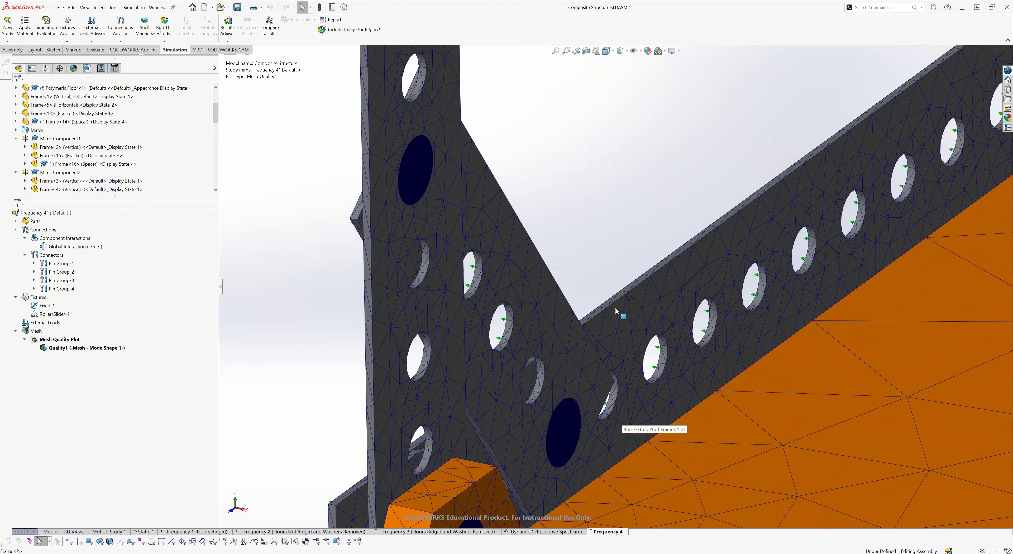
scroll(636, 267, down, 3)
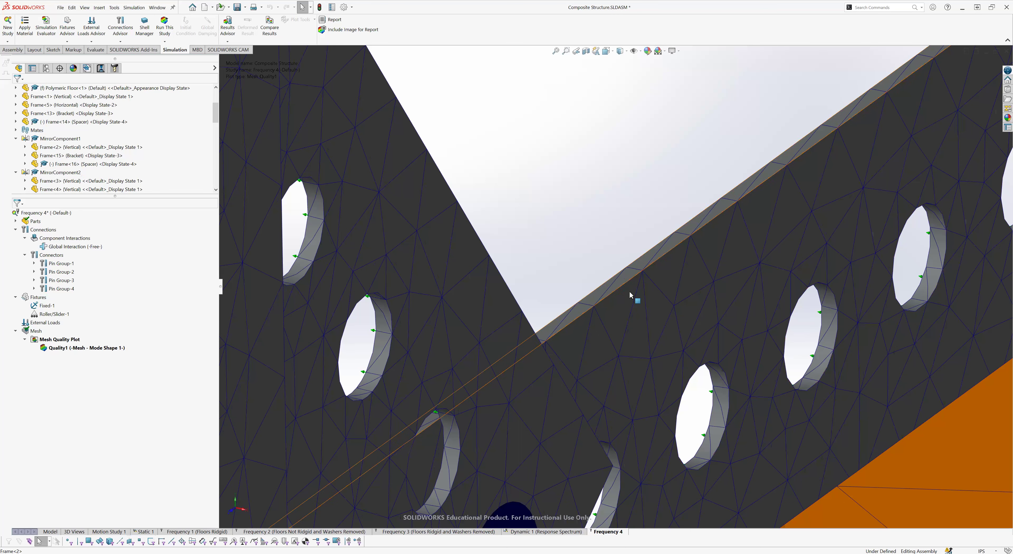
scroll(622, 290, up, 4)
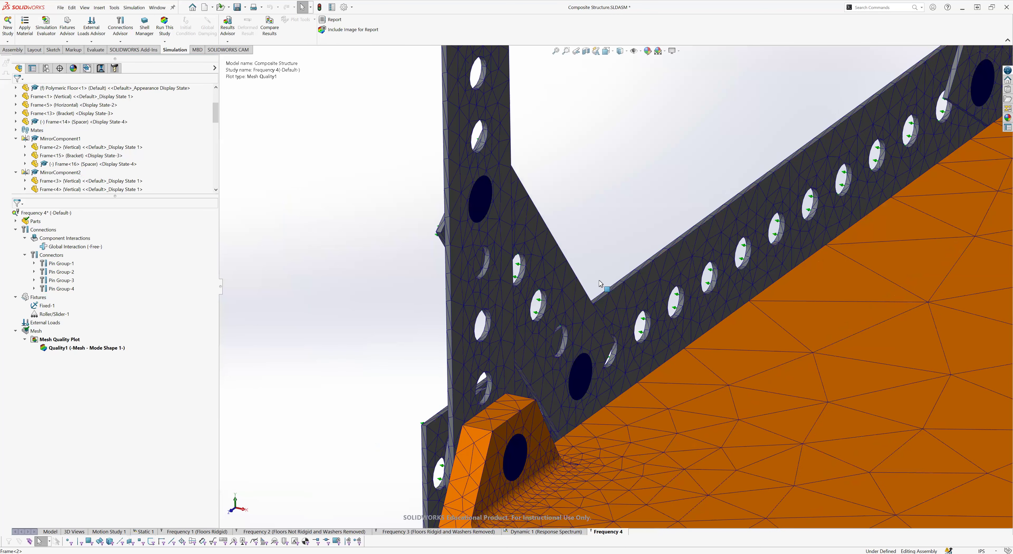
scroll(619, 295, down, 1)
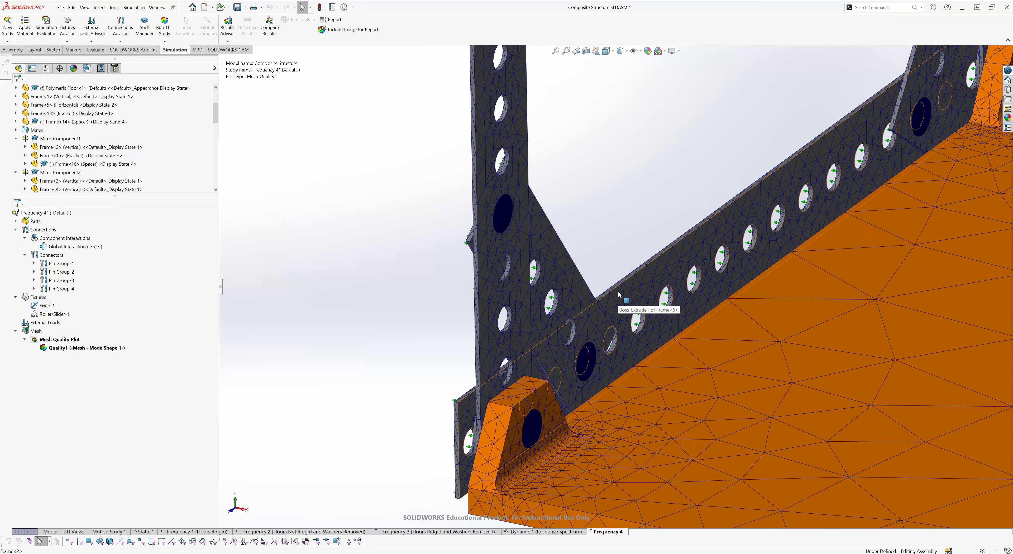
scroll(618, 291, up, 10)
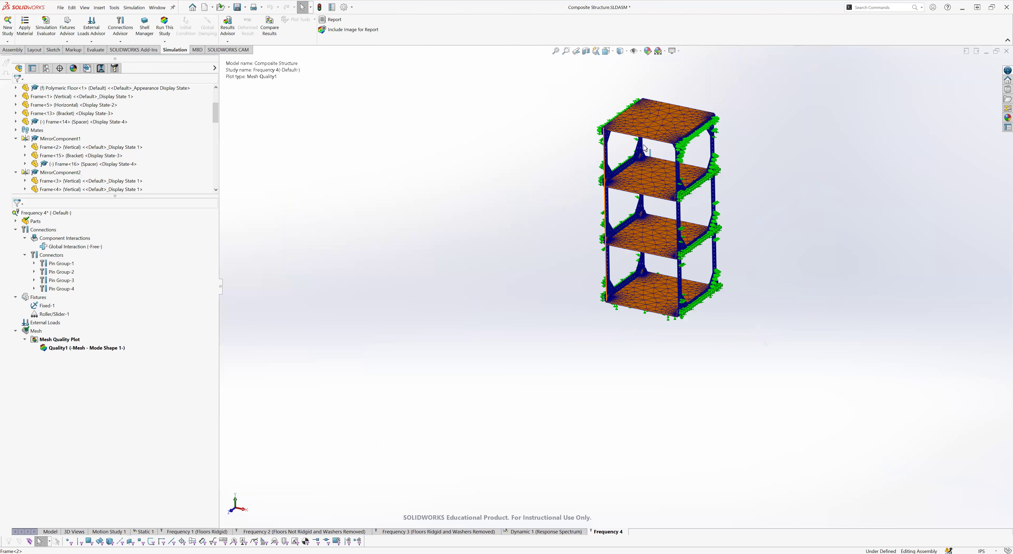
scroll(642, 161, up, 2)
scroll(641, 161, down, 2)
scroll(671, 261, down, 2)
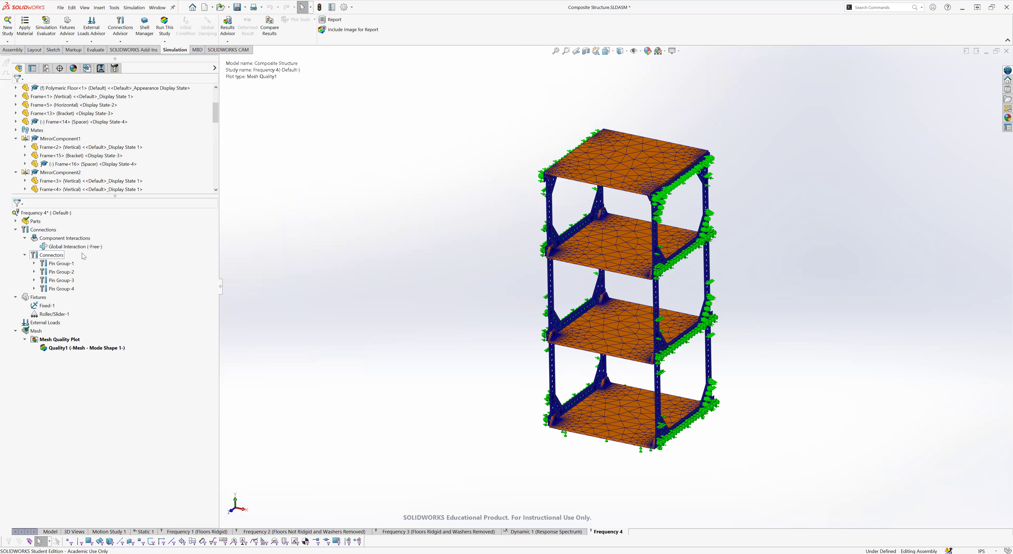
Step: Switch the Frequency 4 study from a number of frequencies to an upper-bound frequency in hertz and run the study
right_click(57, 216)
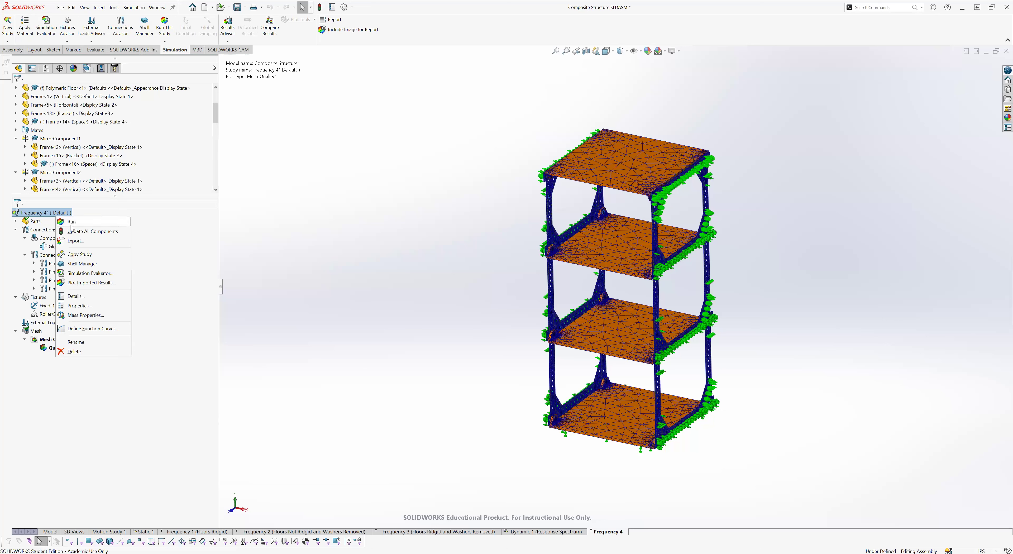
click(71, 308)
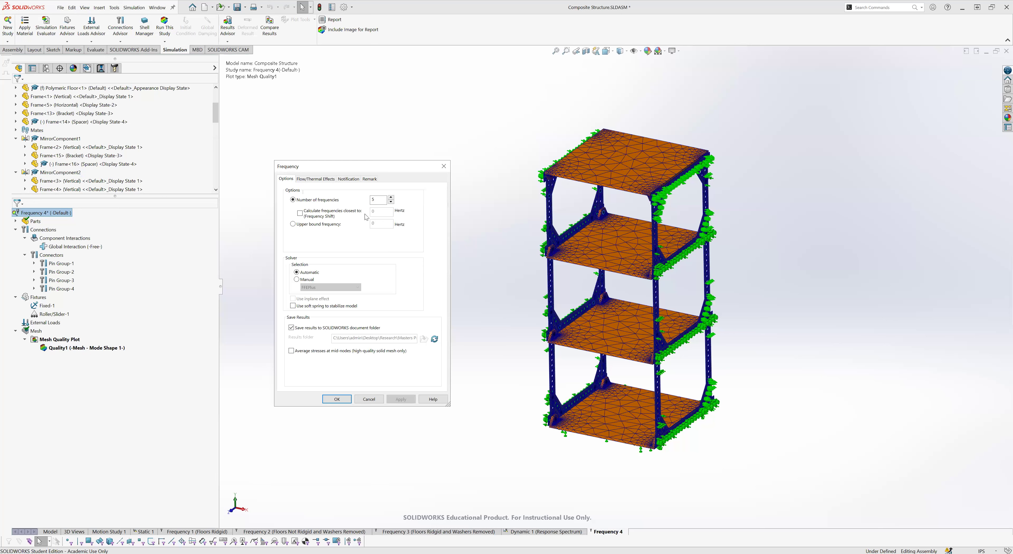
click(293, 224)
double_click(386, 221)
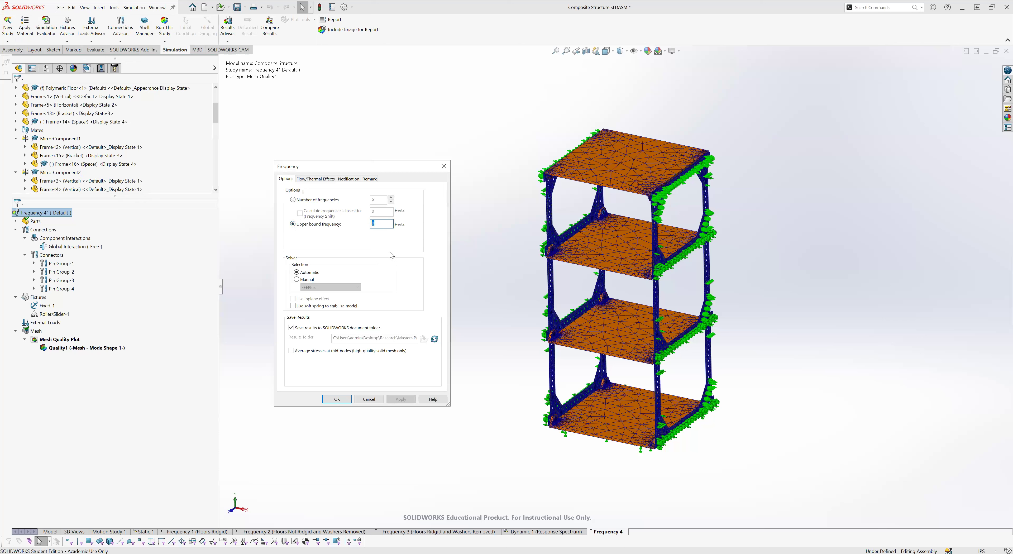
text(40)
drag(378, 223, 251, 227)
text(6)
click(337, 399)
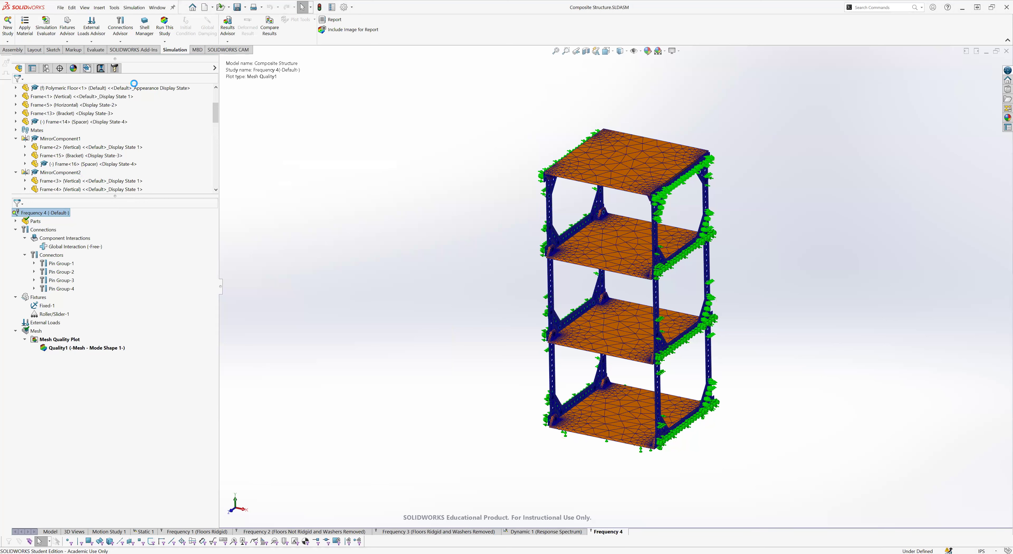
click(164, 26)
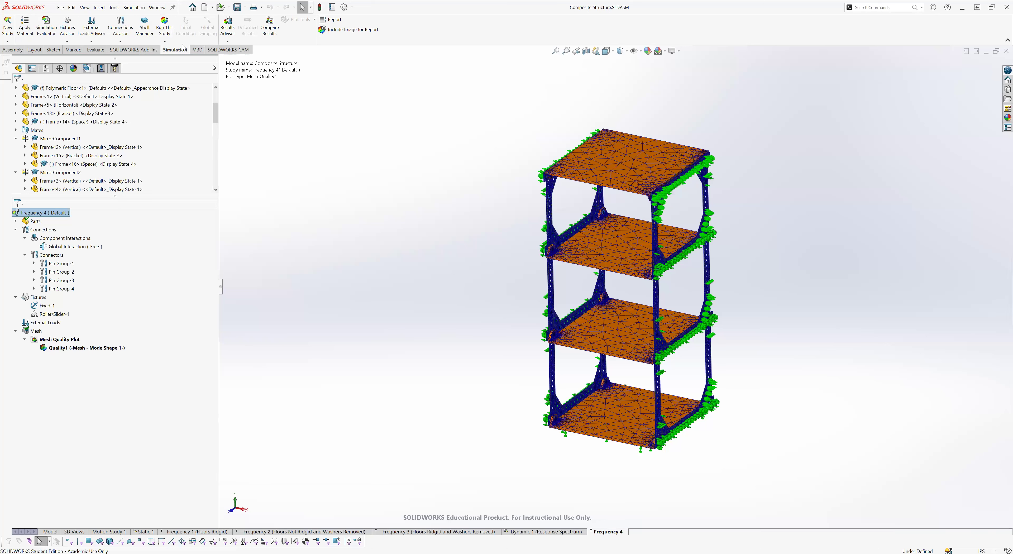
click(165, 26)
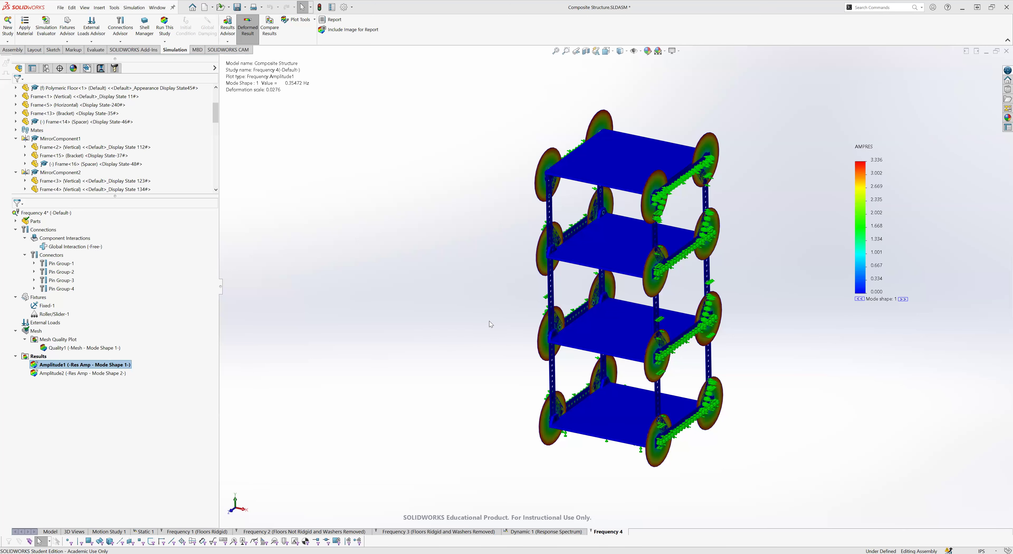
Step: Examine the mode shape 1 amplitude plot around the floor corners and compare it with the mode shape 2 plot
middle_drag(510, 363, 485, 329)
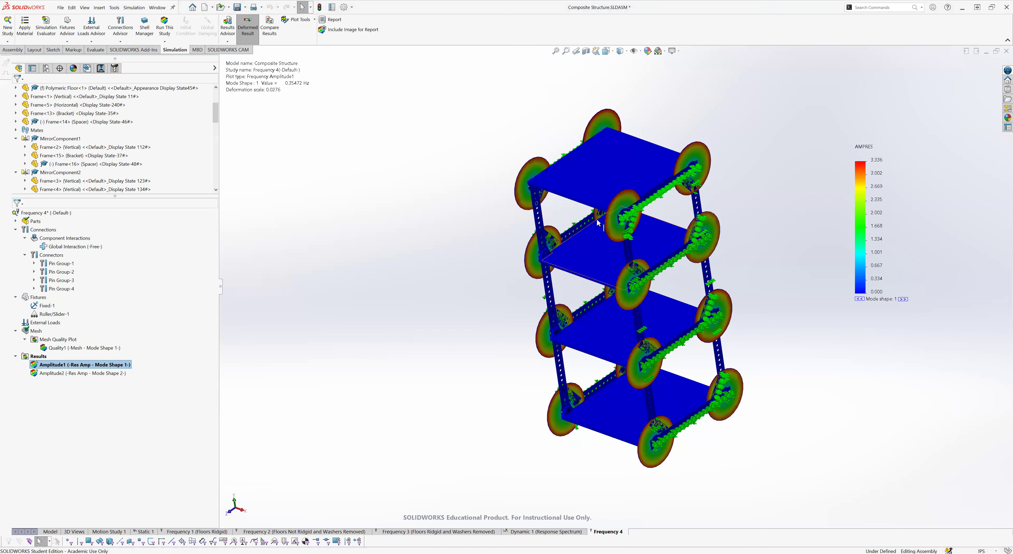
scroll(540, 251, down, 2)
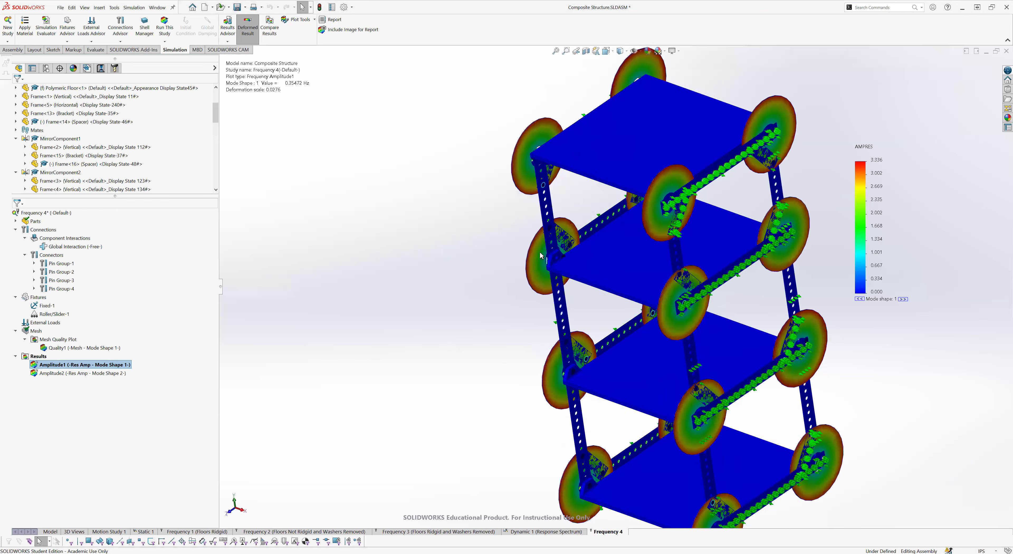
scroll(540, 251, down, 3)
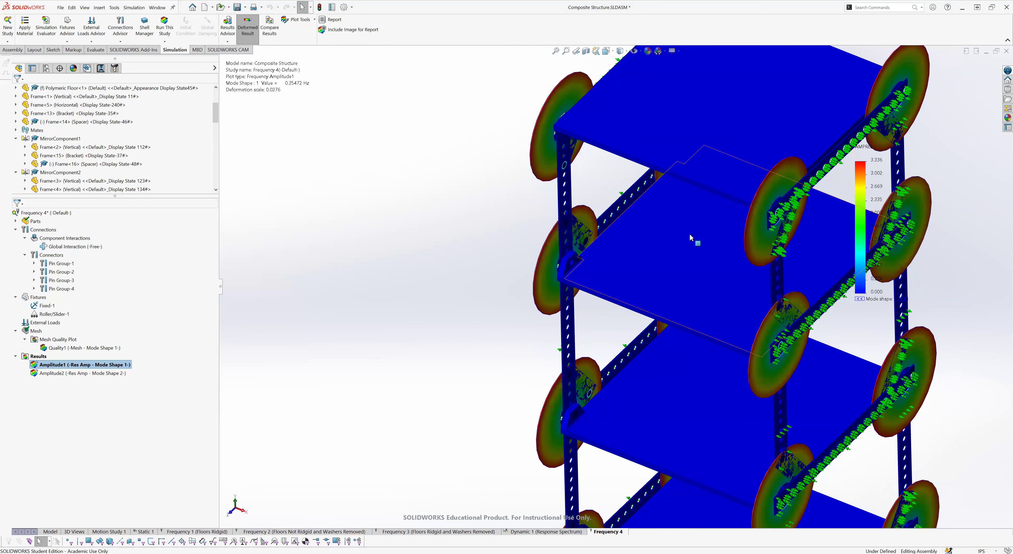
key(f)
middle_drag(645, 238, 655, 194)
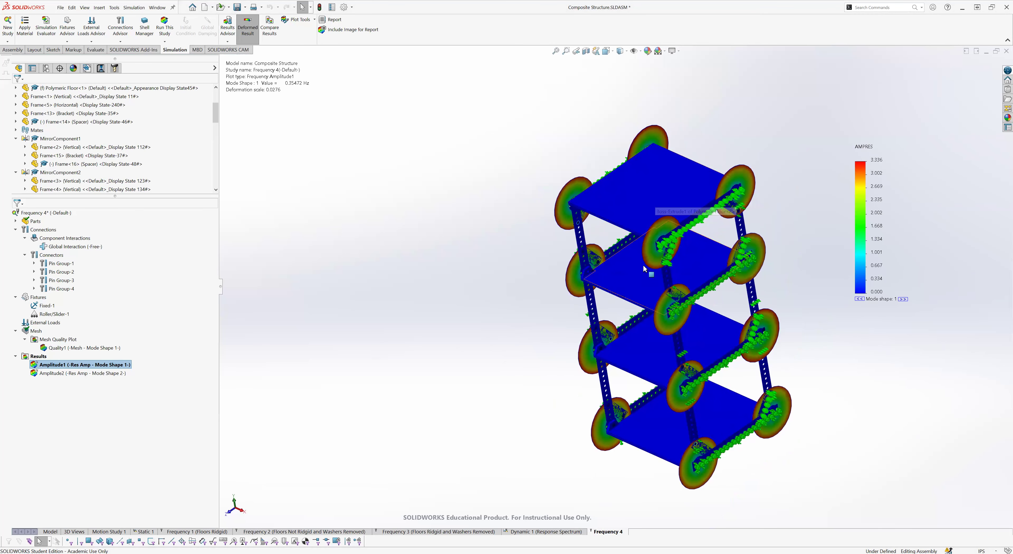
scroll(645, 269, down, 5)
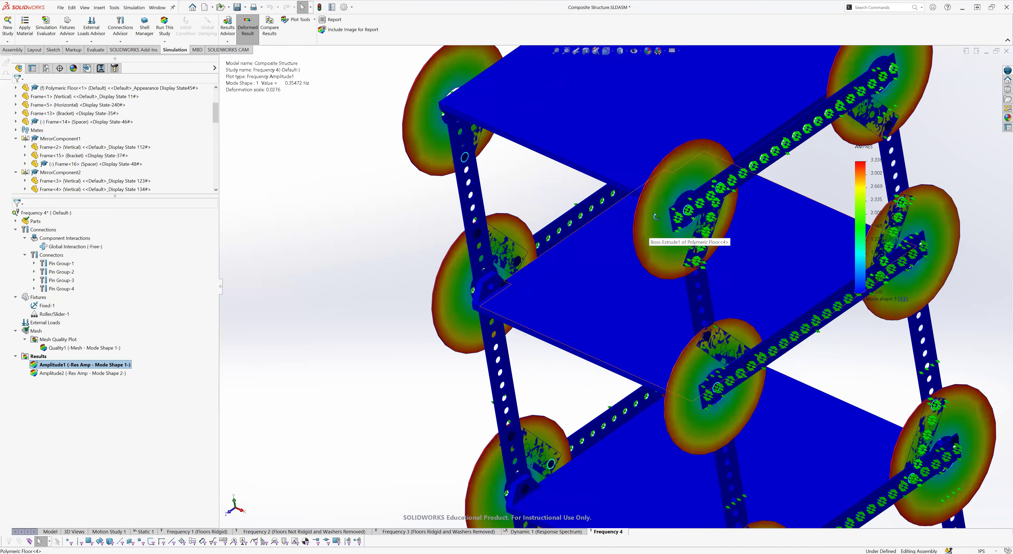
scroll(651, 226, up, 8)
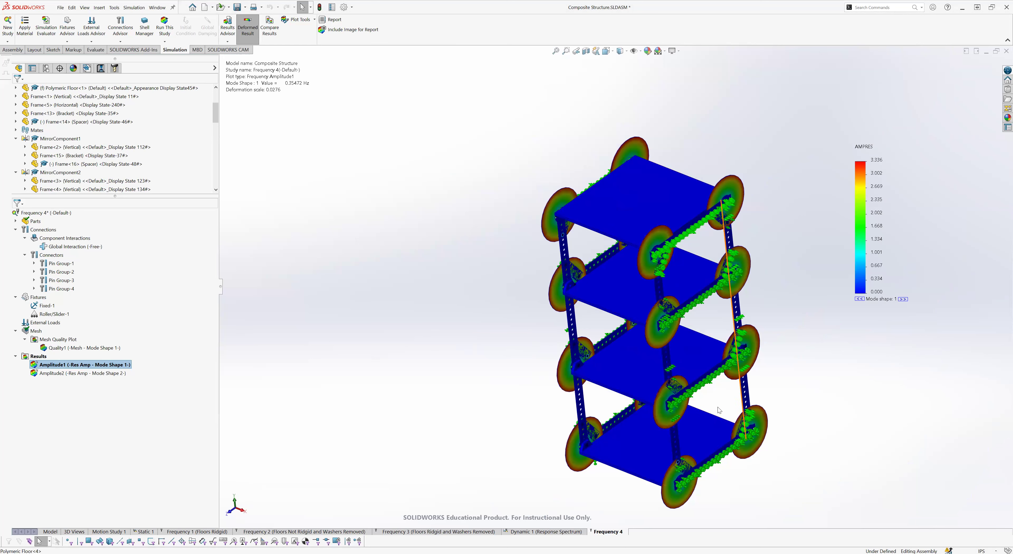
scroll(719, 411, down, 3)
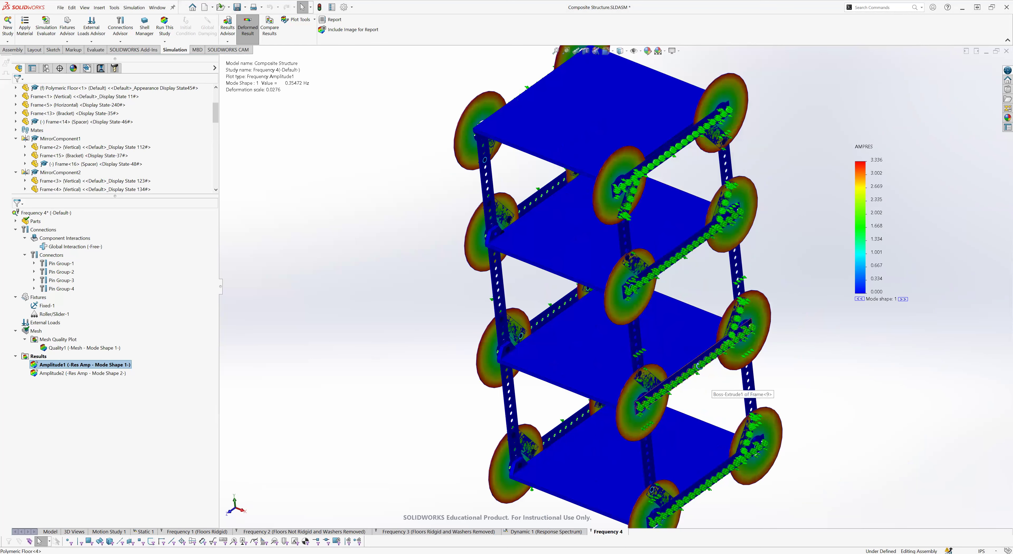
scroll(644, 270, down, 4)
middle_drag(655, 275, 599, 308)
scroll(600, 310, up, 5)
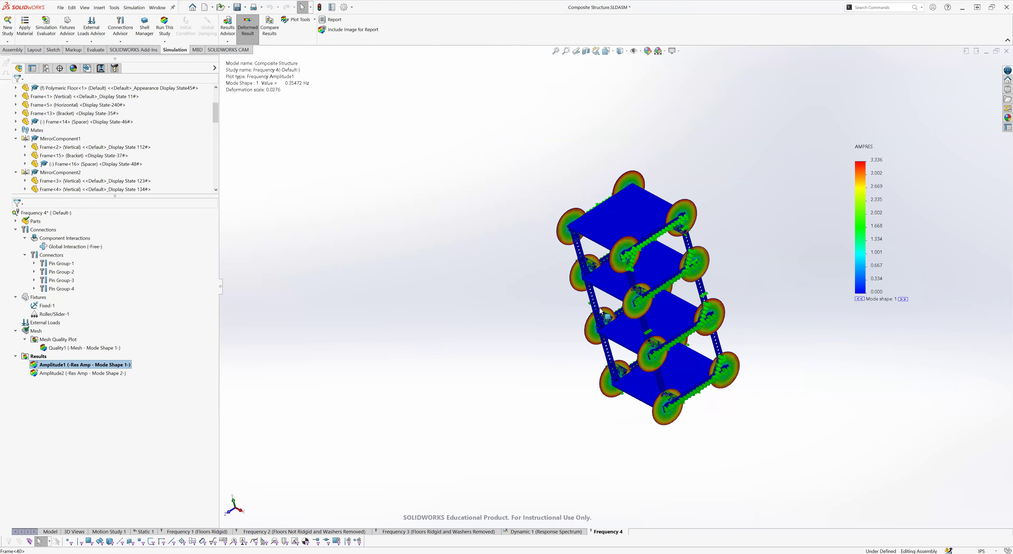
double_click(70, 373)
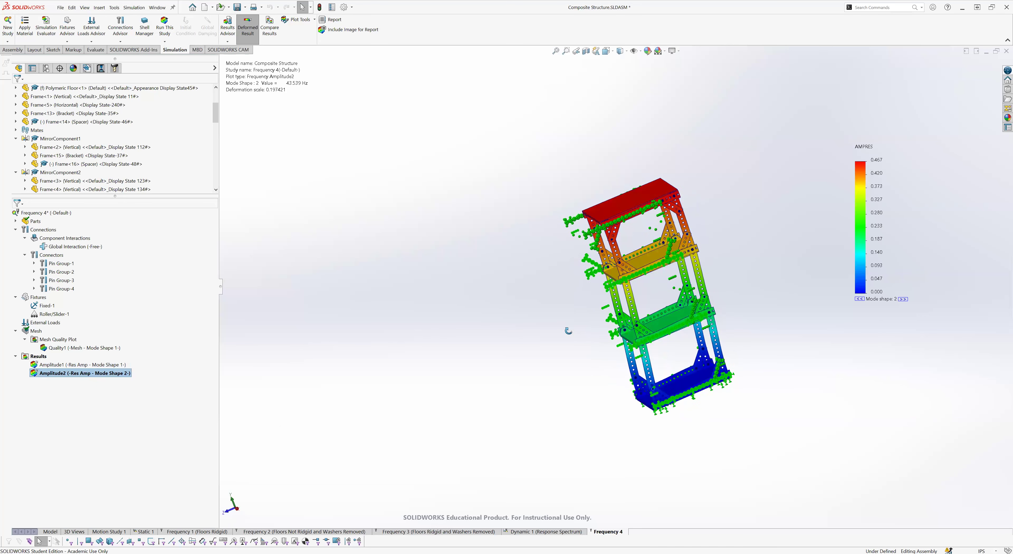
double_click(99, 364)
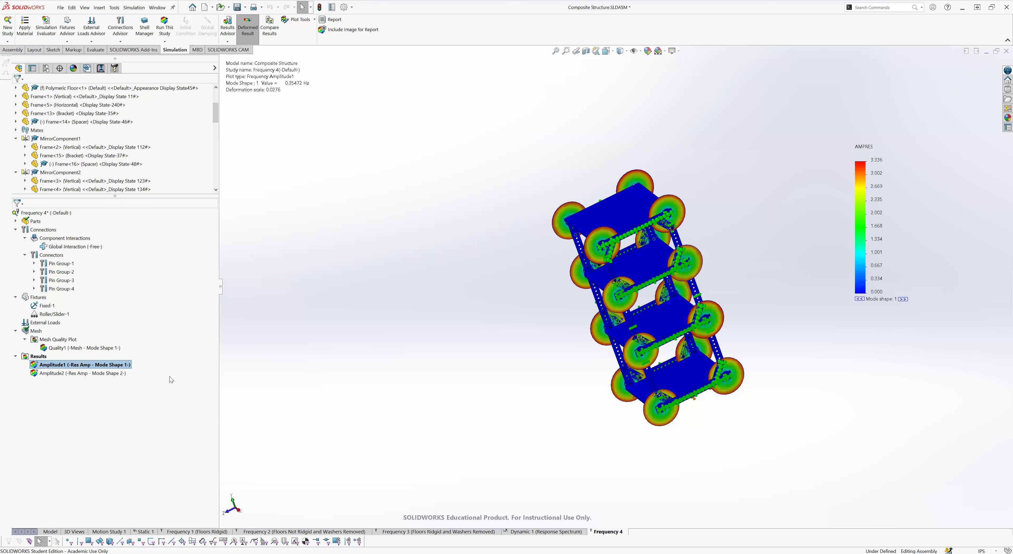
Step: List the normalized mass participation of the Frequency 4 results and enlarge the list to read the X, Y and Z directions
right_click(32, 356)
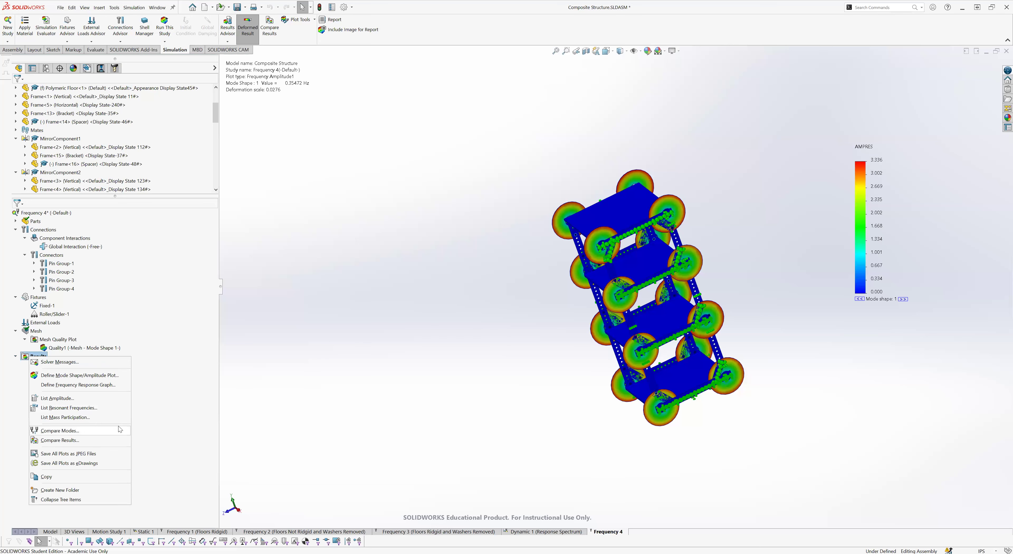
click(77, 418)
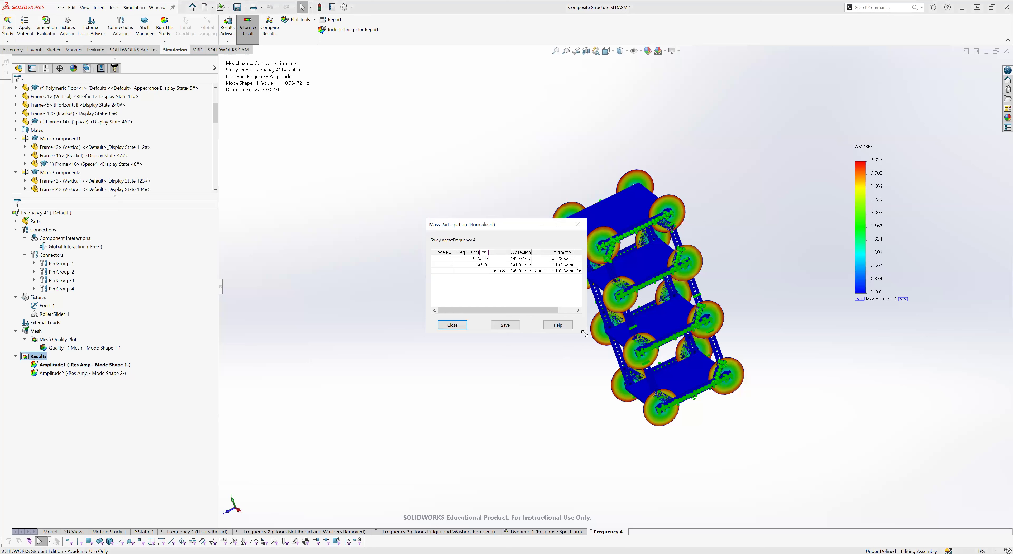
drag(584, 333, 628, 364)
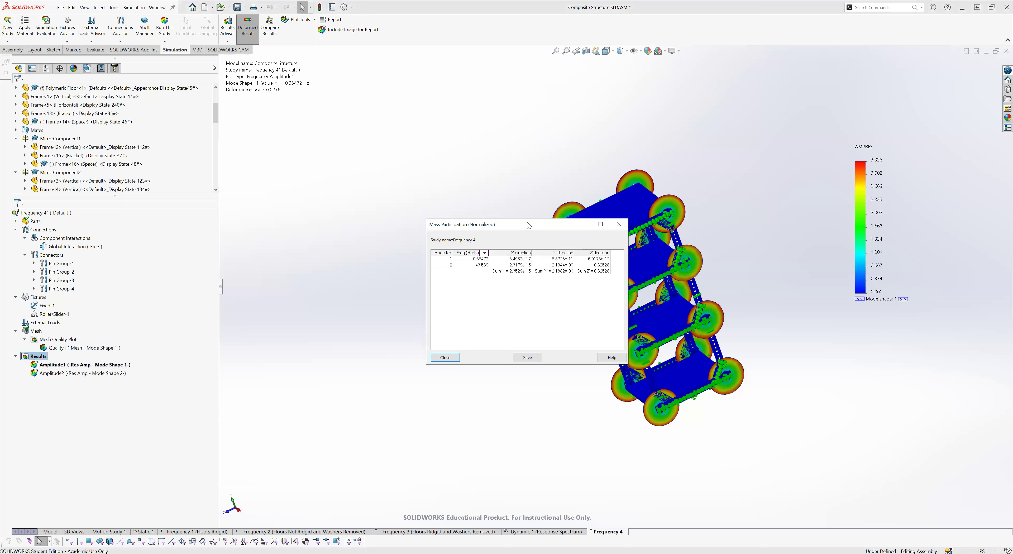
drag(524, 222, 459, 209)
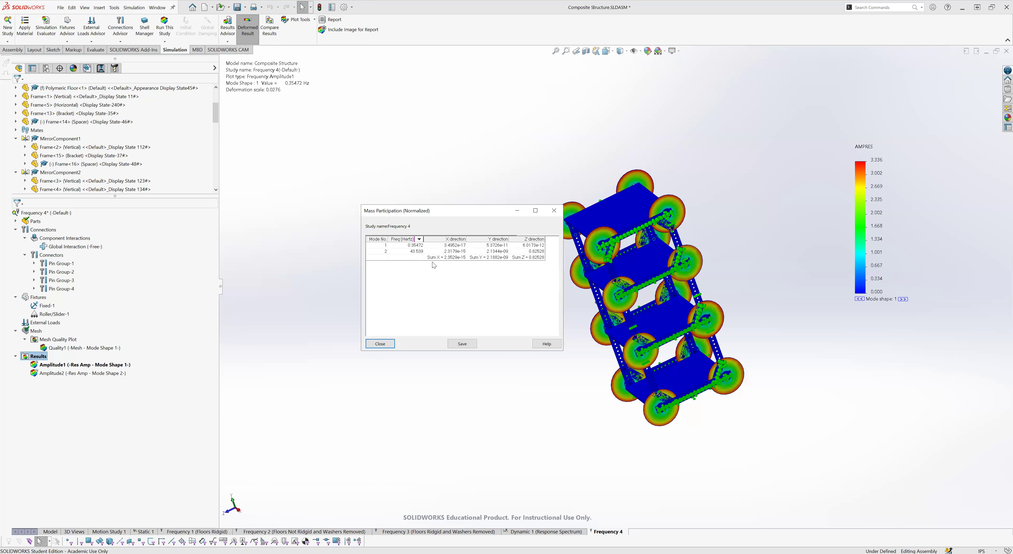
click(380, 343)
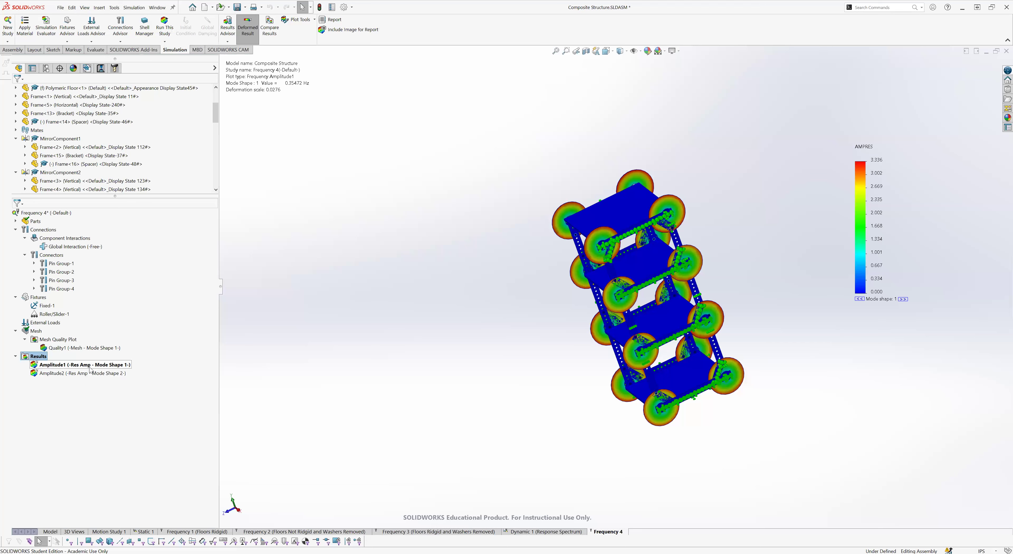
Step: Animate the Amplitude1 plot of mode shape 1 with 15 frames
right_click(89, 367)
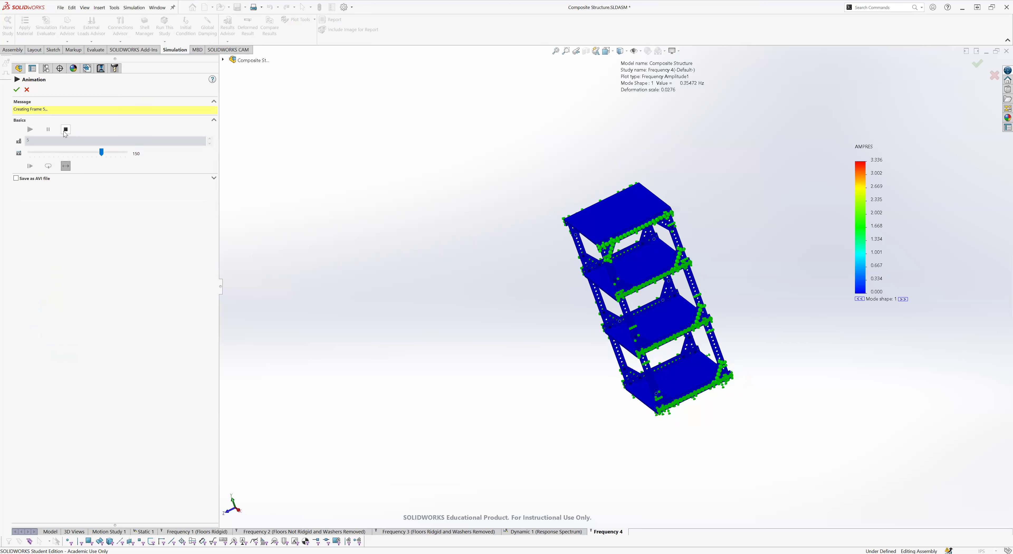
click(65, 130)
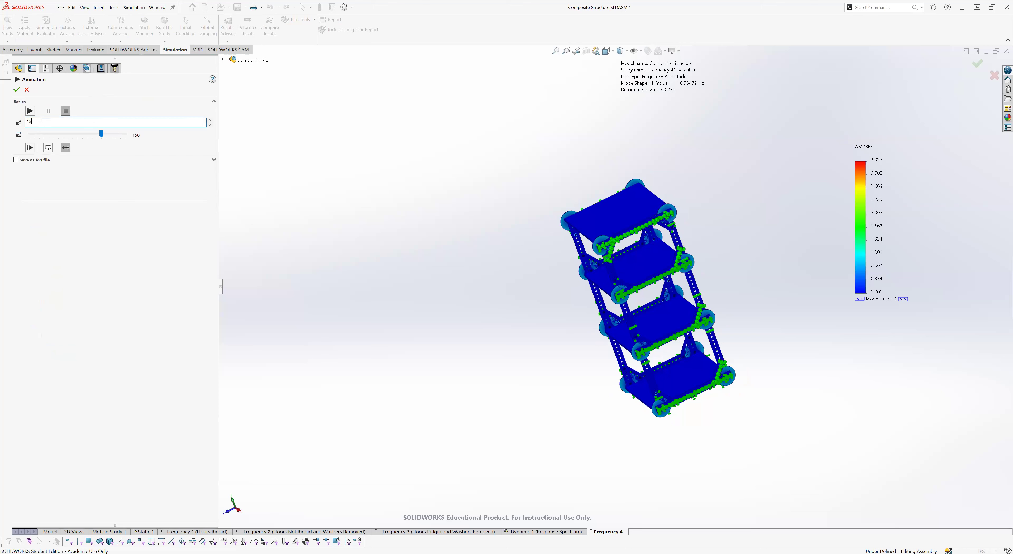
click(29, 111)
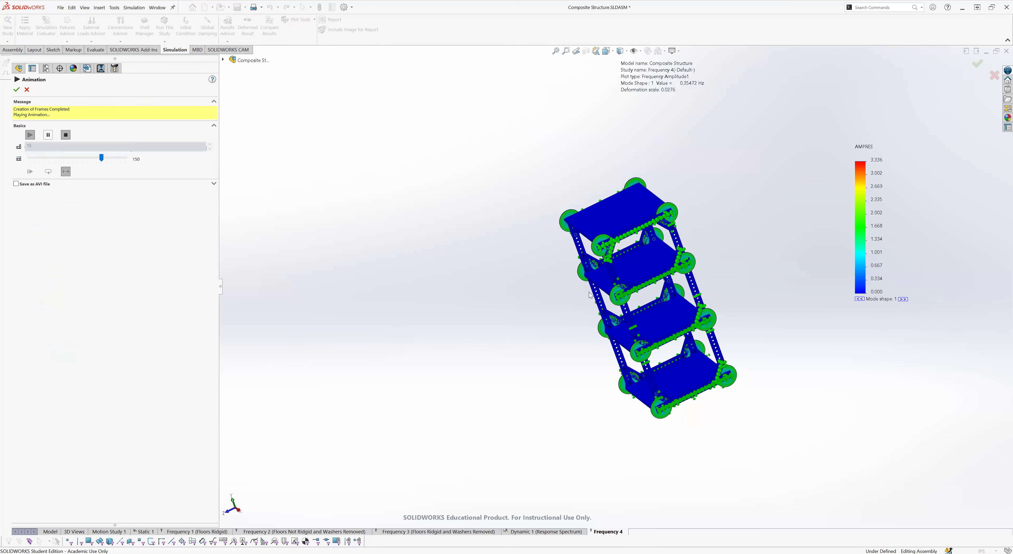
Step: Examine the animated mode shape 1 at the floor corners and over the whole structure, and close the animation
middle_drag(644, 278, 651, 294)
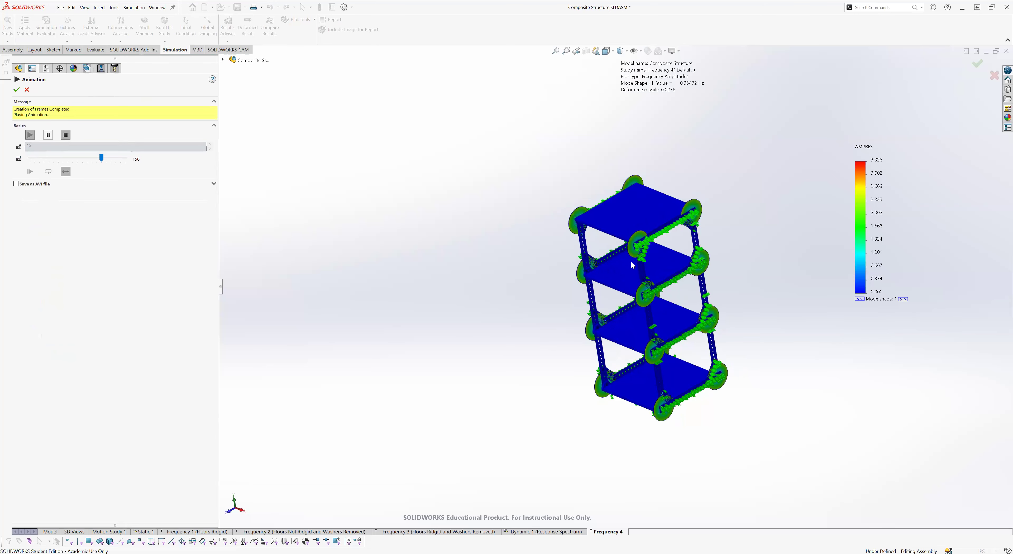
scroll(631, 255, down, 4)
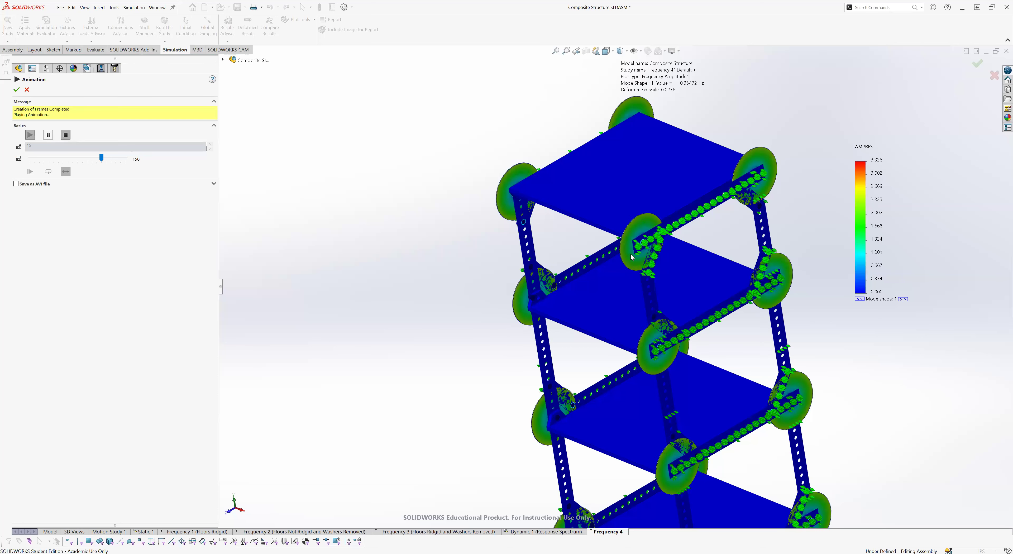
scroll(634, 289, up, 4)
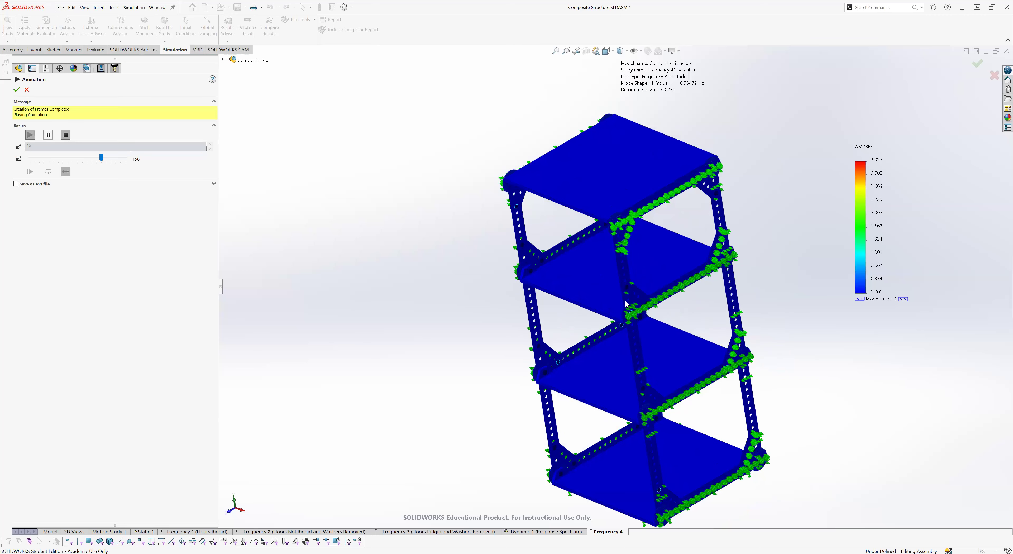
scroll(633, 320, down, 5)
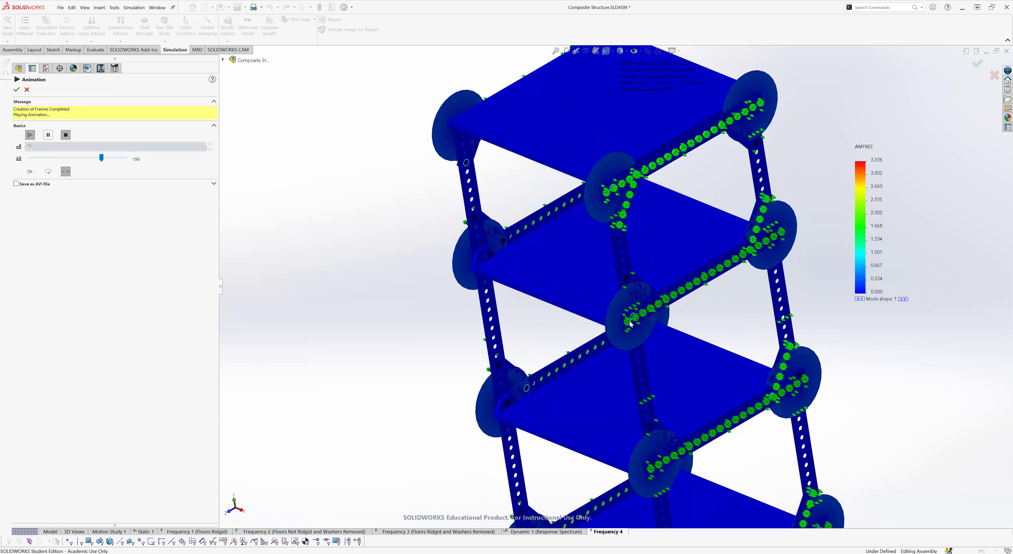
scroll(649, 365, up, 5)
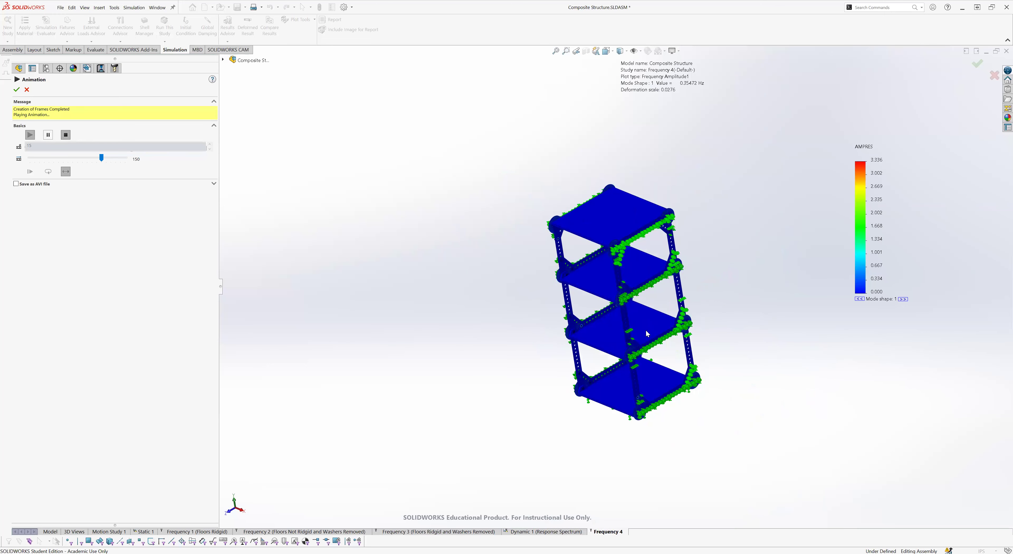
scroll(628, 310, down, 8)
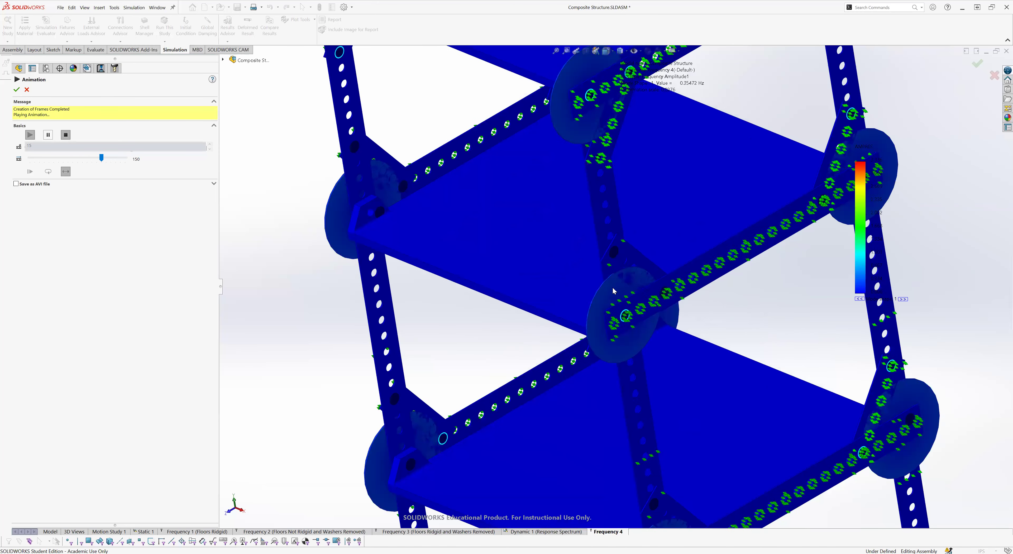
scroll(613, 315, up, 6)
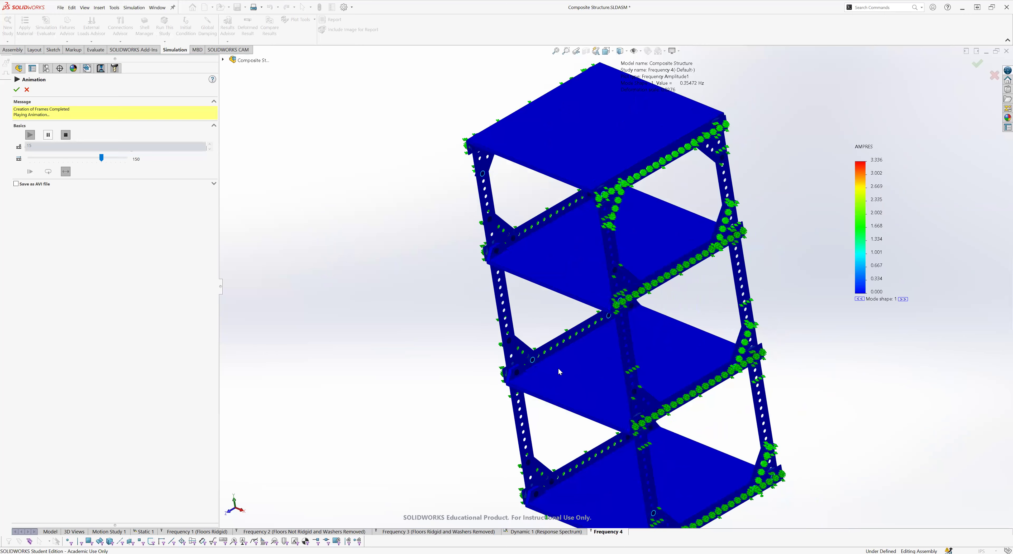
scroll(552, 373, up, 3)
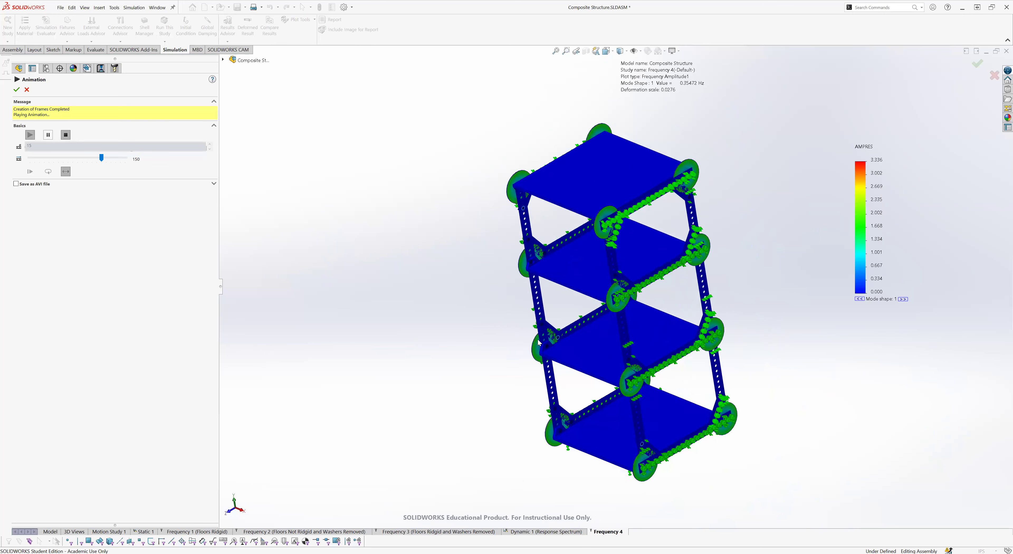
click(18, 91)
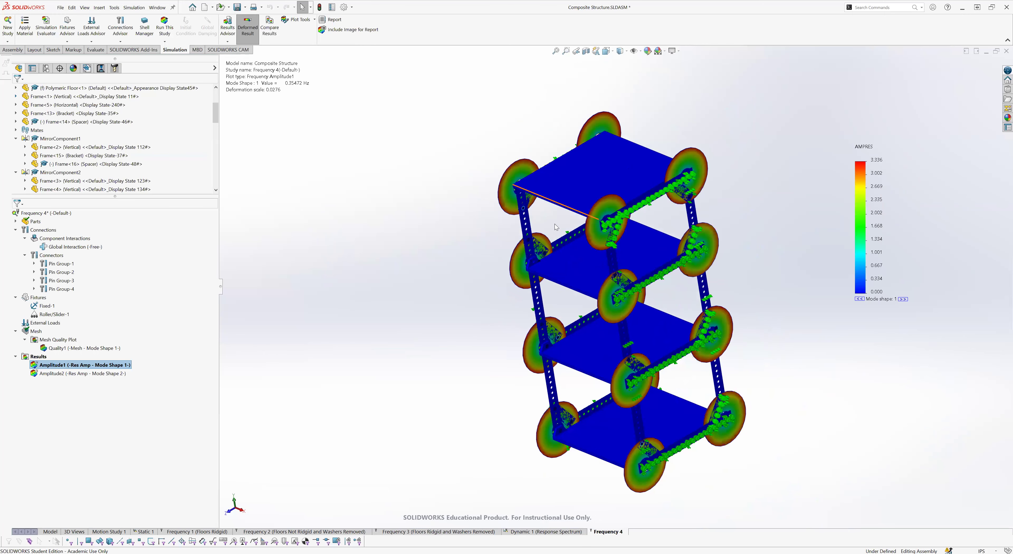
Step: Display the Amplitude2 plot of mode shape 2 and animate it
double_click(48, 374)
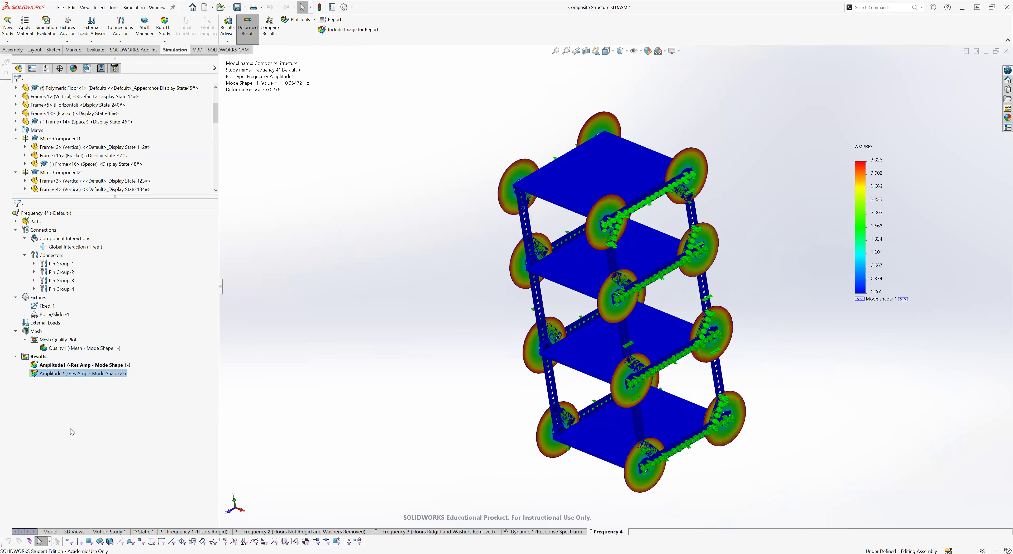
right_click(47, 374)
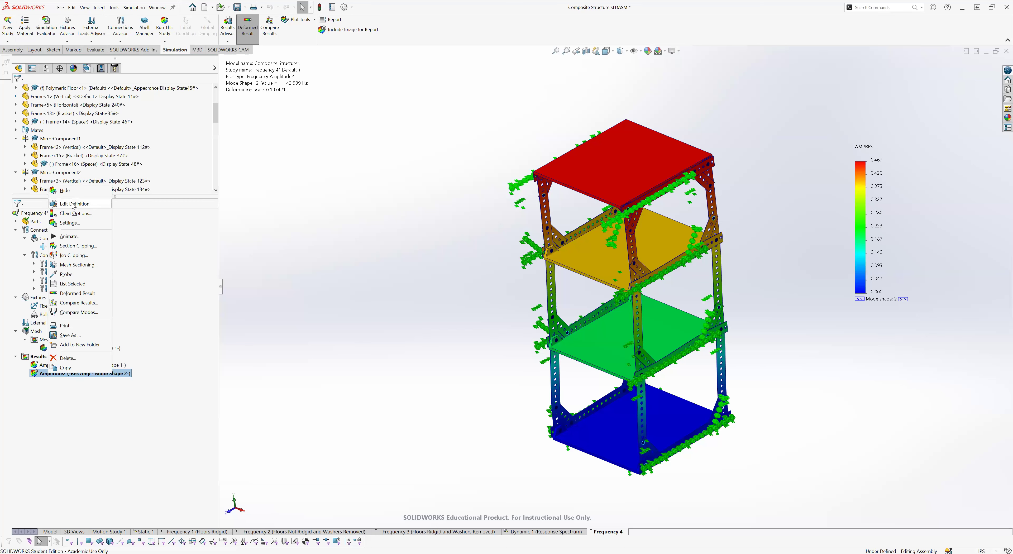
click(70, 237)
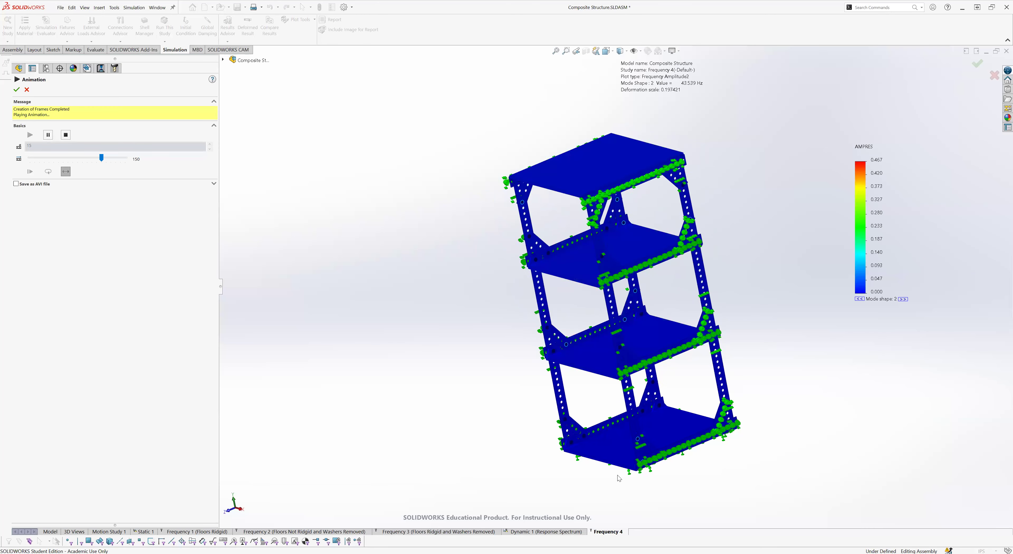
Step: Examine the animated mode shape 2 at the bracket and pin connections of the lowest floor's corner
scroll(694, 451, down, 6)
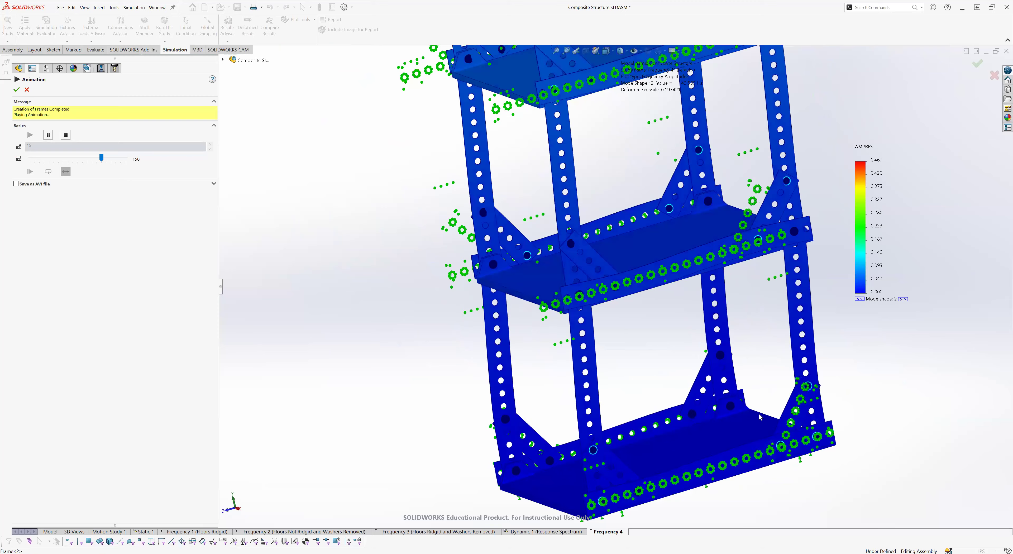
scroll(763, 394, down, 8)
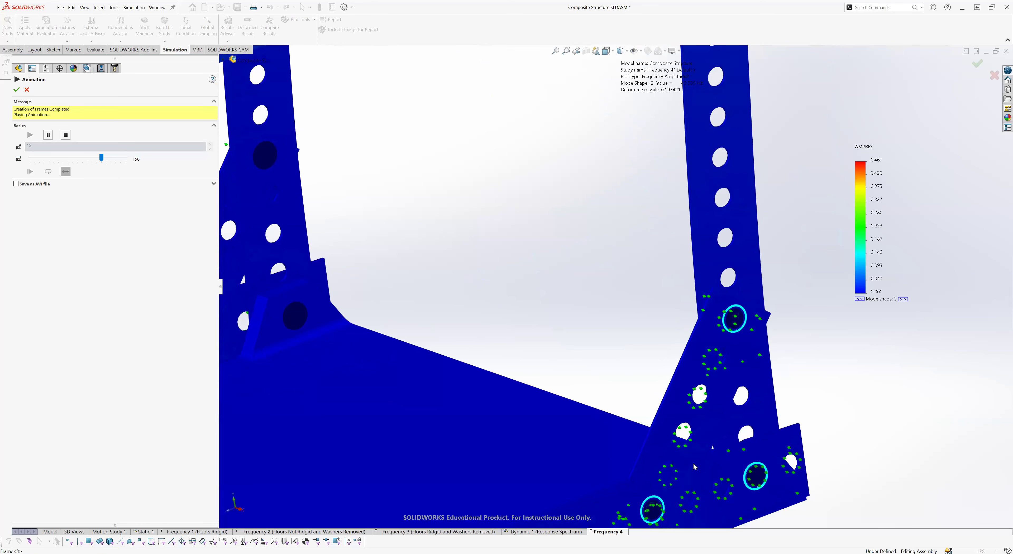
scroll(656, 416, up, 3)
scroll(629, 393, down, 5)
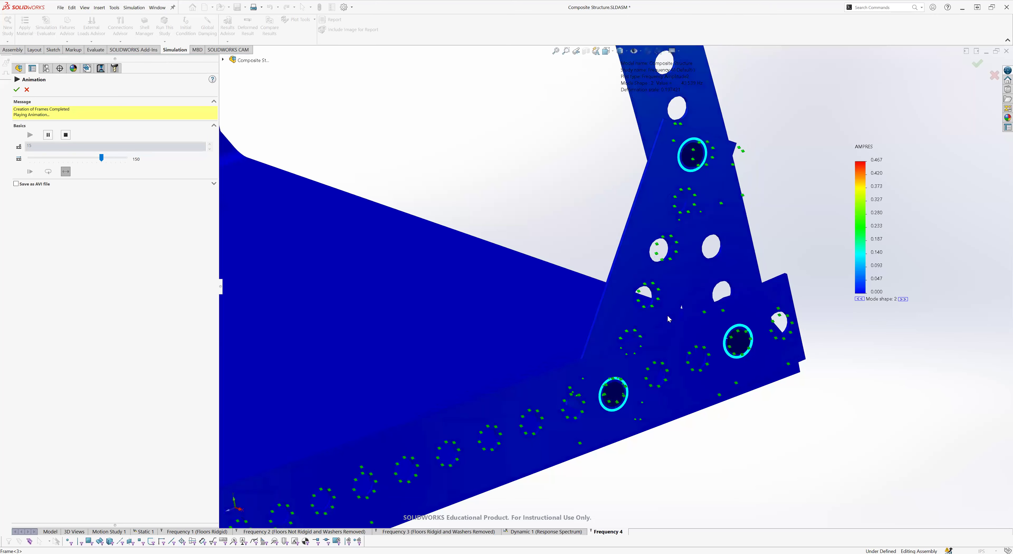
scroll(609, 281, up, 3)
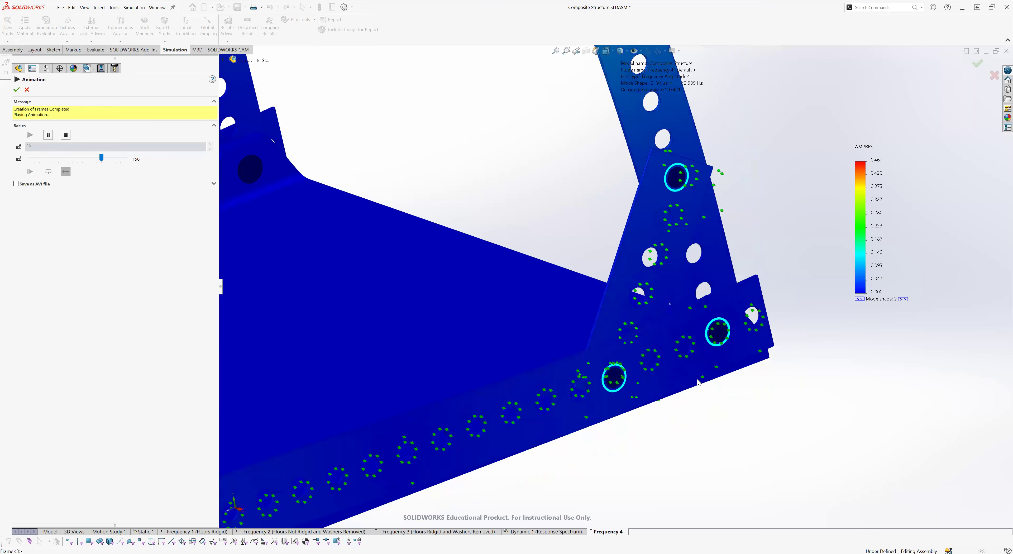
scroll(818, 305, up, 5)
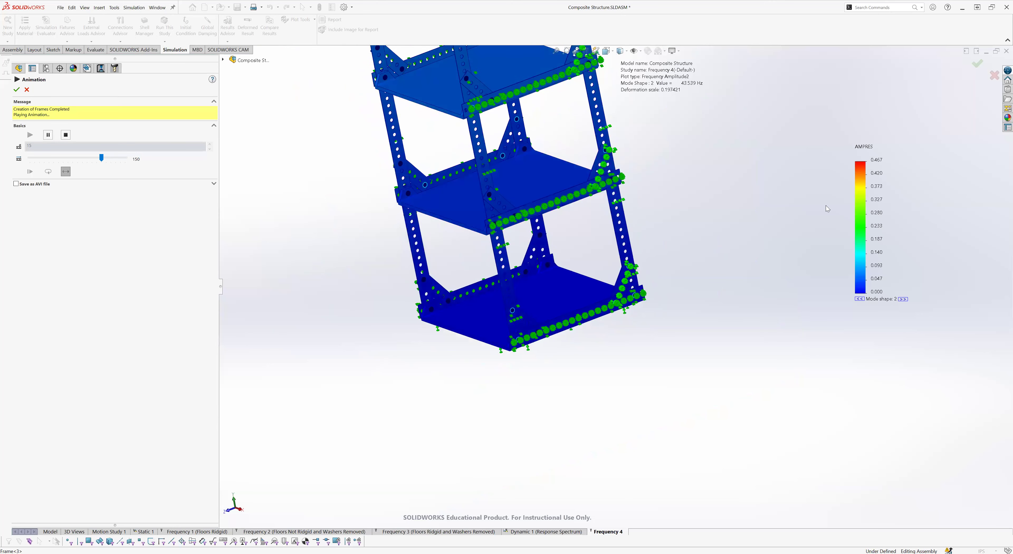
scroll(933, 328, up, 3)
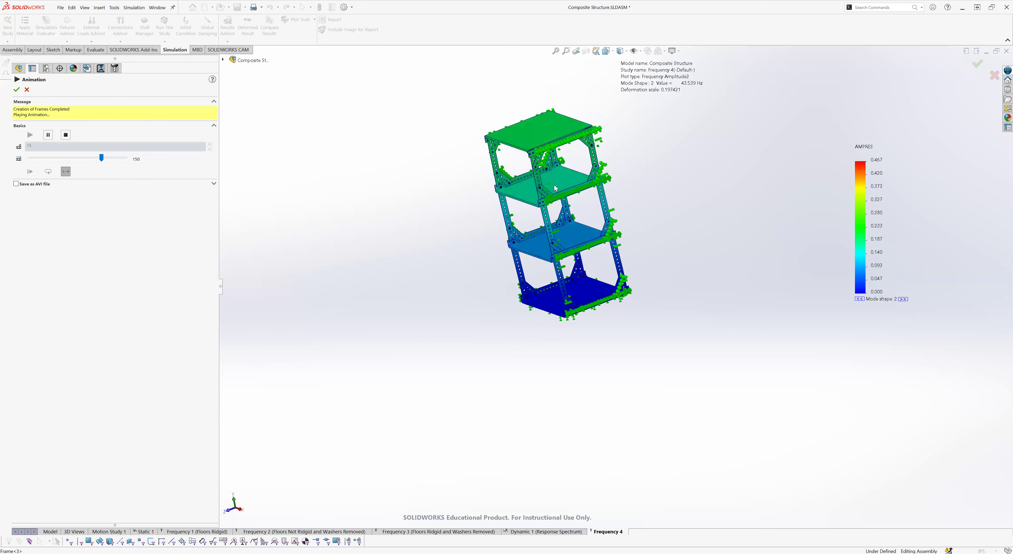
Step: Examine how the upper floors and vertical frames move in the mode shape 2 animation
scroll(455, 306, down, 8)
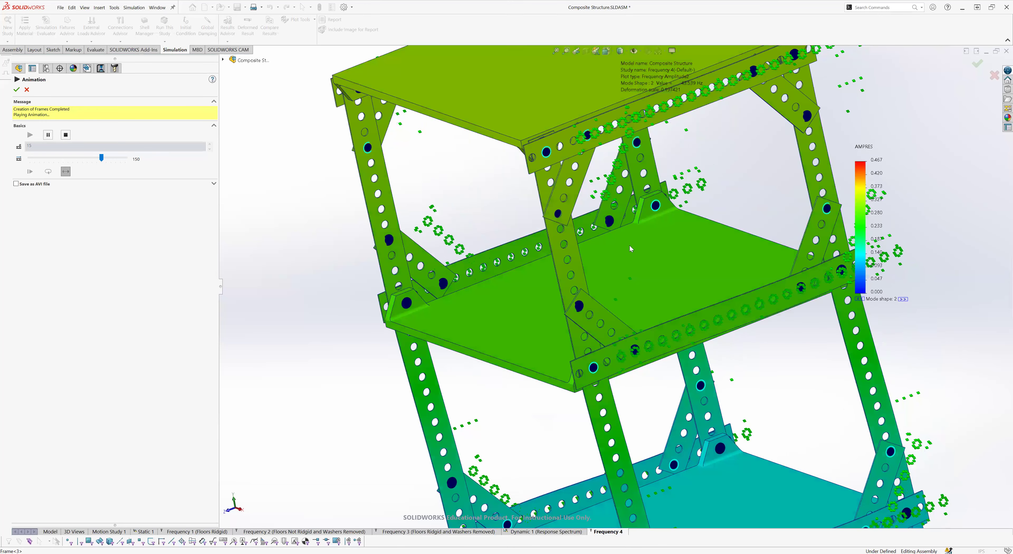
scroll(668, 296, up, 8)
scroll(668, 296, down, 4)
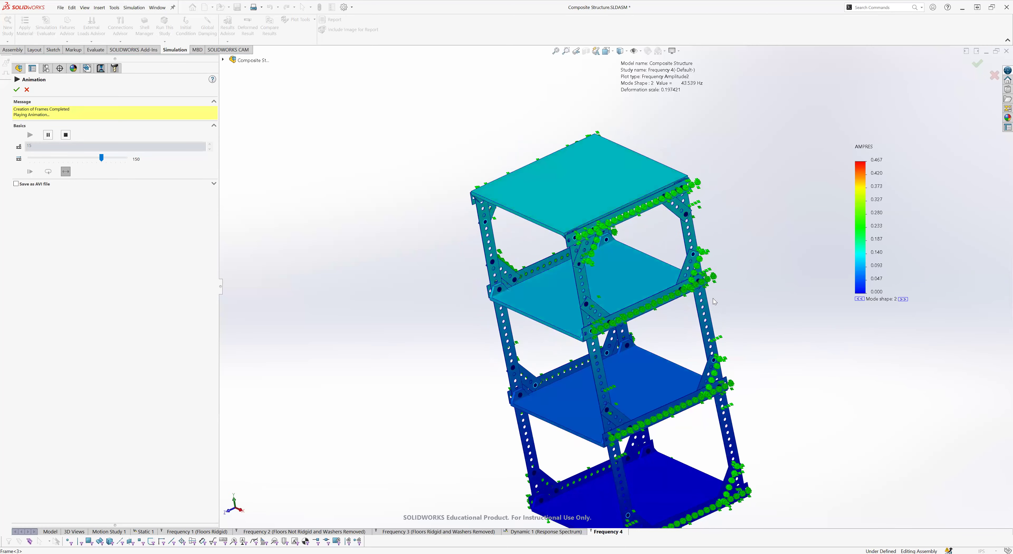
scroll(679, 297, down, 4)
scroll(678, 296, down, 4)
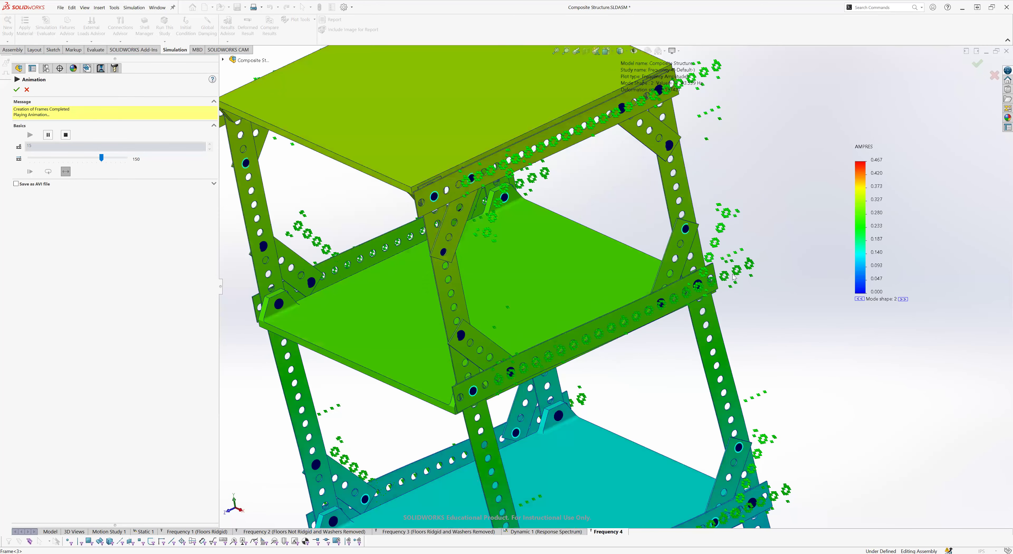
scroll(634, 381, up, 10)
scroll(635, 381, down, 8)
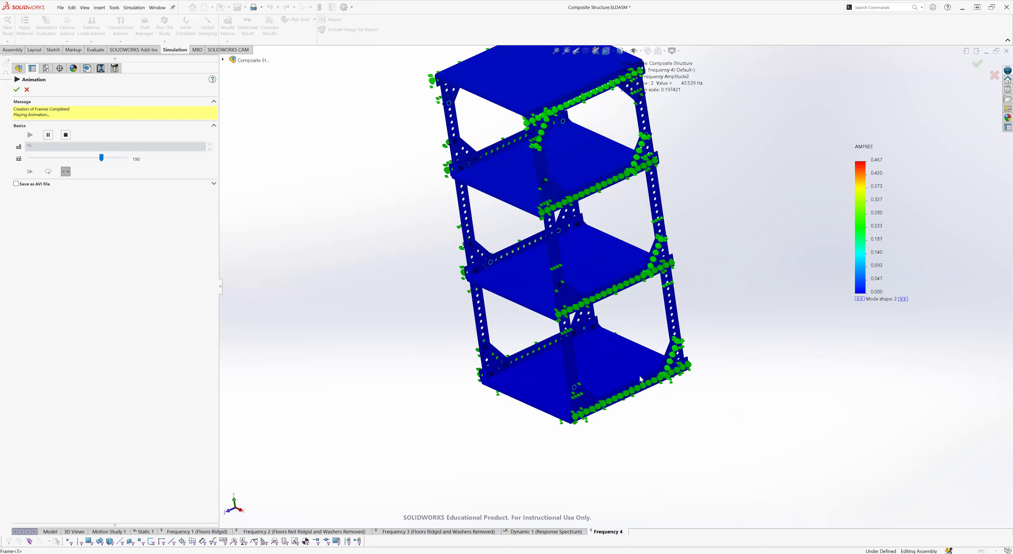
Step: Examine the bottom storey and the whole structure in the mode shape 2 animation, and close the animation
scroll(657, 380, down, 4)
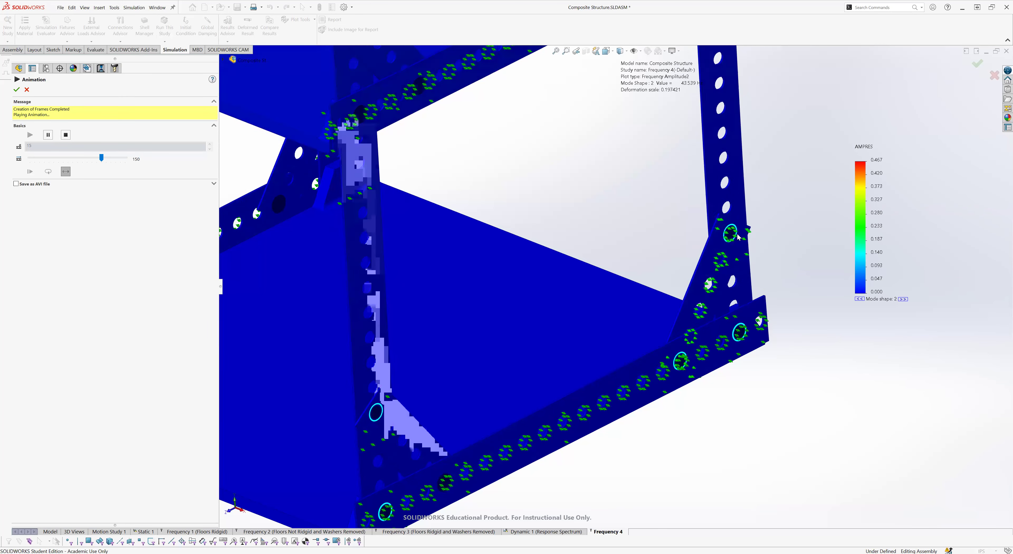
scroll(417, 288, up, 4)
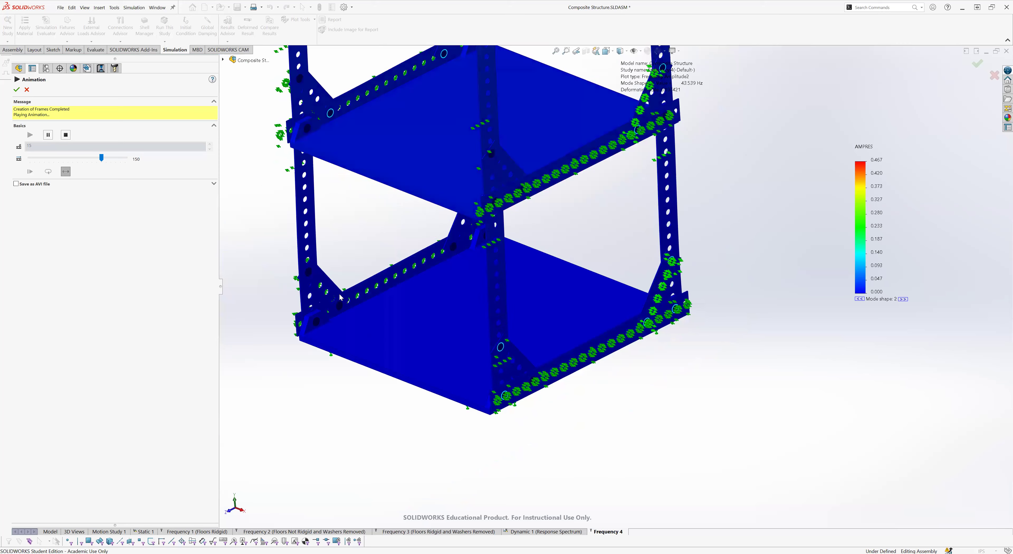
middle_drag(333, 313, 332, 278)
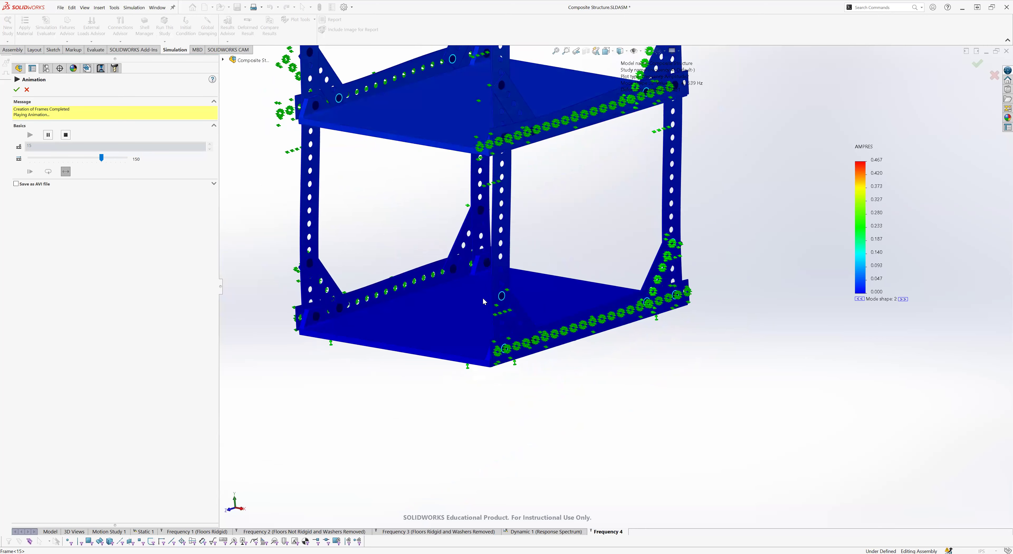
scroll(506, 242, up, 3)
scroll(507, 243, up, 1)
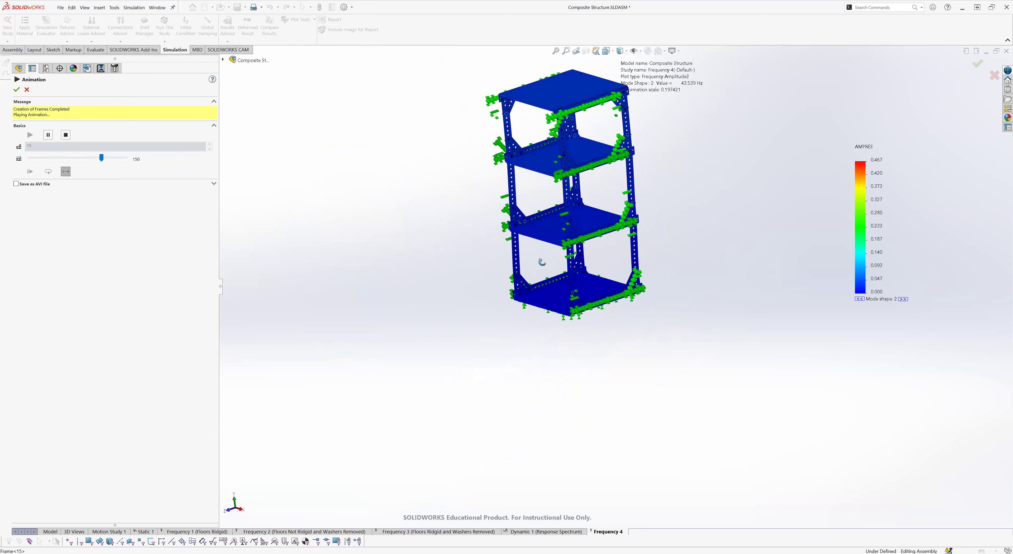
scroll(590, 219, down, 4)
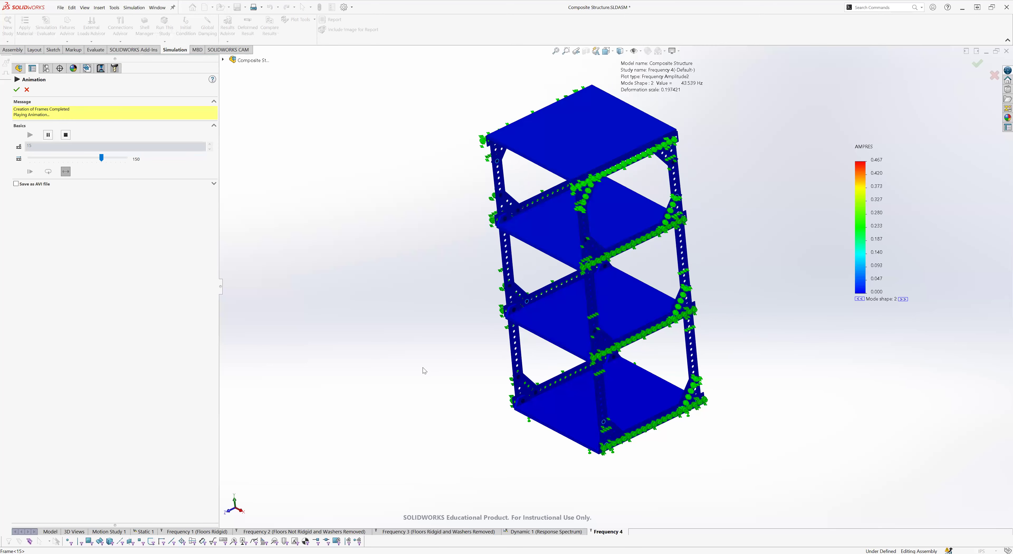
click(16, 90)
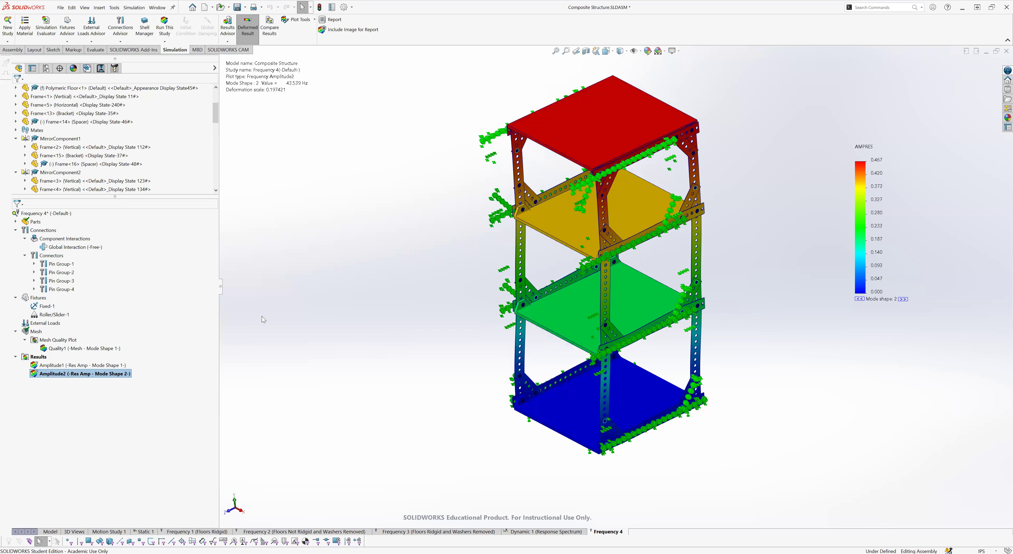
Step: Display the Amplitude1 plot of mode shape 1 and examine the deformation around the floor corners and the whole structure
click(74, 366)
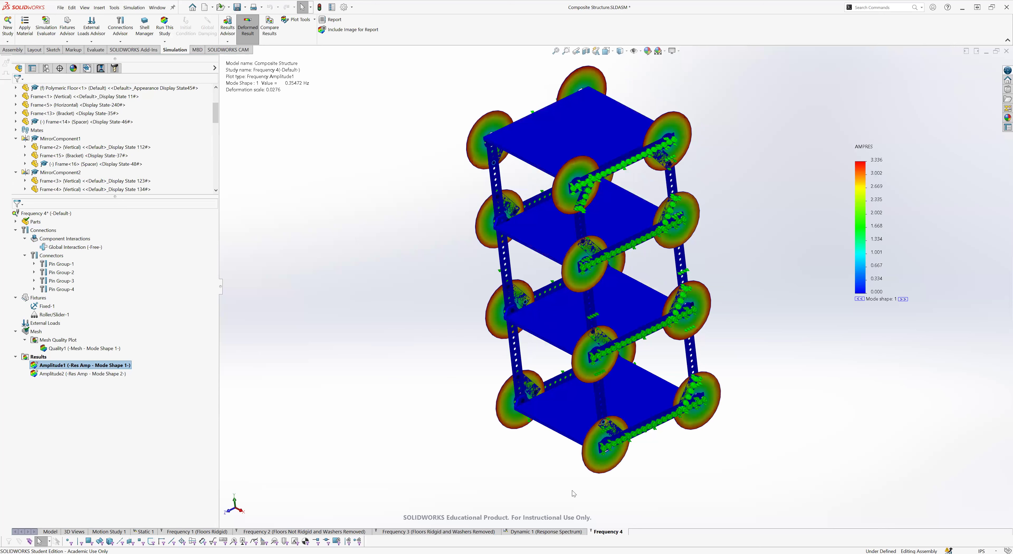
scroll(589, 293, up, 3)
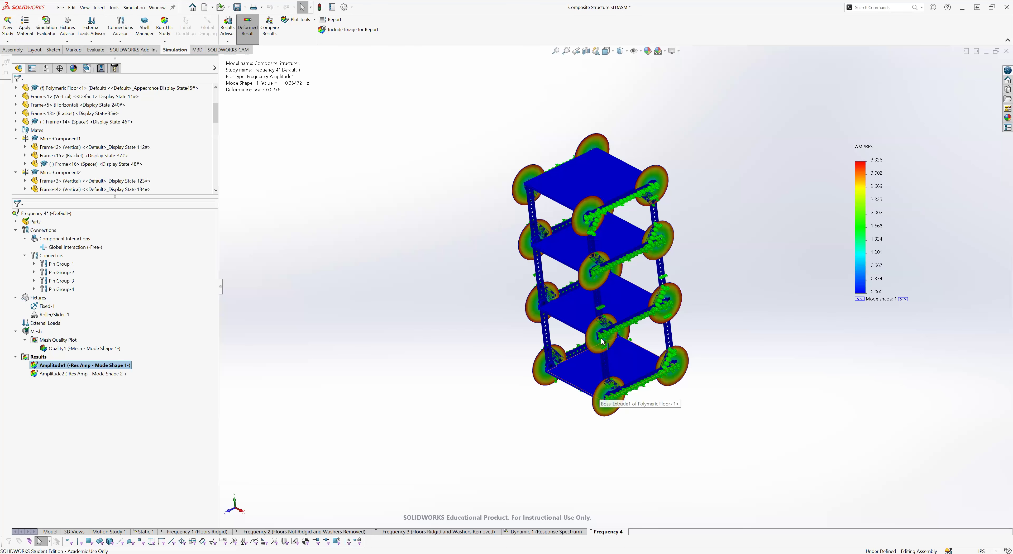
scroll(483, 305, down, 6)
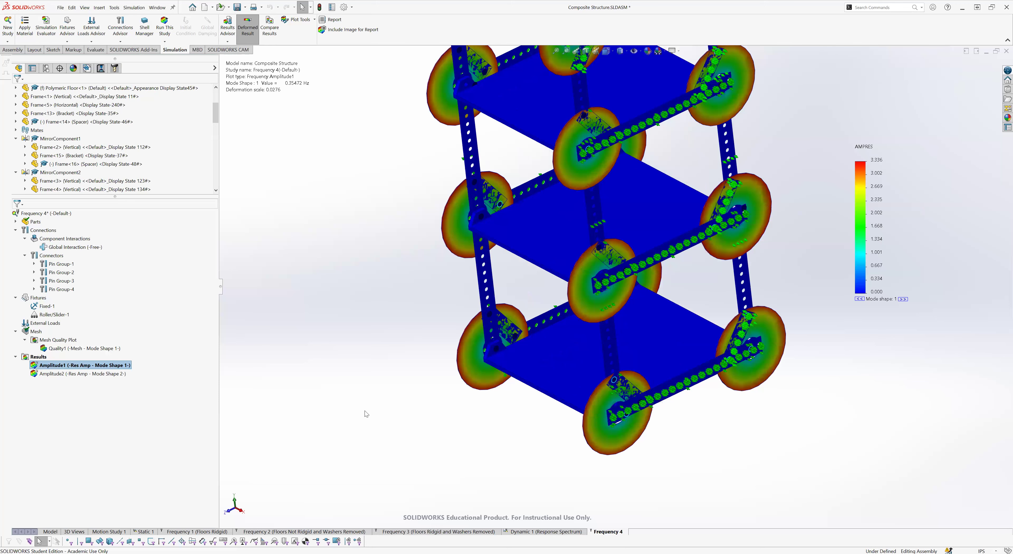
scroll(620, 395, down, 3)
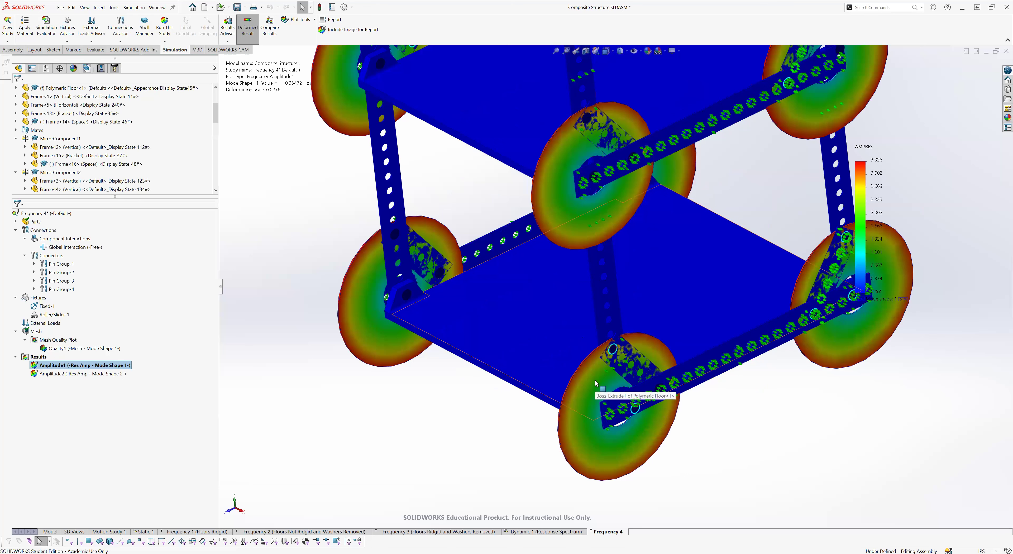
scroll(568, 359, up, 5)
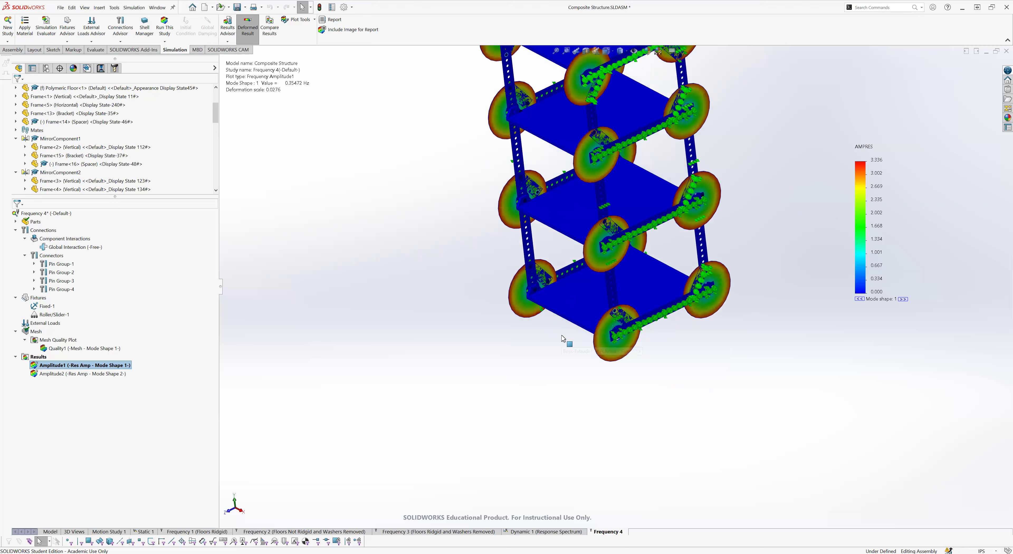
scroll(568, 334, up, 3)
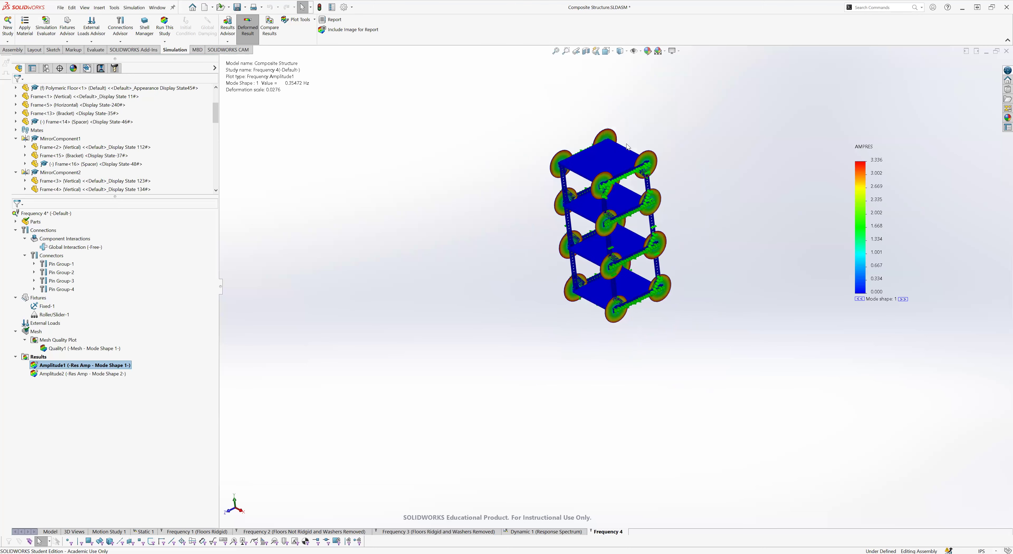
scroll(625, 144, down, 2)
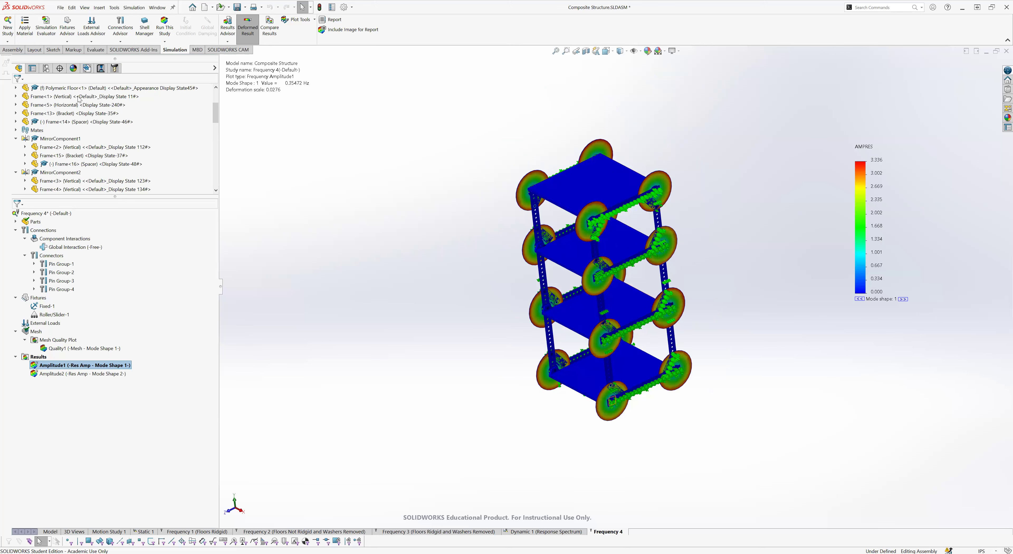
Step: Return from the Frequency 4 study to the assembly model and collapse all items in its component tree
click(50, 532)
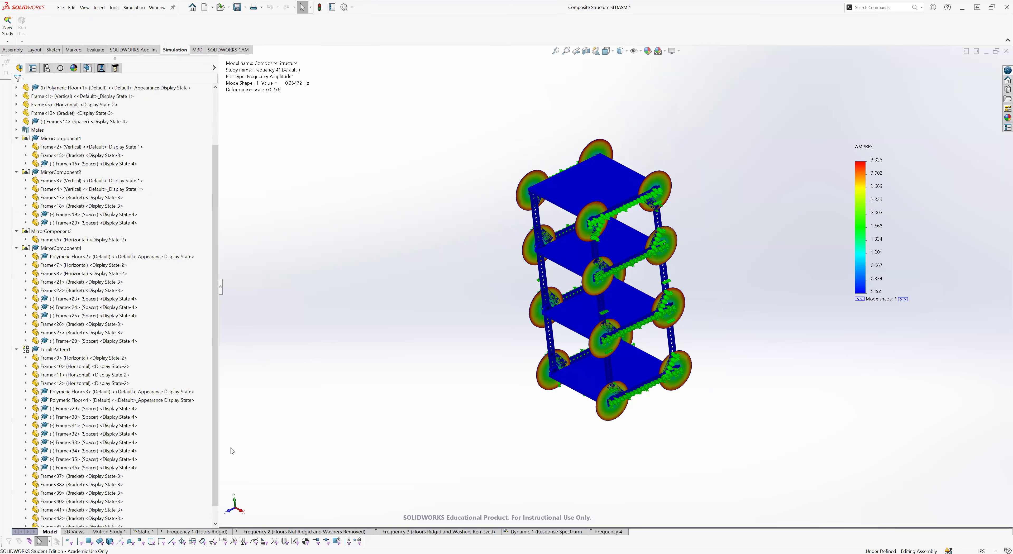
right_click(175, 221)
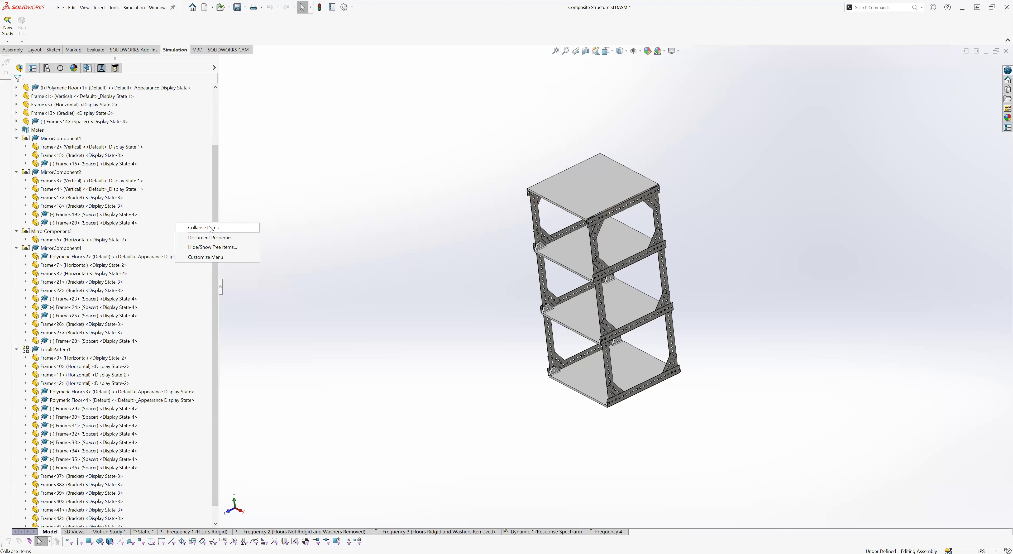
click(203, 228)
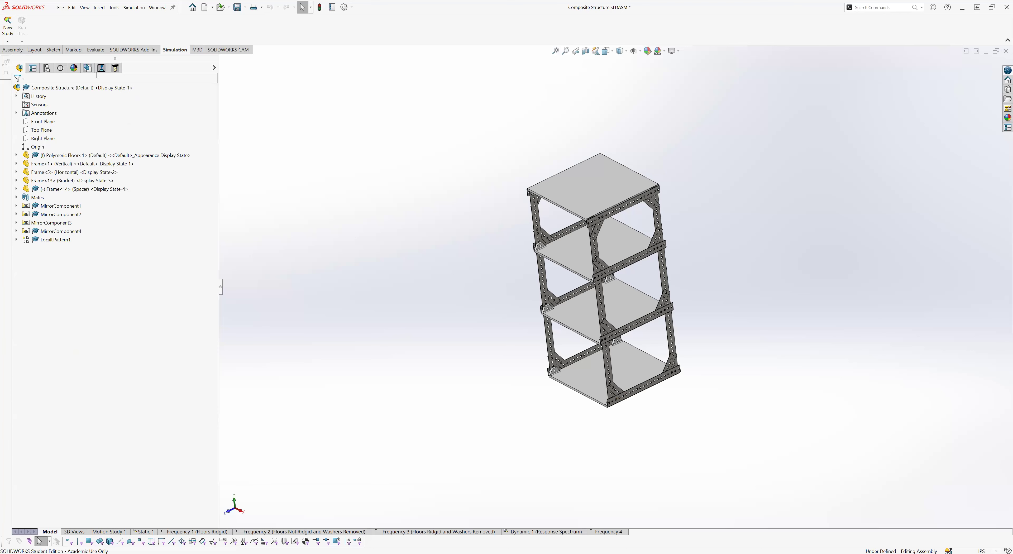
Step: Activate the Washers Removed configuration of the assembly and examine the bottom floor's corner where the frames meet the polymeric floor
click(46, 68)
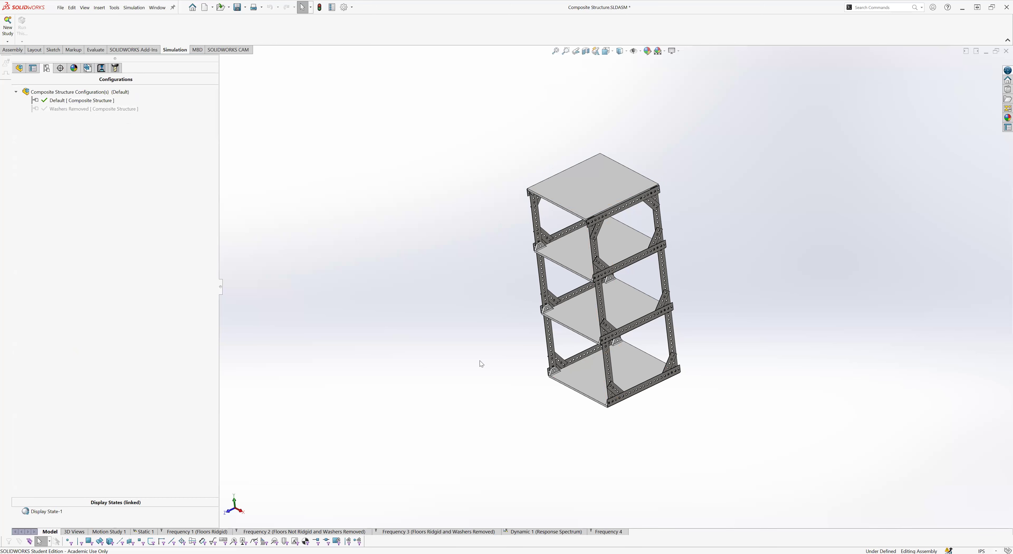
scroll(634, 298, down, 10)
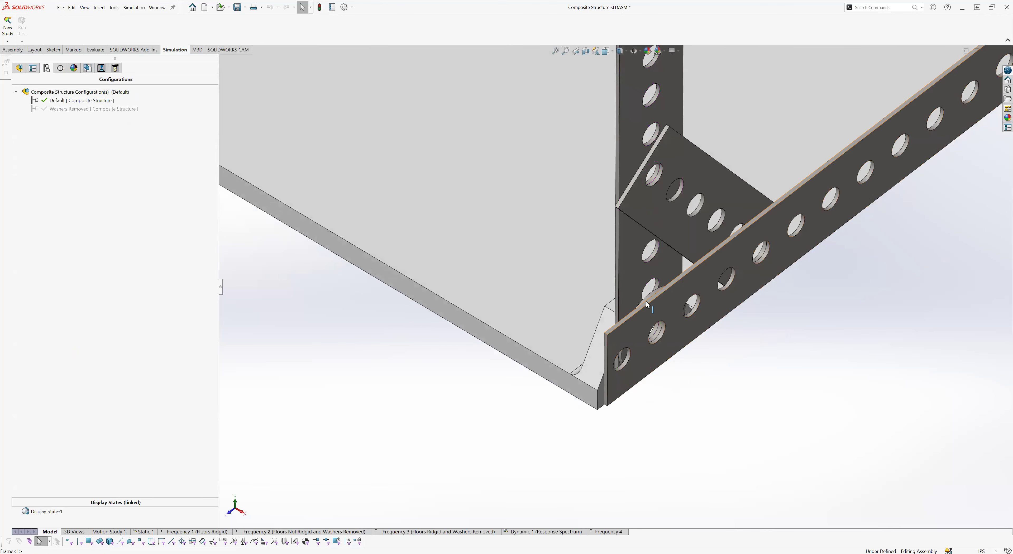
scroll(646, 300, down, 3)
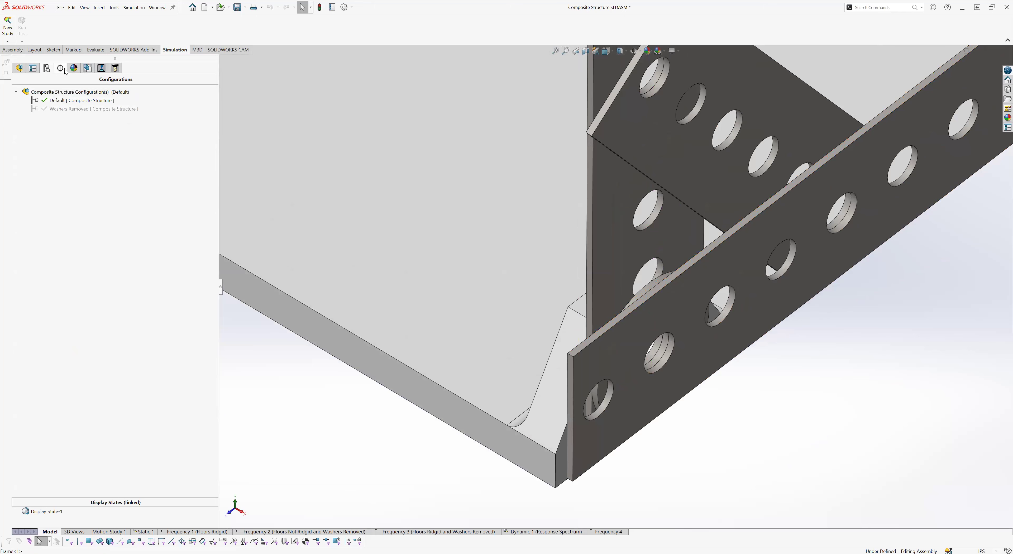
double_click(69, 109)
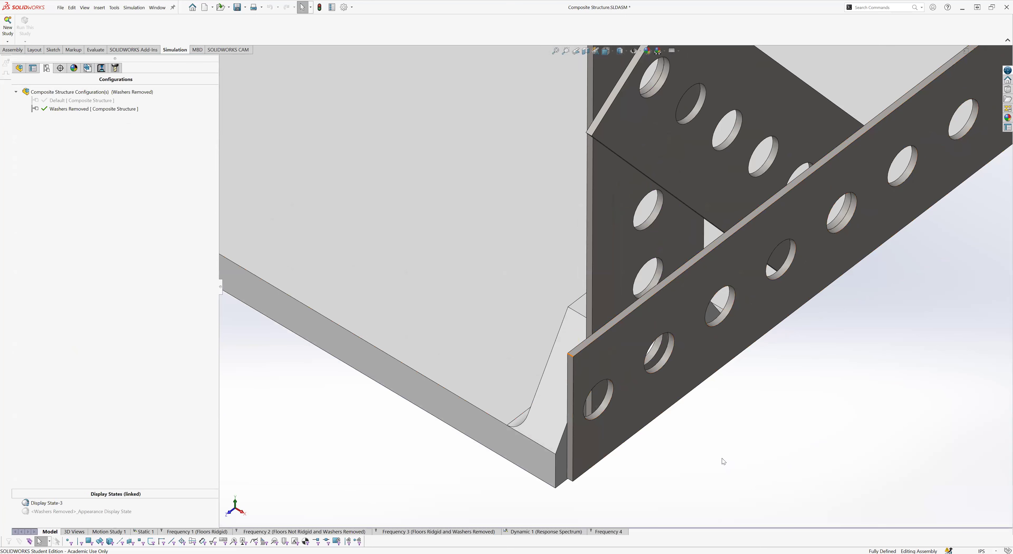
scroll(626, 318, up, 5)
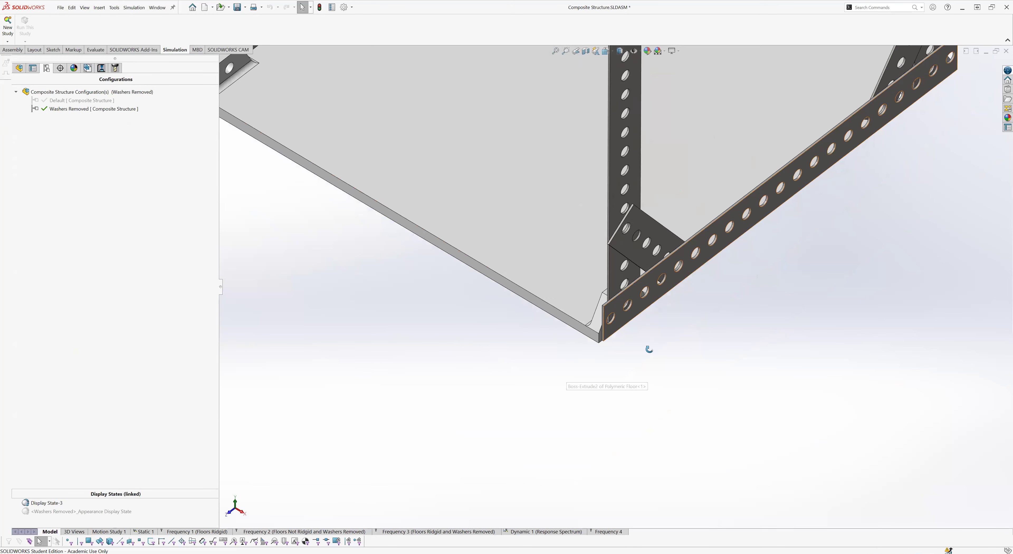
scroll(622, 317, down, 5)
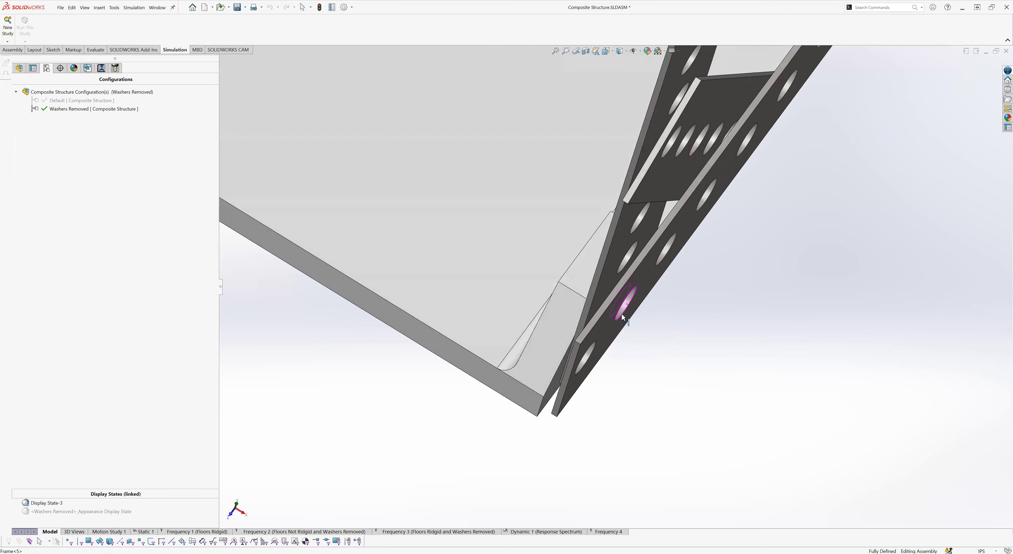
Step: Examine the gap between the polymeric floor and the frame at the bottom floor's front corner from several angles
scroll(622, 312, up, 5)
scroll(629, 306, down, 3)
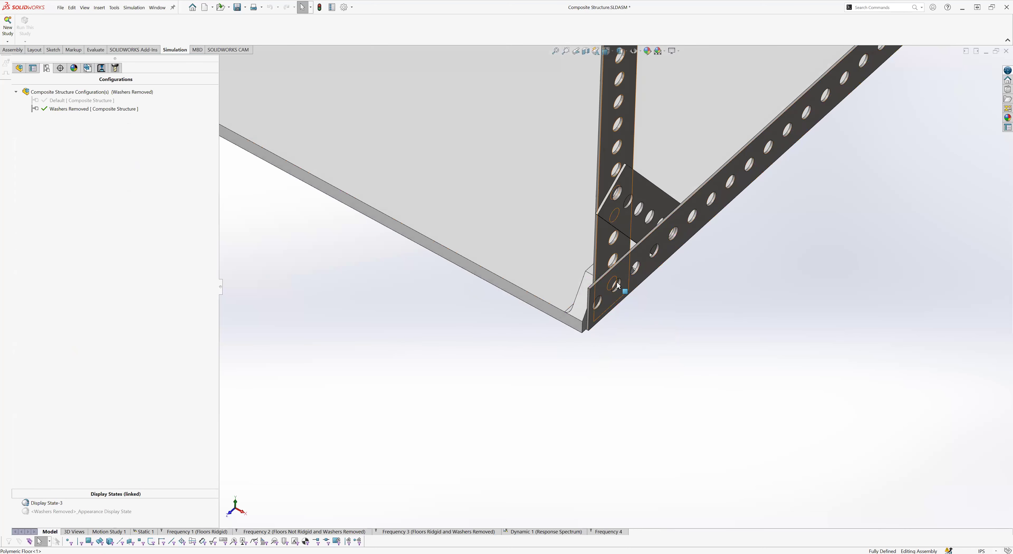
scroll(616, 281, down, 5)
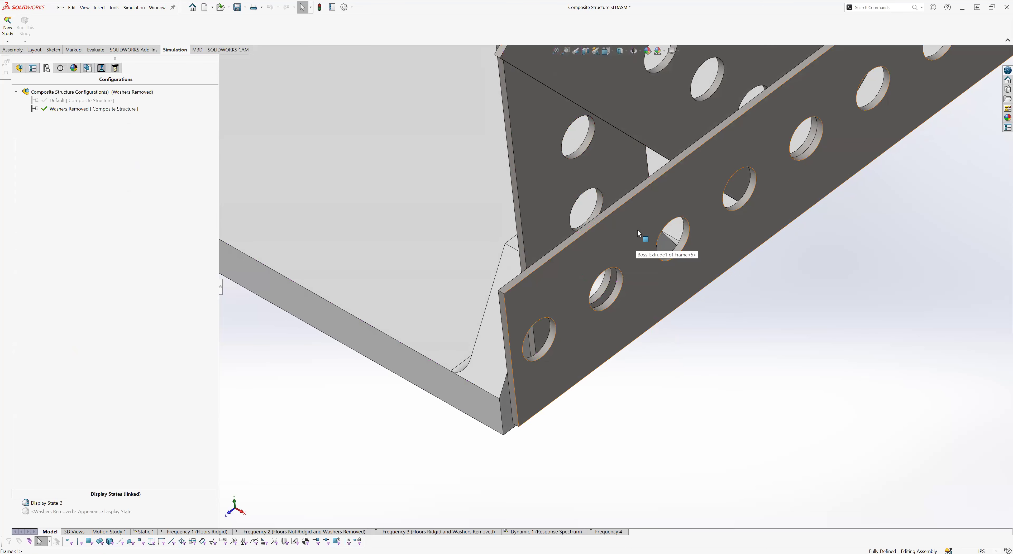
middle_drag(624, 243, 630, 276)
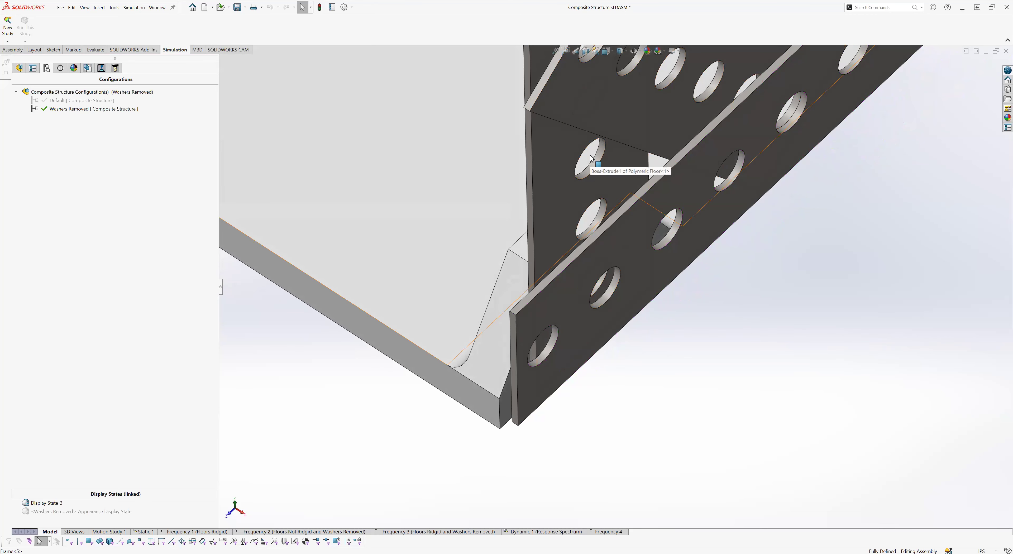
click(584, 234)
middle_drag(584, 234, 579, 238)
click(668, 385)
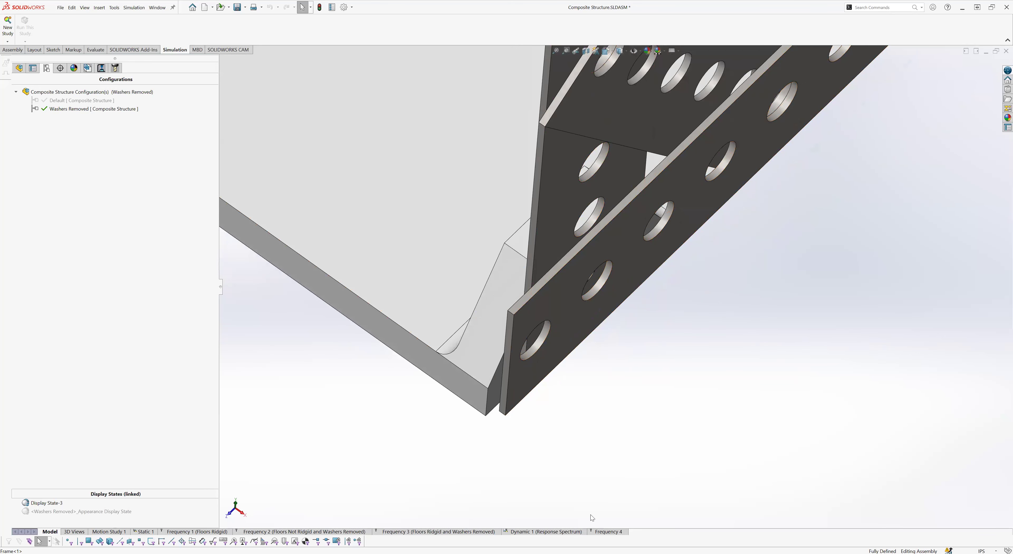
Step: Examine the whole structure and its lower storeys in the Washers Removed configuration
scroll(605, 283, up, 6)
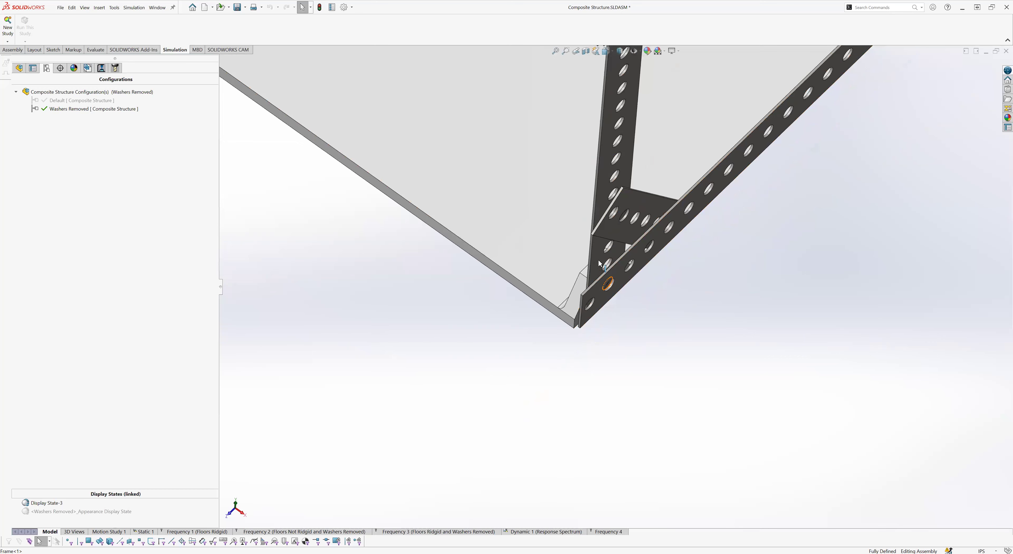
middle_drag(589, 236, 584, 229)
scroll(616, 286, up, 4)
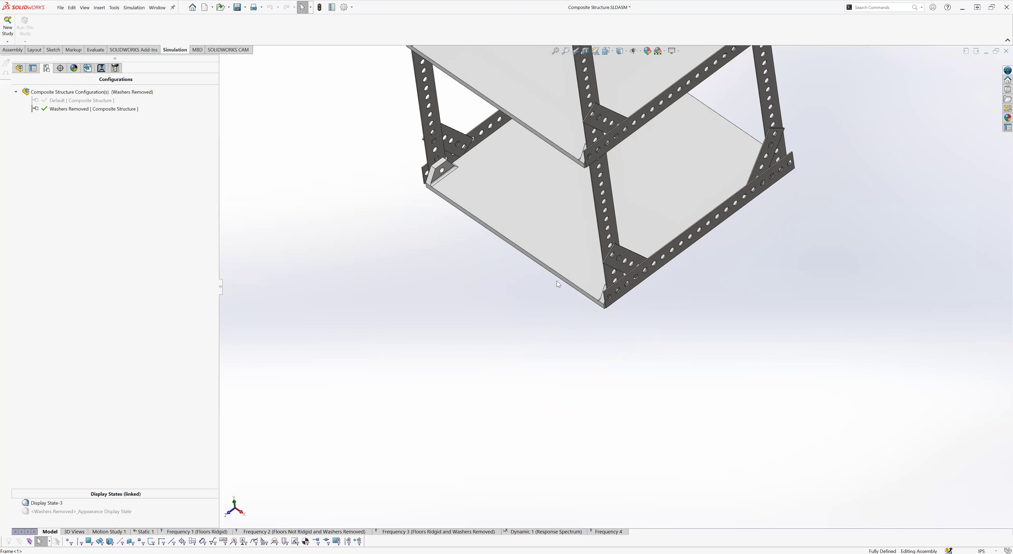
scroll(616, 284, up, 6)
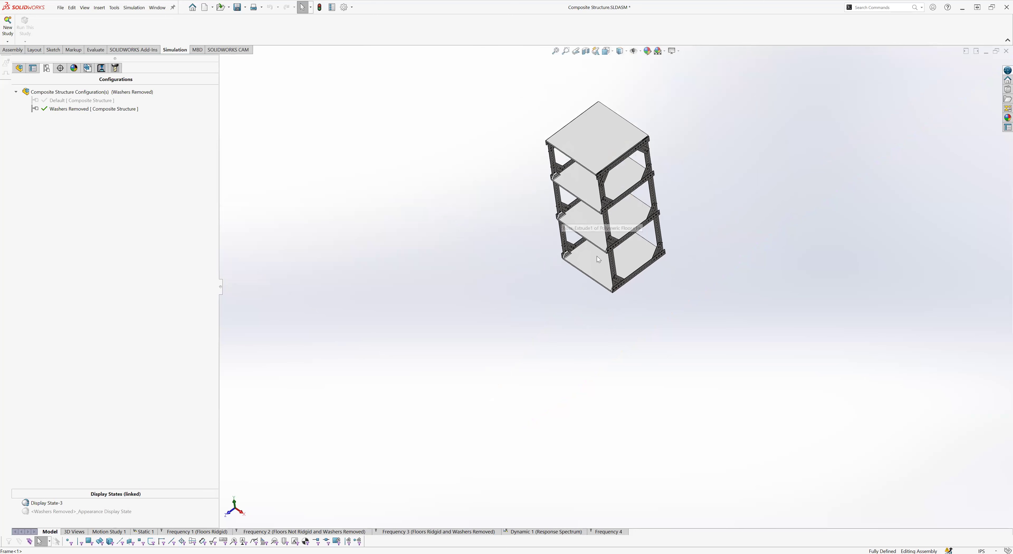
scroll(615, 284, down, 5)
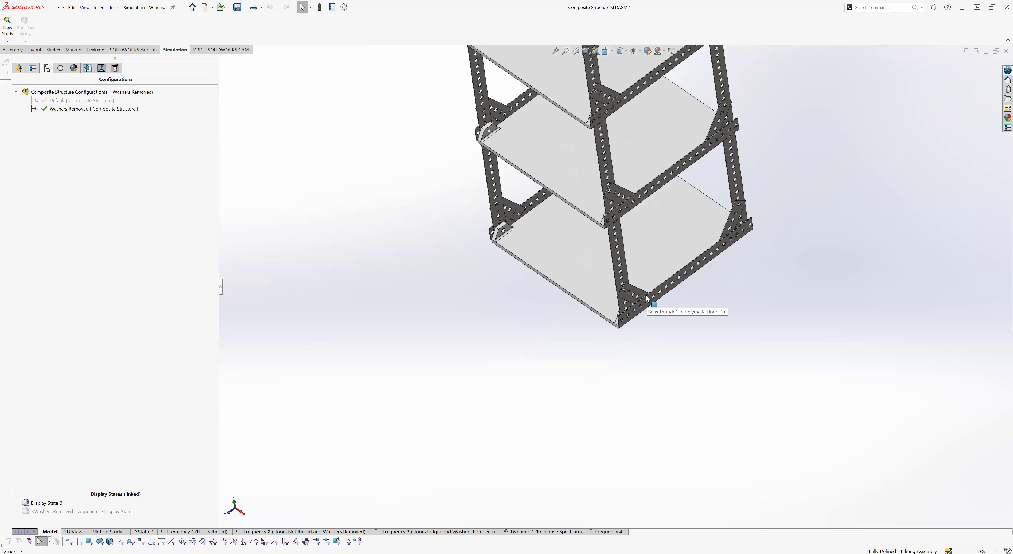
scroll(647, 299, up, 5)
scroll(598, 321, down, 6)
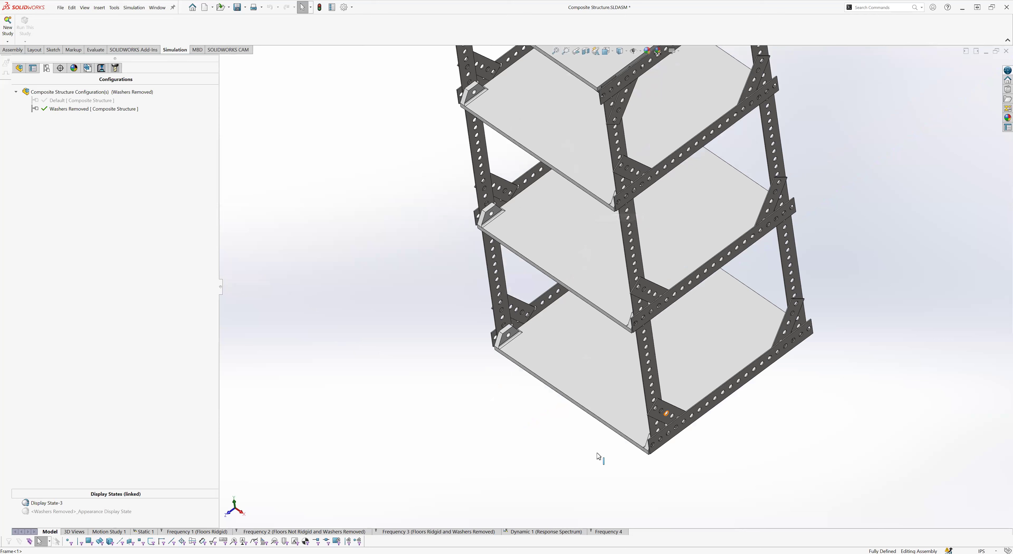
Step: Open the Frequency 4 study and activate the SOLIDWORKS configuration it is based on
click(610, 532)
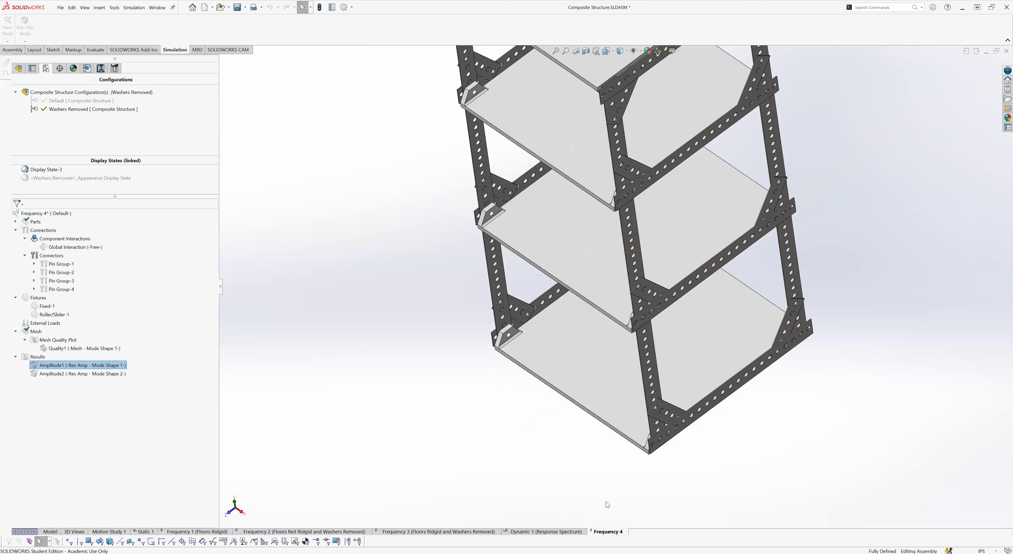
right_click(127, 226)
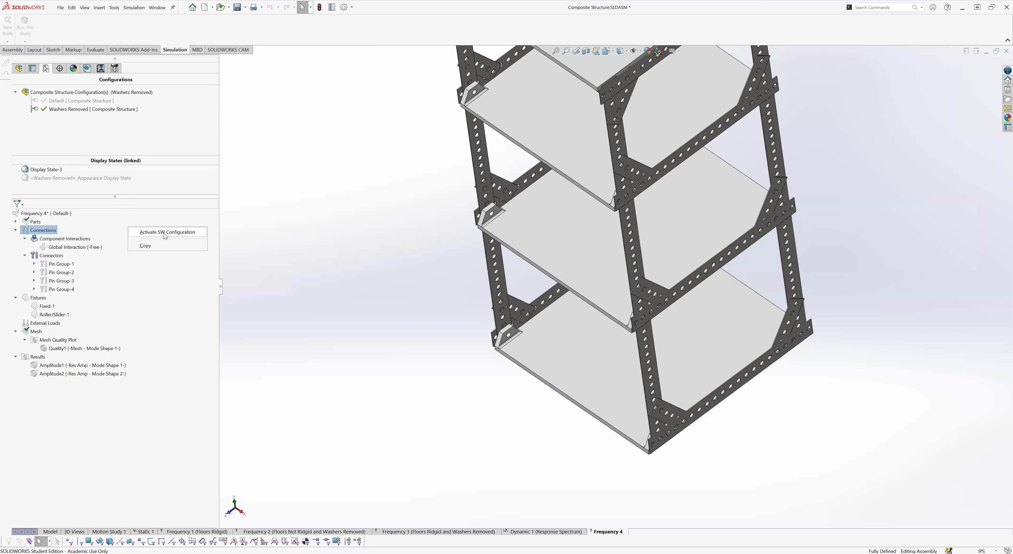
click(165, 232)
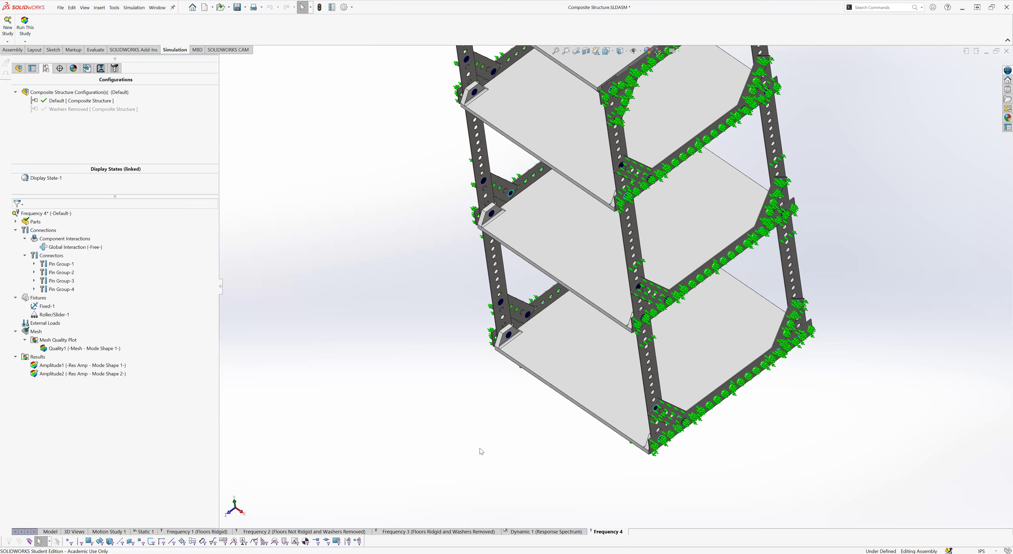
right_click(605, 534)
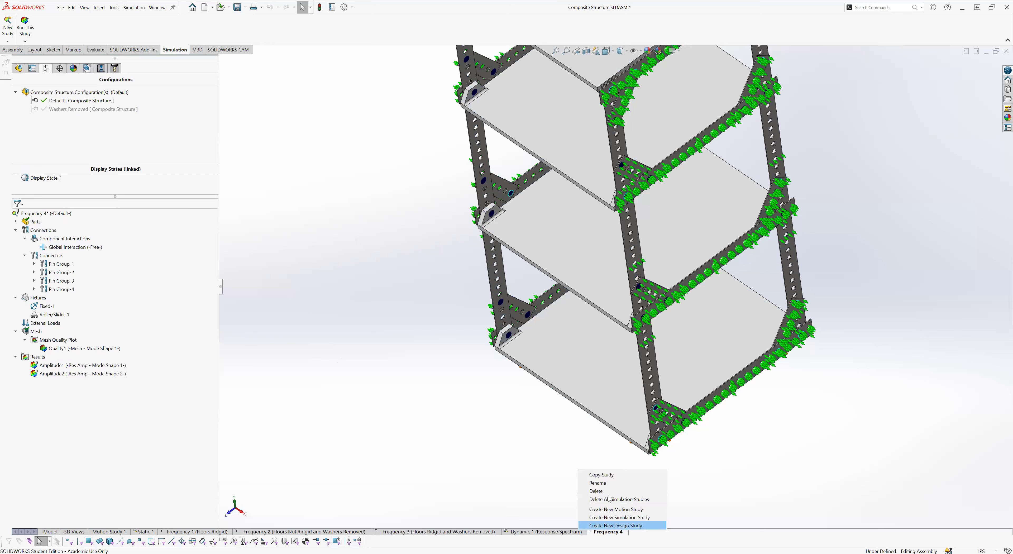
click(609, 475)
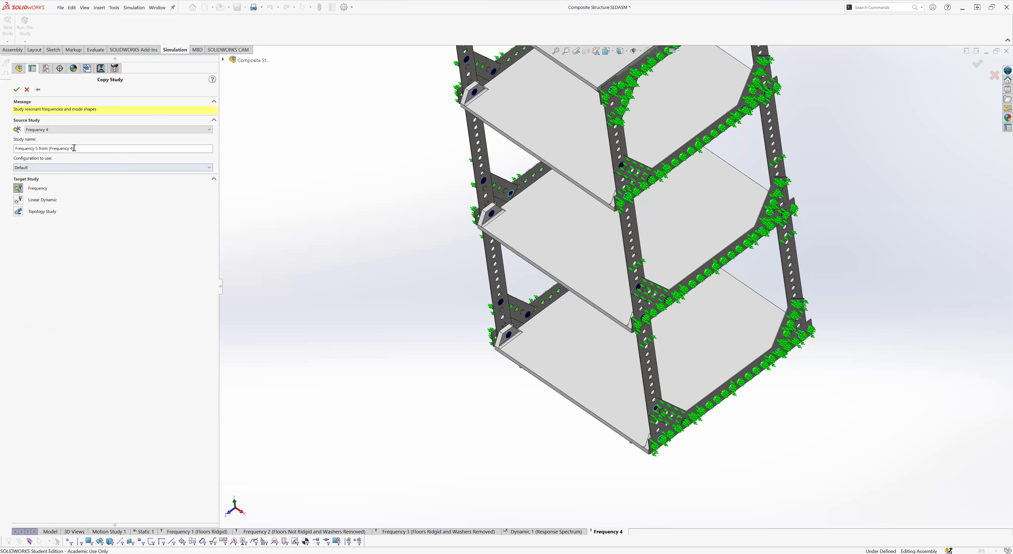
drag(74, 148, 38, 148)
key(BackSpace)
click(28, 169)
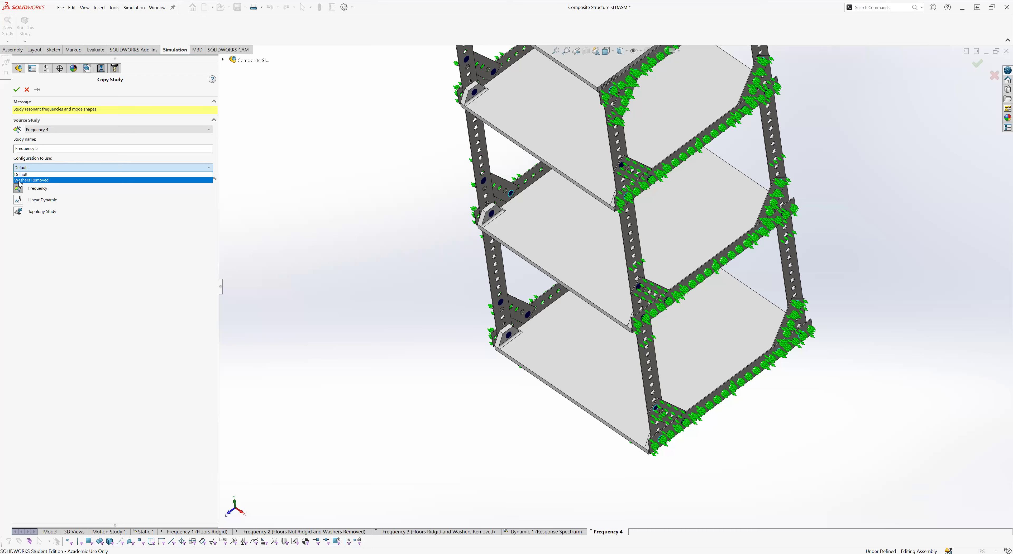
key(Return)
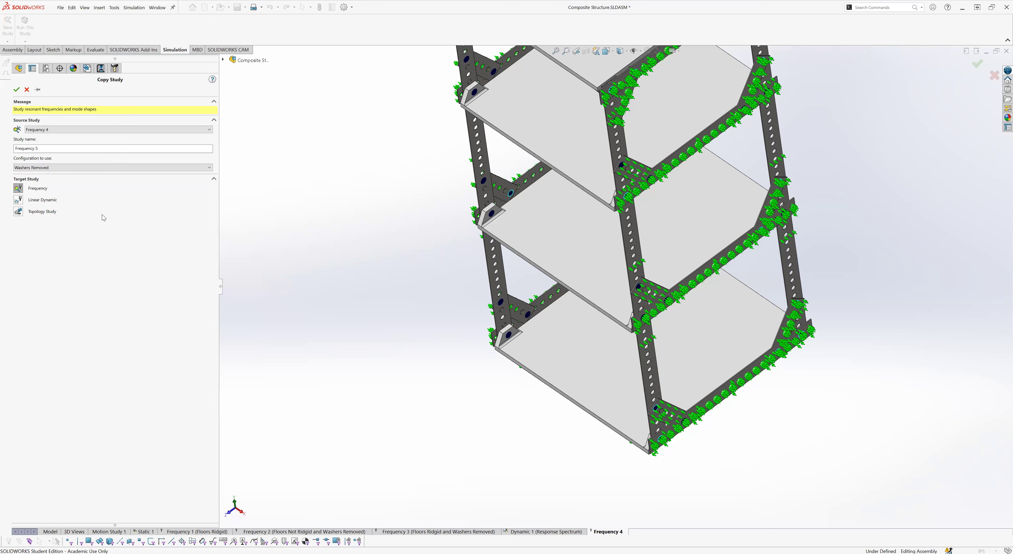
click(27, 90)
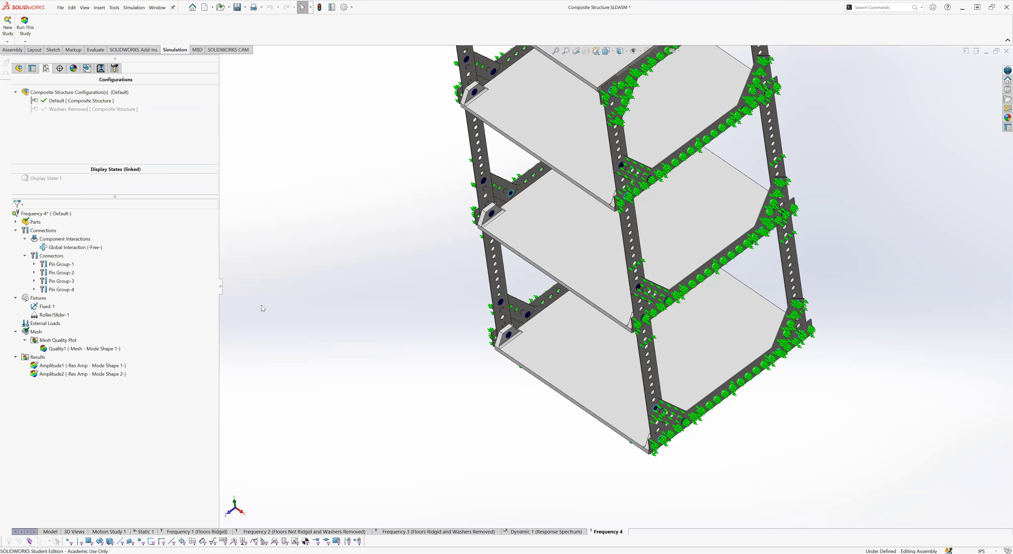
click(19, 69)
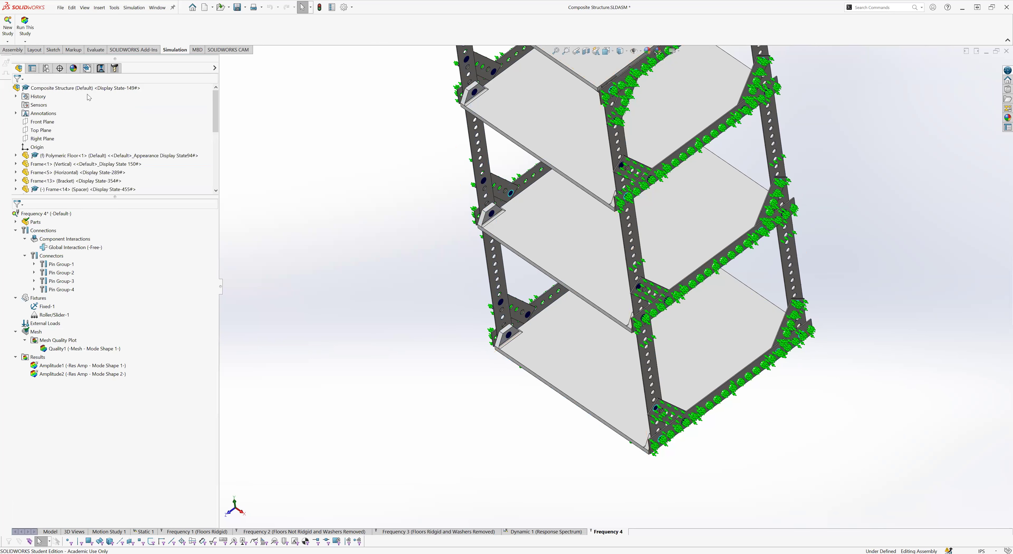
click(46, 70)
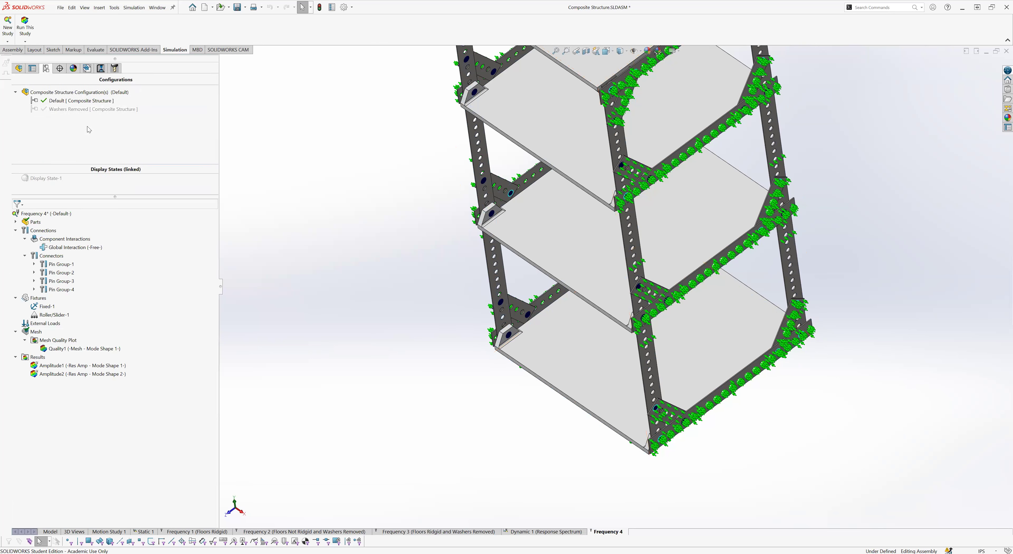
drag(133, 196, 133, 209)
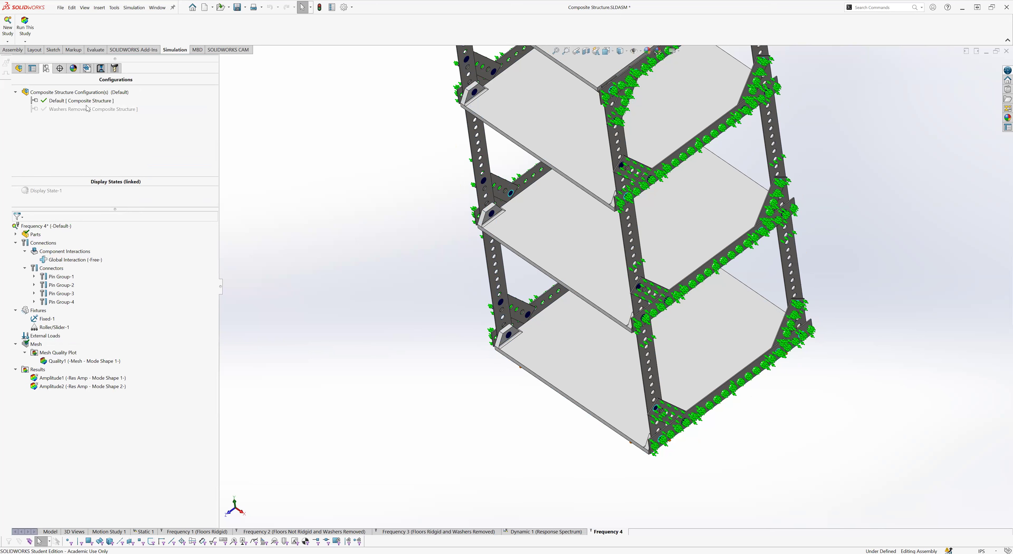
right_click(59, 95)
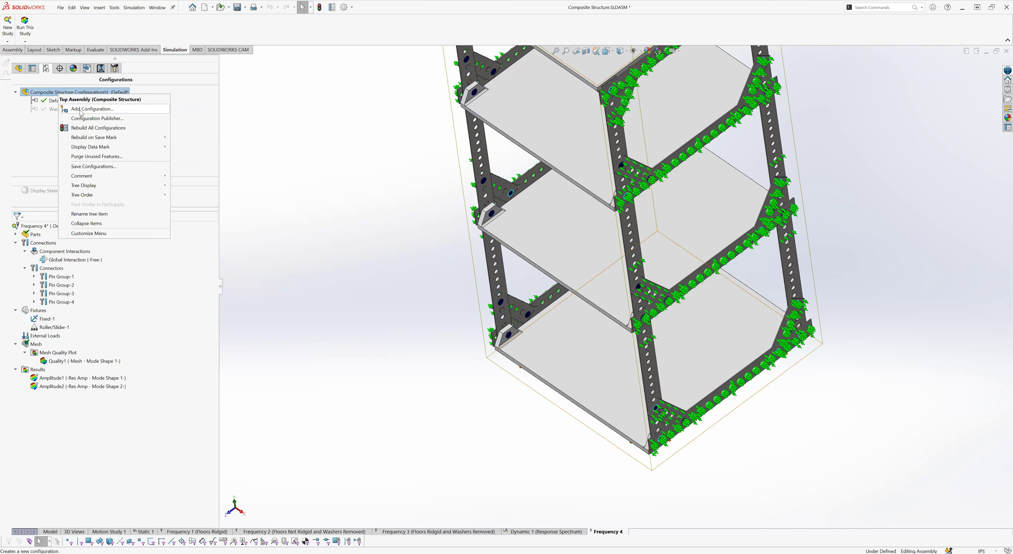
click(82, 112)
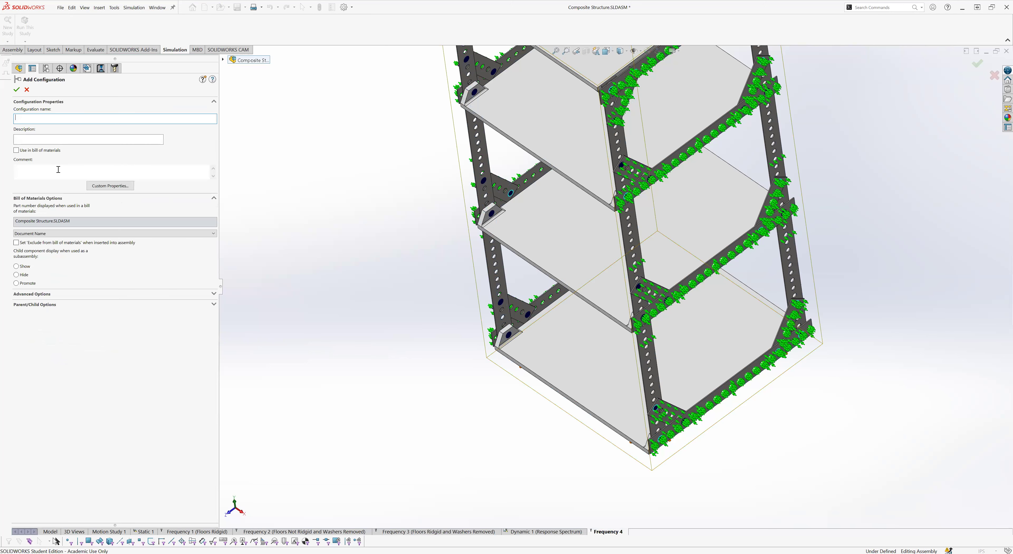
click(27, 89)
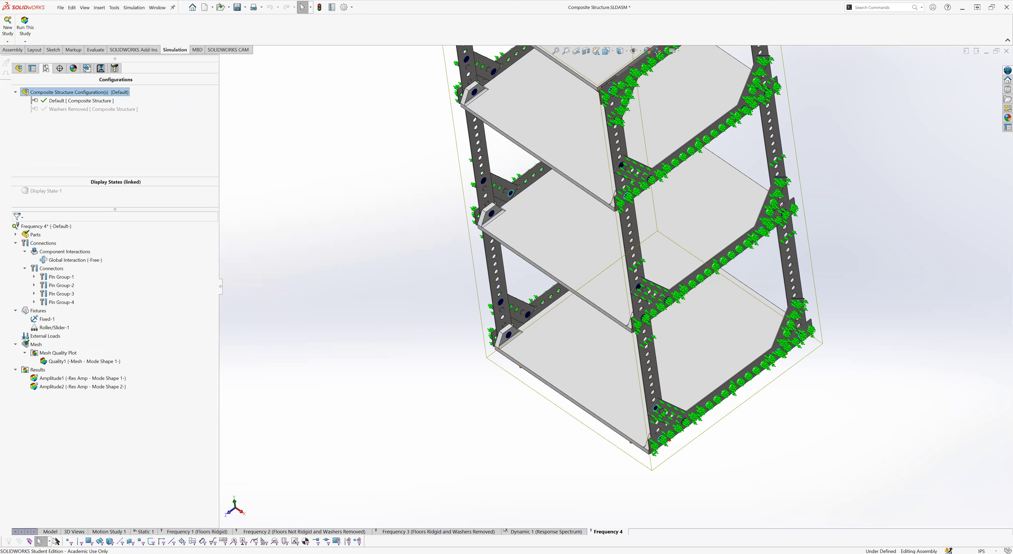
Step: Return to the assembly model, activate the Washers Removed configuration and show its component tree
click(47, 532)
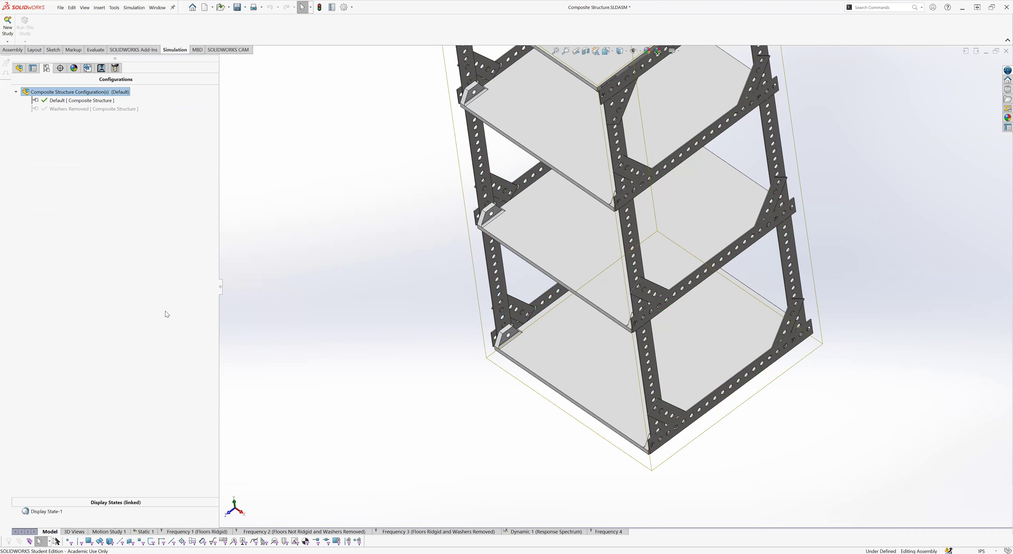
double_click(90, 108)
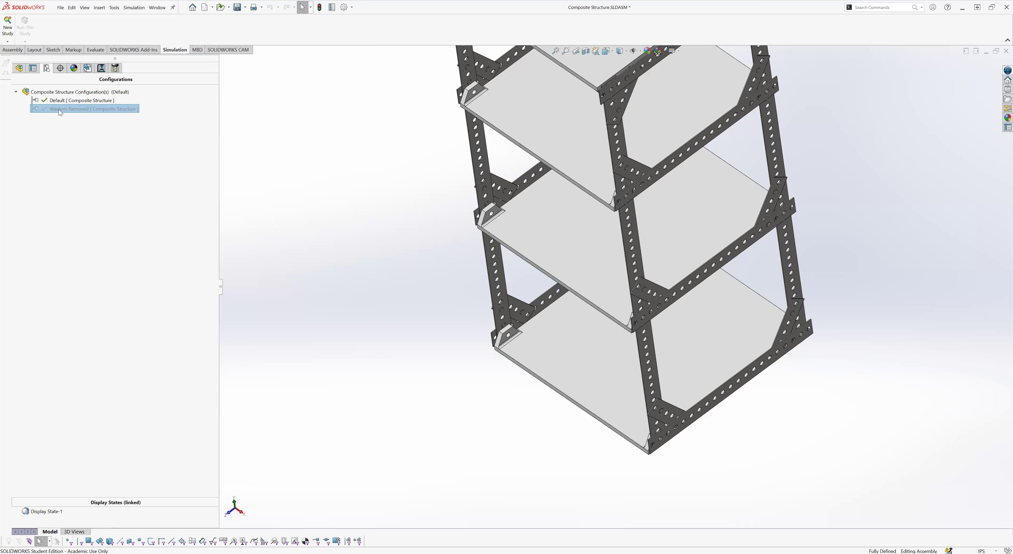
click(20, 68)
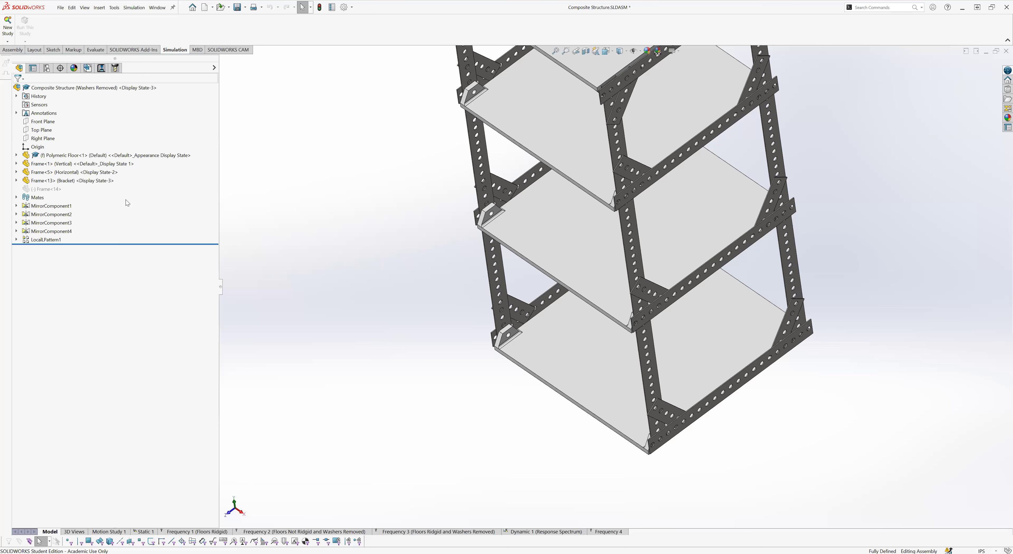
Step: Examine the bottom storey and locate the suppressed spacer component Frame<14> in the component tree
scroll(678, 444, down, 4)
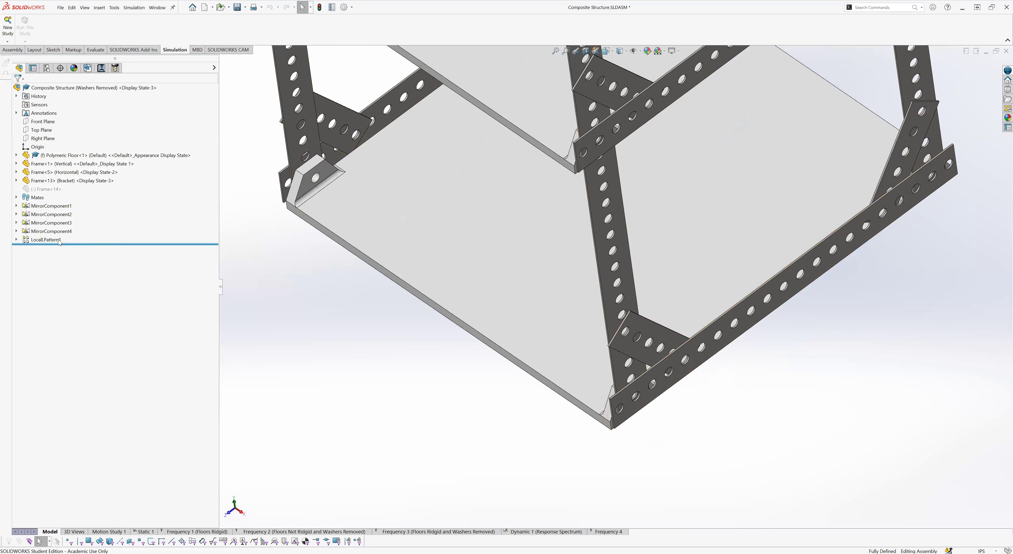
scroll(615, 276, up, 3)
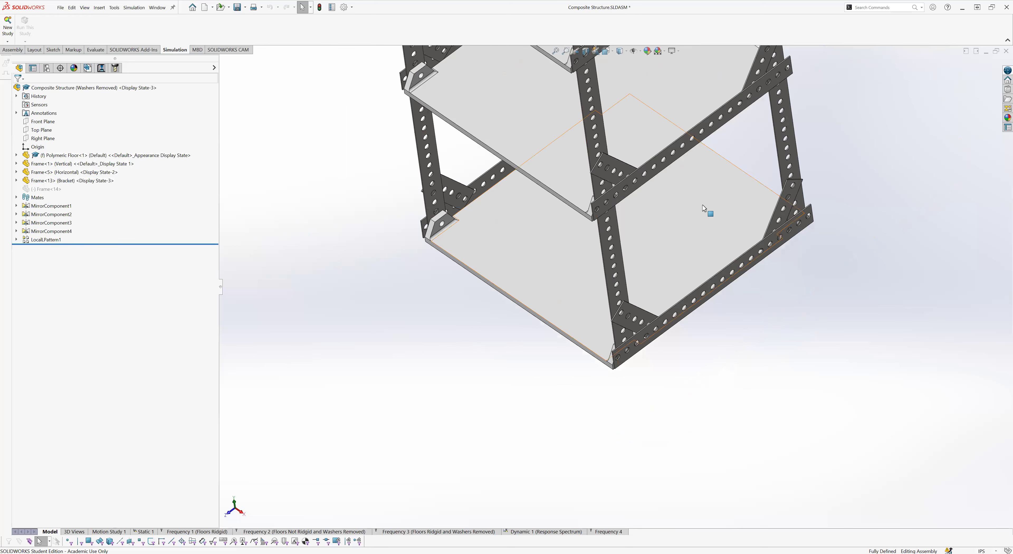
click(40, 189)
click(452, 419)
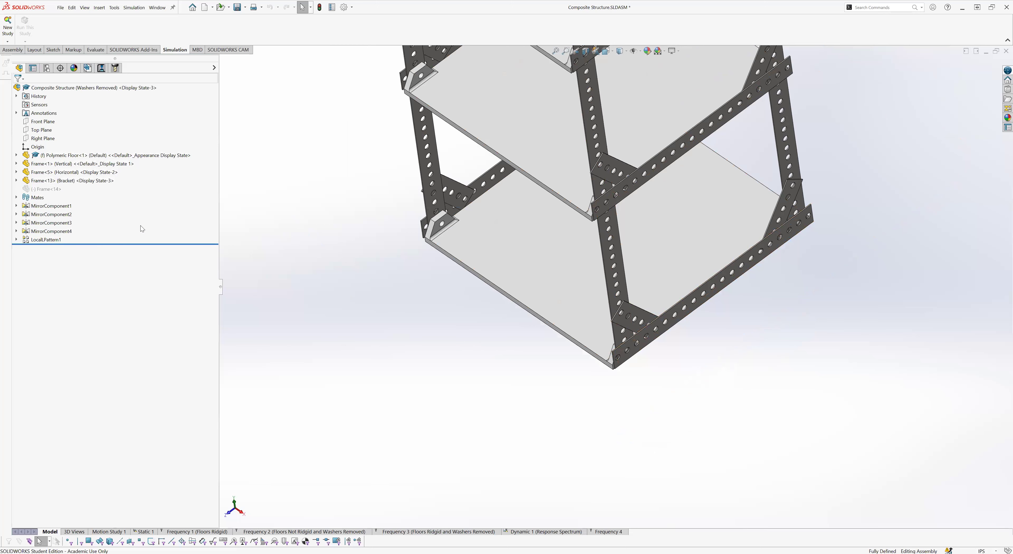
click(49, 189)
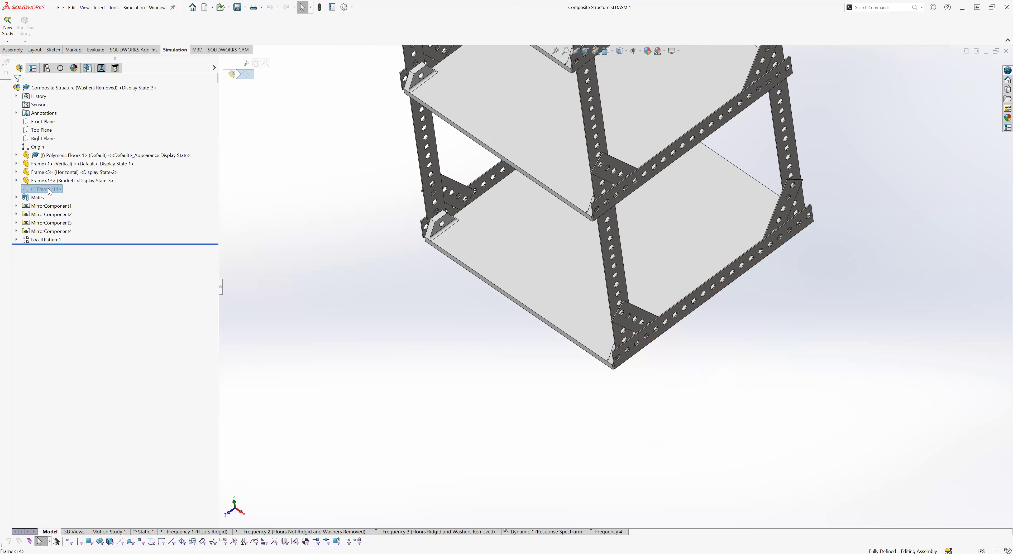
click(357, 227)
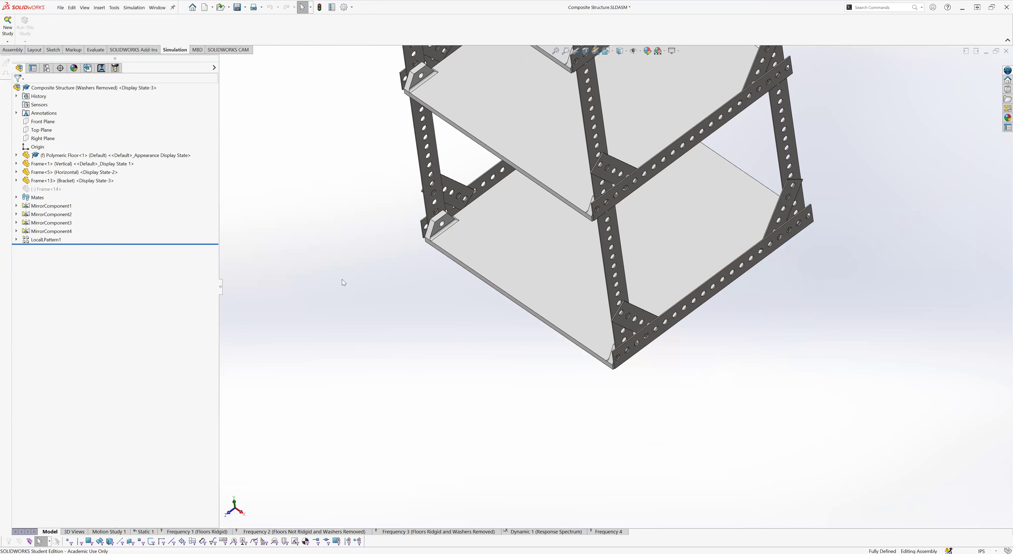
Step: Activate the Default configuration at the assembly level and inspect the spacer component Frame<14> in the component tree
scroll(605, 346, down, 5)
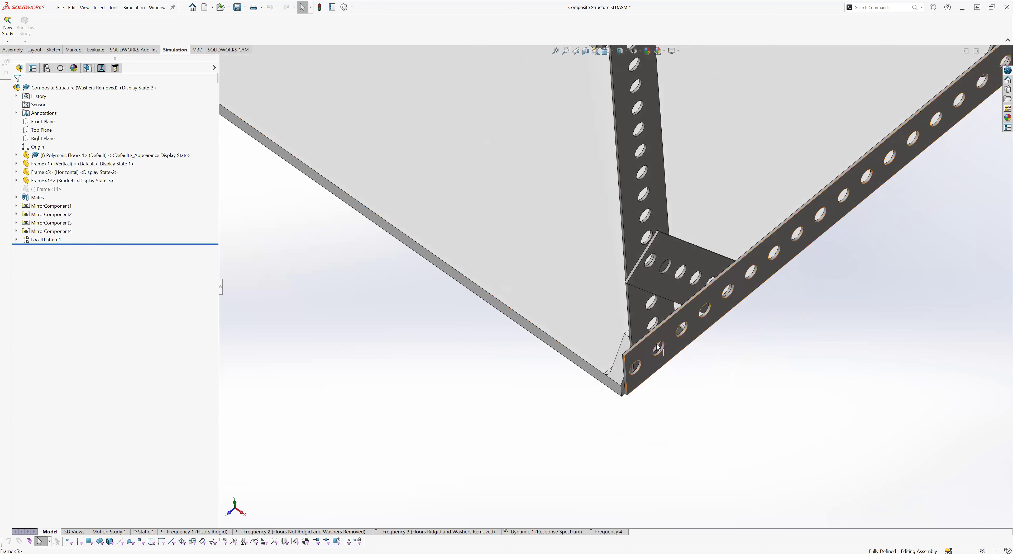
click(46, 68)
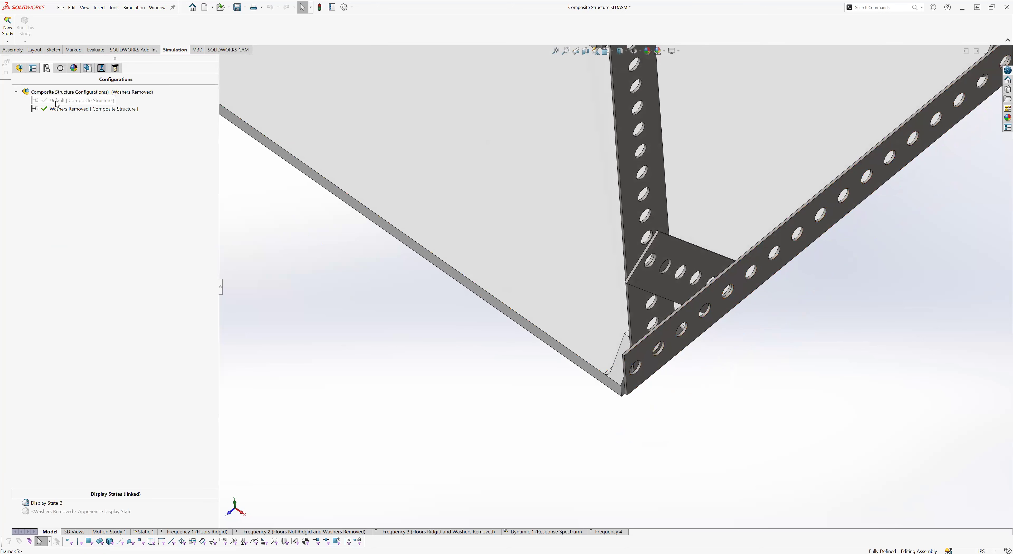
click(19, 69)
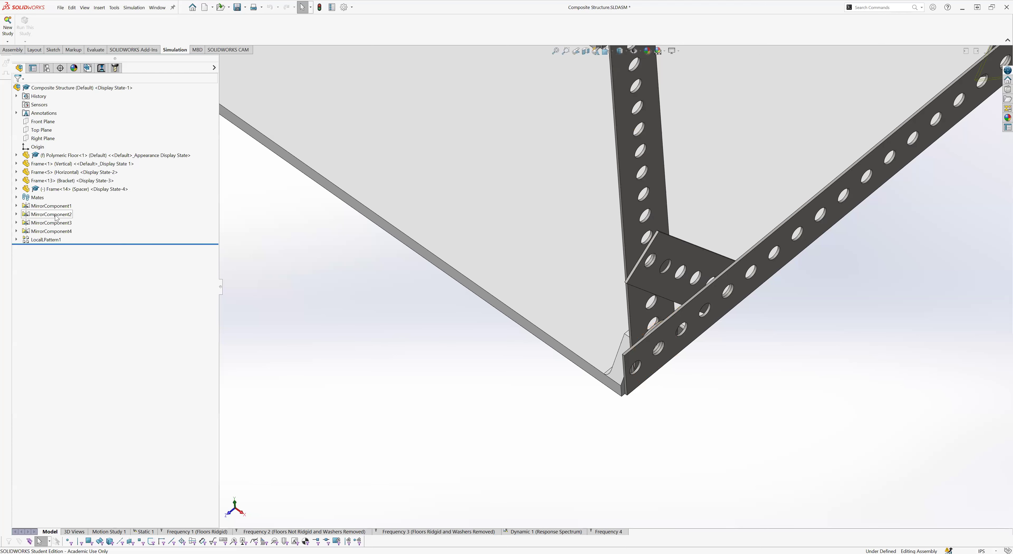
click(75, 193)
right_click(77, 189)
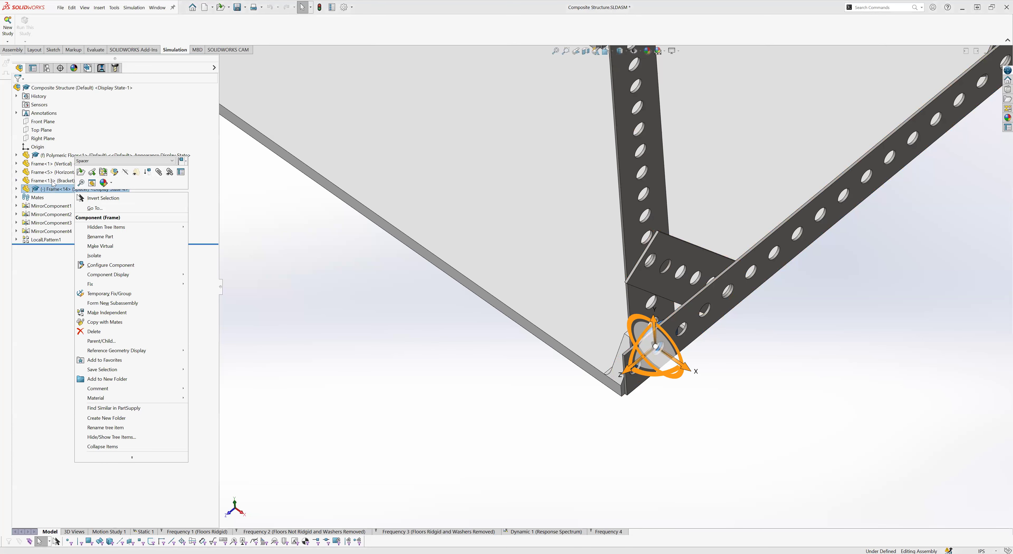
click(21, 200)
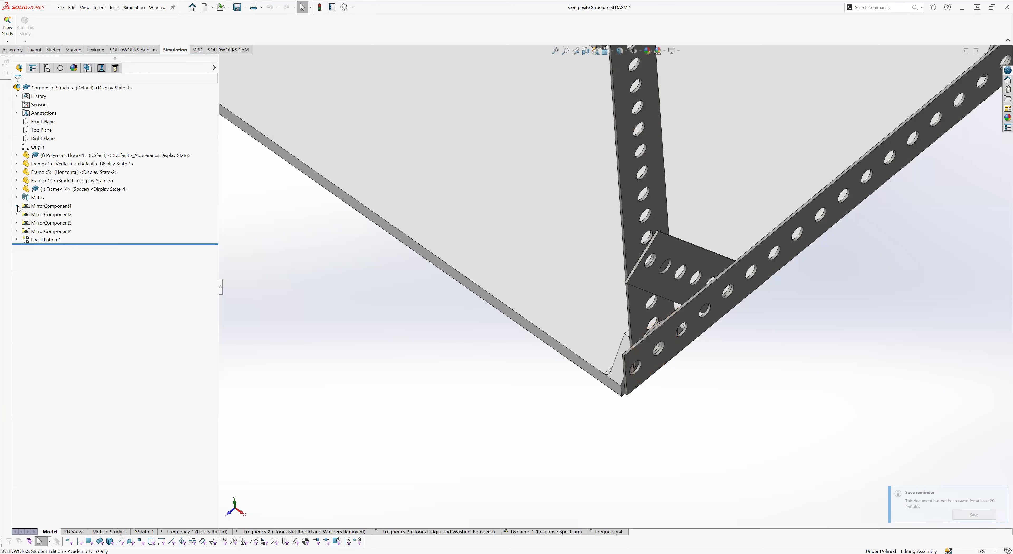
Step: Examine which spacer components belong to MirrorComponent1 through MirrorComponent4 in the Default configuration
click(16, 206)
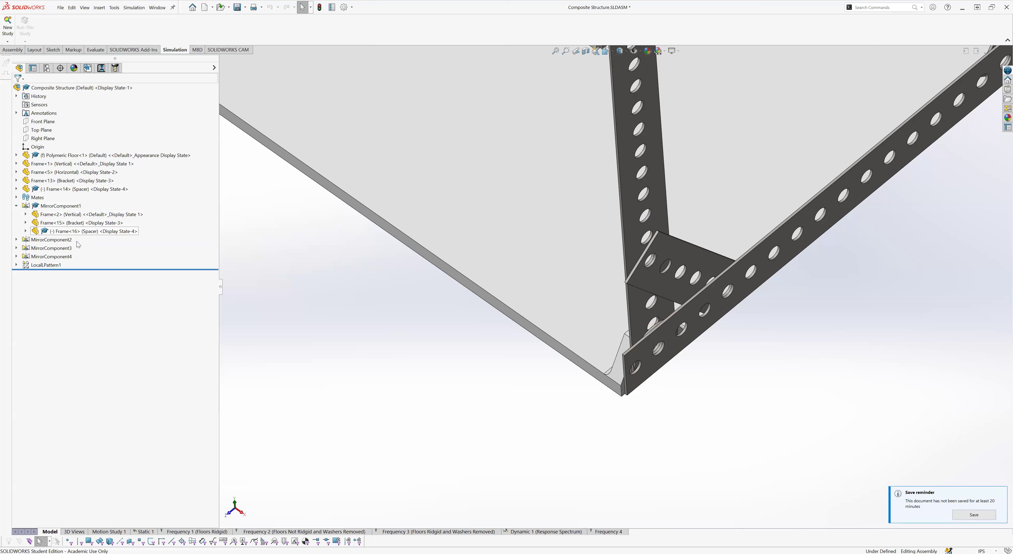
right_click(87, 233)
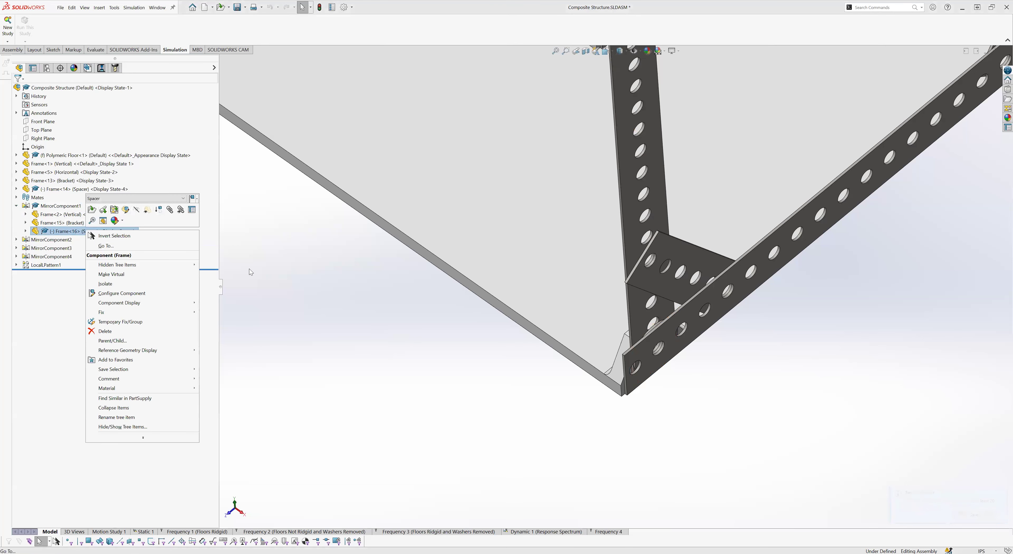
click(16, 240)
click(16, 240)
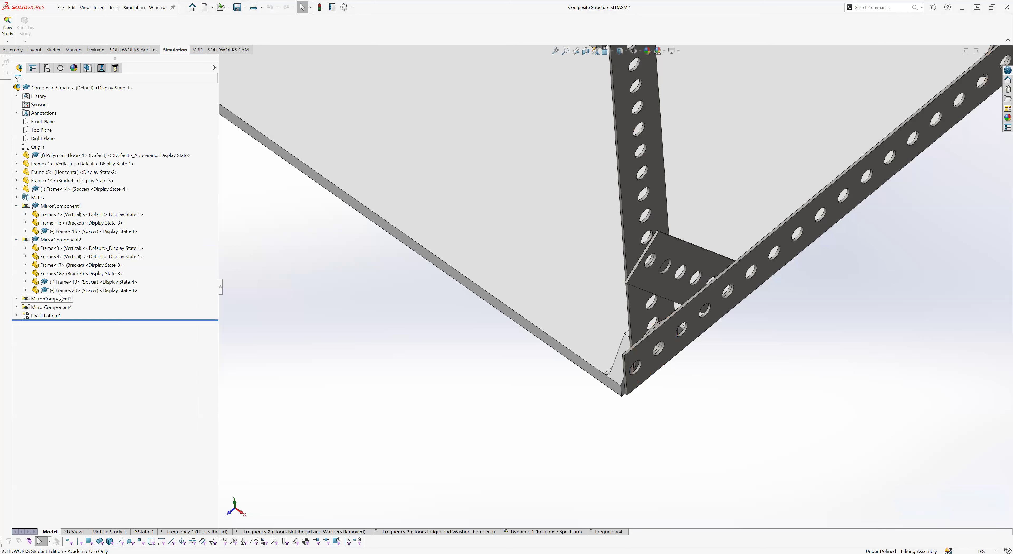
click(17, 240)
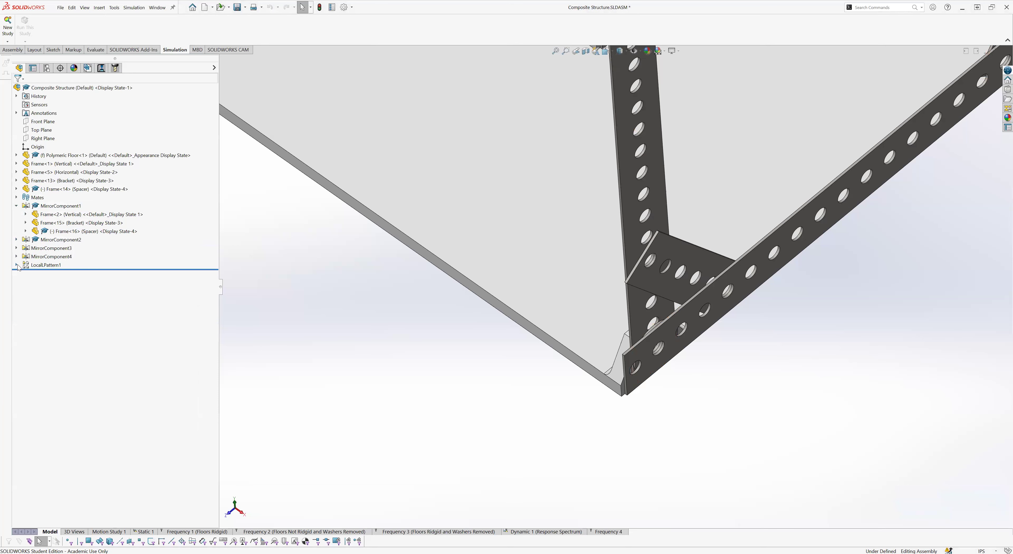
click(17, 249)
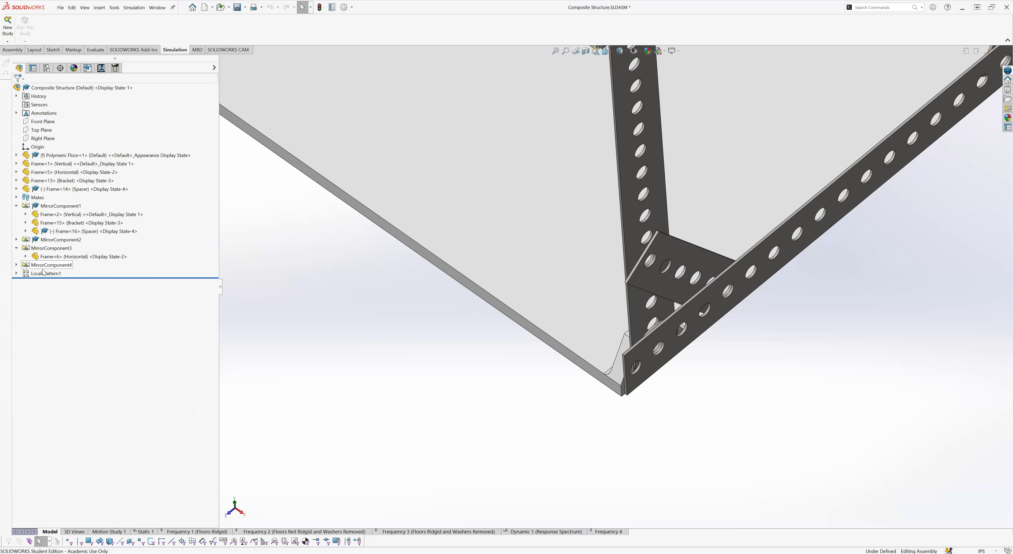
click(16, 266)
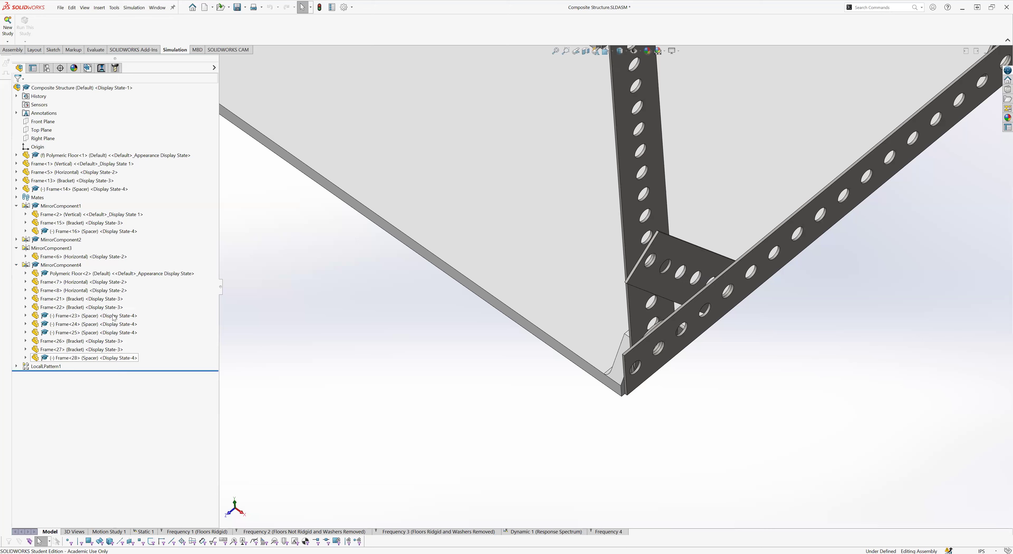
click(16, 264)
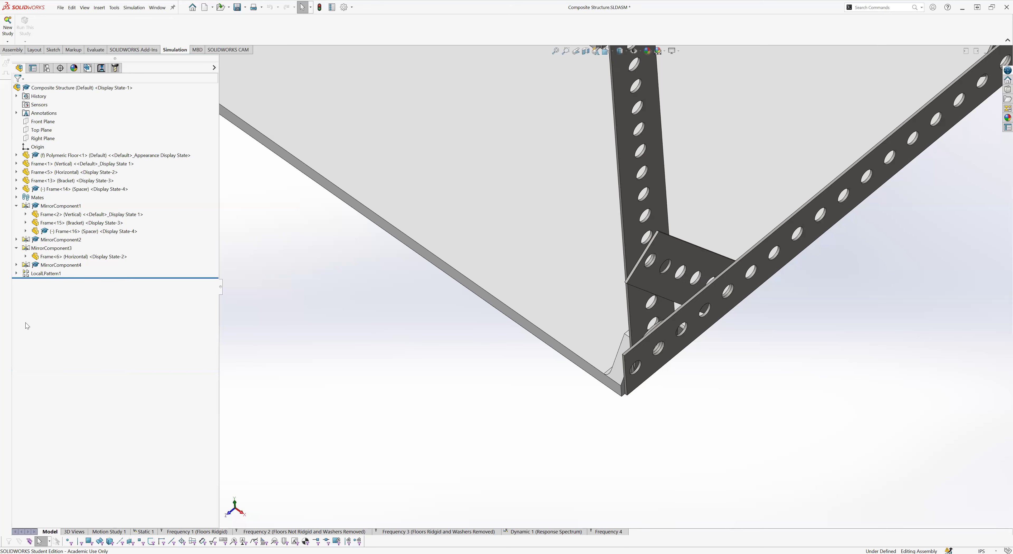
Step: Review the spacer components in LocalLPattern1 against the structure's storeys, and collapse the component tree
click(16, 273)
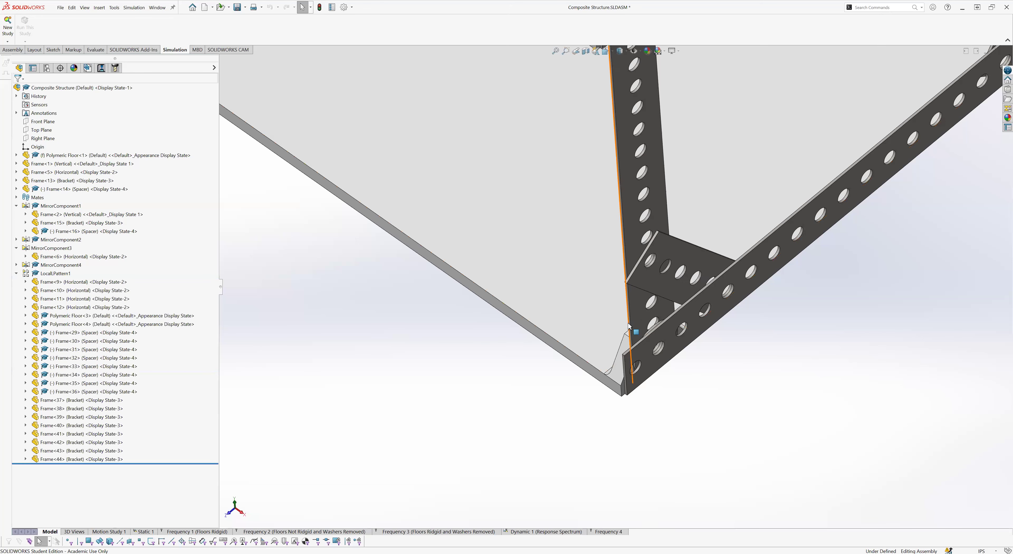
scroll(579, 266, up, 5)
scroll(609, 258, down, 2)
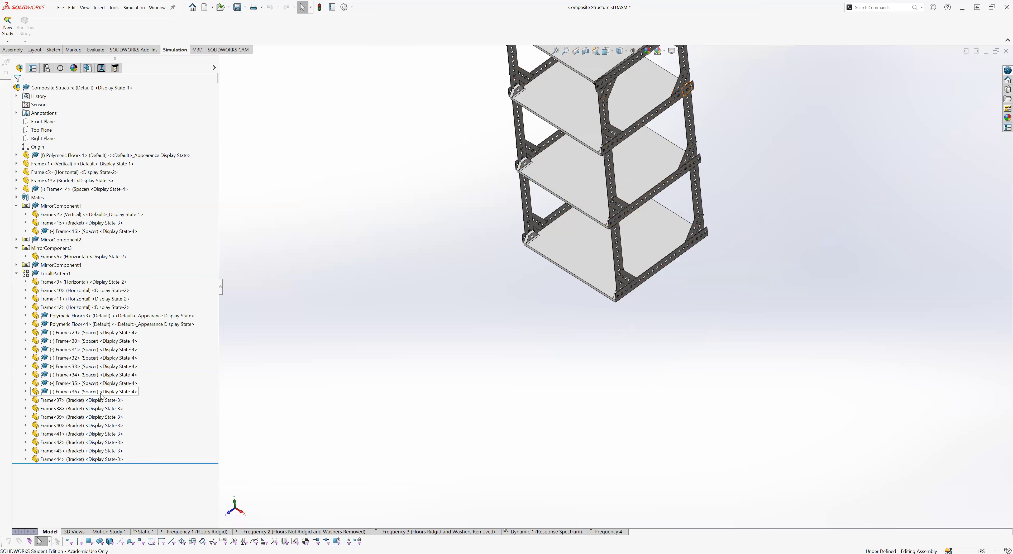
click(16, 274)
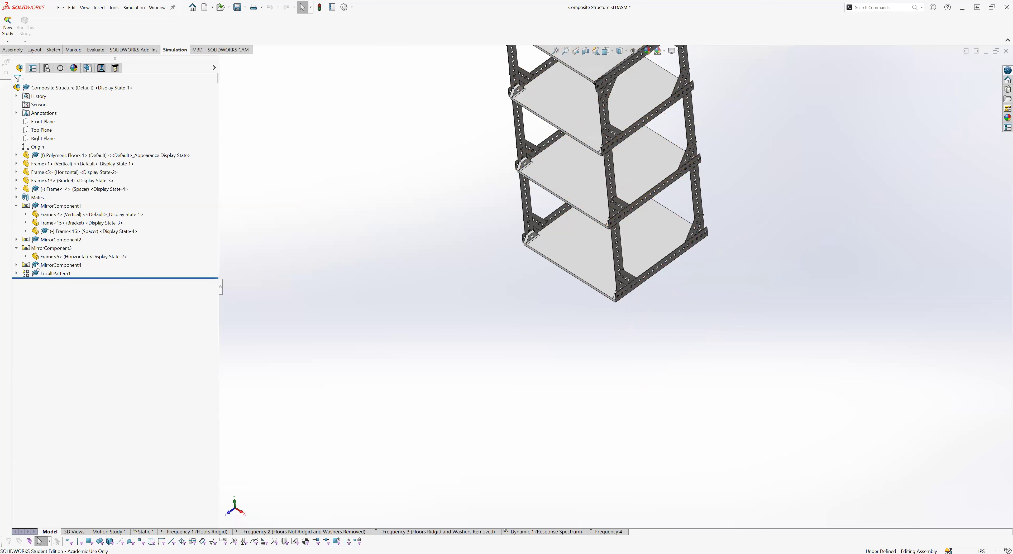
right_click(171, 241)
click(183, 246)
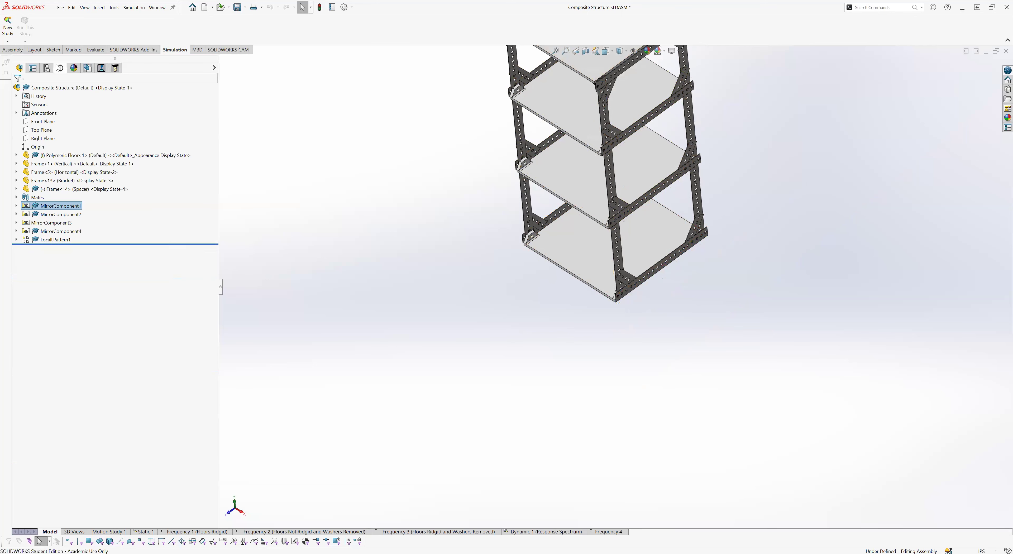
Step: Reactivate the Washers Removed configuration and show its component tree
click(46, 68)
double_click(90, 109)
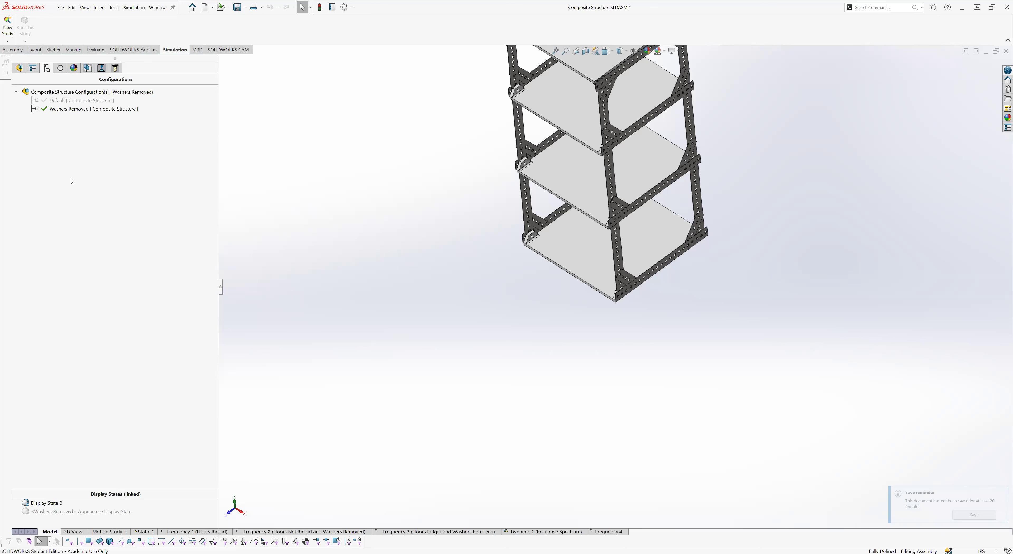
click(19, 68)
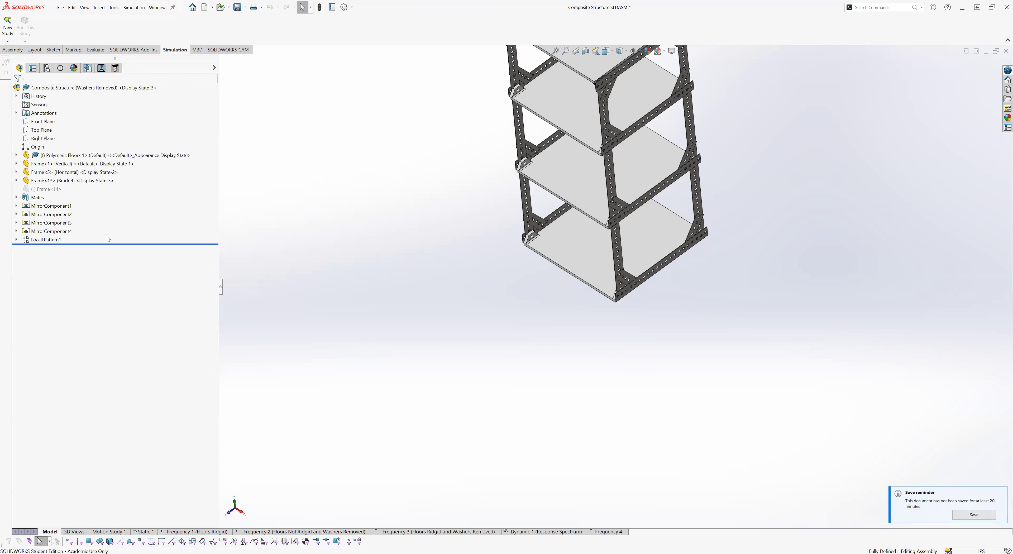
Step: Copy the Frequency 4 study as a frequency study named Frequency 5 that uses the Washers Removed configuration
click(619, 533)
right_click(620, 534)
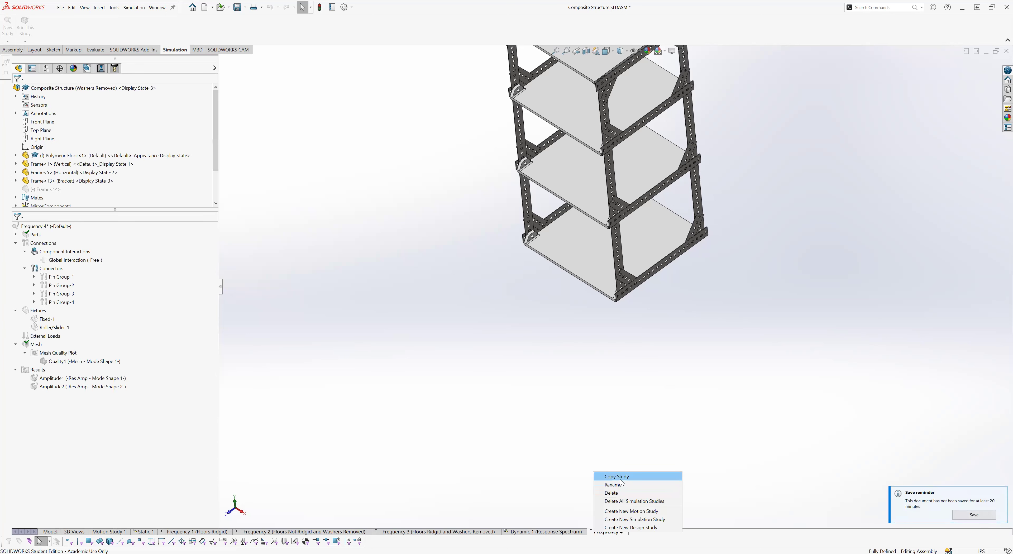
click(619, 477)
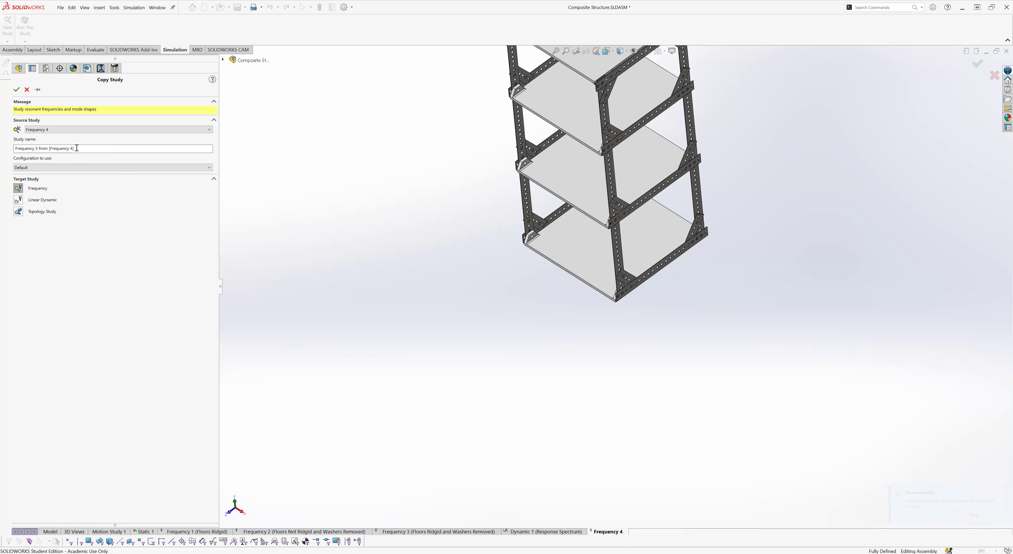
drag(74, 148, 39, 148)
key(BackSpace)
click(104, 166)
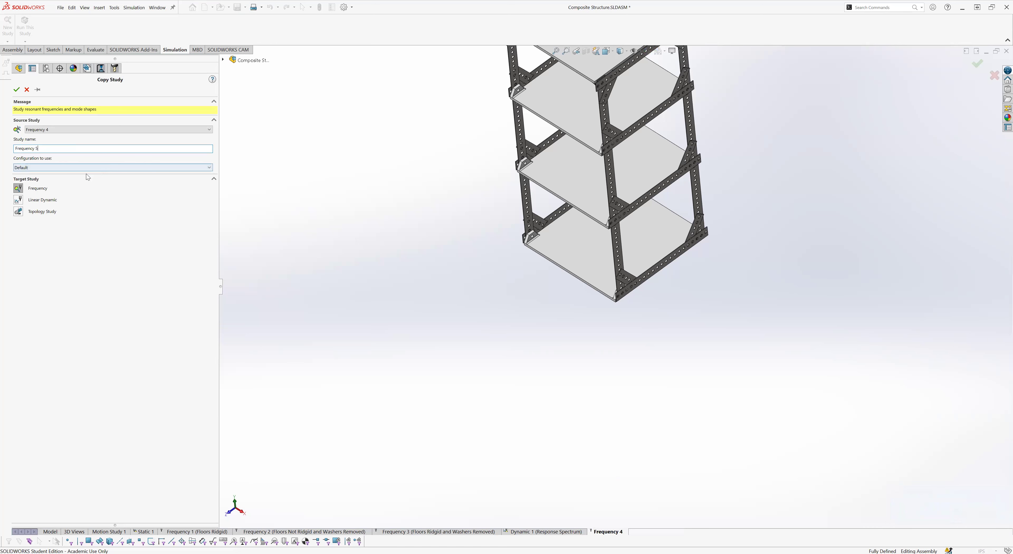
click(73, 180)
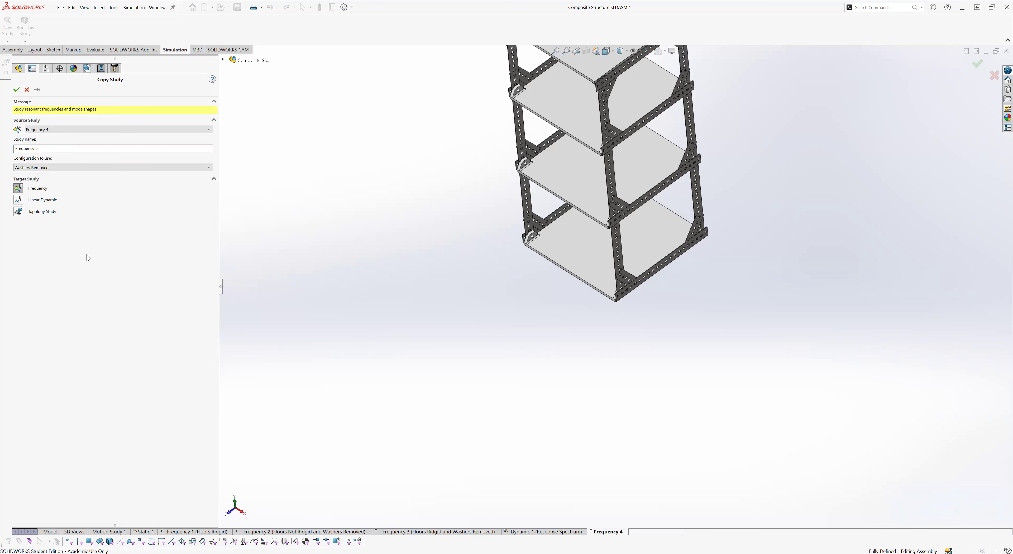
key(Return)
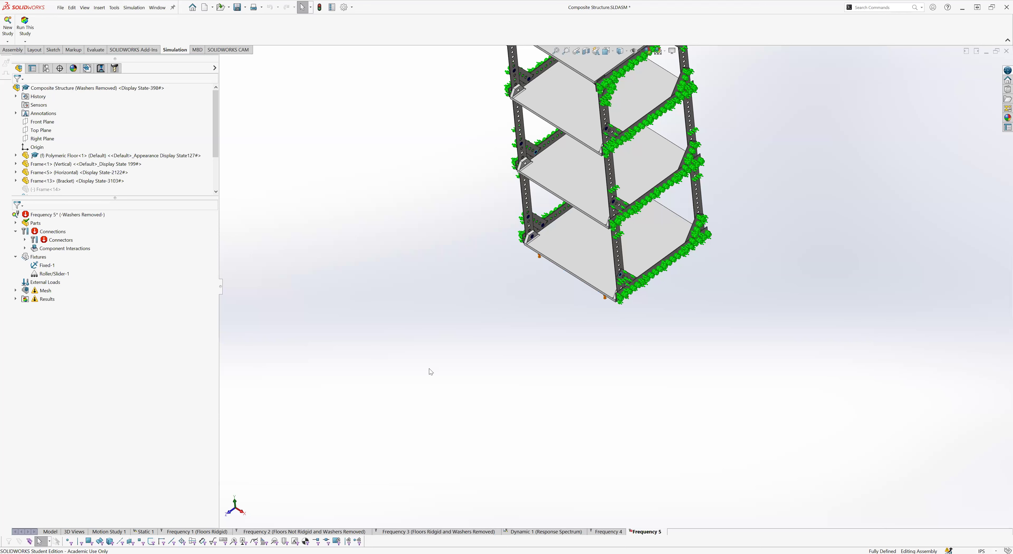
Step: Examine the frame, floor and bracket joint at the front corner of the bottom storey in the Frequency 5 study
click(618, 284)
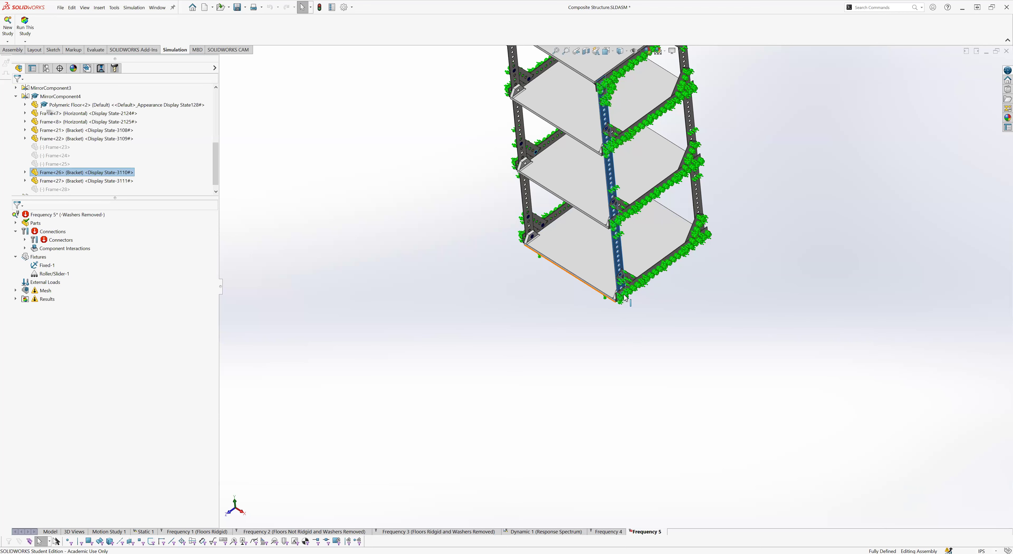
click(548, 292)
click(631, 290)
scroll(625, 293, down, 6)
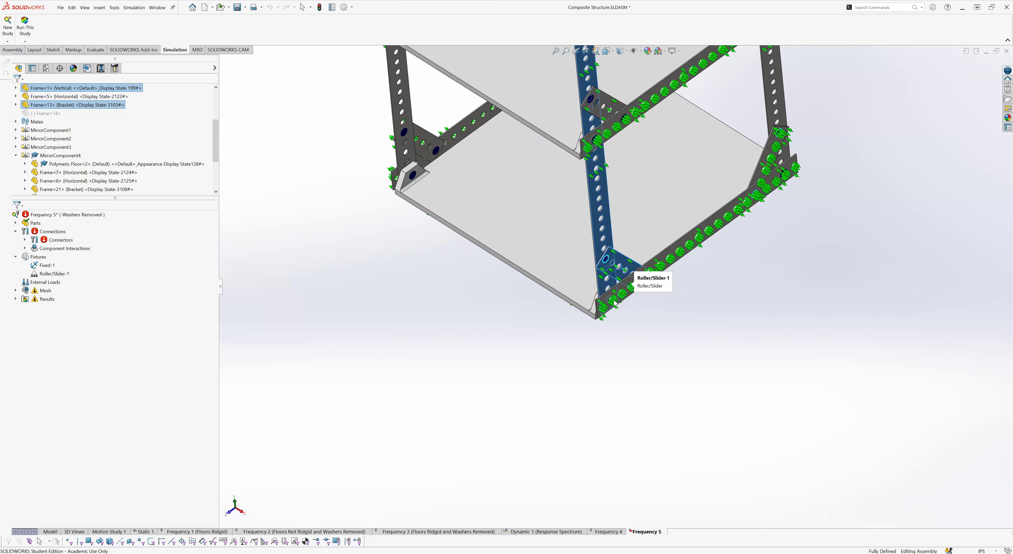
scroll(610, 302, down, 2)
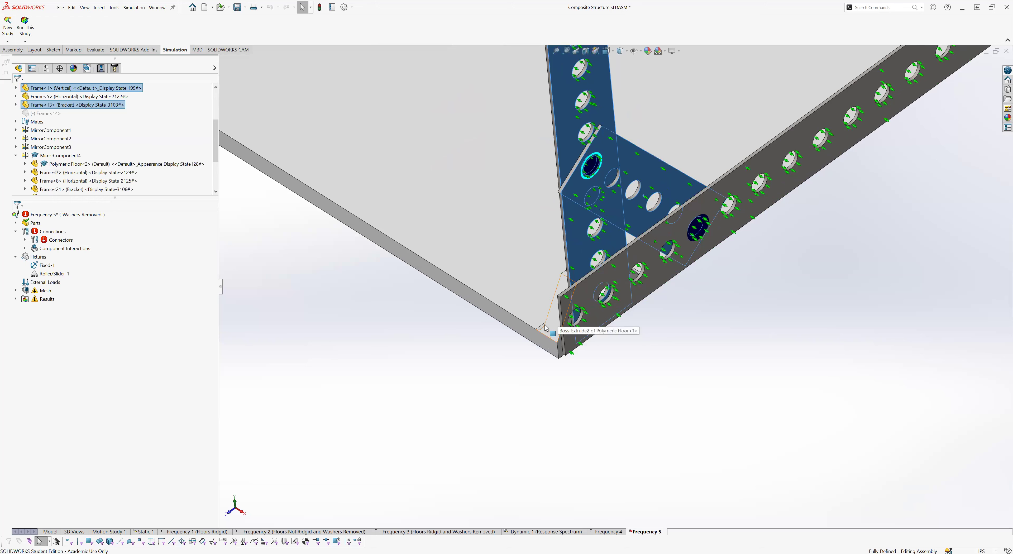
scroll(528, 312, up, 1)
scroll(400, 275, up, 5)
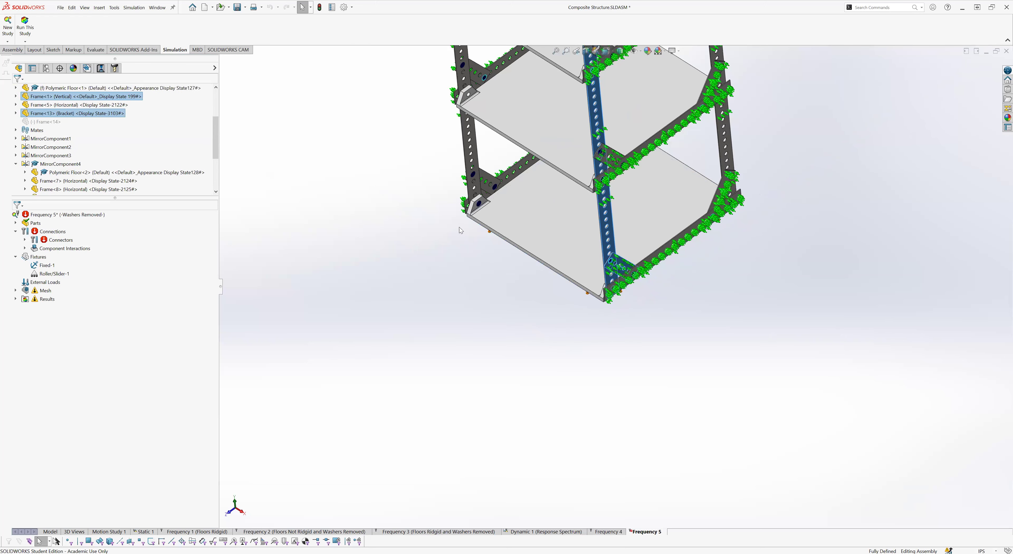
scroll(516, 187, up, 4)
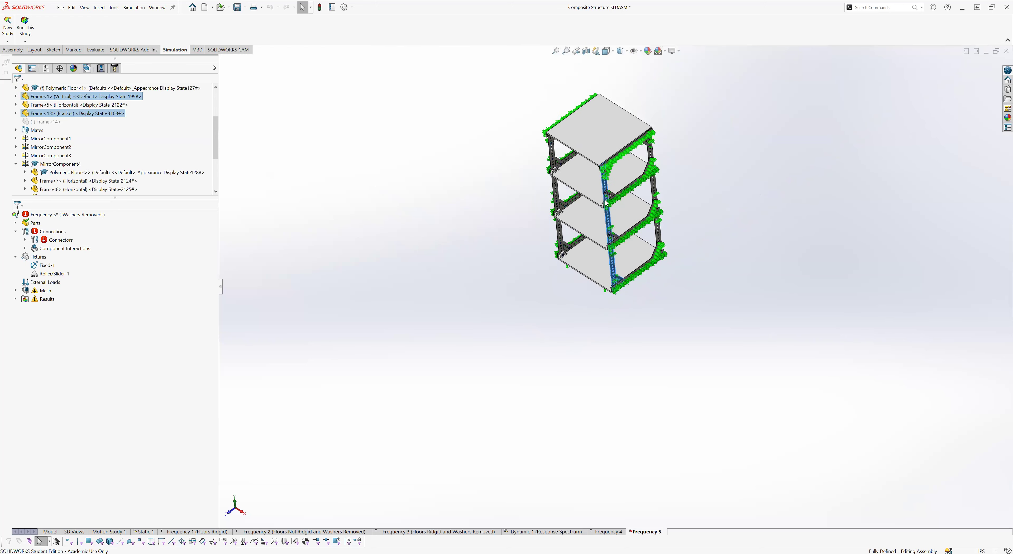
Step: Expand the study's connectors and Pin Group-1, and check which components Pin Connector-2 and Pin Connector-3 join
click(25, 240)
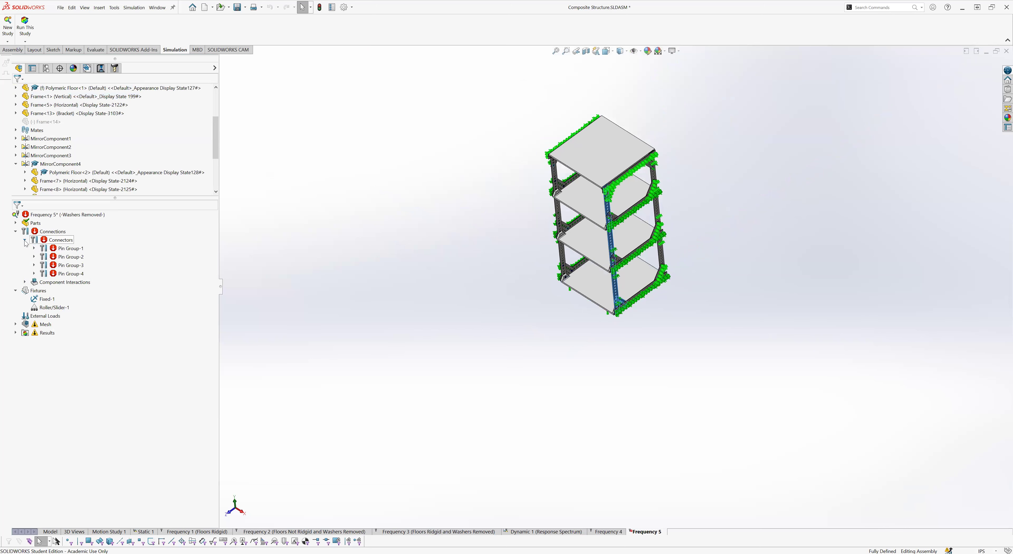
click(33, 249)
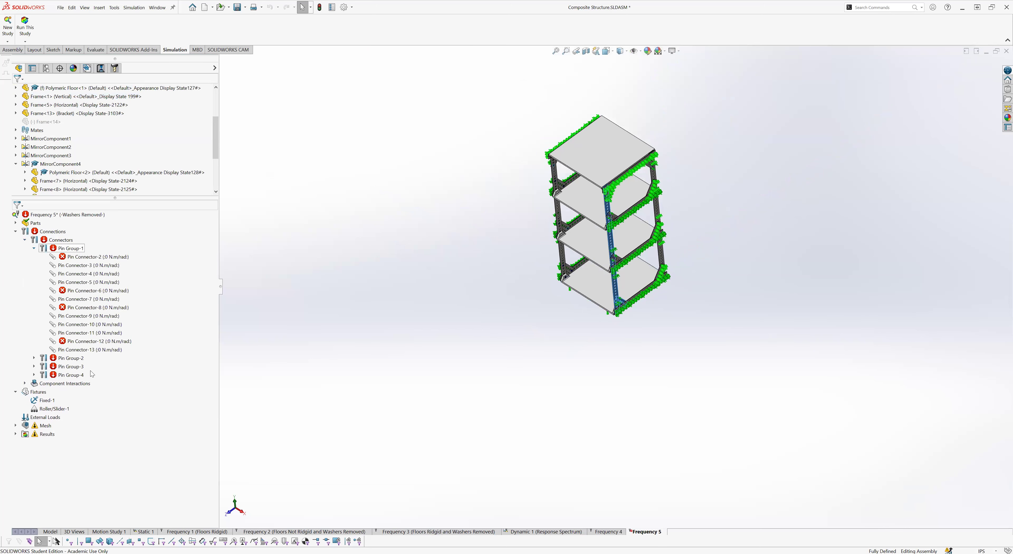
key(Down)
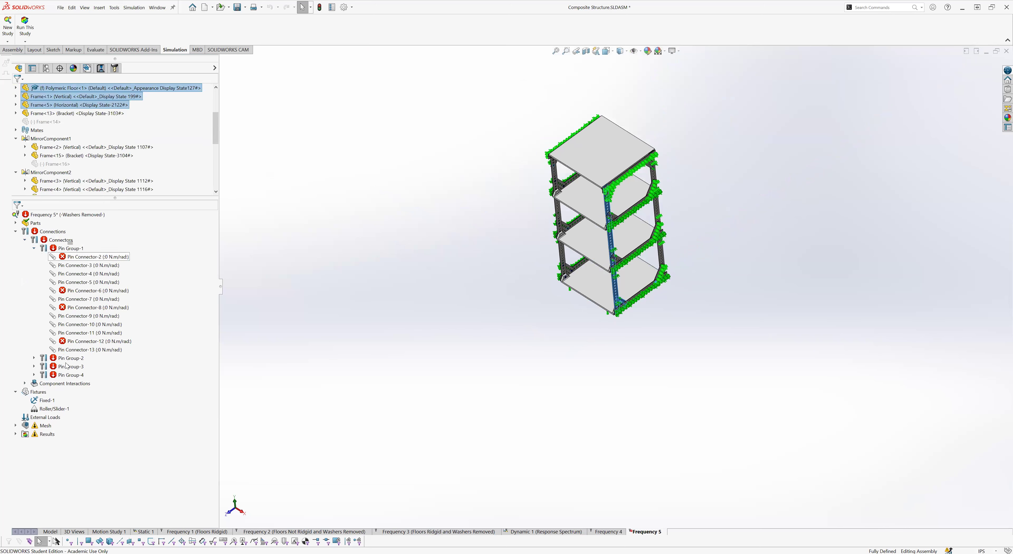
key(Down)
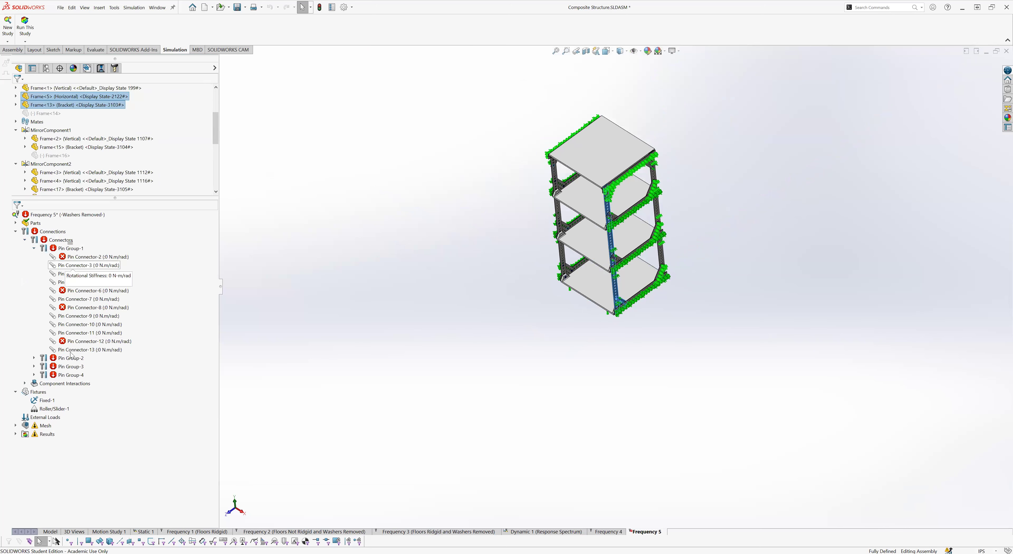
key(Up)
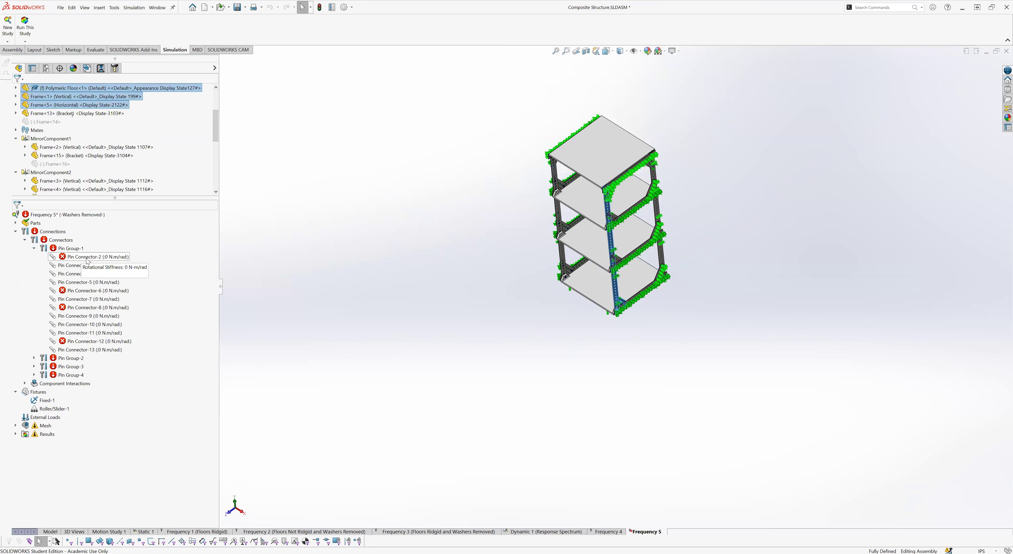
Step: Edit and accept the definitions of Pin Connector-2 and Pin Connector-6 in Pin Group-1, keeping their listed frame and floor faces
right_click(86, 259)
click(114, 274)
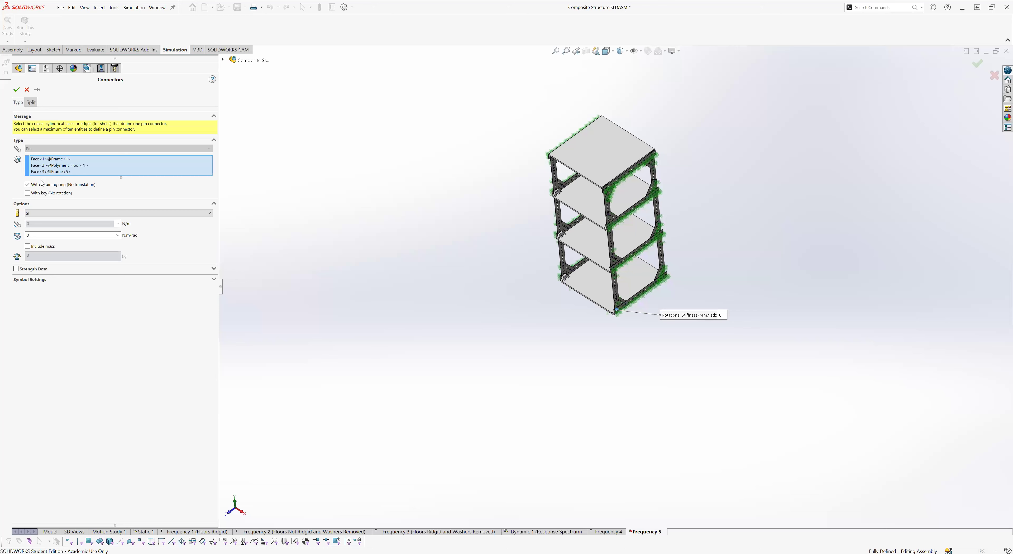
scroll(613, 311, down, 5)
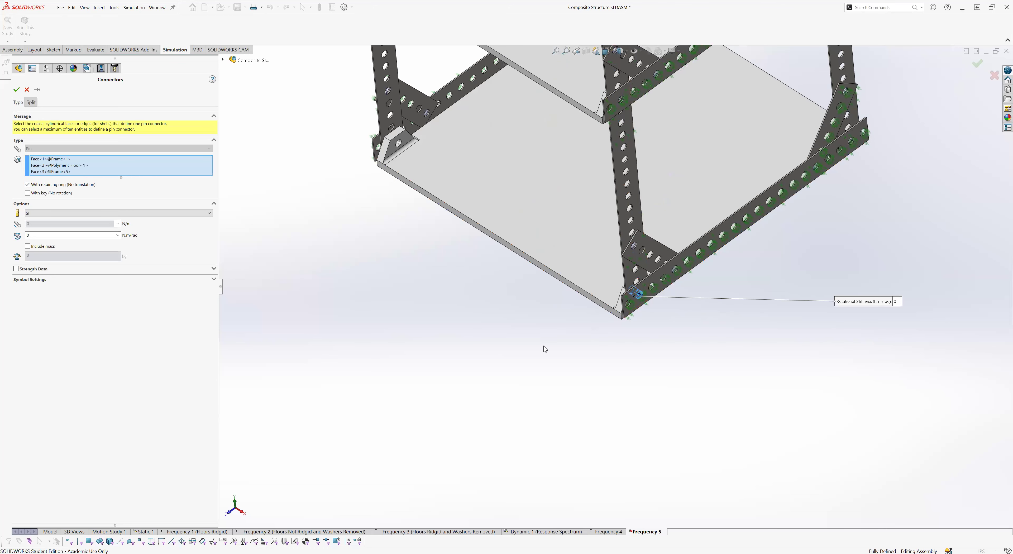
click(17, 89)
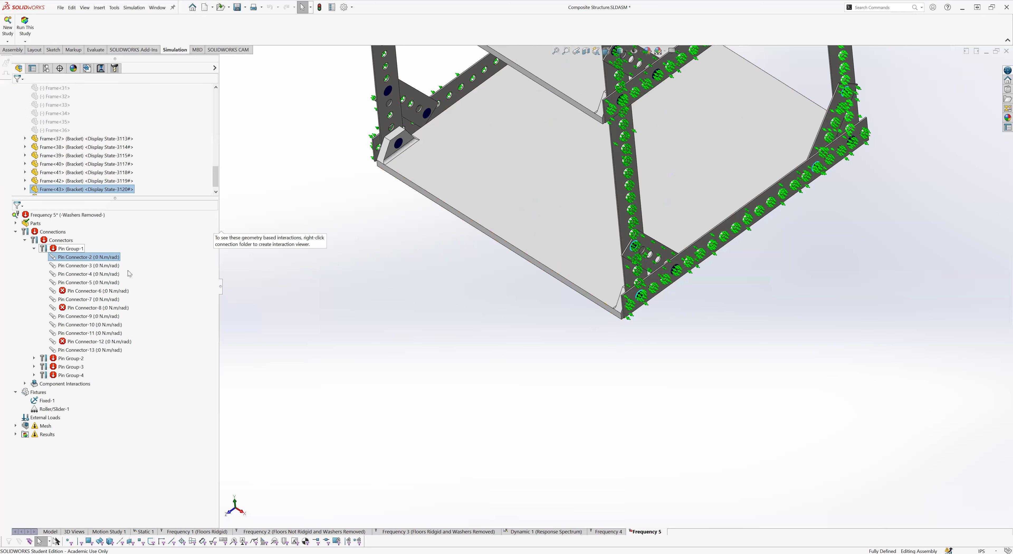
click(77, 293)
right_click(77, 293)
click(83, 306)
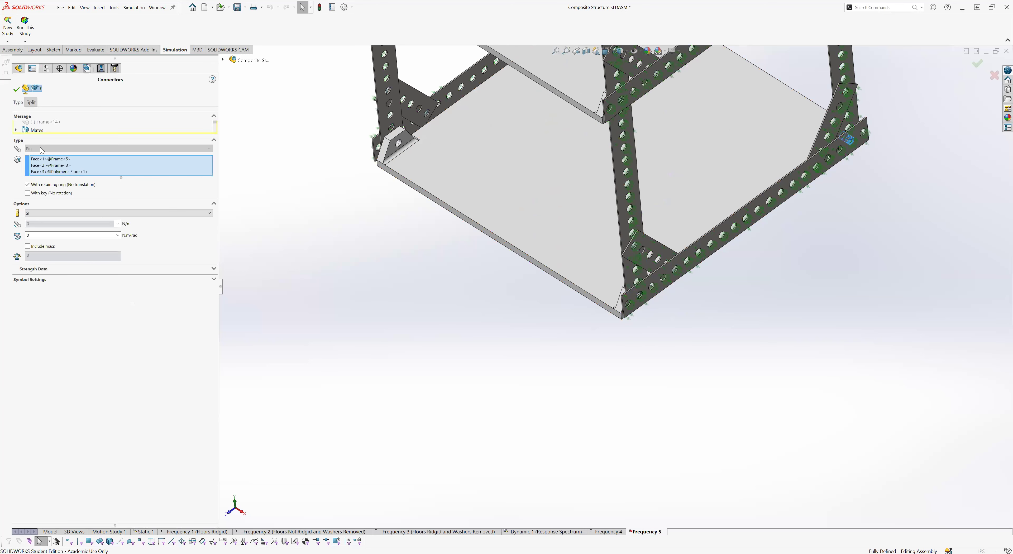
click(17, 90)
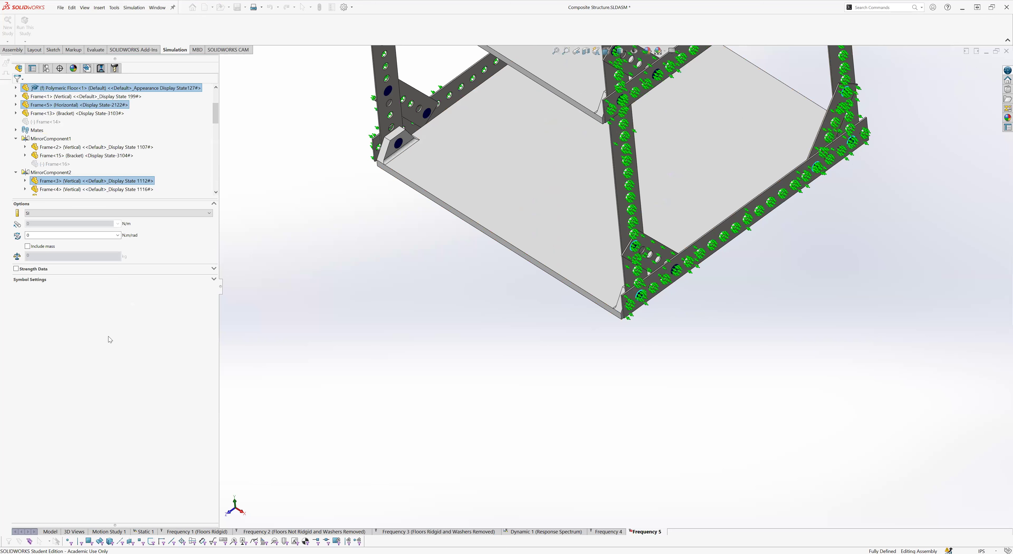
Step: Edit and accept the definitions of Pin Connector-8 and Pin Connector-12 in Pin Group-1 without changing their settings
right_click(69, 309)
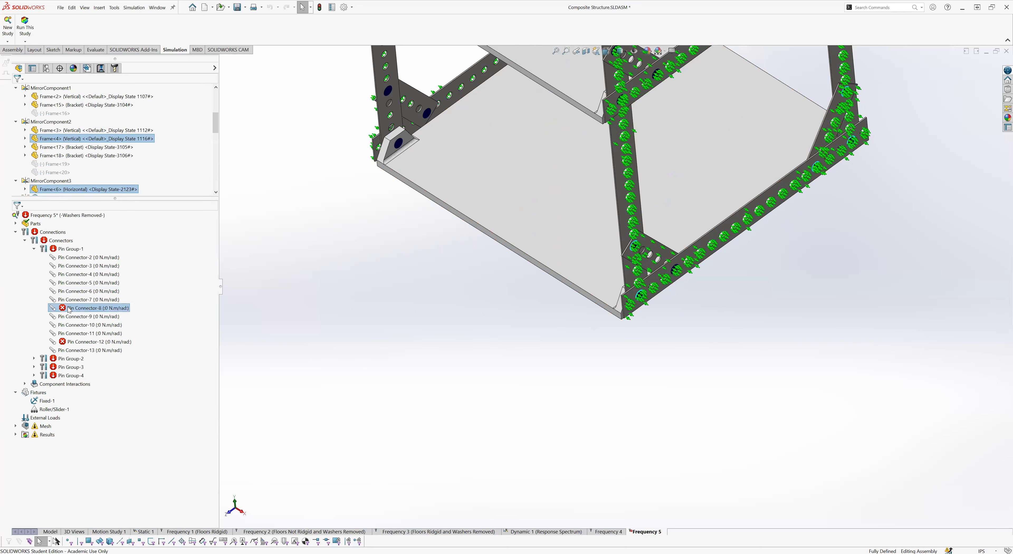
click(82, 323)
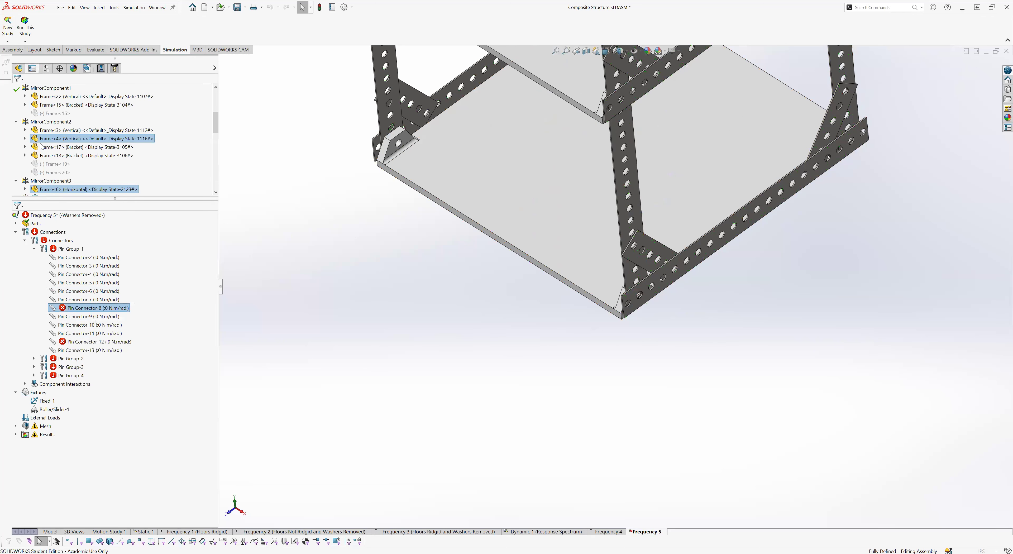
click(17, 90)
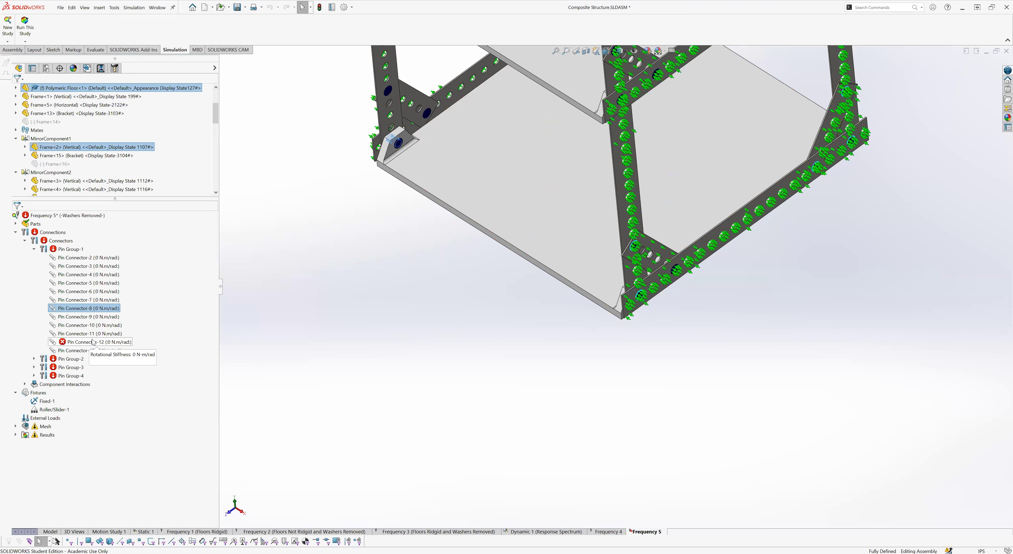
right_click(93, 341)
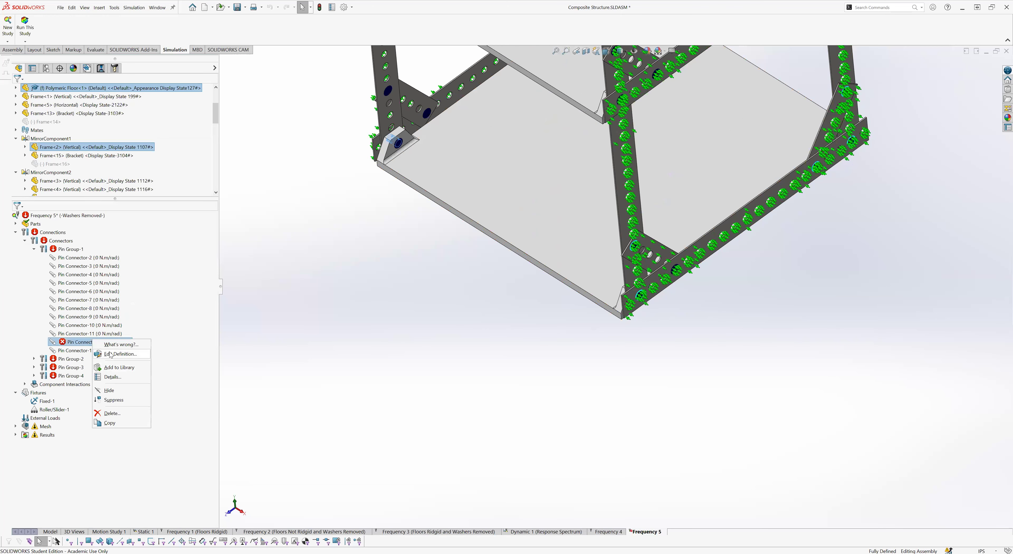
click(118, 353)
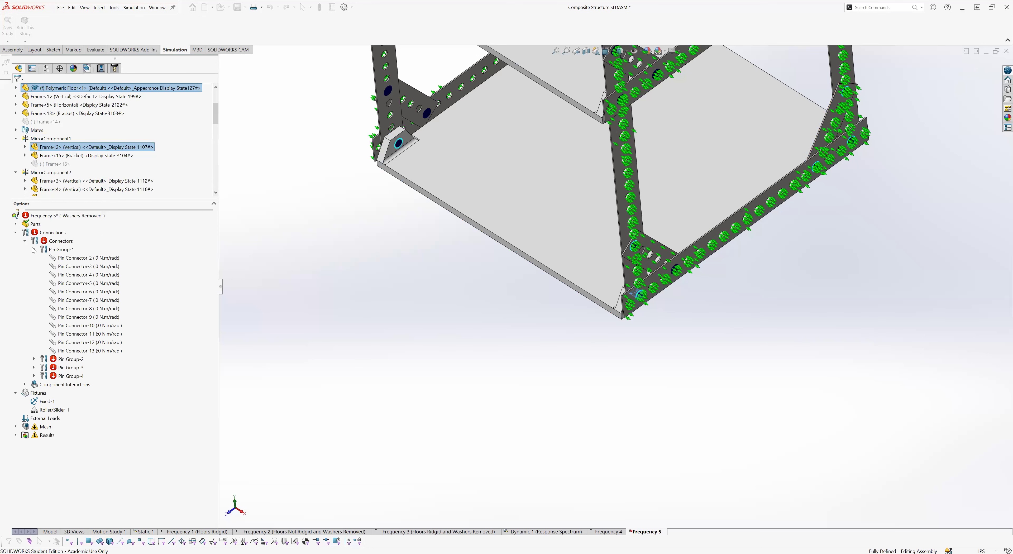
Step: In Pin Group-2, edit and accept the definitions of Pin Connector-14 and Pin Connector-18 with their listed frame and floor faces
click(34, 250)
click(34, 258)
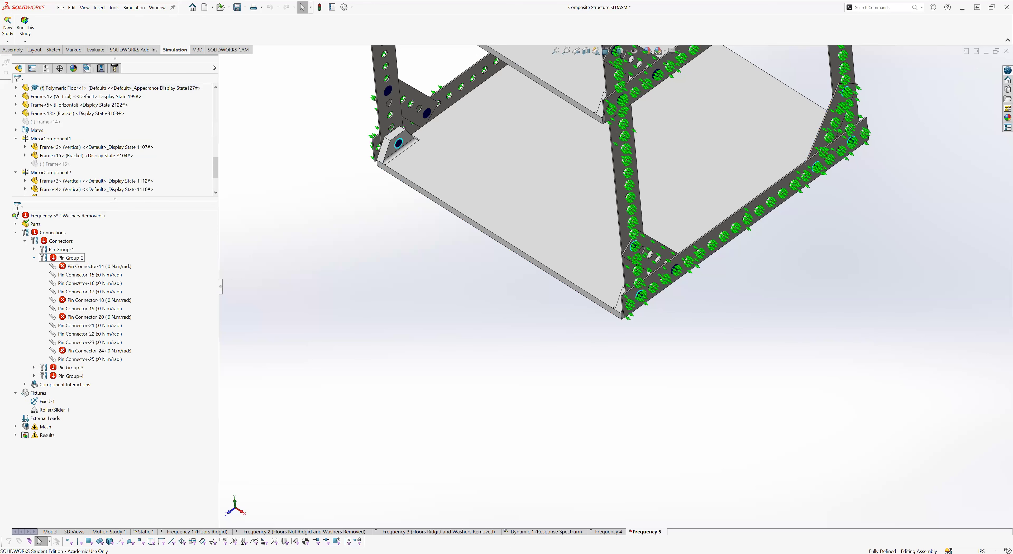
click(79, 267)
right_click(79, 268)
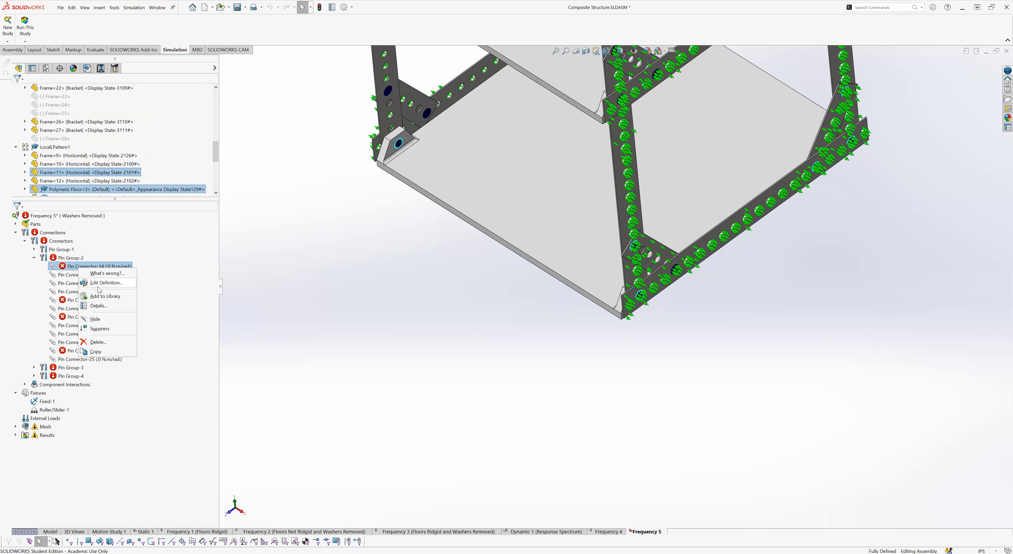
click(106, 282)
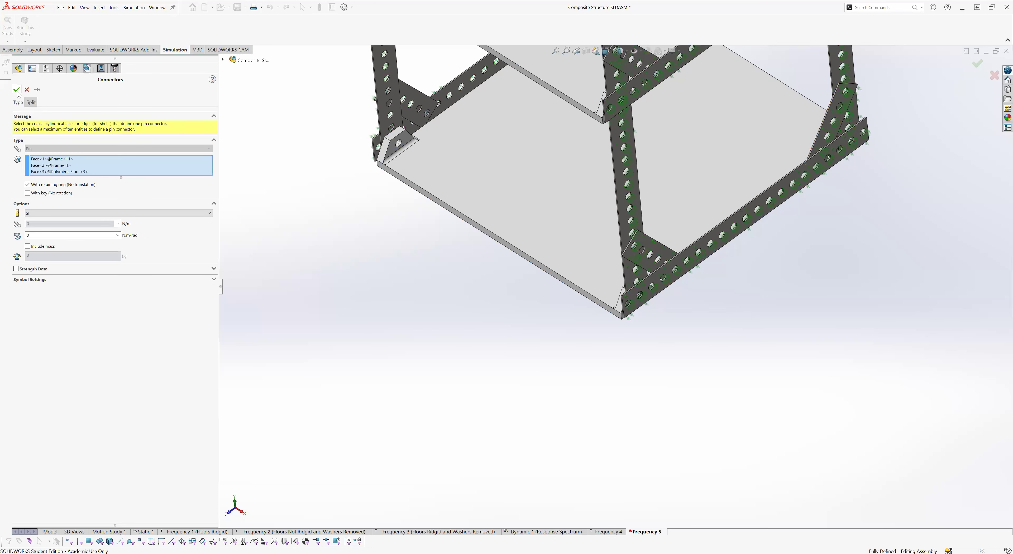
key(Escape)
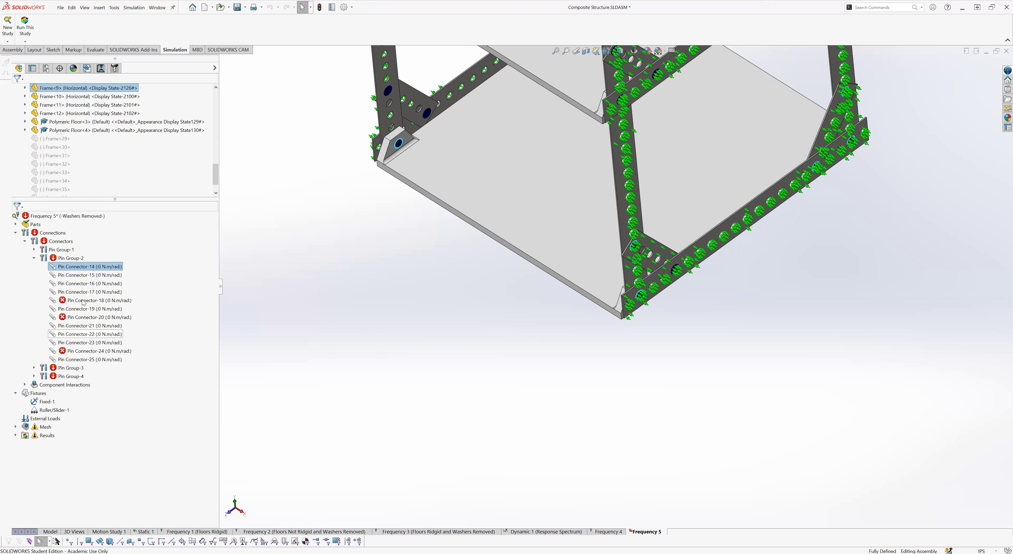
click(333, 314)
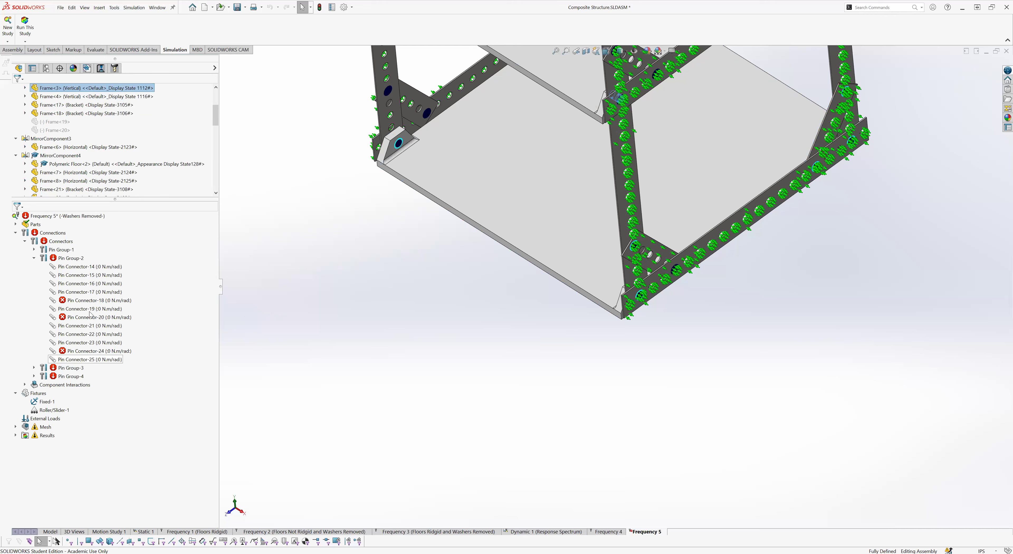
click(87, 301)
right_click(86, 302)
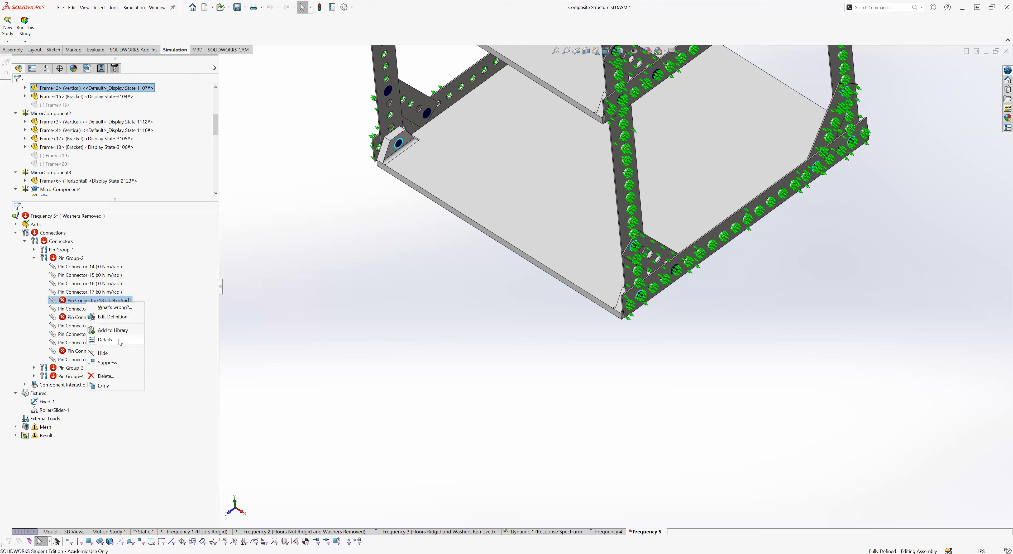
click(106, 317)
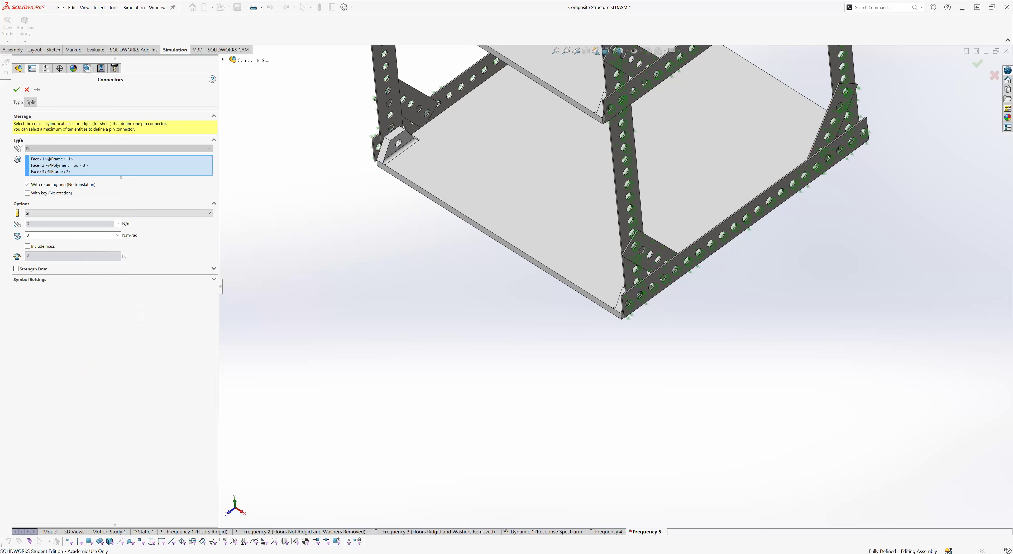
click(17, 89)
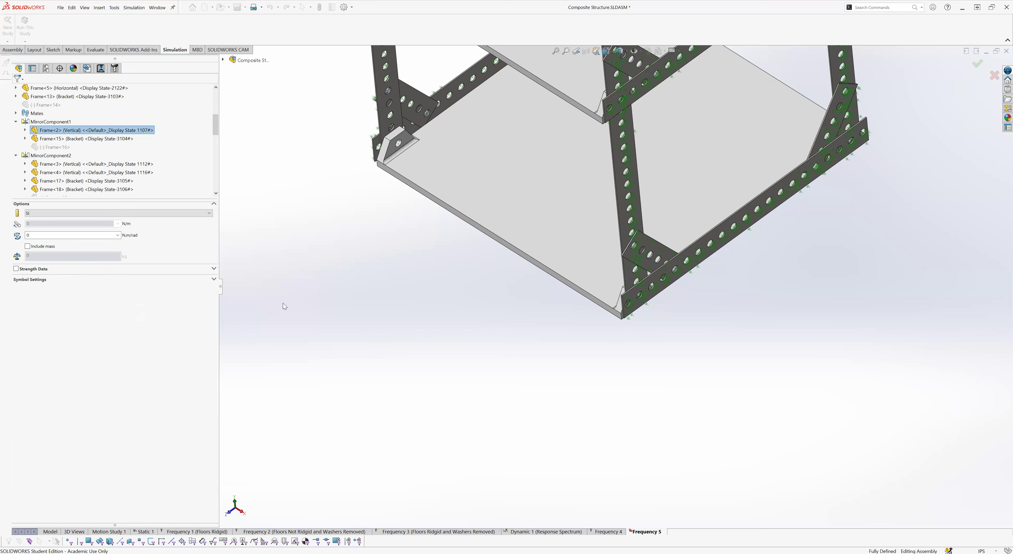
Step: Edit and accept the definitions of Pin Connector-20 and Pin Connector-24 in Pin Group-2 without changing their settings
click(95, 320)
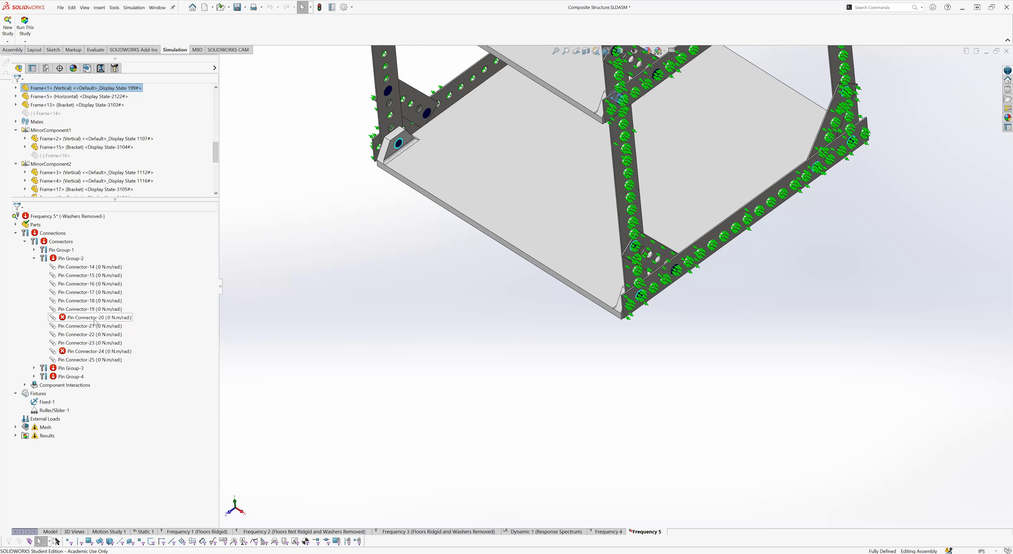
right_click(93, 319)
click(106, 335)
click(17, 90)
click(113, 353)
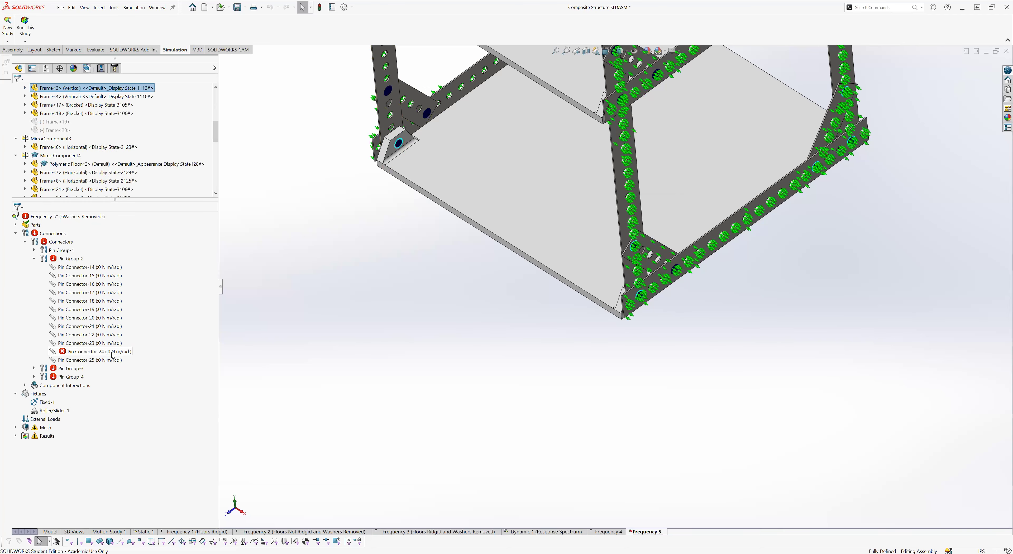
right_click(113, 354)
click(130, 370)
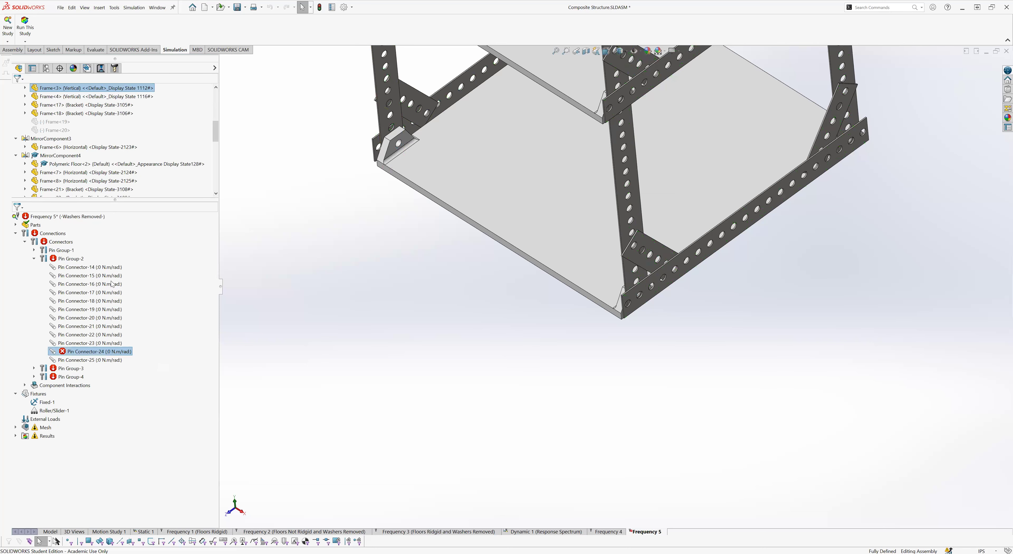
click(17, 90)
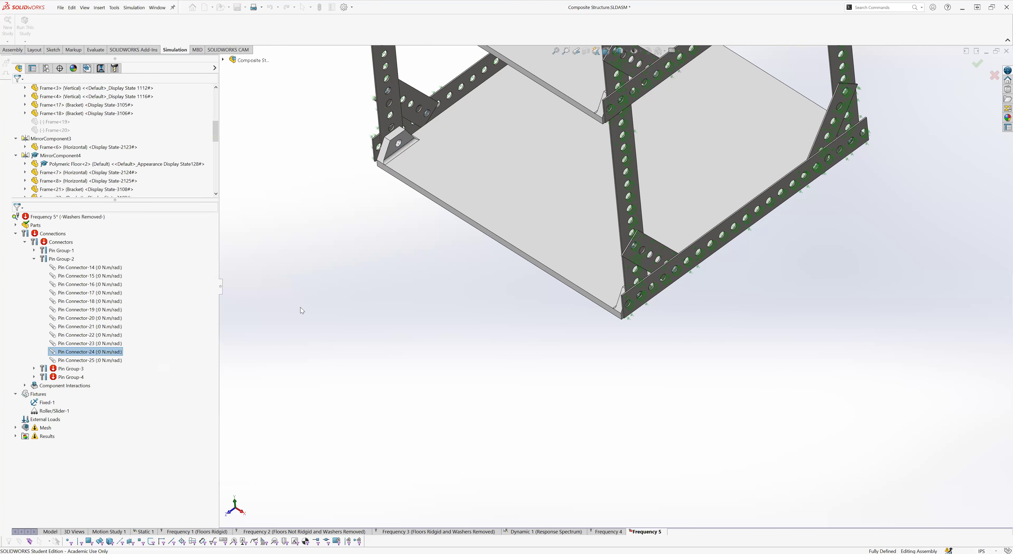
Step: In Pin Group-3, edit and accept the definitions of Pin Connector-26 and Pin Connector-30 with their listed frame and floor faces
click(34, 369)
click(89, 377)
right_click(89, 377)
click(102, 384)
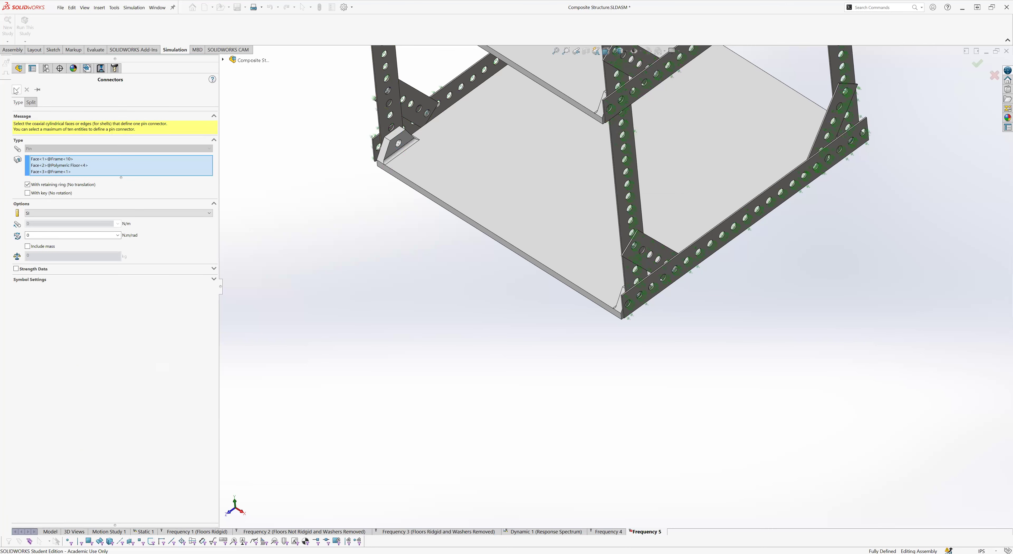
click(16, 90)
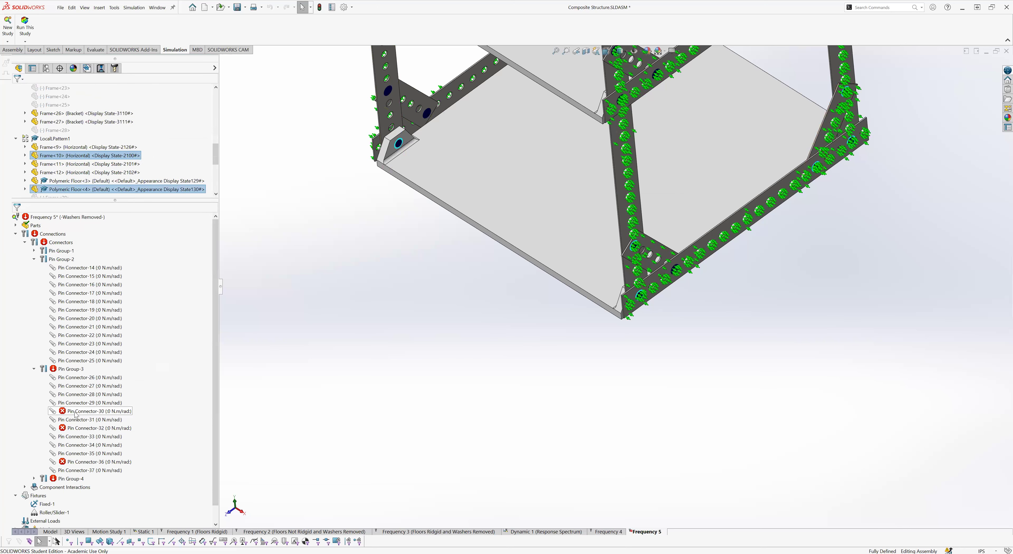
right_click(76, 413)
click(102, 427)
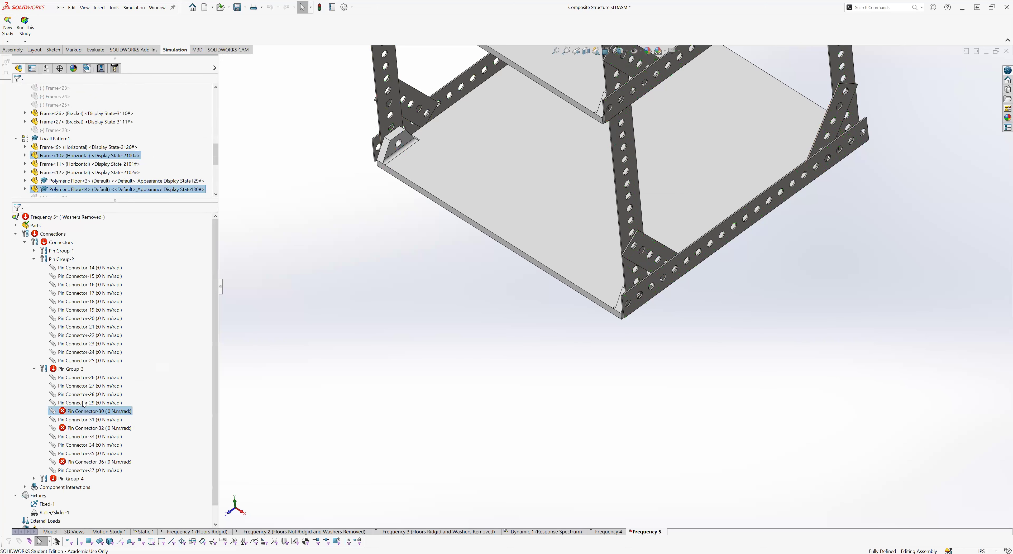
click(16, 89)
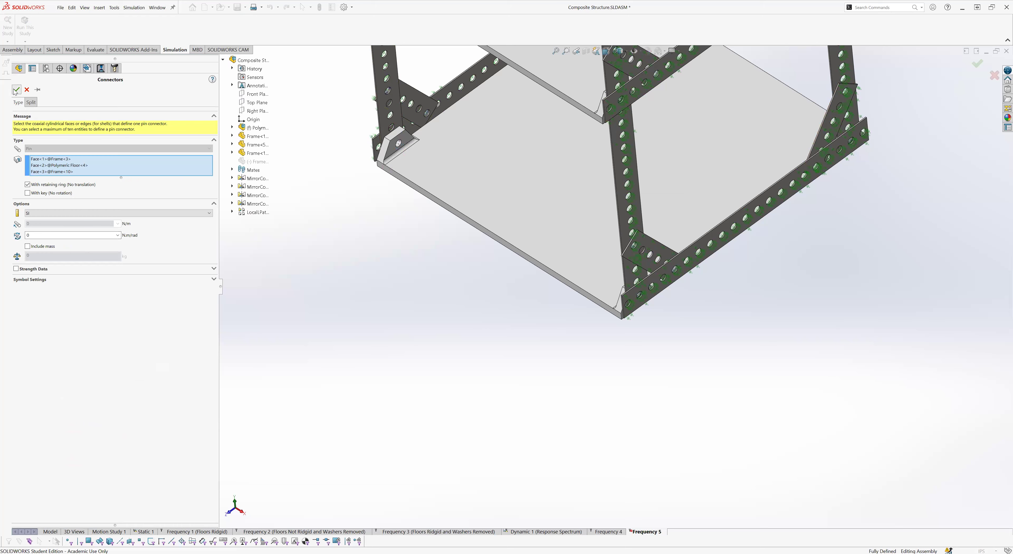
Step: Edit and accept the definitions of Pin Connector-32 and Pin Connector-36 in Pin Group-3 without changing their settings
right_click(76, 428)
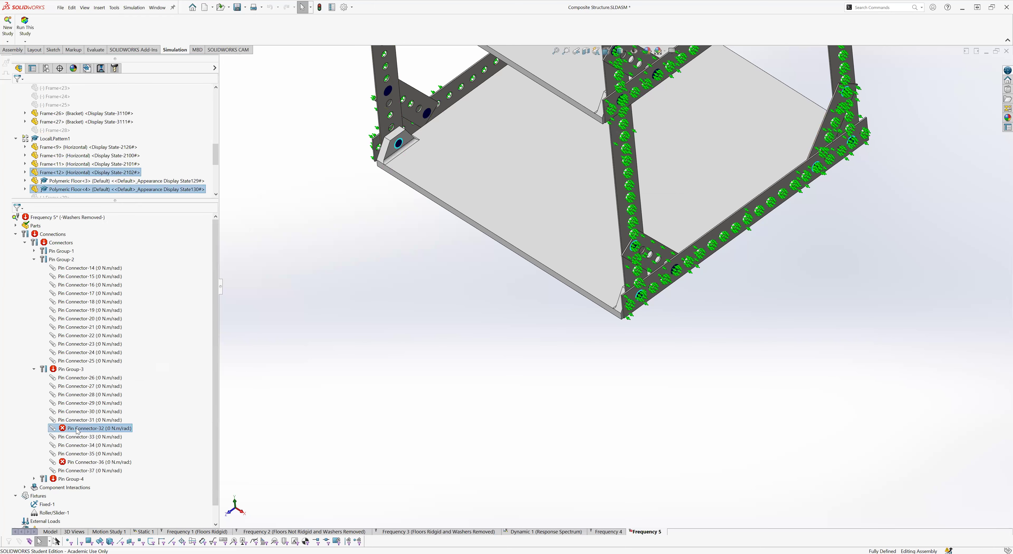
click(92, 443)
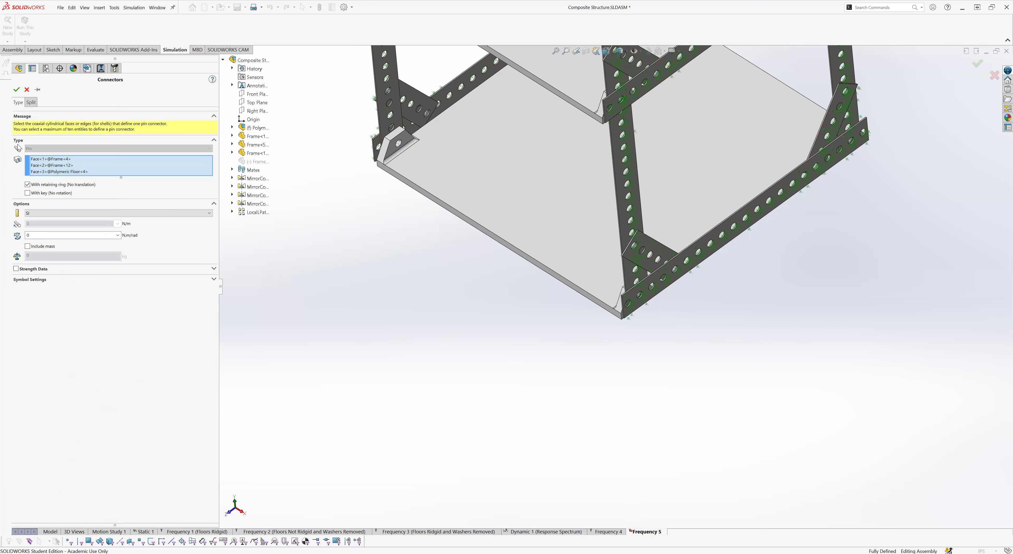
click(16, 90)
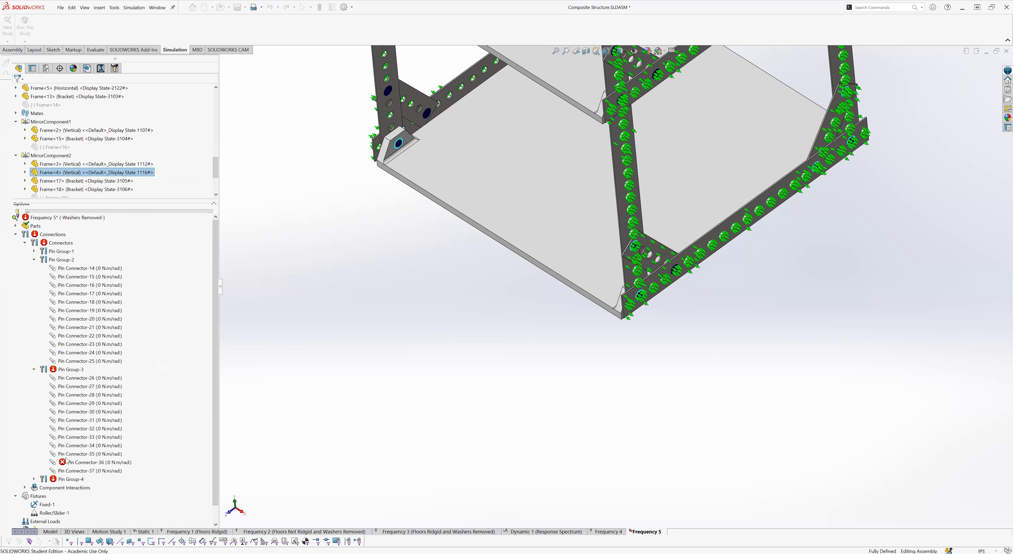
click(73, 463)
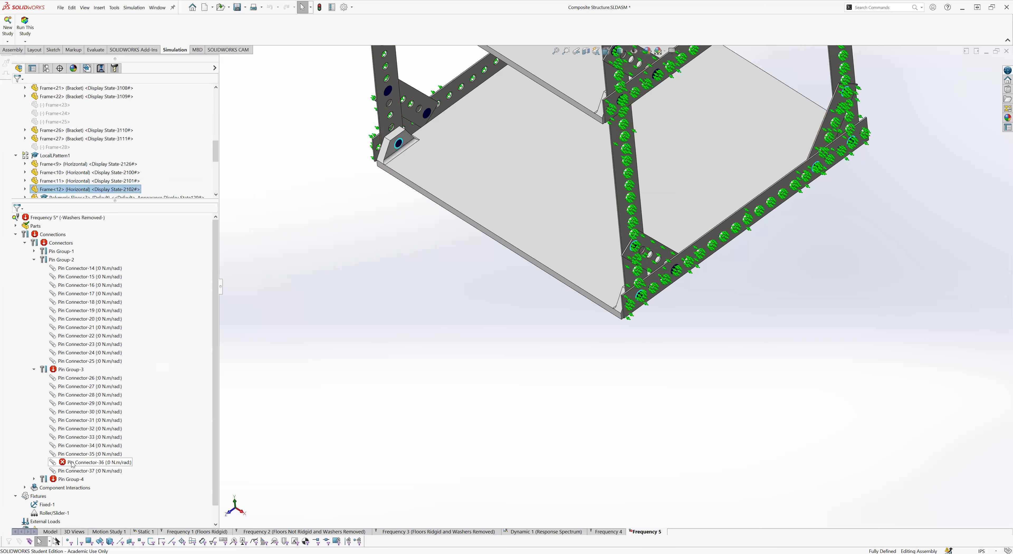
click(100, 476)
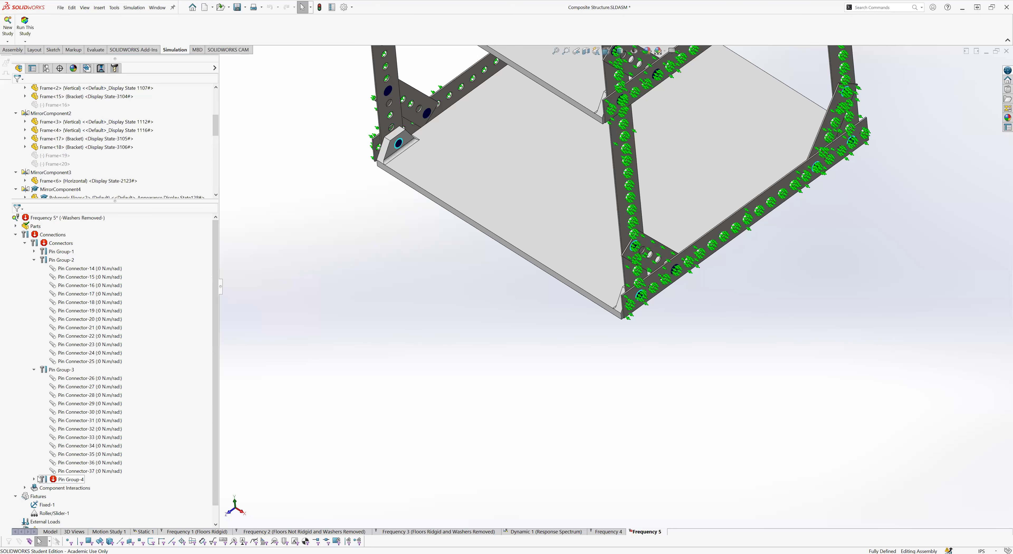
Step: In Pin Group-4, edit and accept the definitions of Pin Connector-39 and Pin Connector-43 with their listed faces
click(34, 479)
scroll(79, 433, down, 4)
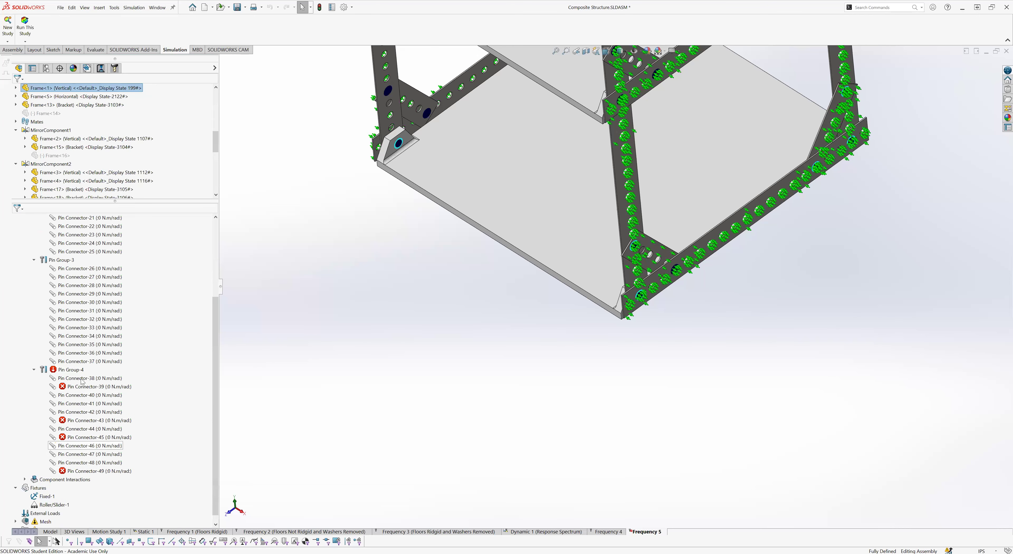
right_click(81, 387)
click(90, 395)
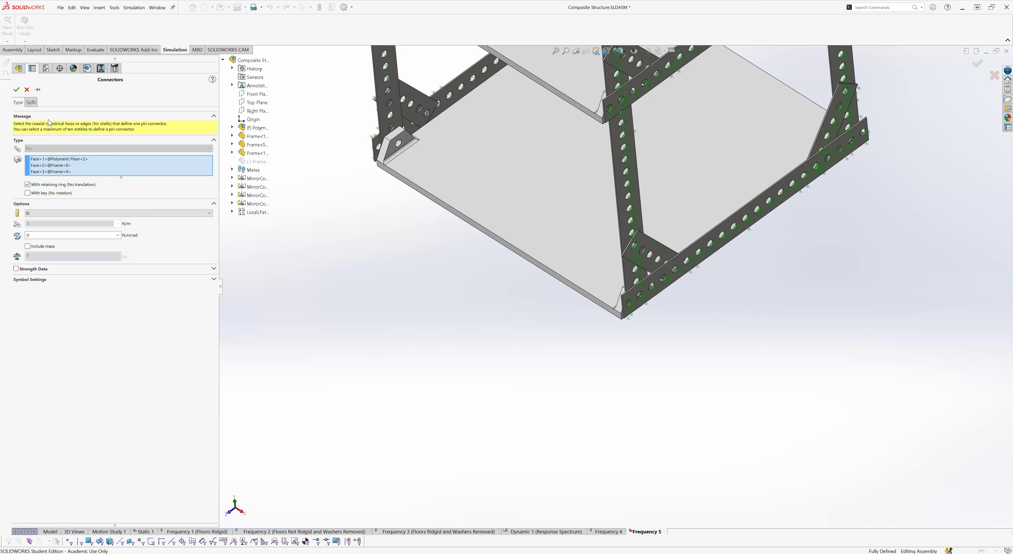
click(17, 91)
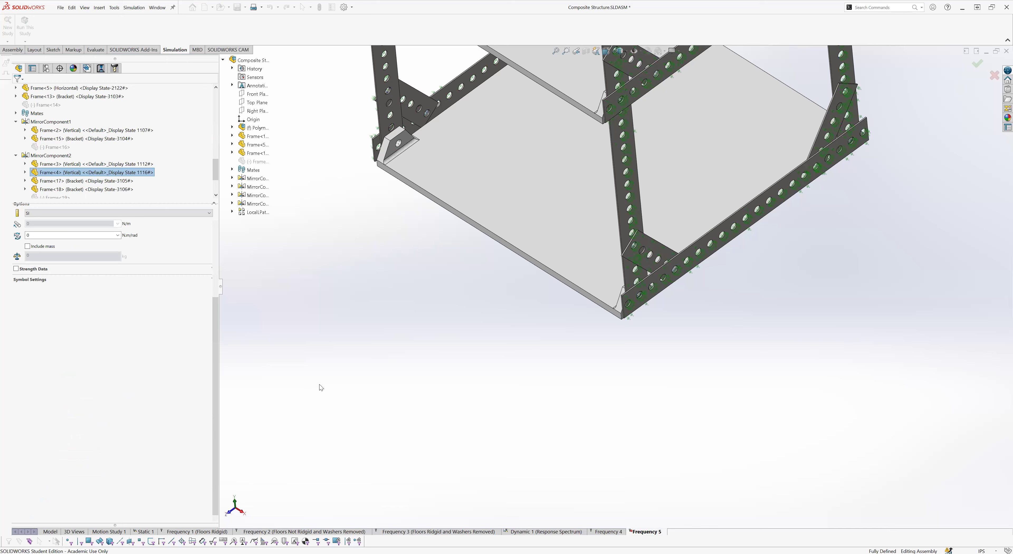
click(90, 422)
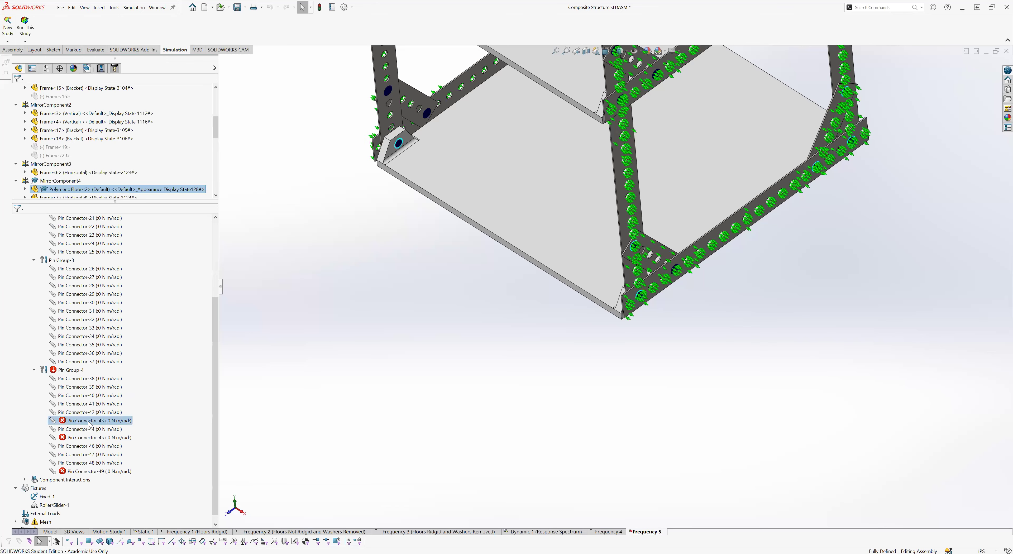
right_click(89, 423)
click(111, 440)
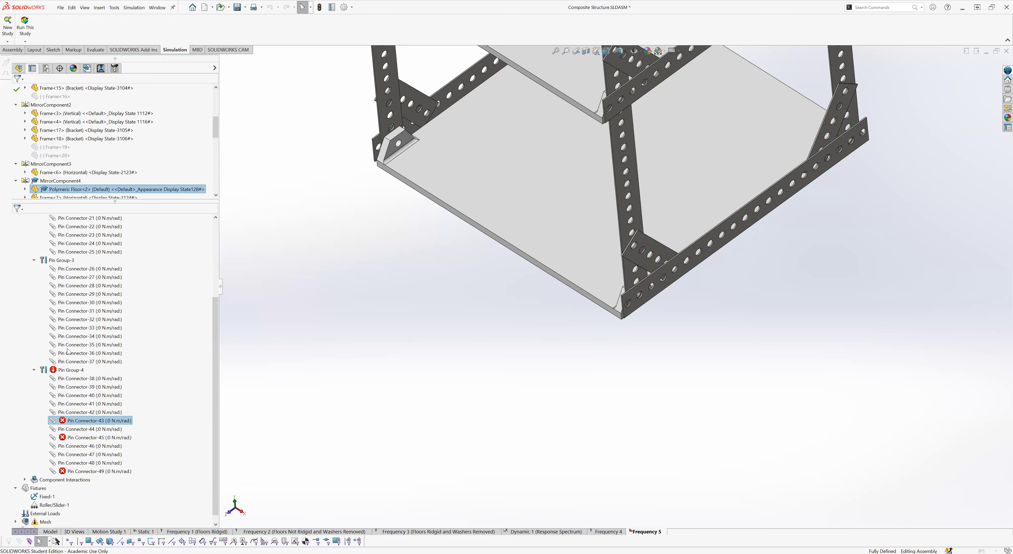
click(17, 90)
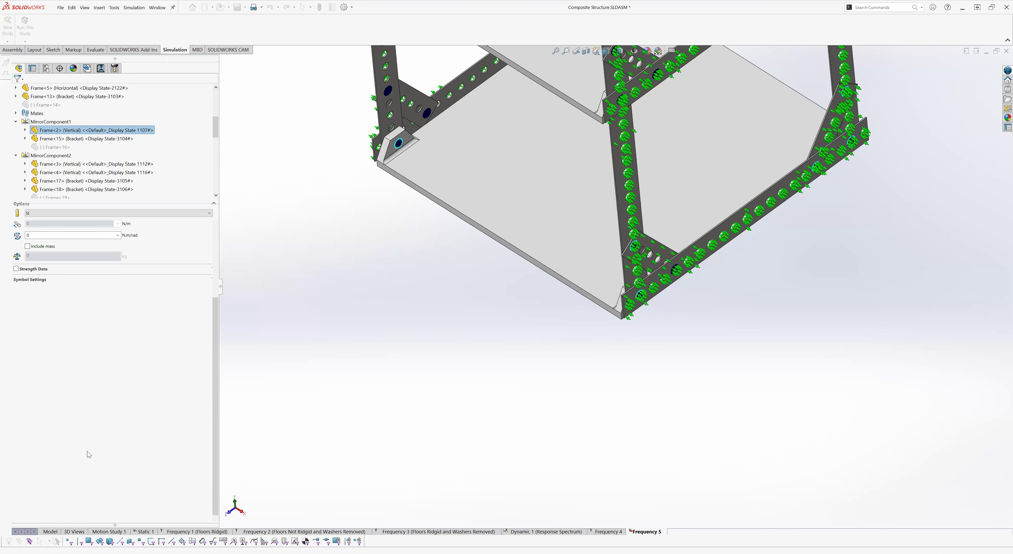
Step: Edit and accept the definitions of Pin Connector-45 and Pin Connector-49 in Pin Group-4 without changing their settings, and collapse the group
right_click(77, 440)
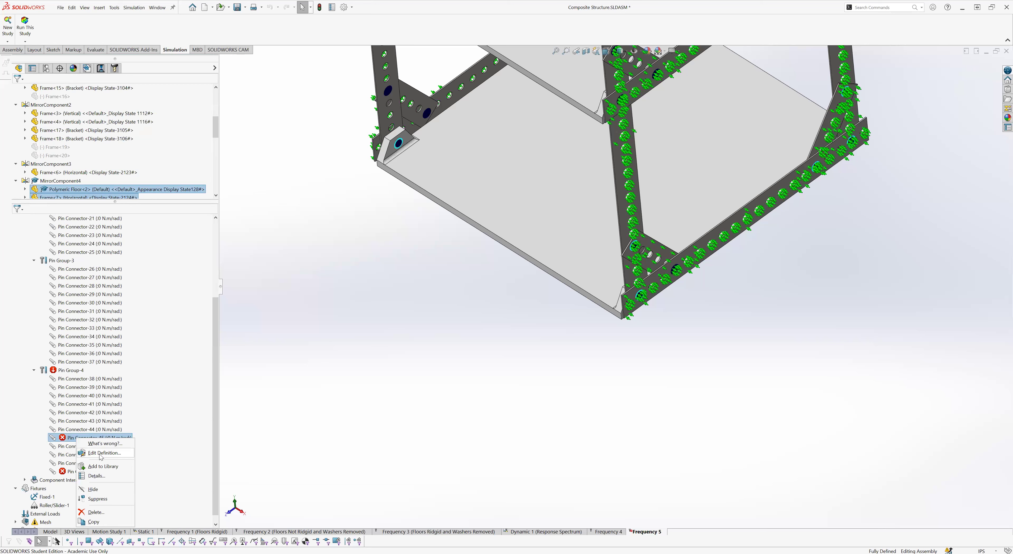
click(103, 453)
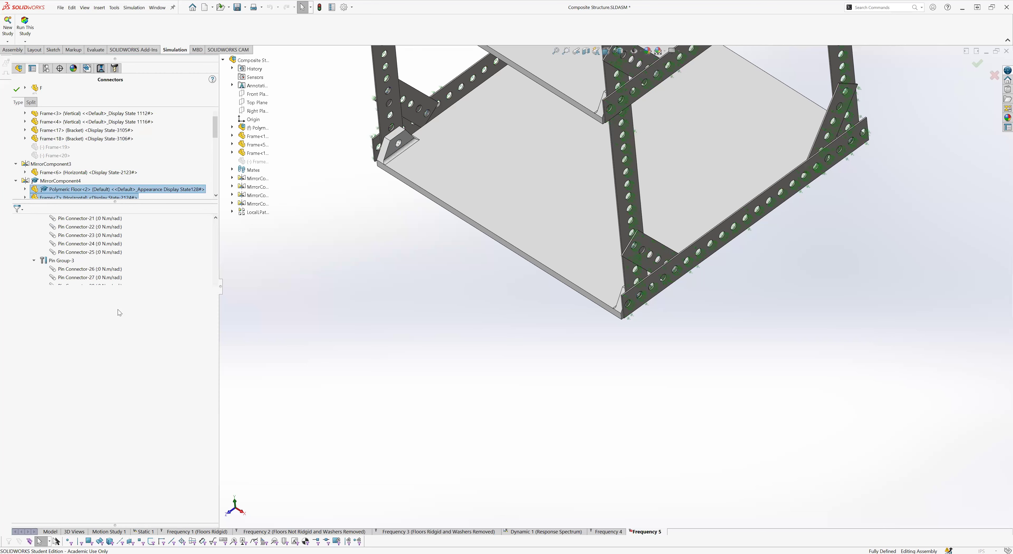
click(16, 91)
scroll(27, 158, down, 1)
click(98, 472)
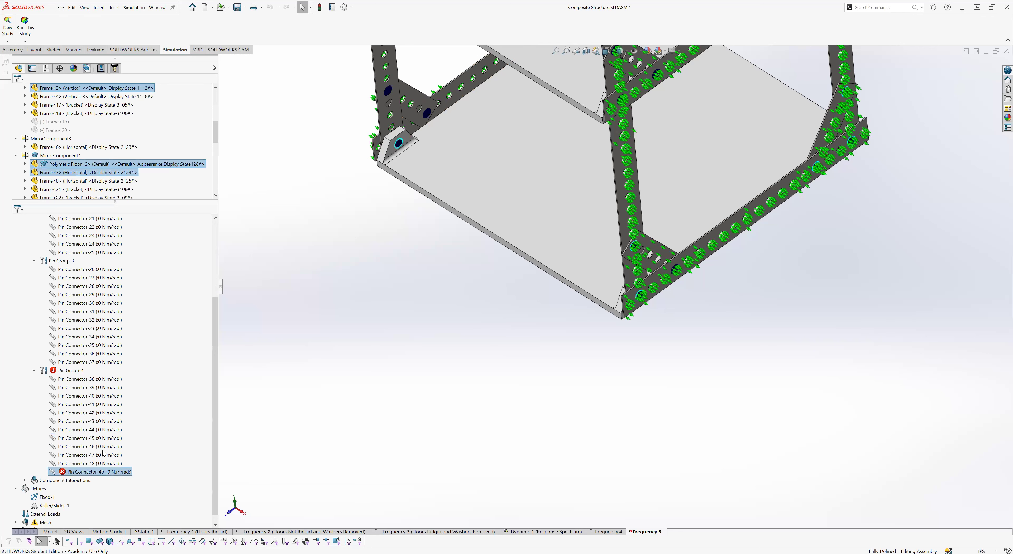
right_click(99, 474)
click(119, 401)
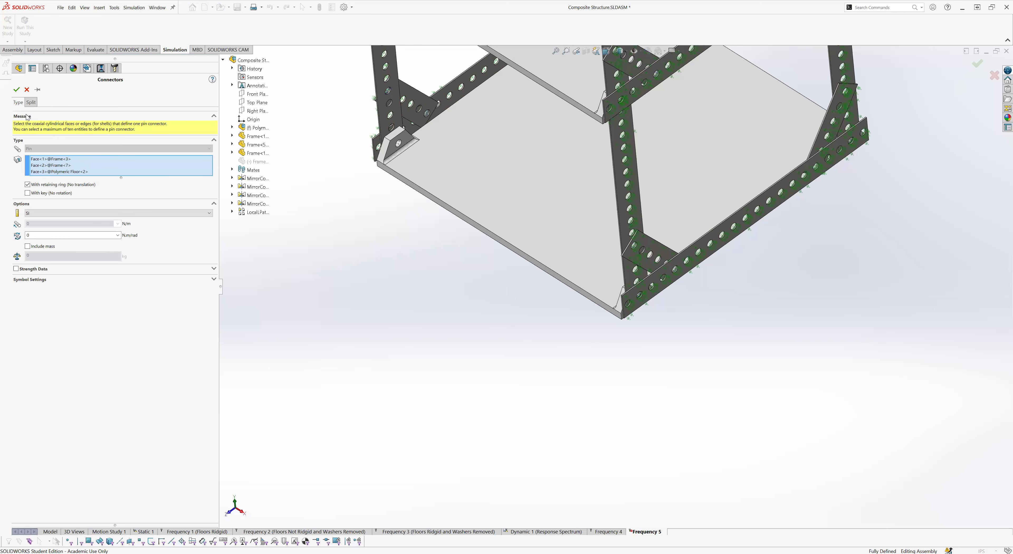
click(16, 90)
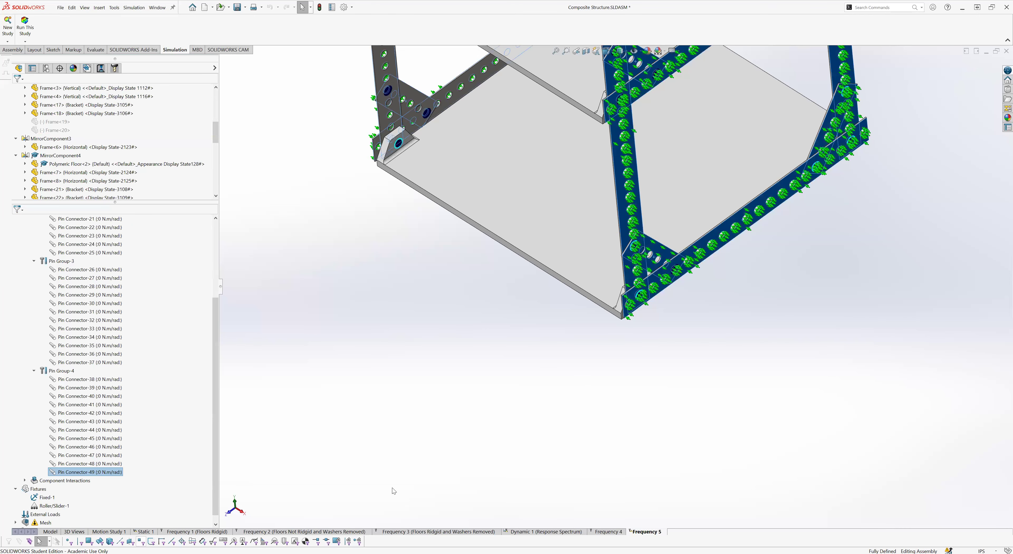
click(34, 371)
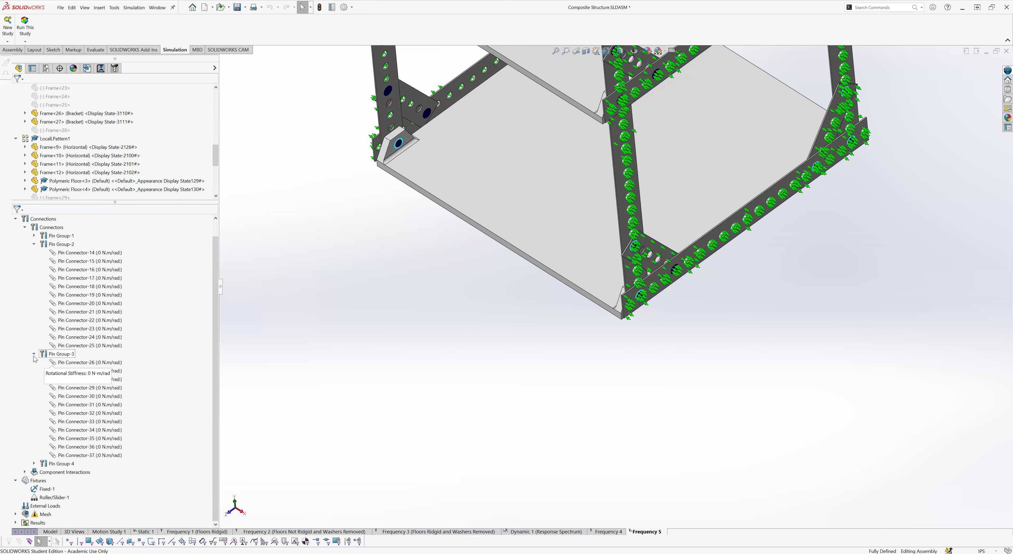
right_click(171, 344)
click(179, 347)
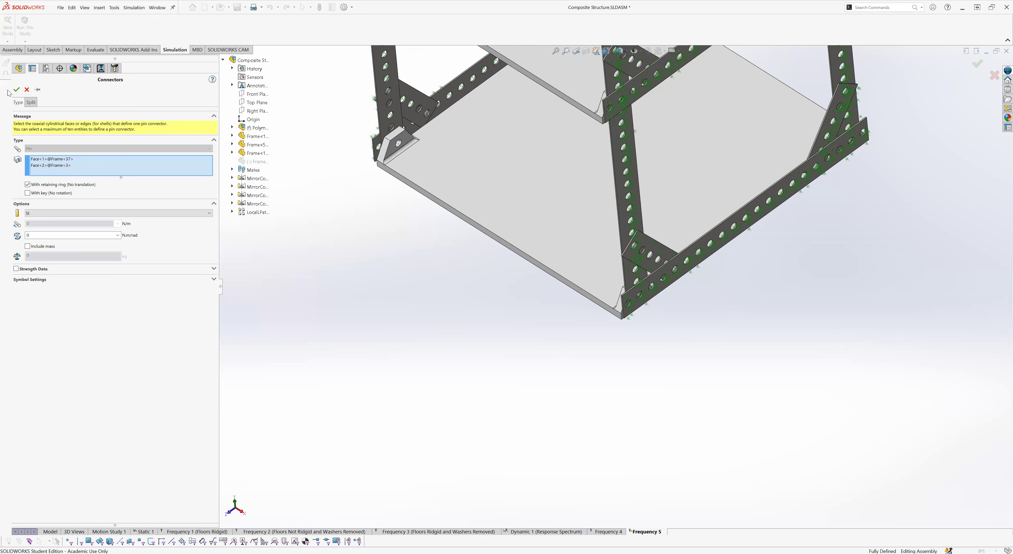
click(27, 90)
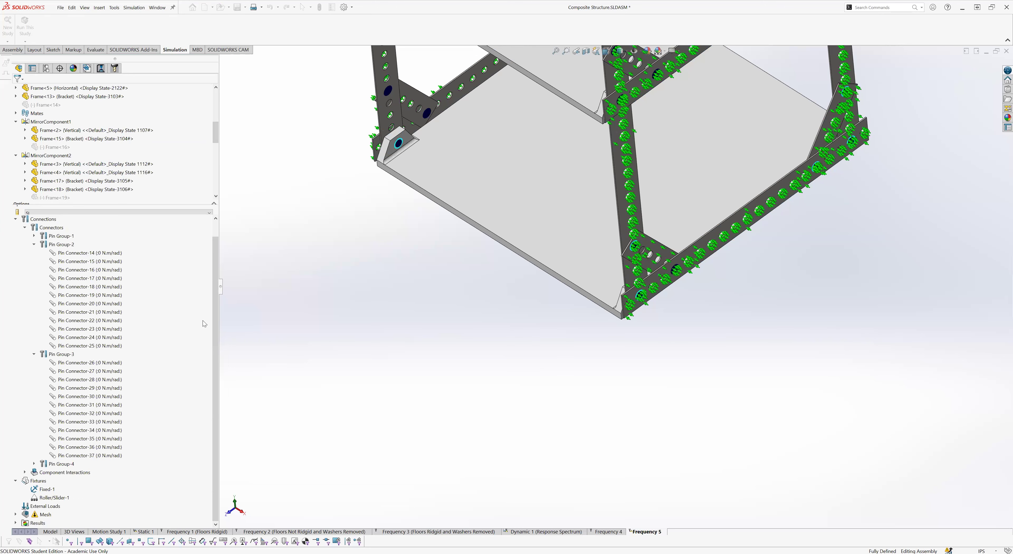
right_click(18, 403)
click(207, 506)
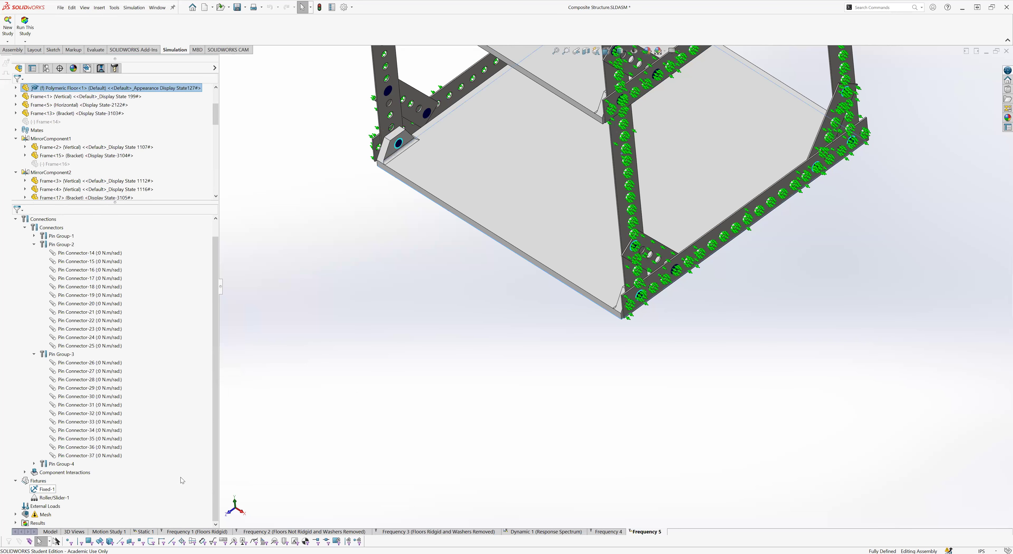
right_click(184, 482)
click(361, 424)
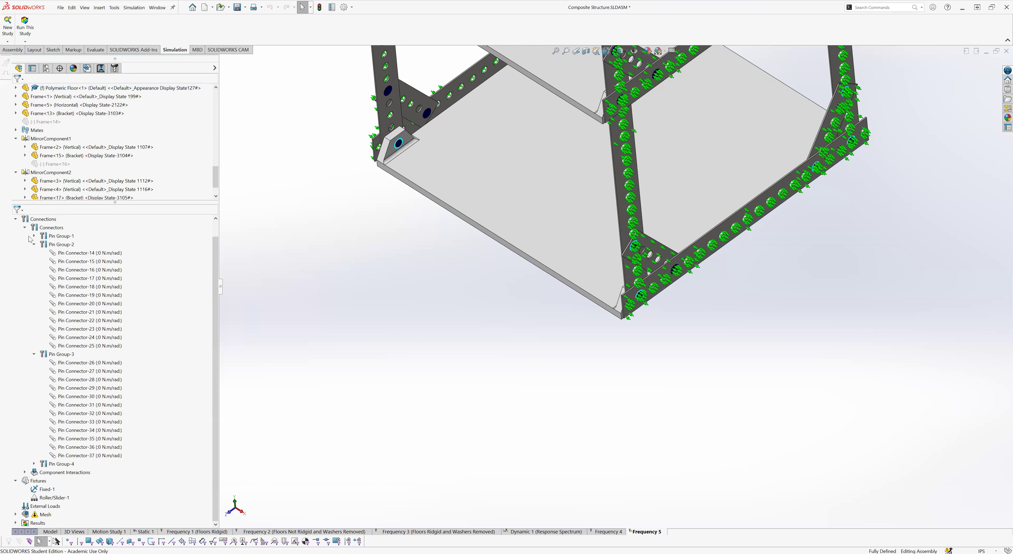
Step: Collapse Pin Group-2 and Pin Group-3 in the study tree and save the assembly
click(34, 245)
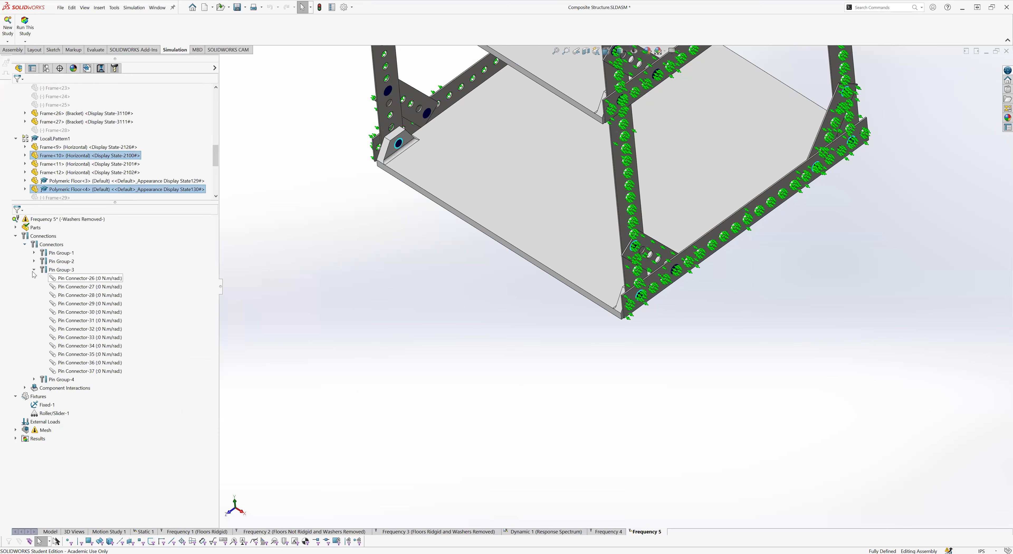
click(34, 270)
key(ctrl+s)
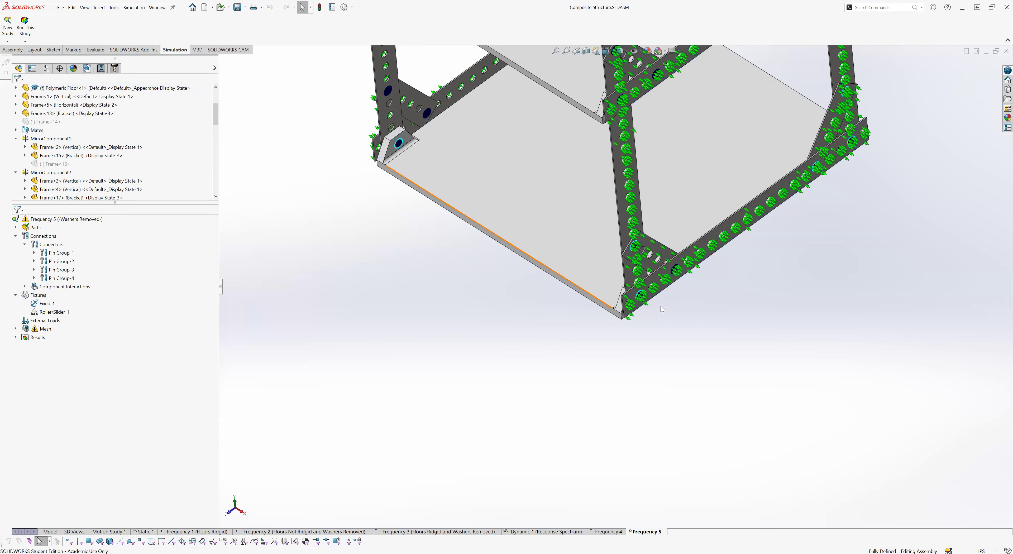
Step: Examine the pin connectors and fixtures on the frames, brackets and floors across the whole structure
scroll(644, 308, up, 4)
middle_drag(579, 293, 568, 155)
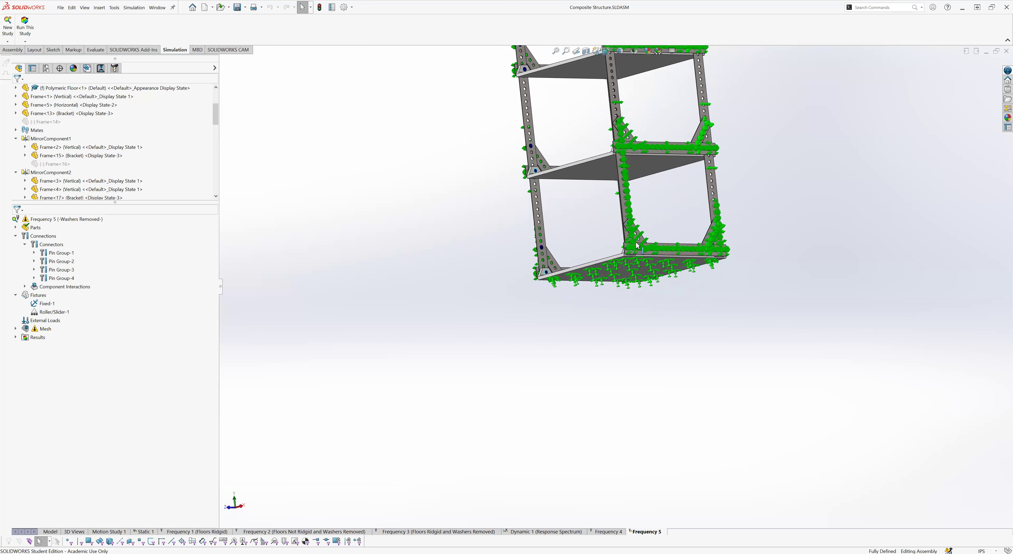
click(628, 249)
scroll(620, 231, down, 8)
middle_drag(620, 232, 622, 256)
scroll(622, 257, up, 3)
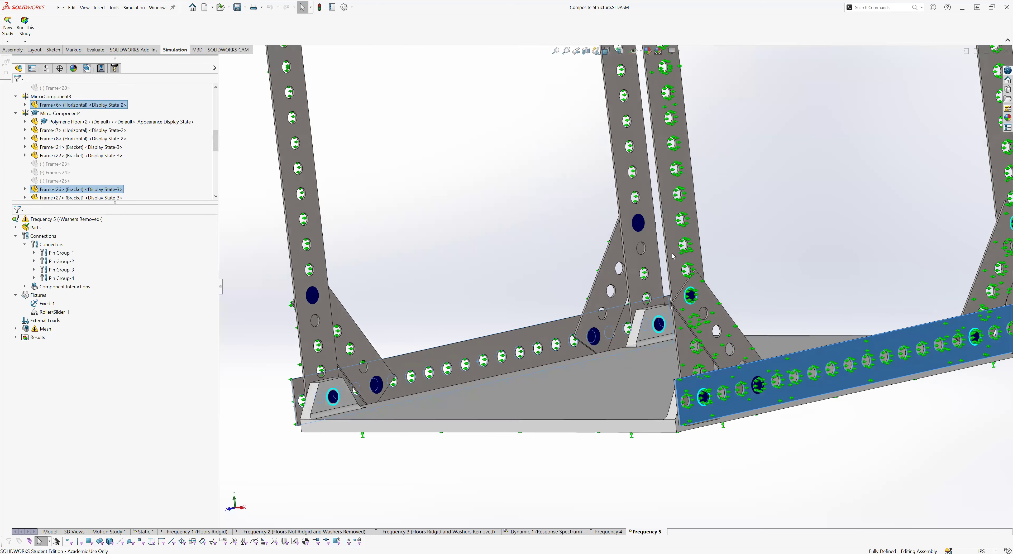
scroll(644, 313, up, 3)
scroll(643, 313, down, 3)
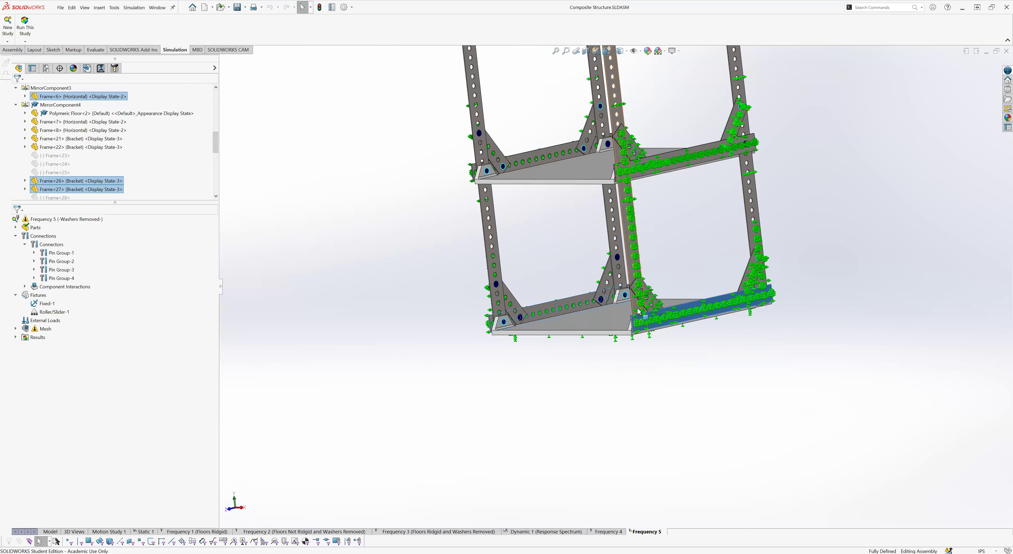
scroll(623, 281, down, 4)
scroll(620, 289, up, 6)
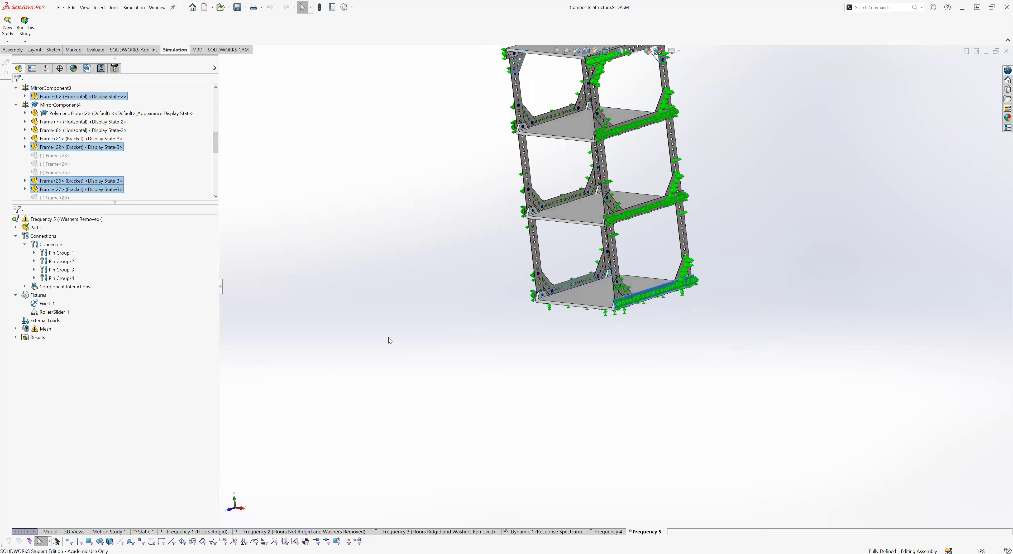
key(f)
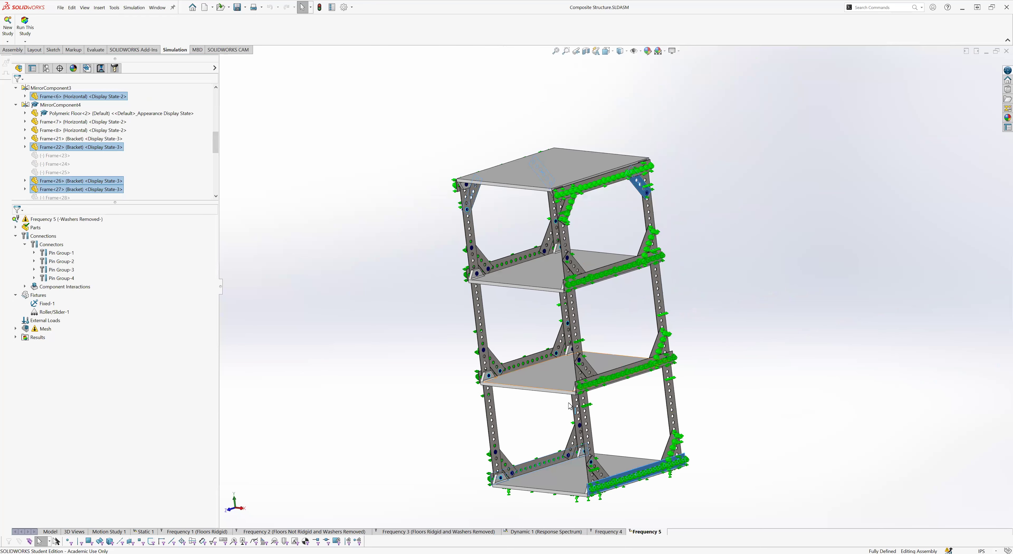
scroll(569, 405, up, 1)
scroll(561, 407, down, 1)
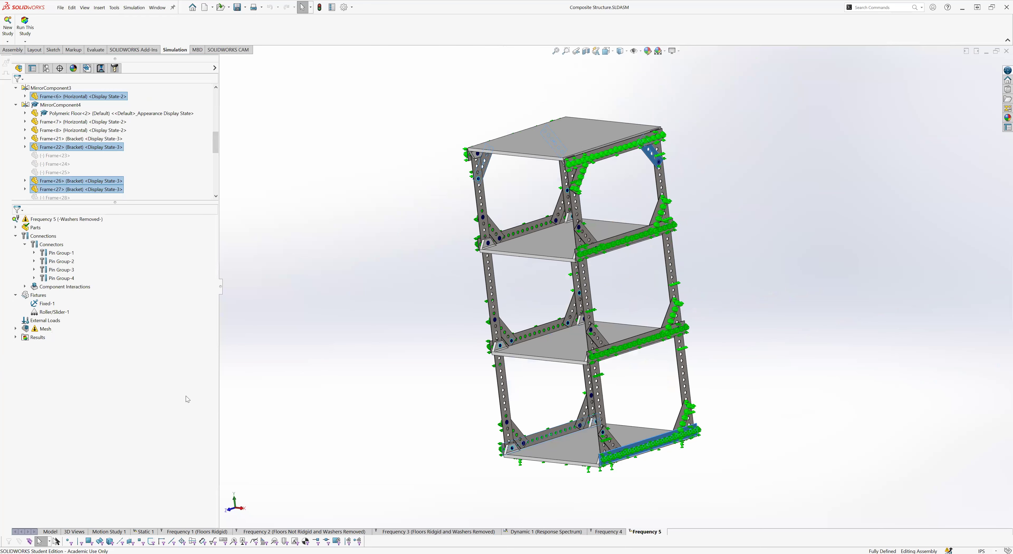
Step: Mesh the Washers Removed model and run the Frequency 5 study
click(43, 314)
click(45, 329)
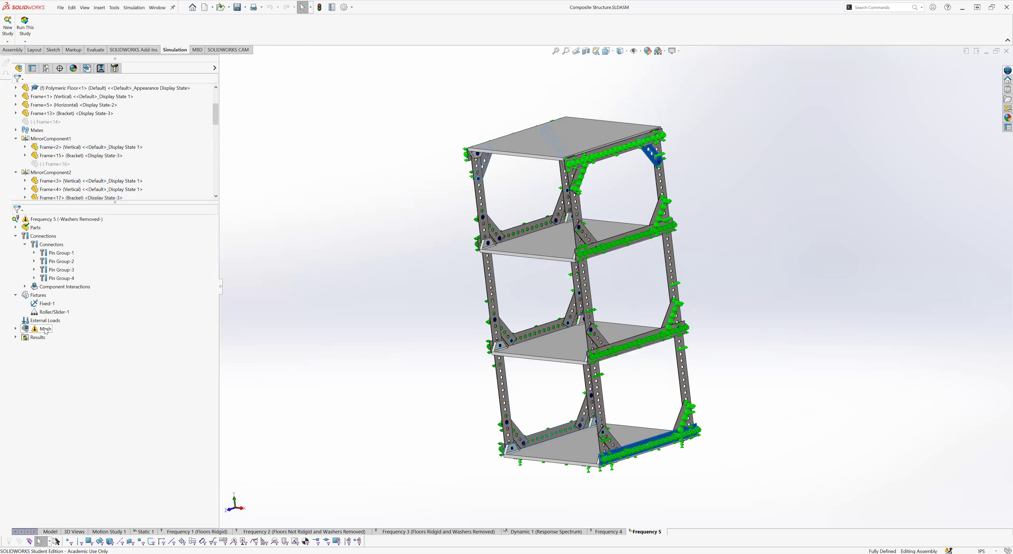
right_click(45, 330)
click(88, 380)
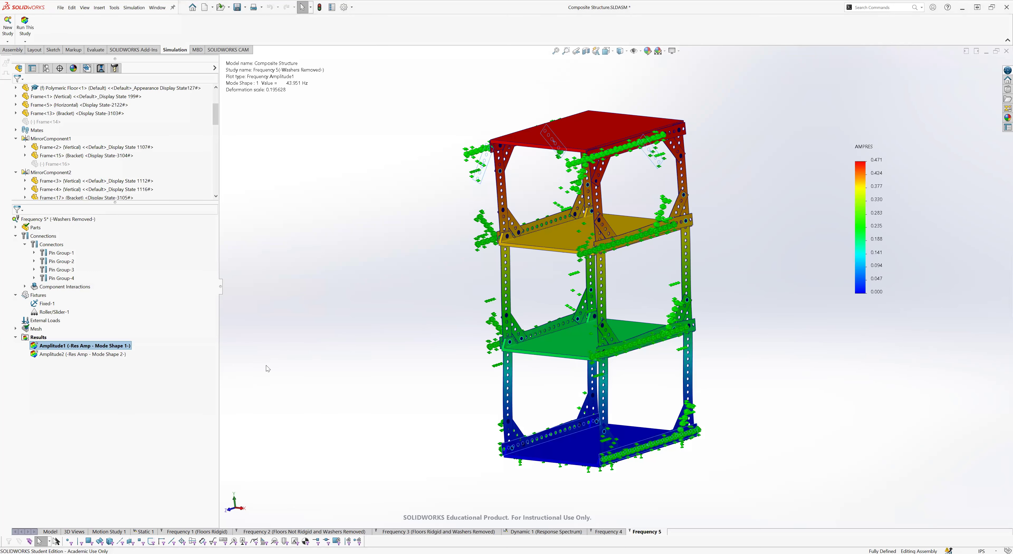
Step: Compare the Amplitude1 and Amplitude2 result plots by displaying each in turn, checking their mode shape and frequency
double_click(92, 355)
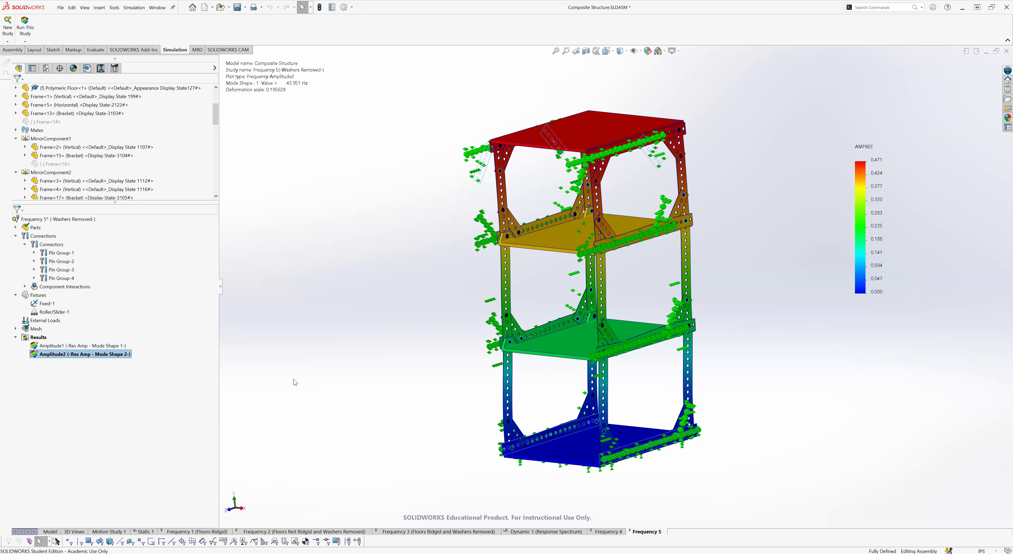
double_click(99, 346)
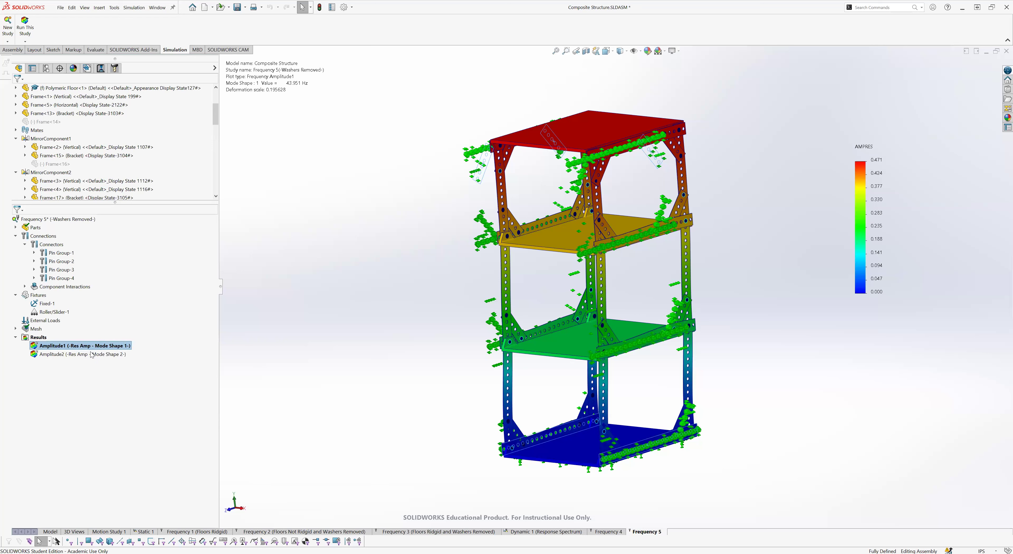
double_click(67, 355)
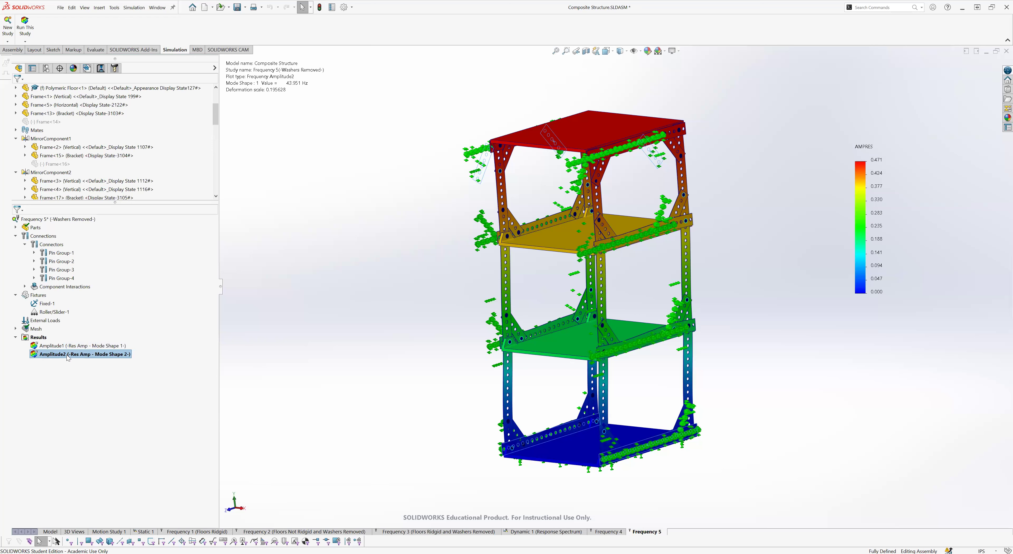
double_click(72, 346)
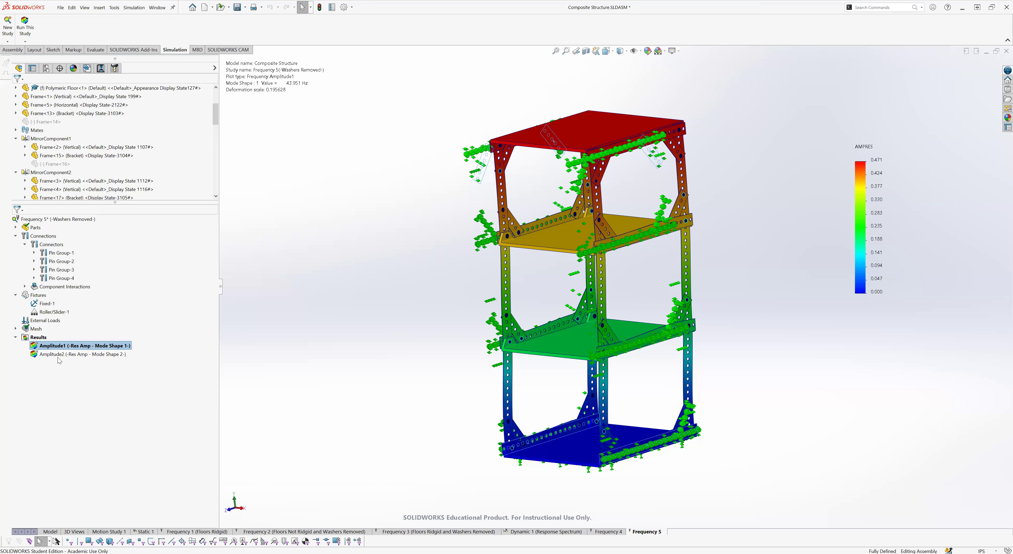
click(69, 354)
right_click(66, 355)
click(168, 376)
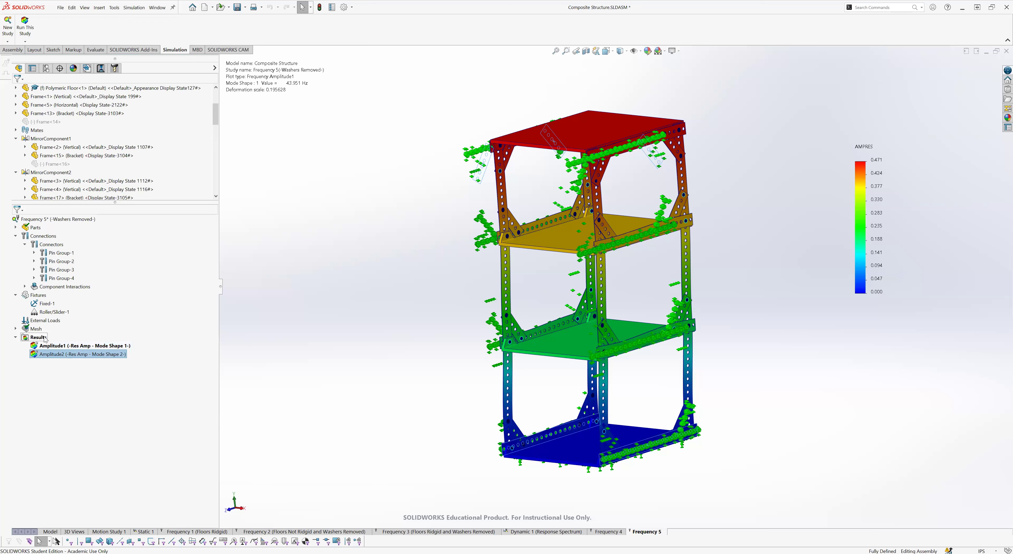
Step: Review the normalized mass participation of the Frequency 5 study in all three directions and close the list
right_click(44, 338)
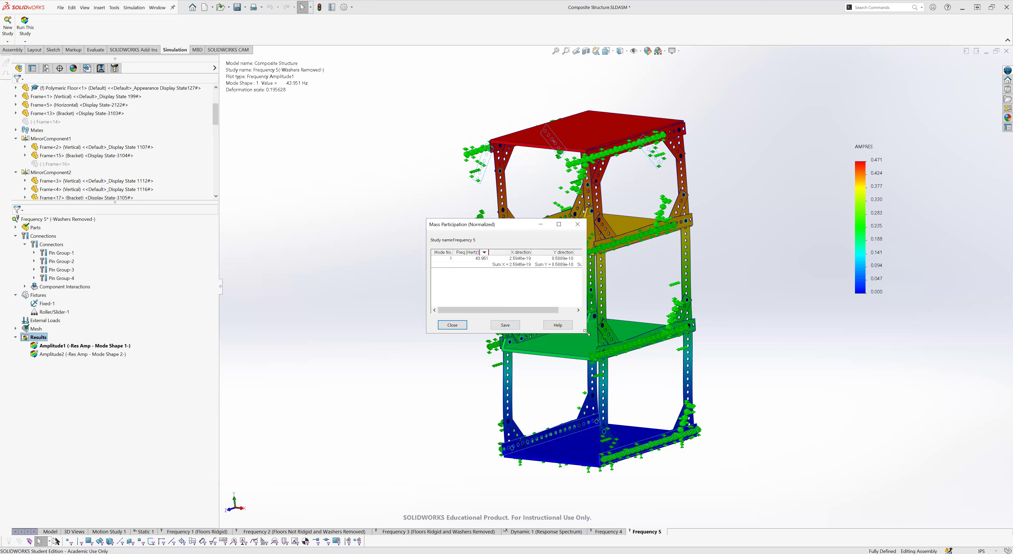
drag(587, 335, 732, 342)
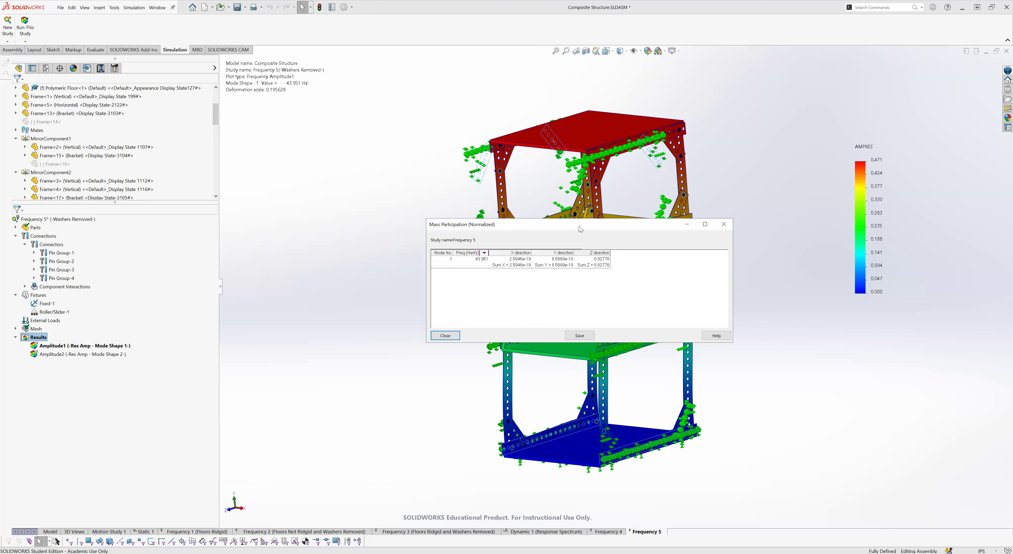
drag(581, 229, 651, 315)
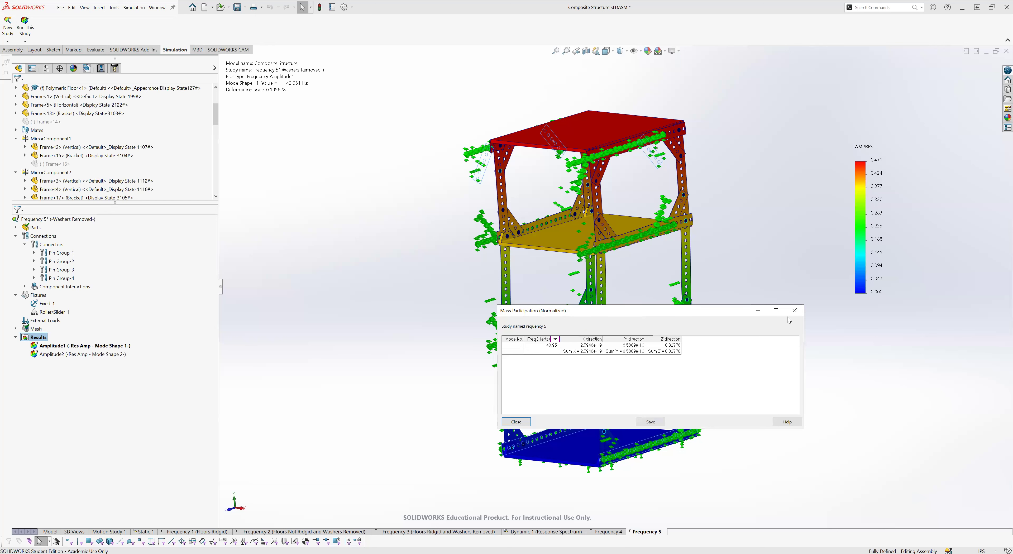
click(797, 311)
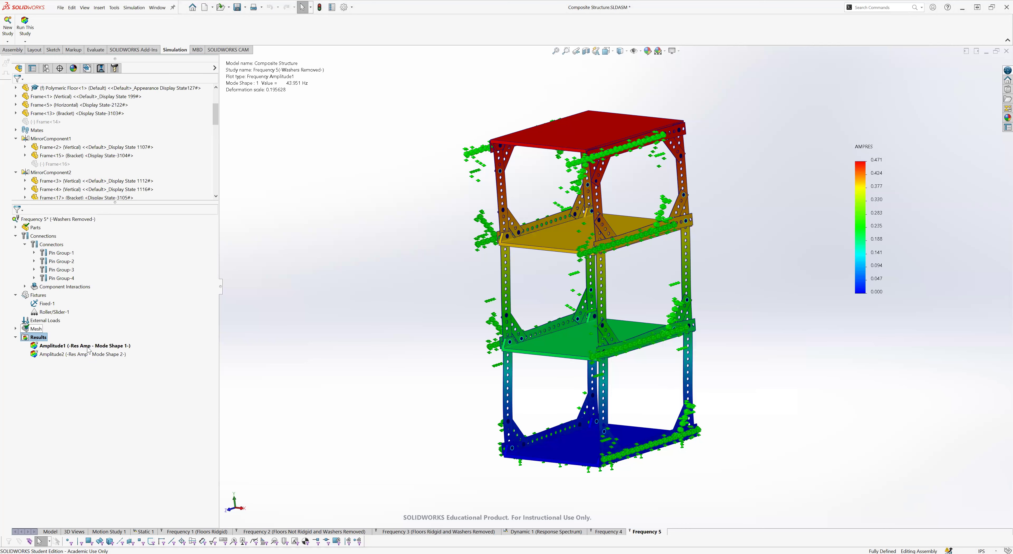
Step: Redisplay the Amplitude2 and Amplitude1 plots of the Frequency 5 study and compare its setup with the Frequency 4 study
right_click(56, 347)
middle_drag(618, 157, 590, 198)
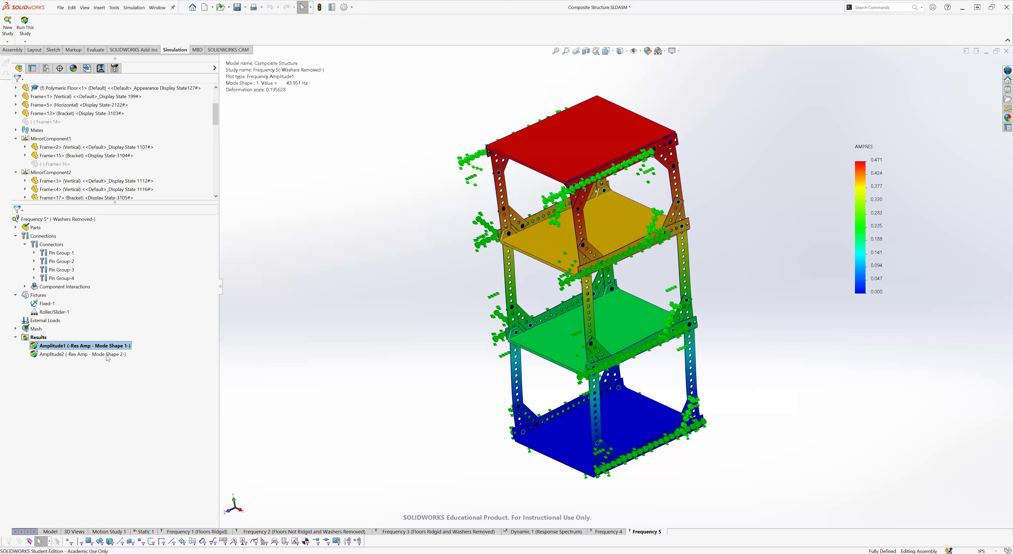
double_click(98, 355)
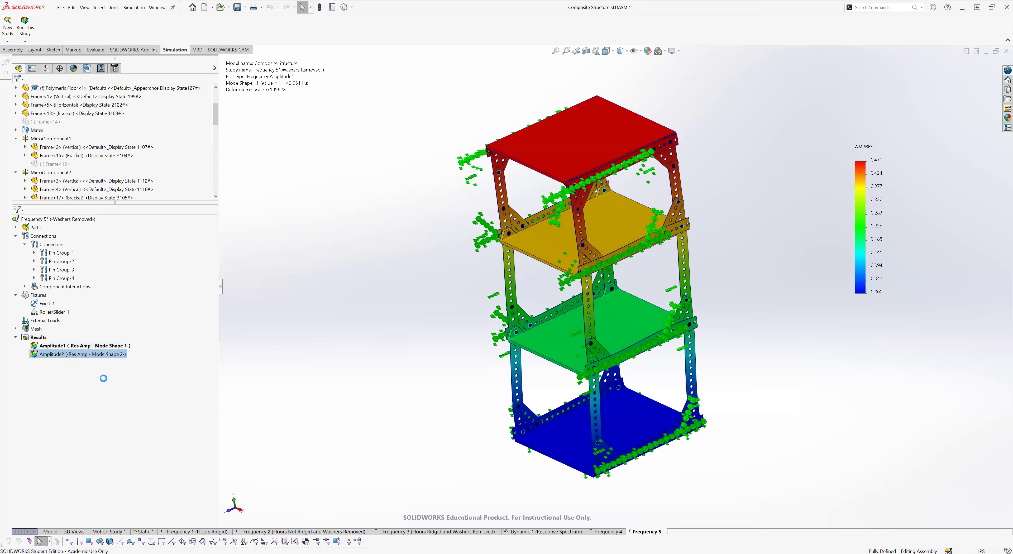
double_click(80, 345)
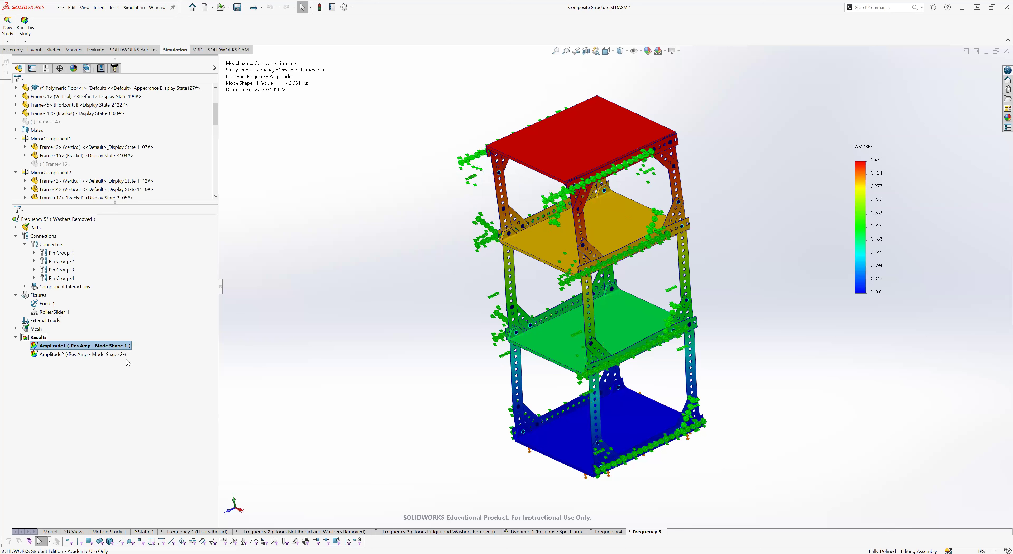
click(610, 433)
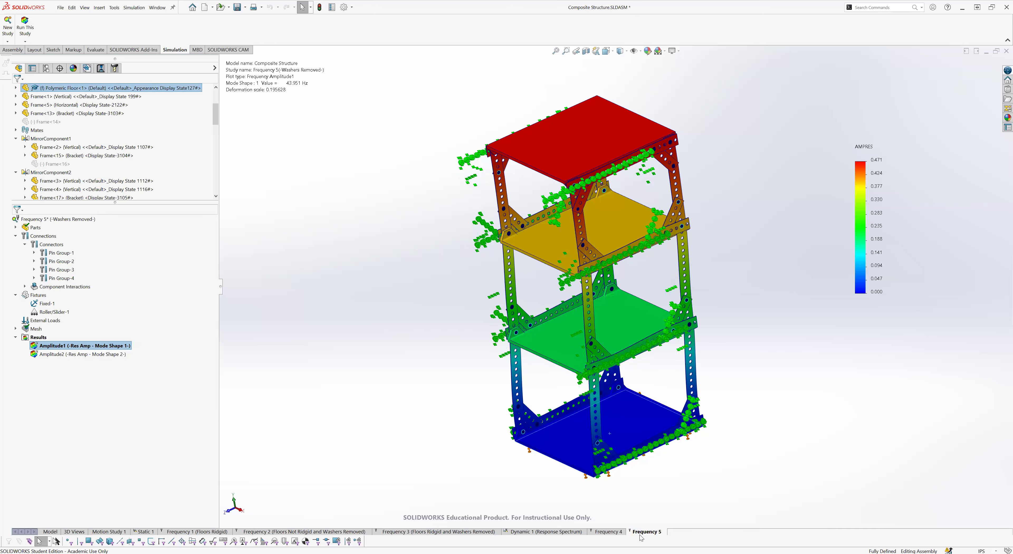
click(609, 532)
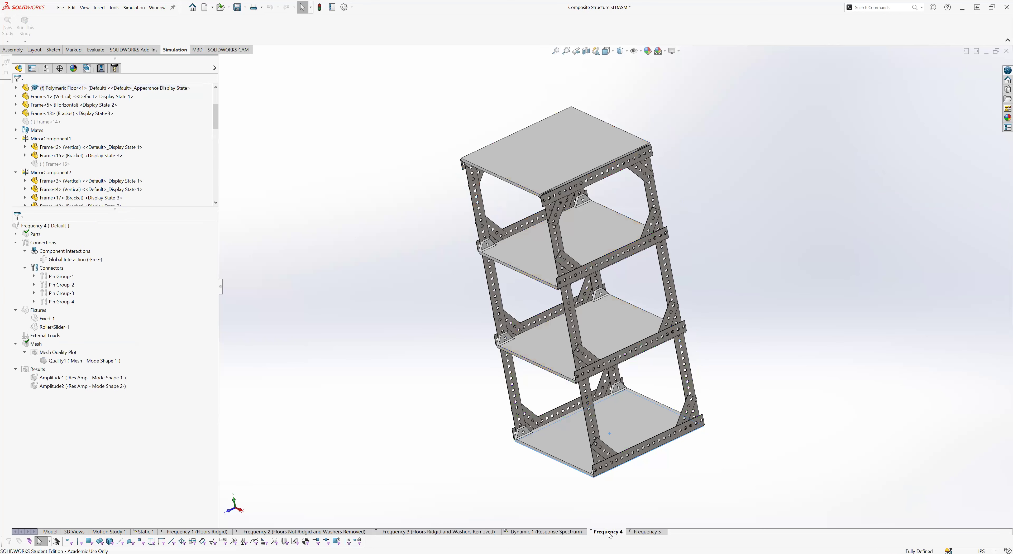
click(646, 532)
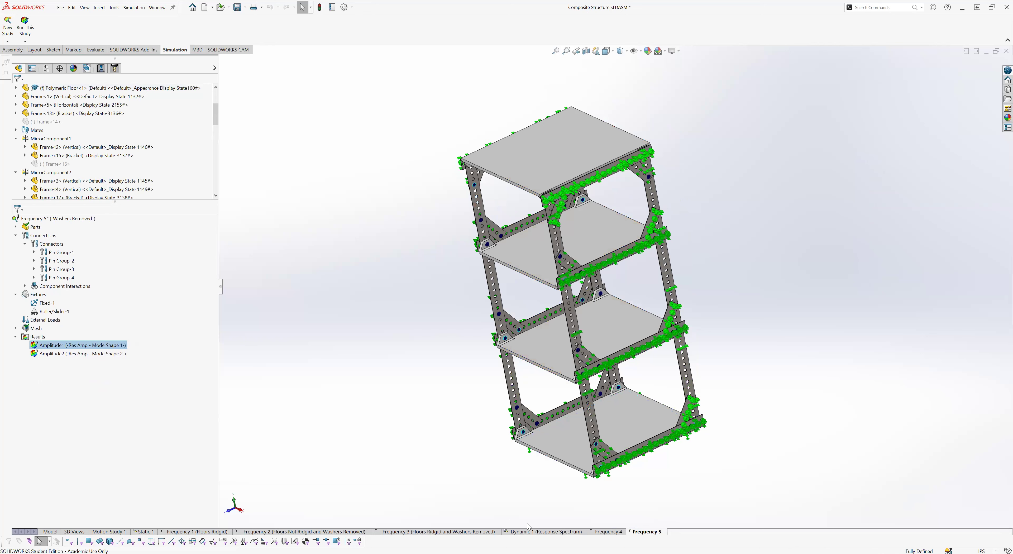
Step: Copy the Frequency 5 study as Frequency 6, keeping the Washers Removed configuration and the Frequency study type
right_click(637, 533)
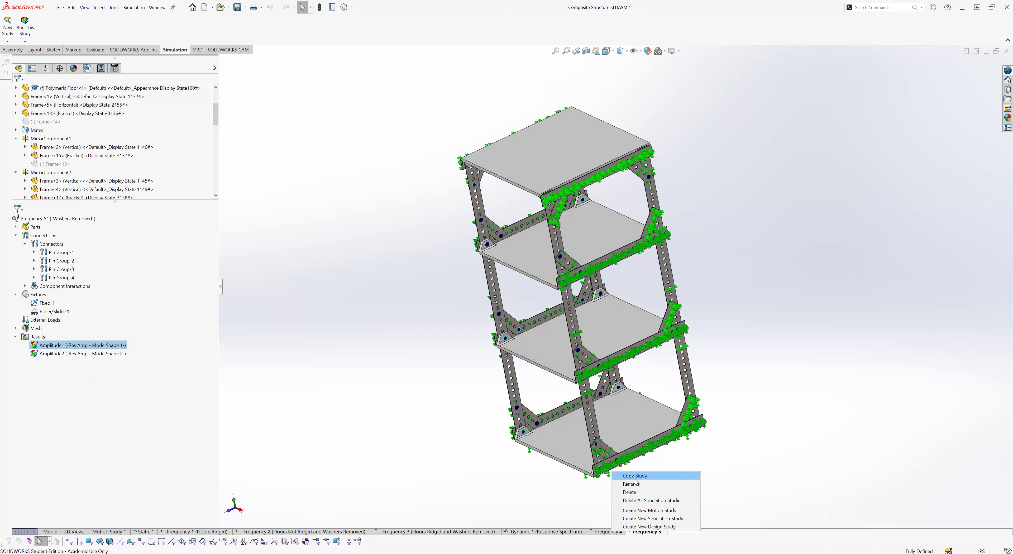
click(635, 477)
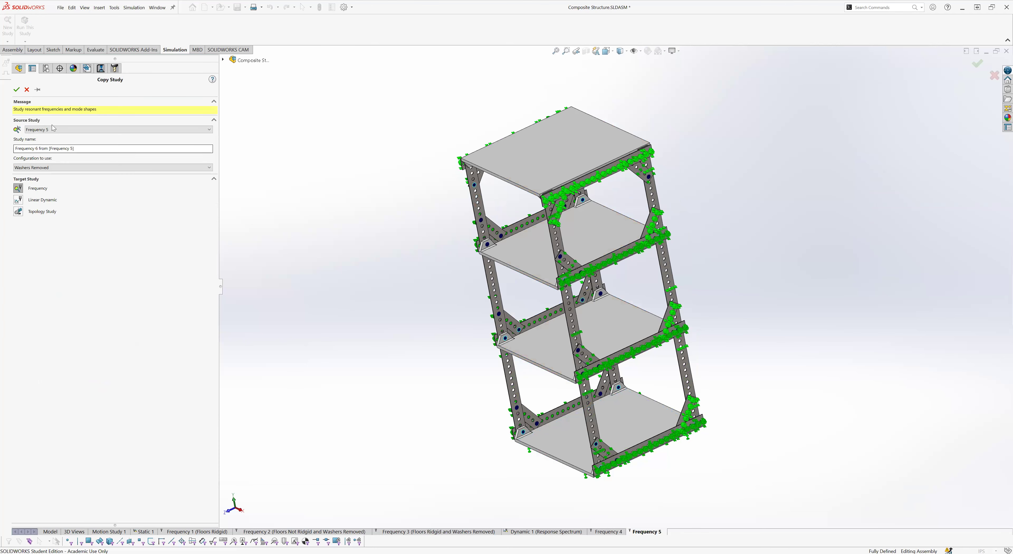
drag(74, 149, 38, 150)
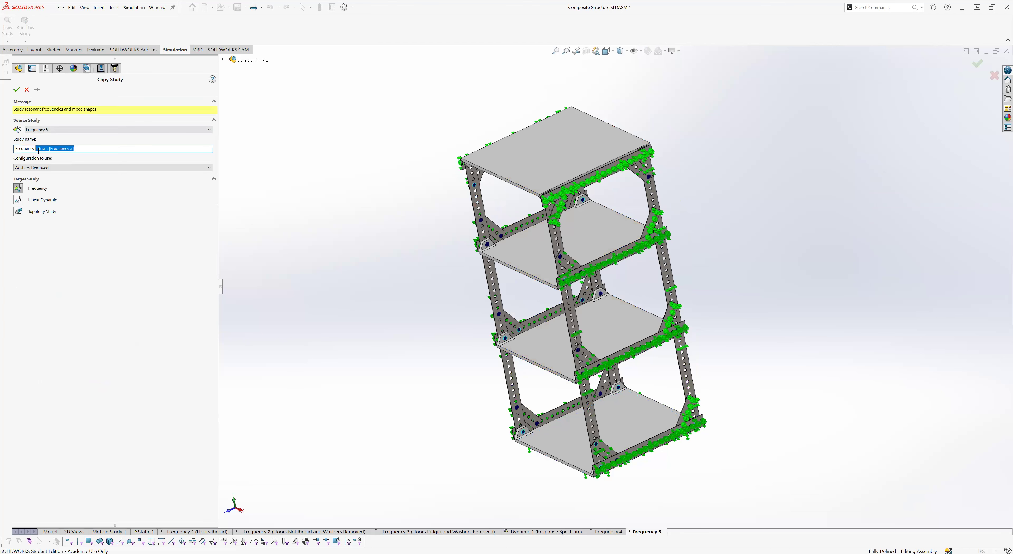
key(Delete)
click(16, 89)
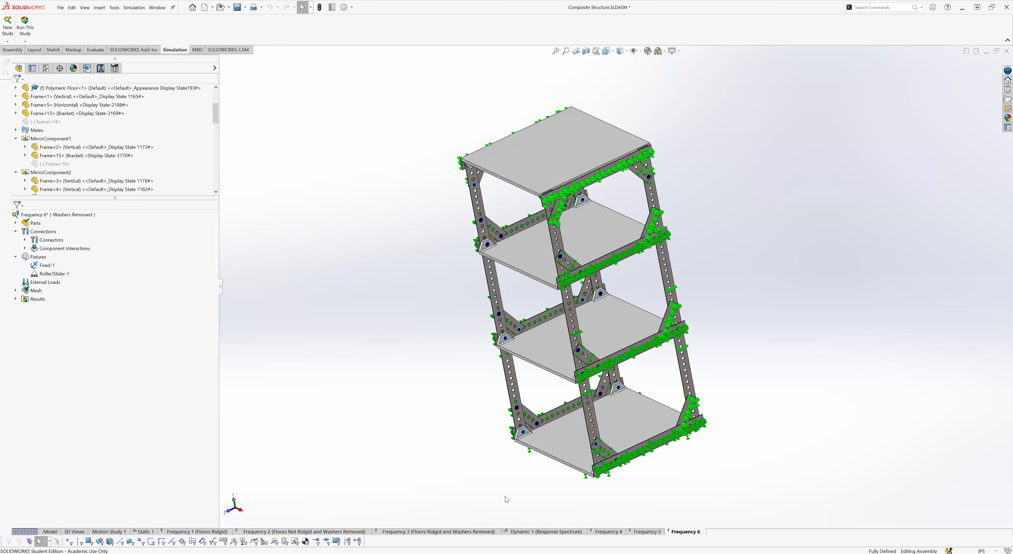
Step: Make the four Polymeric Floor parts deformable in the Frequency 6 study and clear the selection
click(15, 223)
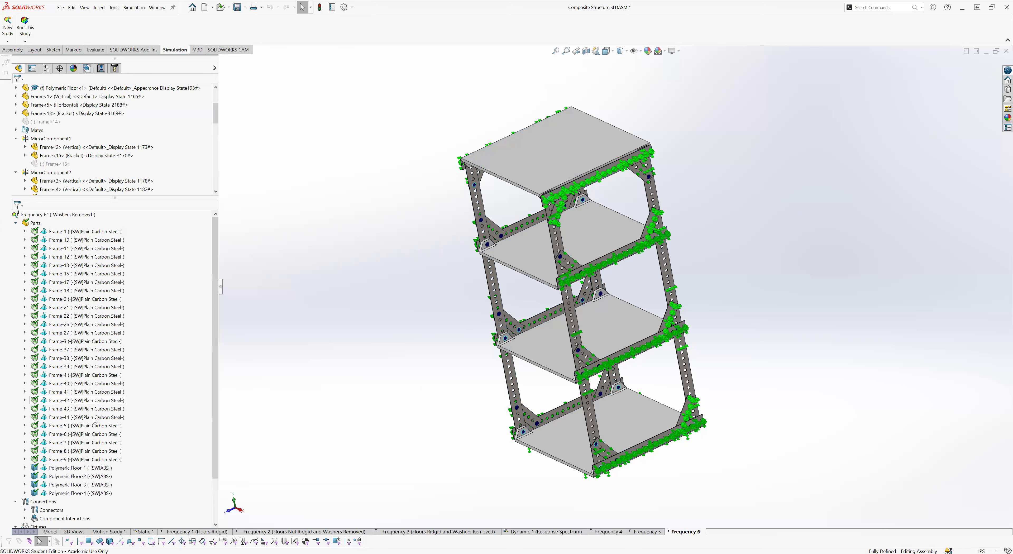
click(95, 469)
shift+click(92, 494)
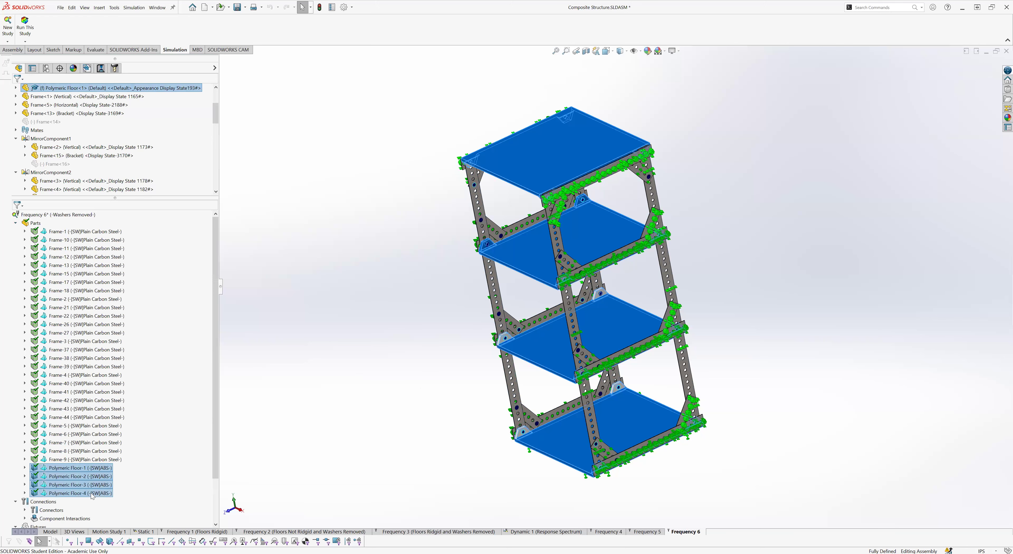
right_click(92, 495)
click(119, 438)
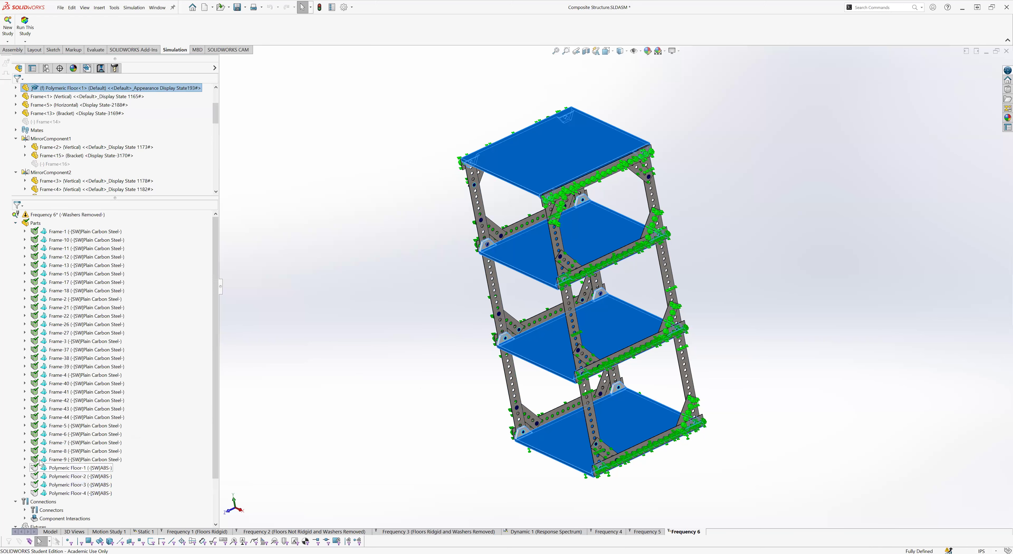
scroll(139, 432, down, 2)
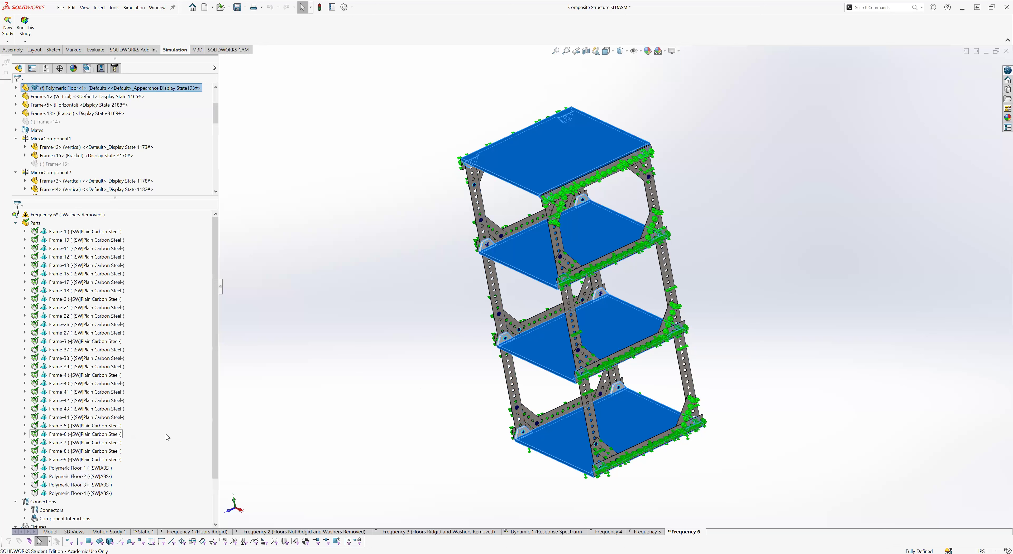
scroll(138, 428, up, 2)
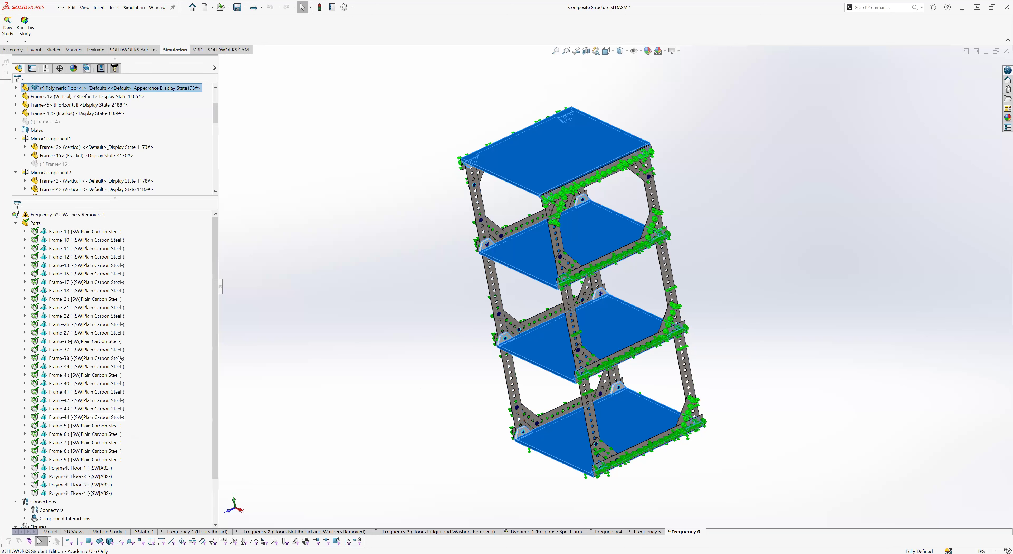
click(16, 224)
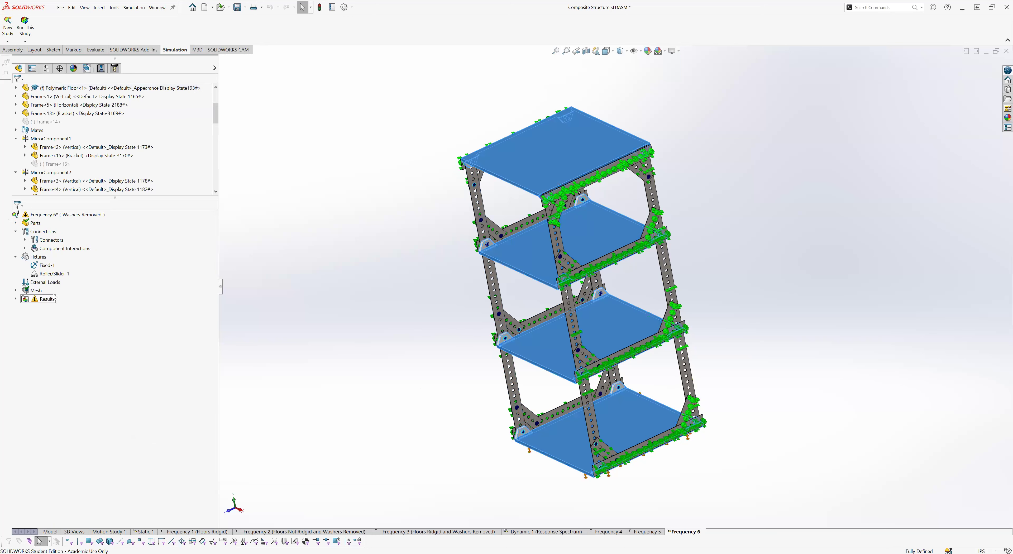
right_click(35, 293)
click(288, 304)
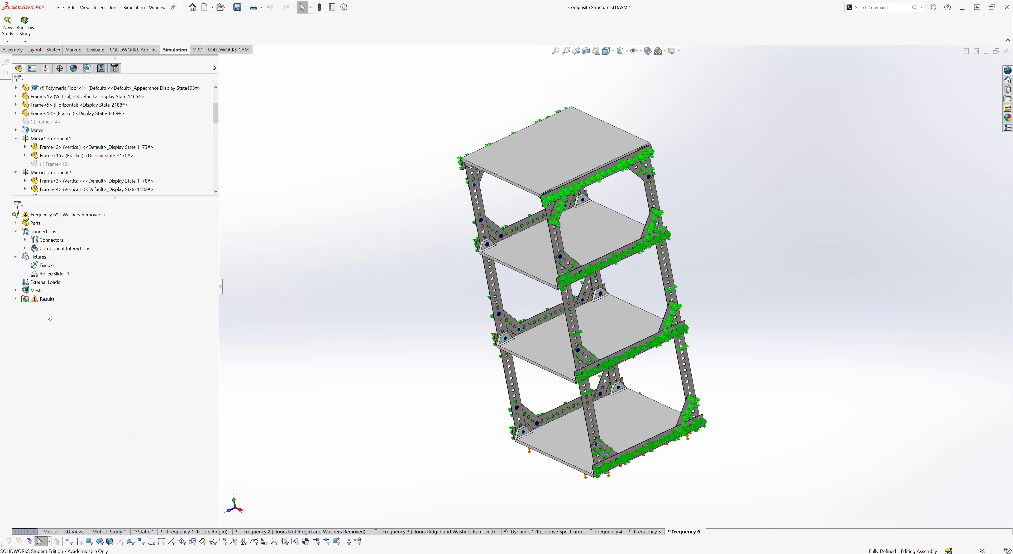
Step: Check the horizontal frames supporting the two middle floors by highlighting them, and run the Frequency 6 study
click(622, 301)
ctrl+click(614, 257)
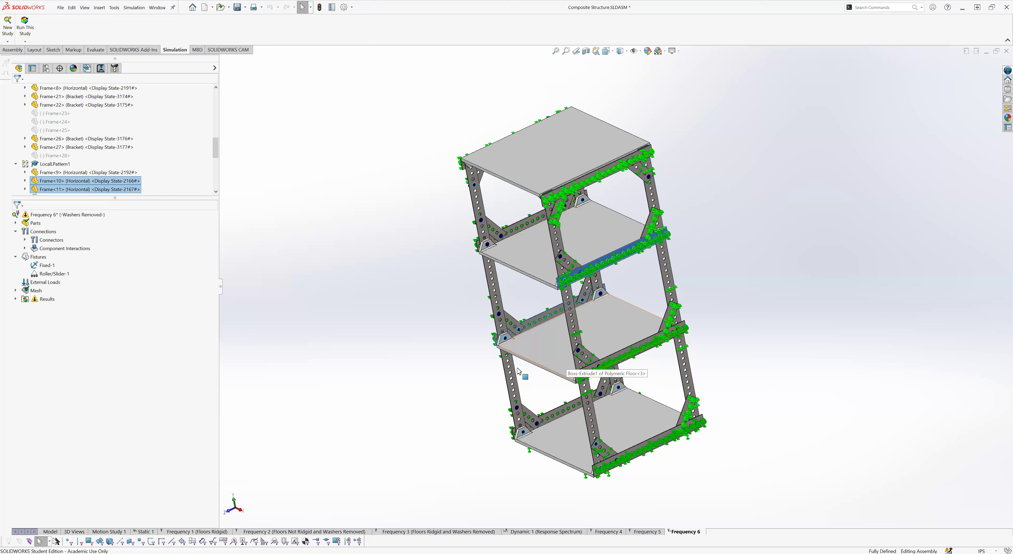
ctrl+click(512, 322)
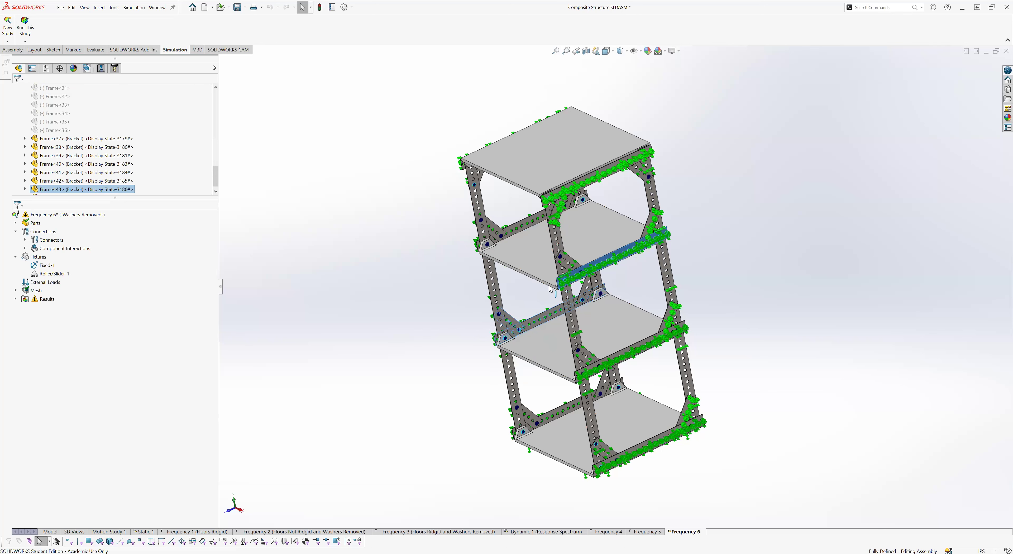
key(Tab)
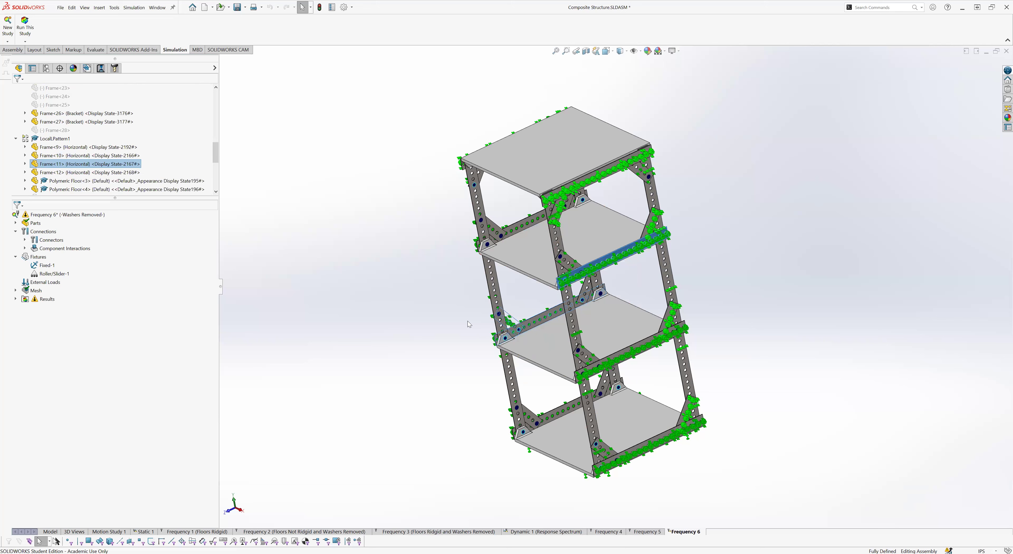
ctrl+click(587, 370)
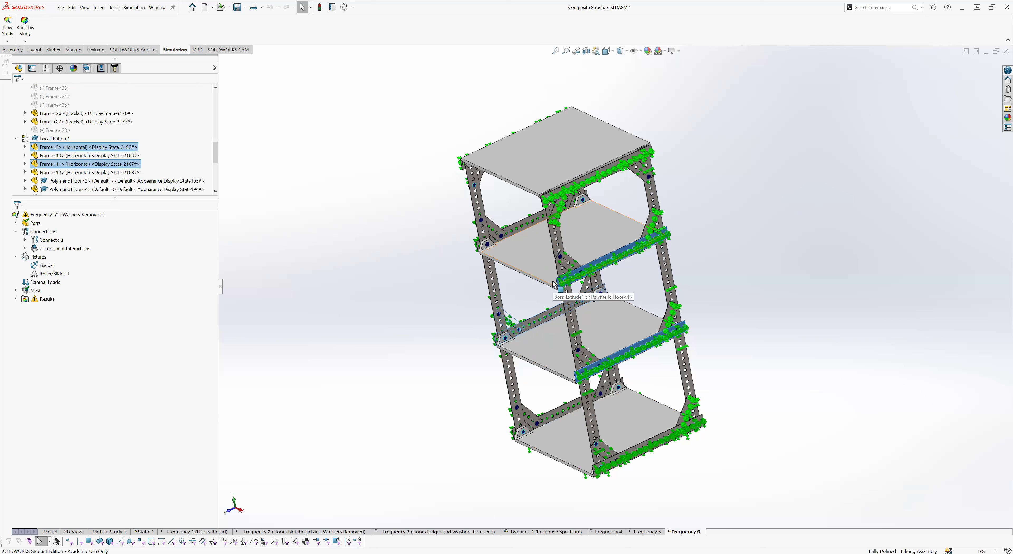
ctrl+click(496, 230)
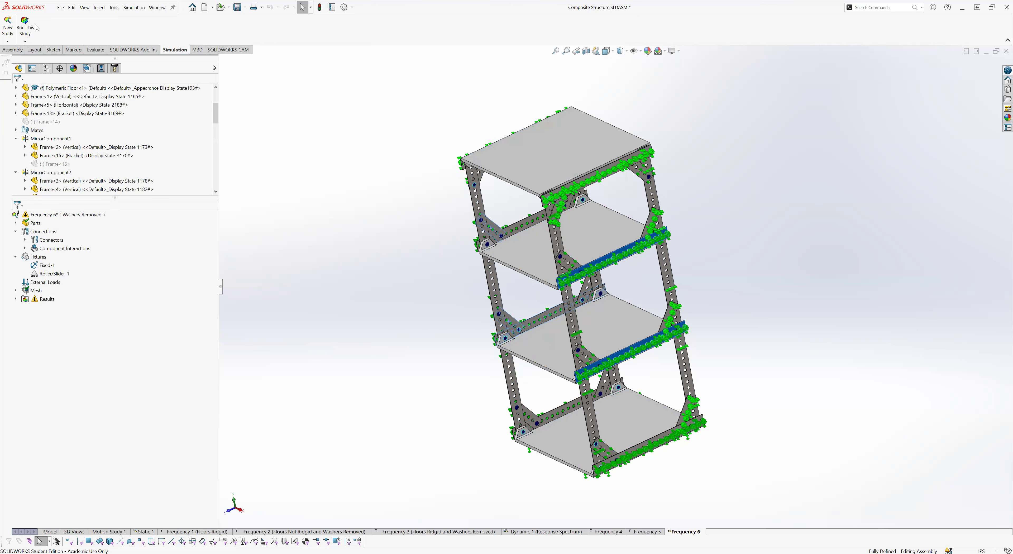
click(27, 27)
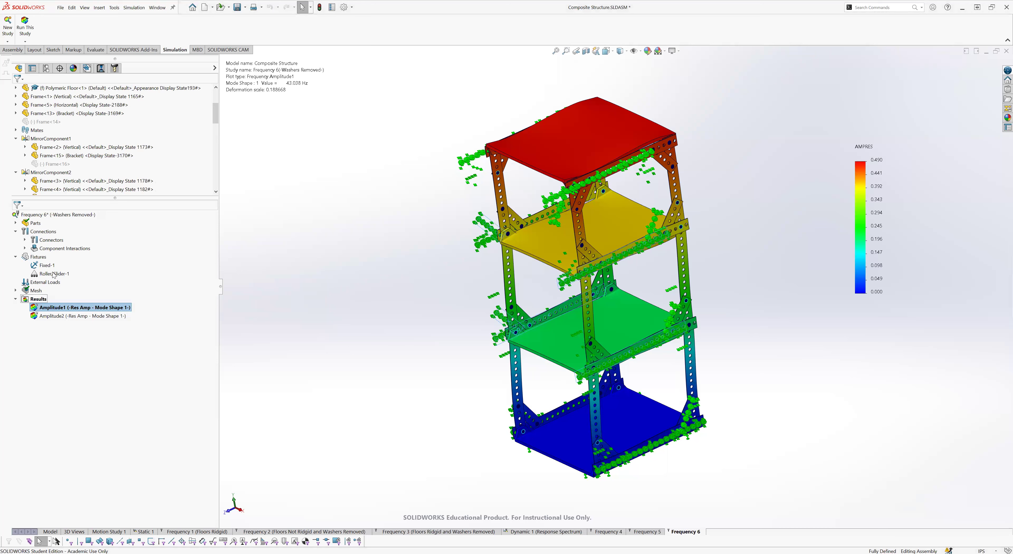
Step: Set the Frequency 6 study's upper bound frequency to 200 Hz and rerun the study
click(62, 215)
right_click(62, 215)
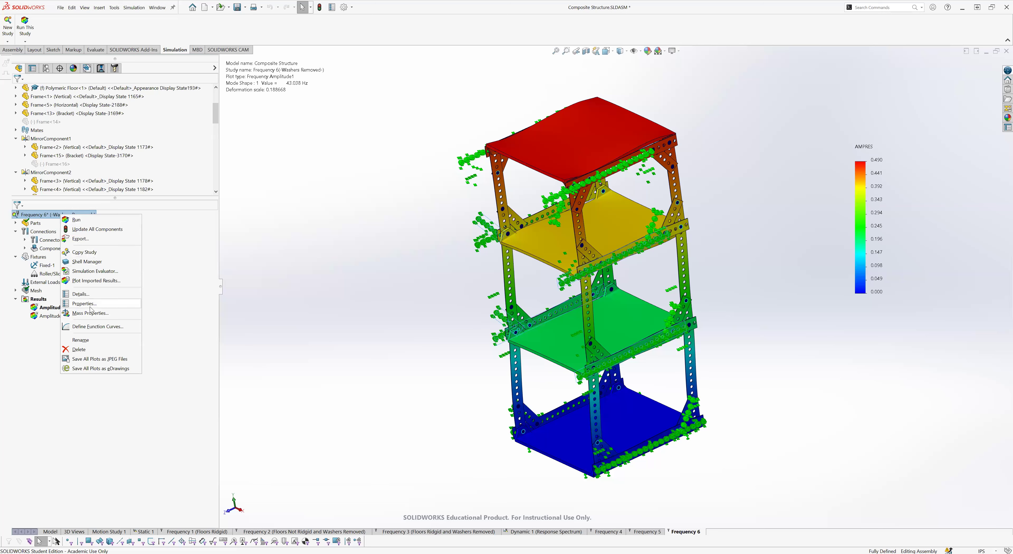
key(Return)
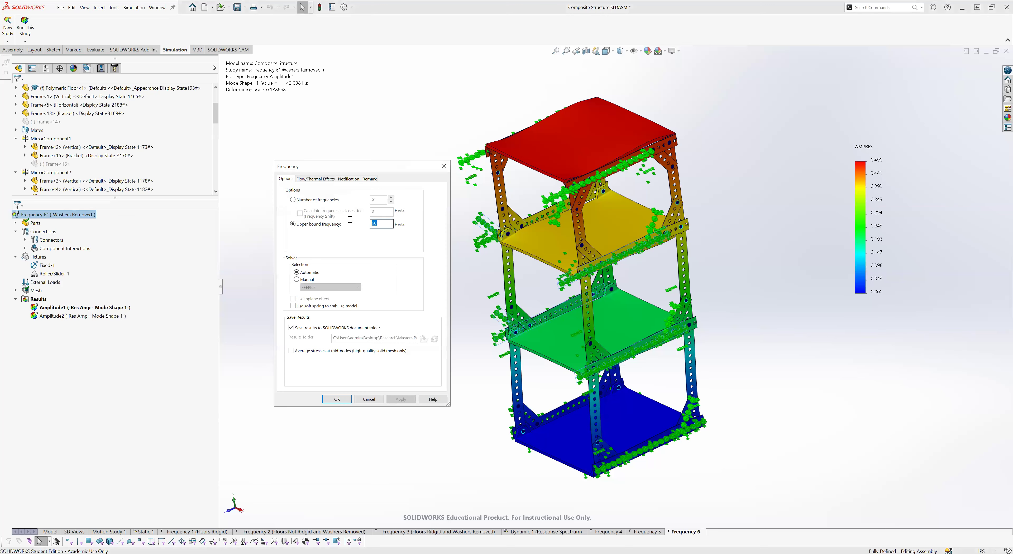
text(200)
click(335, 400)
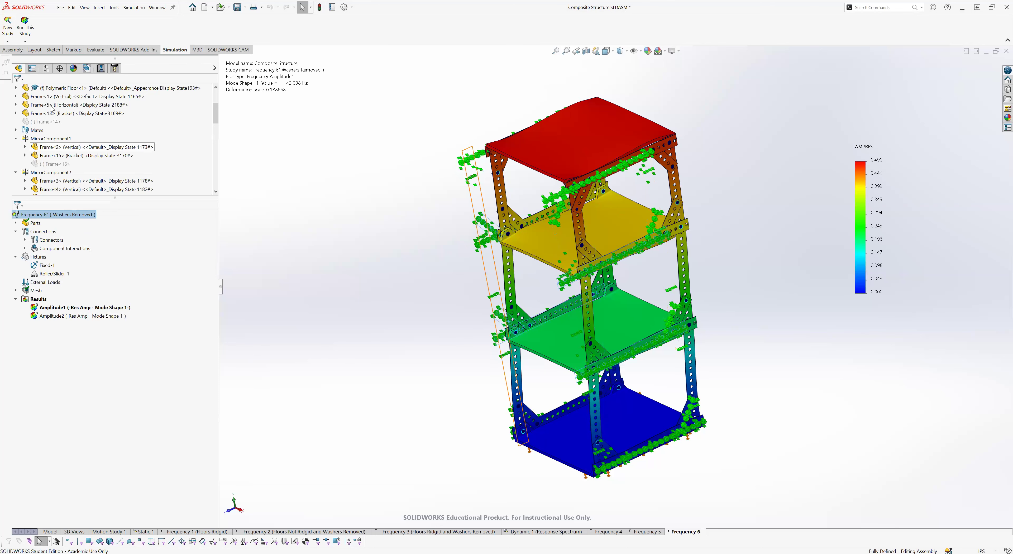
click(25, 27)
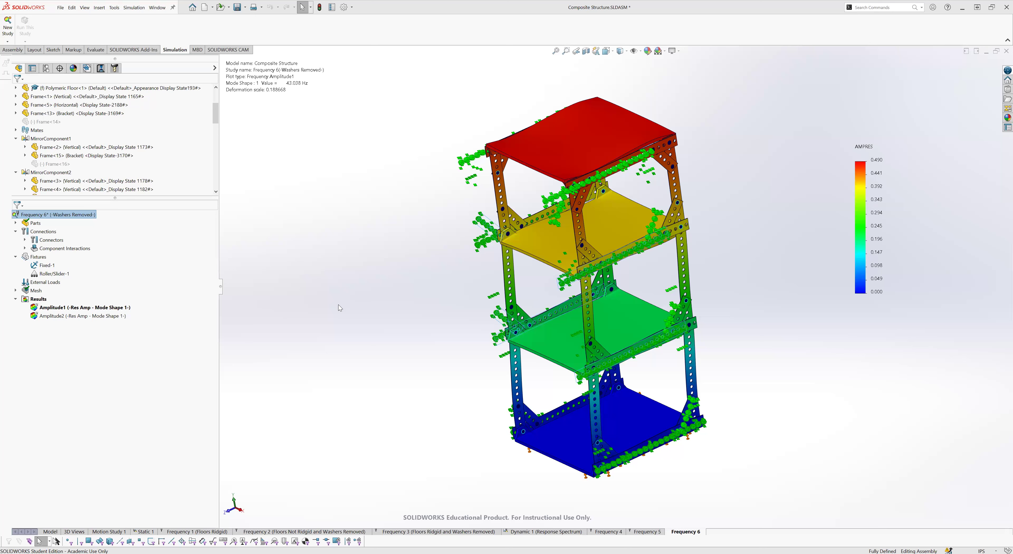
Step: Compare the Amplitude1 and Amplitude2 plots of the Frequency 6 study by displaying each in turn
click(441, 236)
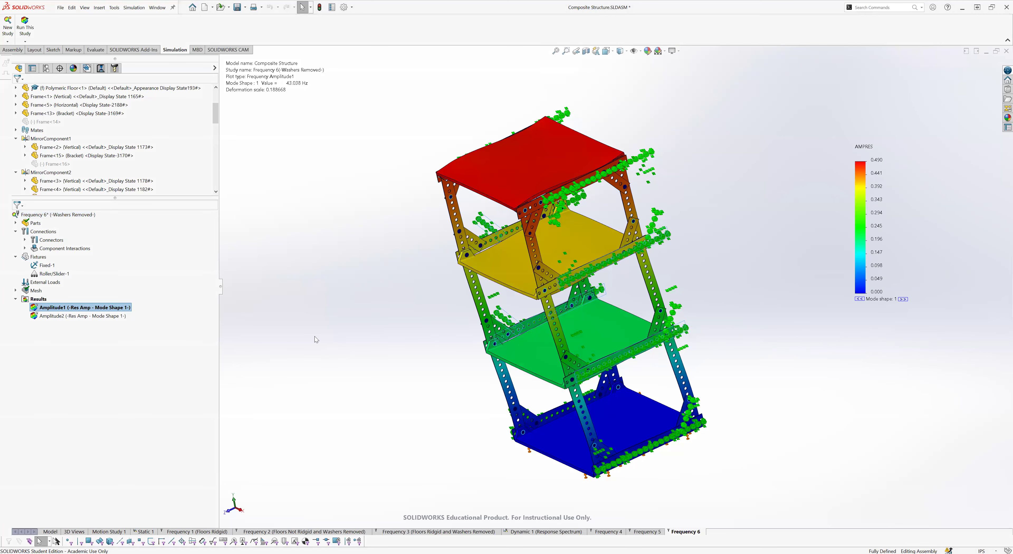
click(66, 316)
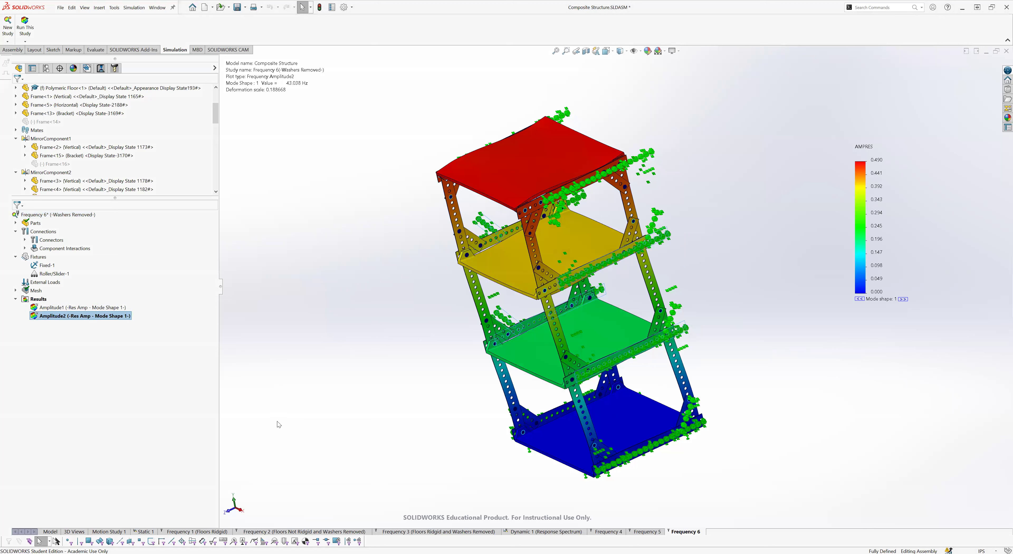
click(73, 307)
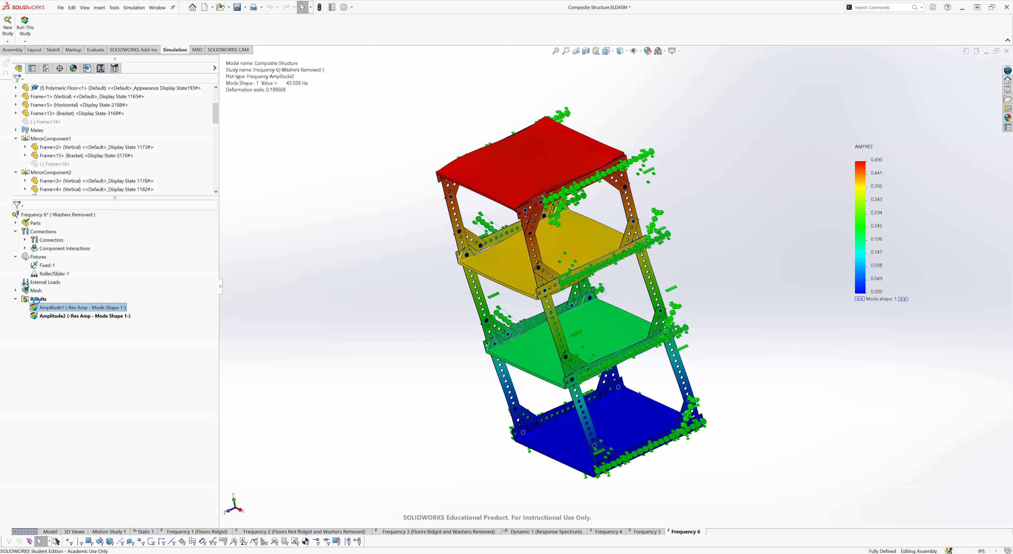
Step: List the normalized mass participation of the Frequency 6 study, review all modes and close the list
right_click(39, 300)
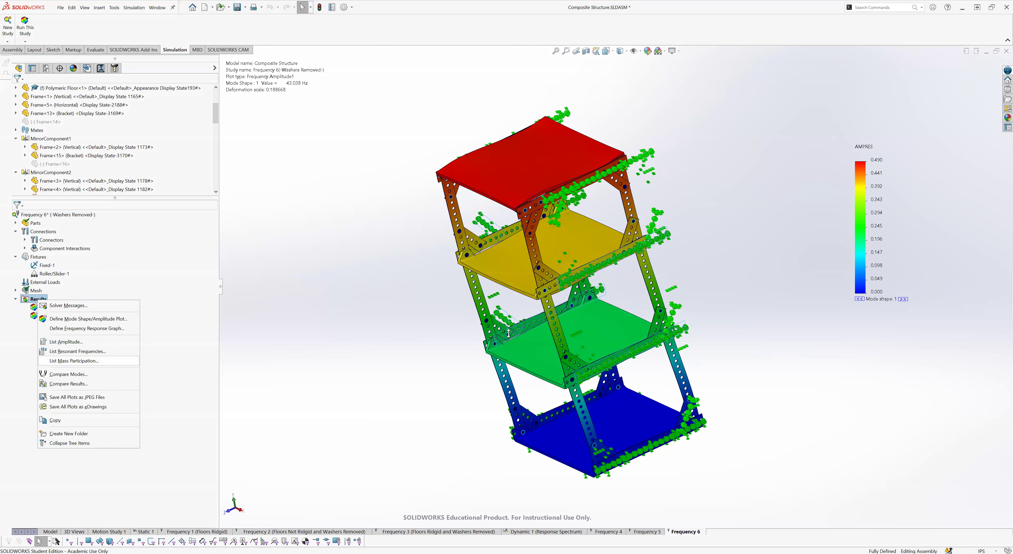
key(Return)
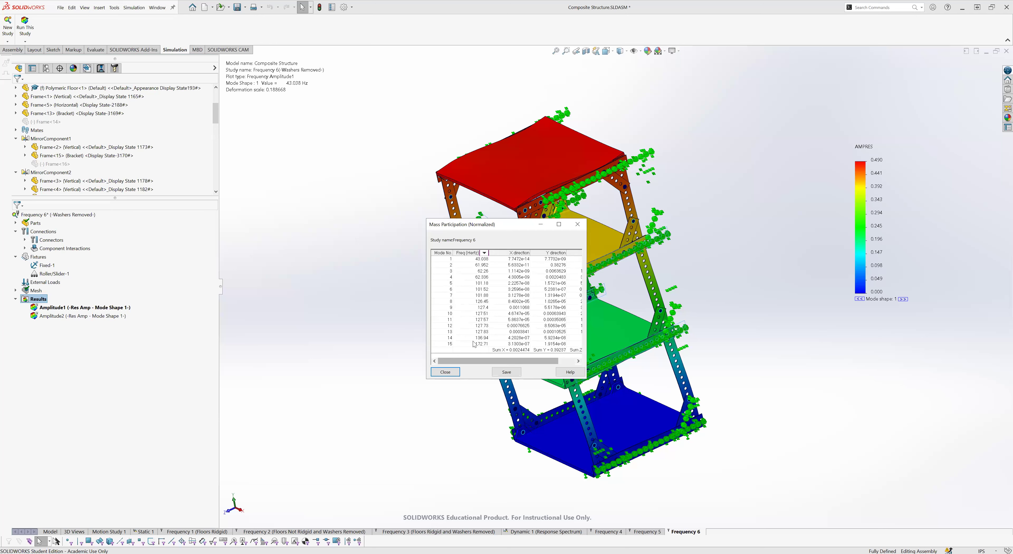
click(445, 372)
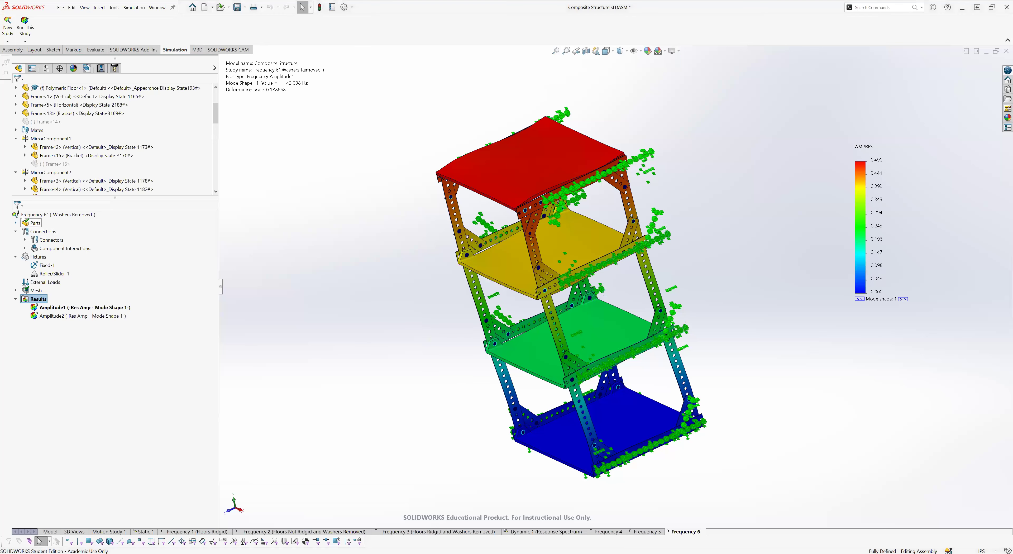
Step: Set the Frequency 6 study's upper bound frequency to 105 Hz and rerun the study
right_click(44, 215)
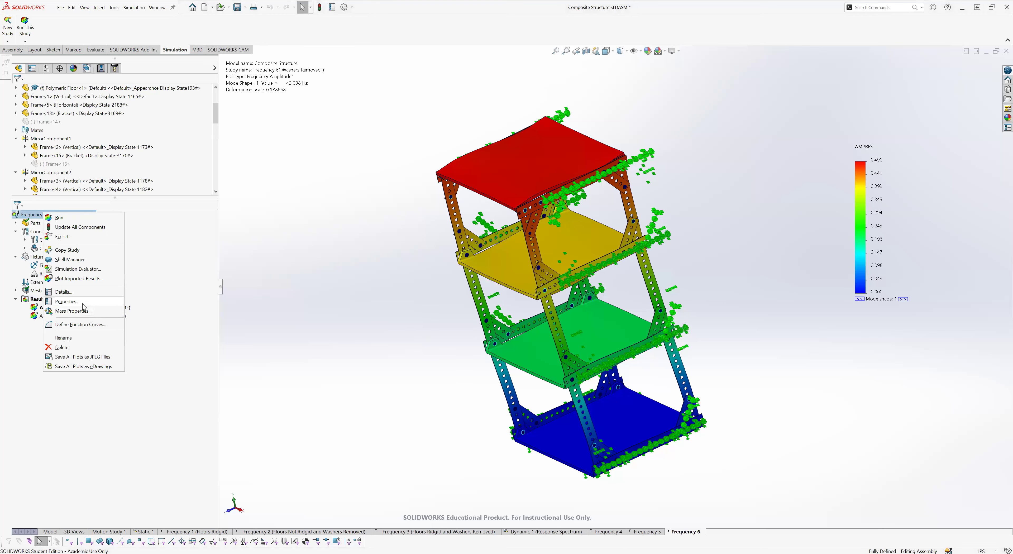
drag(387, 224, 332, 226)
text(105)
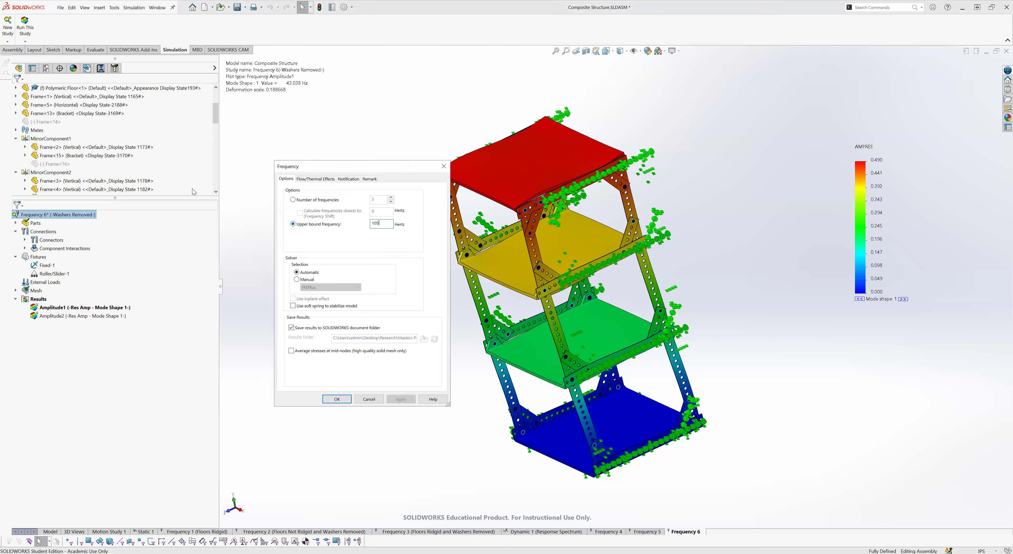
key(Return)
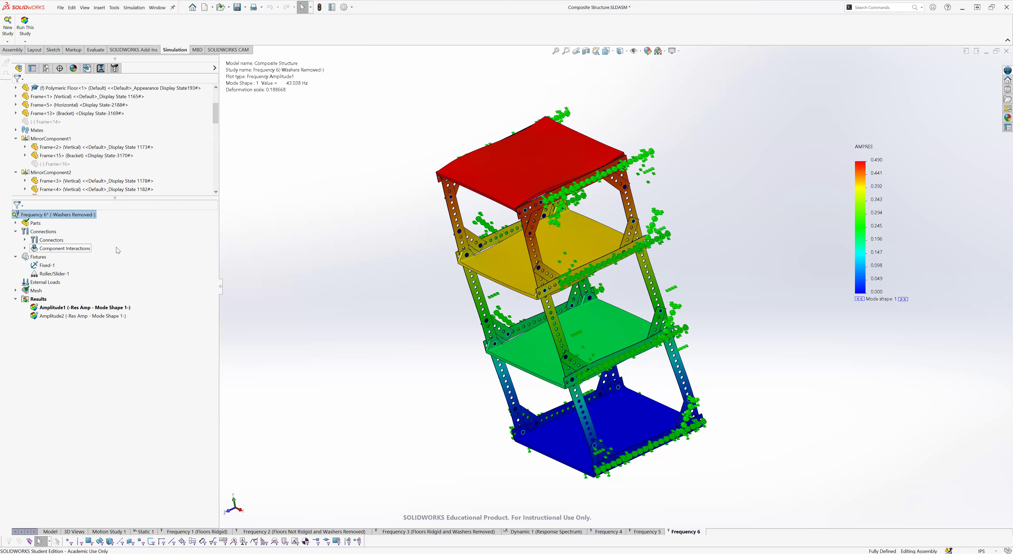
click(26, 27)
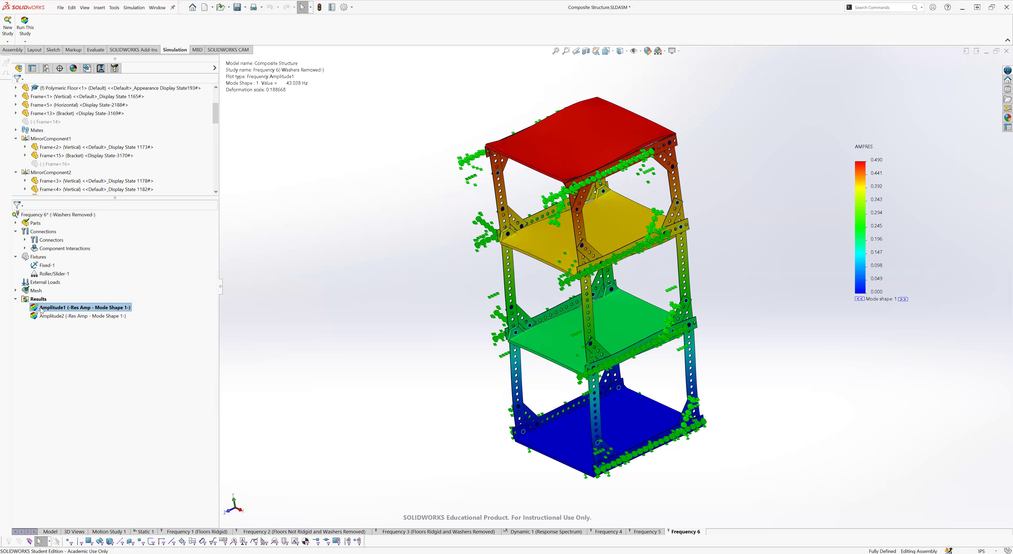
Step: List the Frequency 6 study's mass participation, enlarge the list to review the X, Y and Z directions, and close it
right_click(39, 300)
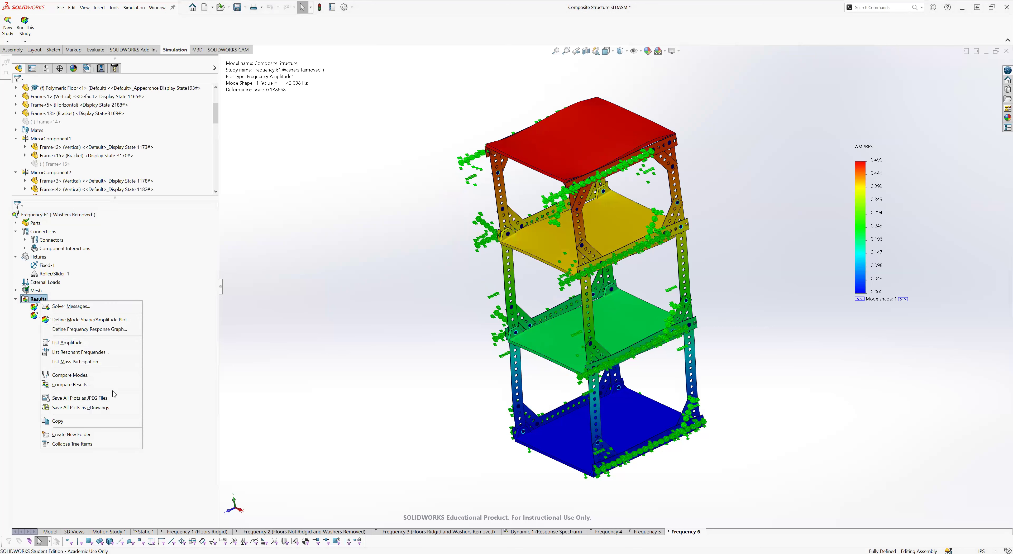
click(75, 362)
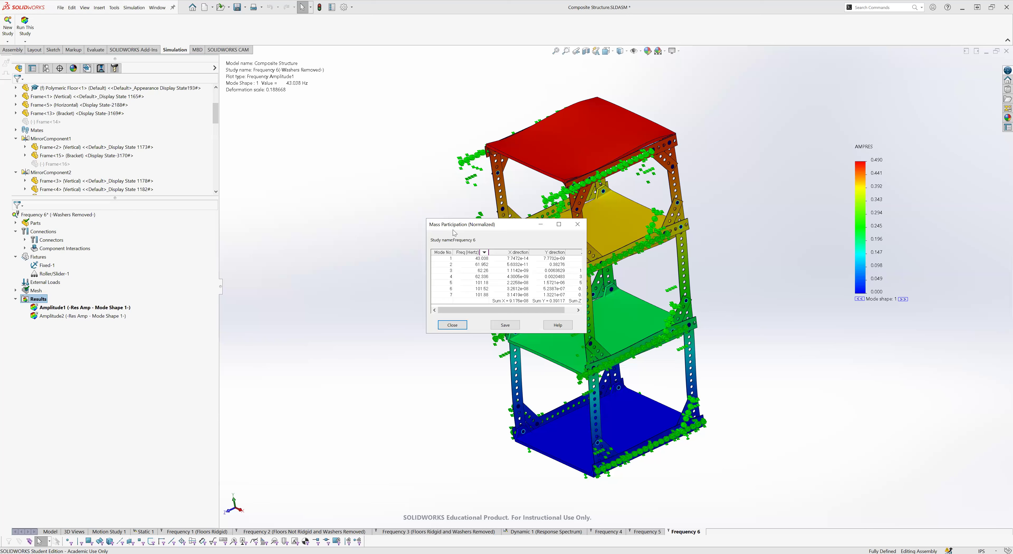
drag(454, 228, 313, 216)
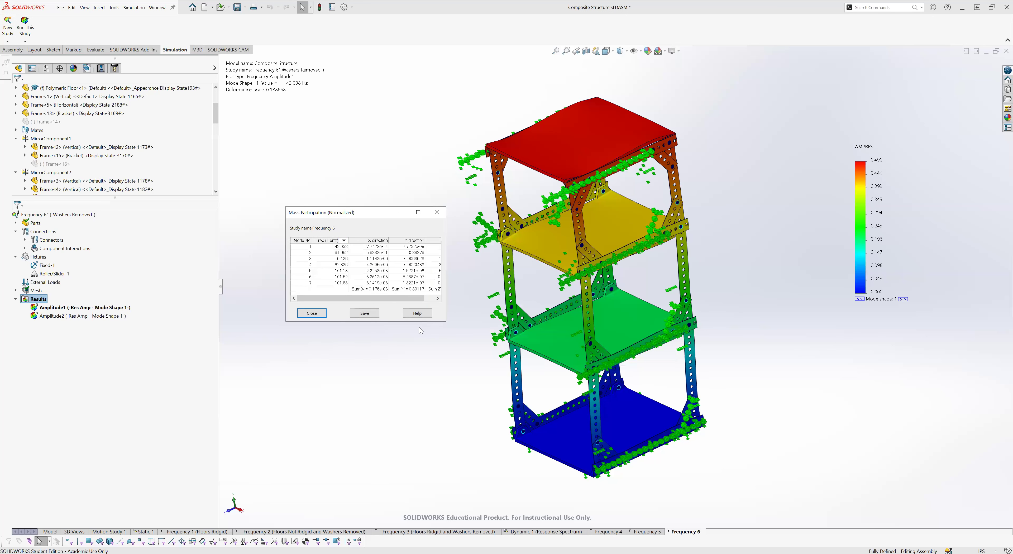
drag(443, 322, 481, 351)
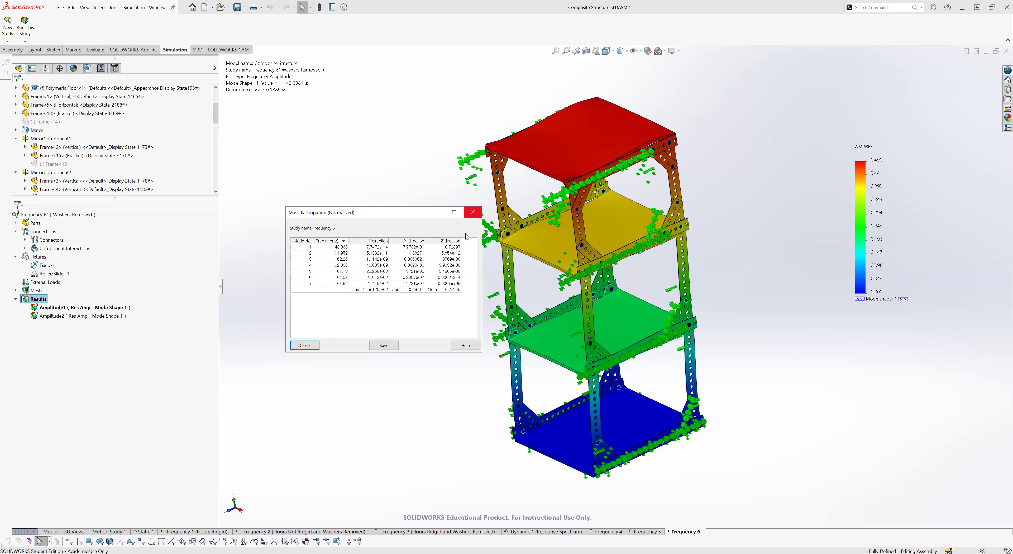
click(473, 213)
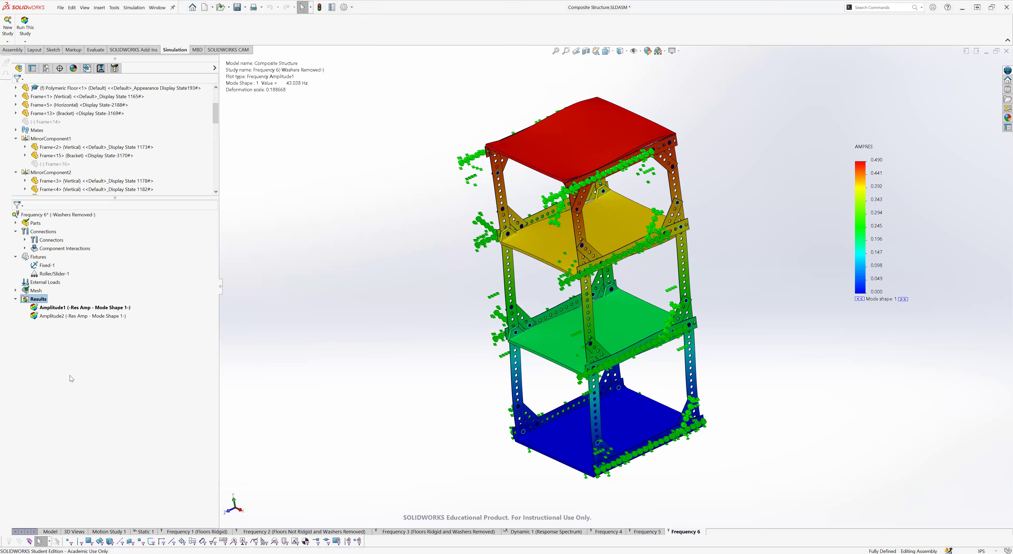
Step: Delete the duplicate Amplitude2 plot from the Frequency 6 results and display the Amplitude1 plot
click(81, 317)
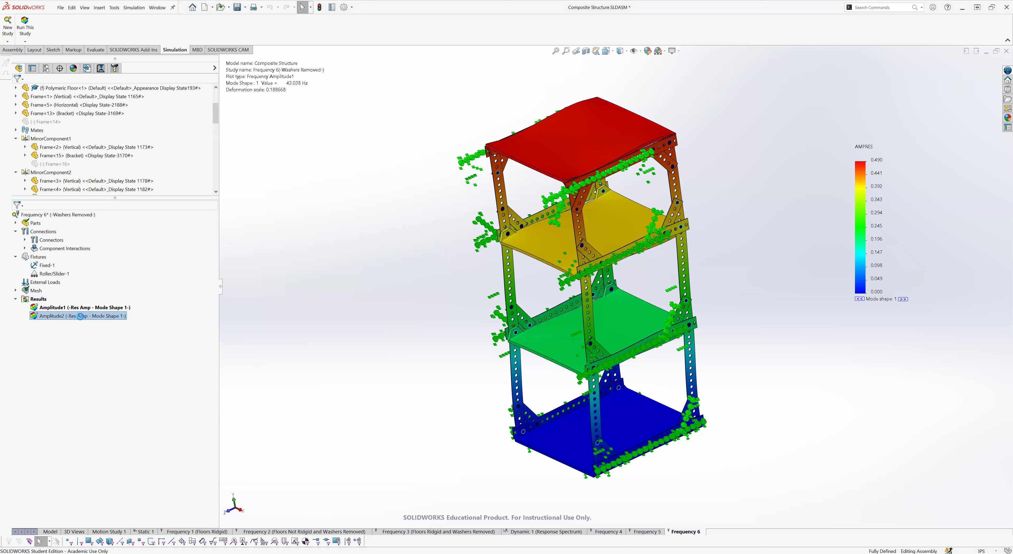
key(Delete)
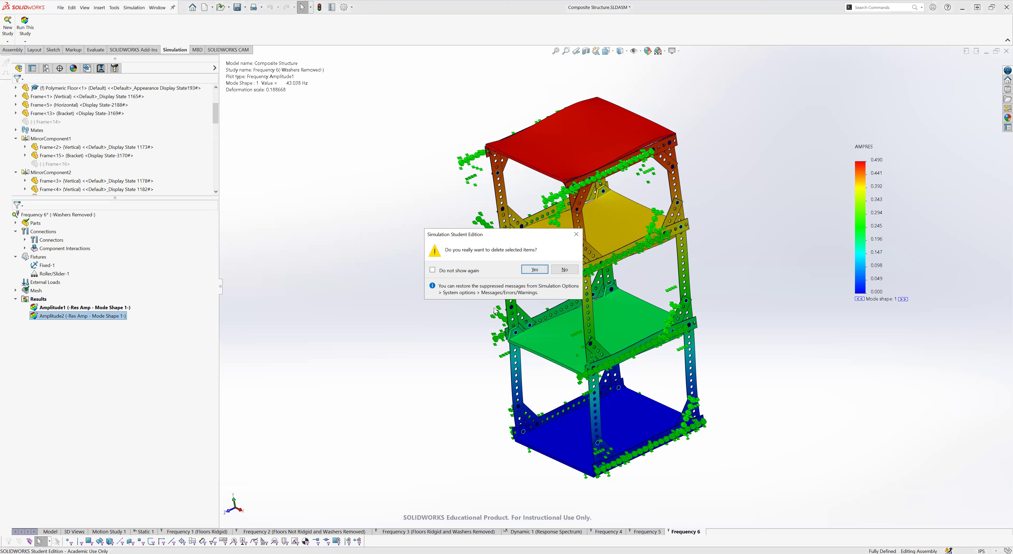
click(534, 270)
click(508, 299)
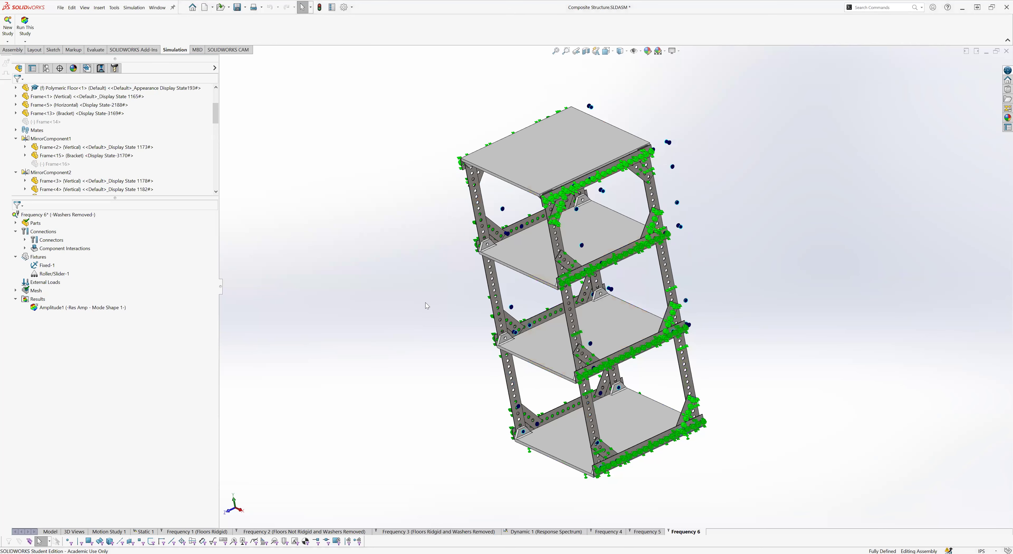
double_click(75, 311)
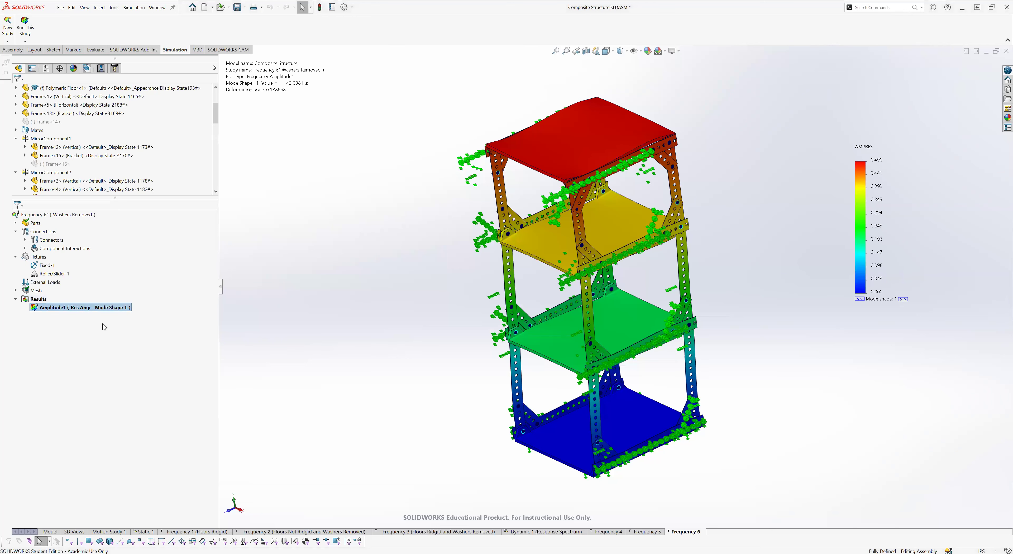
Step: Define a resultant amplitude plot for mode shape 2 in the Frequency 6 results
right_click(38, 298)
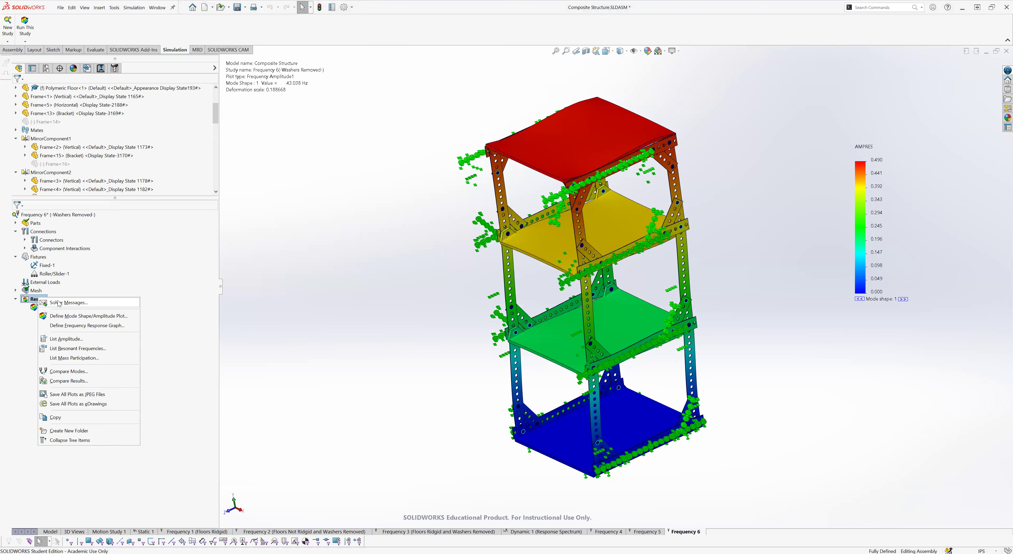
click(69, 317)
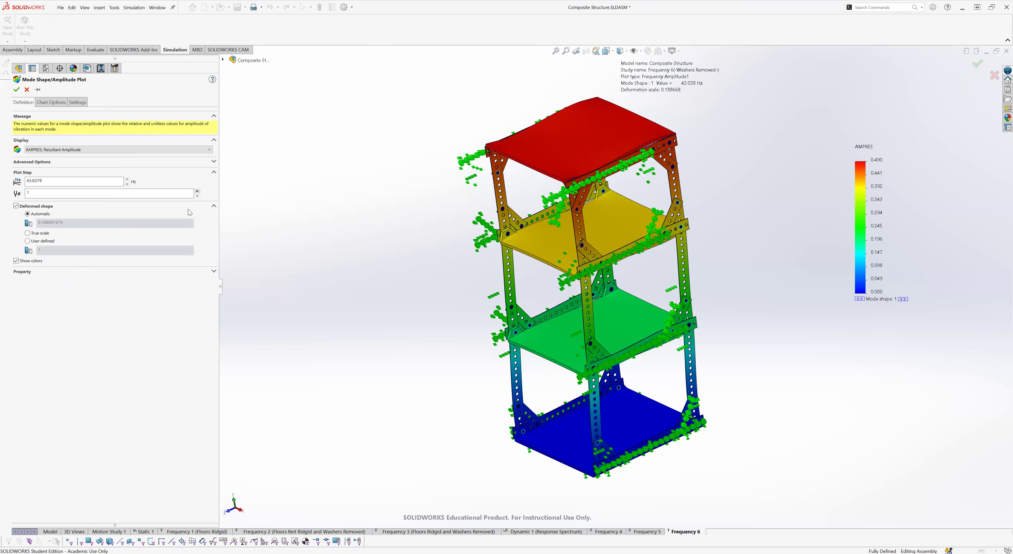
click(16, 90)
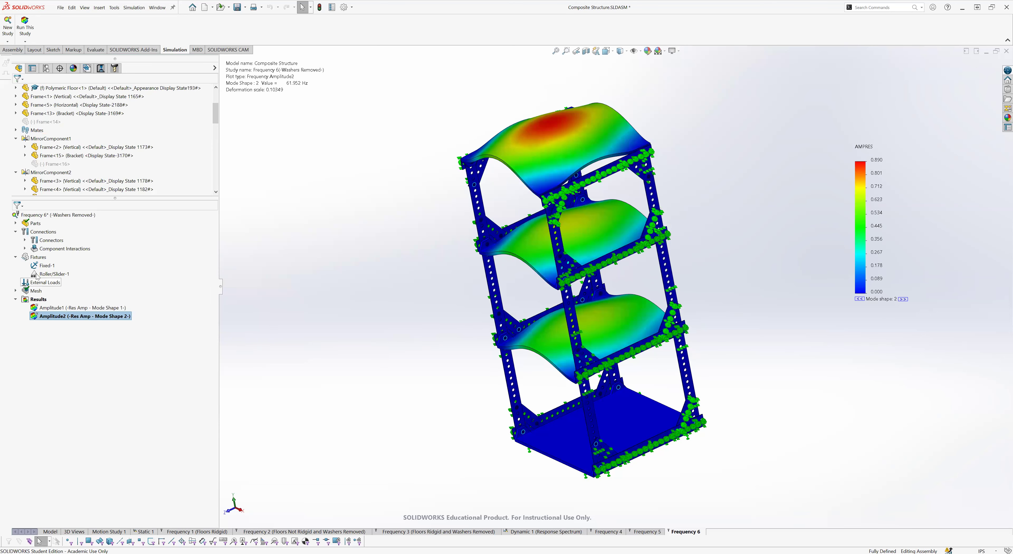
Step: Define a resultant amplitude plot for mode shape 3 in the Frequency 6 results
right_click(43, 301)
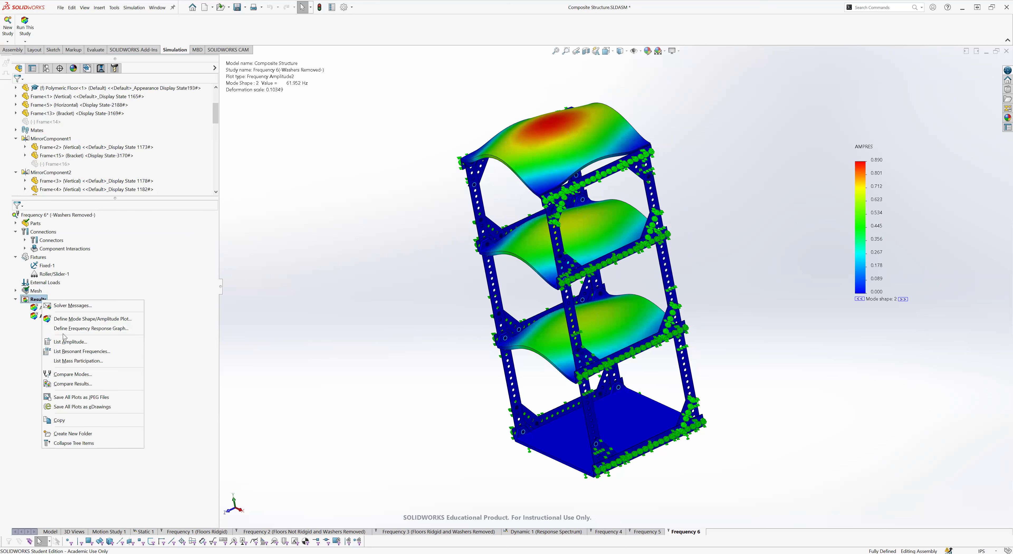
click(72, 318)
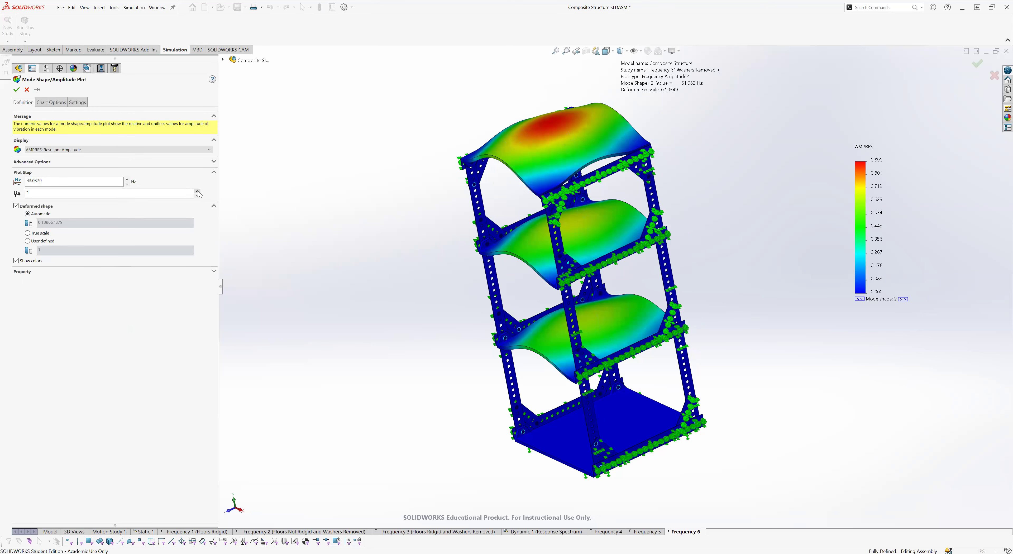
click(198, 191)
click(197, 191)
key(Return)
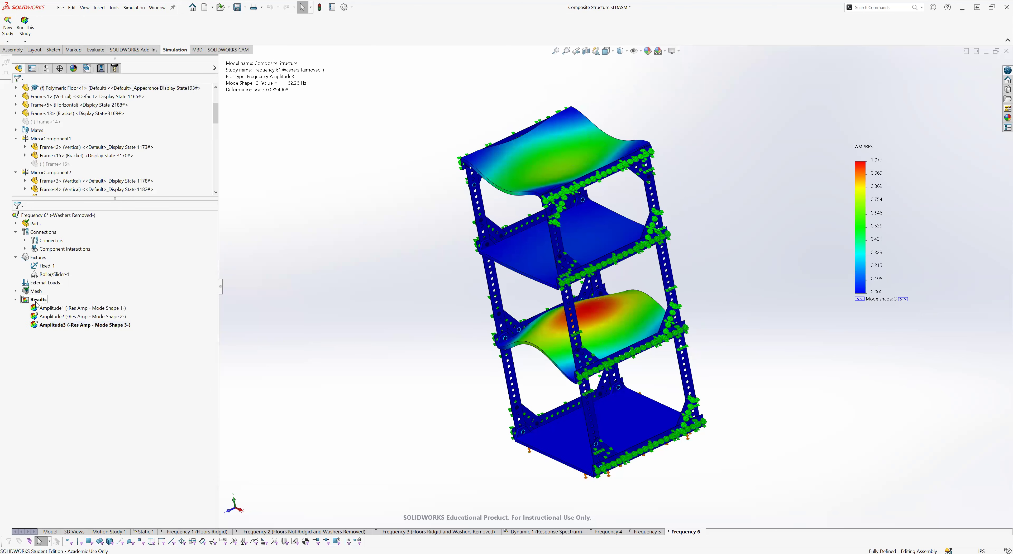
Step: Define a resultant amplitude plot for mode shape 4 in the Frequency 6 results
right_click(38, 299)
click(144, 348)
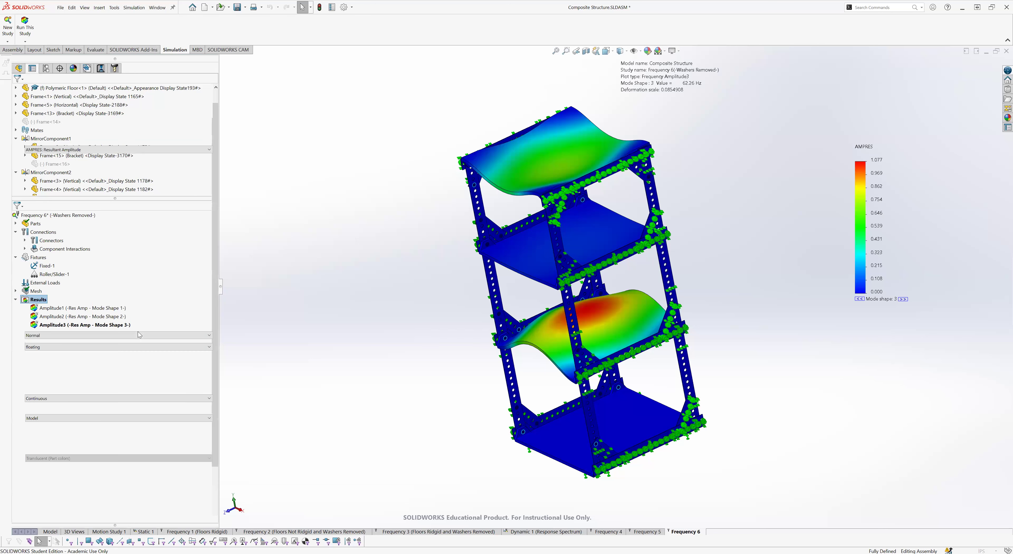
drag(179, 193, 14, 193)
text(4)
key(Return)
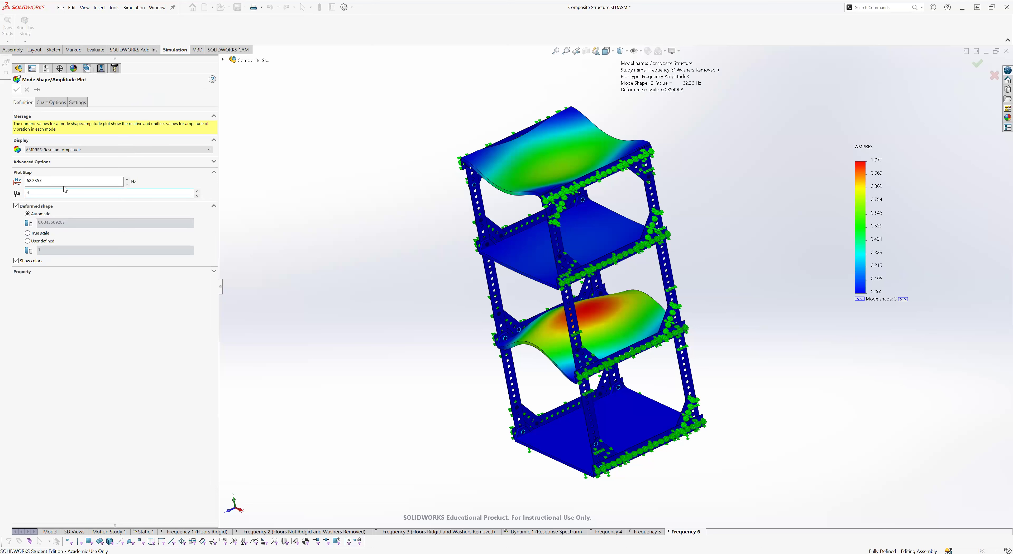
key(Return)
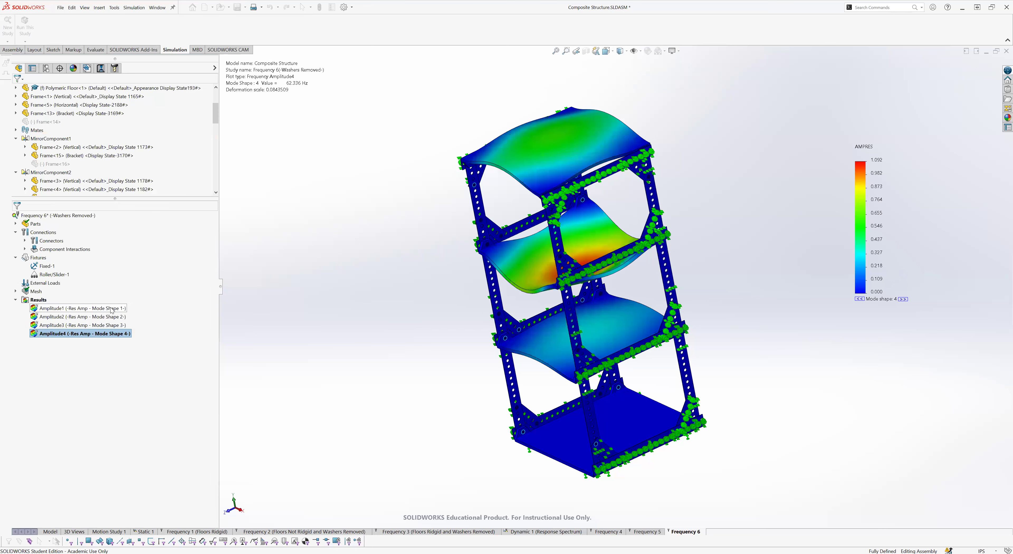
Step: Define a resultant amplitude plot for mode shape 5 in the Frequency 6 results
right_click(42, 302)
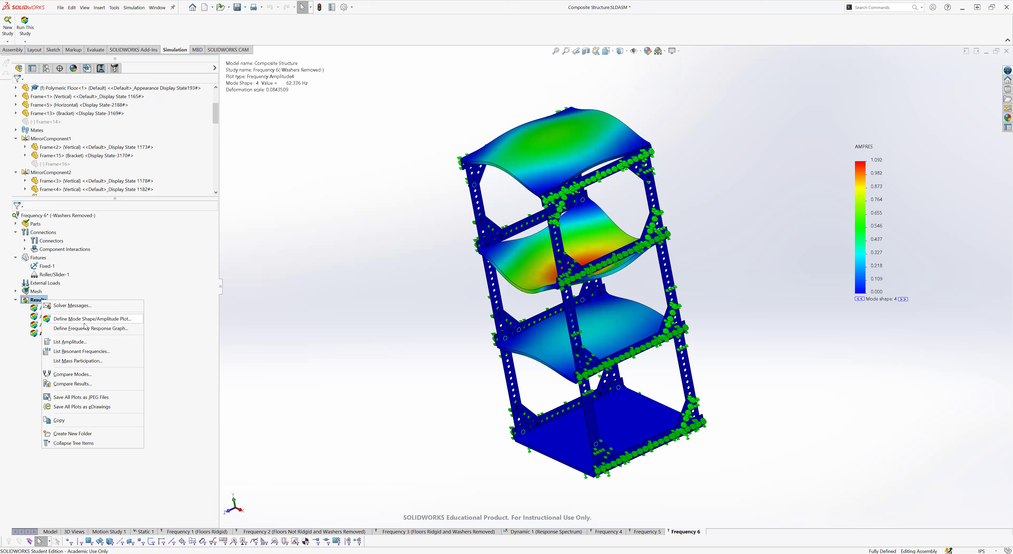
click(76, 319)
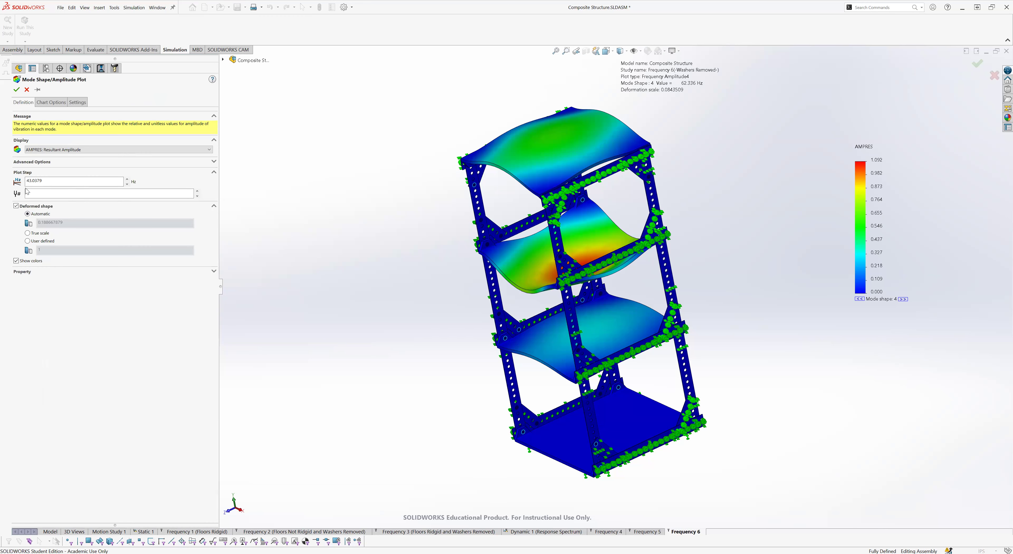
drag(41, 194, 0, 192)
text(5)
click(17, 90)
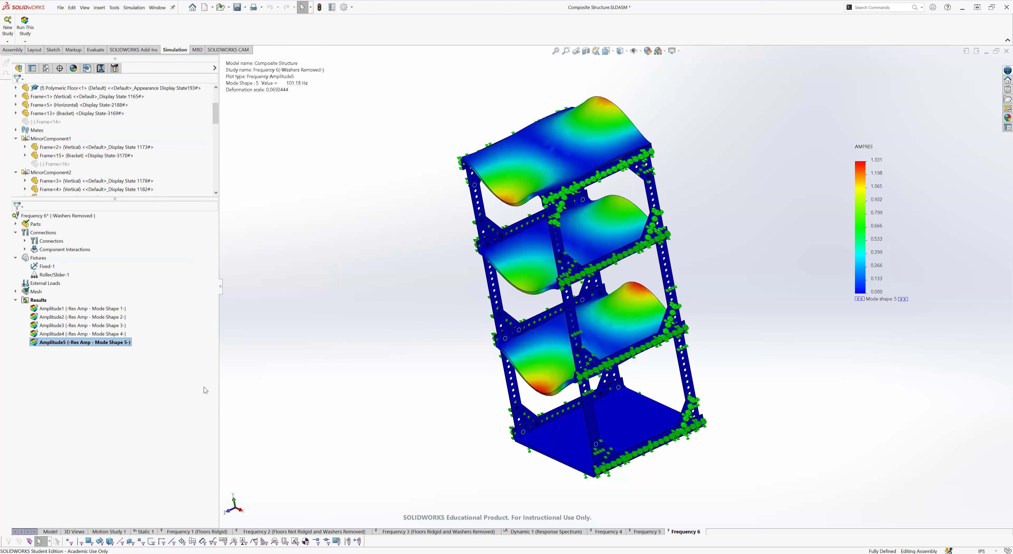
Step: Define a resultant amplitude plot for mode shape 6 in the Frequency 6 results
right_click(39, 300)
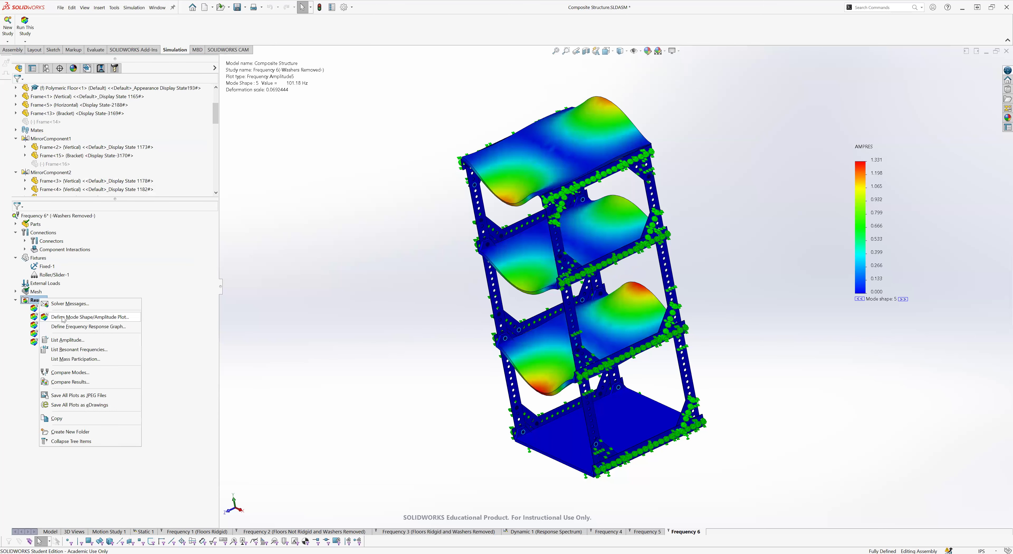
click(254, 337)
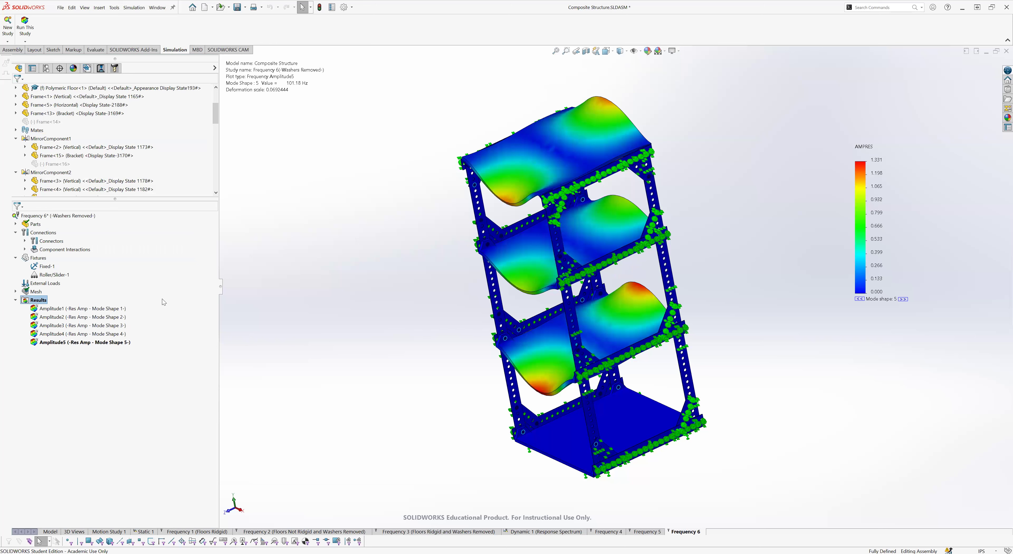
drag(38, 193, 9, 192)
text(6)
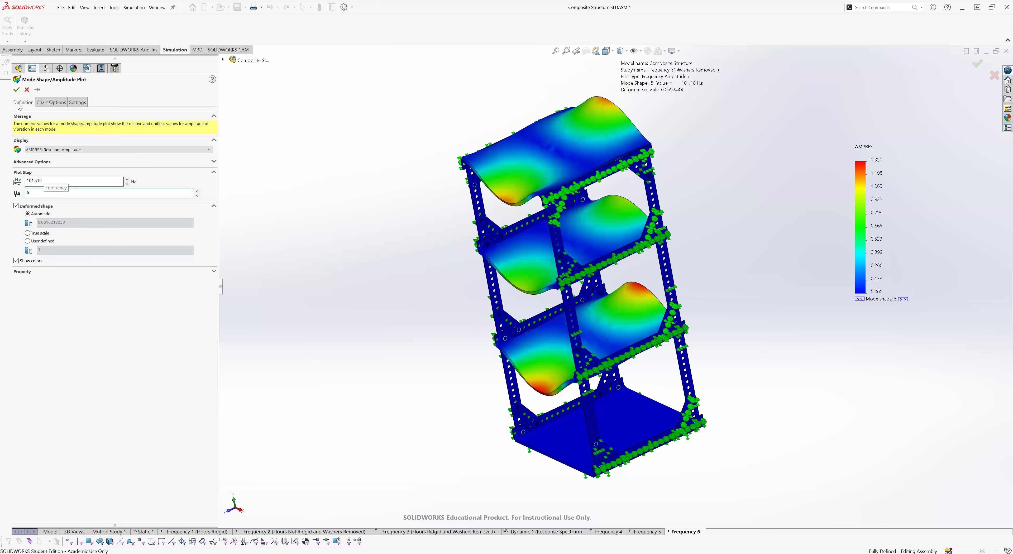
click(17, 89)
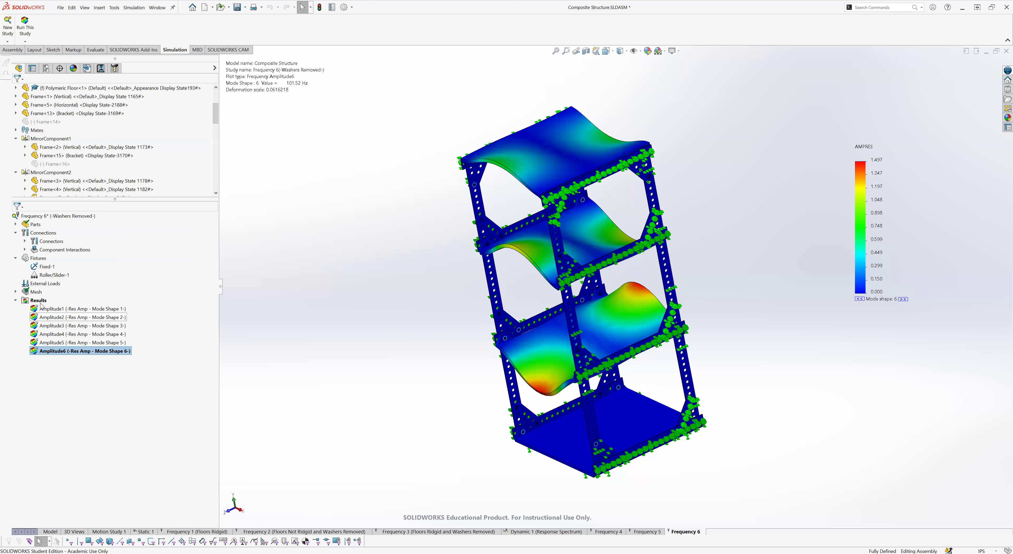
Step: Define a resultant amplitude plot for mode shape 7 in the Frequency 6 results
right_click(41, 302)
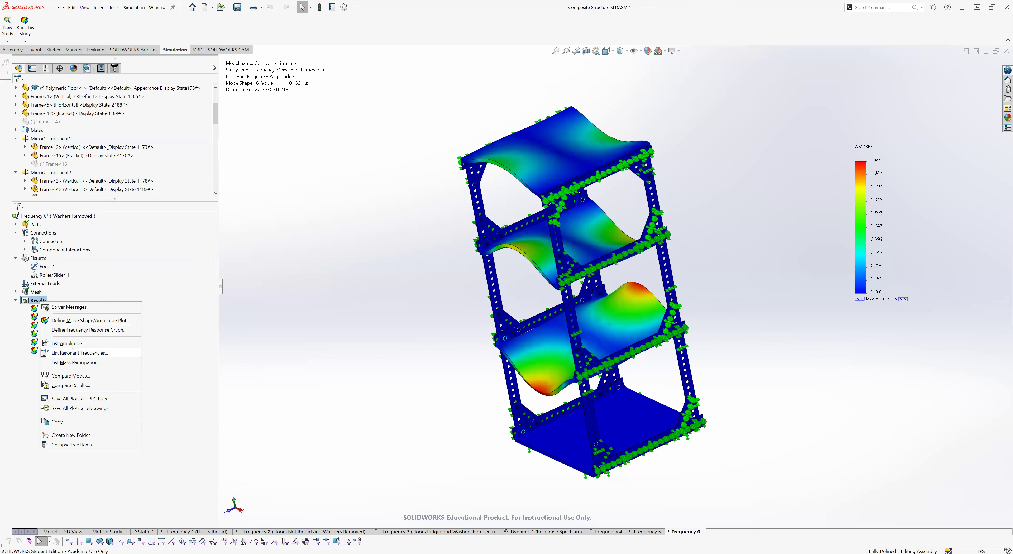
click(144, 325)
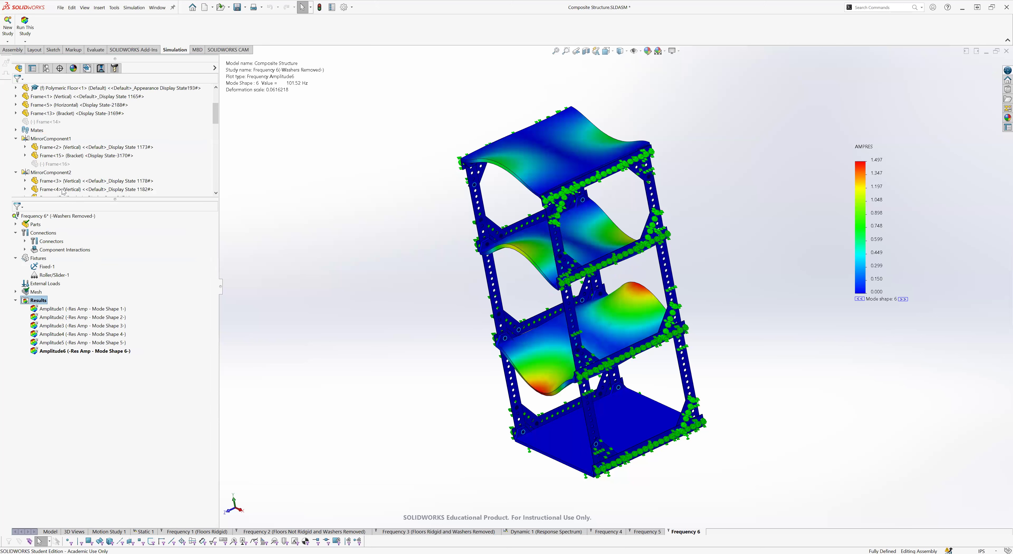
double_click(42, 196)
text(7)
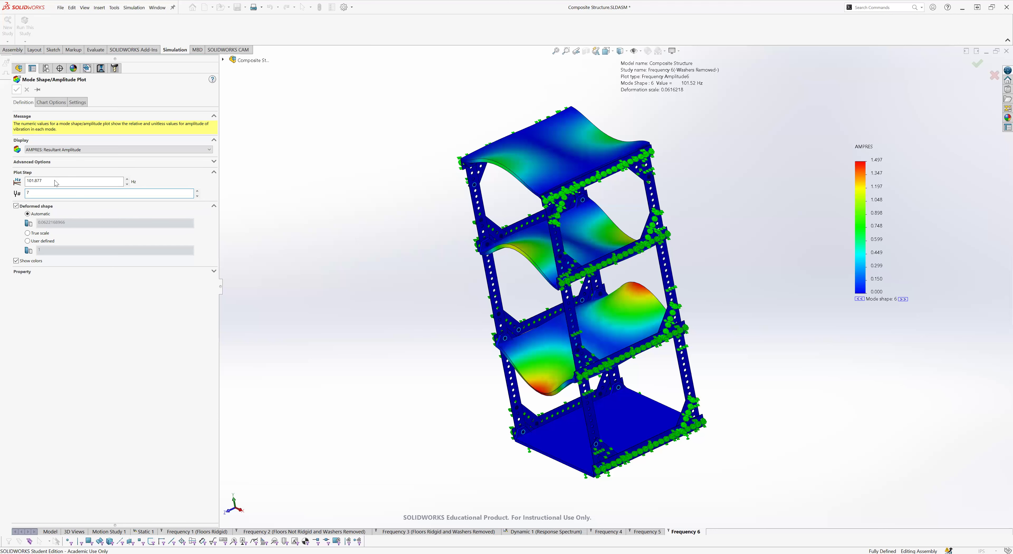
key(Return)
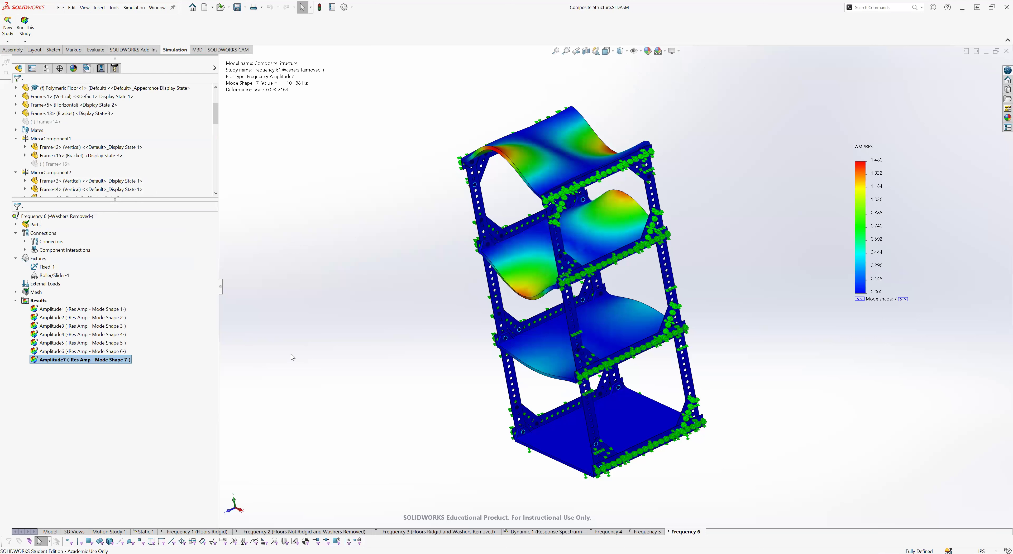
Step: Display the Amplitude1 plot of mode shape 1 and animate it
double_click(54, 310)
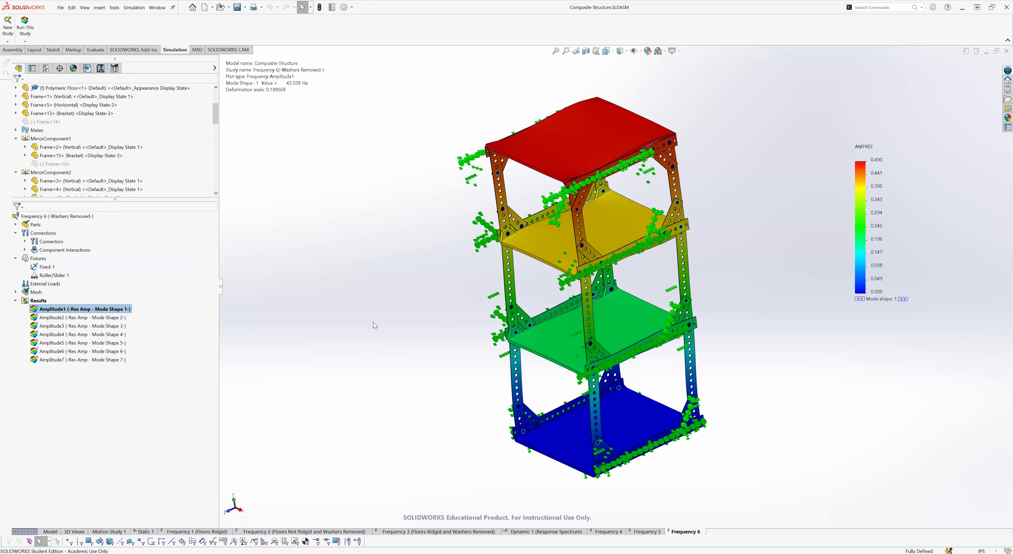
right_click(90, 311)
click(117, 363)
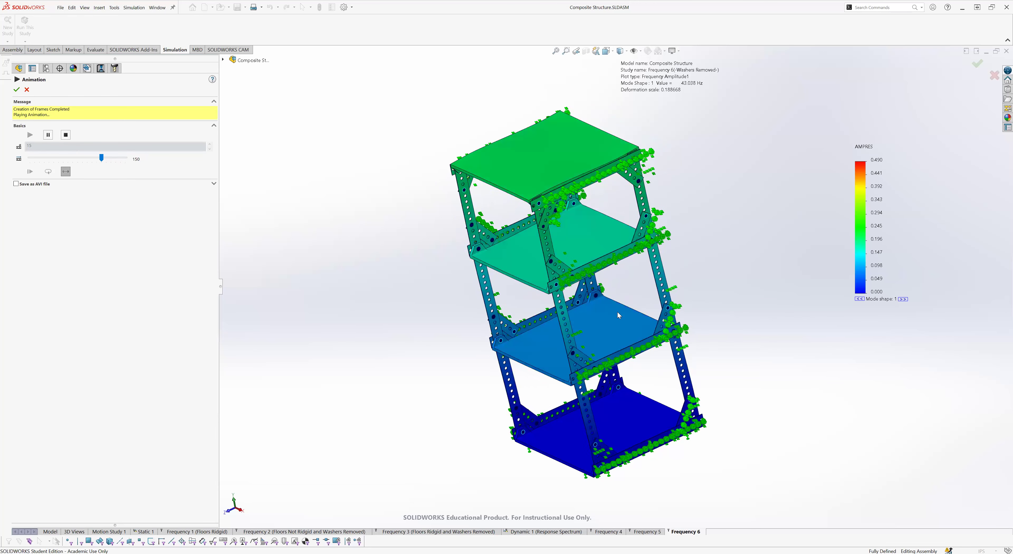
Step: Inspect the upper floors in the running mode shape 1 animation and end the animation
scroll(608, 185, down, 5)
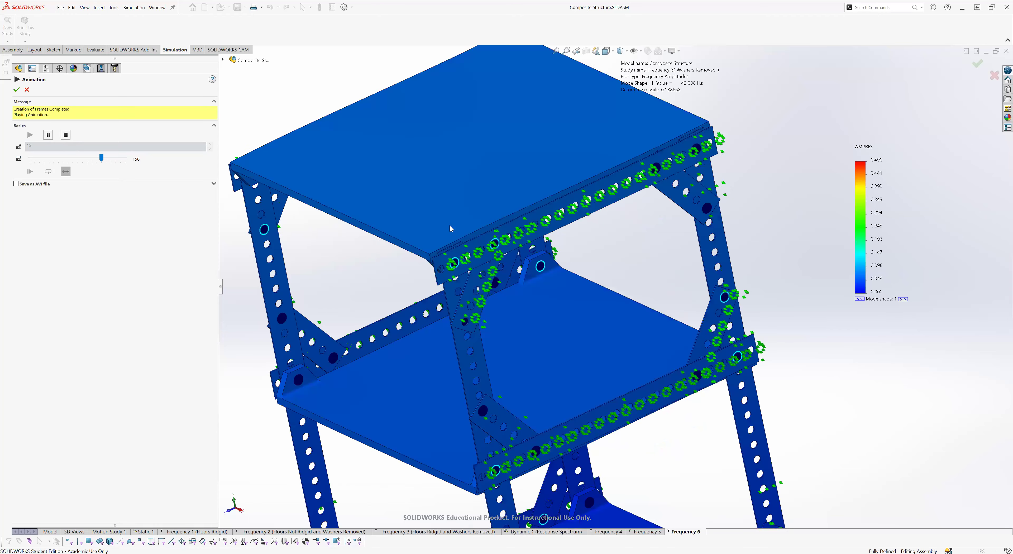
scroll(459, 334, up, 5)
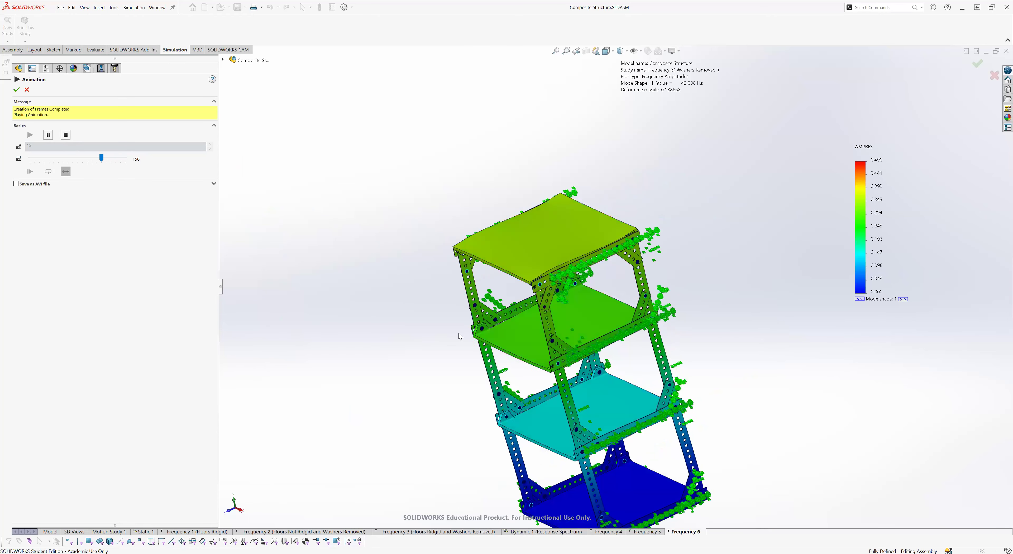
key(Escape)
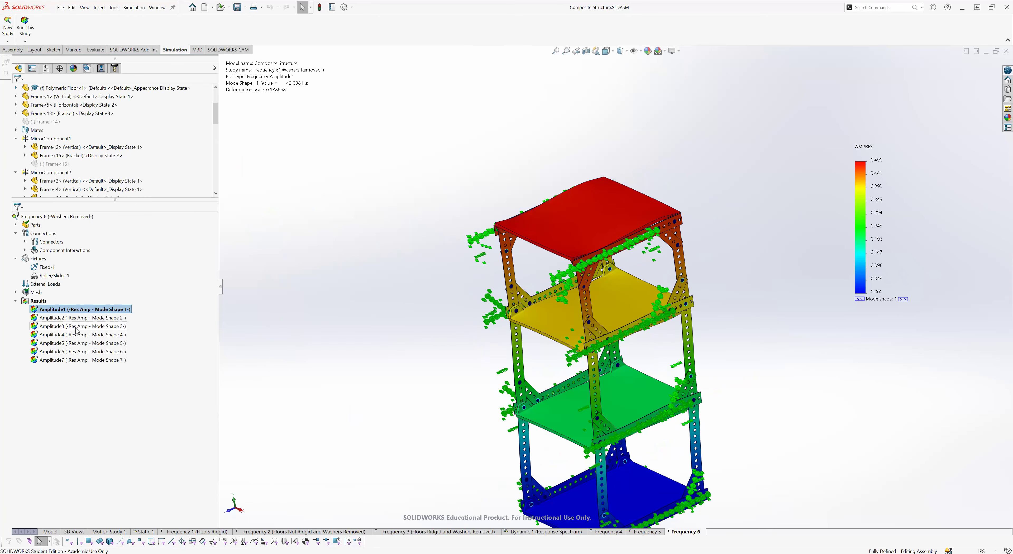
Step: Display the Amplitude2 plot of mode shape 2, play its animation to examine the floors' motion, and close the animation
double_click(59, 318)
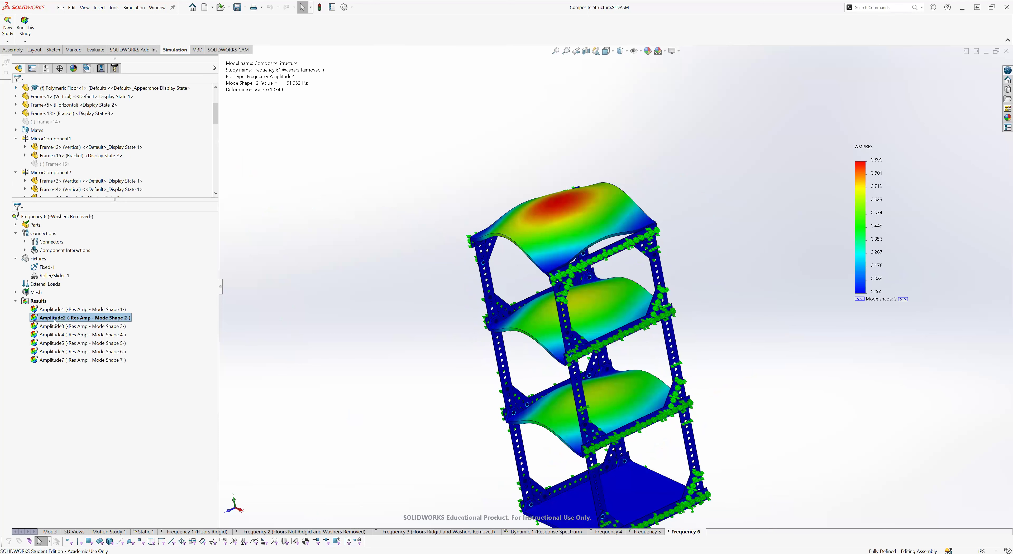
right_click(55, 320)
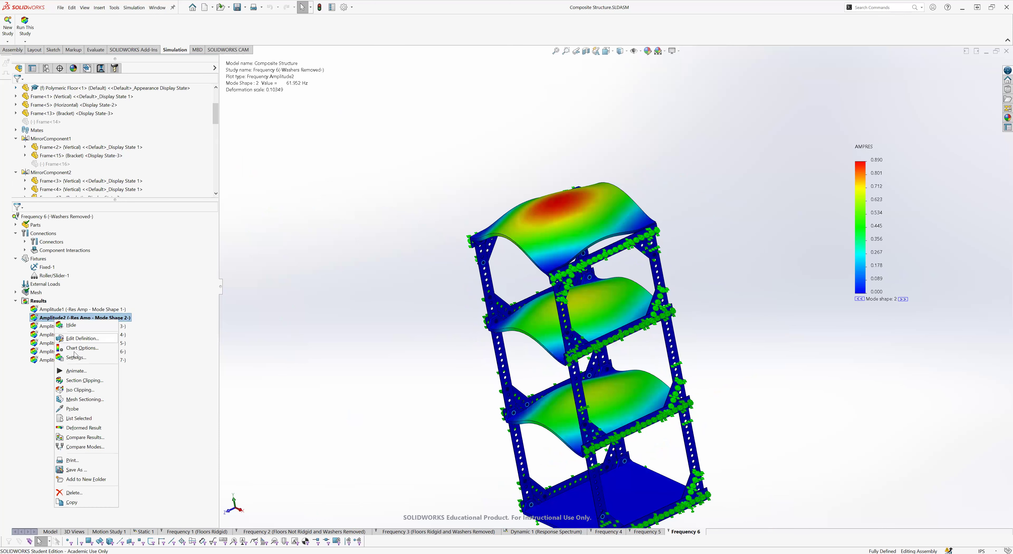
click(76, 371)
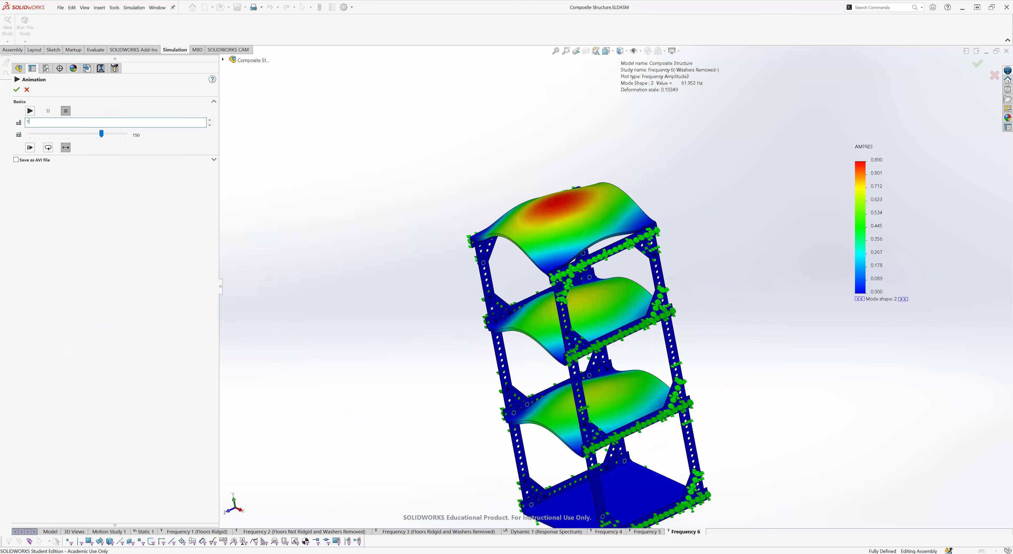
click(30, 111)
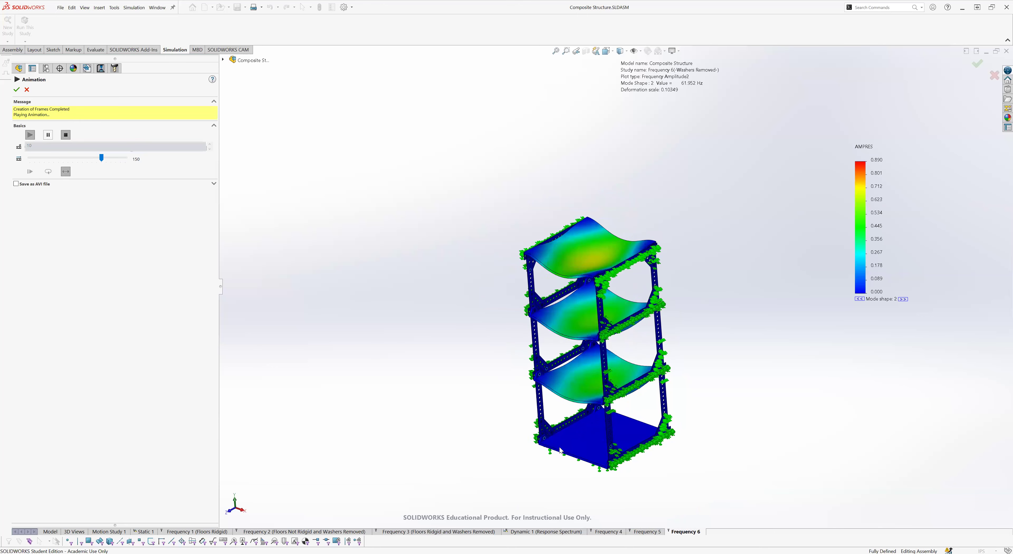
scroll(591, 253, down, 3)
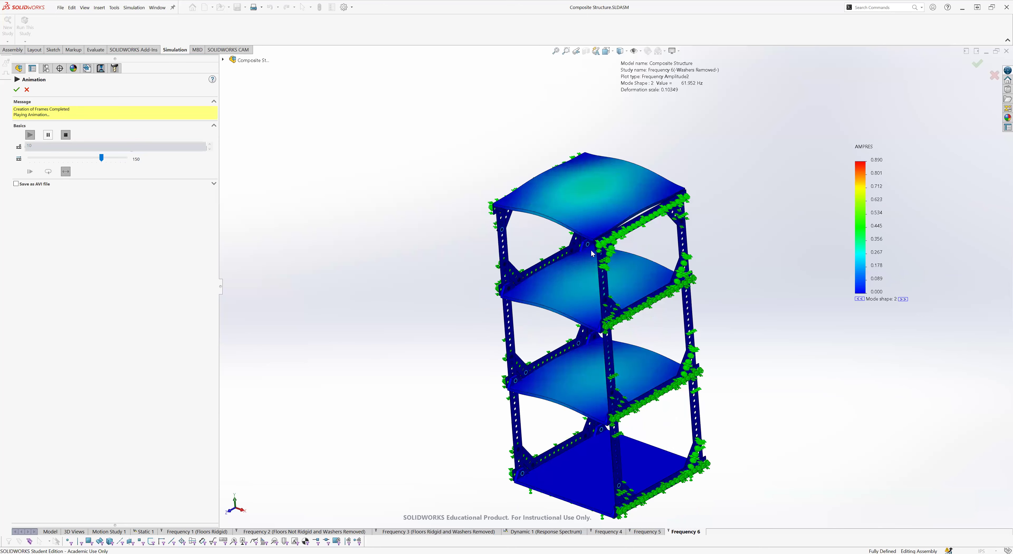
scroll(488, 284, up, 1)
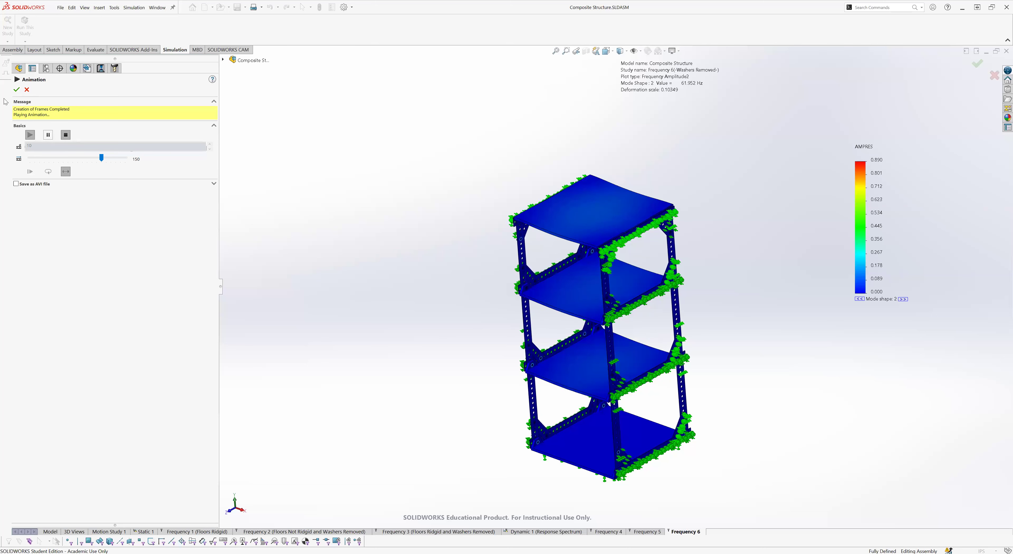
click(17, 89)
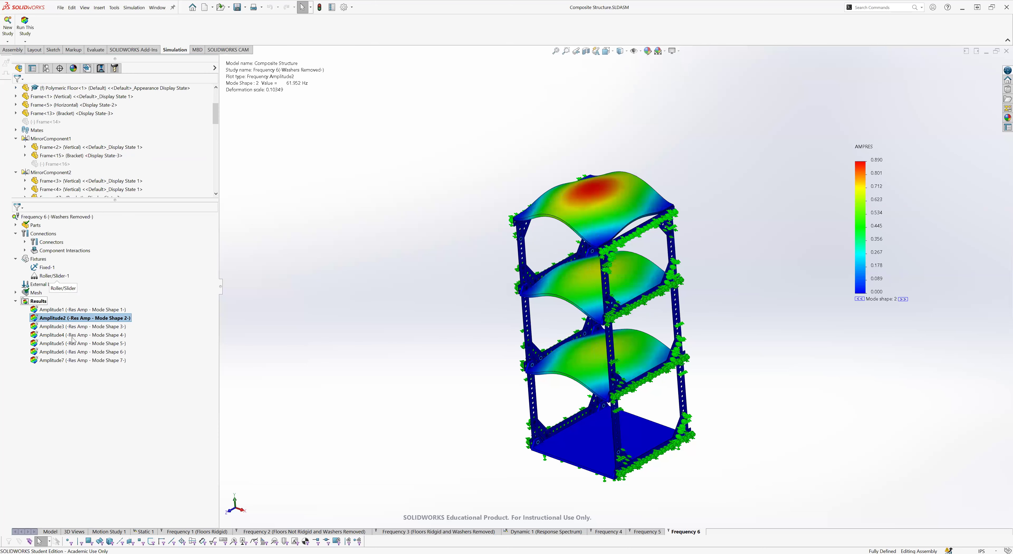
Step: Display the Amplitude3 plot of mode shape 3, animate it, examine the floors from the side, and close the animation
double_click(58, 326)
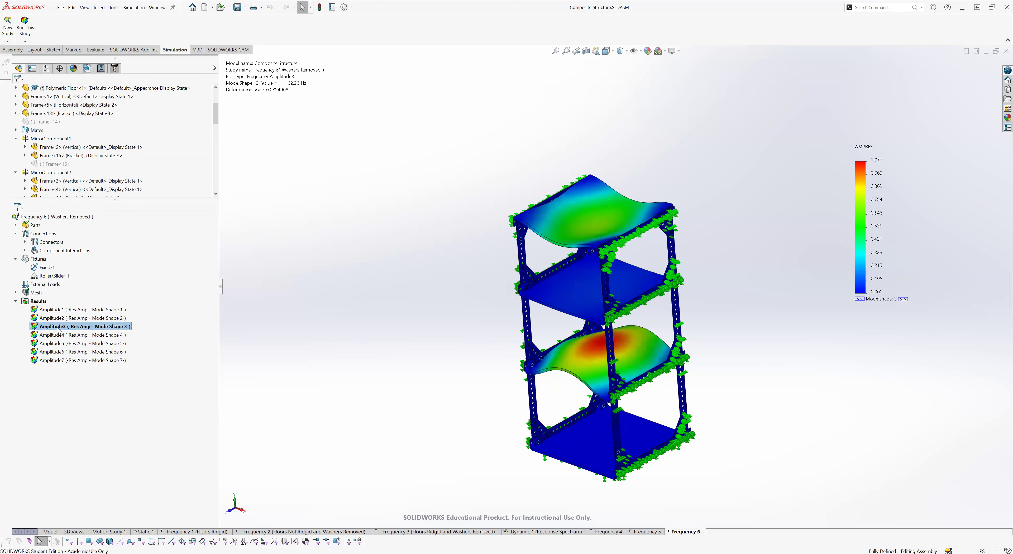
right_click(58, 329)
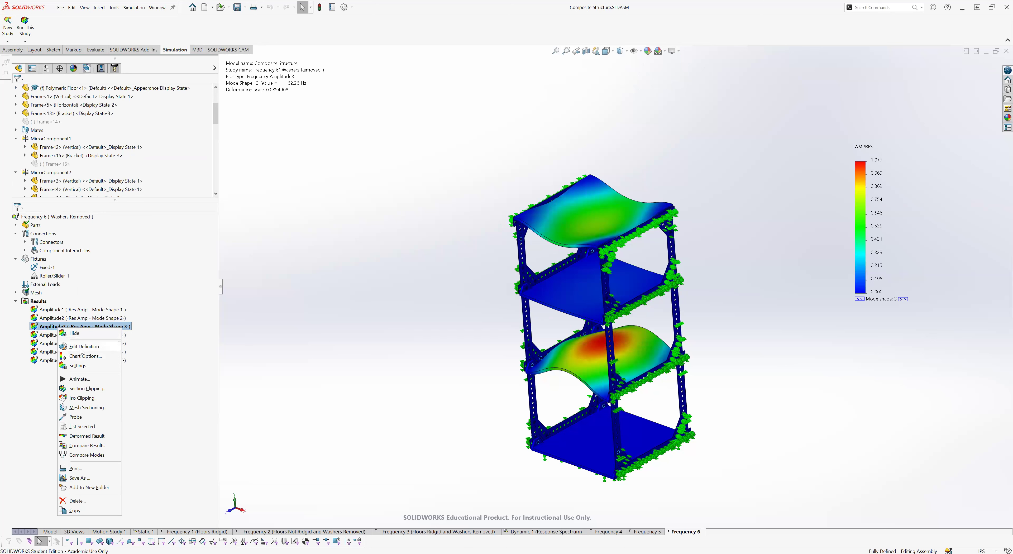
click(80, 379)
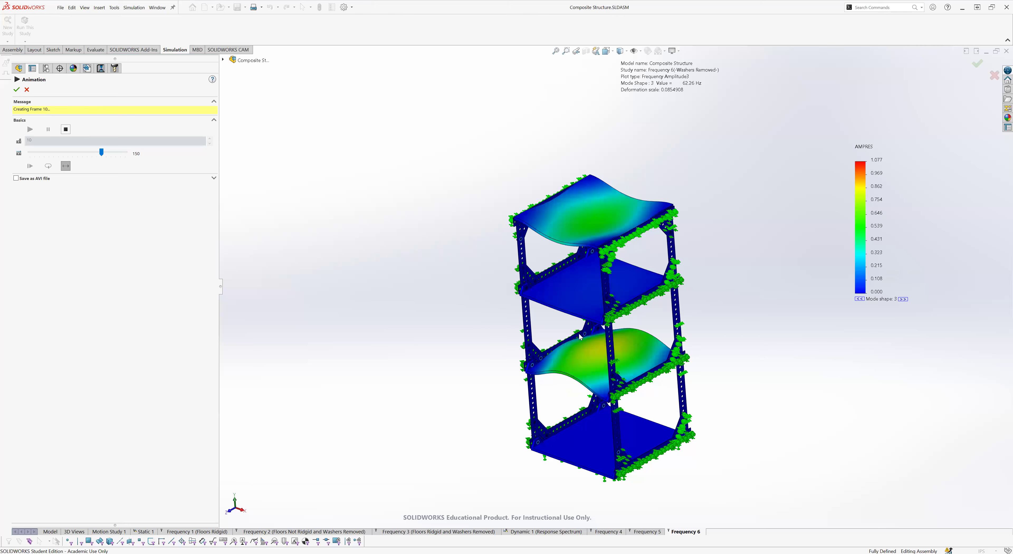
middle_drag(446, 370, 492, 303)
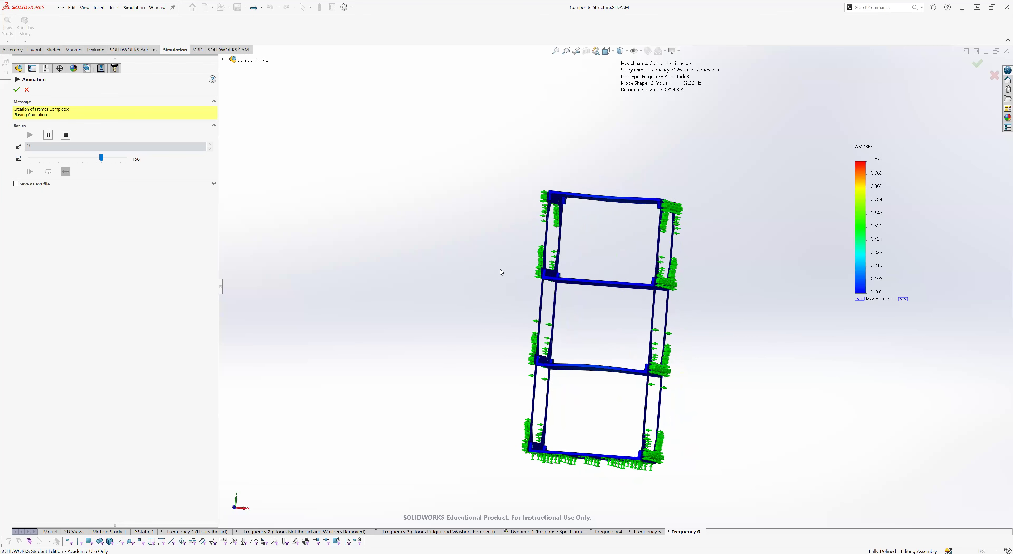
middle_drag(489, 209, 452, 283)
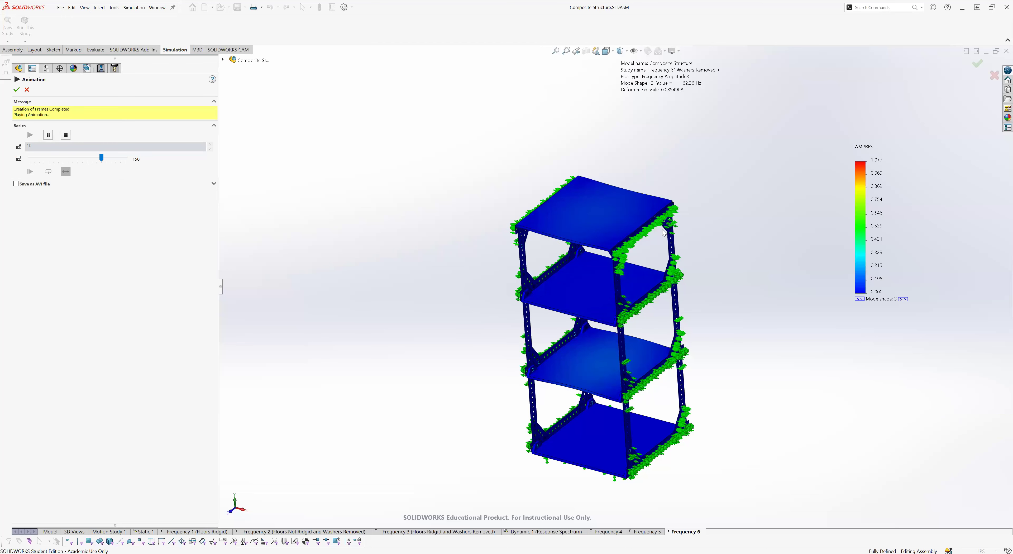
click(16, 90)
Step: Animate the Amplitude4 plot of mode shape 4 to review the floors' motion and close the animation
click(60, 336)
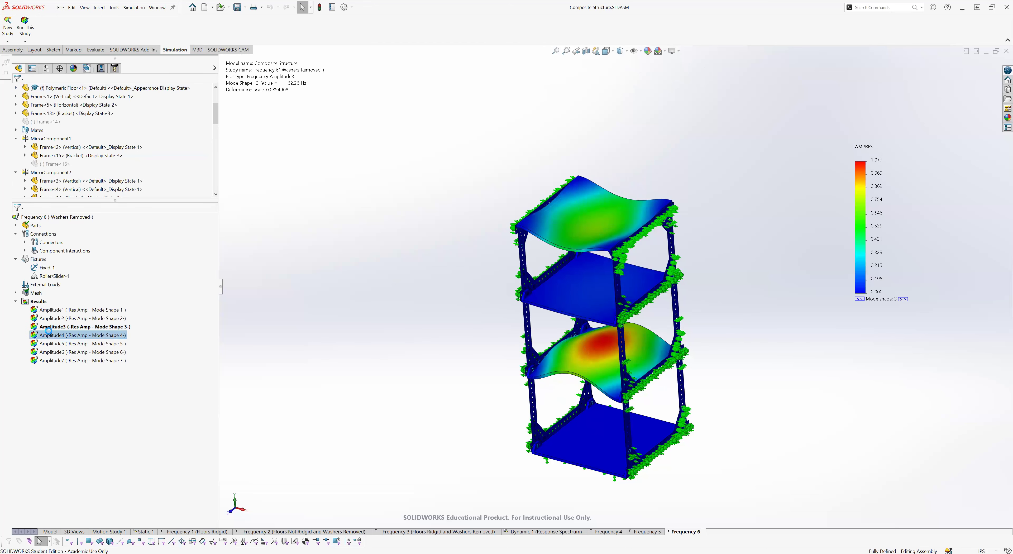
right_click(49, 335)
click(110, 385)
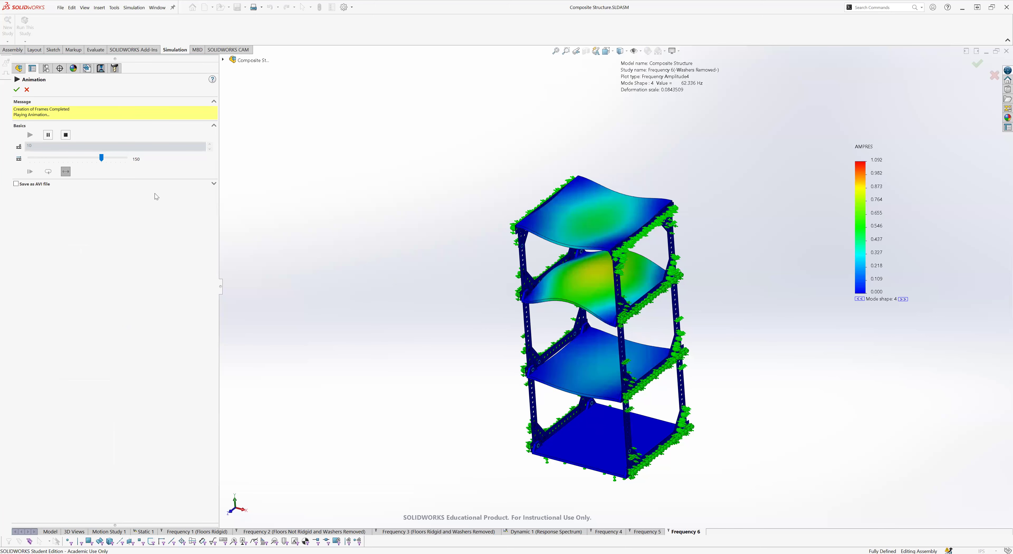
click(16, 90)
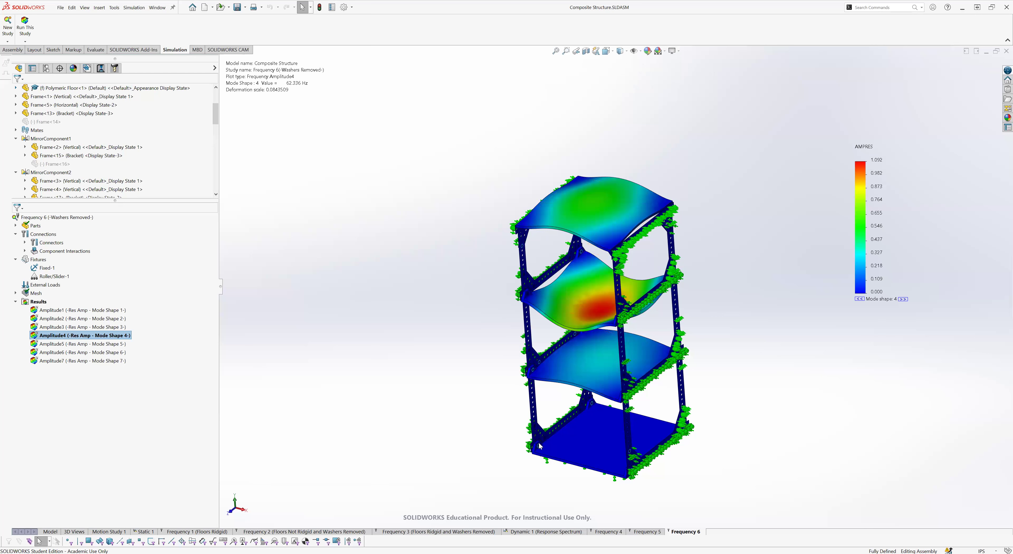
Step: Animate the Amplitude5 plot of mode shape 5, examine the top floor's bending from the side, and close the animation
double_click(51, 345)
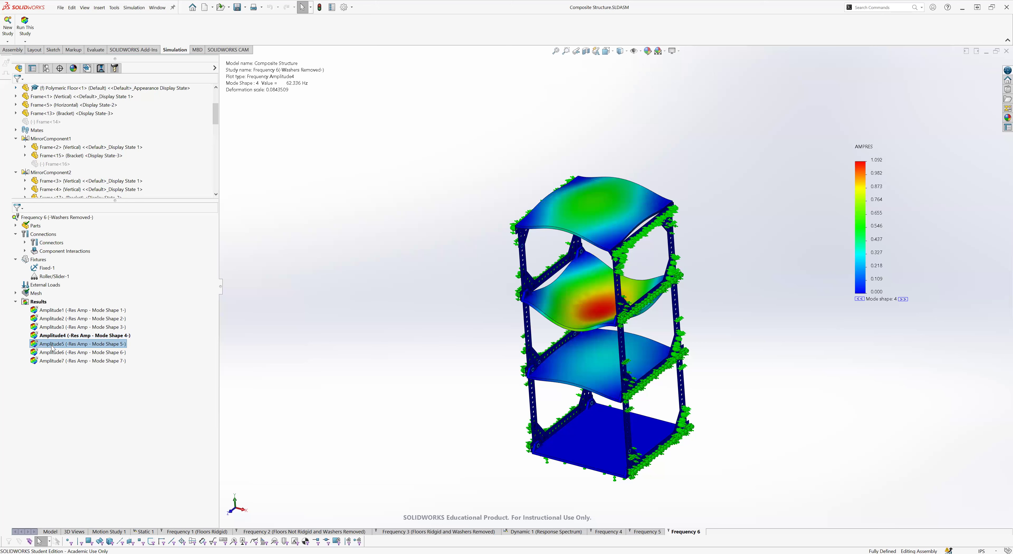
right_click(52, 347)
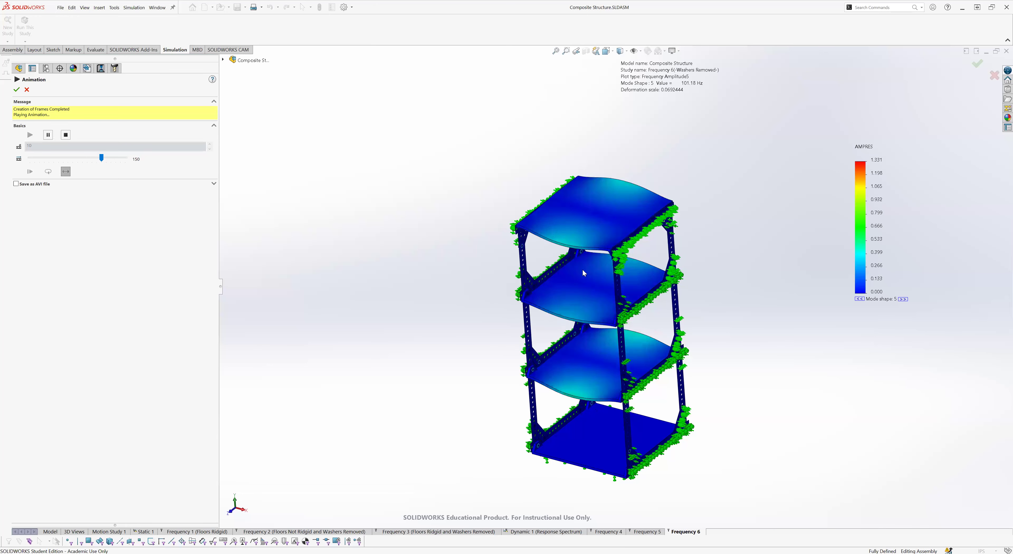
middle_drag(241, 240, 209, 192)
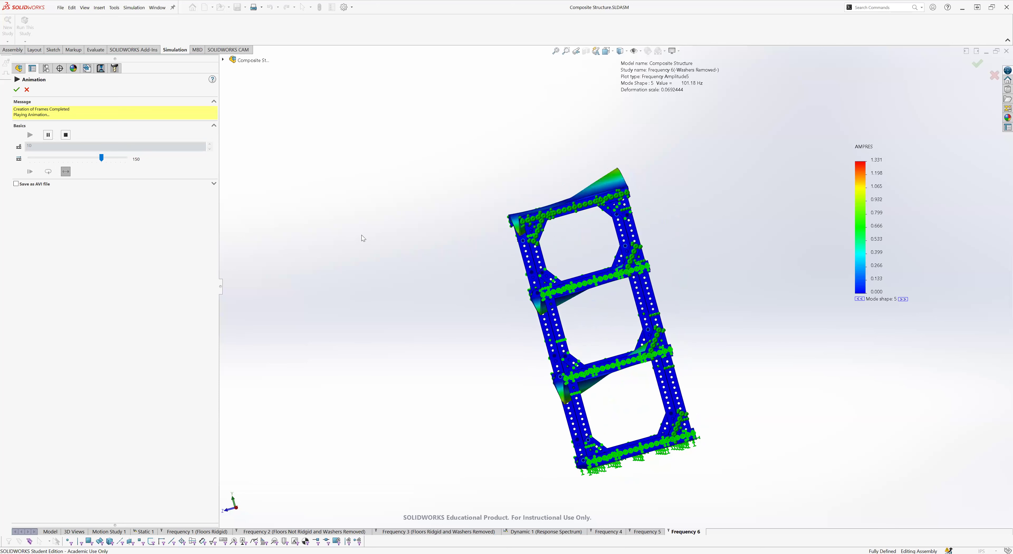
scroll(454, 263, down, 10)
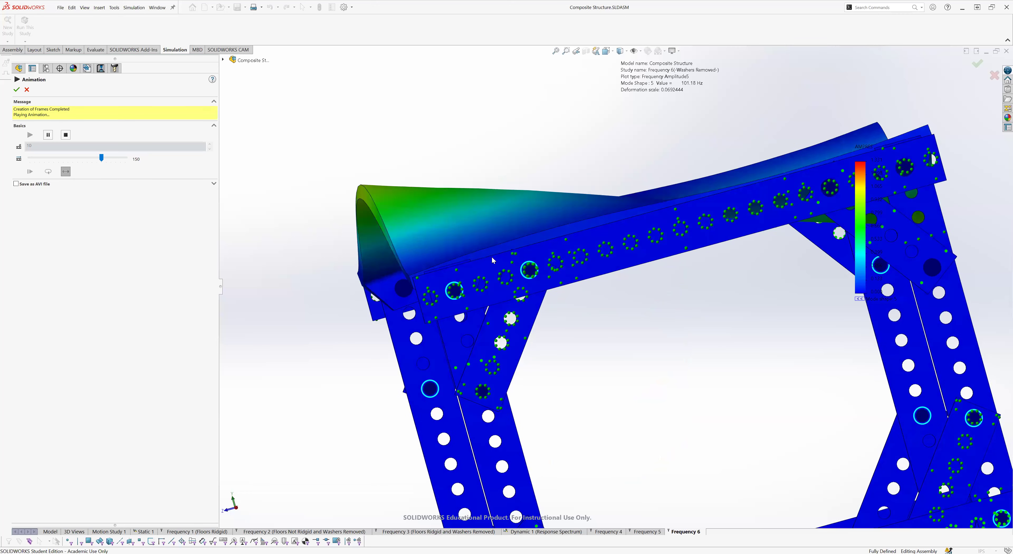
scroll(518, 402, up, 10)
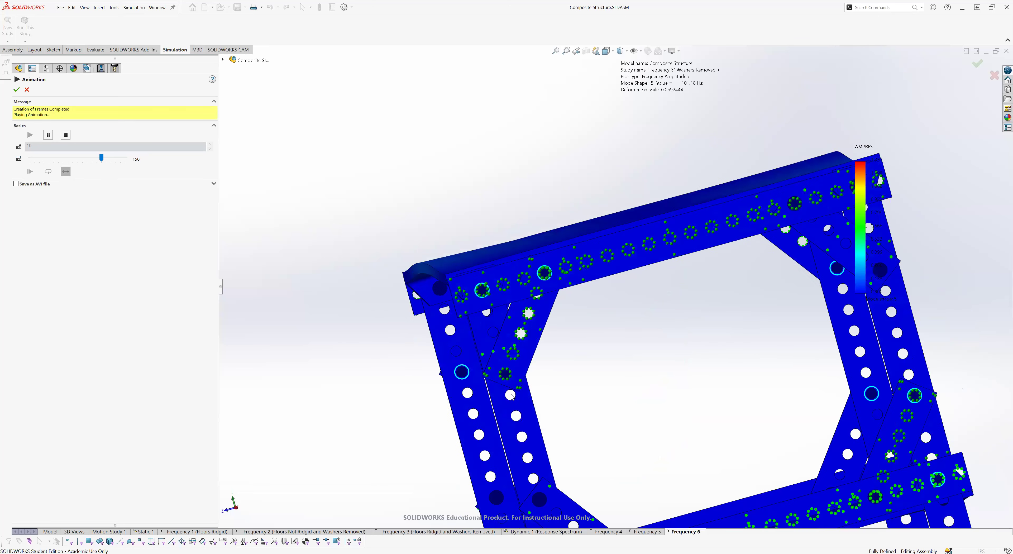
scroll(565, 441, up, 3)
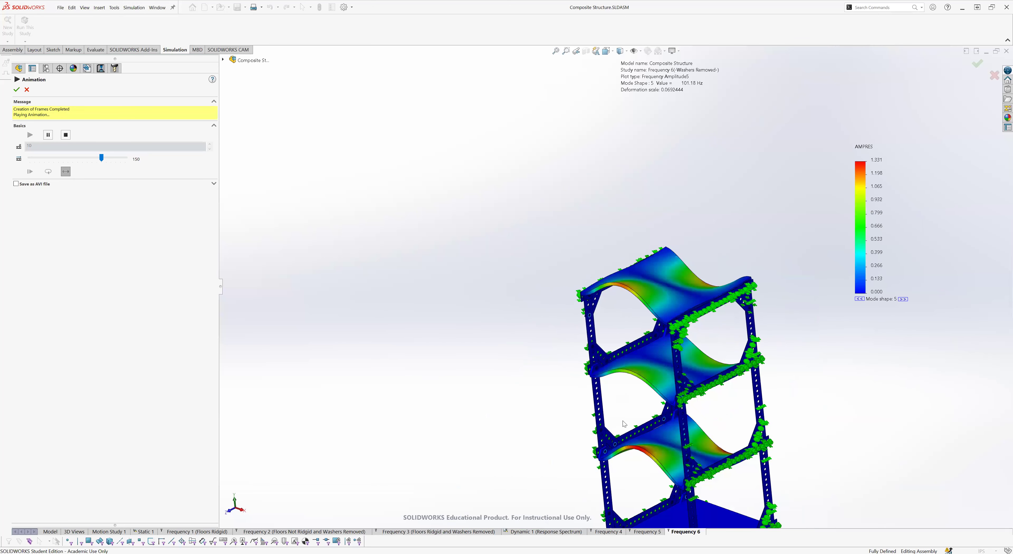
click(16, 89)
Step: Display the Amplitude6 plot of mode shape 6, animate it, examine the structure from the side, and end the animation
double_click(59, 353)
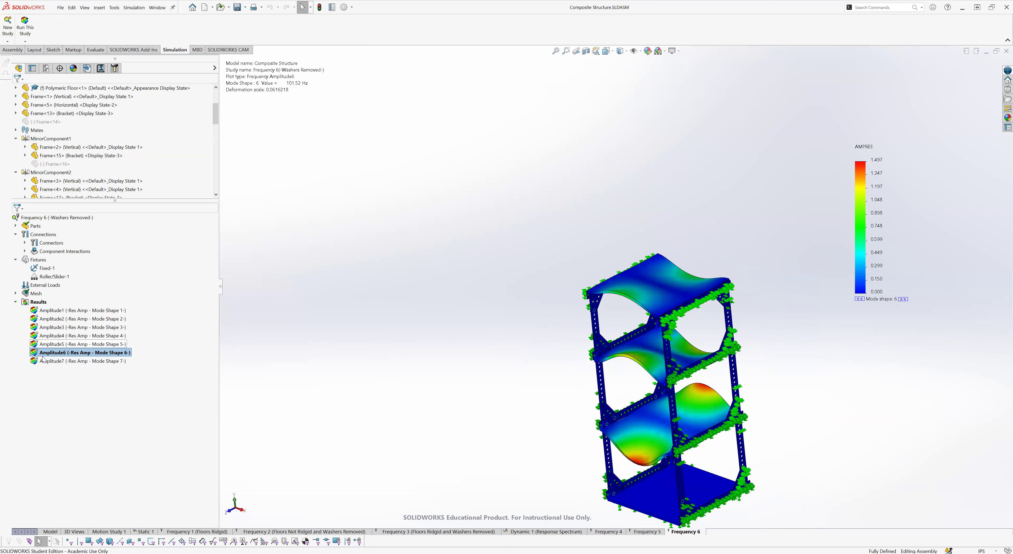
right_click(54, 354)
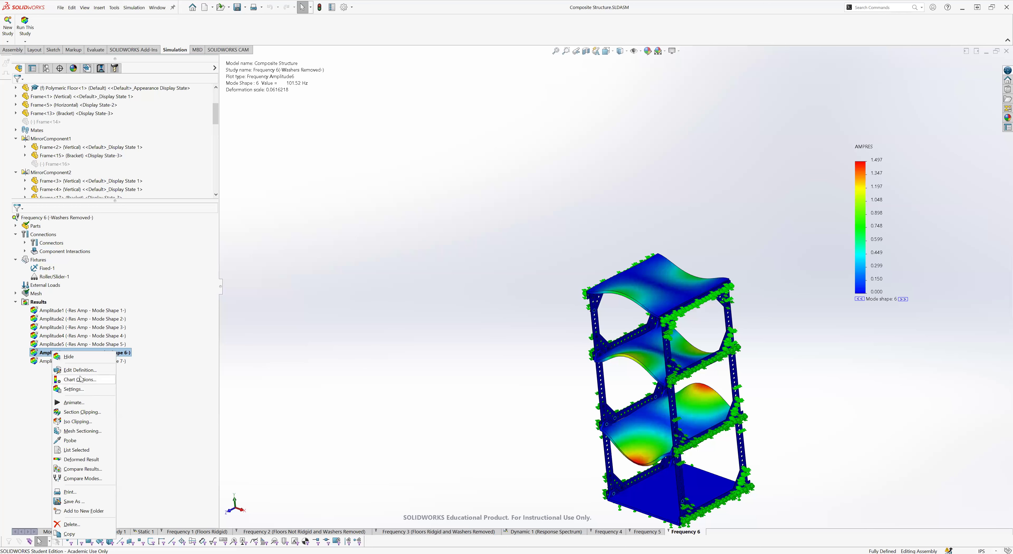
click(75, 402)
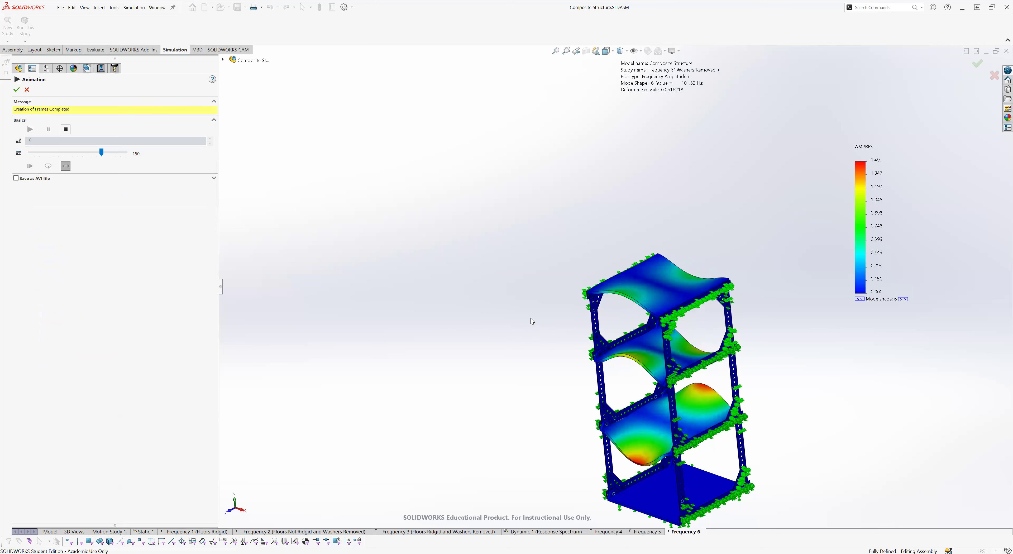
middle_drag(529, 308, 480, 259)
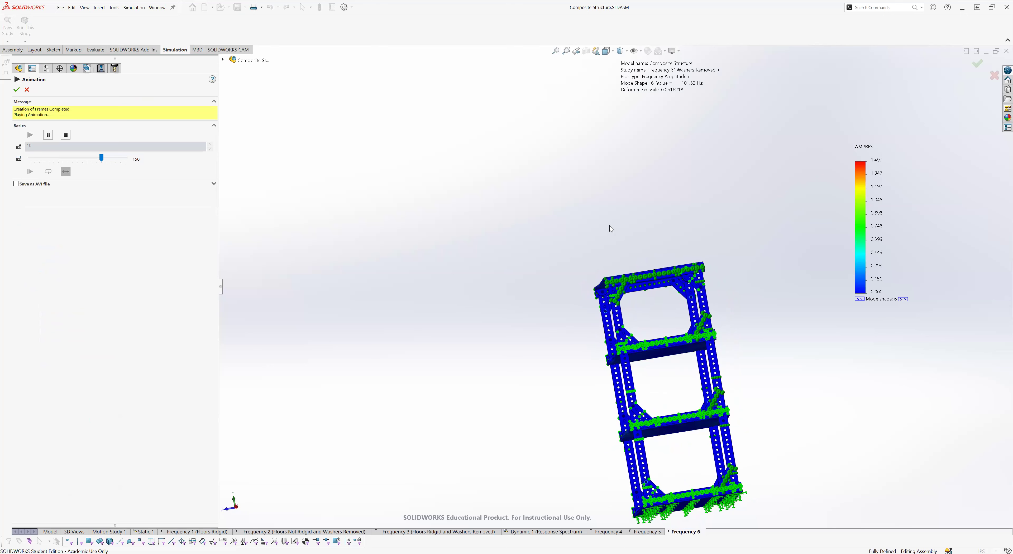
middle_drag(611, 227, 543, 277)
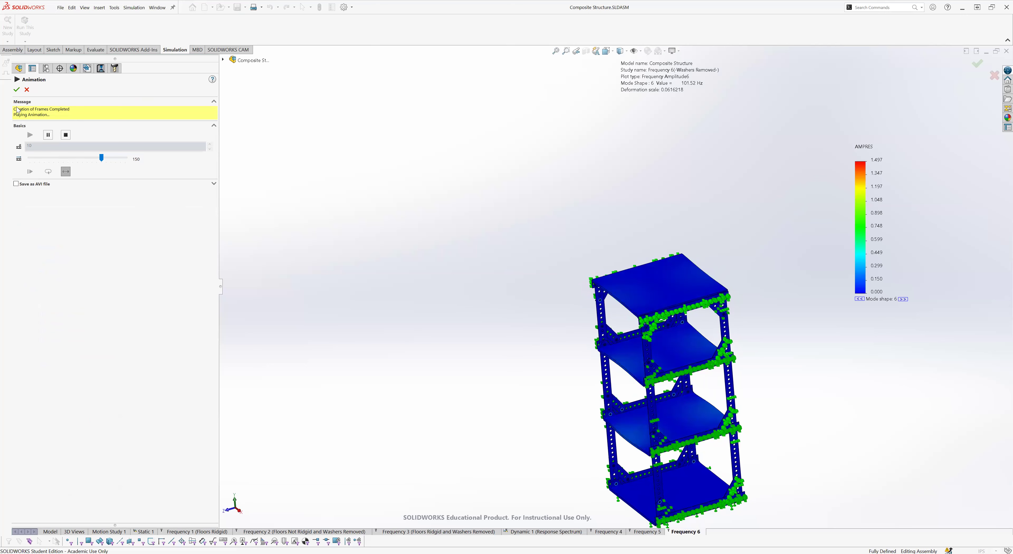
key(Escape)
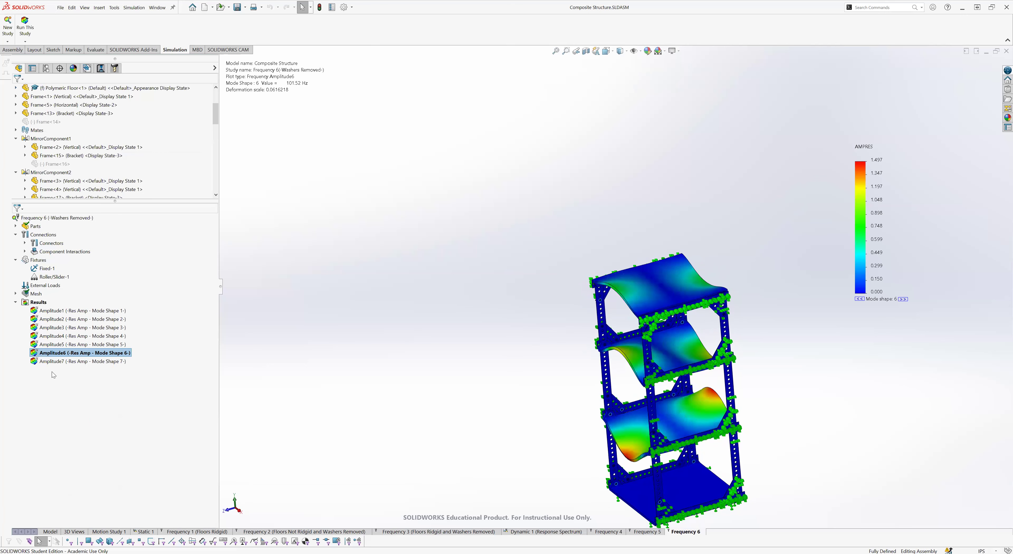
Step: Display the Amplitude7 plot of mode shape 7, animate it, and examine the floors' bending up close from the side
double_click(49, 362)
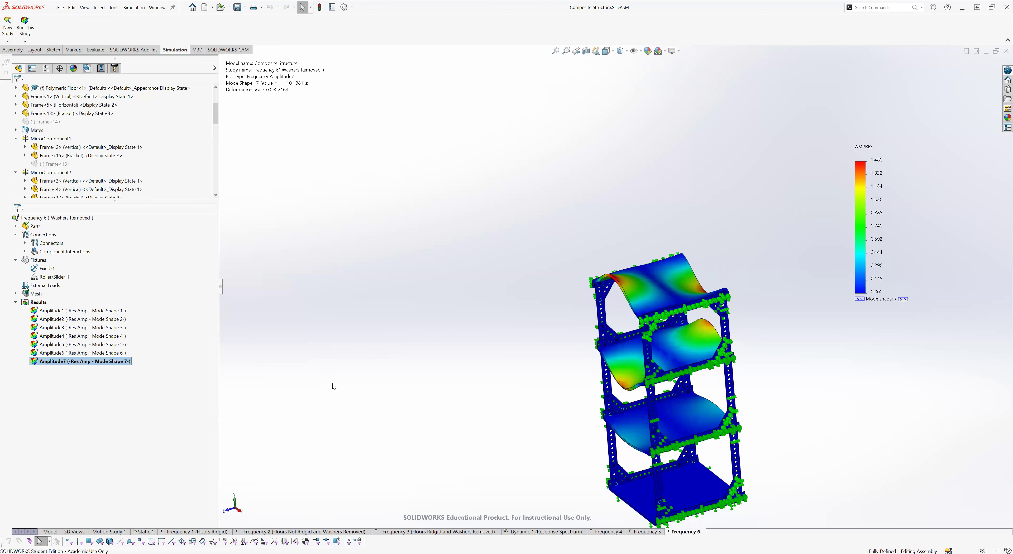
right_click(72, 364)
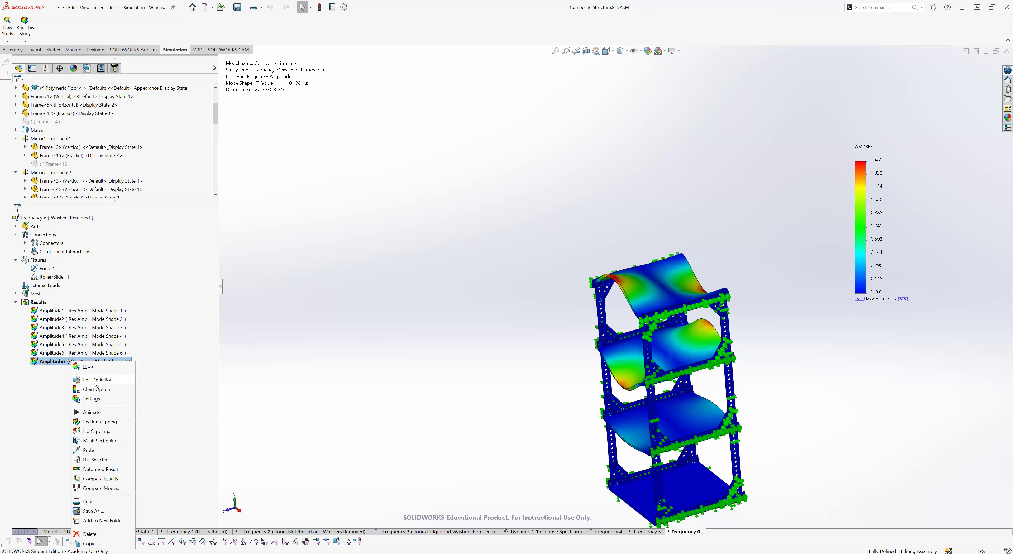
click(94, 412)
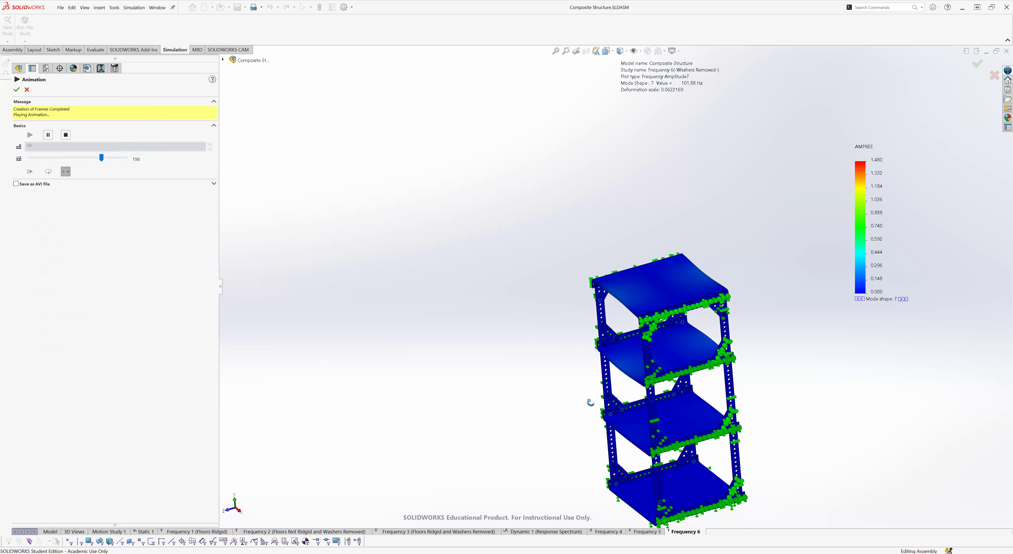
middle_drag(590, 402, 659, 387)
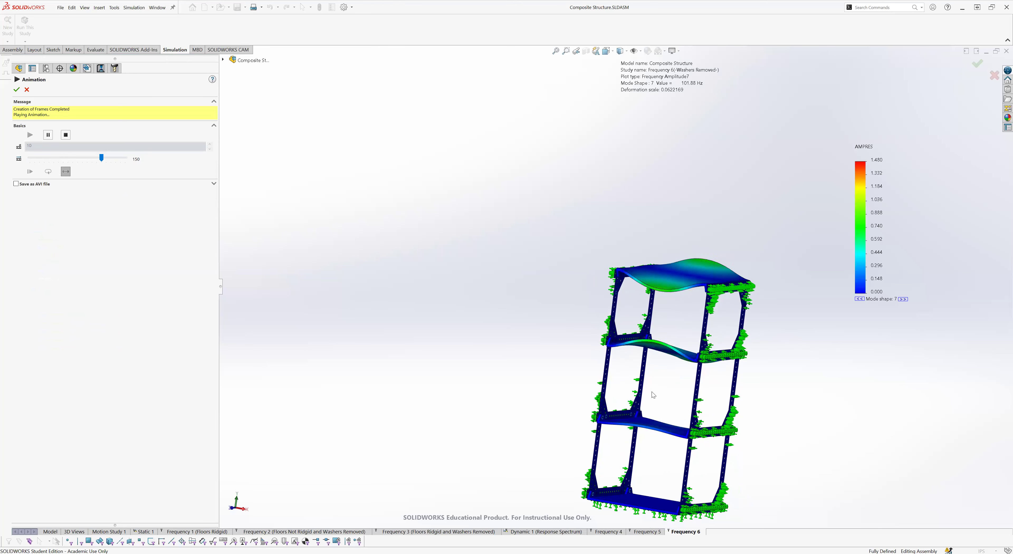
scroll(614, 351, up, 6)
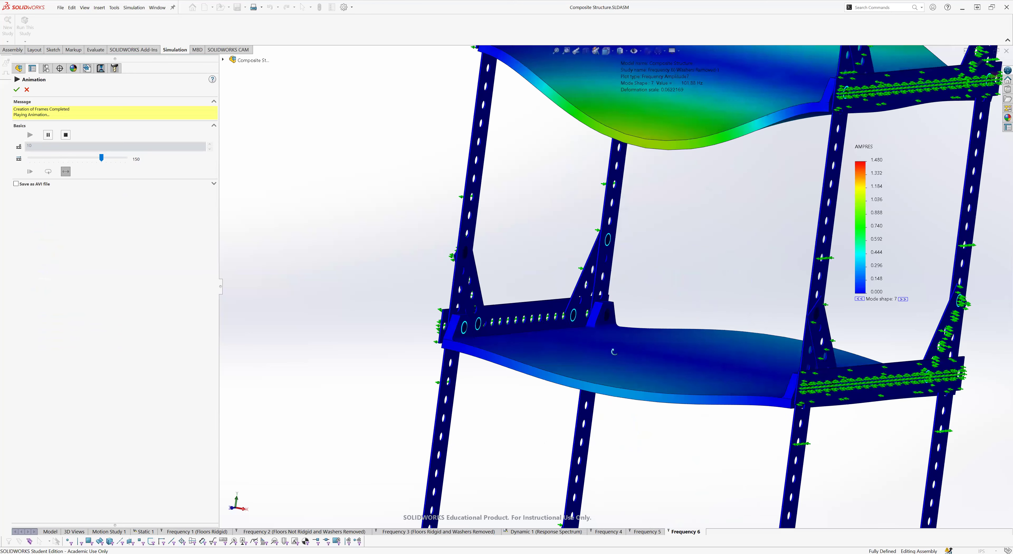
Step: Examine the animated mode shape 7 across all floors of the whole structure and close the animation
scroll(614, 350, down, 5)
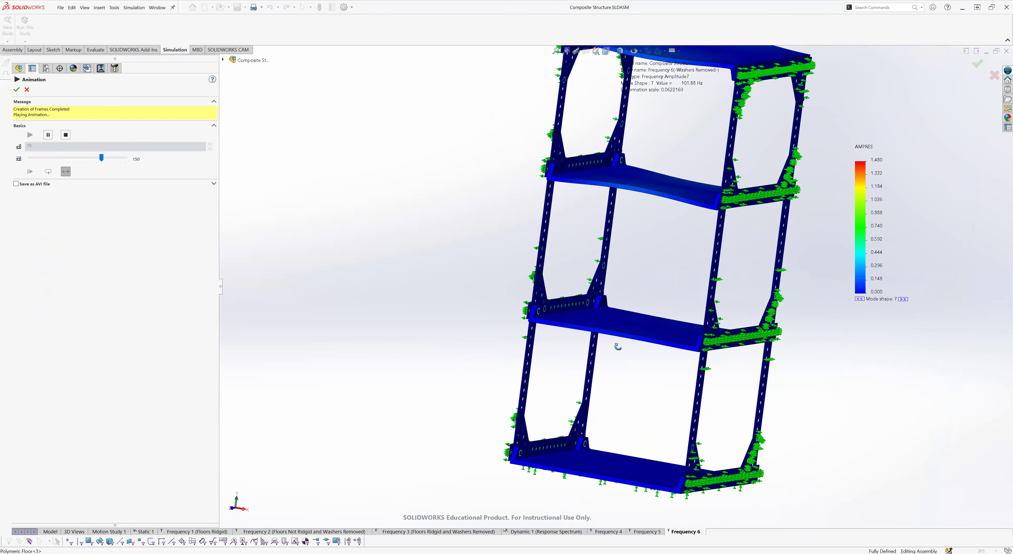
scroll(618, 346, down, 5)
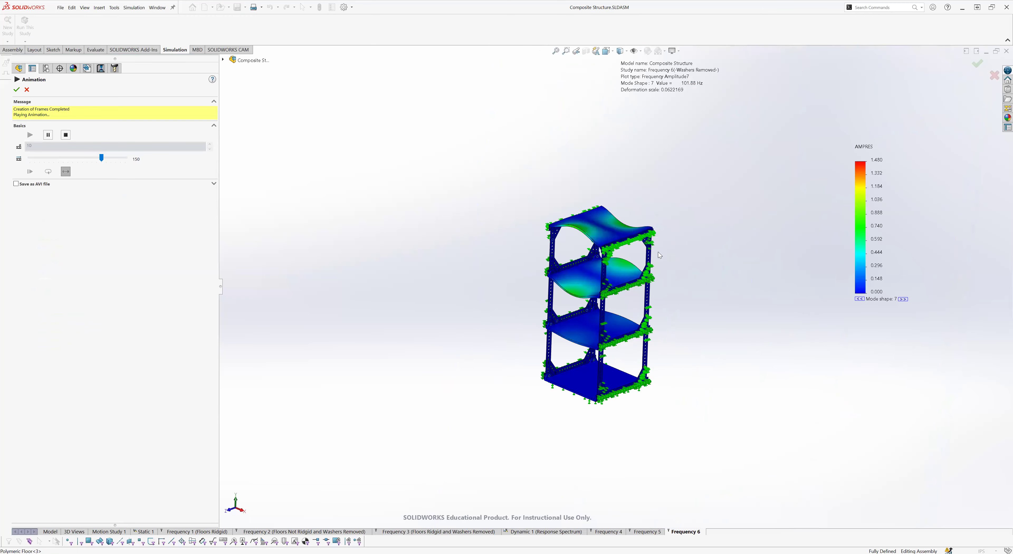
scroll(630, 281, up, 3)
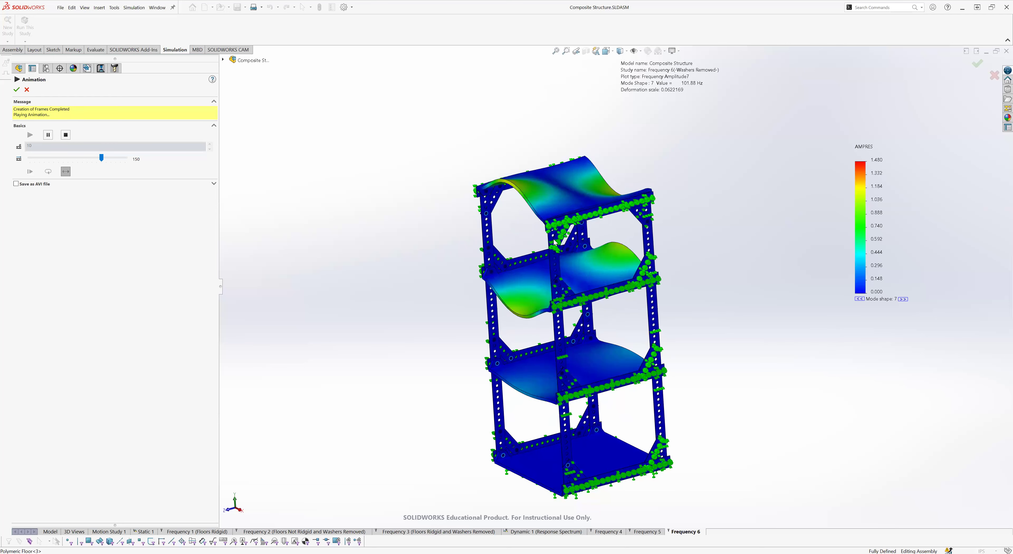
scroll(615, 285, down, 2)
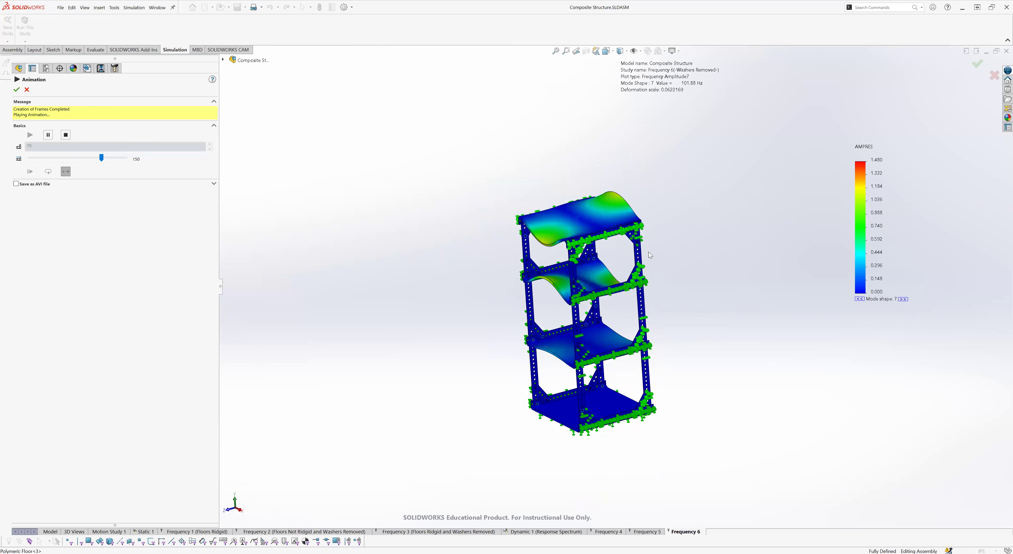
click(17, 90)
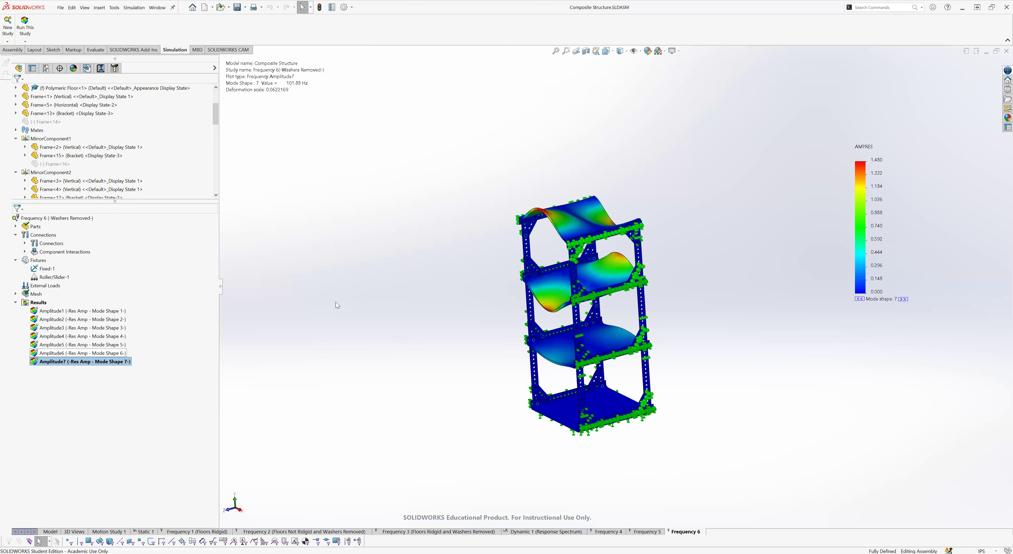
Step: Examine the still Amplitude7 plot of the whole structure, and display the Amplitude1 plot of mode shape 1
scroll(466, 319, up, 2)
mouse_move(466, 319)
middle_down()
mouse_move(498, 331)
mouse_move(481, 326)
middle_up()
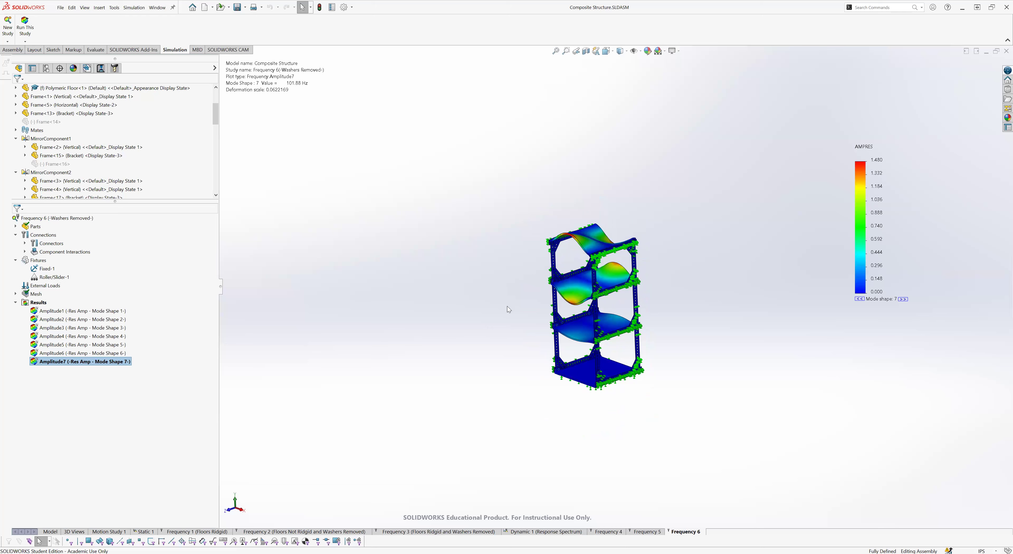
scroll(620, 295, down, 4)
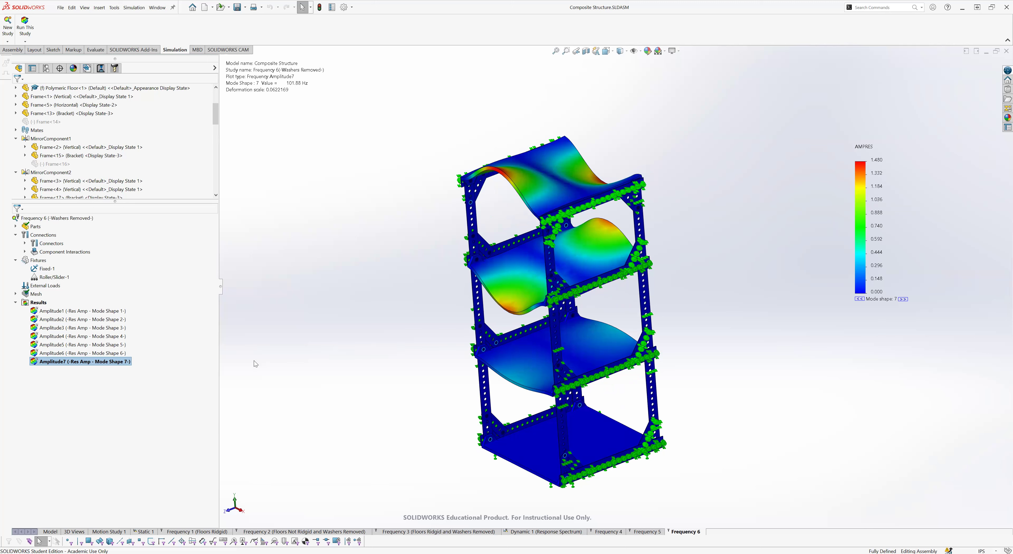
scroll(422, 310, up, 1)
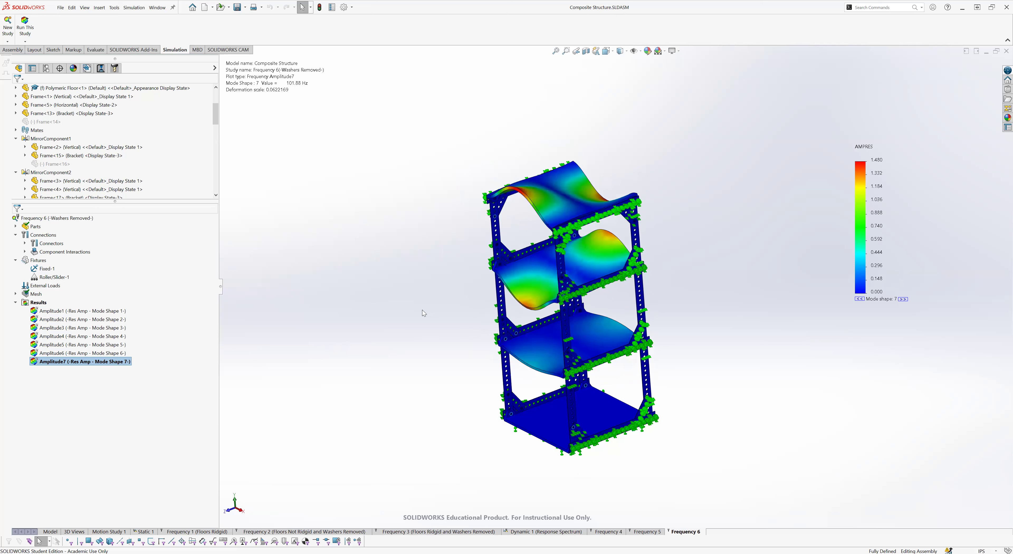
double_click(57, 311)
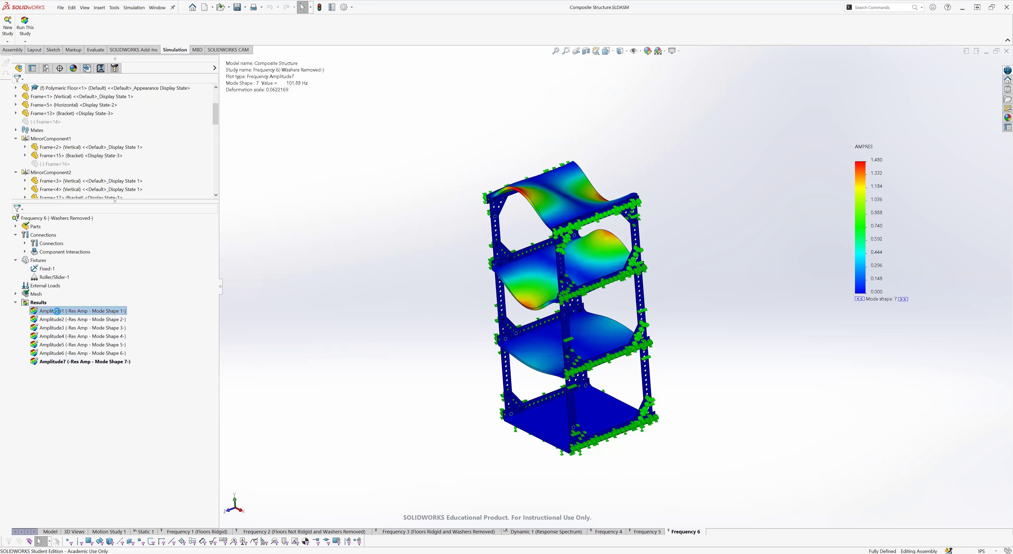